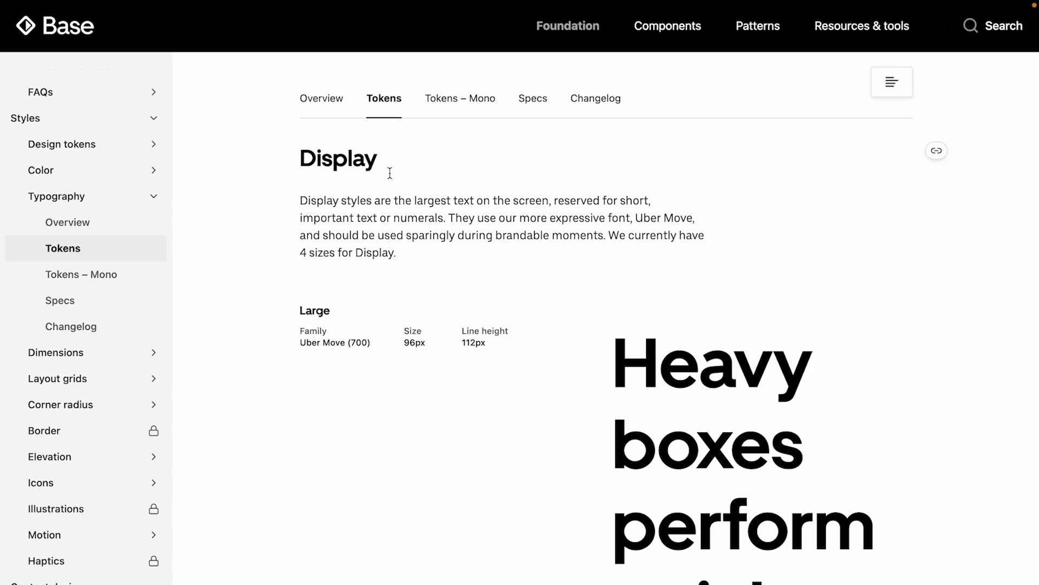
Step: Survey the Display, Labels and Paragraphs sections on the Typography Tokens page, highlighting the section headings
drag(384, 157, 283, 157)
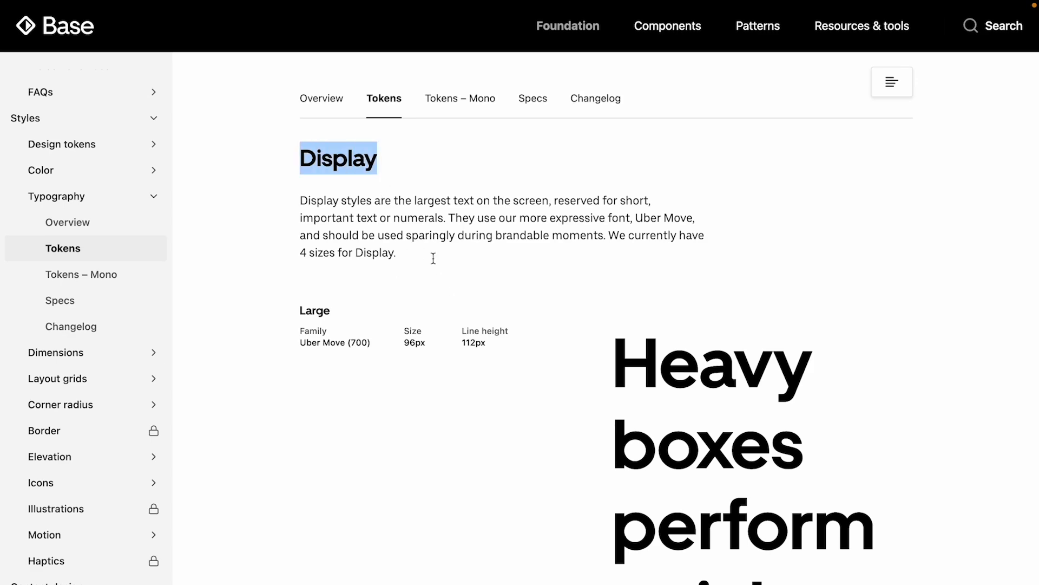
scroll(433, 258, down, 20)
drag(419, 233, 295, 233)
scroll(457, 369, down, 15)
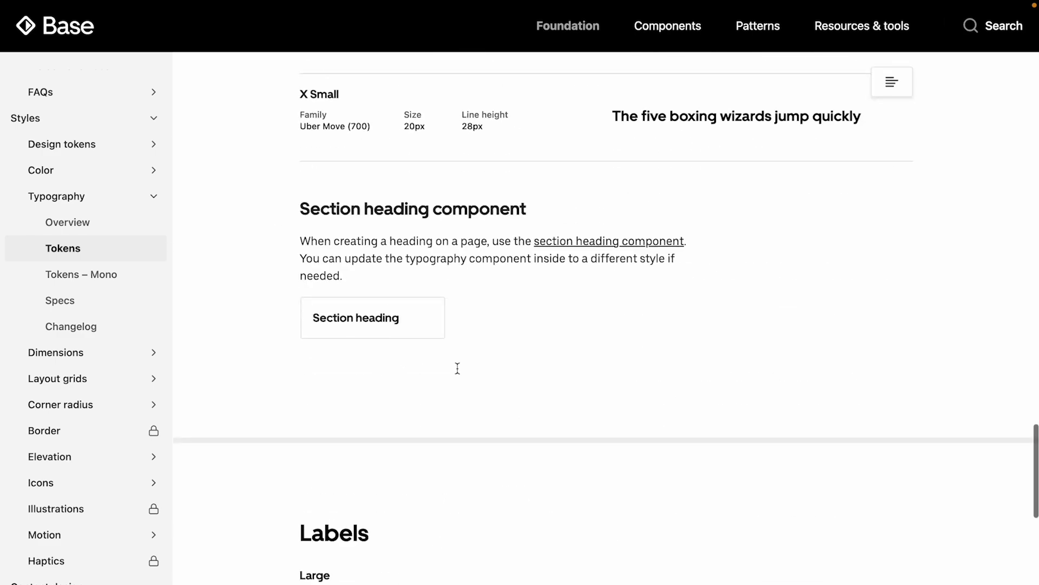
drag(390, 353, 240, 352)
scroll(430, 401, down, 10)
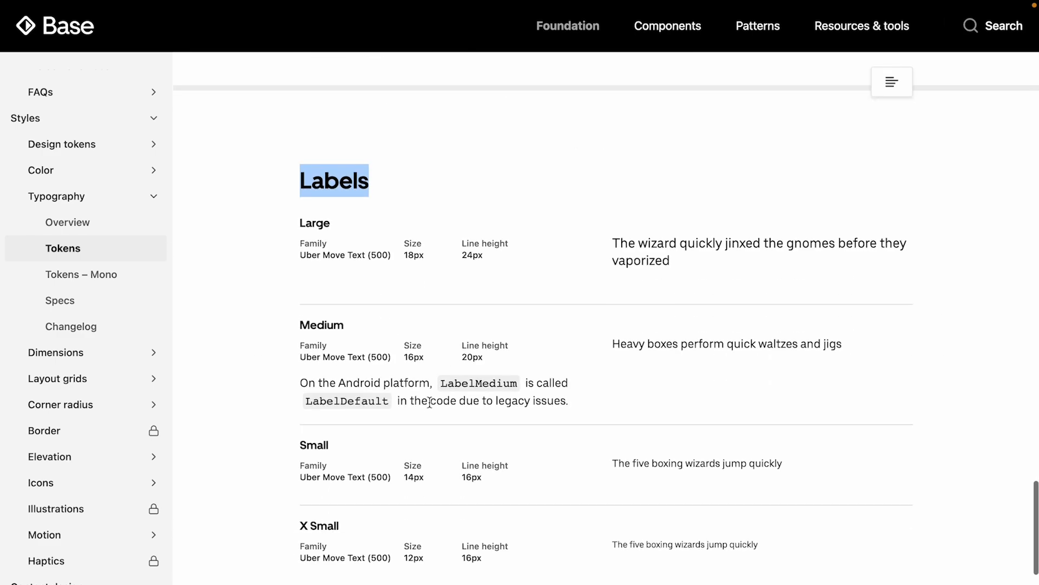
double_click(416, 358)
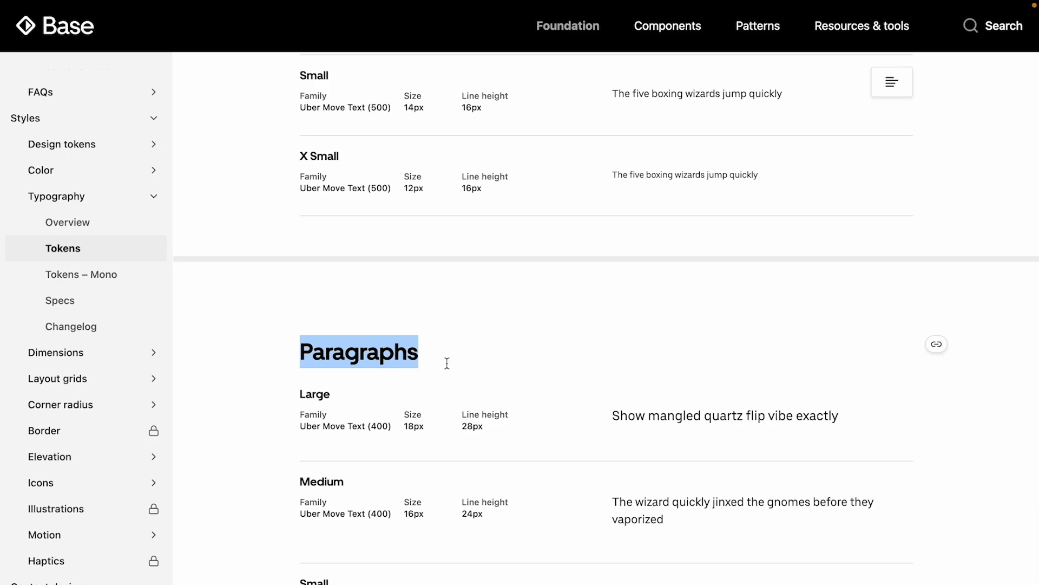
scroll(447, 362, up, 20)
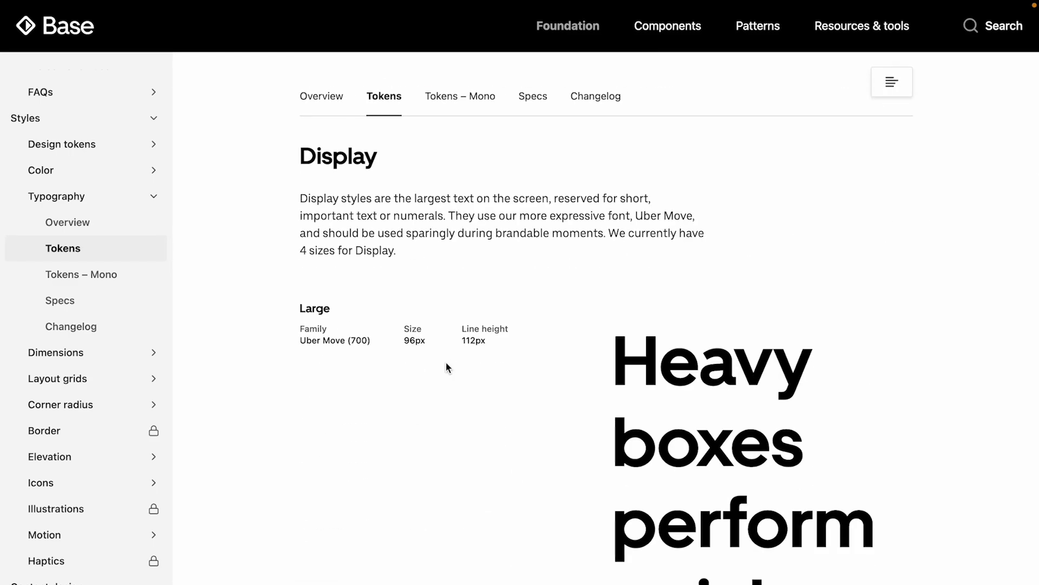
Step: Examine the font family, size and line height of the Display, Heading, Labels and Paragraphs tokens
scroll(446, 362, down, 6)
scroll(377, 235, down, 15)
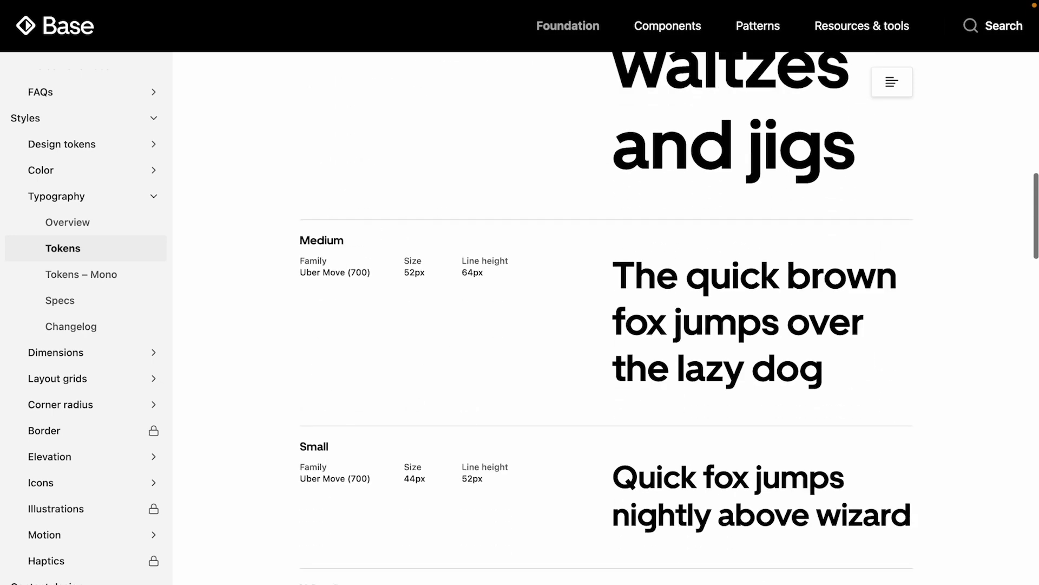
scroll(379, 258, down, 10)
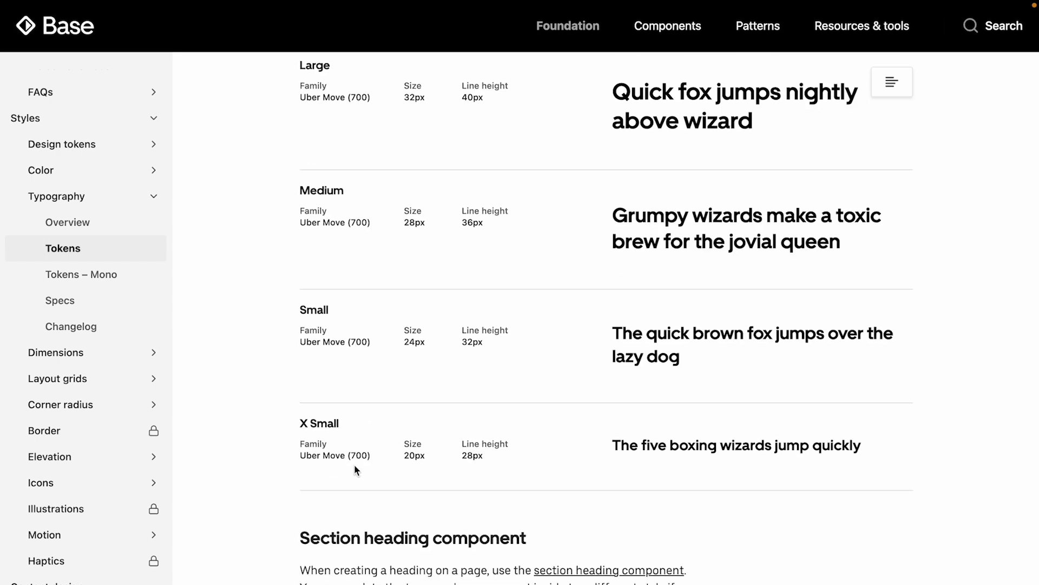
scroll(371, 276, up, 3)
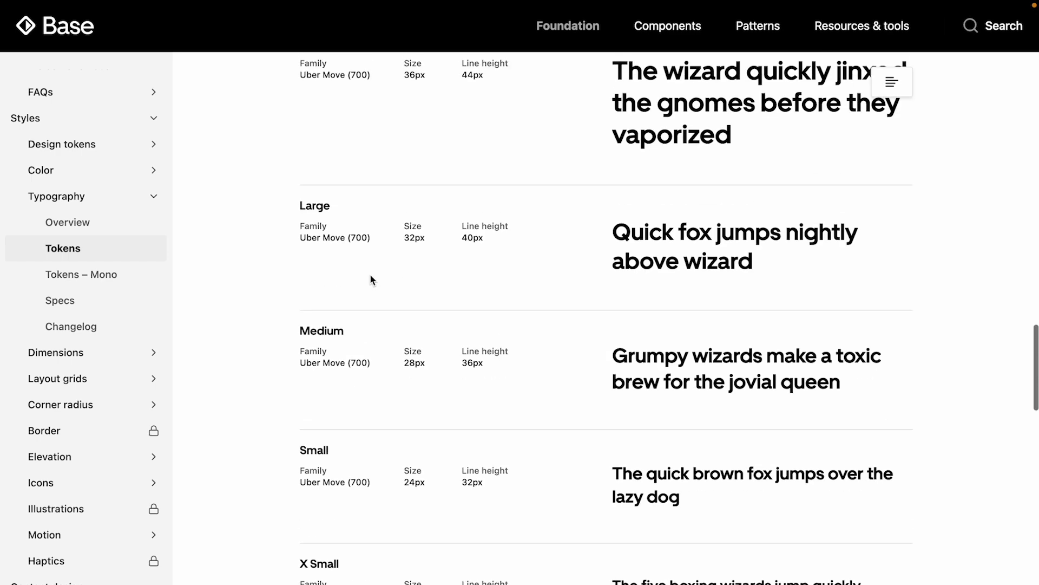
scroll(371, 277, down, 12)
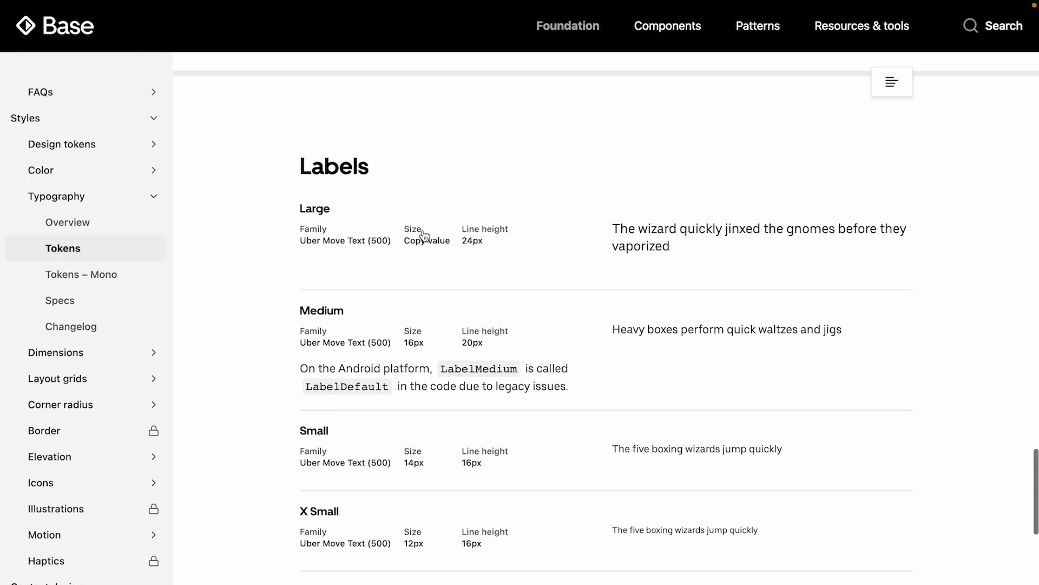
scroll(371, 463, down, 10)
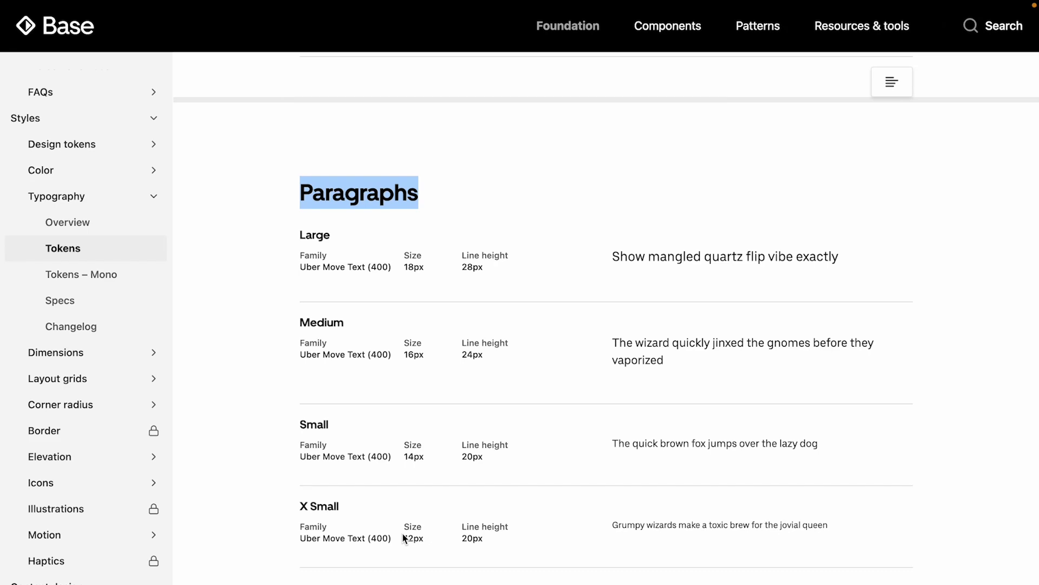
scroll(404, 538, down, 1)
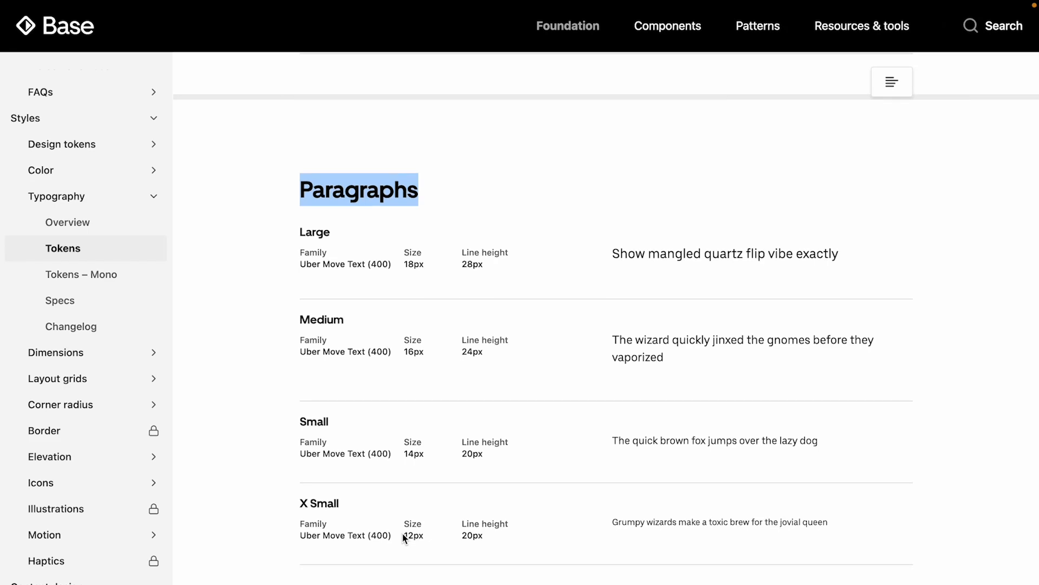
click(455, 157)
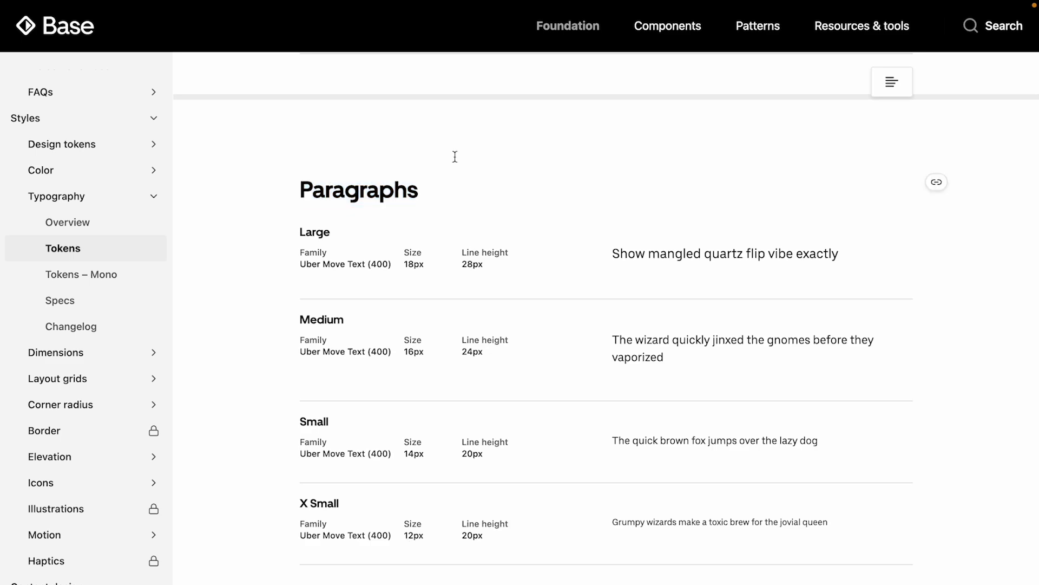
scroll(454, 157, down, 9)
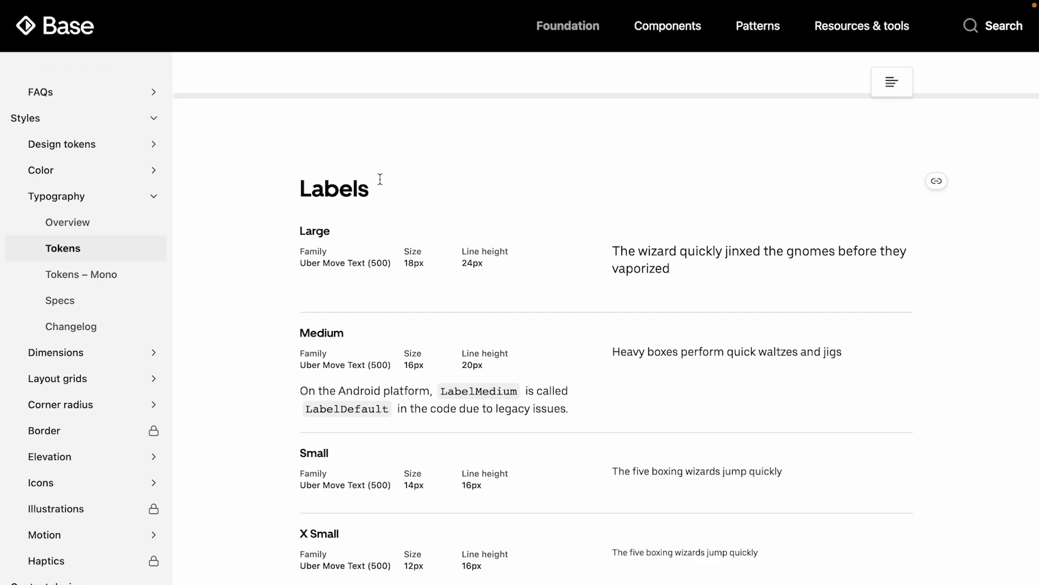
scroll(380, 179, down, 8)
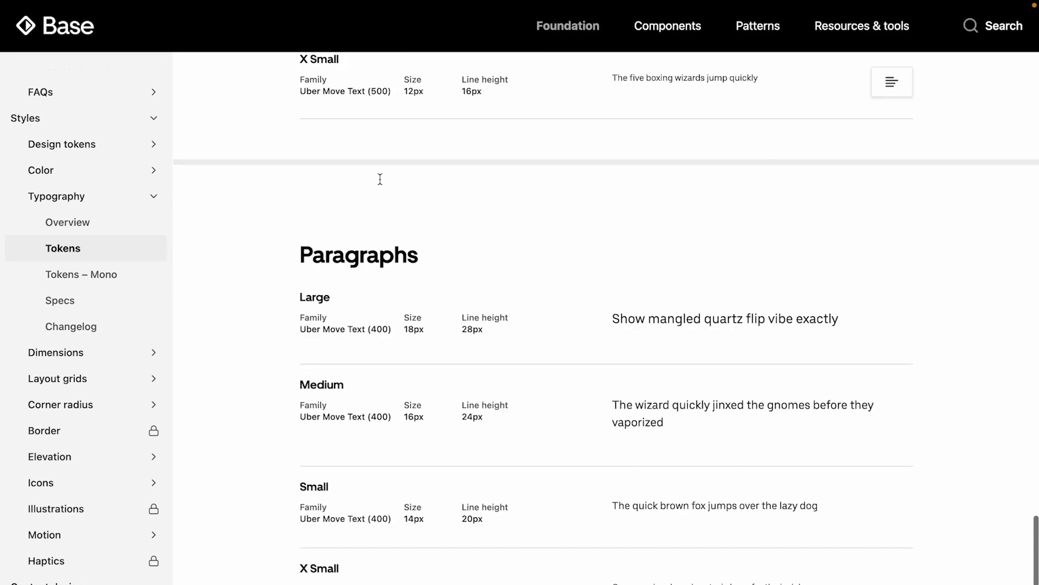
scroll(382, 214, down, 1)
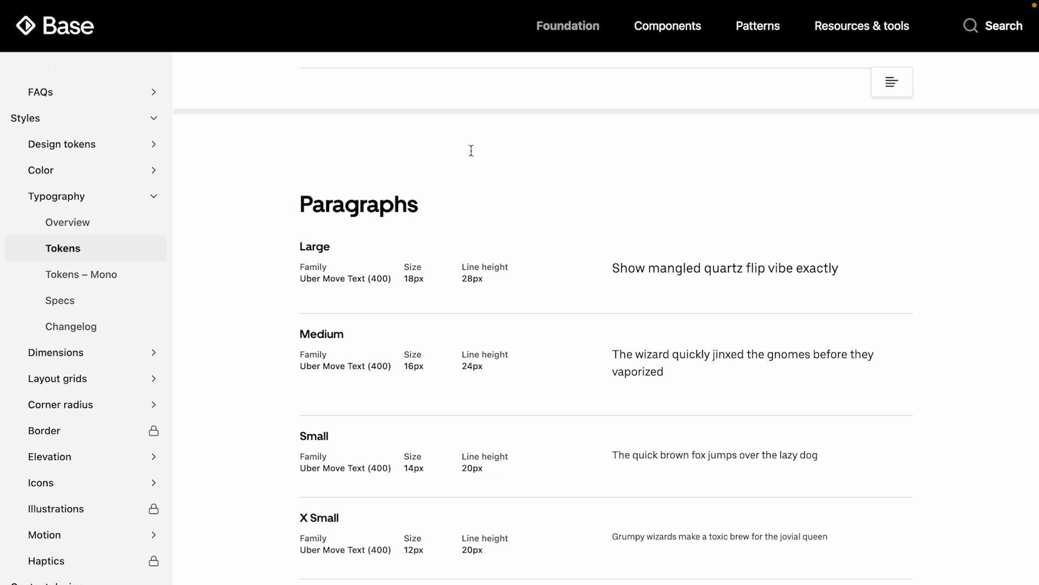
Step: Open the Typography overview page and look over the four type roles in its Roles section
click(60, 226)
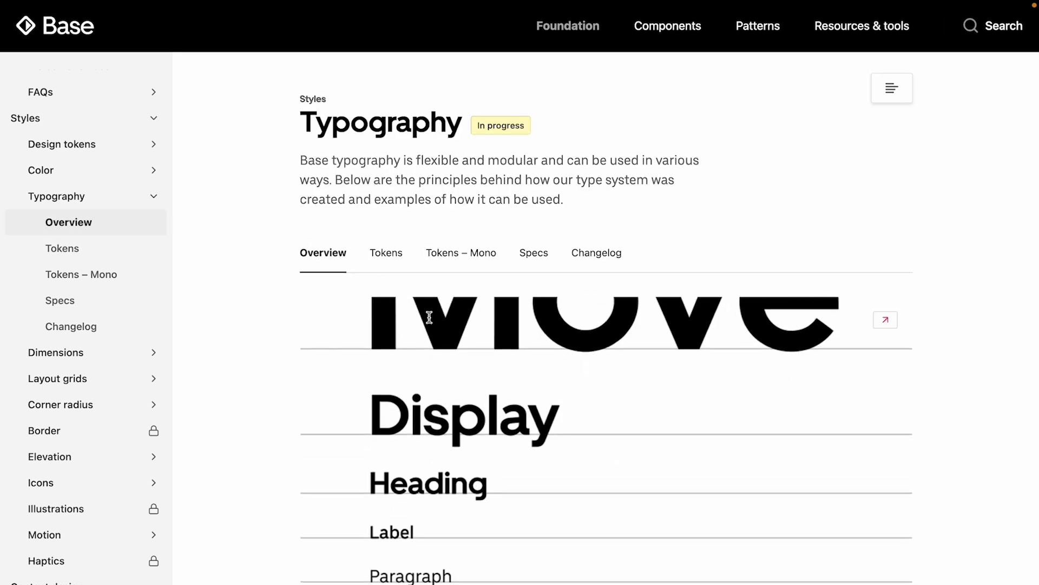
scroll(429, 317, down, 14)
scroll(430, 317, down, 10)
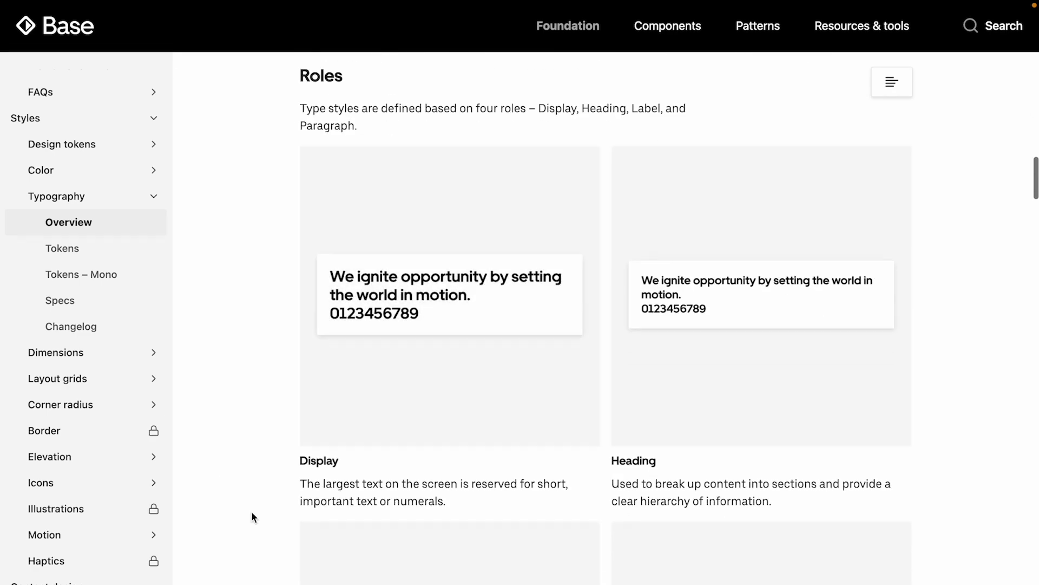
scroll(431, 160, down, 3)
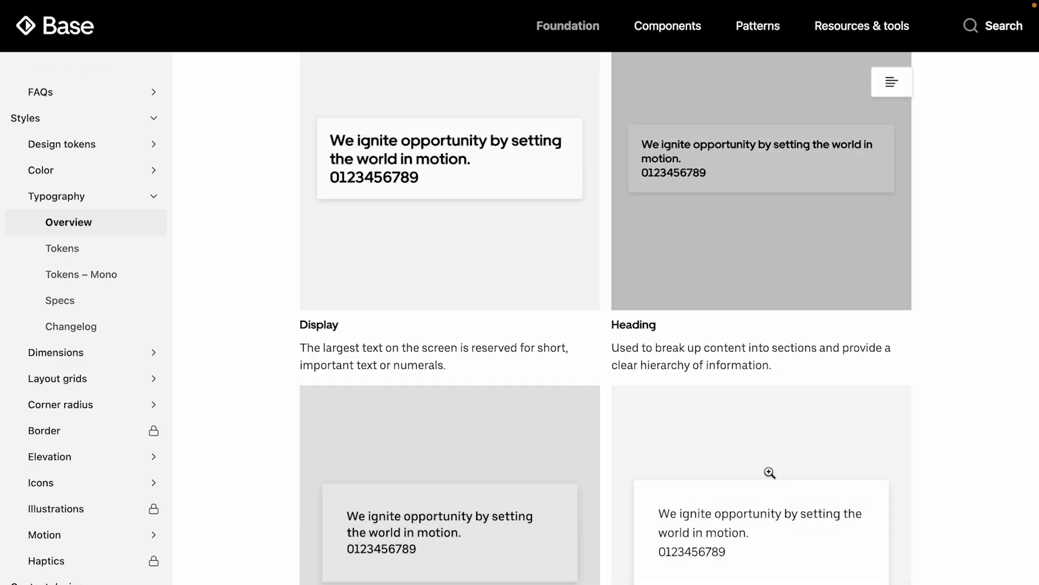
scroll(552, 485, down, 3)
scroll(327, 372, up, 4)
scroll(330, 344, up, 1)
Step: Read the description of the Display role, highlighting its text
drag(307, 451, 444, 452)
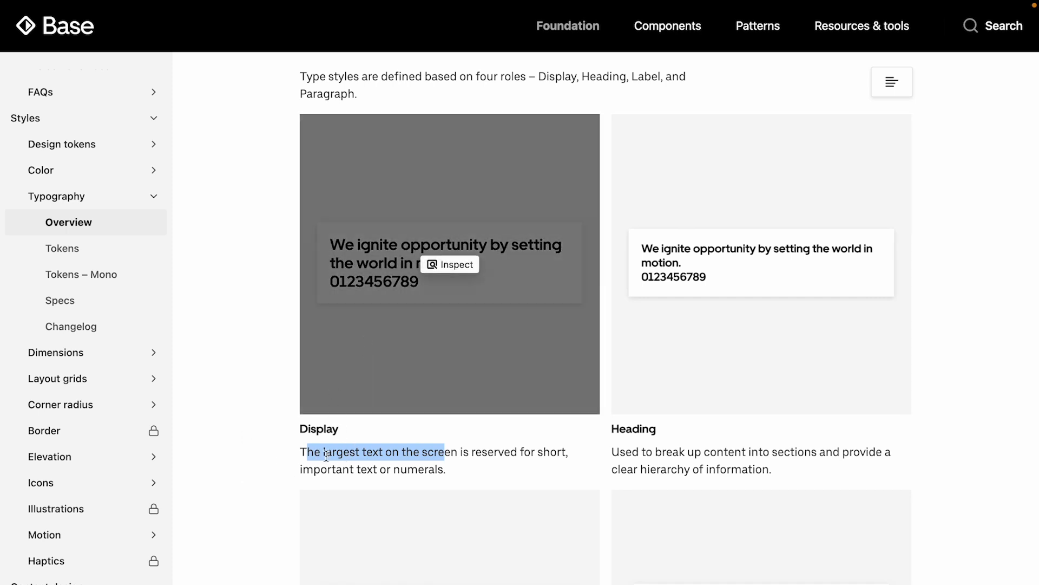
click(328, 456)
drag(302, 452, 509, 452)
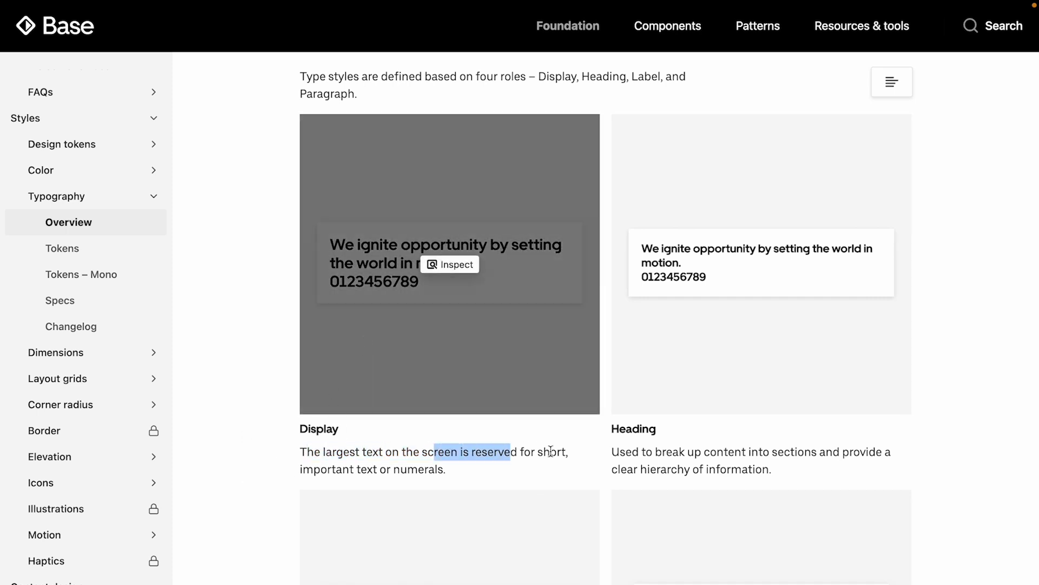
drag(447, 468, 283, 455)
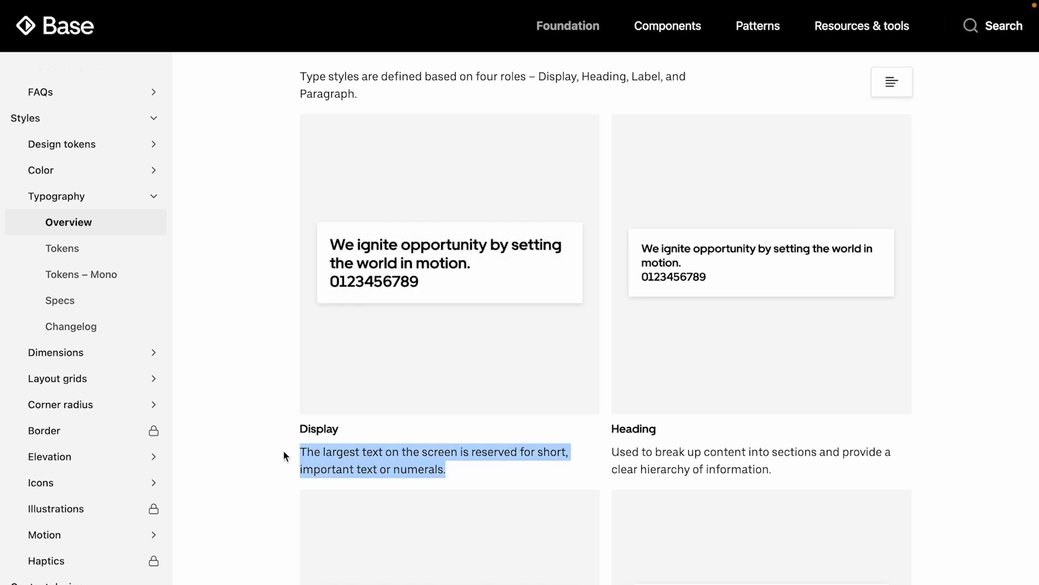
drag(446, 469, 418, 469)
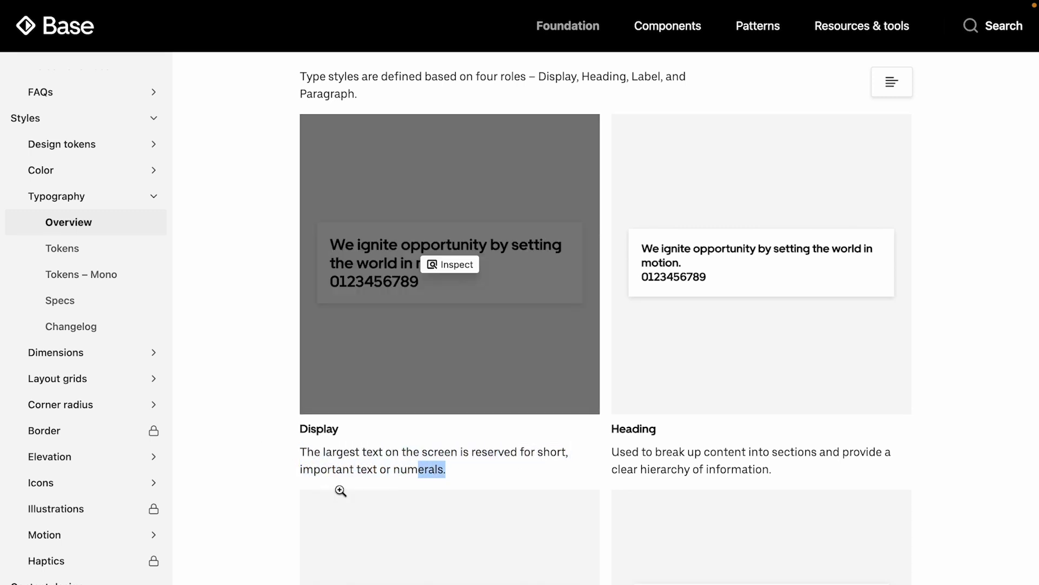
scroll(392, 460, down, 1)
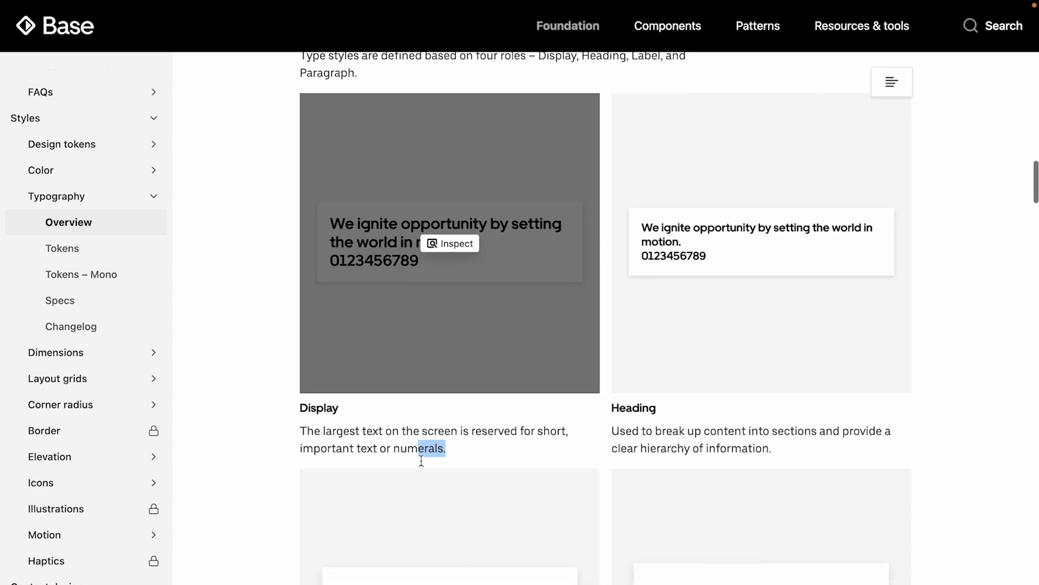
Step: Read the Heading role's description and highlight it together with its title
drag(632, 430, 774, 430)
click(748, 431)
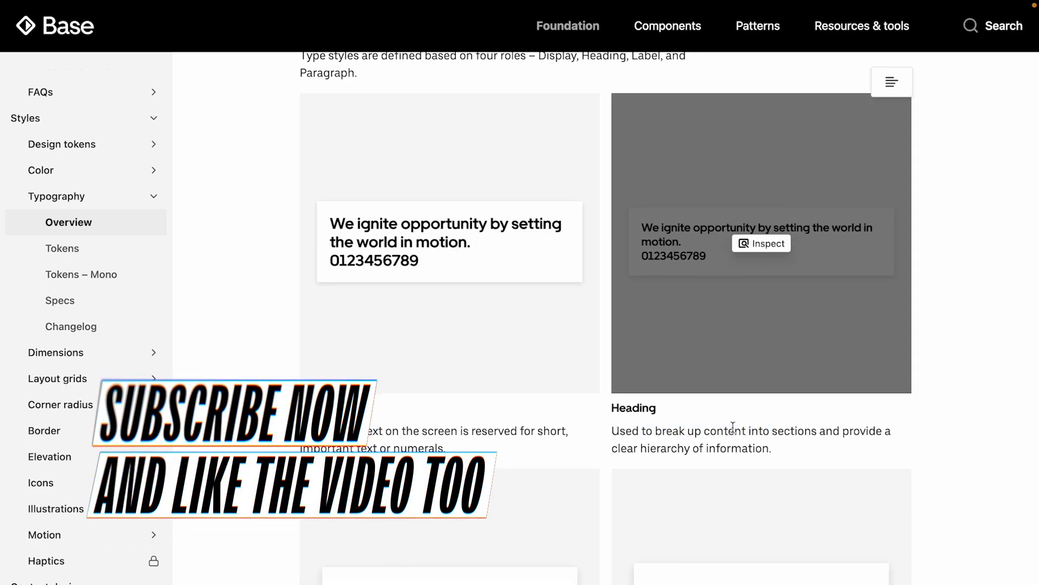
drag(688, 431, 612, 407)
click(766, 444)
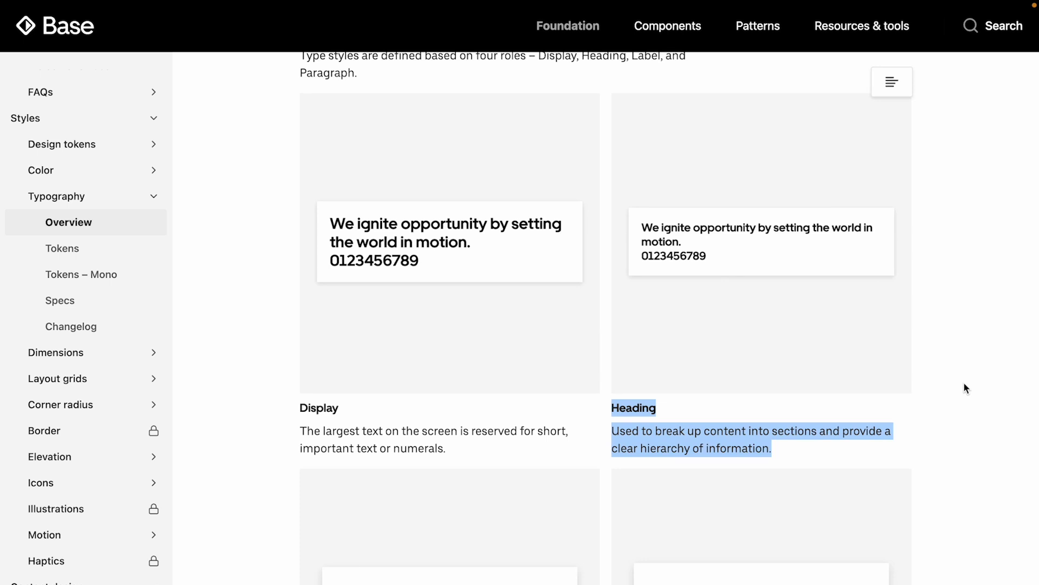
Step: Read the description of the Label role, highlighting parts of both lines
scroll(964, 382, down, 4)
drag(328, 579, 424, 580)
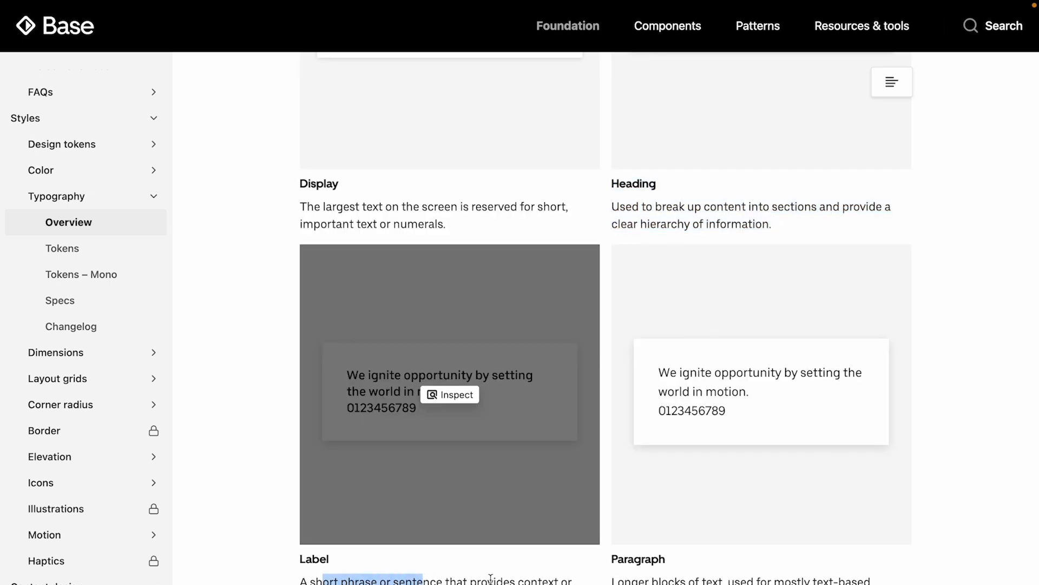
scroll(450, 394, down, 1)
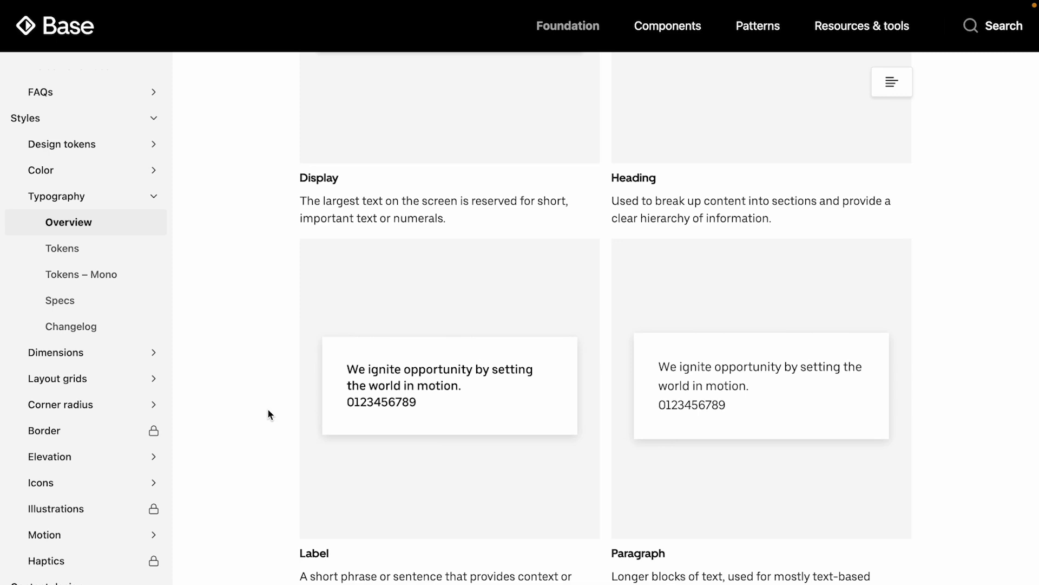
drag(325, 583, 476, 565)
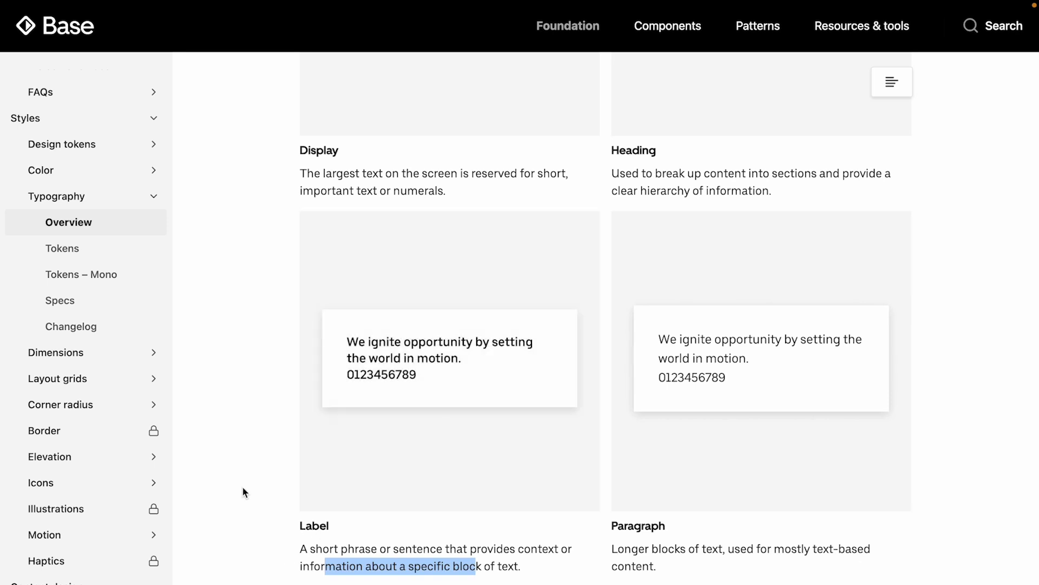
scroll(242, 486, down, 1)
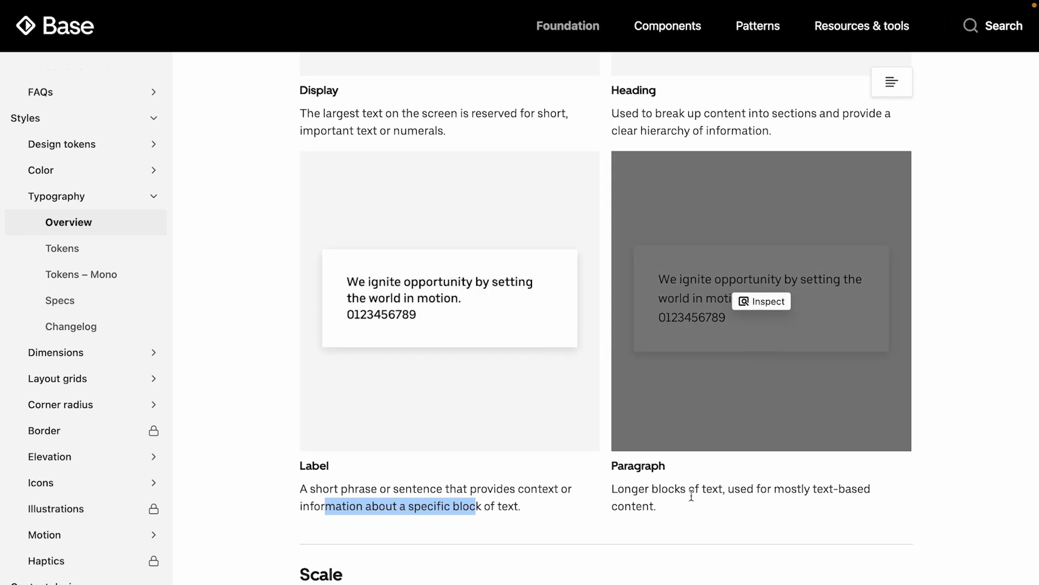
Step: Read the Paragraph role's description about its intended use, highlighting the text
drag(645, 489, 893, 489)
mouse_move(747, 510)
mouse_down()
mouse_move(801, 490)
mouse_move(755, 496)
mouse_up()
drag(624, 490, 706, 490)
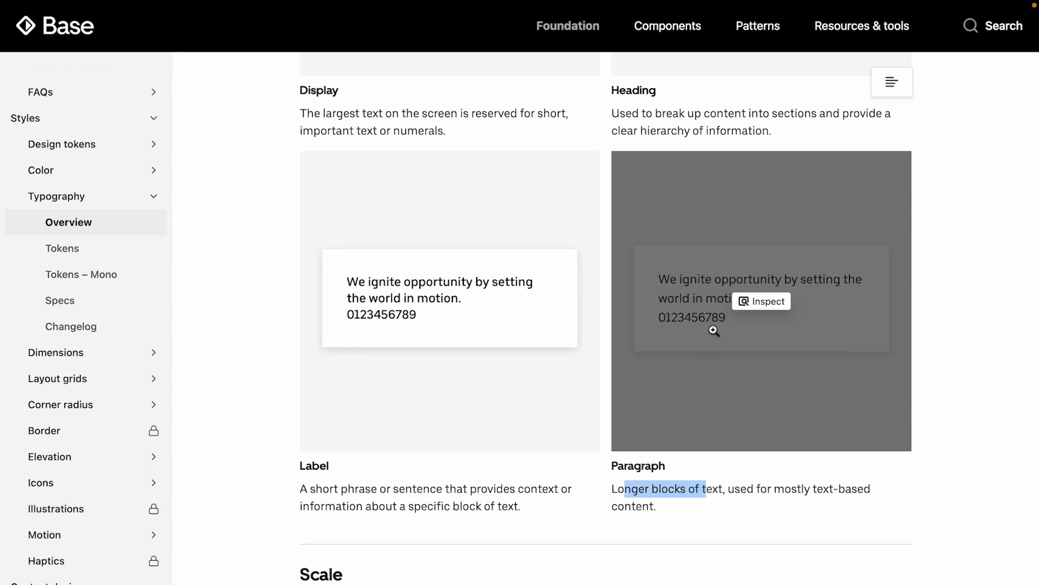
Step: Read the typography overview's line height and spacing rules, continuing to the table of sizes for each role
scroll(714, 332, down, 12)
scroll(713, 333, down, 2)
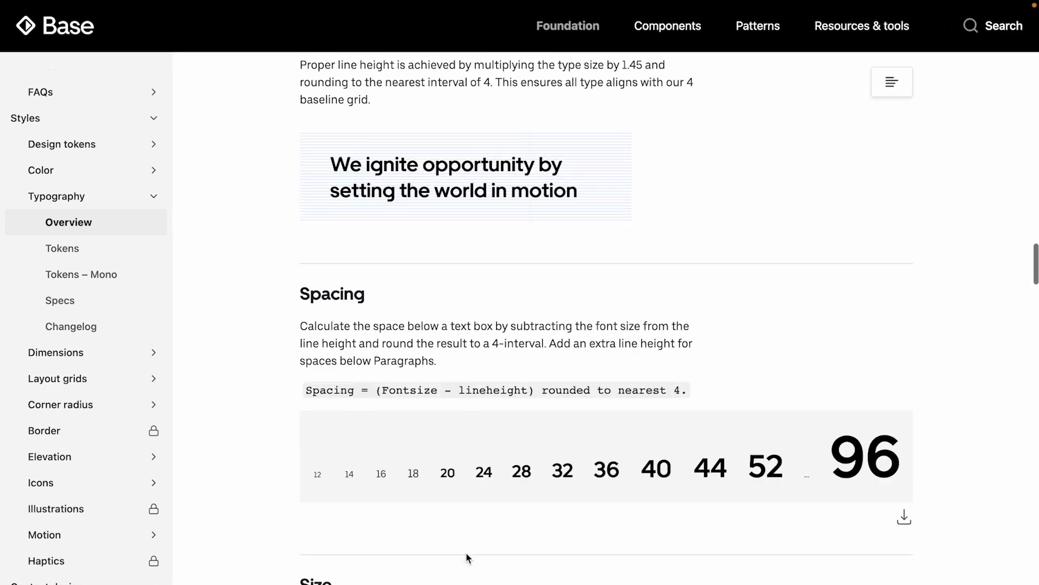
scroll(678, 481, down, 5)
scroll(679, 482, down, 4)
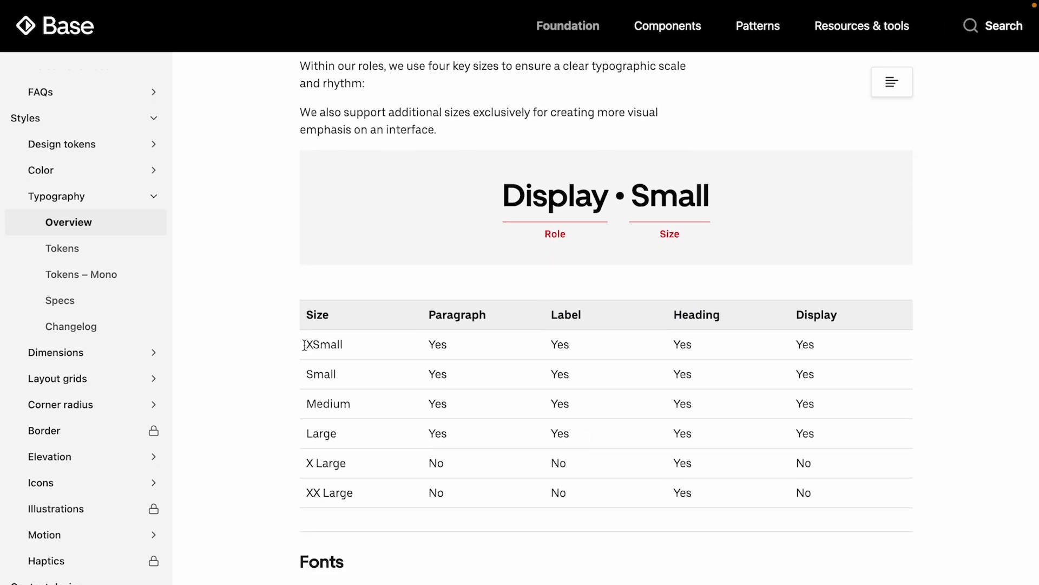
Step: Examine the Size column of the role table, highlighting size names from XSmall to XX Large
drag(302, 343, 355, 342)
drag(304, 369, 357, 370)
drag(301, 463, 281, 500)
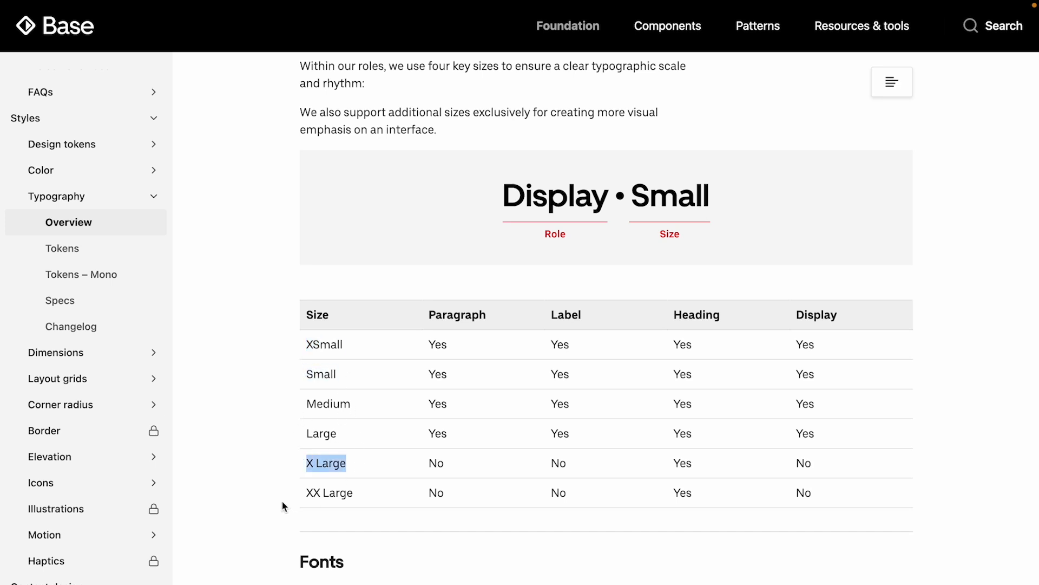
drag(372, 498, 302, 365)
click(283, 342)
scroll(280, 339, down, 1)
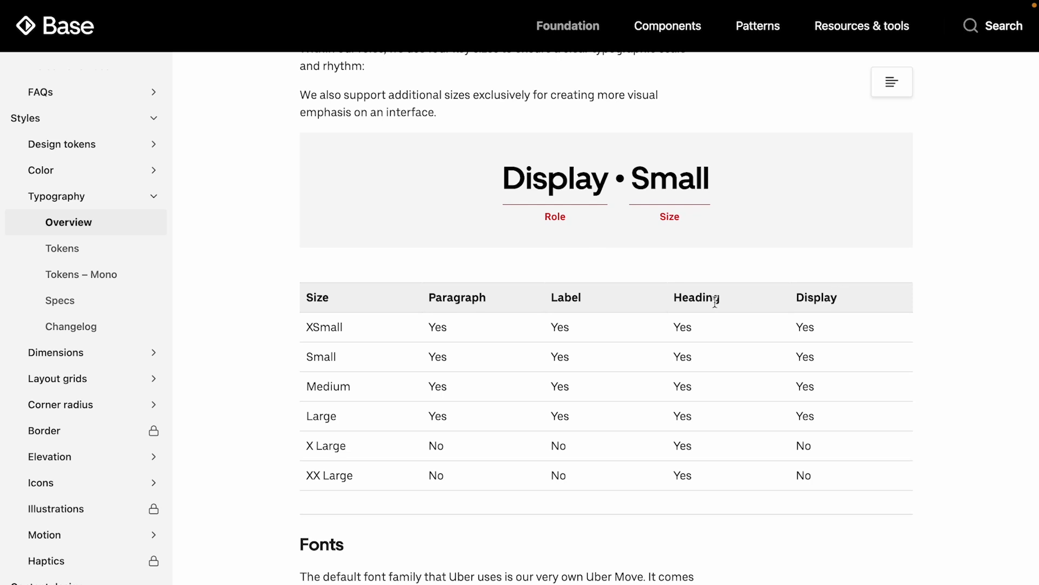
Step: Compare the Paragraph column with the XSmall row in the size table, highlighting both labels
drag(439, 299, 426, 297)
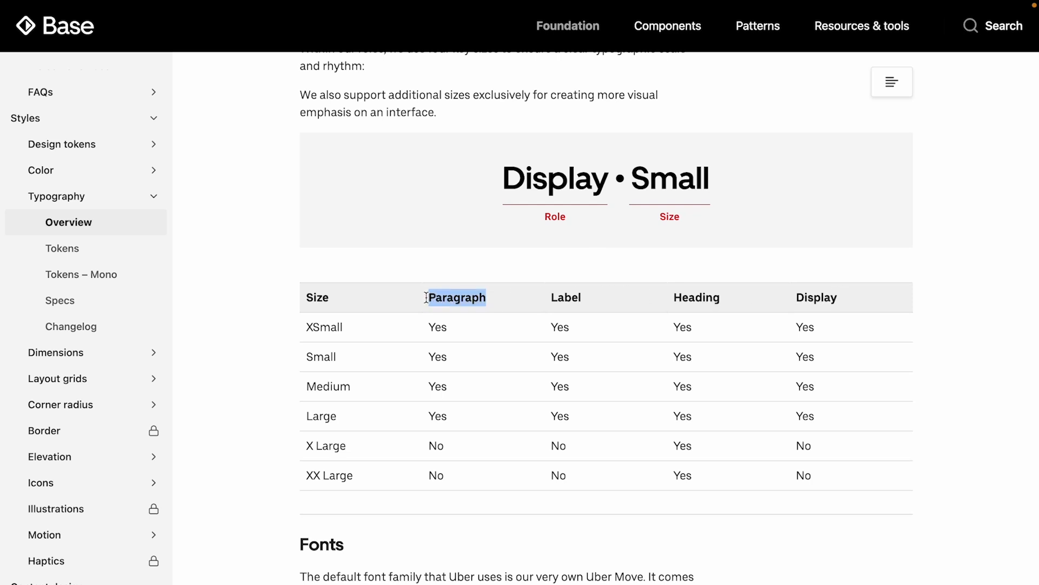
drag(352, 326, 279, 333)
click(496, 293)
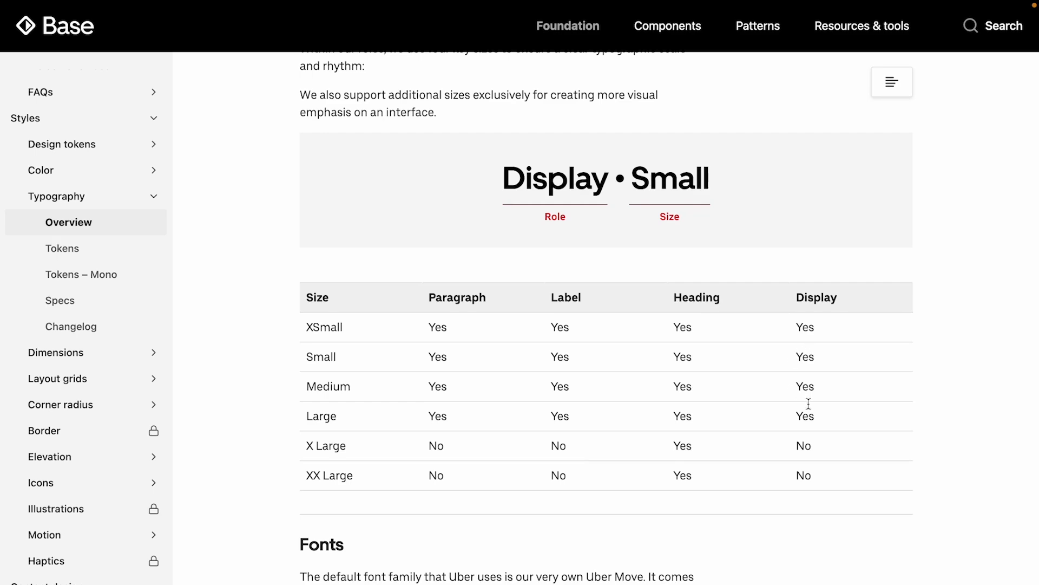
Step: Read the Fonts section and examine the Clear typographic hierarchy example with the "Your rides" card
scroll(808, 404, down, 5)
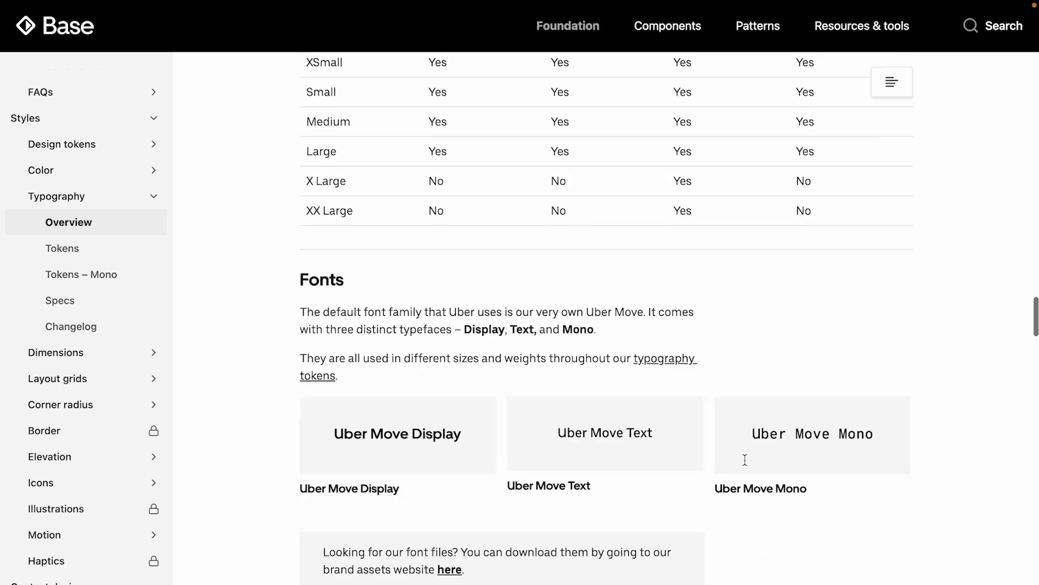
scroll(781, 293, up, 1)
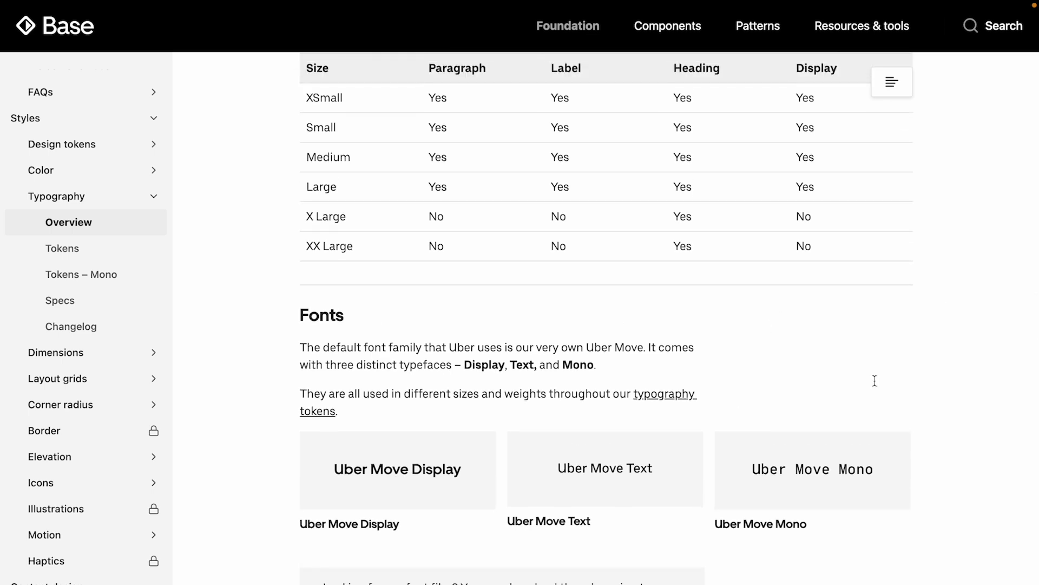
scroll(693, 388, down, 10)
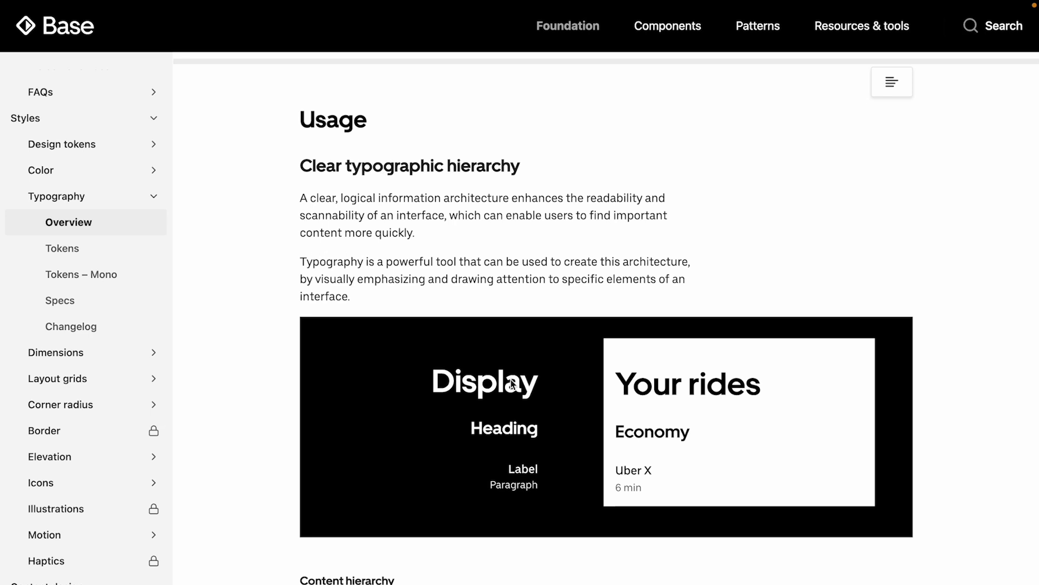
scroll(519, 365, down, 1)
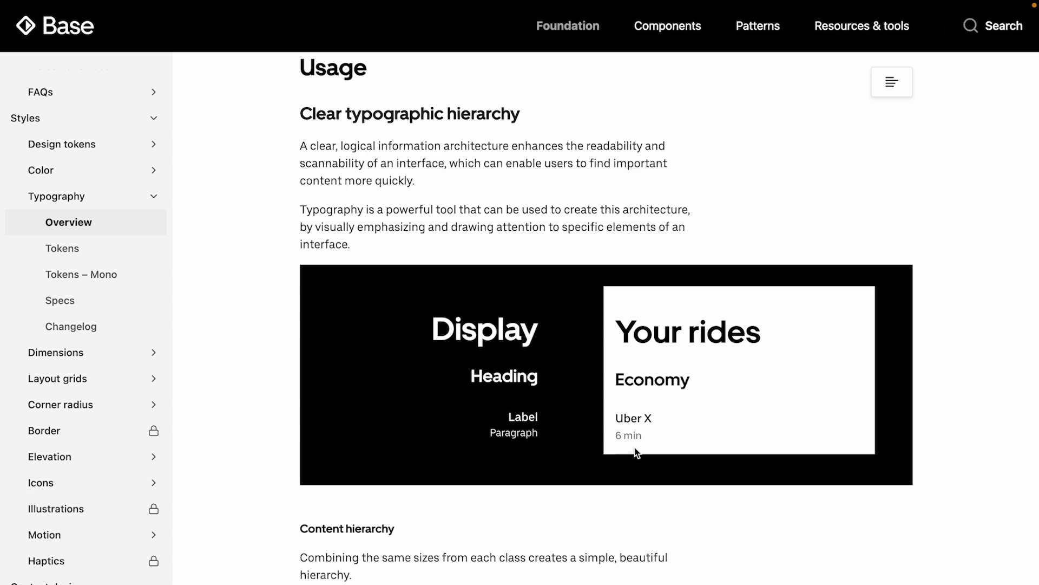
Step: Review the Legibility, Branded moments and Component overrides guidance with their Do and Don't examples
scroll(636, 453, down, 10)
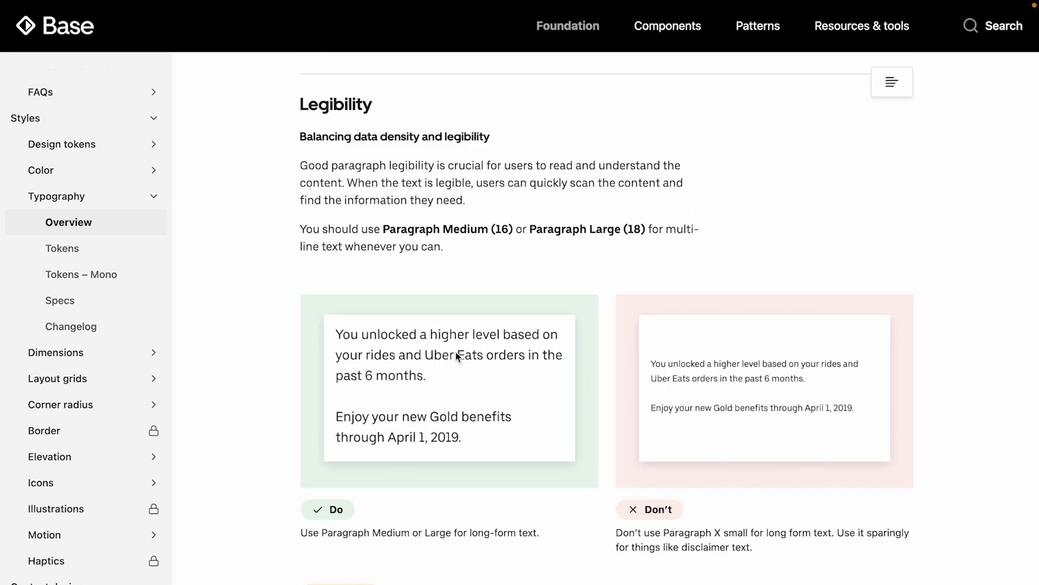
scroll(695, 440, down, 15)
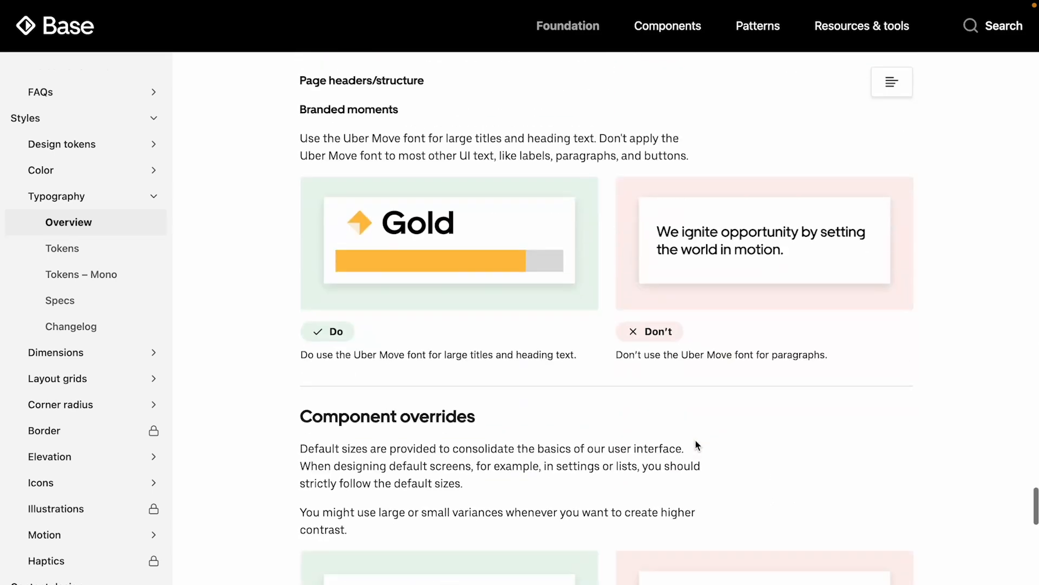
scroll(608, 371, down, 5)
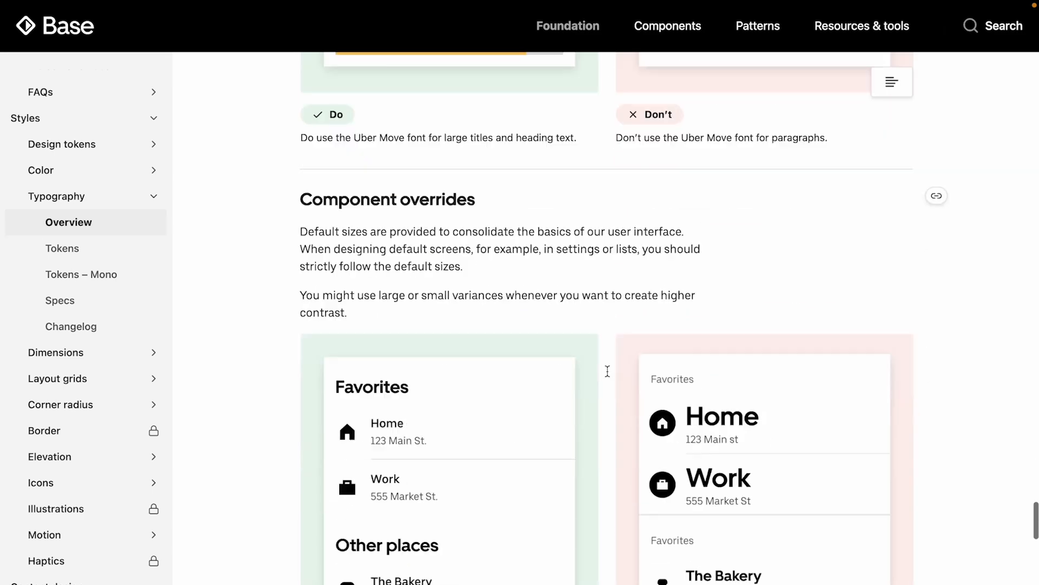
scroll(608, 376, down, 3)
scroll(379, 208, up, 1)
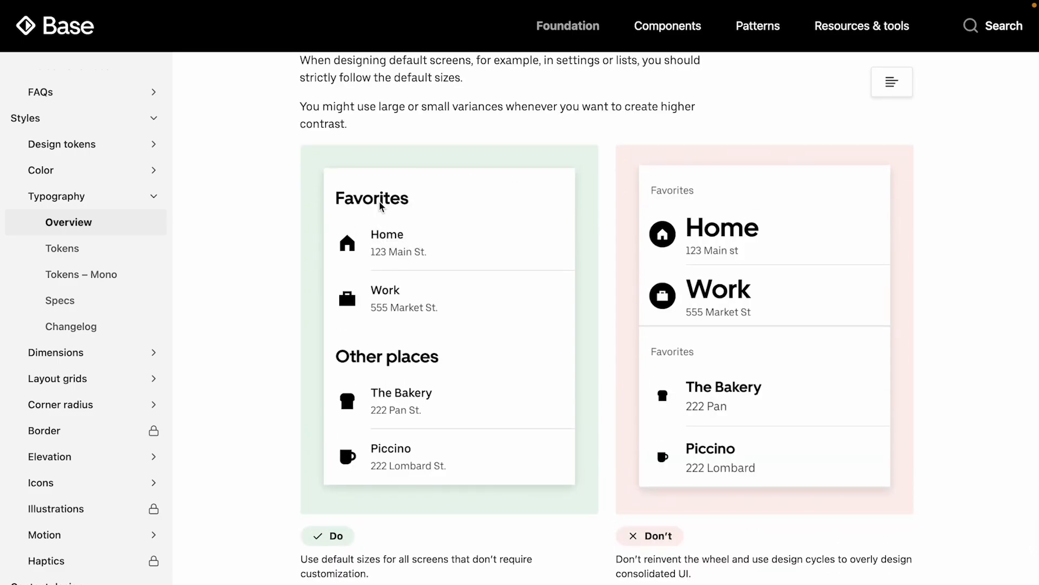
Step: Compare the typographic hierarchy example with the Favorites list in the Component overrides Do and Don't examples
scroll(381, 206, up, 20)
scroll(382, 207, down, 1)
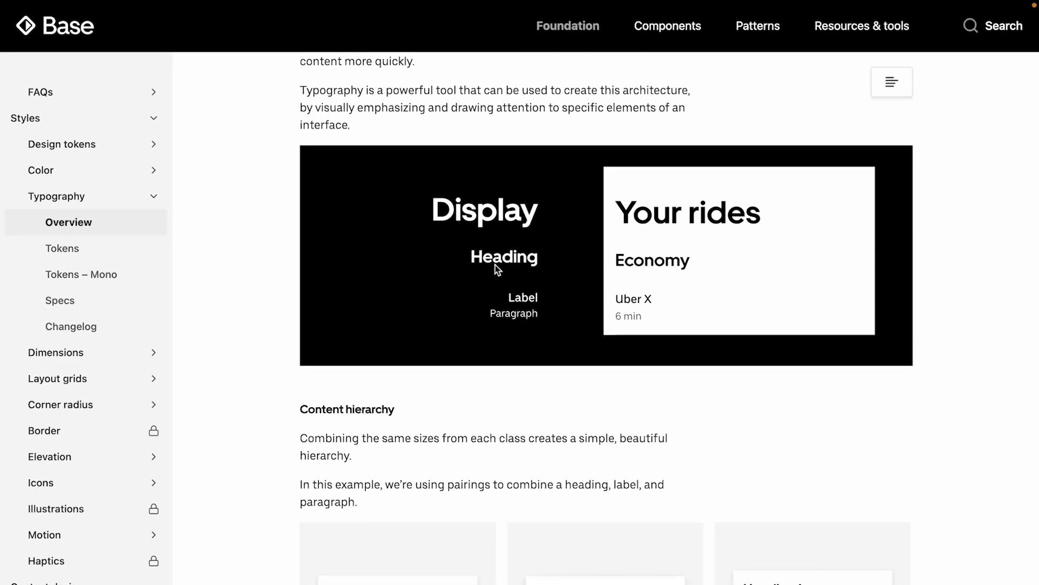
scroll(501, 273, down, 15)
scroll(501, 272, down, 1)
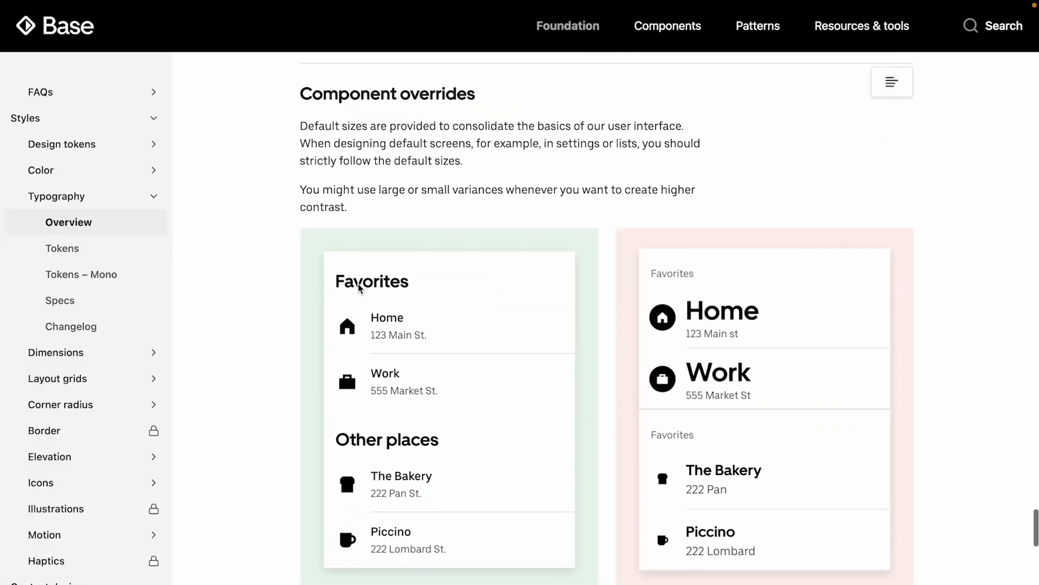
scroll(407, 283, down, 1)
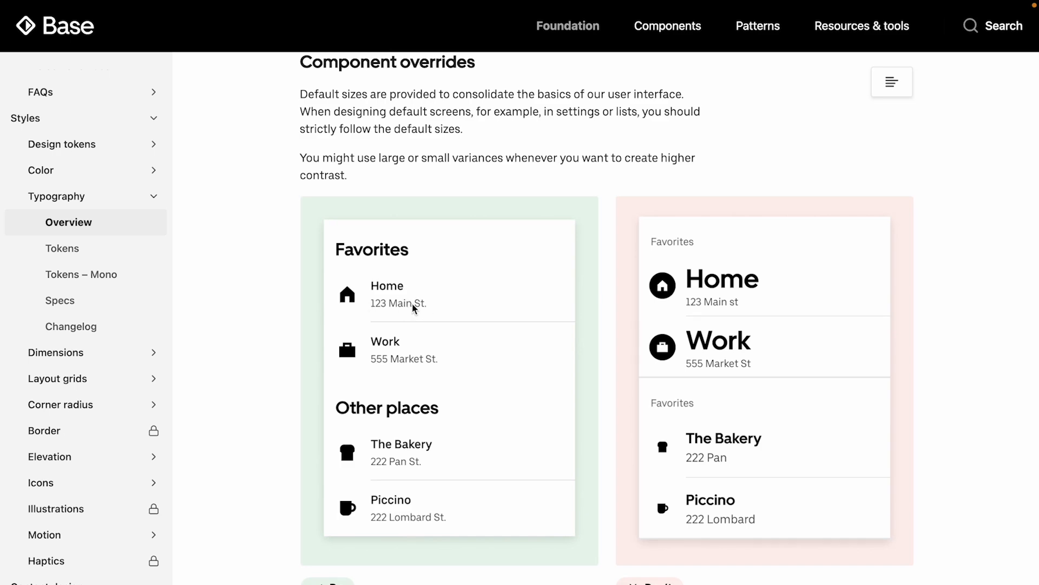
scroll(409, 311, down, 5)
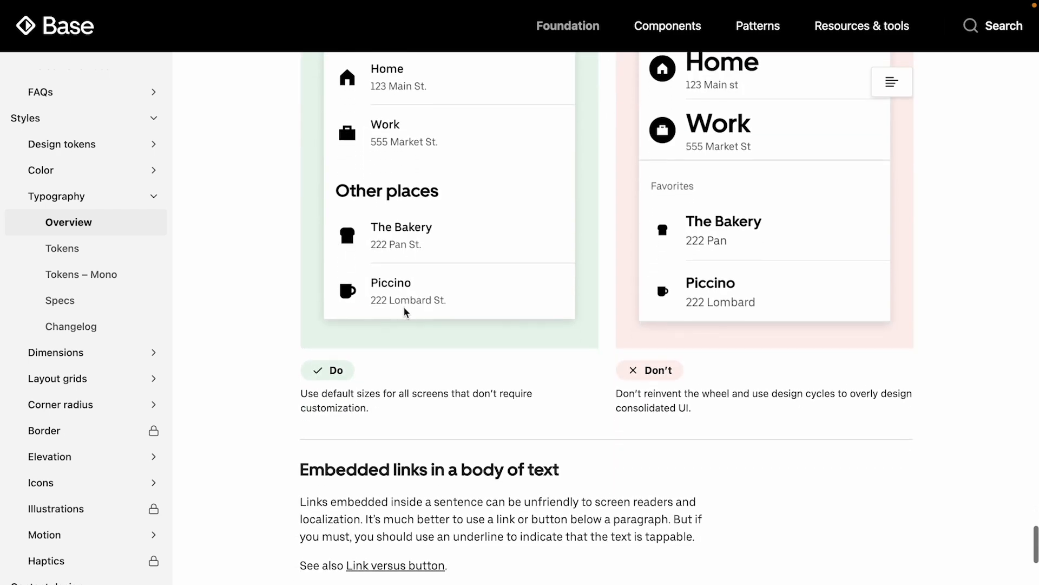
Step: Skim the Mono ramp guidance to the page end and return to the Clear typographic hierarchy example
scroll(405, 311, down, 15)
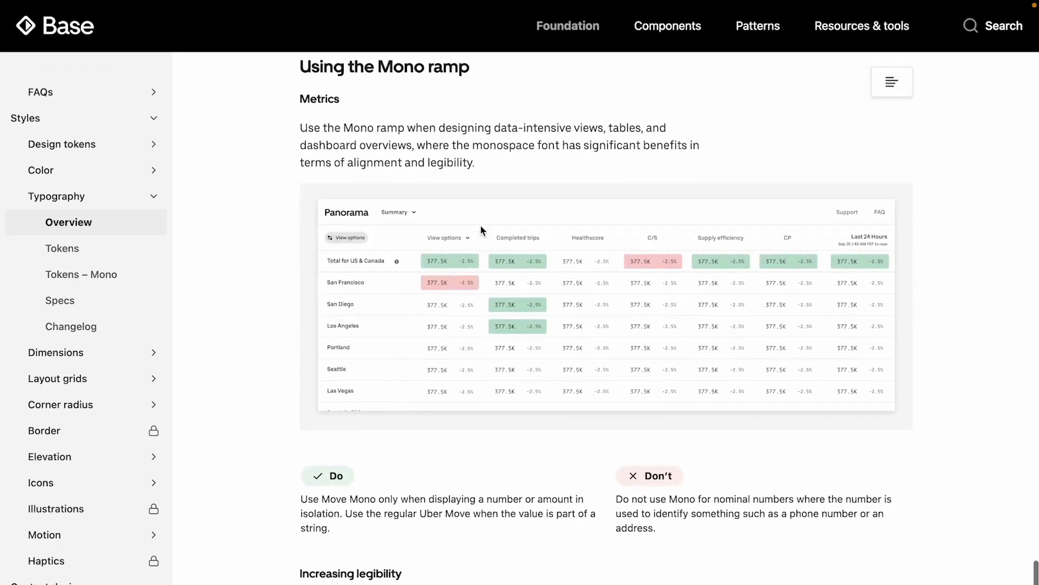
scroll(648, 375, down, 8)
scroll(648, 375, down, 13)
scroll(648, 376, up, 20)
scroll(648, 376, up, 20)
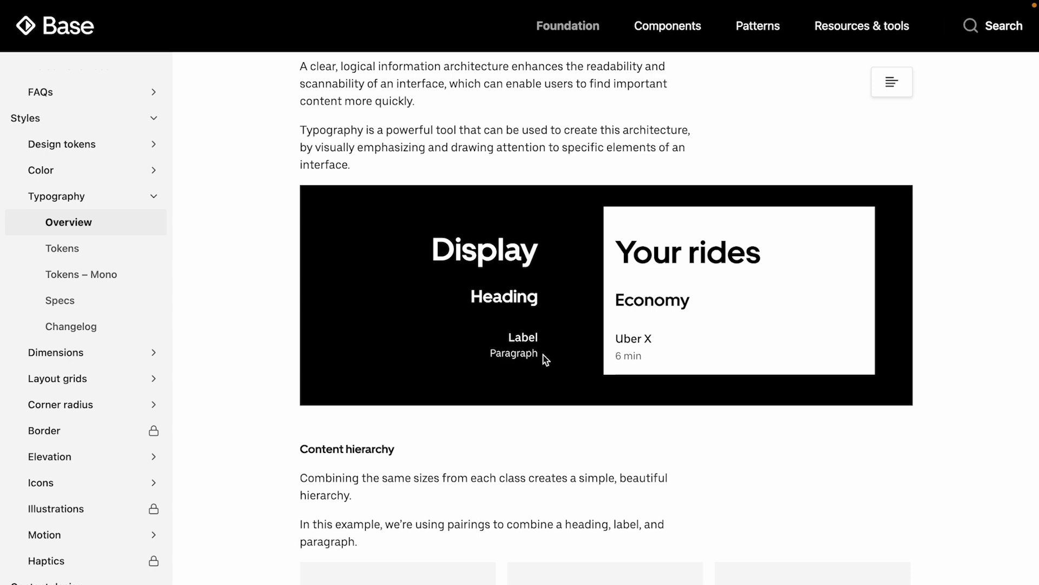
Step: Open the typography Tokens page and review the families, sizes and line heights of its Display and Headings styles
click(64, 250)
scroll(428, 320, down, 3)
scroll(428, 287, up, 2)
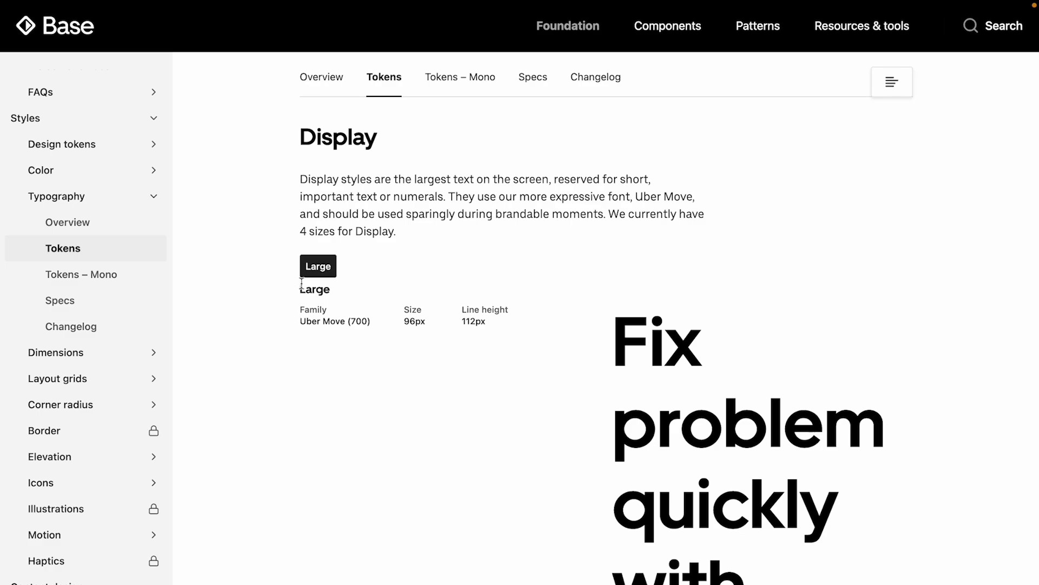
scroll(313, 168, down, 15)
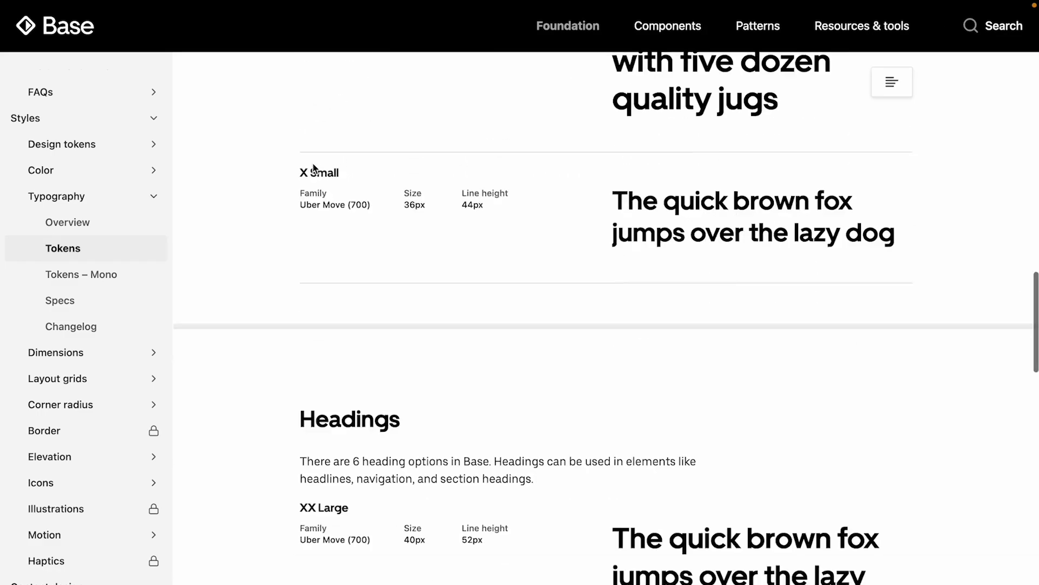
scroll(391, 411, down, 20)
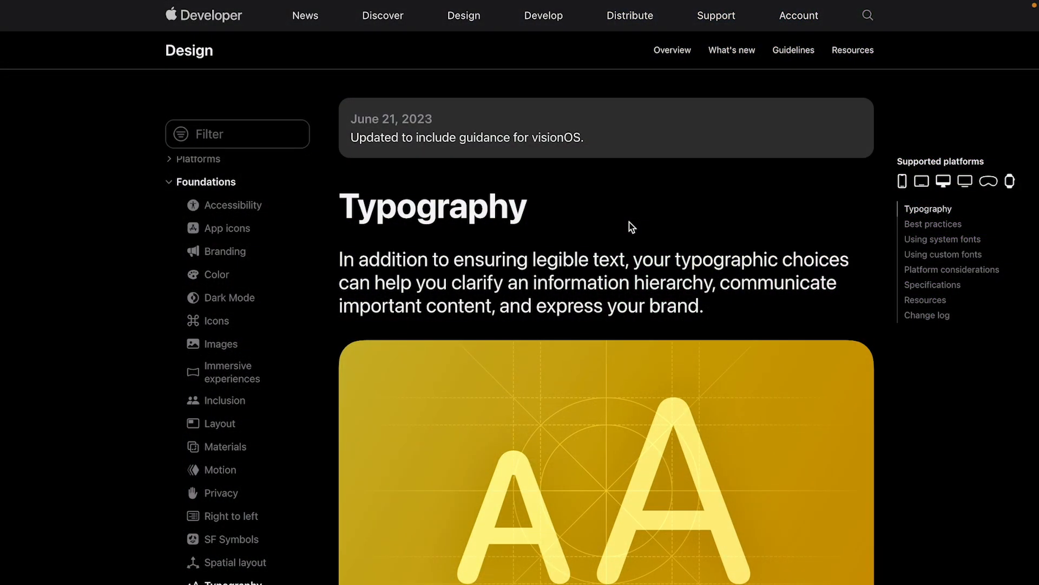
Step: Switch to Apple's typography guidelines and show the Large (Default) table of iOS, iPadOS Dynamic Type sizes
scroll(634, 389, down, 8)
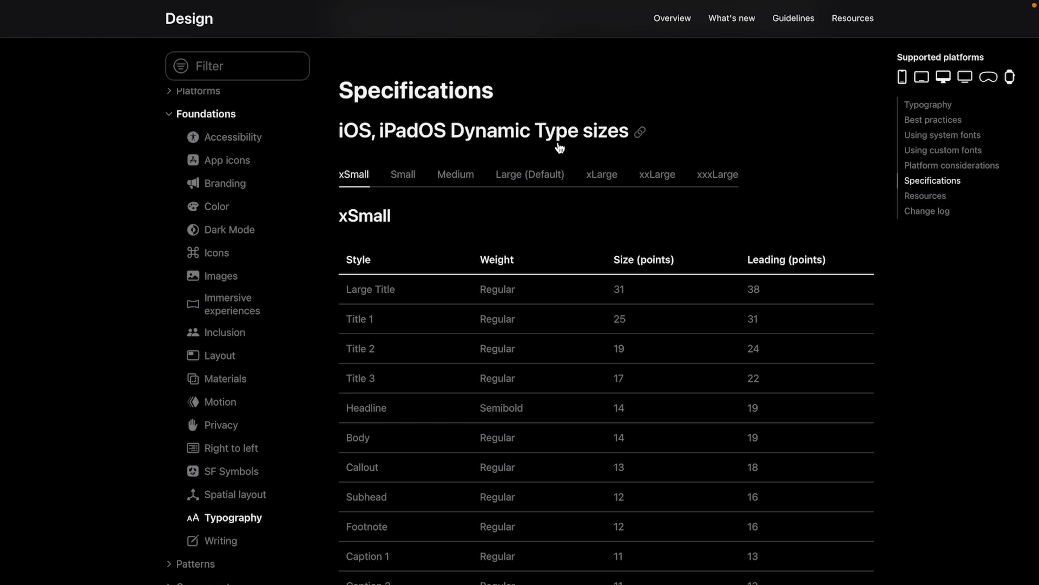
click(535, 184)
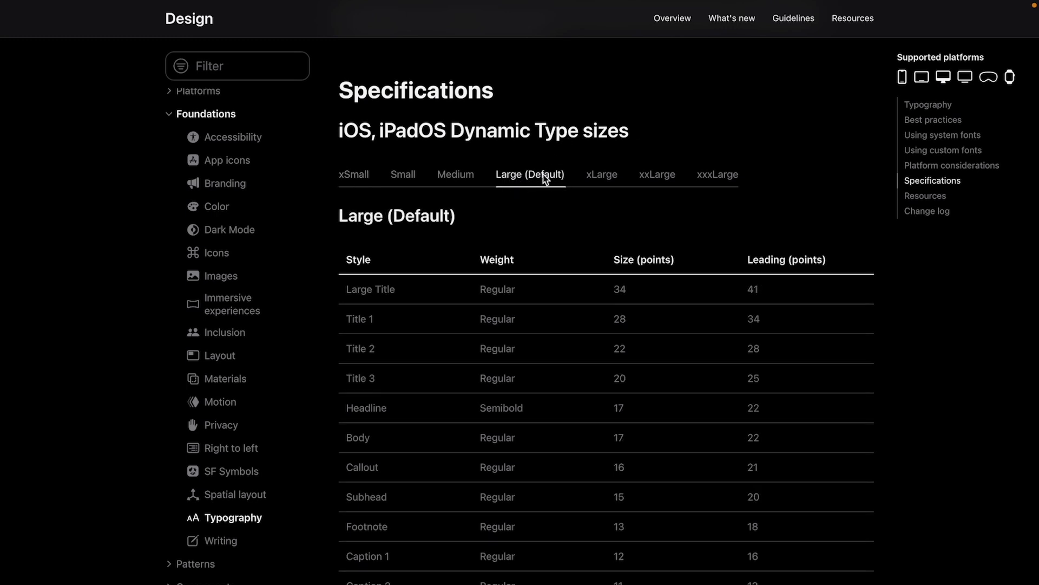
scroll(547, 316, down, 2)
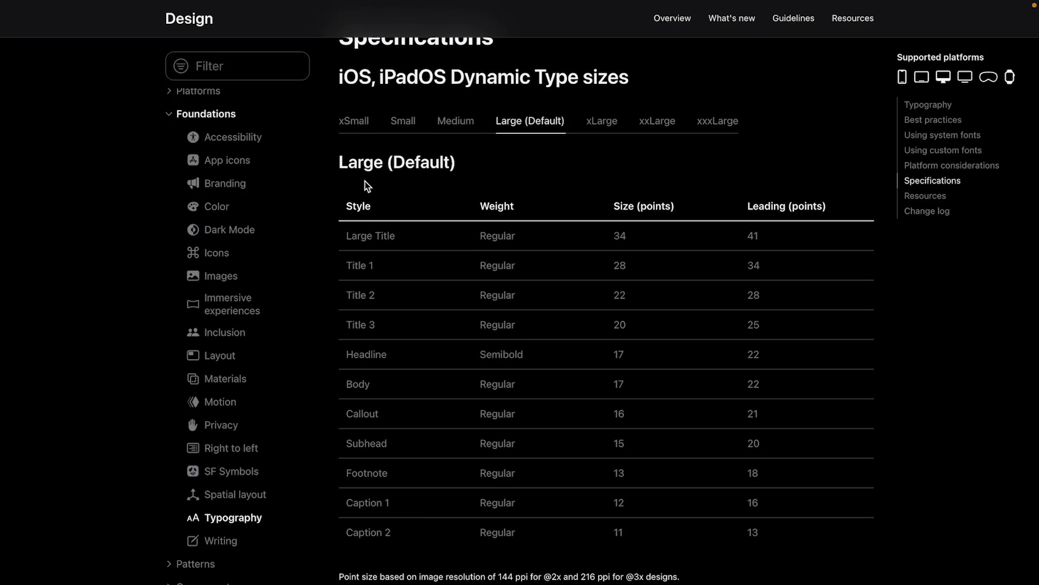
Step: Read through the Large (Default) style names from Large Title to Caption 2, highlighting them along the way
drag(343, 238, 339, 236)
click(402, 241)
drag(387, 271, 343, 296)
drag(395, 324, 337, 324)
drag(404, 354, 328, 354)
drag(391, 389, 331, 392)
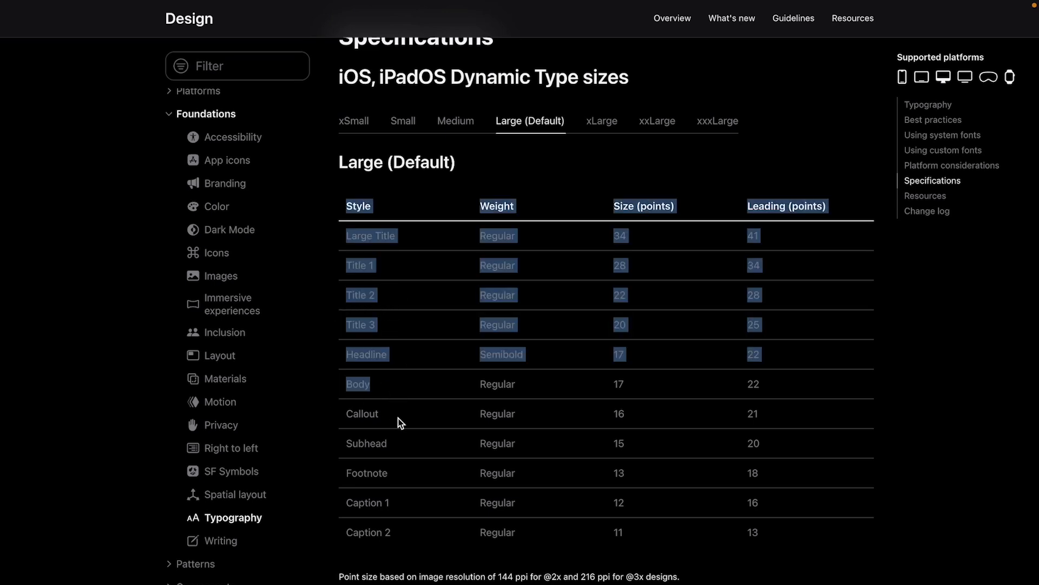
drag(388, 445, 347, 445)
drag(399, 474, 339, 479)
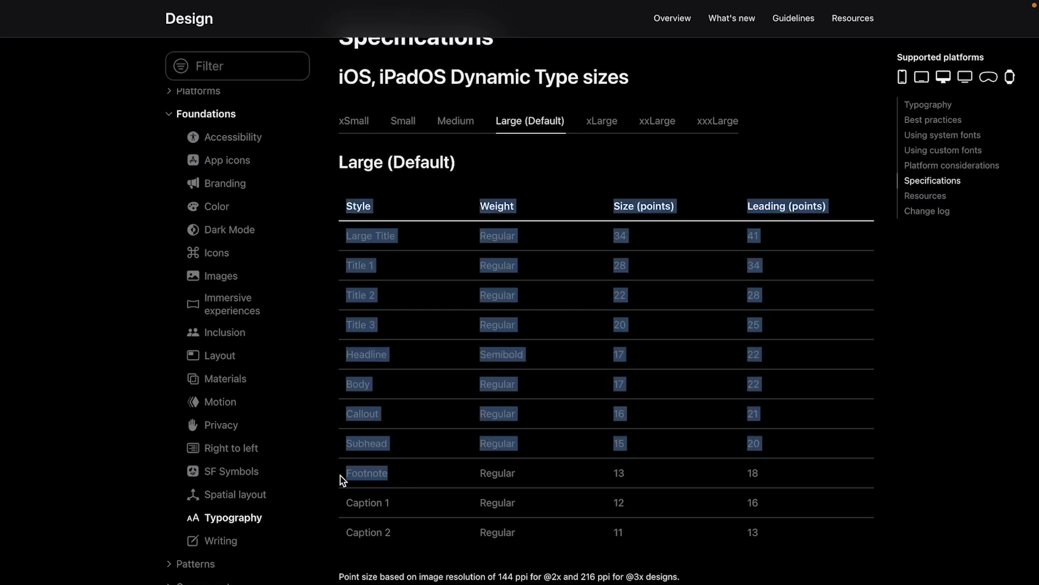
drag(406, 508, 332, 511)
drag(408, 532, 330, 532)
click(425, 534)
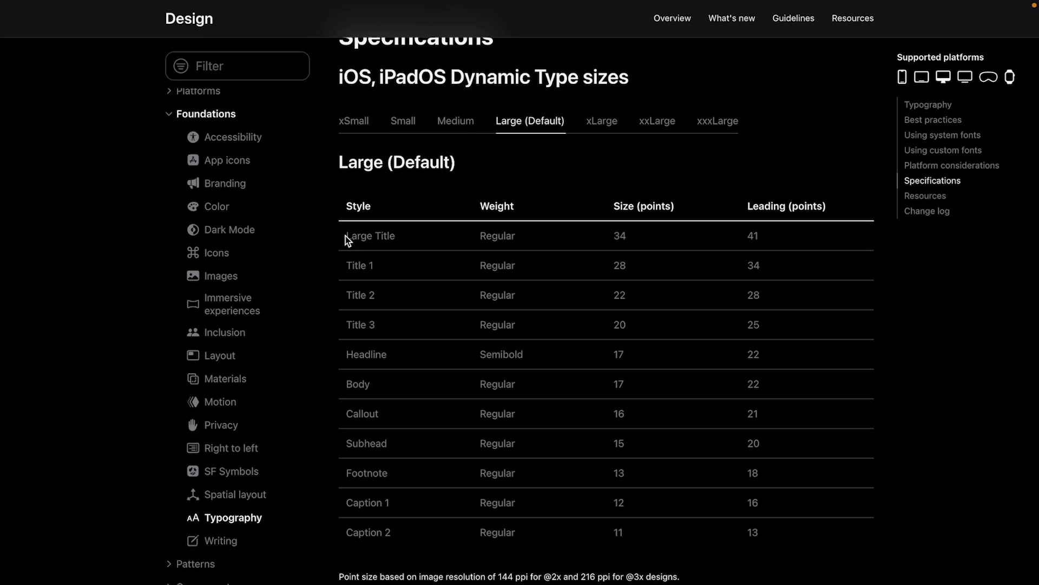
Step: Go over Apple's text styles again, highlighting Large Title and the groups of styles below it
drag(345, 236, 403, 240)
drag(336, 276, 397, 417)
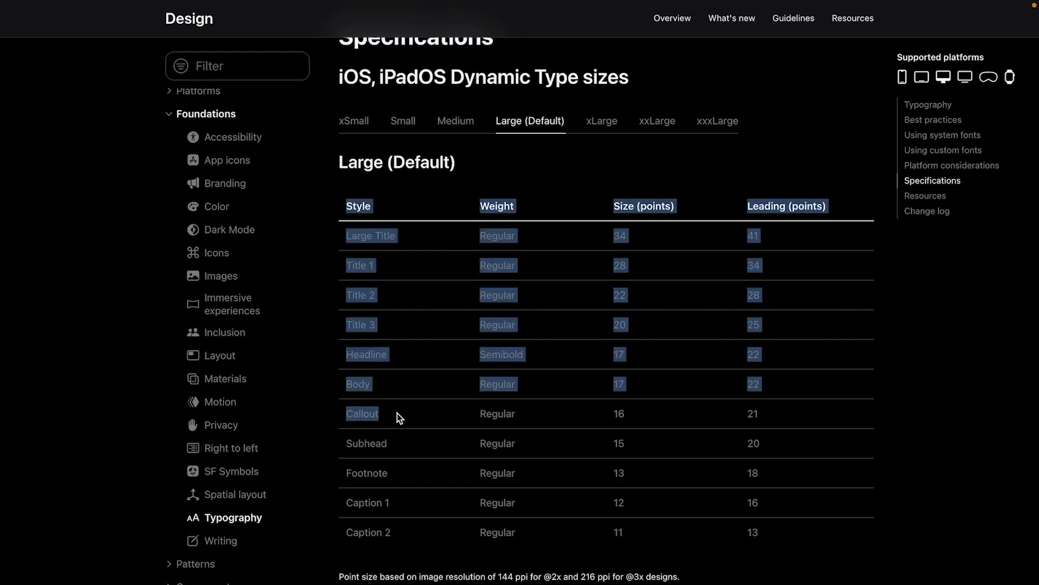
drag(338, 442, 367, 487)
click(368, 536)
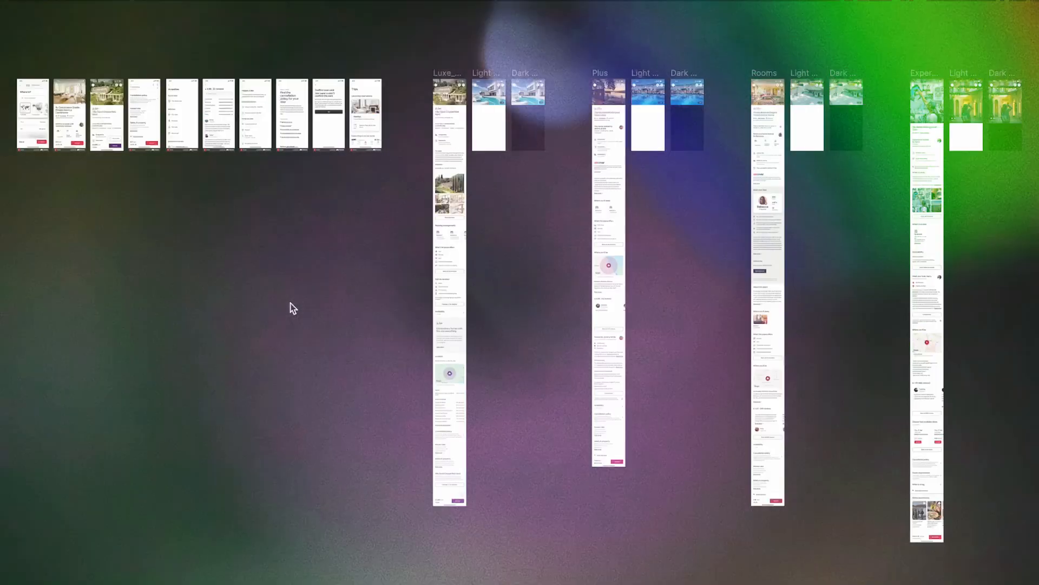
Step: Switch to the design file and examine the row of Airbnb mobile screens, marking out the whole row
scroll(292, 308, up, 5)
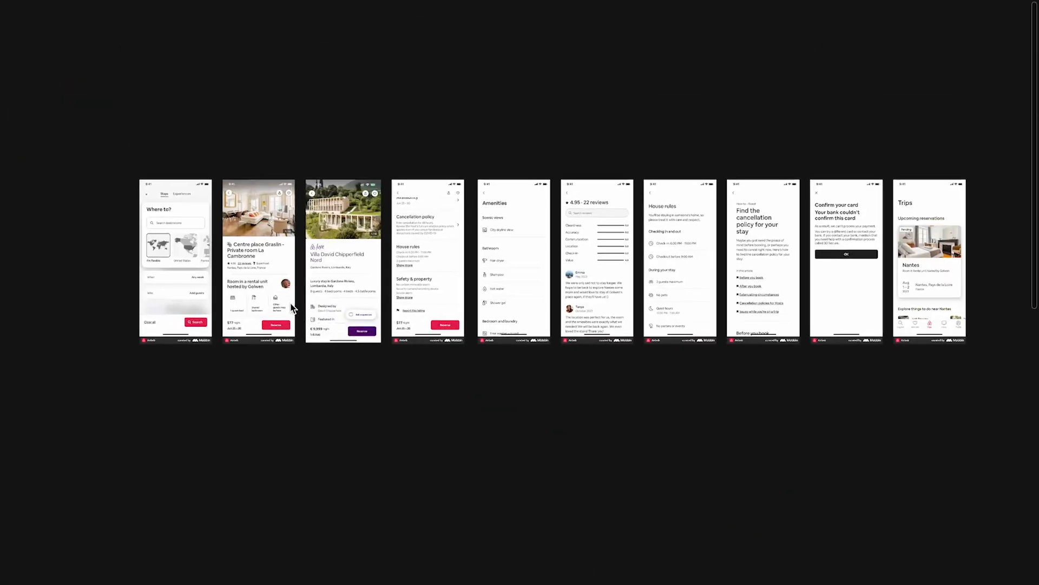
drag(84, 110, 919, 355)
click(946, 368)
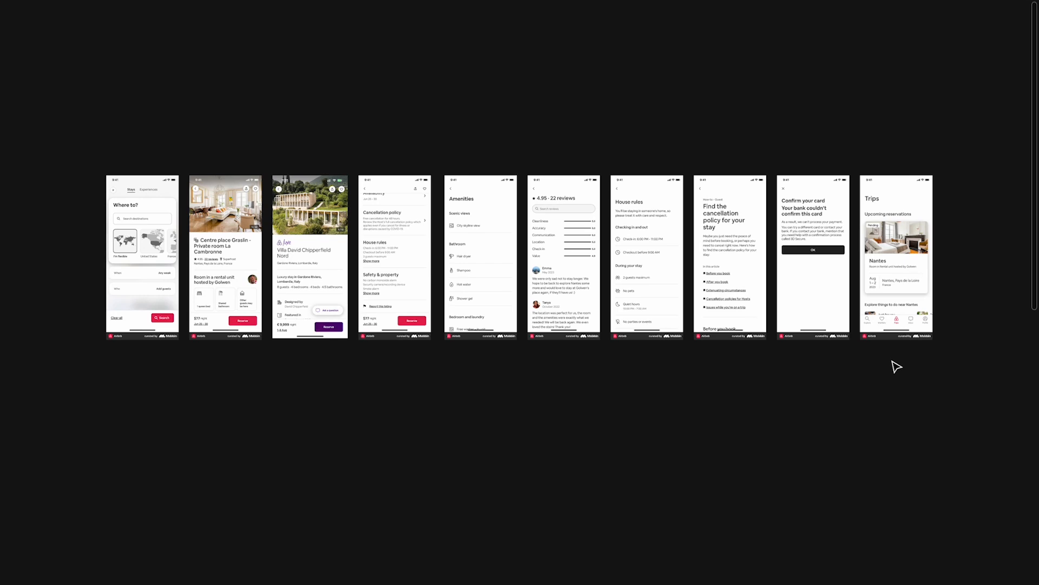
Step: Add a text layer beside the "Where to?" screen listing Display, Heading, Label and Paragraph on separate lines
click(333, 279)
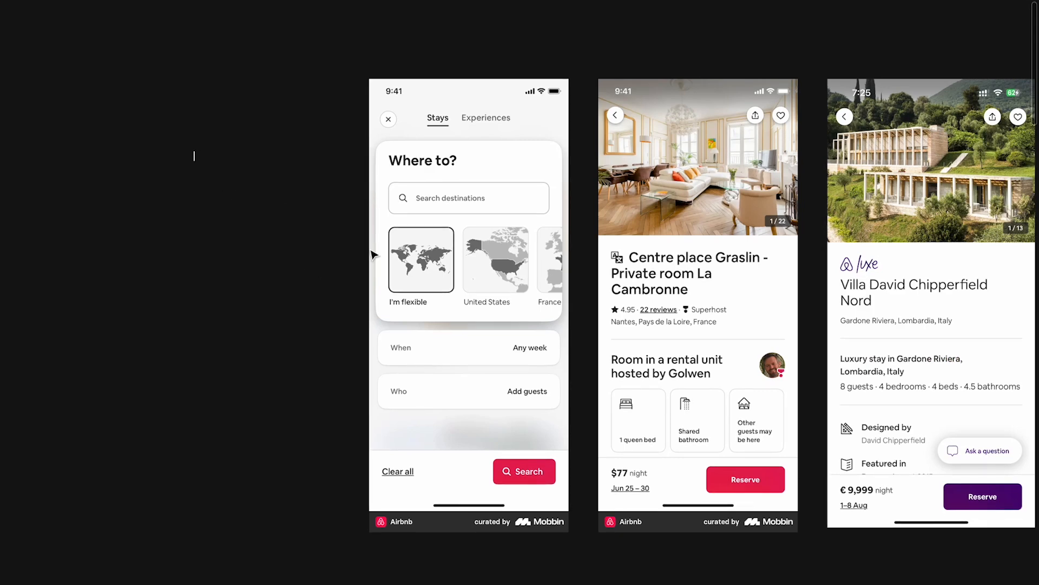
text(ay)
key(Return)
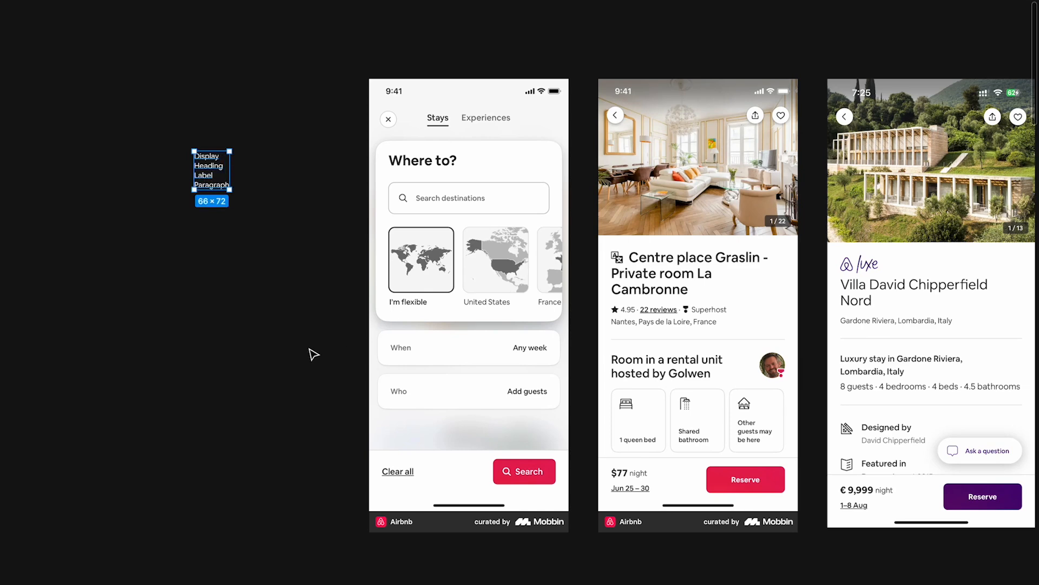
Step: Bring back the interface panels, set the type list's font size to 50 and move it clear of the "Where to?" screen
key(ctrl+backslash)
click(983, 298)
text(50)
key(Return)
scroll(441, 301, left, 2)
drag(369, 218, 312, 223)
Step: Set the Display line of the text layer to size 70 and Bold weight
key(Return)
drag(351, 185, 215, 186)
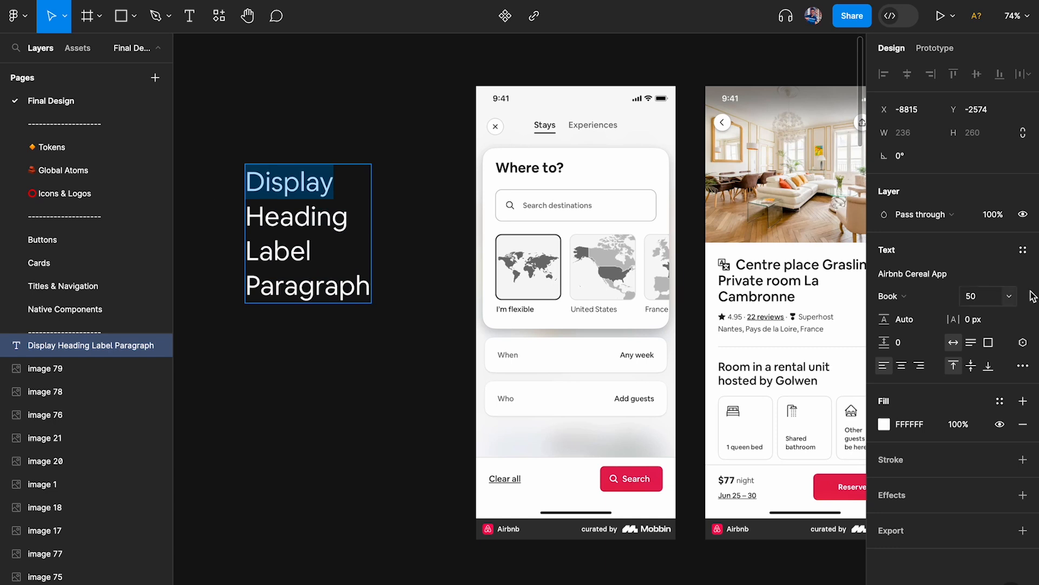
click(986, 298)
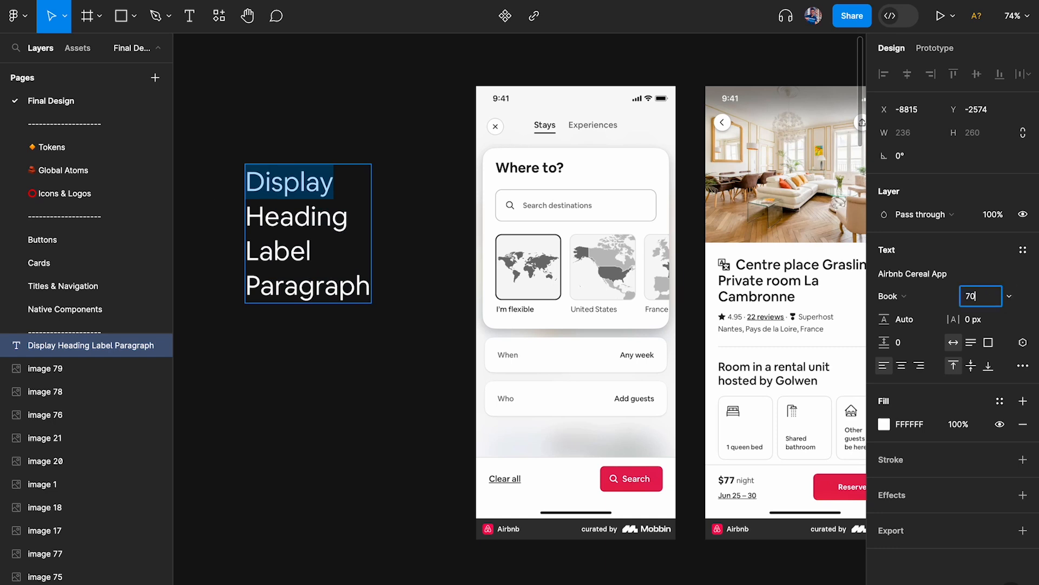
text(70)
key(Return)
click(890, 296)
click(914, 332)
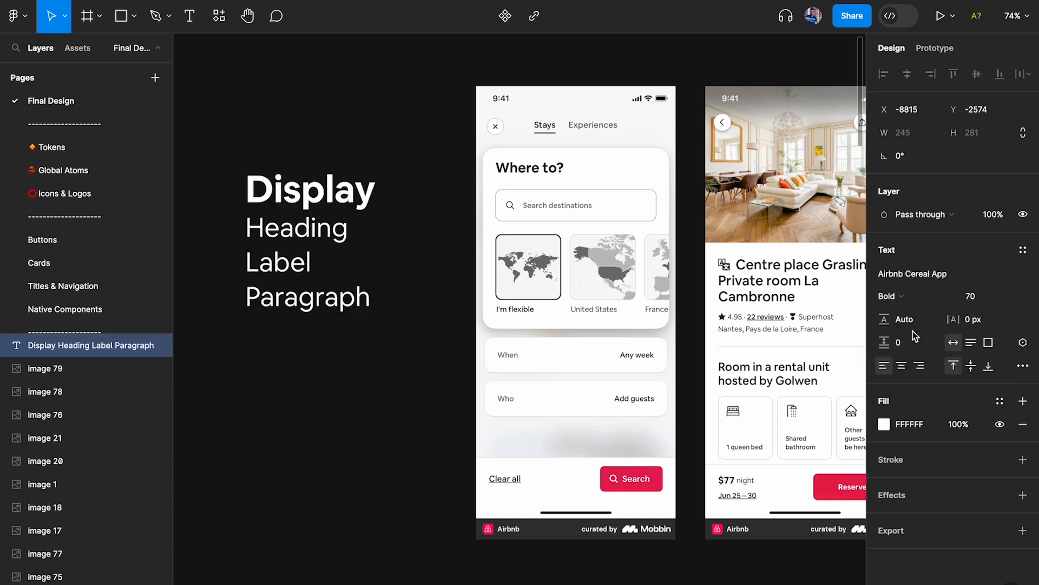
Step: Set the Heading line to size 40 and Medium weight
drag(349, 241, 221, 246)
click(987, 297)
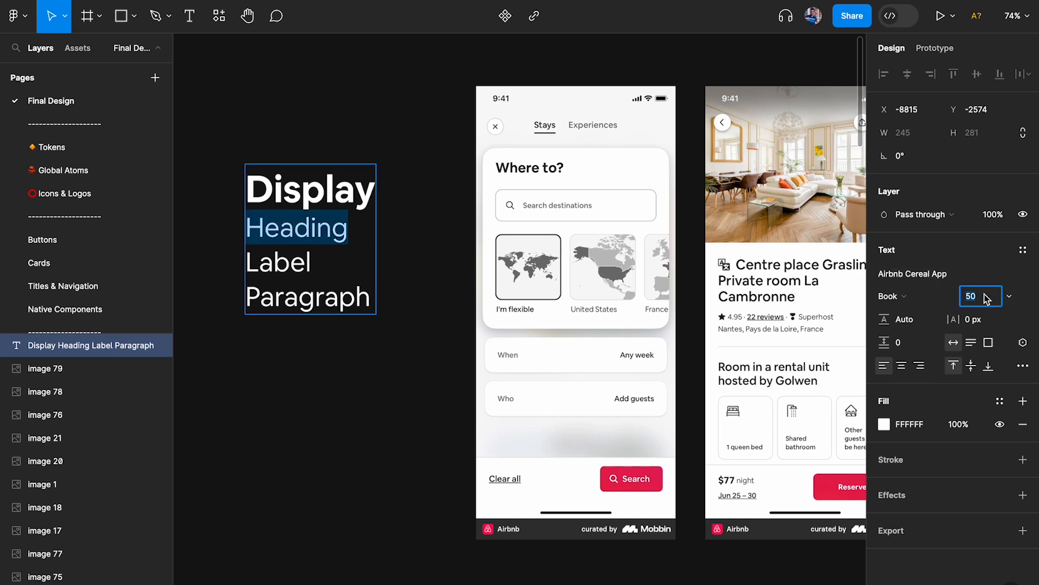
key(Return)
click(898, 297)
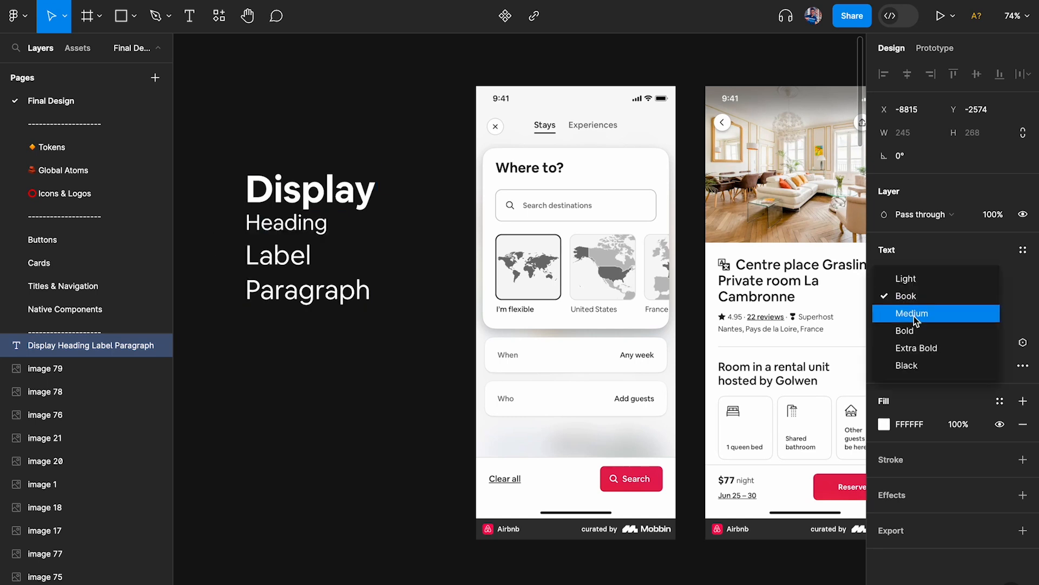
click(913, 311)
Step: Reduce the Label line to size 24 and the Paragraph line to size 20
drag(334, 256, 190, 272)
click(985, 302)
key(Return)
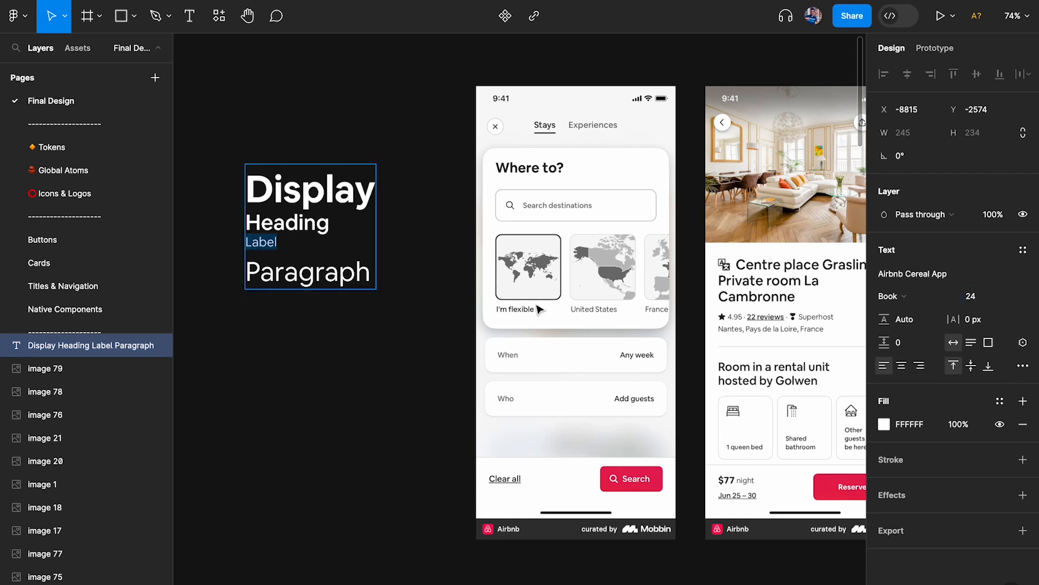
drag(370, 284, 245, 273)
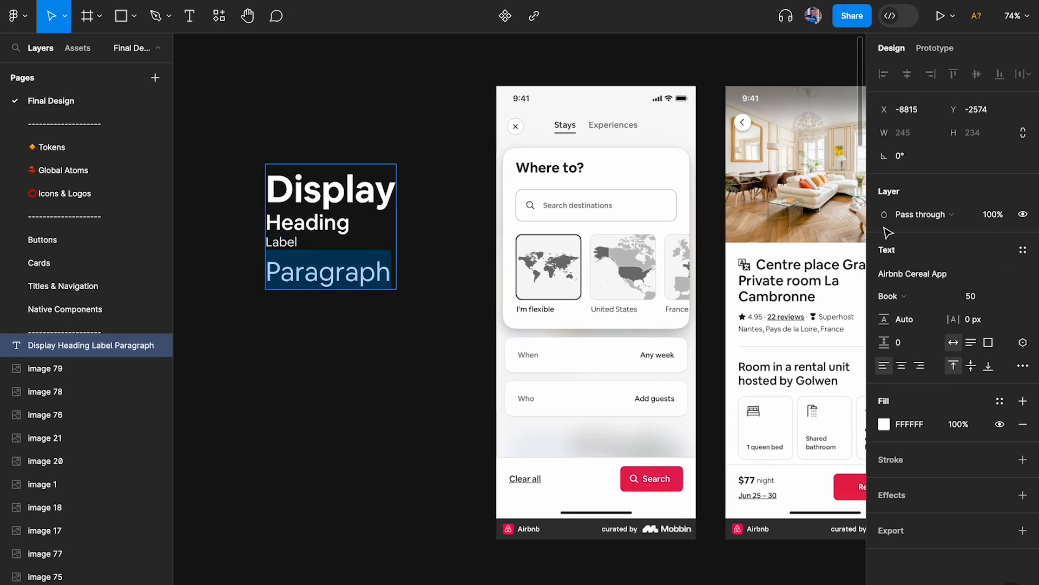
click(986, 298)
text(20)
key(Return)
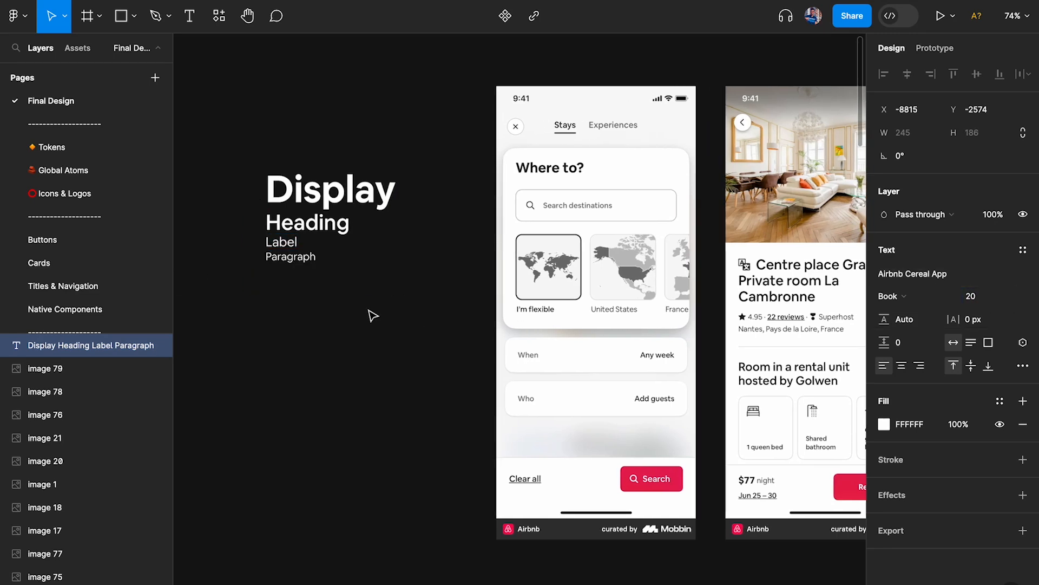
Step: Increase the whole type list's line height to 223.2% and move the layer upward beside the "Where to?" screen
click(374, 314)
click(913, 324)
key(shift+Up)
key(shift+Up)
key(shift+Up)
key(shift+Up)
key(shift+Up)
key(shift+Up)
key(shift+Up)
key(shift+Up)
key(shift+Up)
click(430, 184)
click(358, 195)
drag(358, 194, 356, 109)
Step: Change the Label line's weight to Medium and deselect the text layer
click(306, 205)
double_click(299, 206)
drag(299, 205, 241, 204)
click(900, 296)
click(909, 317)
click(328, 356)
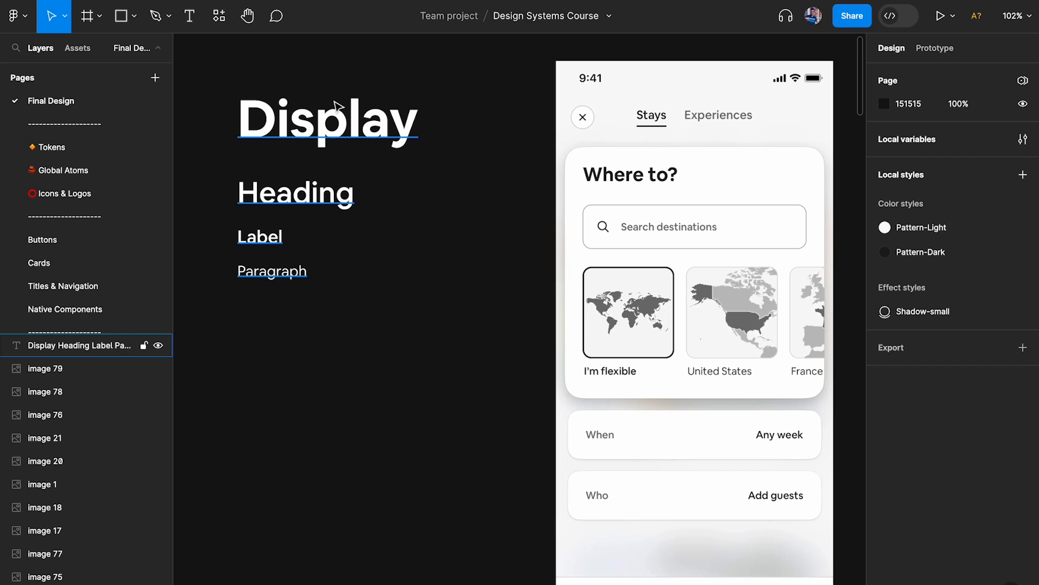
Step: Highlight the Heading line and compare it with the "Where to?" title on the first Airbnb screen
double_click(342, 205)
click(352, 192)
double_click(353, 193)
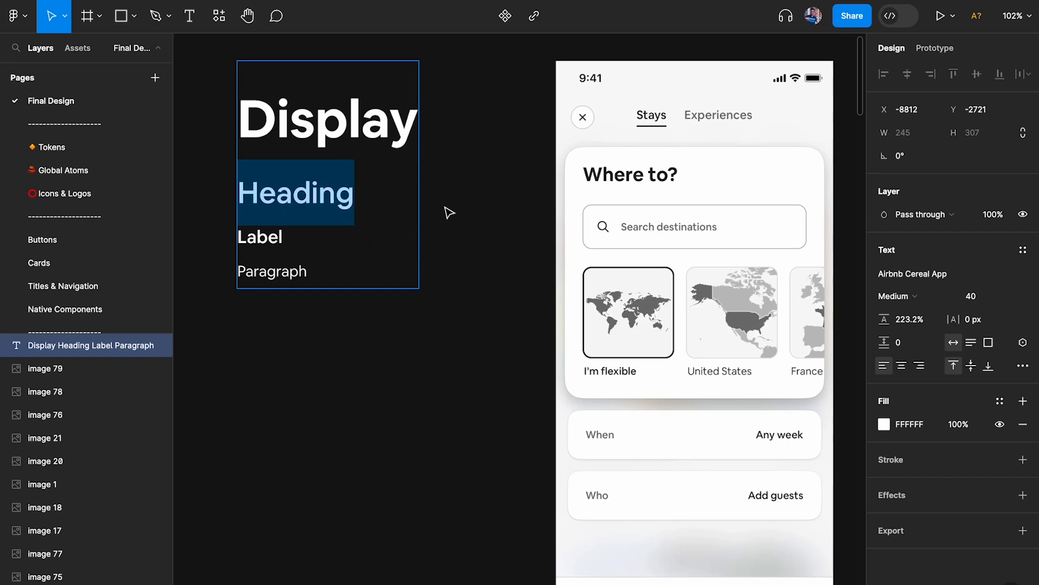
drag(360, 208, 233, 203)
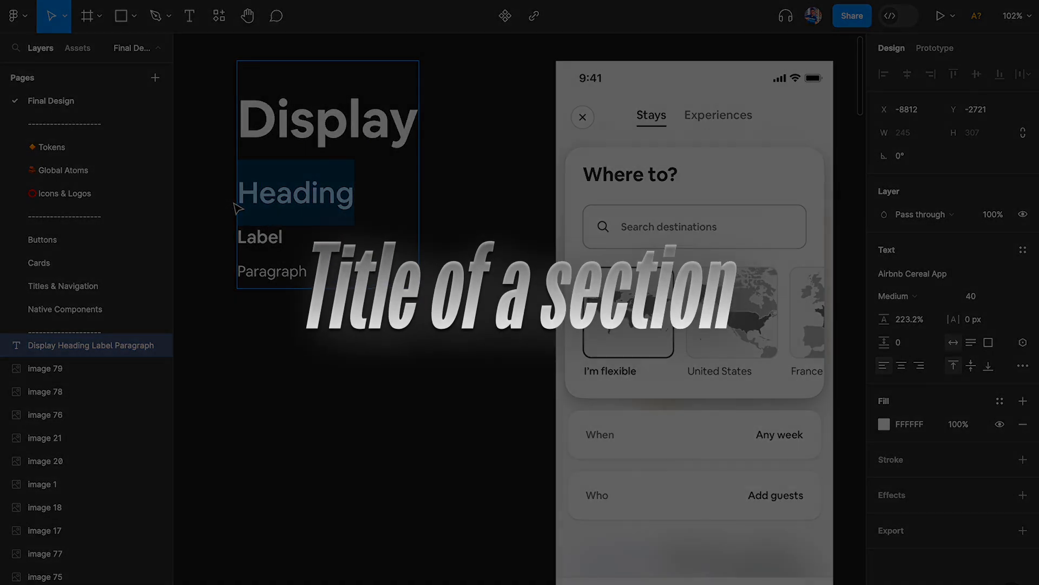
click(628, 192)
scroll(628, 192, down, 3)
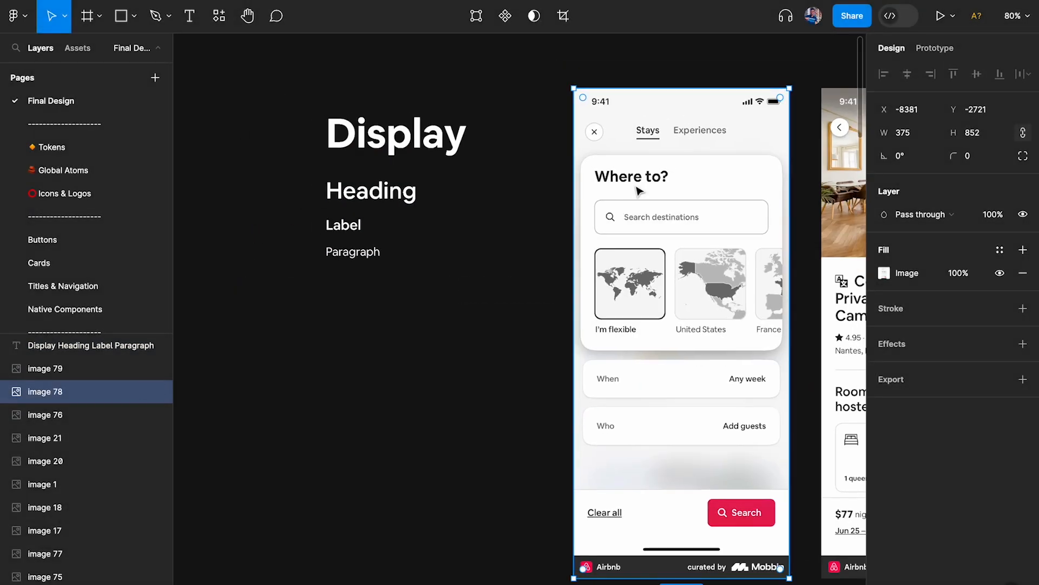
click(524, 283)
scroll(523, 283, down, 3)
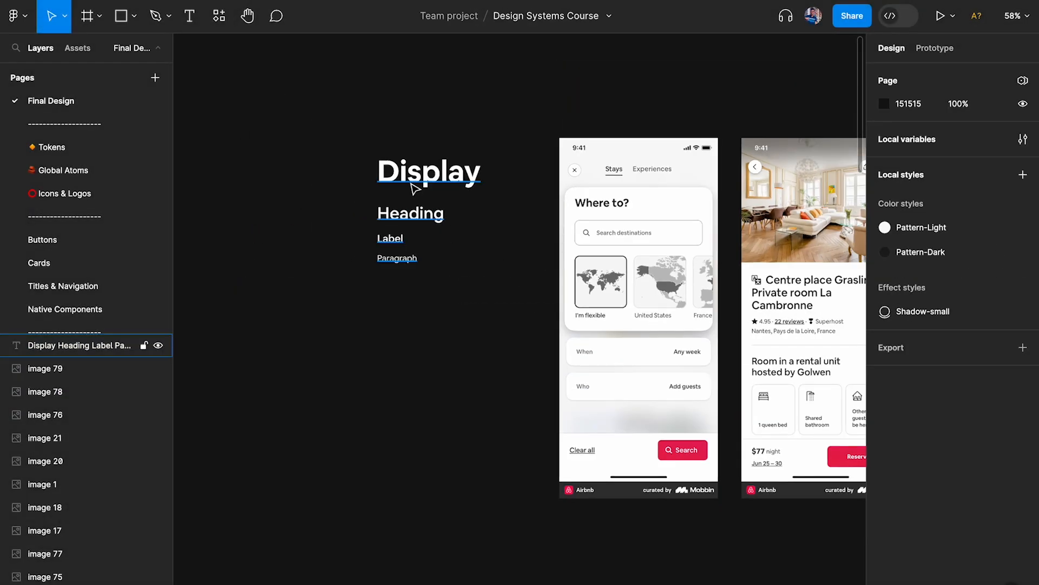
Step: Shift the type list and "Where to?" screen left, and place the "When's your trip?" screen in a duplicate beside it
drag(413, 186, 250, 186)
drag(572, 216, 422, 211)
alt+drag(422, 211, 606, 211)
key(super+alt+v)
Step: Add a text layer reading "Where to?" over the first screen's search field and fill it with 000000
scroll(601, 256, up, 5)
scroll(615, 262, left, 1)
scroll(431, 190, up, 1)
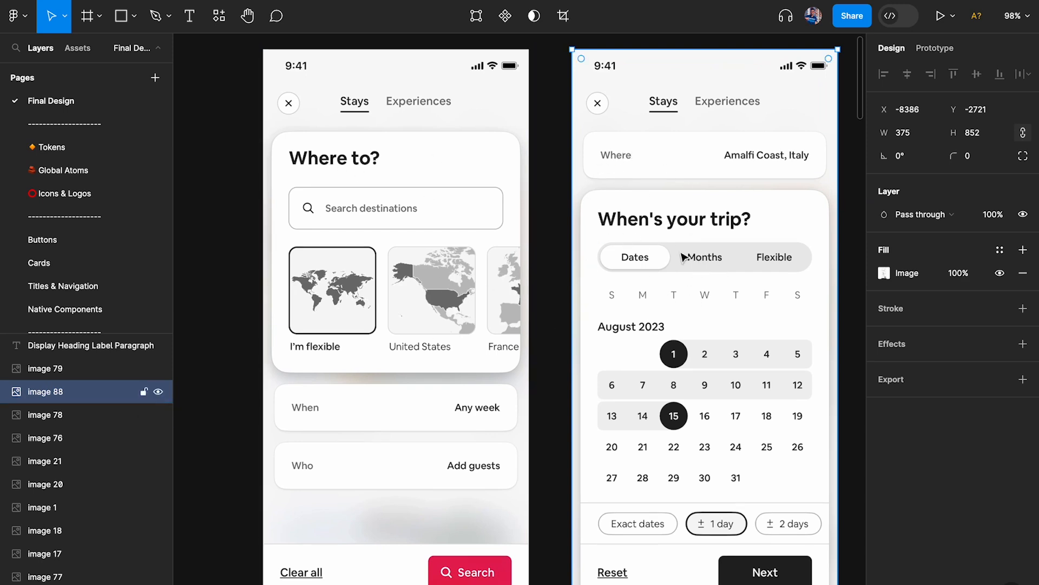
scroll(407, 201, up, 5)
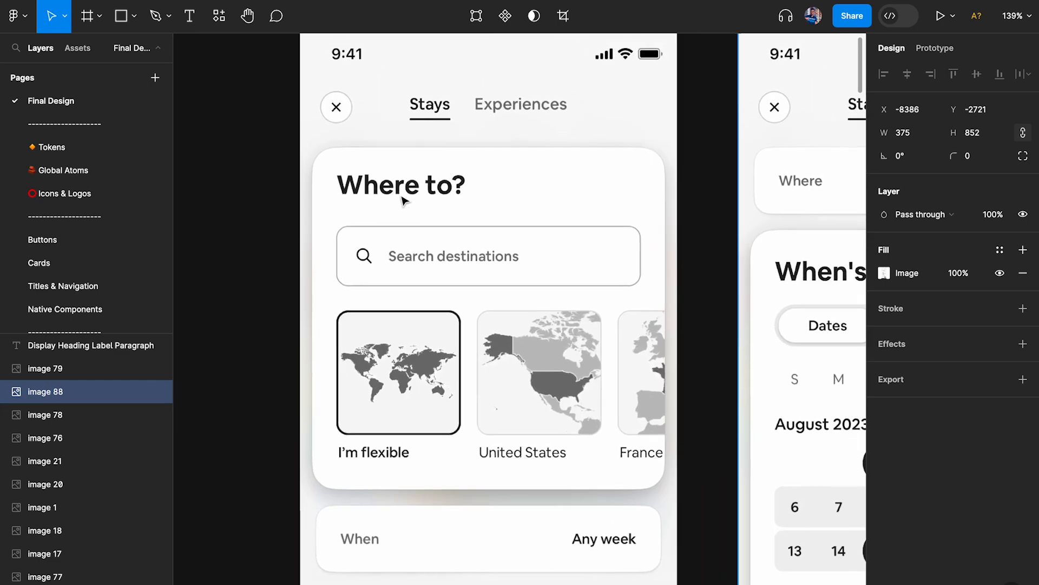
scroll(372, 226, up, 2)
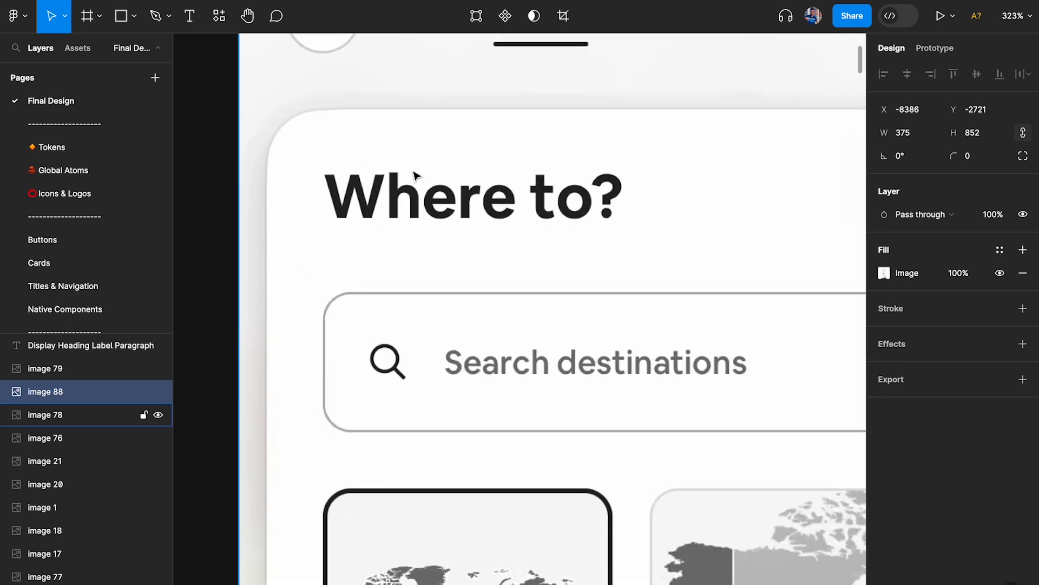
key(t)
click(376, 249)
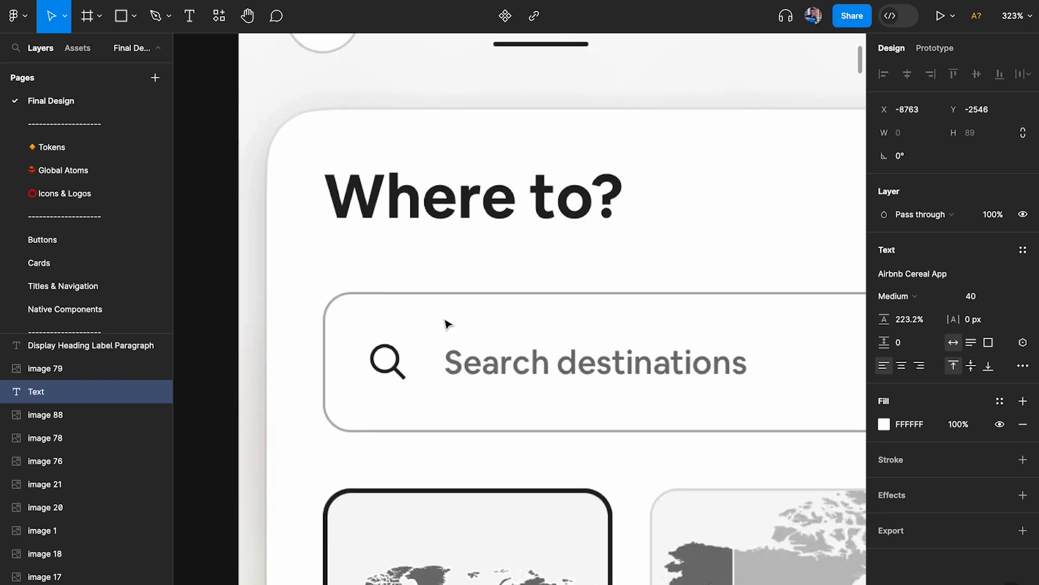
text(Where to?)
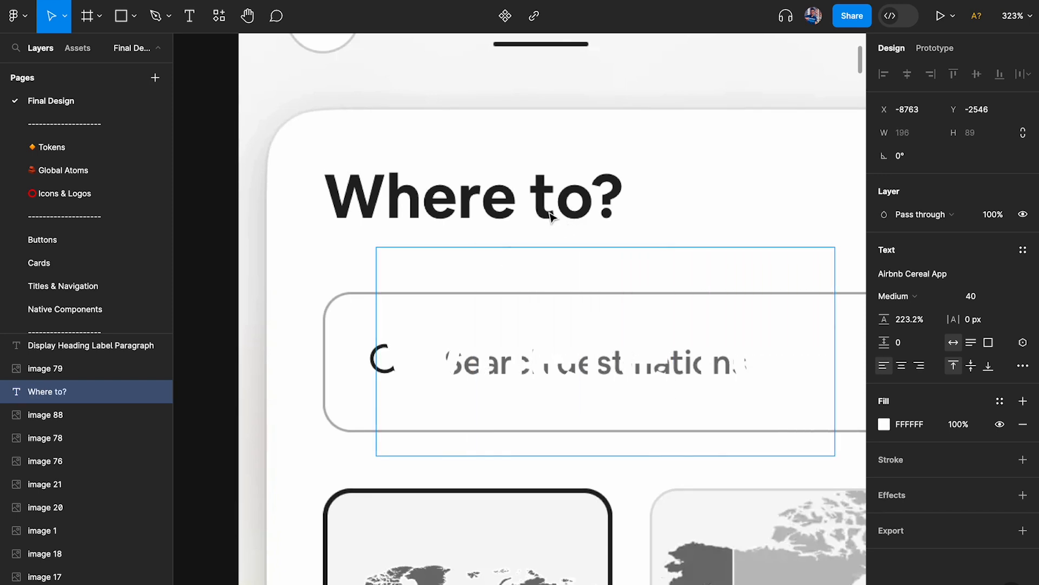
key(Escape)
click(884, 424)
text(000000)
key(Return)
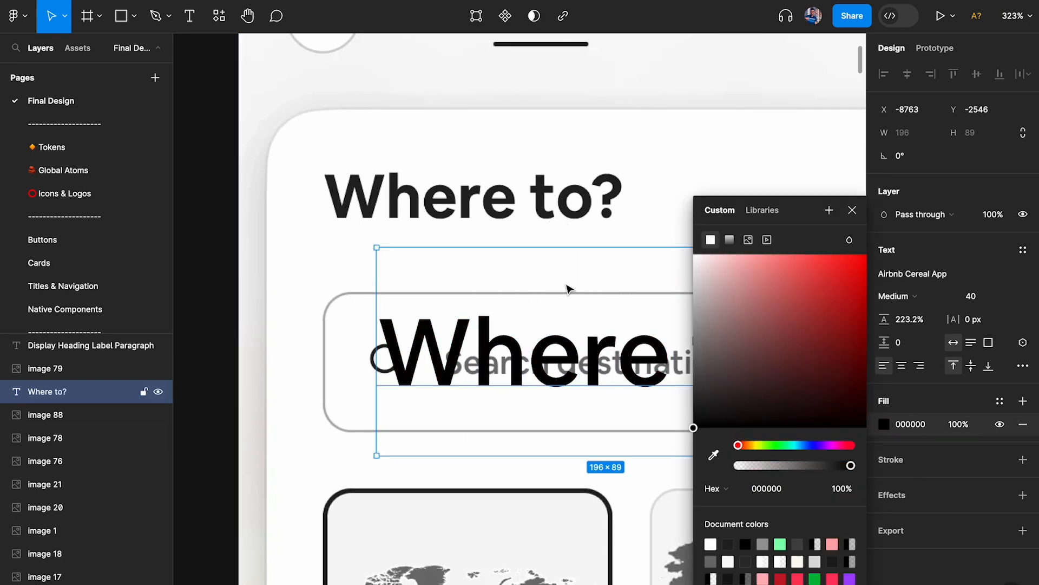
Step: Set the new text's line height to Auto and size to 32, and move it near the original "Where to?" title
click(852, 210)
click(912, 319)
text(auto)
key(Return)
click(972, 296)
text(32)
key(Return)
drag(612, 271, 580, 223)
Step: Try font sizes 24 and 28 on the "Where to?" text to match the original title
click(973, 296)
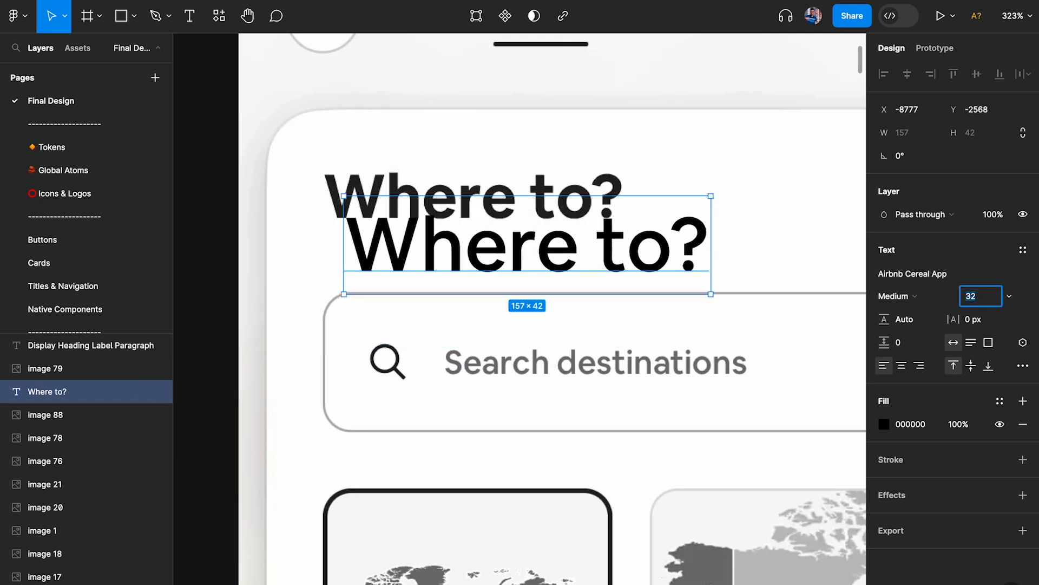
text(24)
key(Return)
click(978, 296)
text(28)
key(Return)
Step: Align the text with the original title, set its size to 26 and offset it 20 px down for comparison
drag(548, 237, 580, 196)
scroll(469, 225, up, 3)
click(973, 295)
text(26)
key(Return)
key(Up)
key(Right)
key(Left)
key(shift+Down)
key(shift+Down)
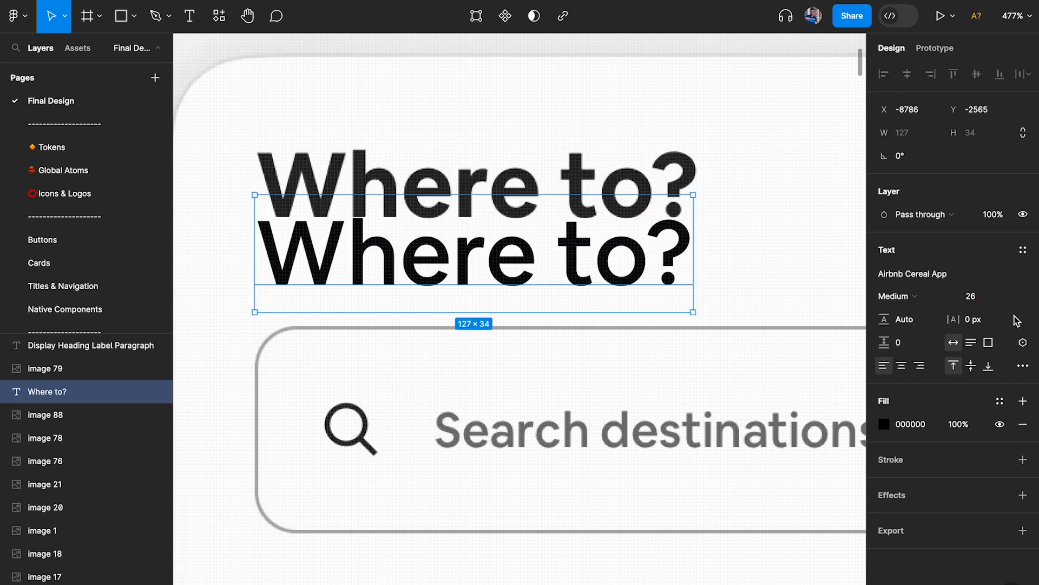
Step: Set the "Where to?" text to Bold weight and lay it exactly over the original title
click(920, 295)
click(920, 314)
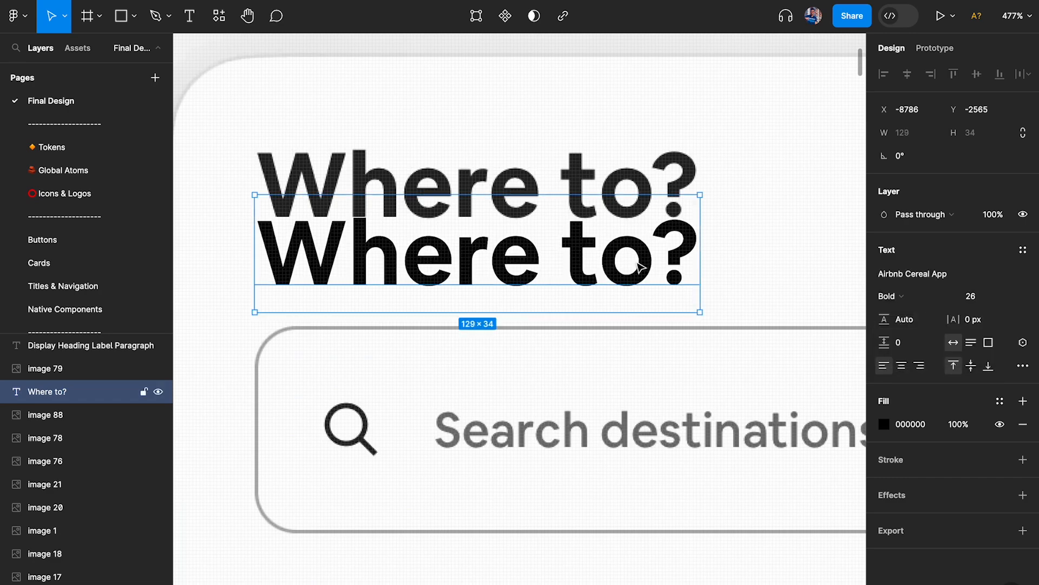
drag(619, 252, 615, 189)
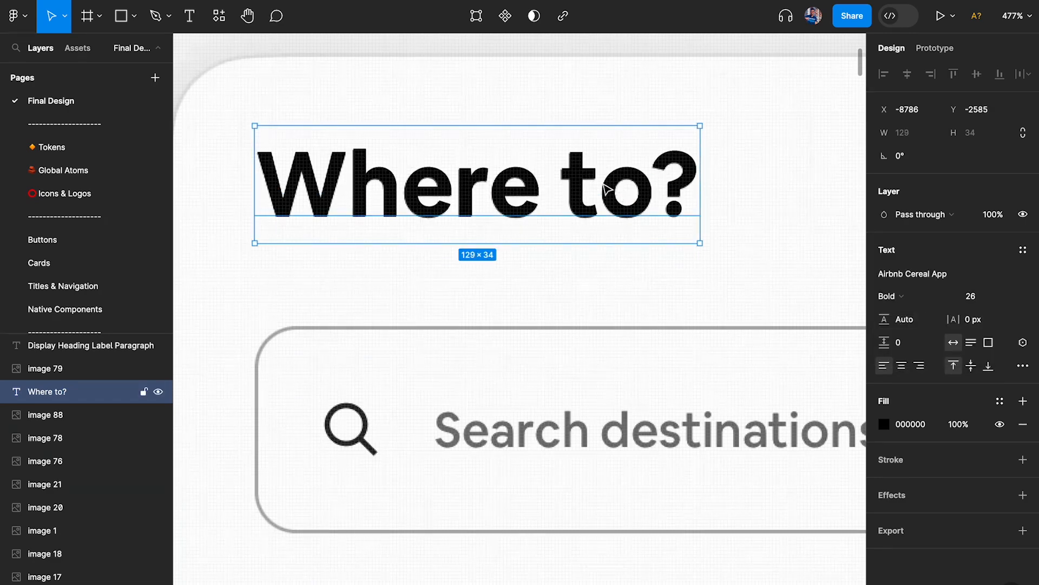
scroll(609, 187, down, 10)
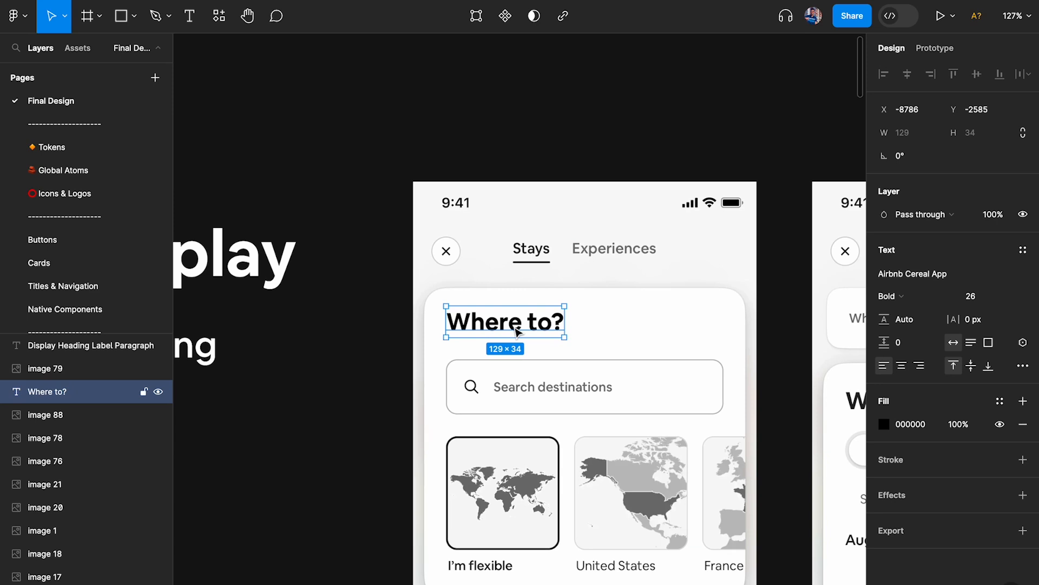
Step: Place a copy of the "Where to?" text above the first screen and fill it with FFFFFF
drag(515, 331, 515, 150)
key(ctrl+z)
drag(514, 326, 515, 147)
click(885, 424)
drag(807, 371, 685, 241)
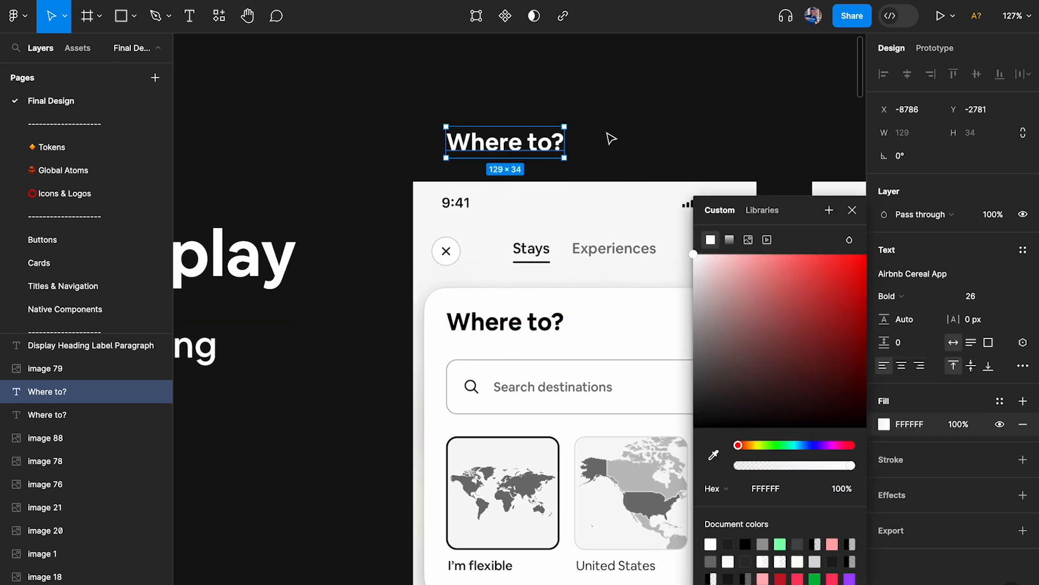
click(609, 135)
Step: Replace the copied text above the first screen with "Heading - 26px Bold"
double_click(535, 142)
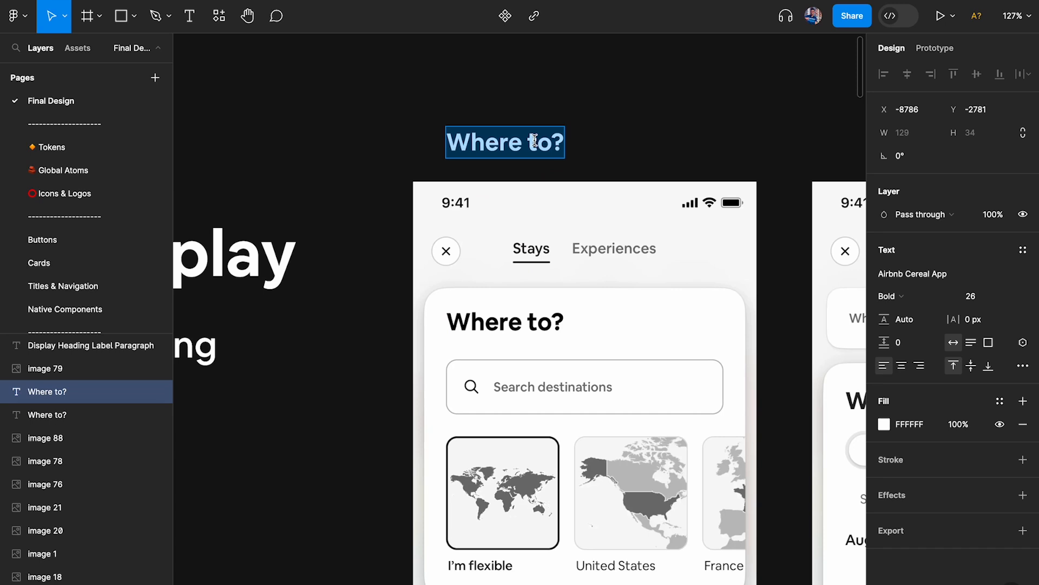
text(Heading)
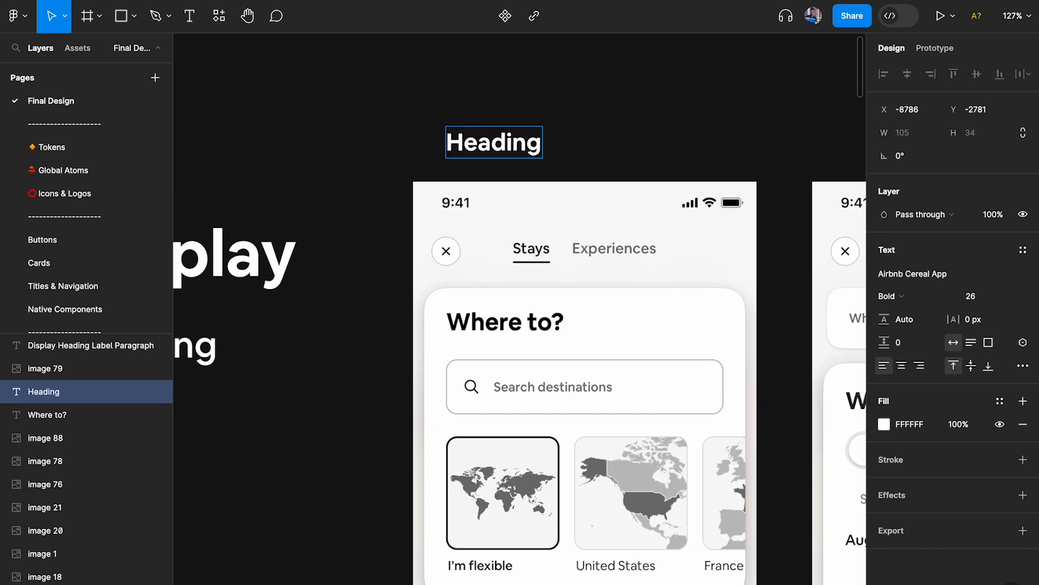
text( -24)
key(BackSpace)
key(BackSpace)
text(6)
key(BackSpace)
text(26px Bold)
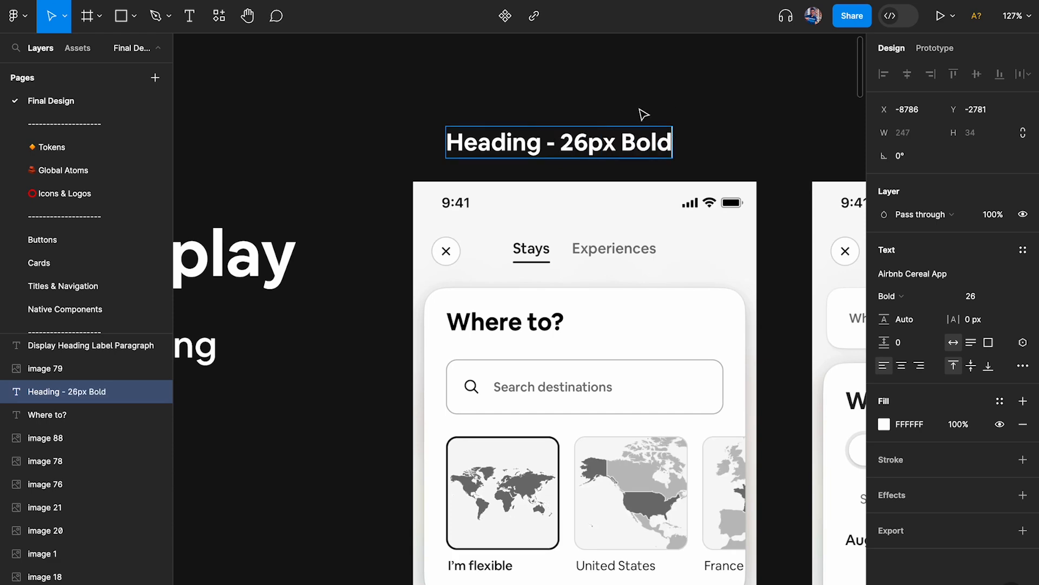
key(Escape)
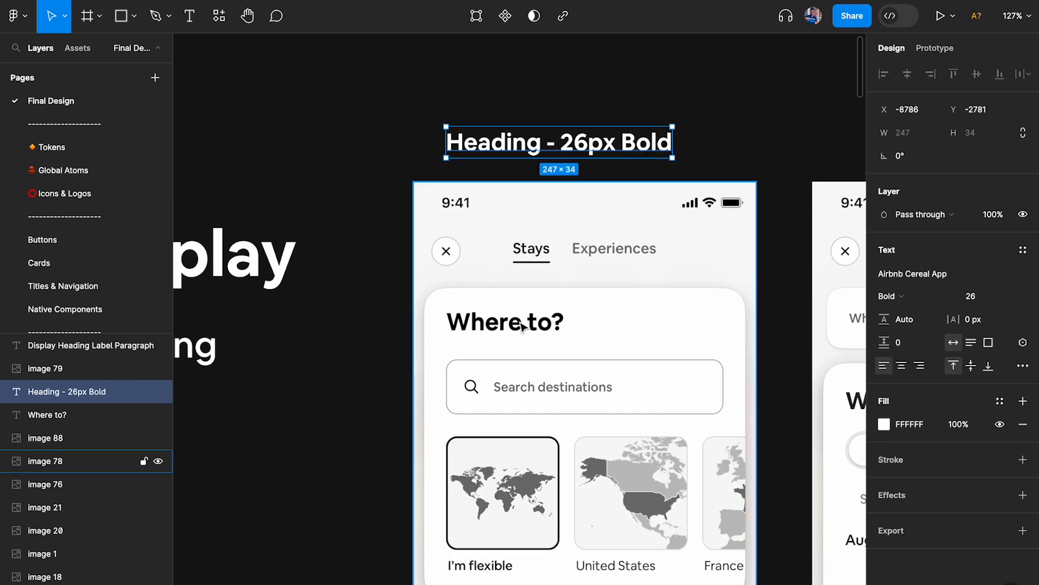
Step: Duplicate the "Heading - 26px Bold" label above the "When's your trip?" screen
scroll(508, 330, down, 4)
scroll(508, 331, up, 2)
scroll(508, 331, right, 3)
scroll(508, 330, down, 2)
scroll(509, 330, right, 2)
drag(329, 134, 618, 135)
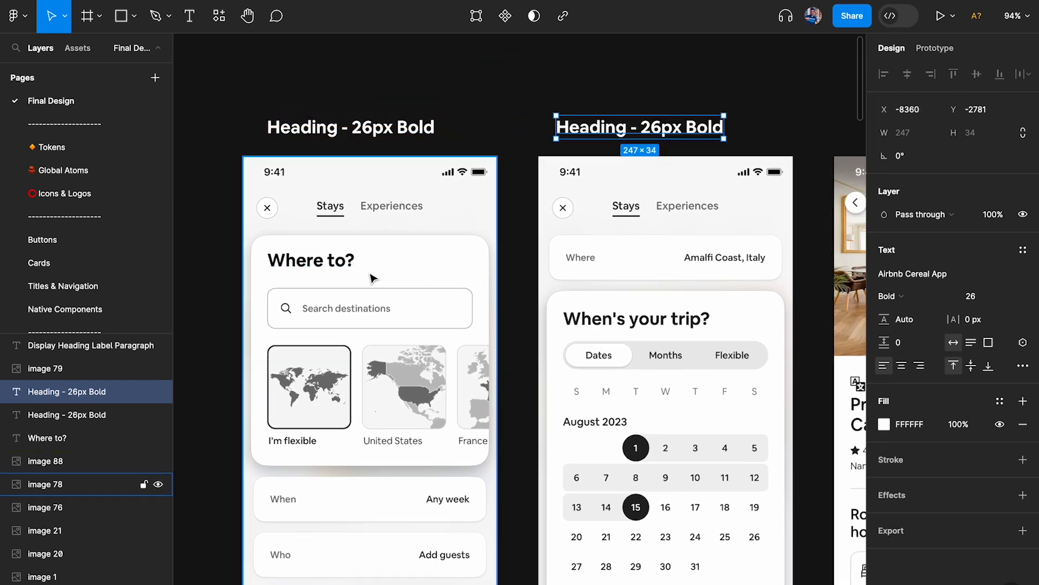
Step: Examine the "Centre place Graslin" listing title and compare it with the styles in the Display-to-Paragraph list
scroll(656, 304, right, 5)
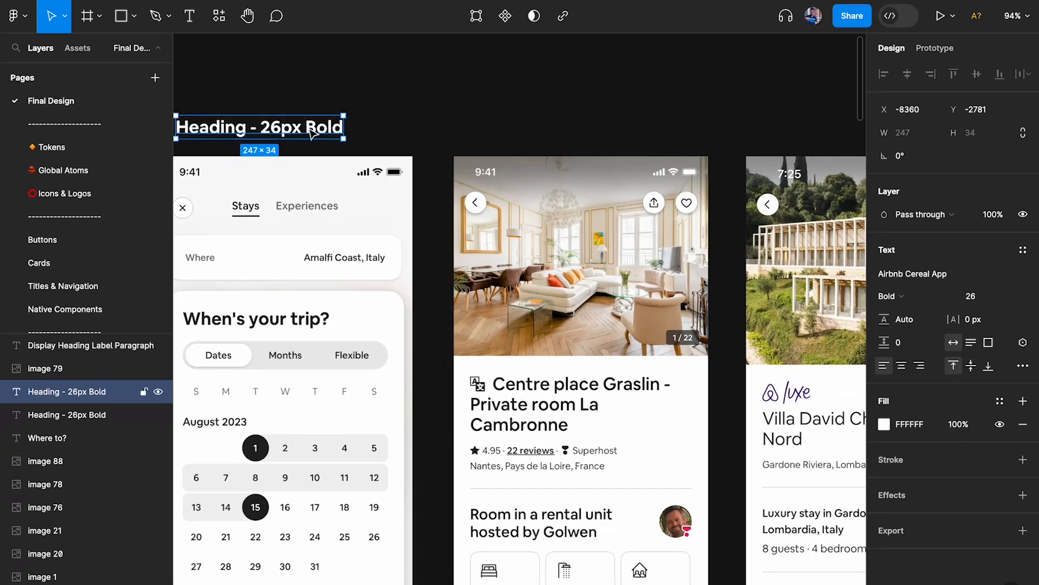
scroll(481, 385, down, 4)
scroll(482, 385, right, 3)
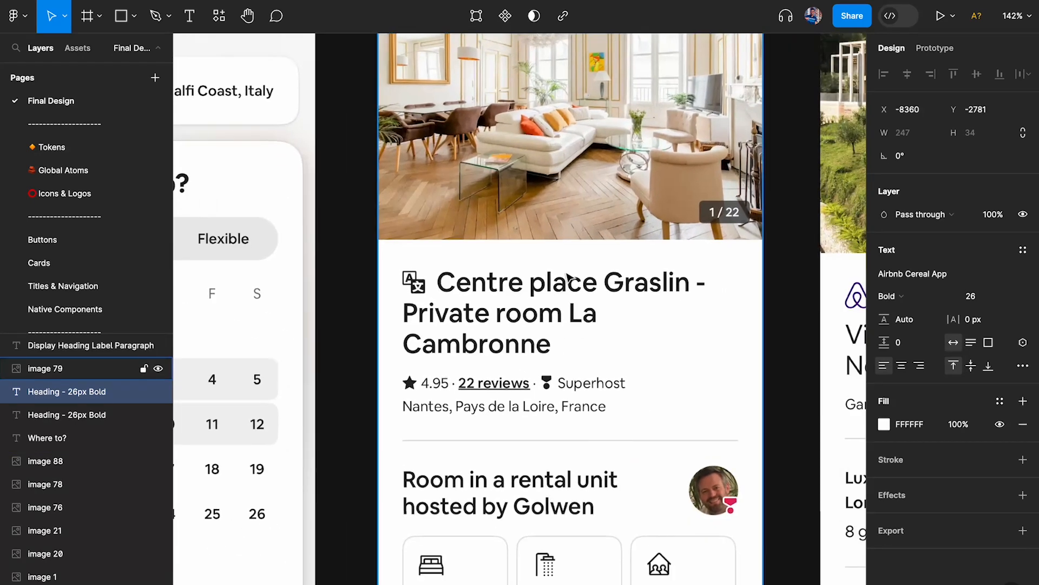
scroll(511, 281, up, 1)
scroll(511, 282, down, 4)
scroll(524, 300, left, 1)
scroll(524, 301, left, 5)
scroll(420, 163, up, 4)
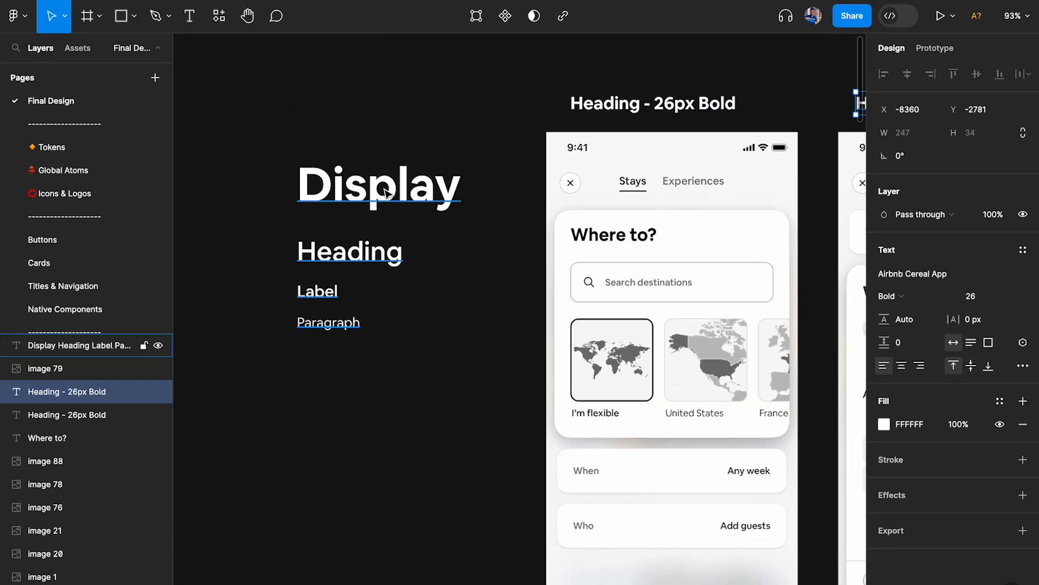
click(385, 192)
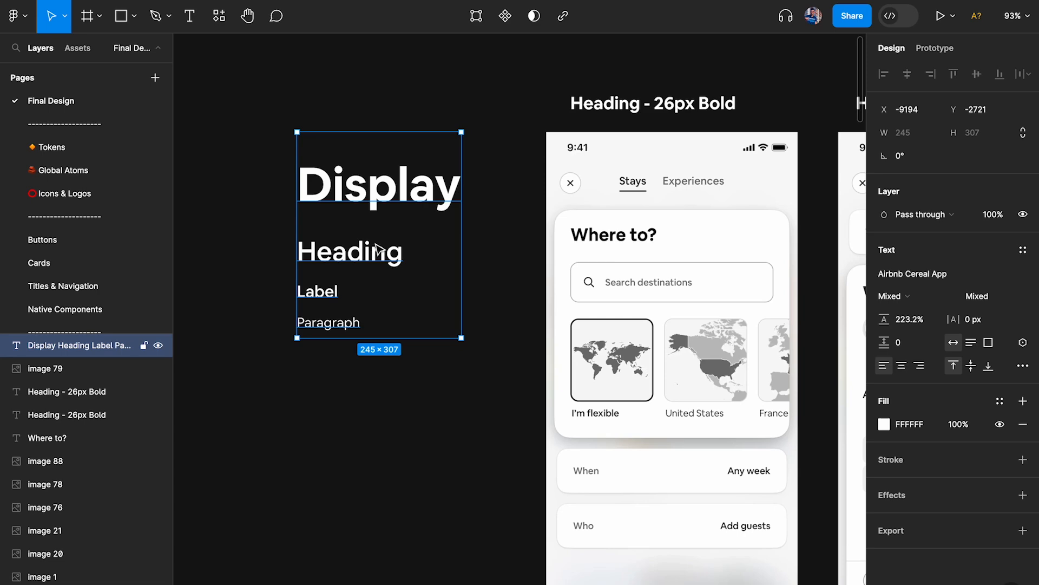
Step: Copy the "Heading - 26px Bold" label onto the "Centre place Graslin" listing title and bring it to the front
scroll(379, 249, right, 8)
scroll(379, 248, down, 3)
scroll(360, 138, up, 3)
click(311, 79)
drag(289, 77, 590, 424)
scroll(610, 329, up, 5)
key(alt+super+])
scroll(598, 338, up, 4)
scroll(591, 346, down, 3)
Step: Replace the label copied onto the listing title with "Centre" and set its fill to black, 000000
double_click(589, 424)
text(Centre)
key(Escape)
click(884, 424)
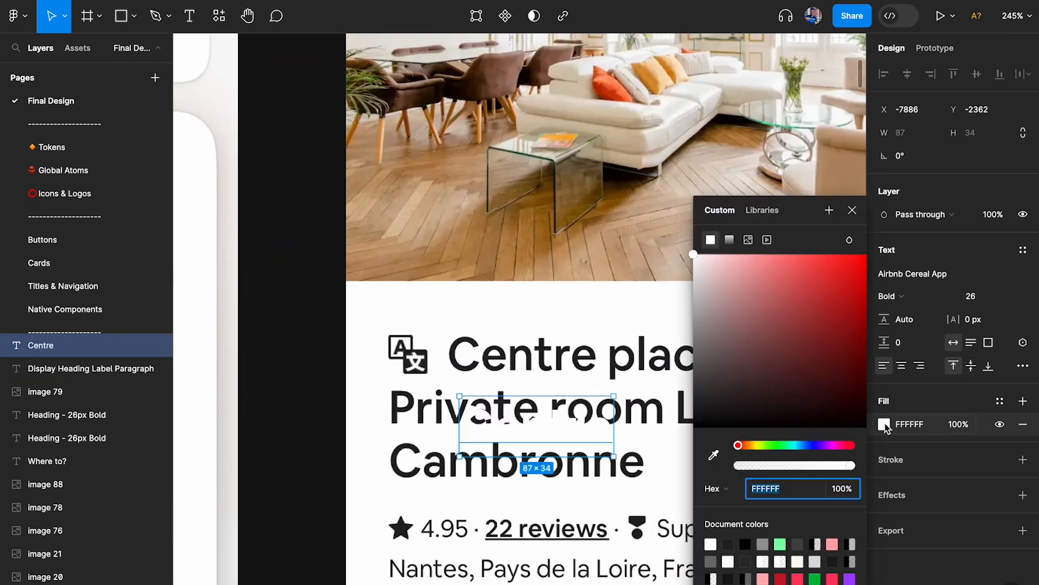
drag(805, 413, 726, 449)
click(572, 355)
Step: Extend the black "Centre" text over the listing title to read "Centre place Graslin"
scroll(571, 358, down, 1)
scroll(570, 357, right, 1)
double_click(524, 376)
key(Right)
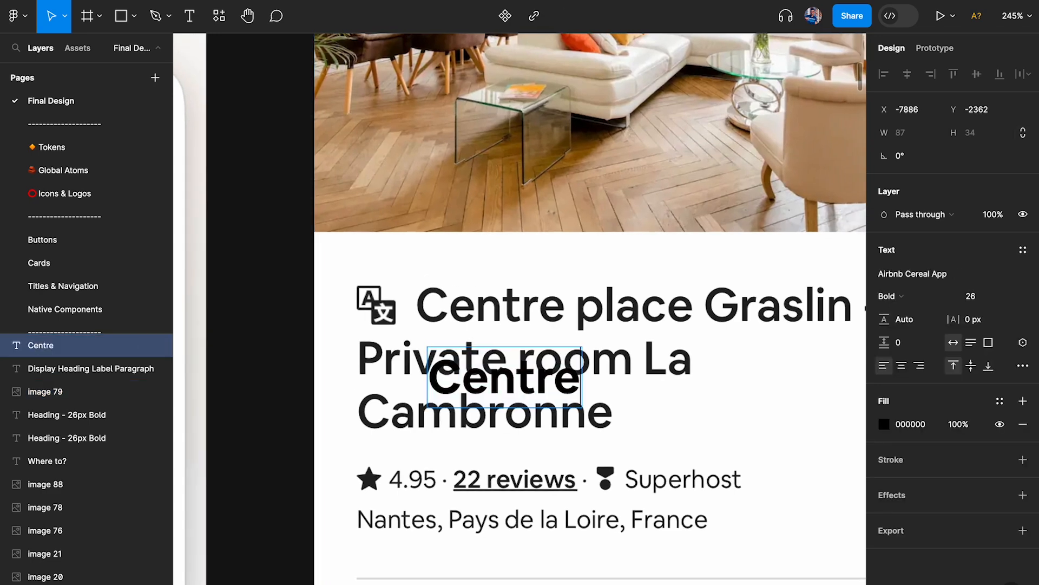
text(place)
scroll(520, 309, right, 3)
scroll(520, 309, down, 1)
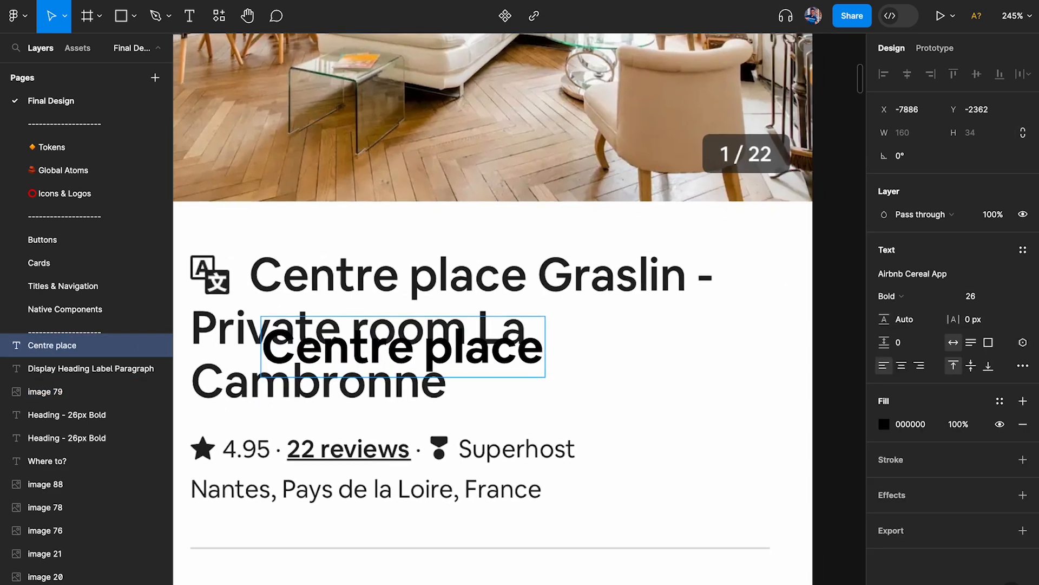
text(Graslin)
key(Escape)
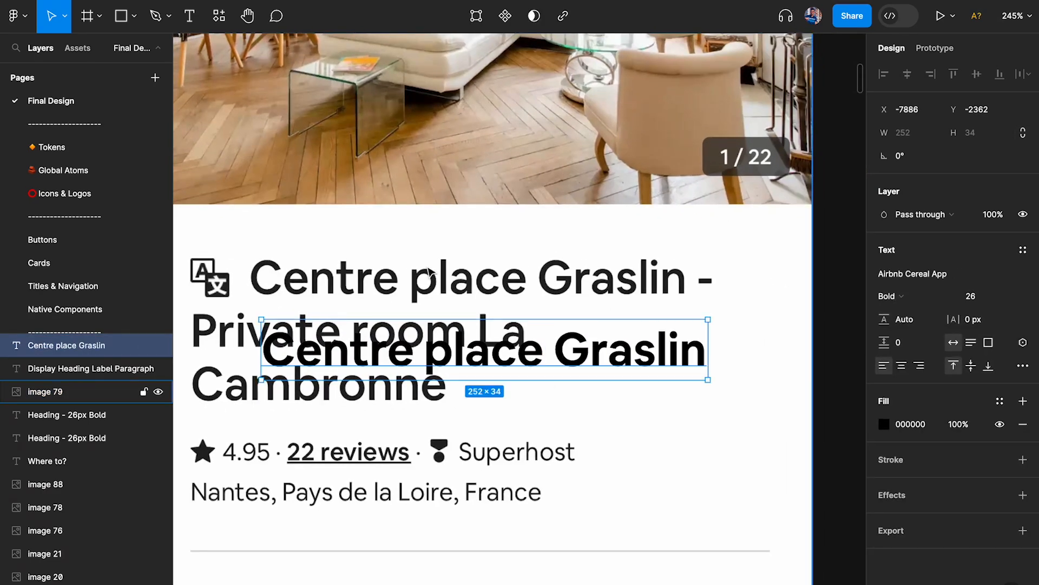
Step: Place the black "Centre place Graslin" text directly above the listing title and set its weight to Medium
scroll(449, 393, up, 5)
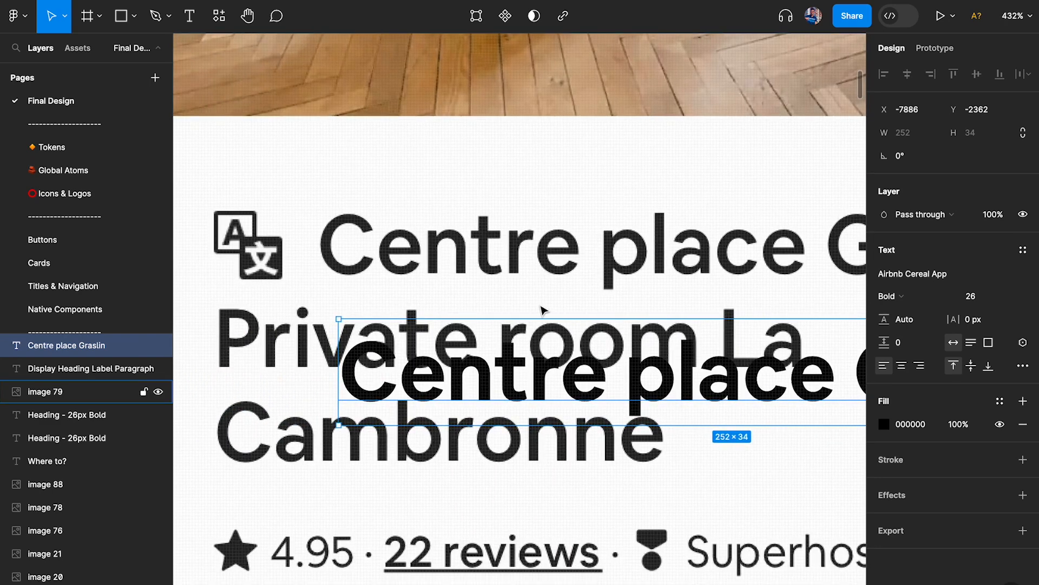
drag(542, 401, 522, 198)
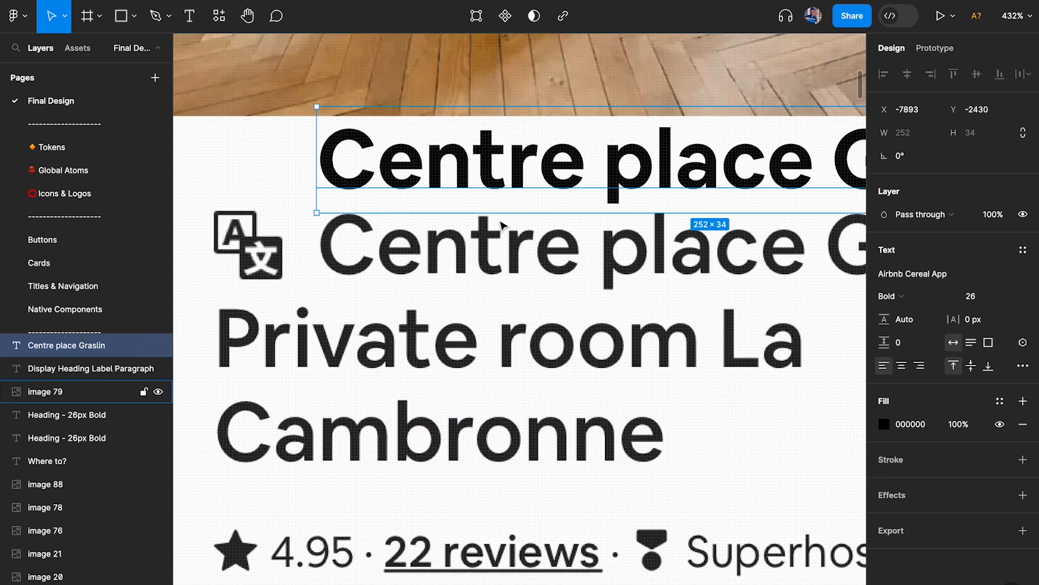
click(902, 296)
click(918, 285)
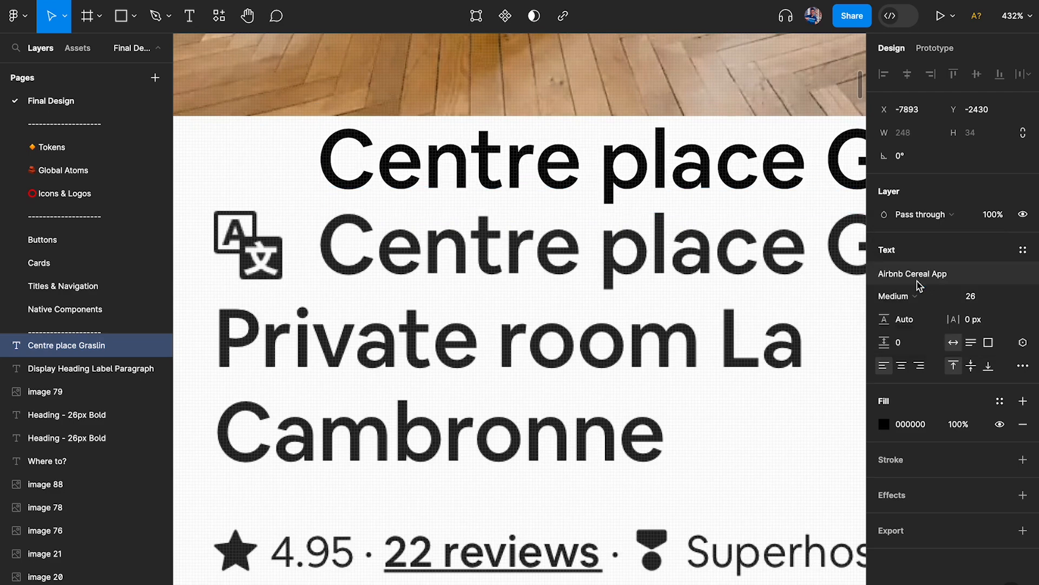
Step: Lay the black "Centre place Graslin" text exactly over the first line of the listing title
scroll(448, 151, up, 3)
drag(449, 243, 447, 287)
scroll(449, 286, down, 5)
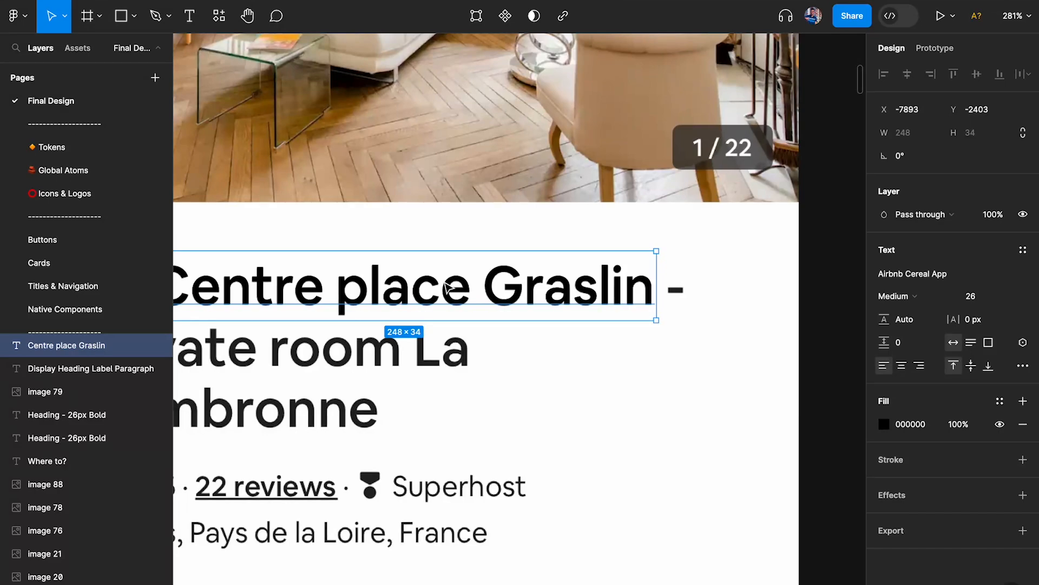
Step: Duplicate the "Heading - 26px Bold" label from the "When's your trip?" screen to above the listing screen
scroll(448, 286, down, 6)
scroll(421, 198, up, 3)
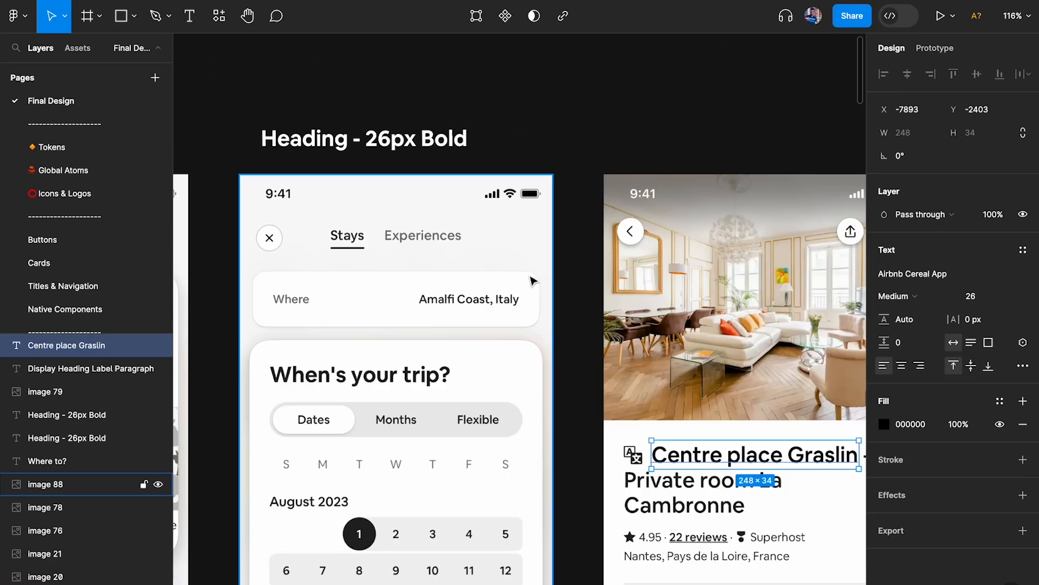
drag(361, 138, 726, 139)
scroll(726, 139, right, 3)
scroll(734, 155, up, 1)
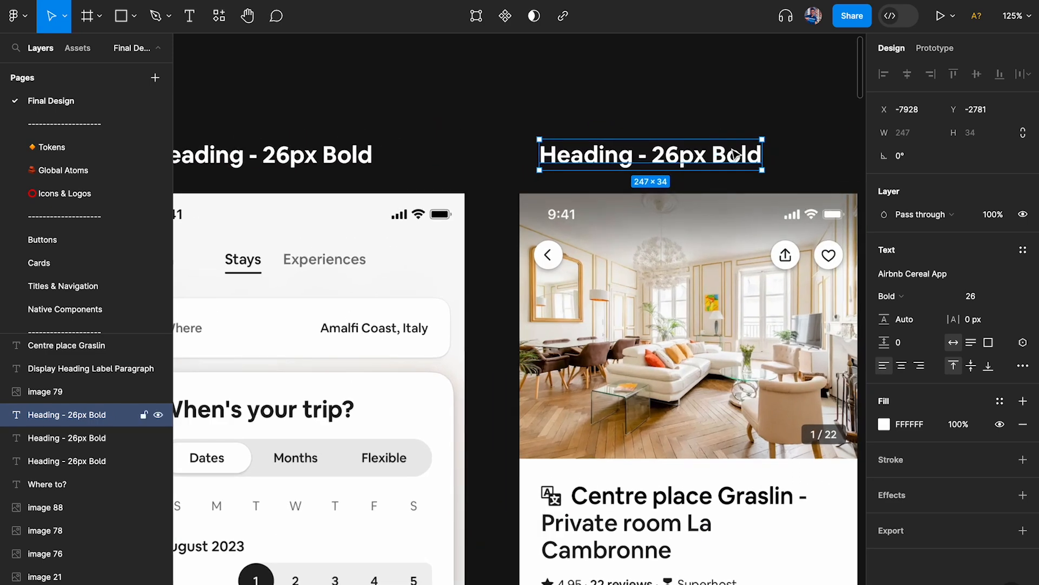
Step: Change the label above the listing screen to "Heading - 26px Medium" and set its weight to Medium
double_click(734, 155)
double_click(737, 154)
text(Medium)
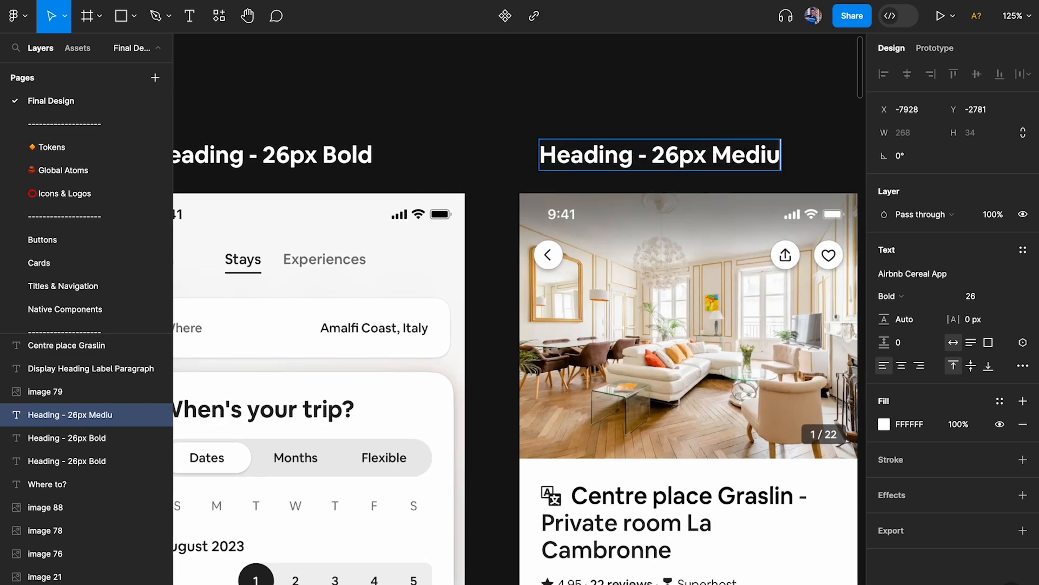
key(Escape)
click(887, 295)
click(912, 278)
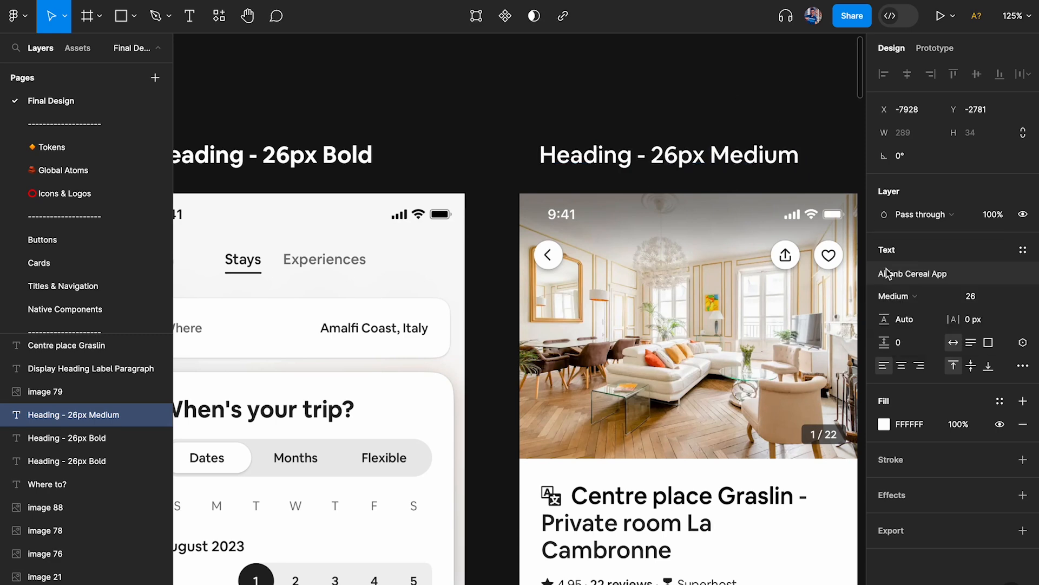
click(699, 88)
Step: Compare the heading labels above the screens with the Display, Heading, Label and Paragraph list
scroll(702, 90, right, 3)
scroll(702, 90, down, 2)
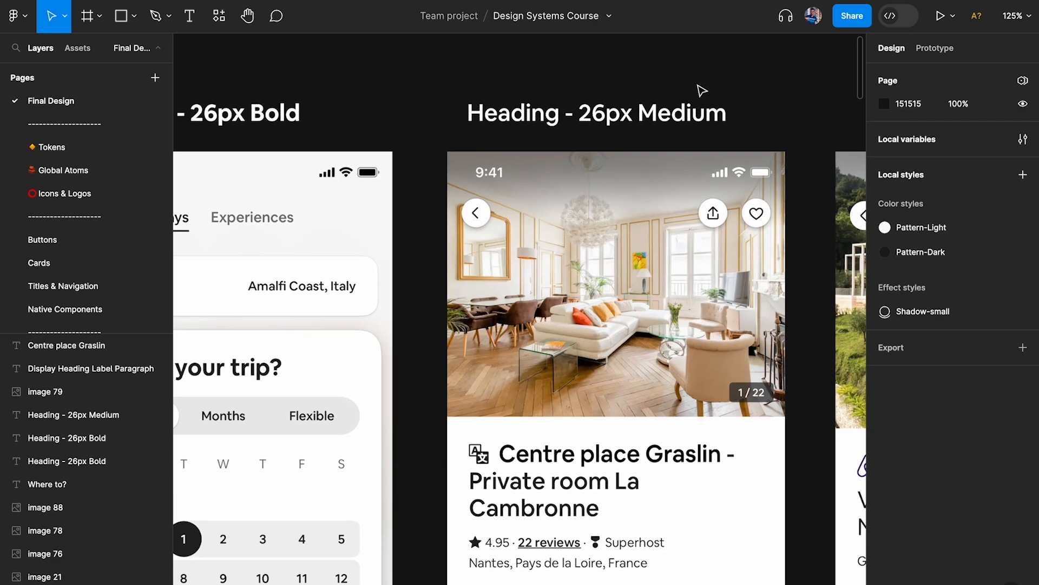
scroll(702, 90, down, 2)
scroll(702, 90, right, 1)
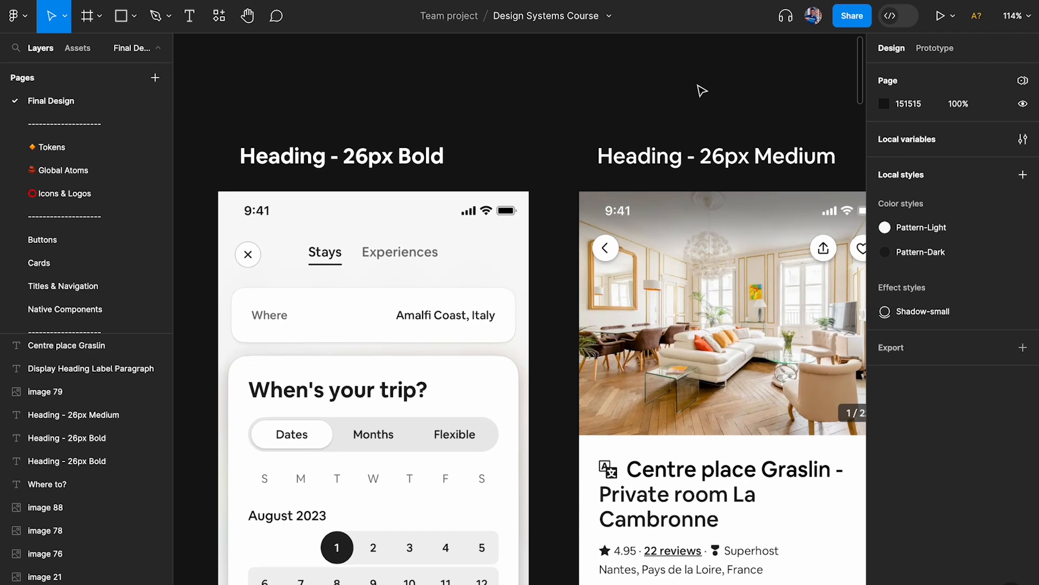
scroll(699, 88, down, 2)
scroll(698, 88, left, 6)
scroll(537, 273, up, 2)
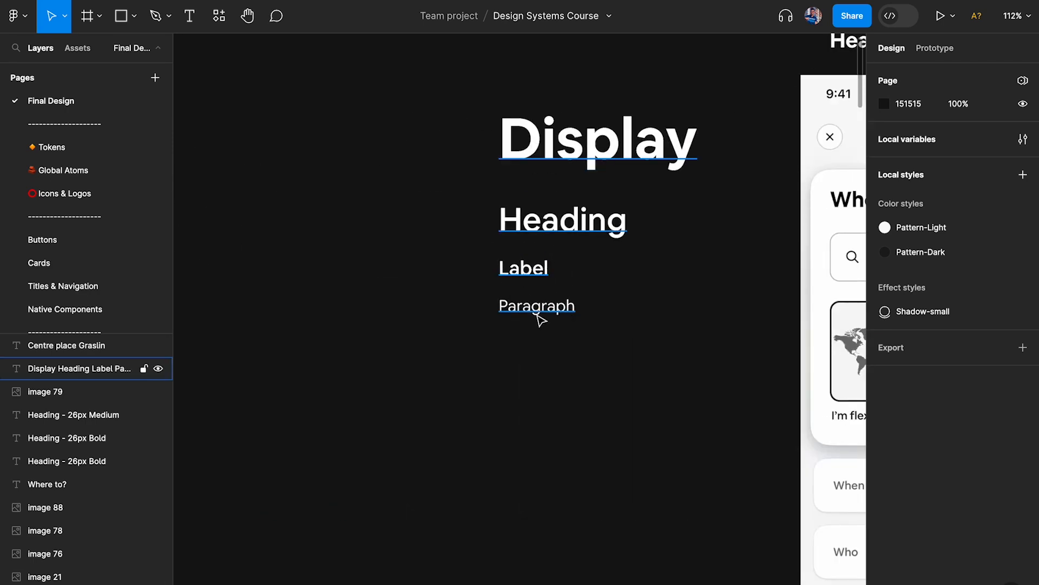
scroll(539, 319, down, 2)
scroll(539, 318, right, 5)
scroll(734, 179, up, 2)
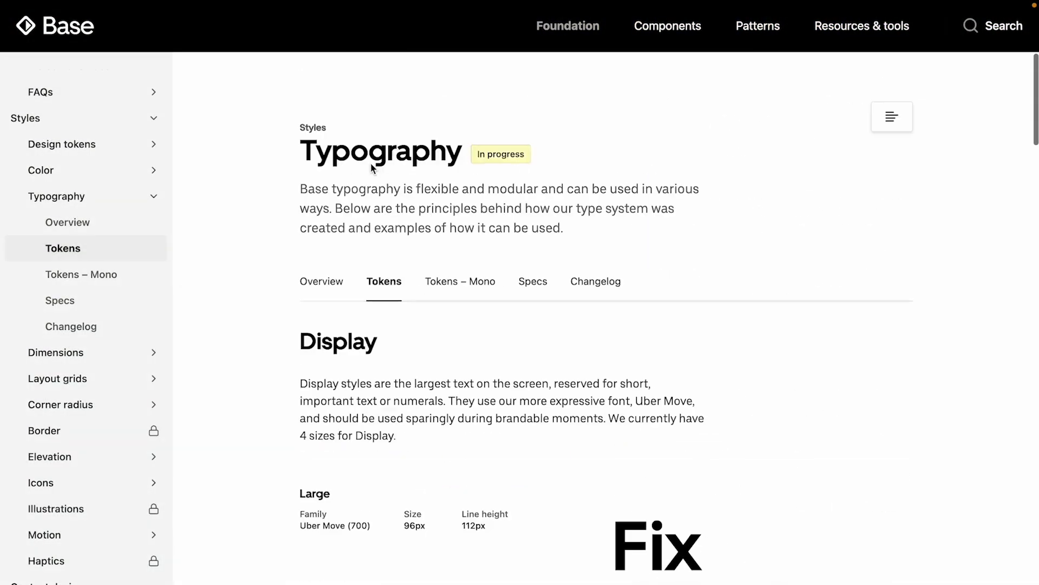
Step: Switch to the Base site's Typography tokens page and compare the Display style sizes with the largest Headings sizes
scroll(266, 344, down, 8)
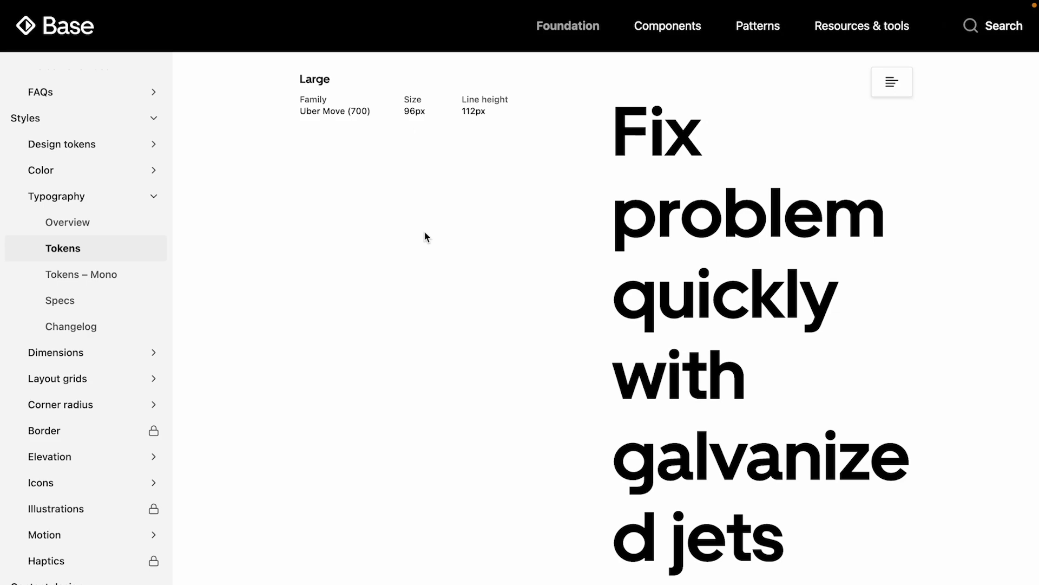
scroll(423, 217, down, 7)
scroll(418, 308, down, 4)
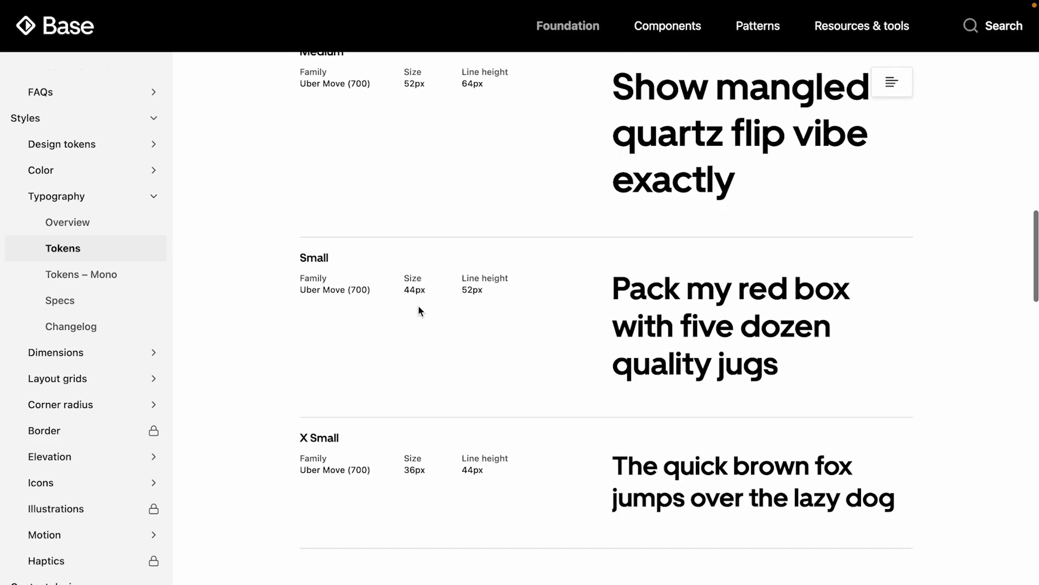
scroll(418, 324, down, 3)
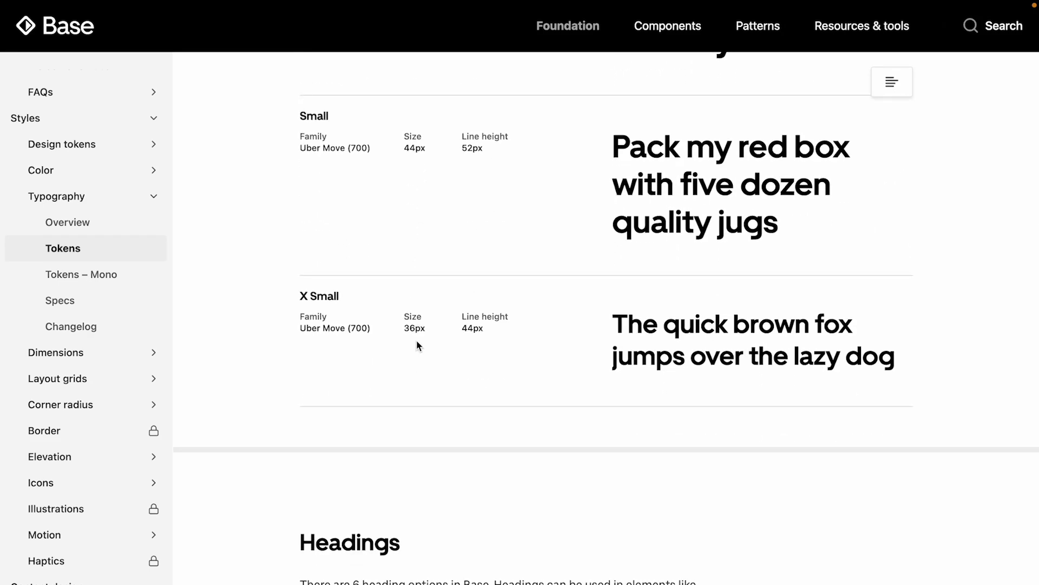
scroll(416, 341, down, 6)
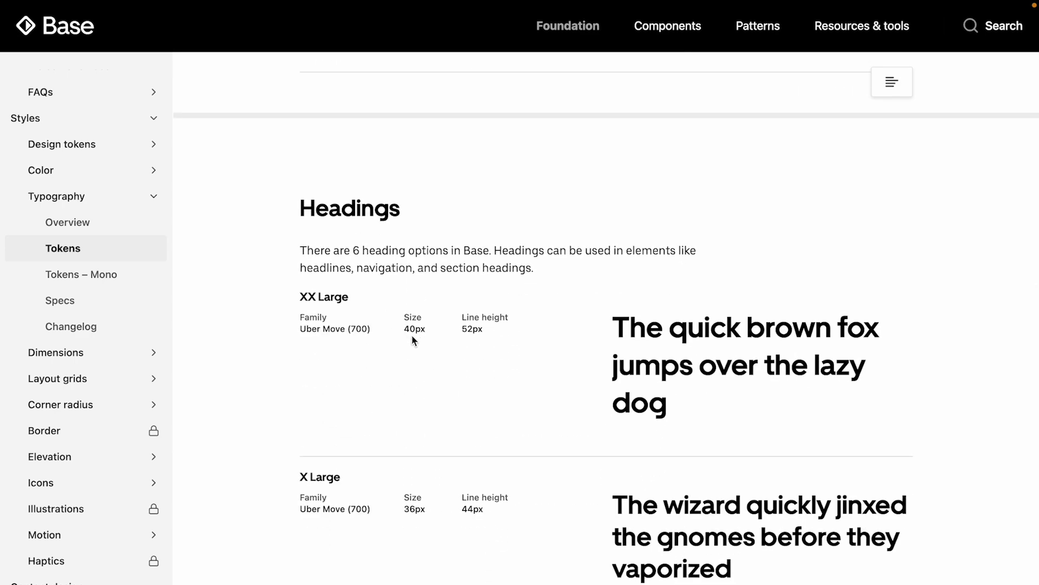
scroll(414, 339, up, 10)
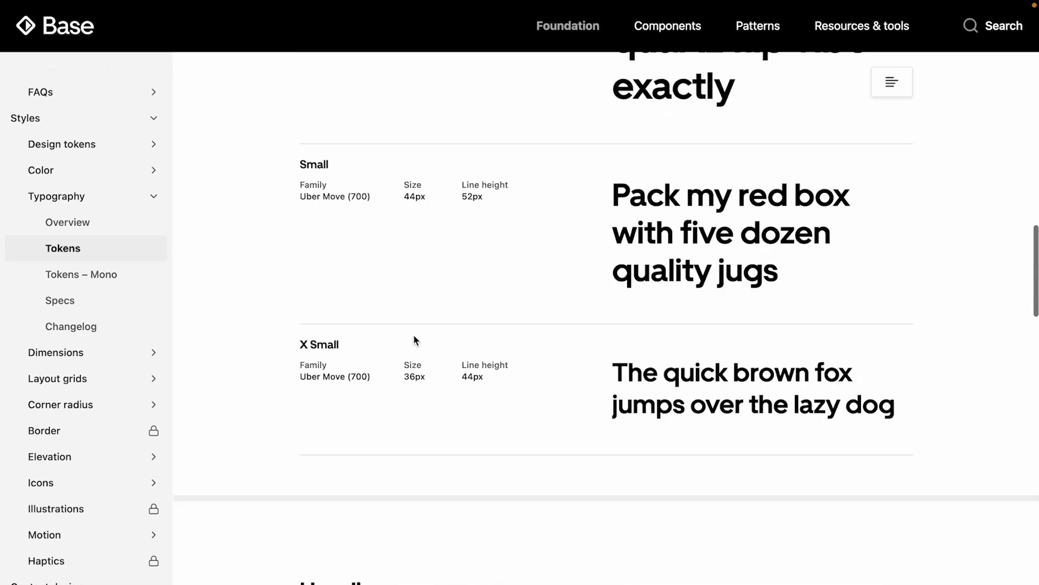
scroll(459, 274, up, 10)
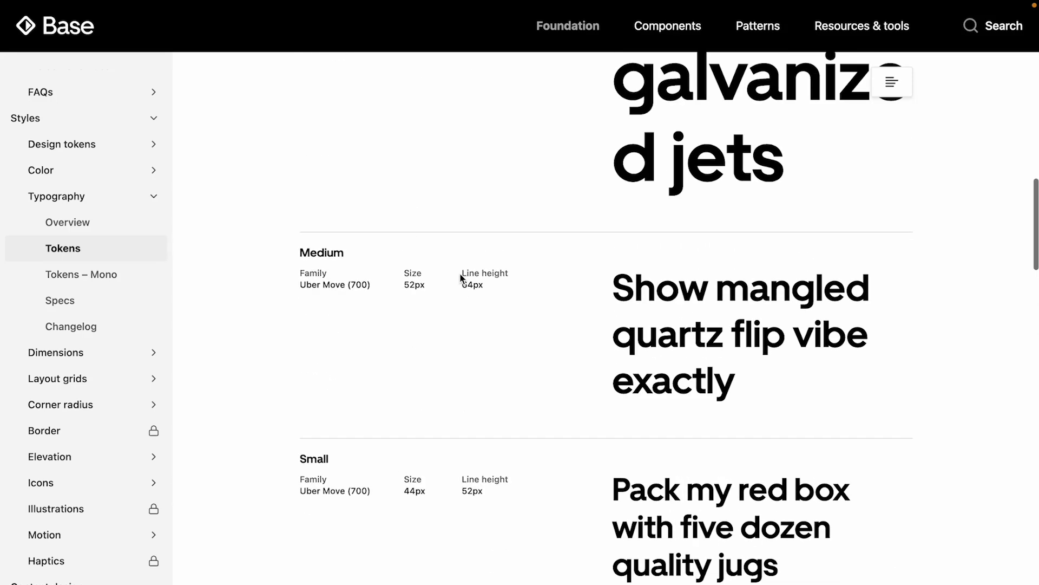
scroll(460, 273, down, 10)
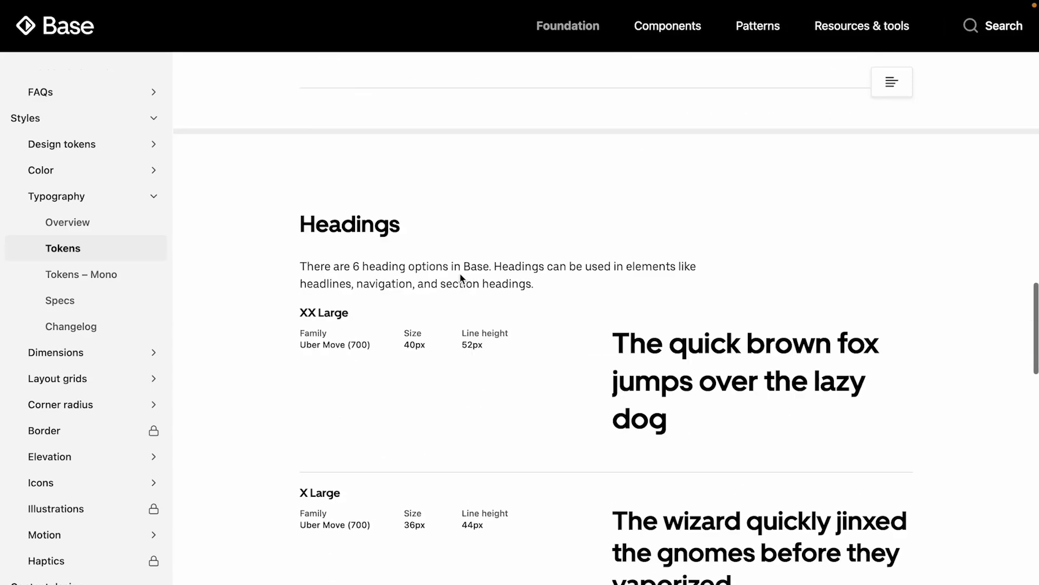
scroll(412, 440, up, 3)
scroll(414, 428, down, 10)
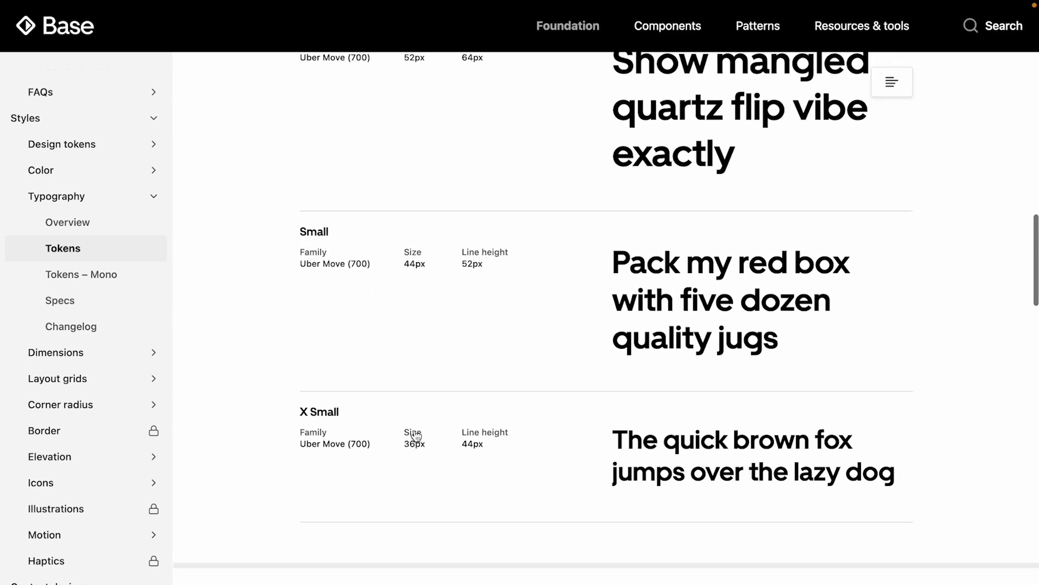
scroll(420, 465, down, 2)
scroll(352, 373, down, 3)
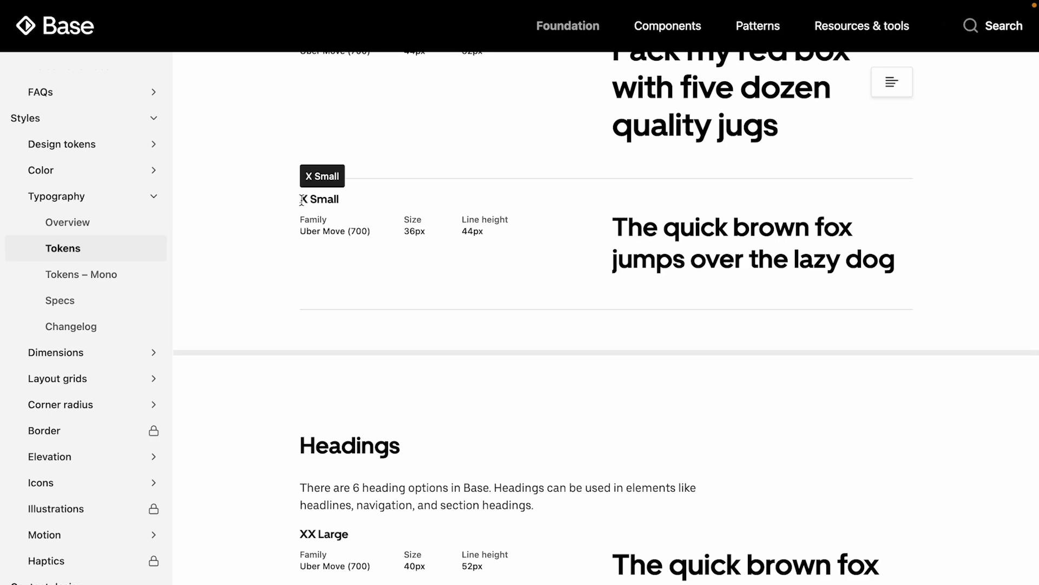
Step: Examine the X Small Display style and how the Display and Headings categories are described and sized in Base
drag(301, 200, 339, 200)
scroll(456, 276, up, 10)
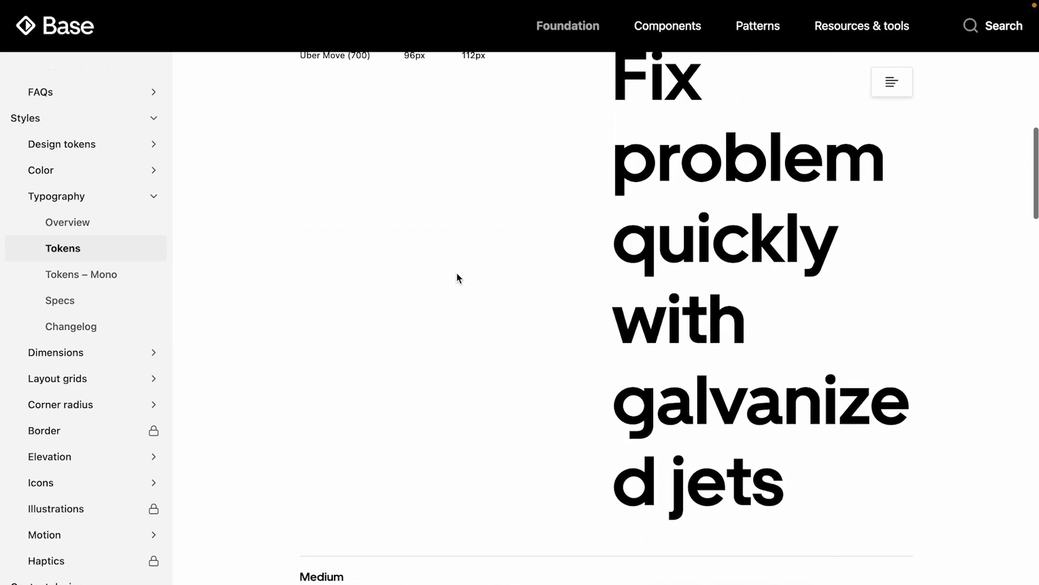
scroll(457, 278, up, 4)
scroll(456, 278, down, 15)
scroll(458, 278, down, 3)
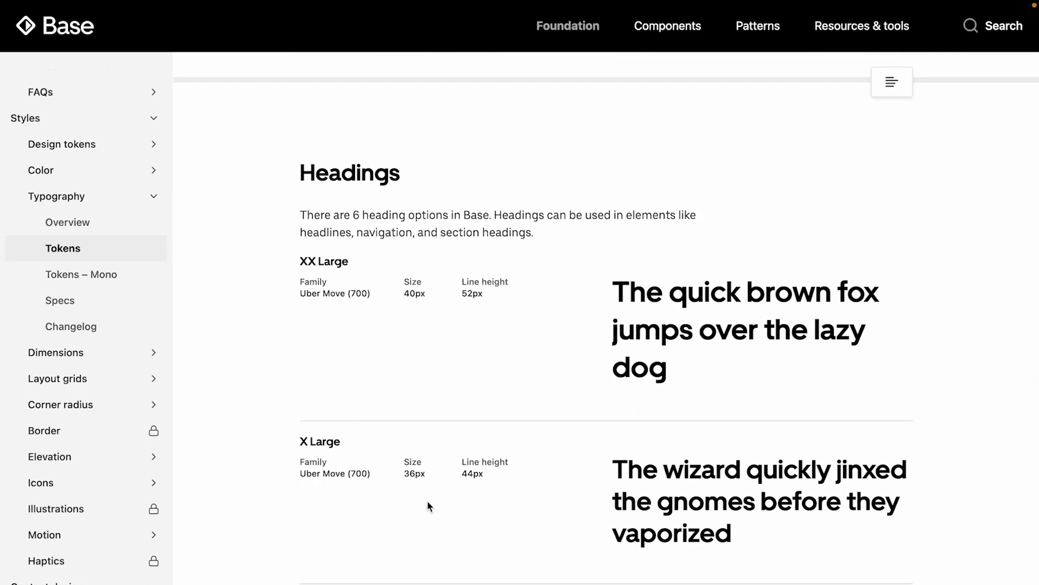
drag(419, 170, 283, 170)
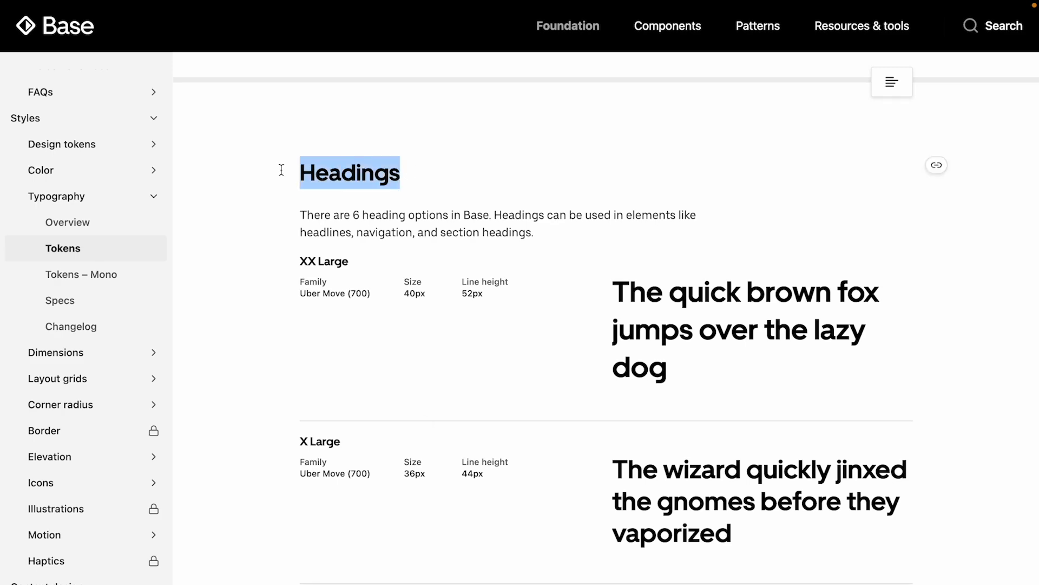
click(449, 186)
drag(424, 160, 273, 167)
scroll(440, 187, up, 20)
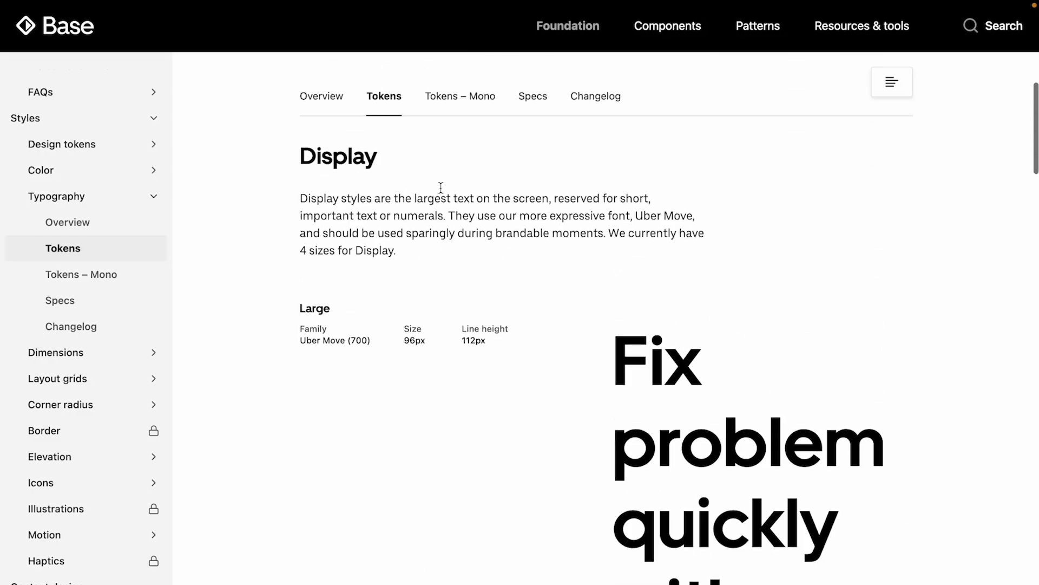
drag(391, 157, 295, 158)
scroll(449, 351, down, 20)
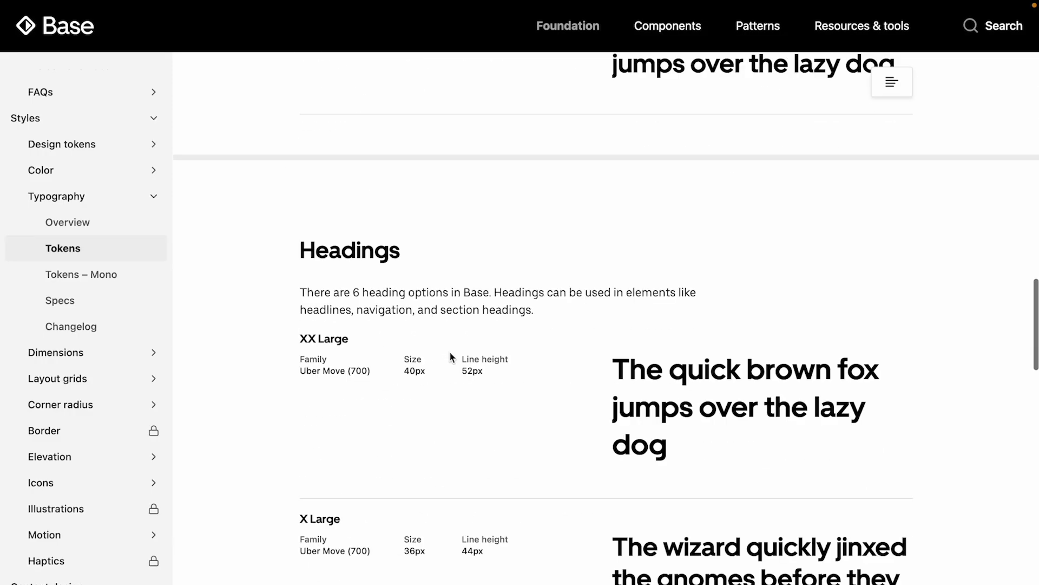
scroll(449, 358, down, 1)
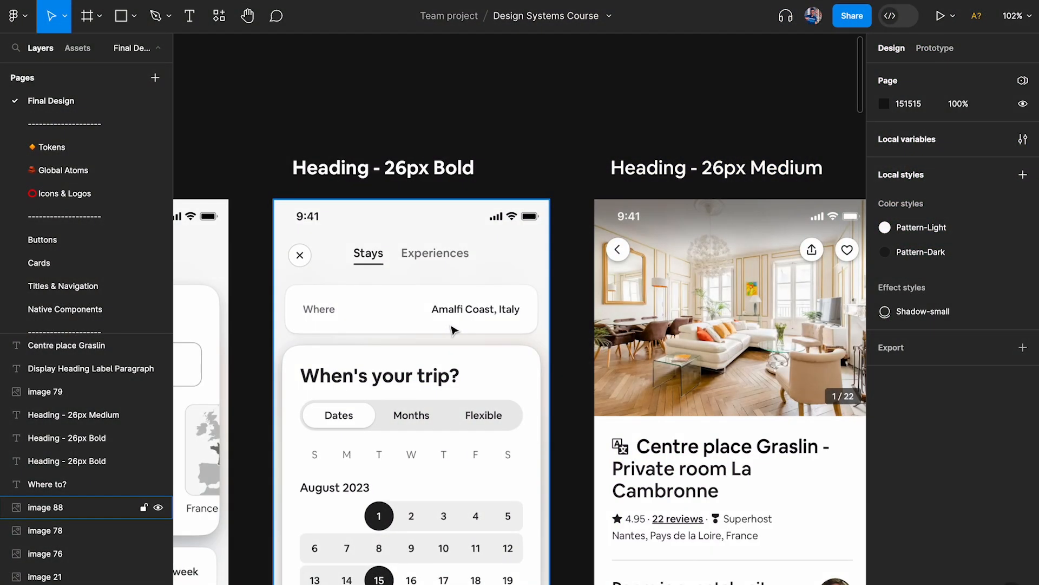
Step: Replace the word "Heading" with "Display" in the 26px Medium label above the apartment listing screen
scroll(453, 330, down, 3)
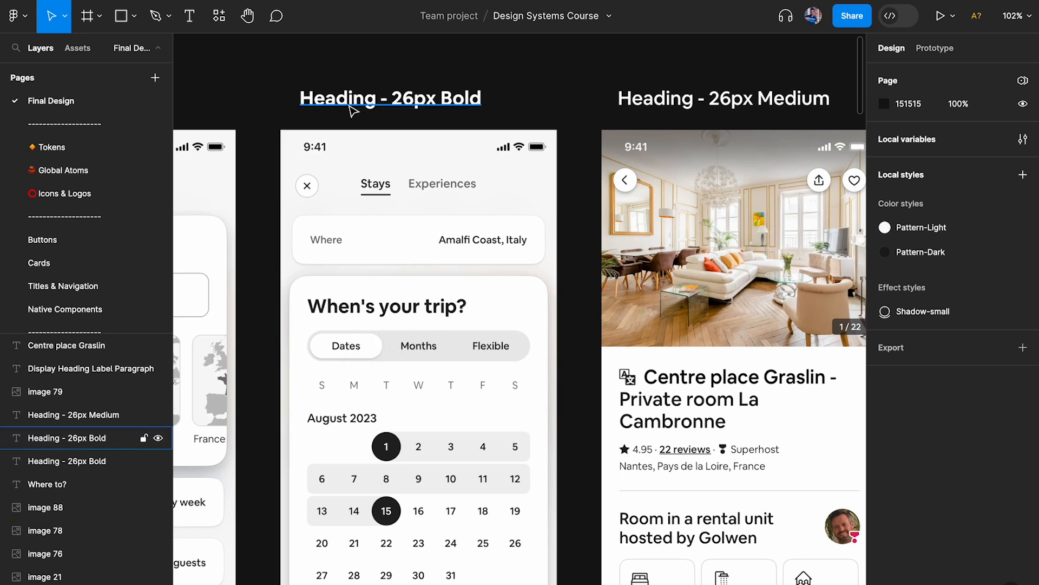
double_click(349, 104)
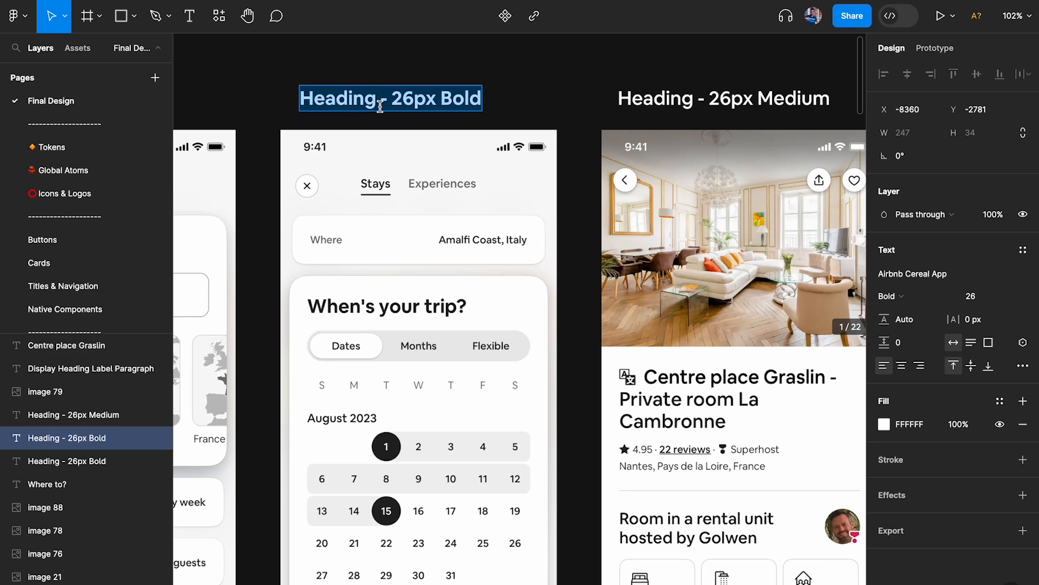
drag(377, 104, 241, 109)
key(Escape)
click(689, 103)
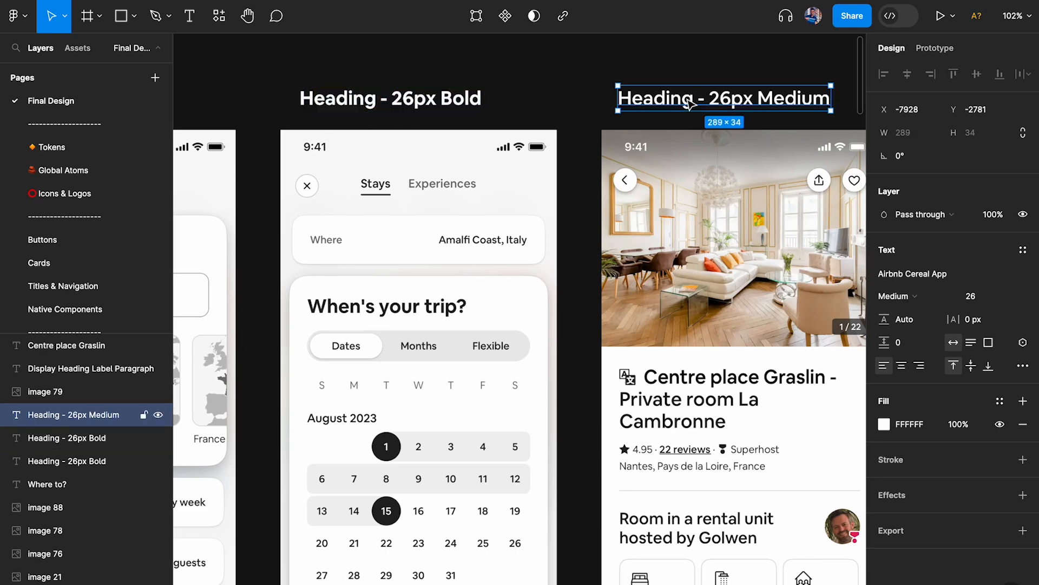
scroll(689, 103, right, 2)
double_click(641, 105)
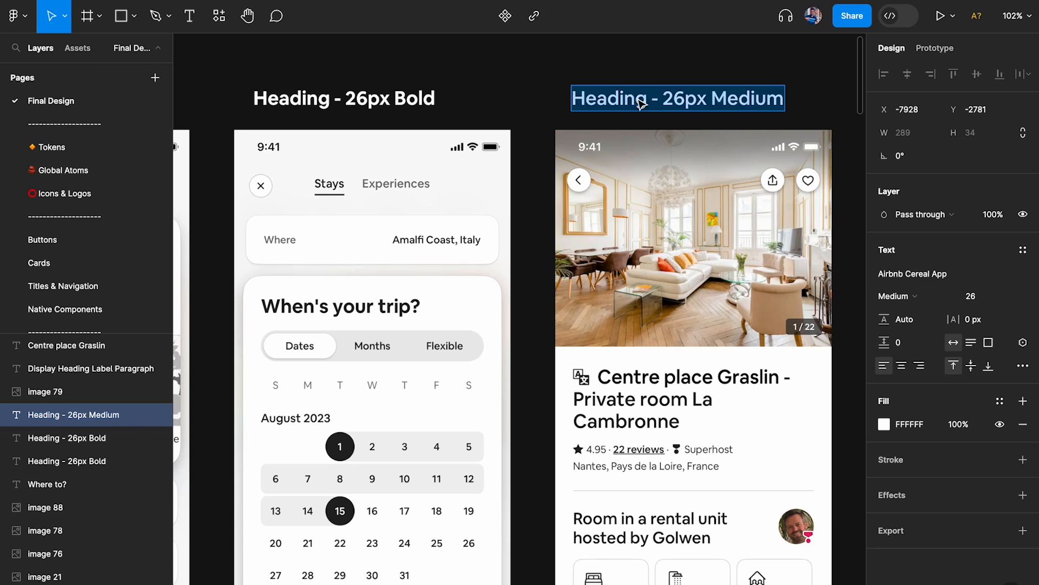
text(Display)
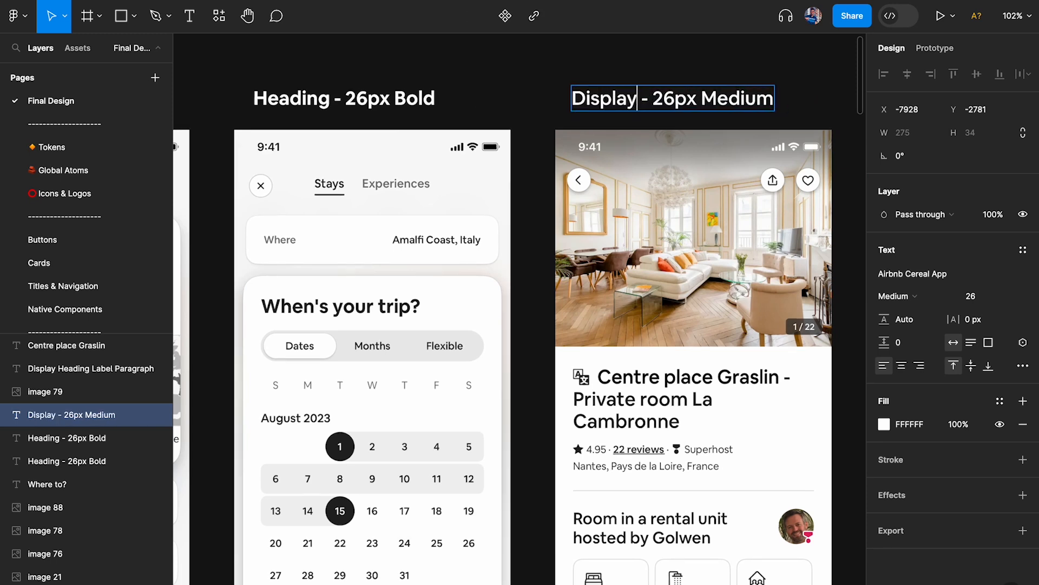
click(435, 83)
Step: Append "???" to the end of the "Display - 26px Medium" label
double_click(719, 100)
key(Right)
text(???)
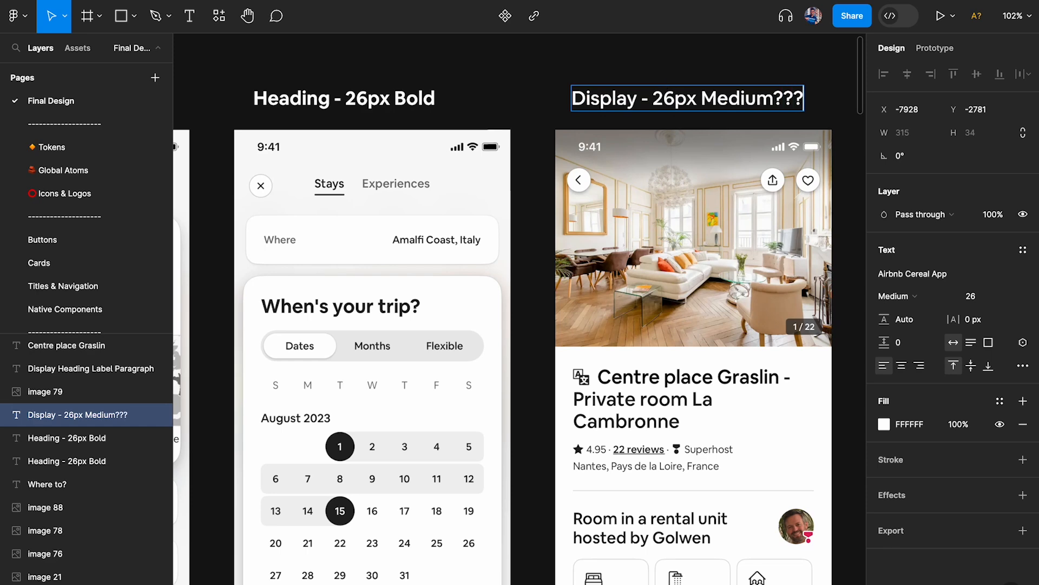
click(518, 80)
Step: Duplicate the Display label onto the listing screen just above the "Room in a rental unit" title and fill the copy with black
scroll(518, 80, down, 3)
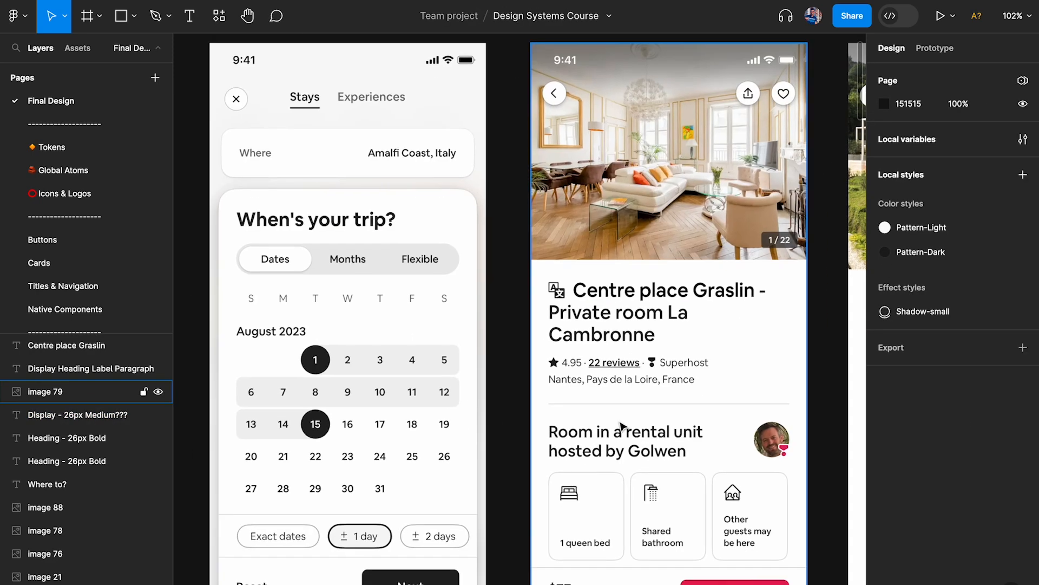
scroll(606, 465, down, 3)
scroll(601, 347, right, 3)
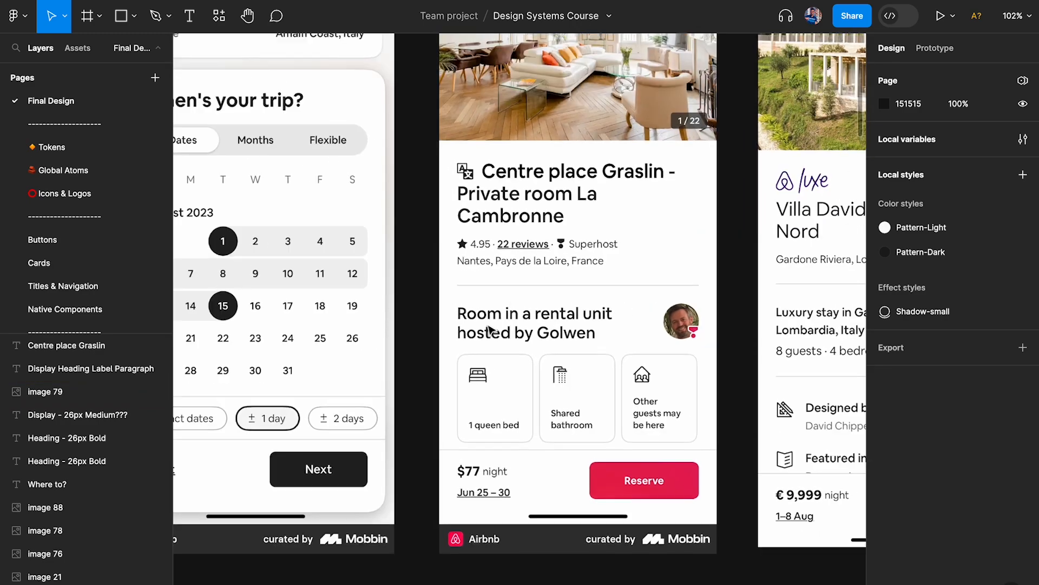
scroll(489, 329, up, 5)
drag(548, 116, 543, 489)
scroll(543, 489, up, 10)
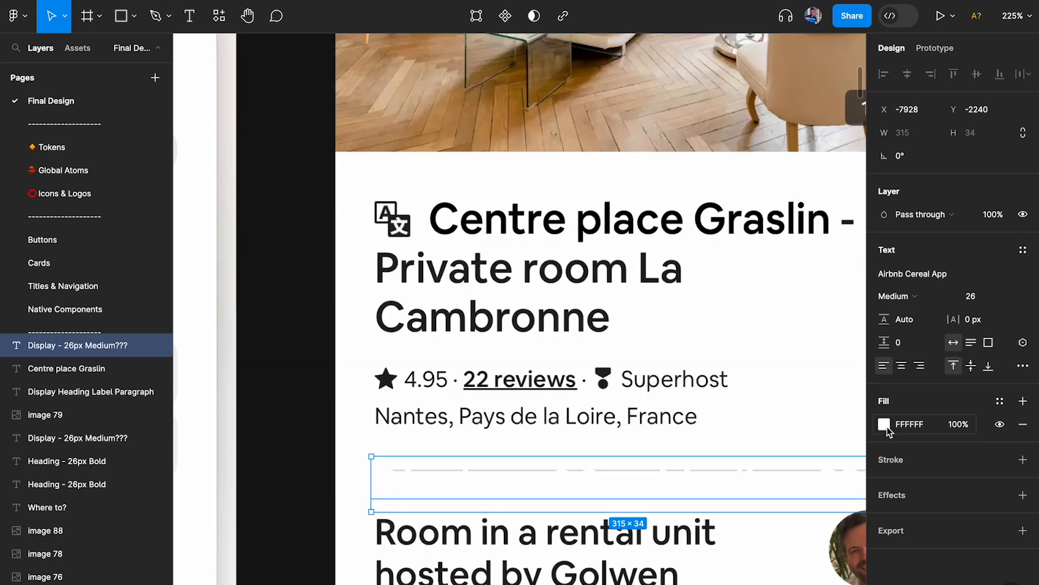
click(886, 427)
drag(809, 377, 693, 426)
click(474, 433)
scroll(475, 433, down, 3)
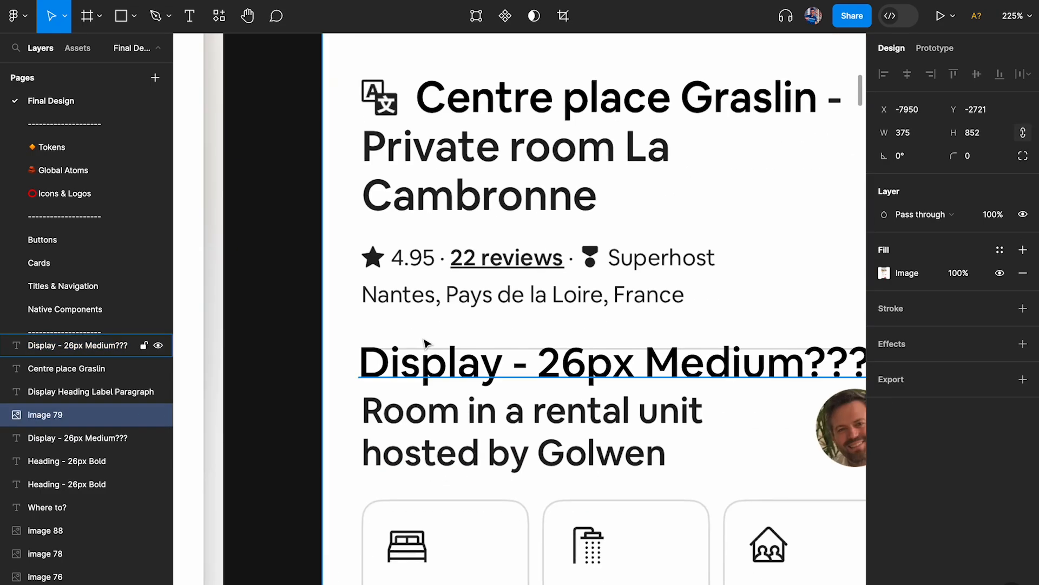
Step: Change the black label copy's text to "Room in a rental unit" to match the title beneath it
scroll(426, 342, up, 3)
double_click(426, 342)
text(Roo,)
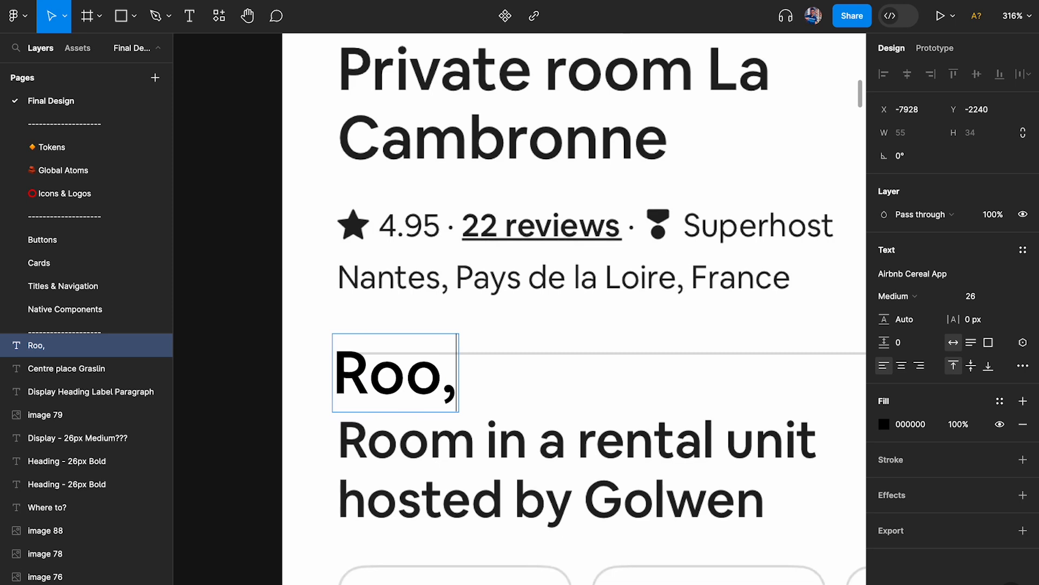
key(BackSpace)
text(m in a)
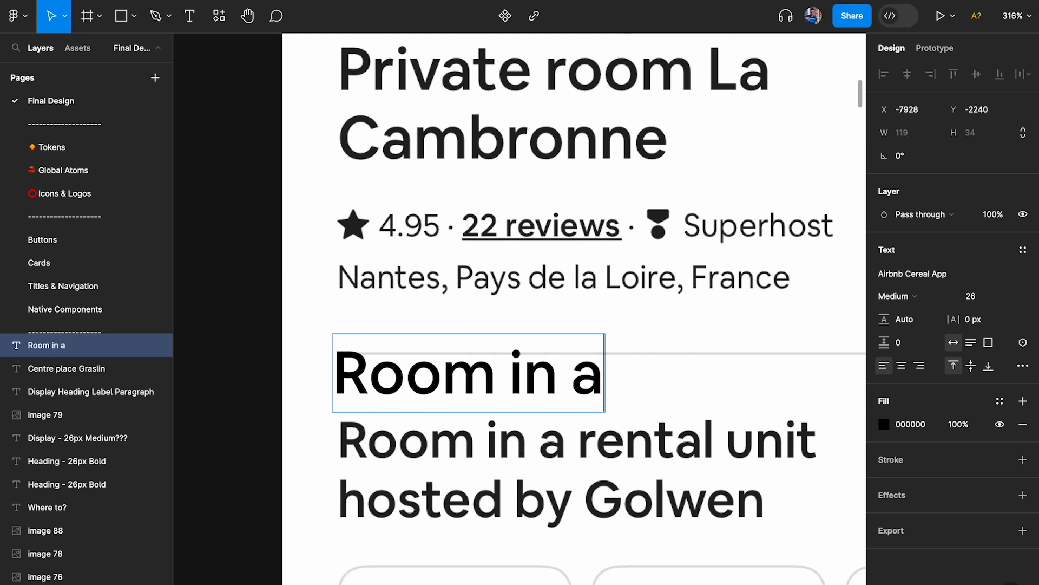
text( renteal)
key(BackSpace)
key(BackSpace)
key(BackSpace)
text(al unit)
key(Escape)
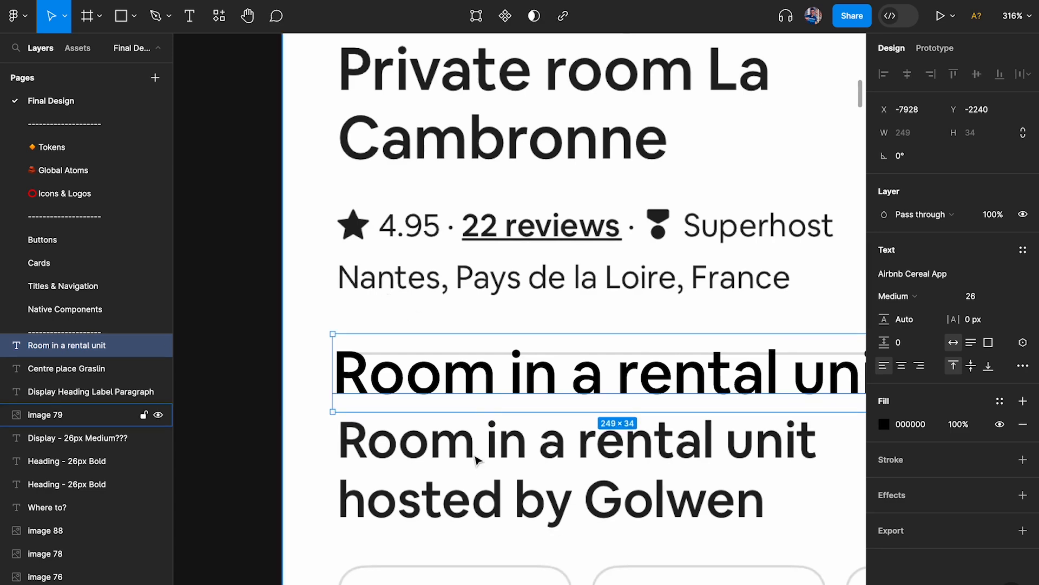
Step: Try font sizes of 25 and 24 on the "Room in a rental unit" sample text
scroll(476, 460, up, 3)
click(980, 296)
text(25)
key(Return)
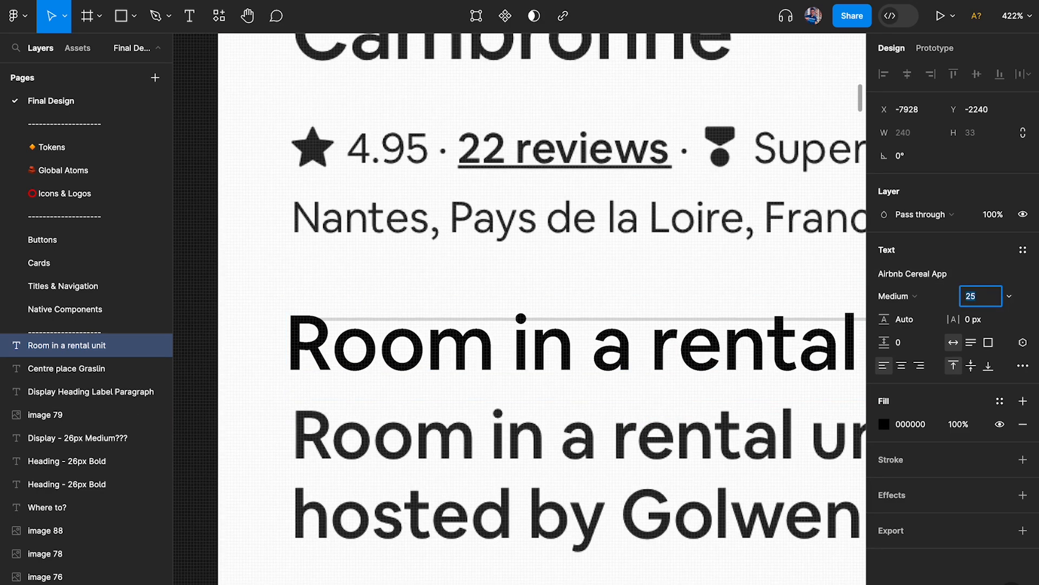
text(24)
key(Return)
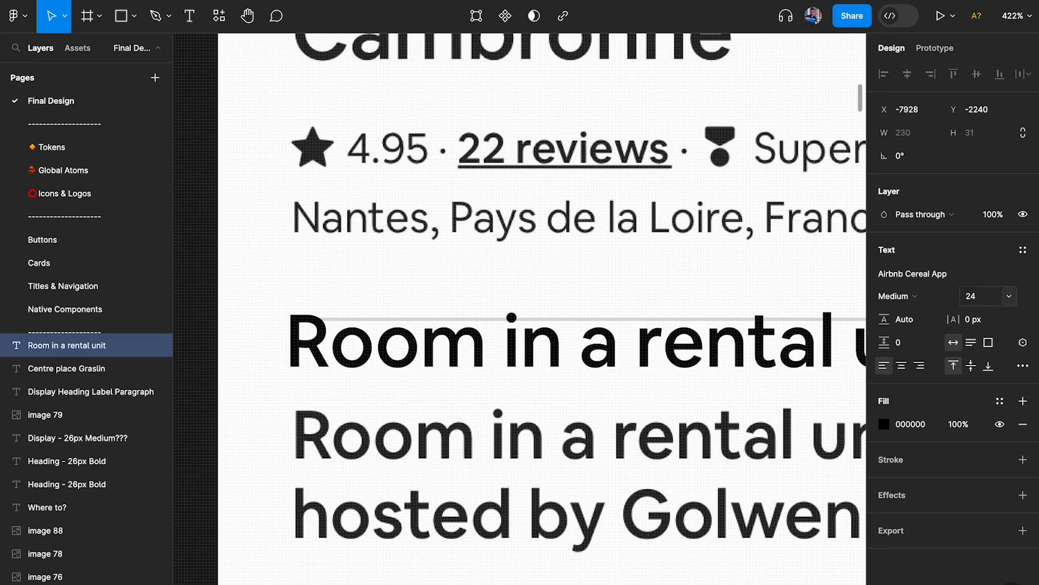
Step: Set the "Room in a rental unit" sample text to size 22 and lay it over the matching title in the screenshot
click(974, 296)
text(22)
key(Return)
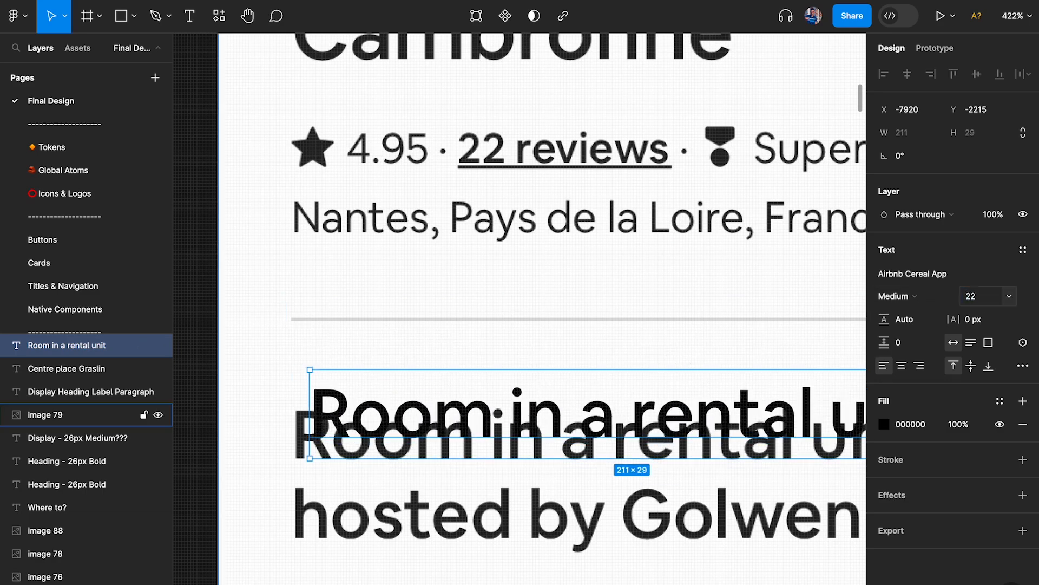
drag(520, 401, 502, 423)
Step: Raise the Display label and place a copy of the size 22 sample text beneath it, above the listing screen, with fill FFFFFF
scroll(505, 426, down, 10)
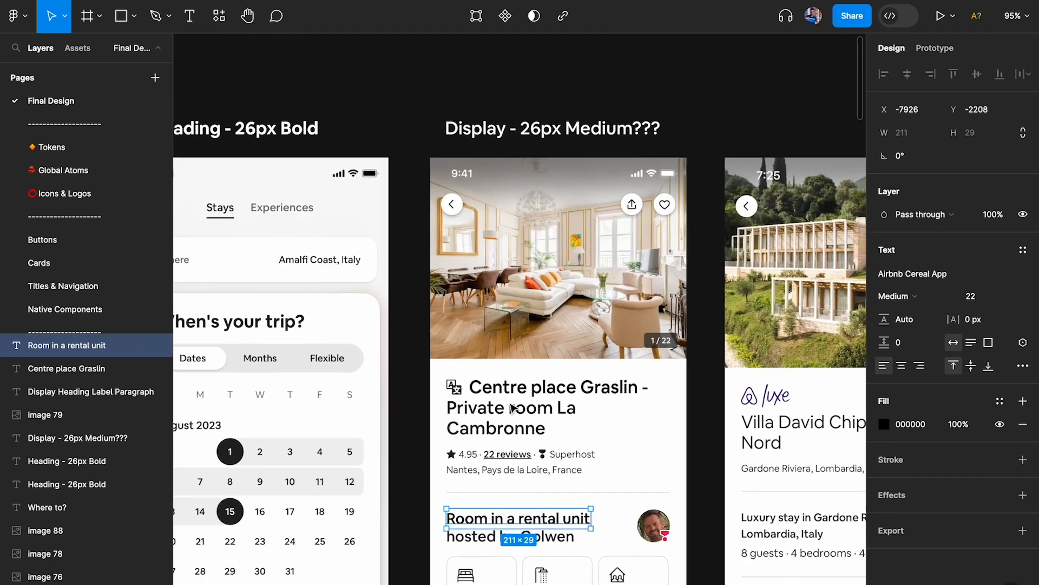
drag(533, 130, 533, 77)
click(527, 522)
drag(518, 521, 518, 132)
click(884, 424)
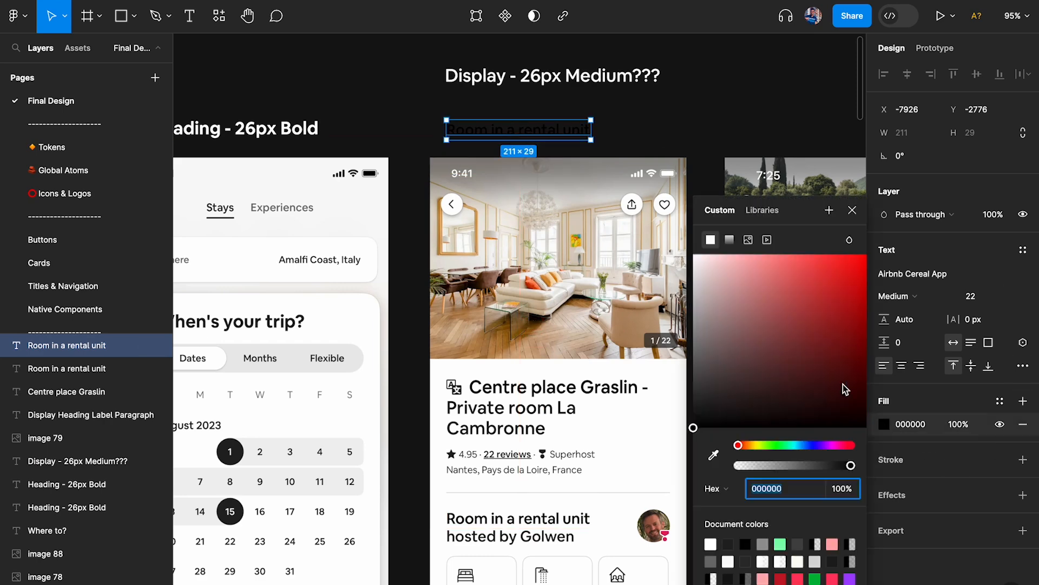
text(ffffff)
key(Return)
Step: Change the white sample text above the listing screen to "Heading - 22 Medium"
double_click(509, 133)
scroll(509, 132, up, 3)
click(475, 129)
key(super+a)
text(Heading -)
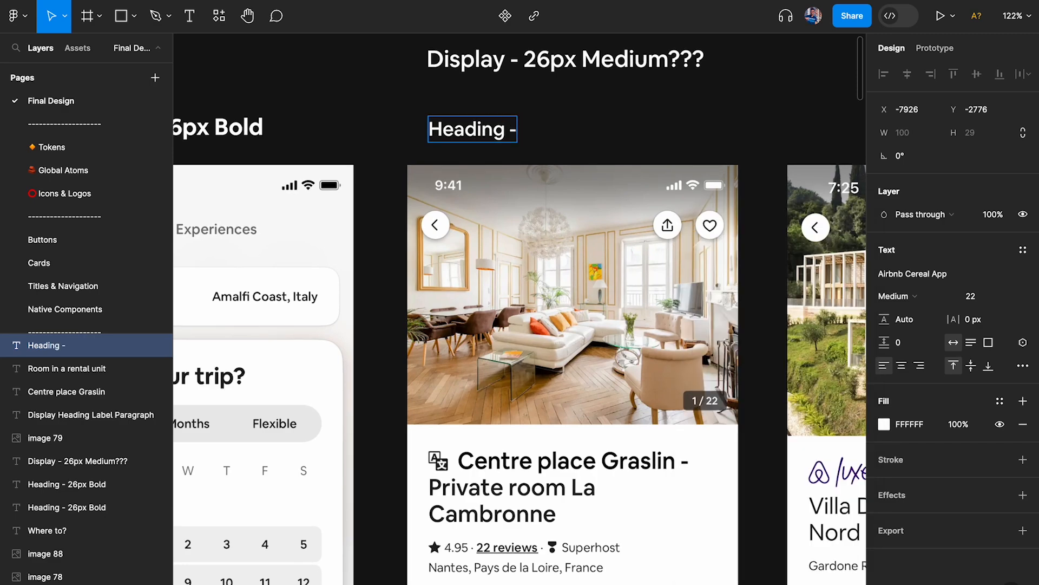
scroll(519, 309, up, 2)
text(22 Medium,)
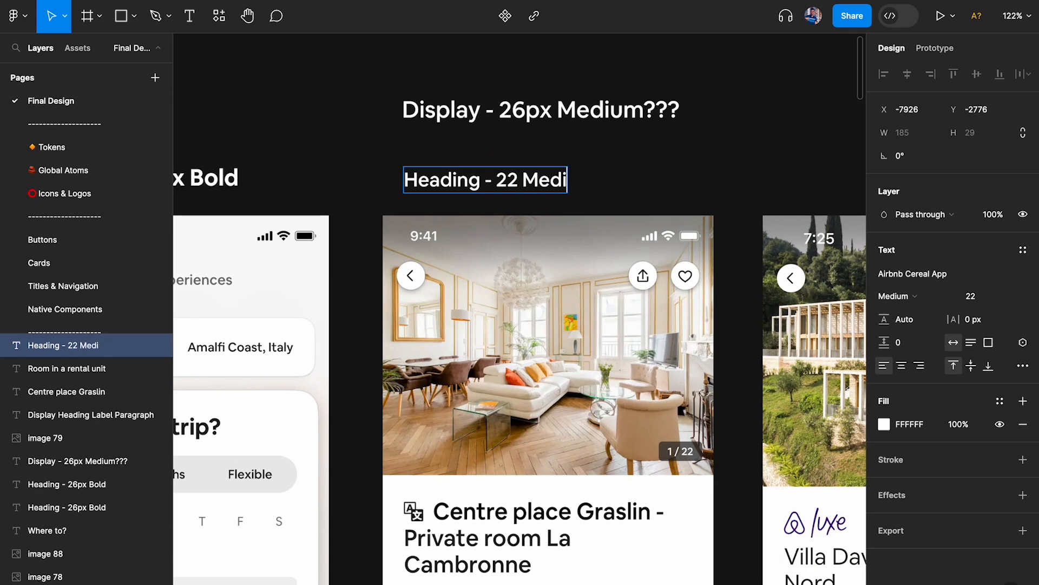
key(Escape)
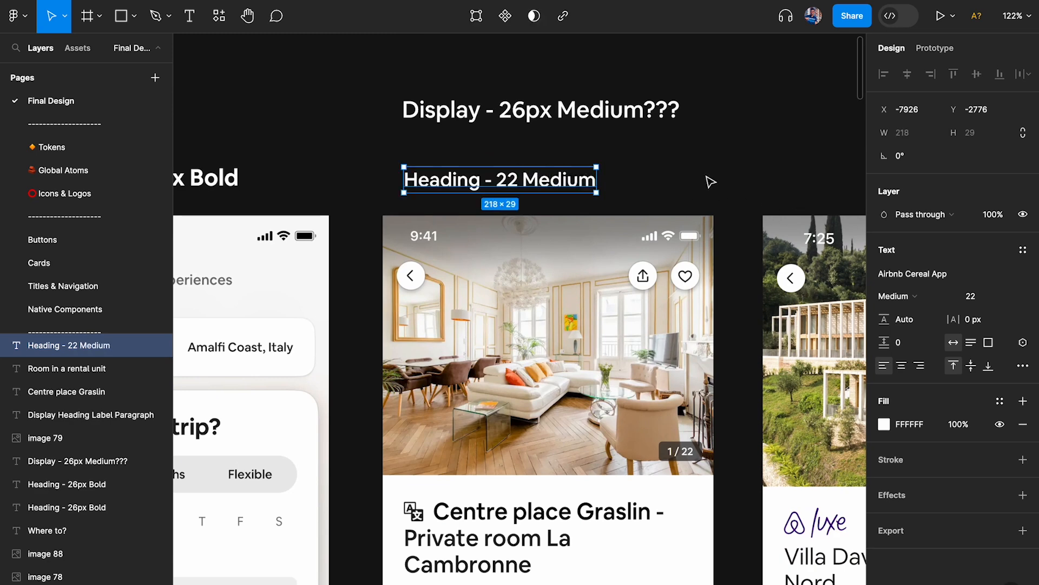
Step: Compare the size and weight of the "Heading - 26px Bold" and "Heading - 22 Medium" labels above the two screens
ctrl+scroll(707, 179, down, 3)
scroll(596, 189, left, 3)
ctrl+scroll(429, 198, up, 2)
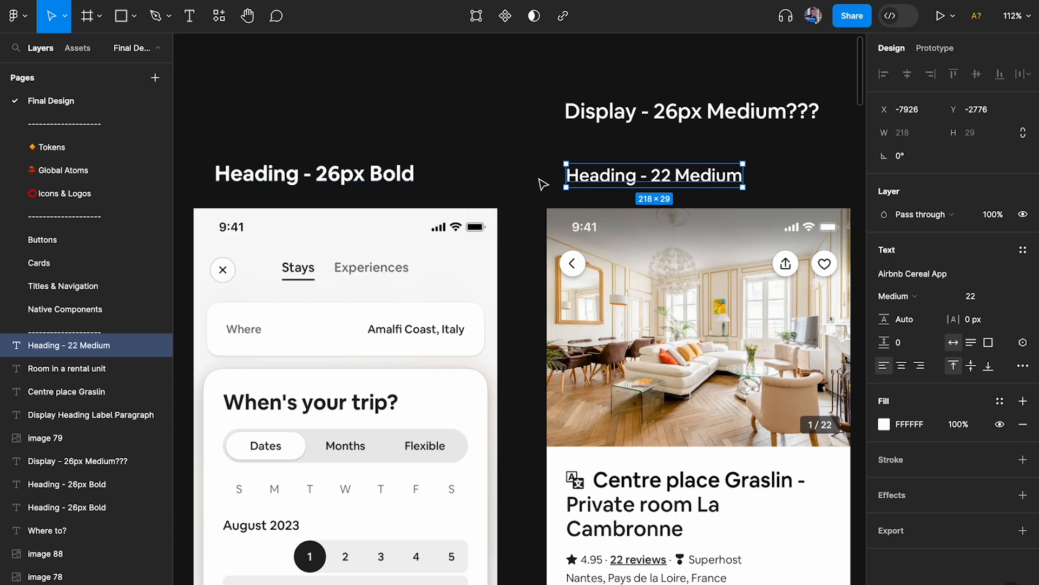
click(315, 178)
shift+click(648, 180)
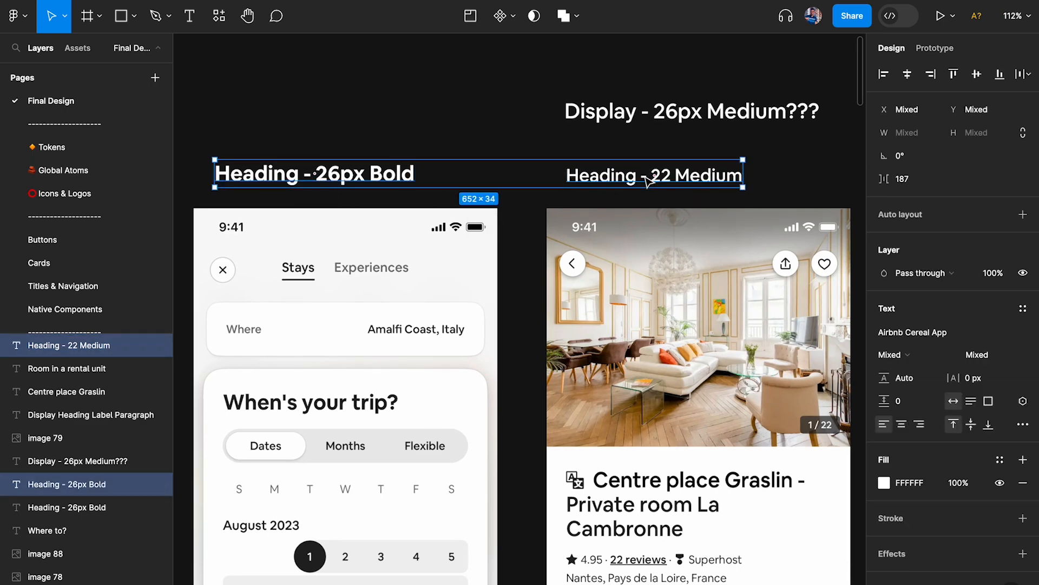
double_click(368, 179)
double_click(391, 174)
double_click(709, 175)
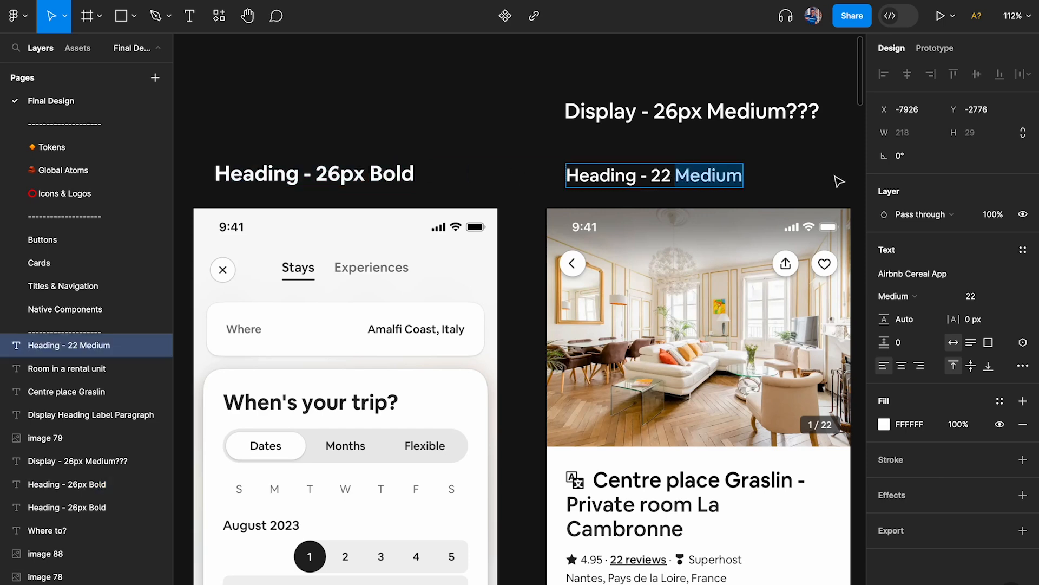
click(520, 175)
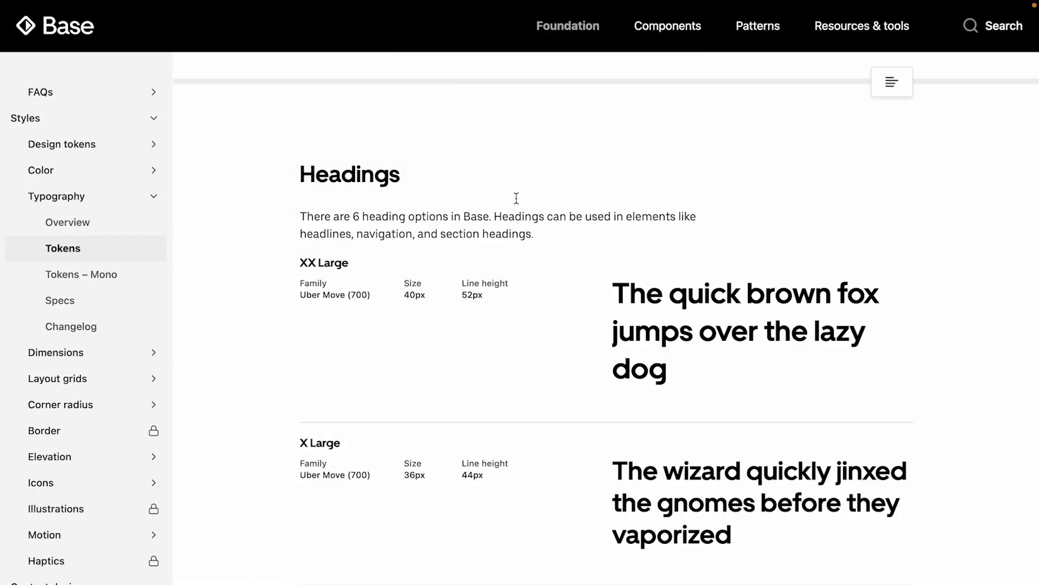
Step: Switch to Base's Typography tokens page and examine the weights and sizes of the Display and Headings styles
scroll(516, 199, up, 20)
scroll(516, 199, down, 4)
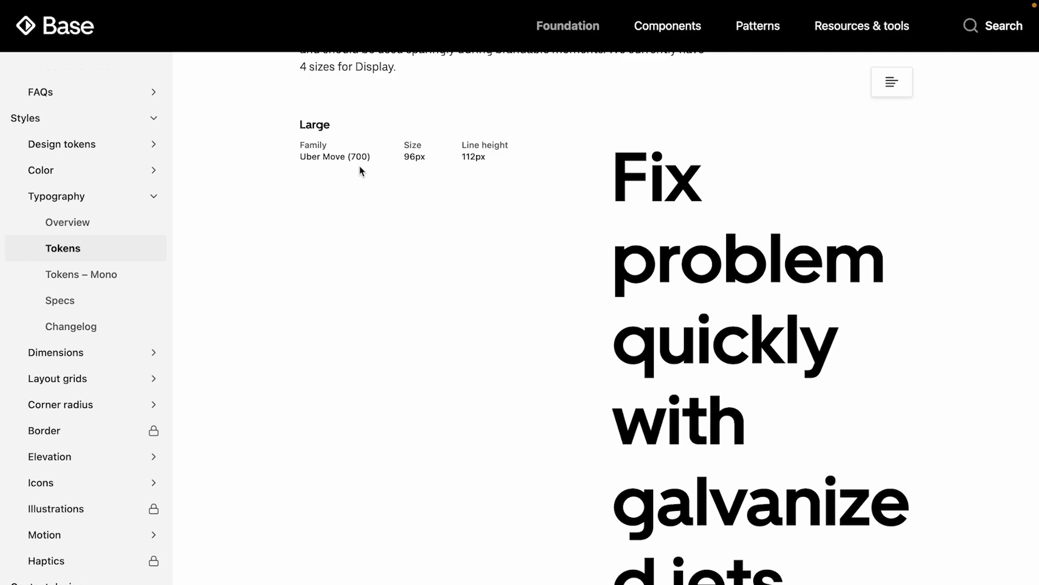
scroll(360, 171, down, 13)
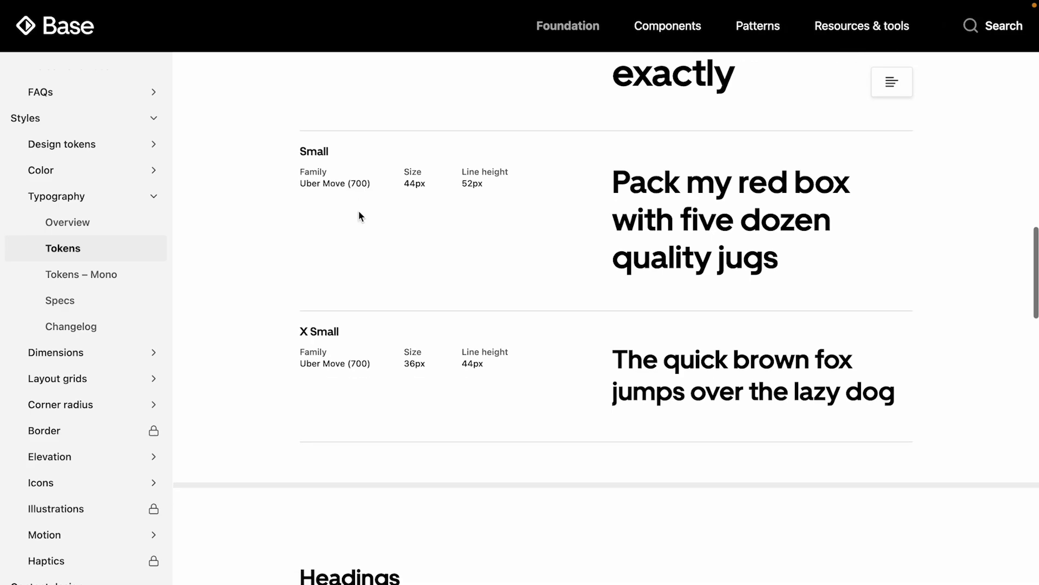
scroll(360, 215, down, 4)
scroll(360, 192, down, 5)
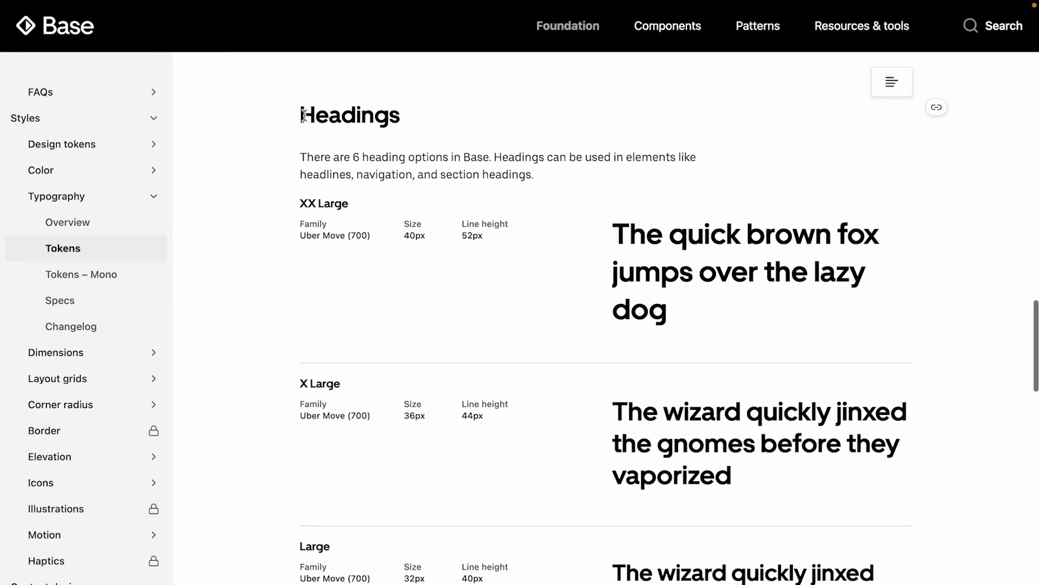
drag(303, 115, 400, 116)
scroll(353, 465, down, 10)
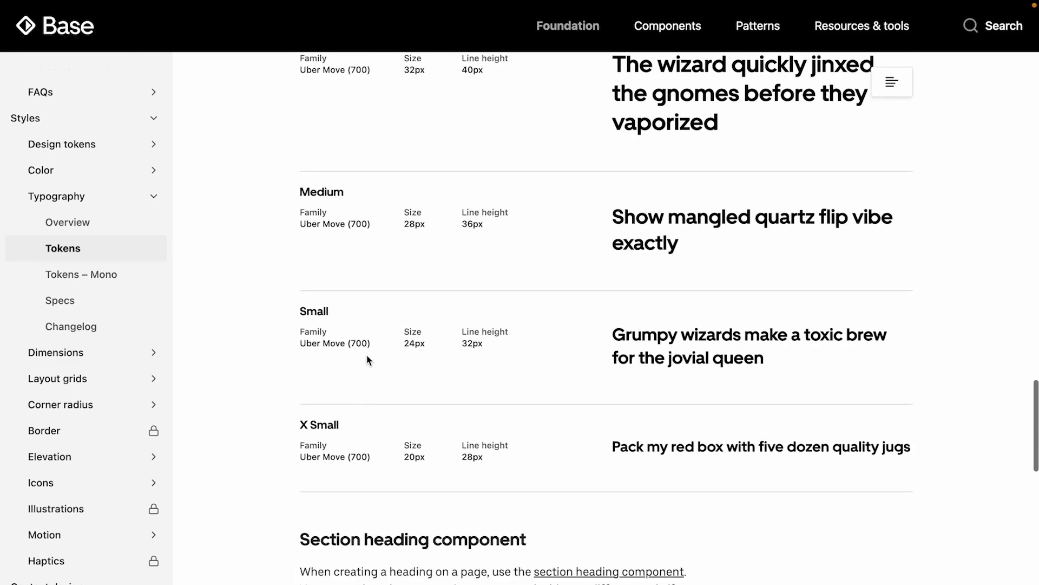
scroll(378, 505, down, 2)
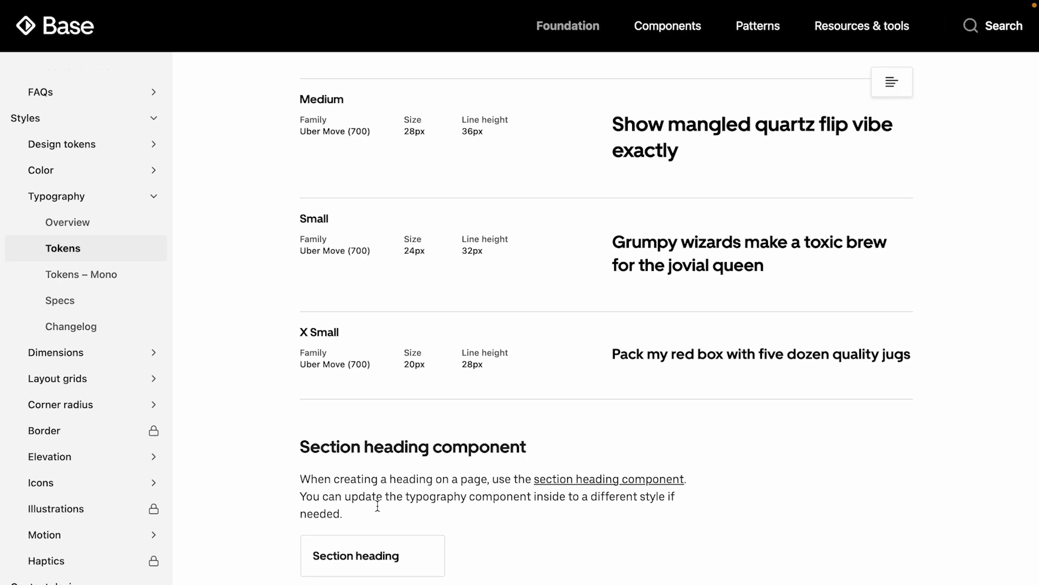
Step: Examine the font weights and sizes of the Labels and Paragraphs styles on the Base tokens page
scroll(377, 506, down, 10)
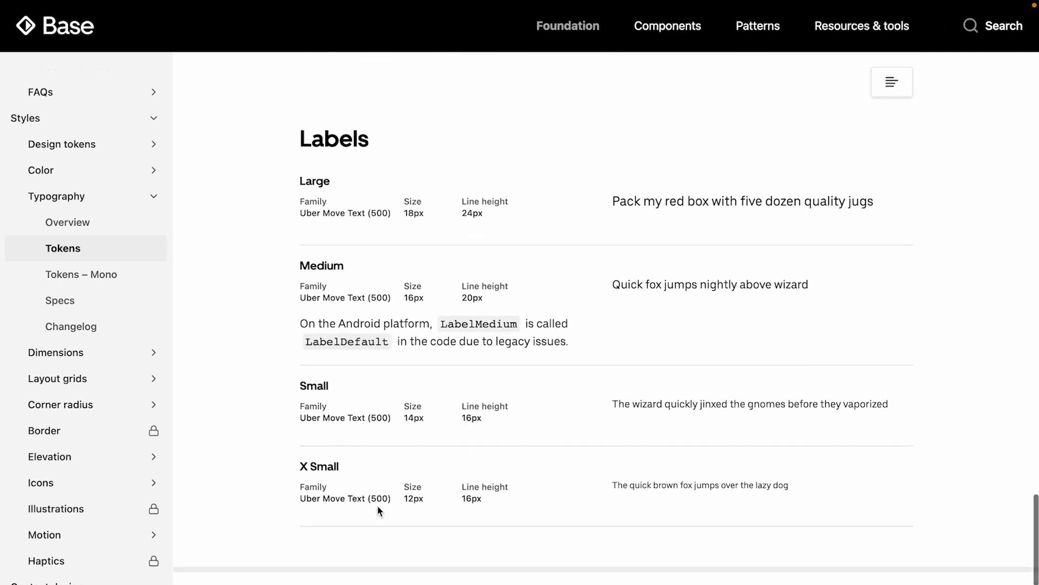
double_click(368, 135)
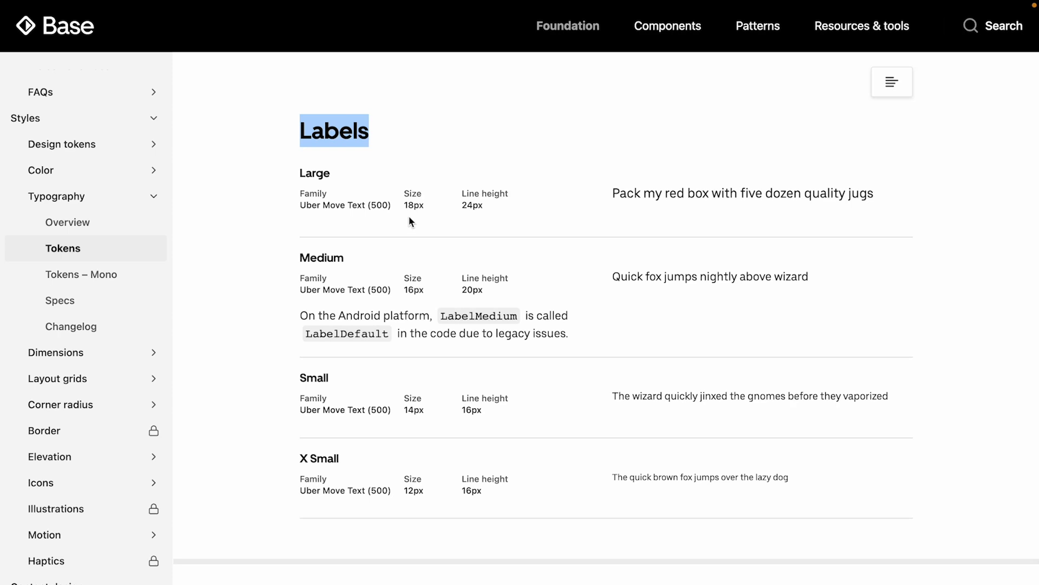
scroll(414, 214, up, 8)
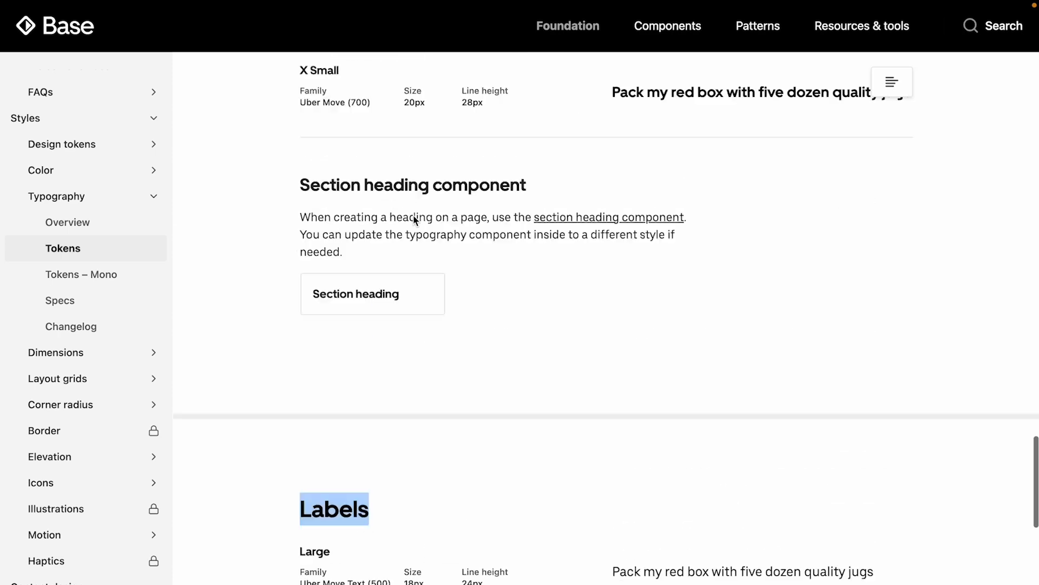
scroll(415, 219, down, 15)
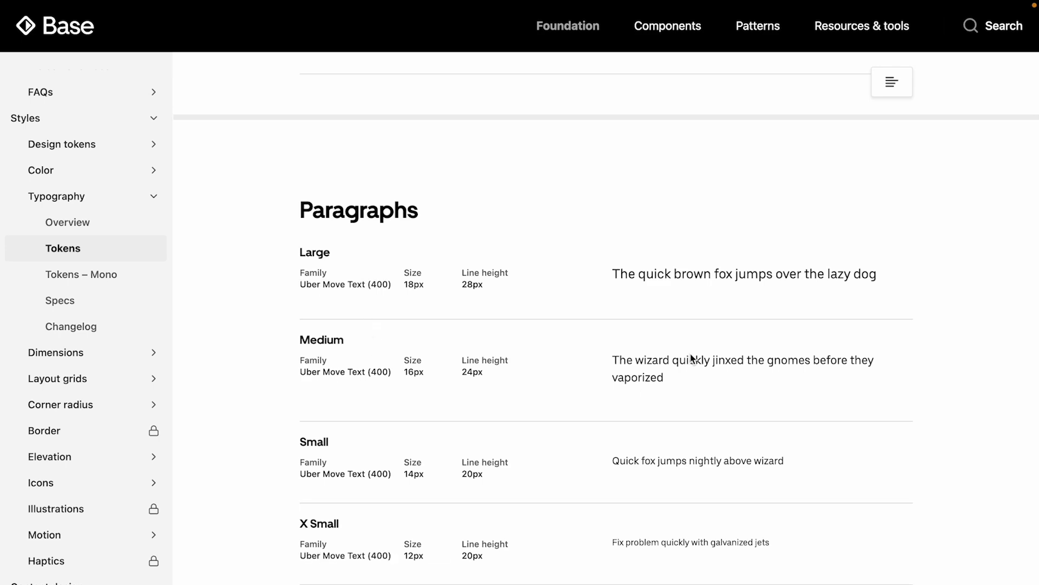
scroll(707, 325, up, 4)
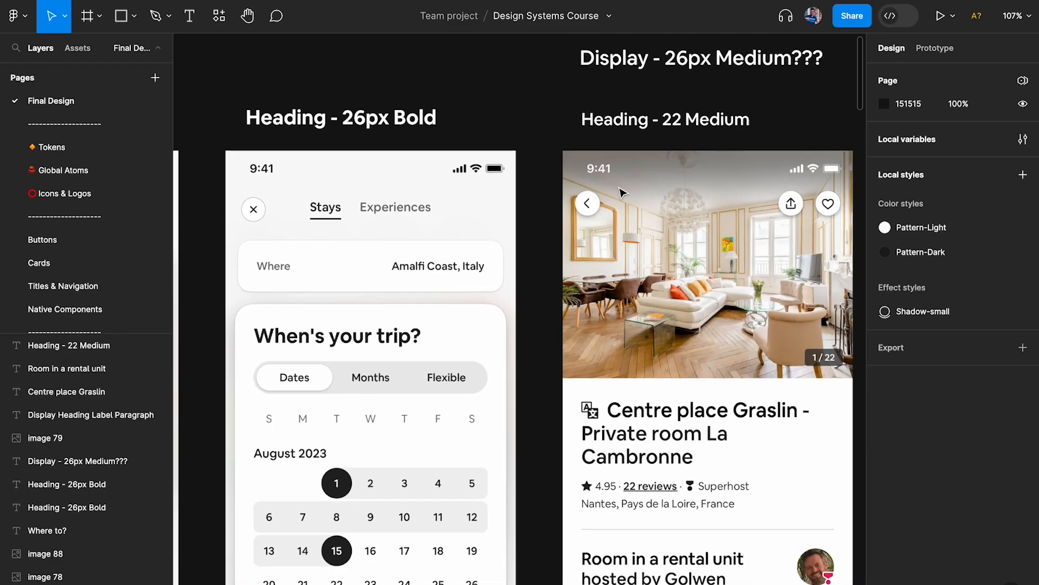
Step: Compare the "Heading - 26px Bold" and "Heading - 22 Medium" labels with the titles on the search and listing screens
click(340, 130)
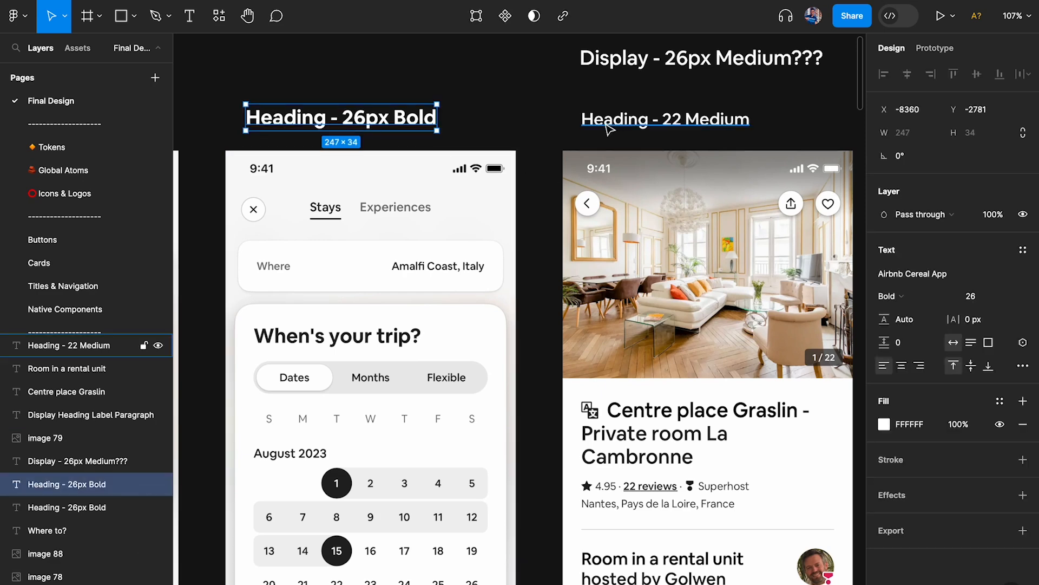
shift+click(611, 129)
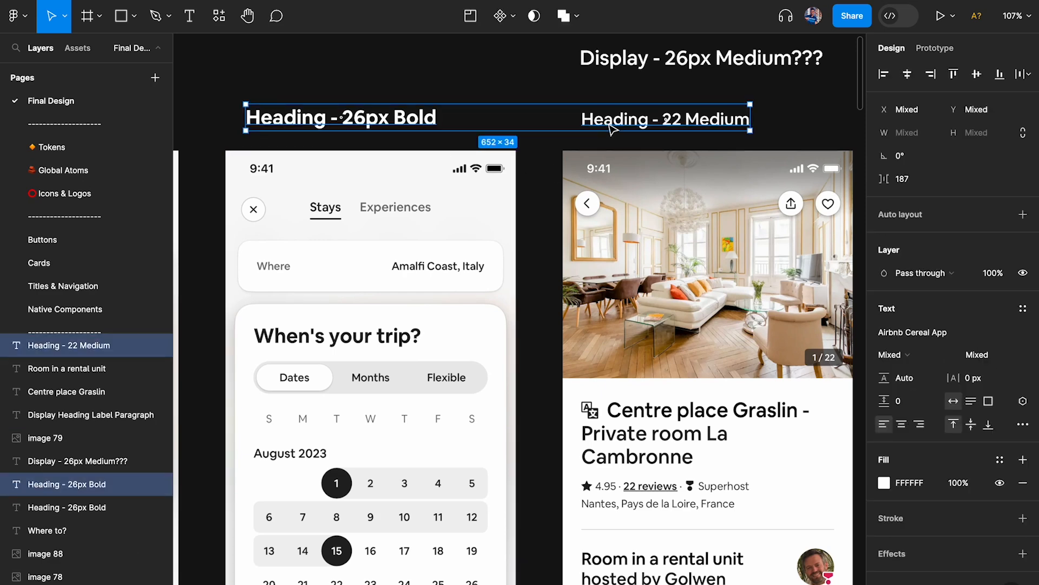
shift+click(695, 124)
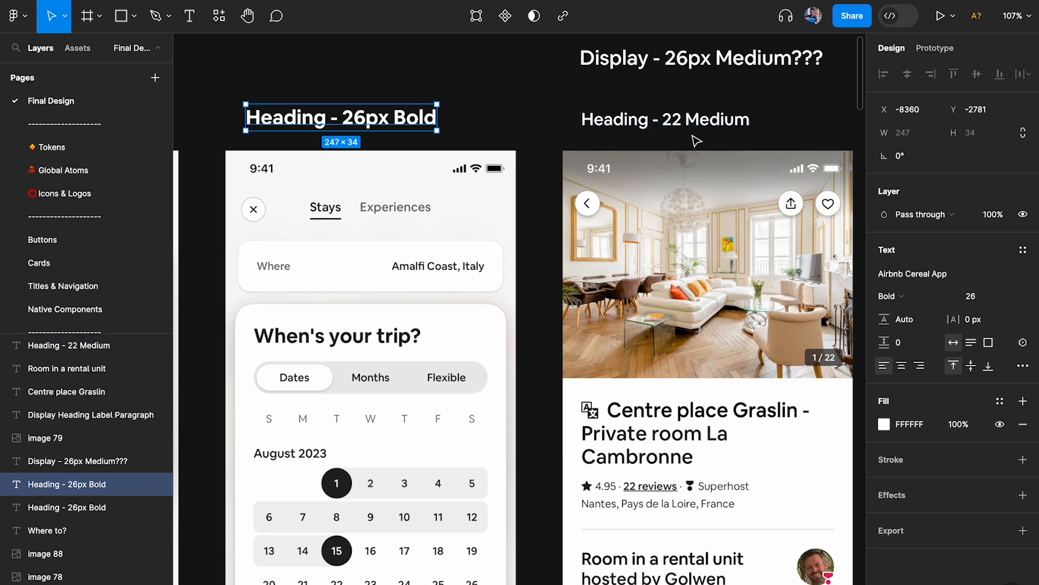
scroll(319, 490, down, 3)
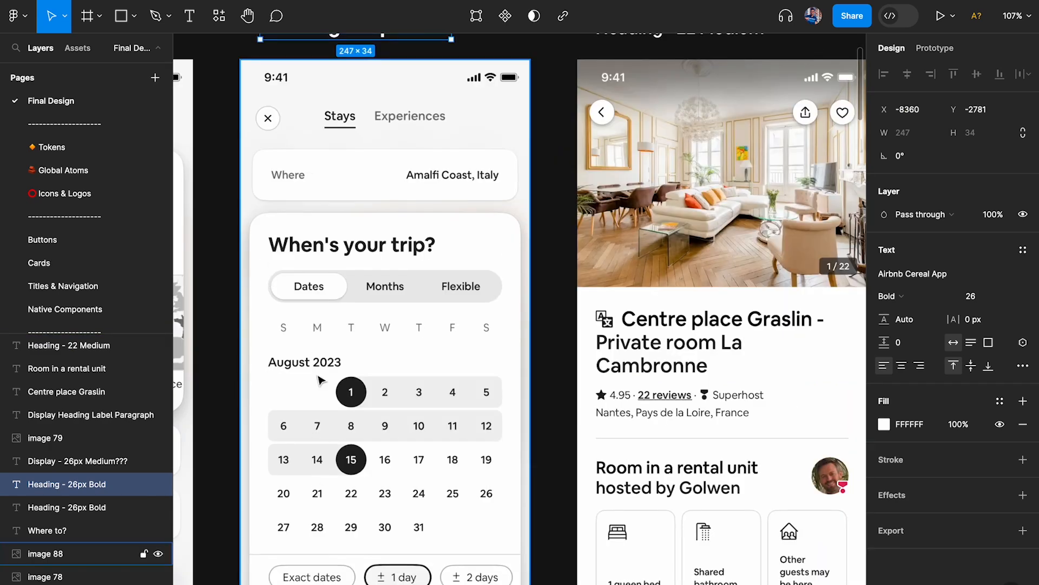
scroll(321, 380, down, 2)
scroll(320, 379, left, 8)
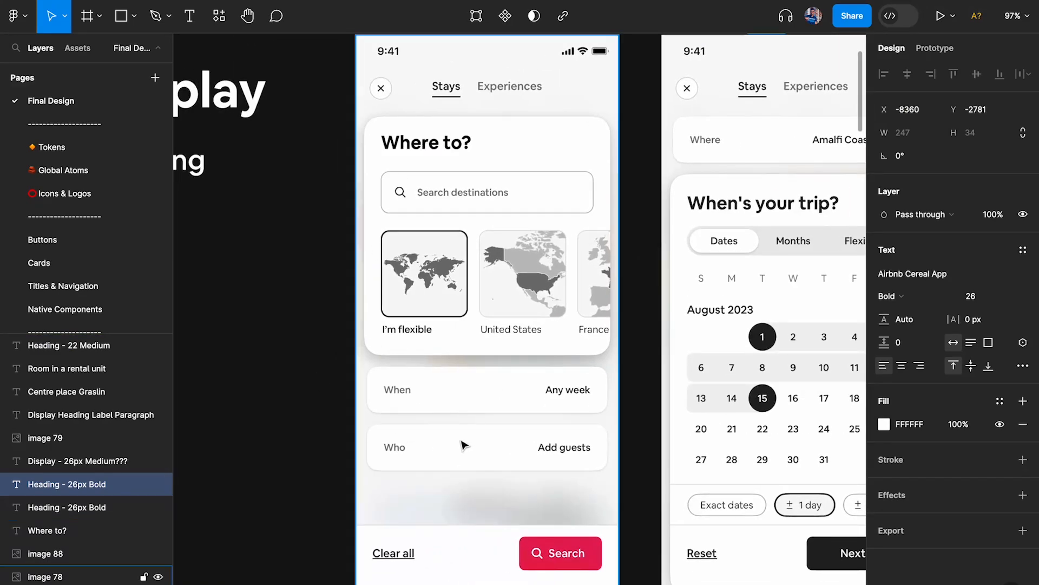
scroll(460, 445, right, 10)
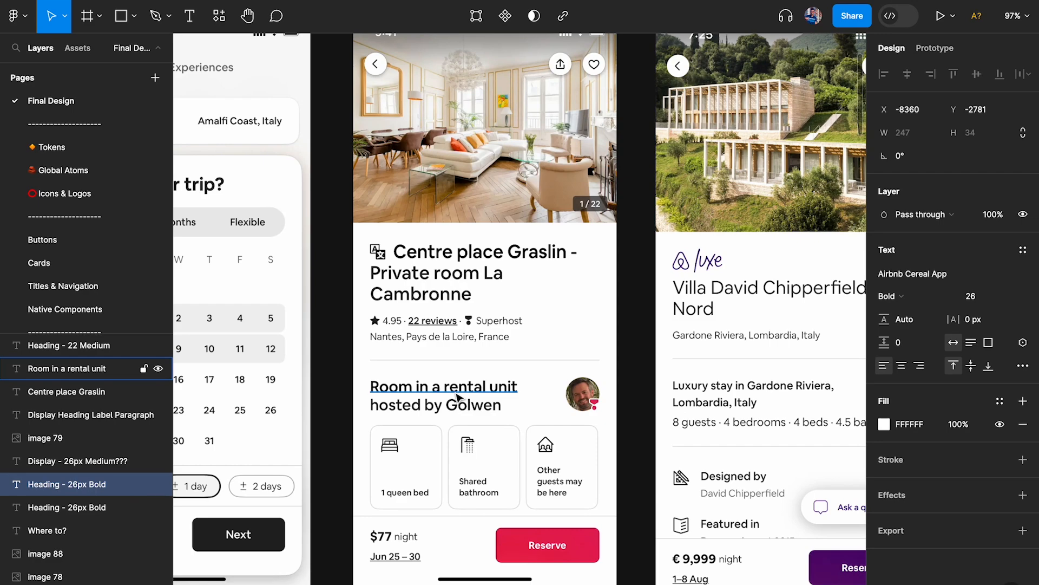
scroll(458, 397, up, 5)
scroll(458, 397, left, 3)
scroll(400, 128, up, 3)
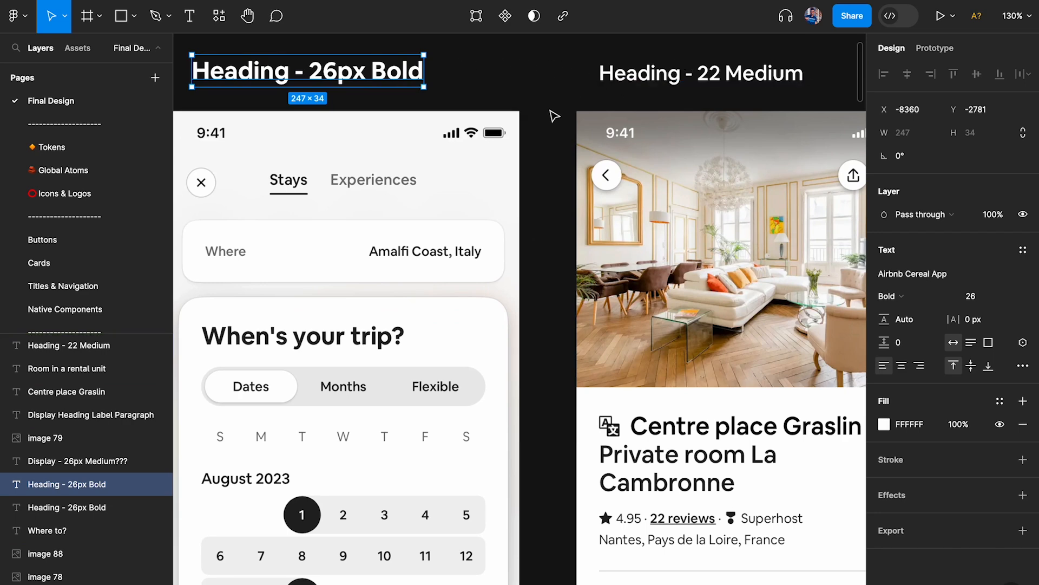
scroll(543, 152, down, 3)
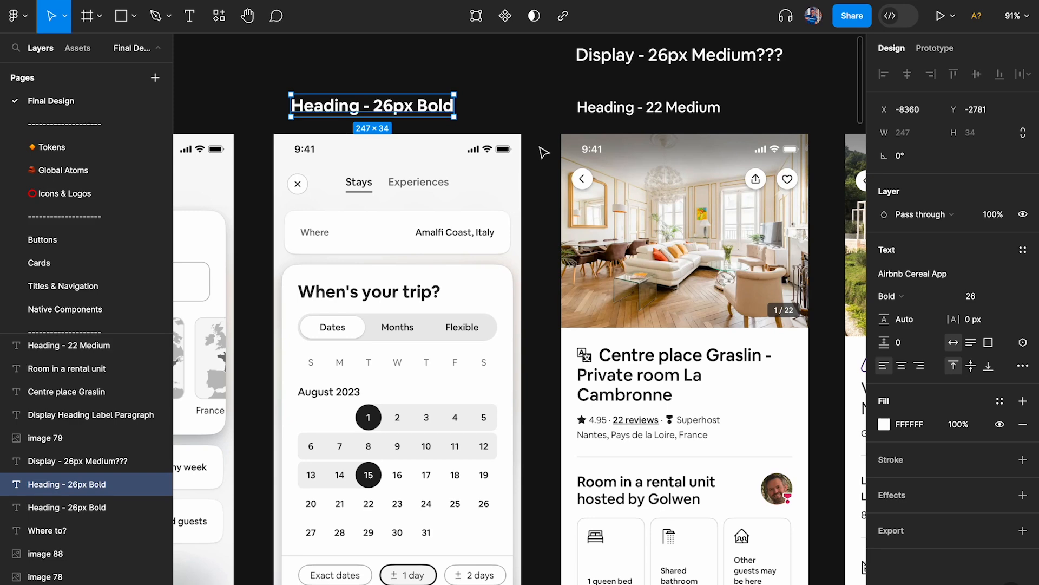
Step: Duplicate the "Heading - 26px Bold" label above the calendar screen directly above itself and fade the copy to 20% opacity
scroll(486, 126, up, 2)
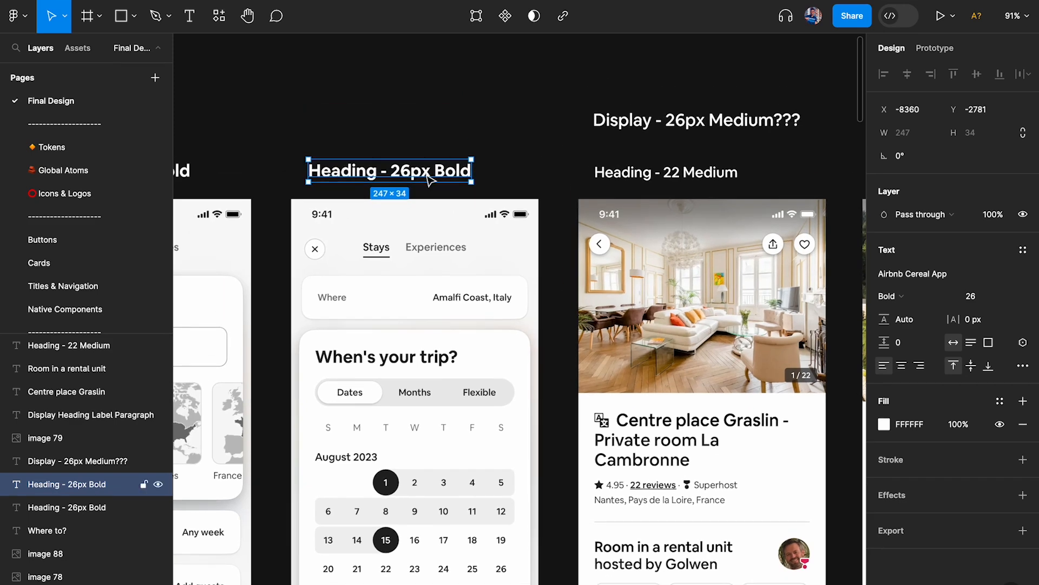
alt+drag(428, 171, 428, 135)
key(2)
click(510, 107)
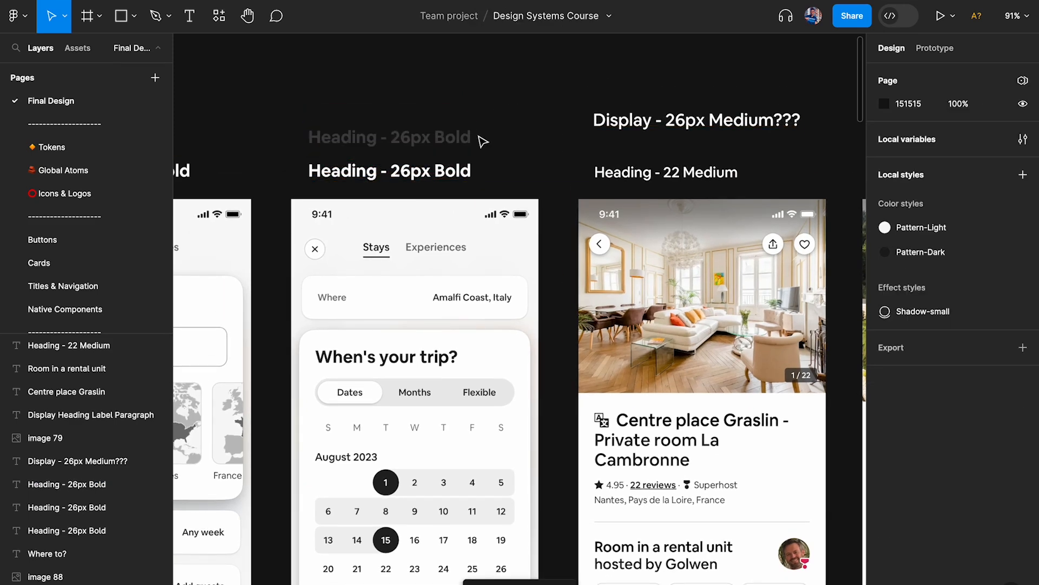
Step: Apply the text properties of "Heading - 22 Medium" to the unfaded "Heading - 26px Bold" label above the calendar screen and nudge it down
scroll(429, 185, up, 3)
click(746, 173)
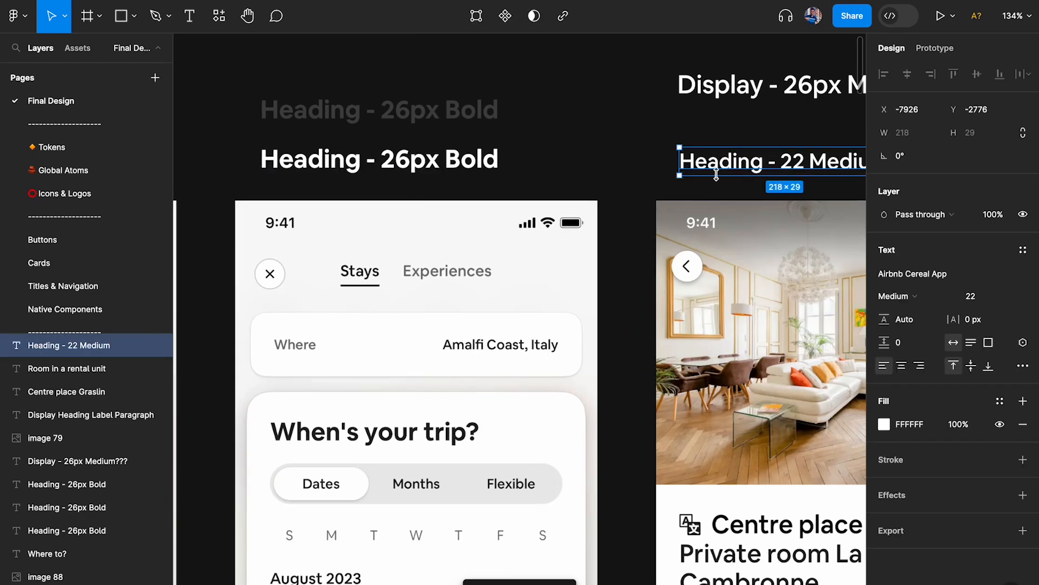
click(379, 159)
key(ctrl+alt+v)
drag(413, 163, 413, 172)
Step: Edit the size in the restyled label above the calendar screen so it reads "Heading - 22px Bold"
key(Return)
click(375, 169)
key(BackSpace)
text(2)
click(578, 164)
scroll(579, 166, down, 2)
scroll(577, 167, down, 3)
ctrl+scroll(379, 271, down, 3)
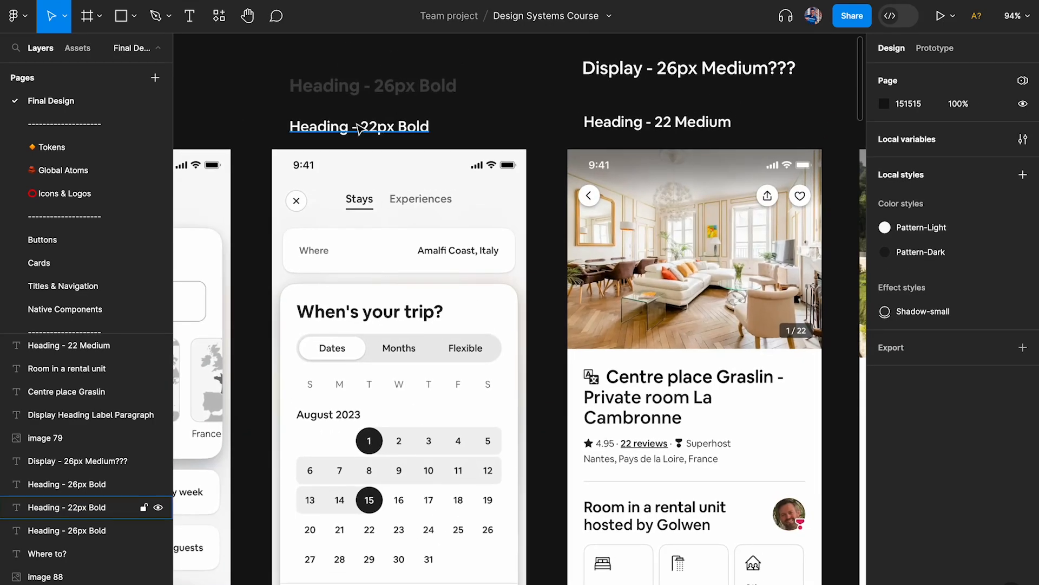
Step: Change the weight word in that label so it reads "Heading - 22px Medium"
ctrl+scroll(385, 134, up, 2)
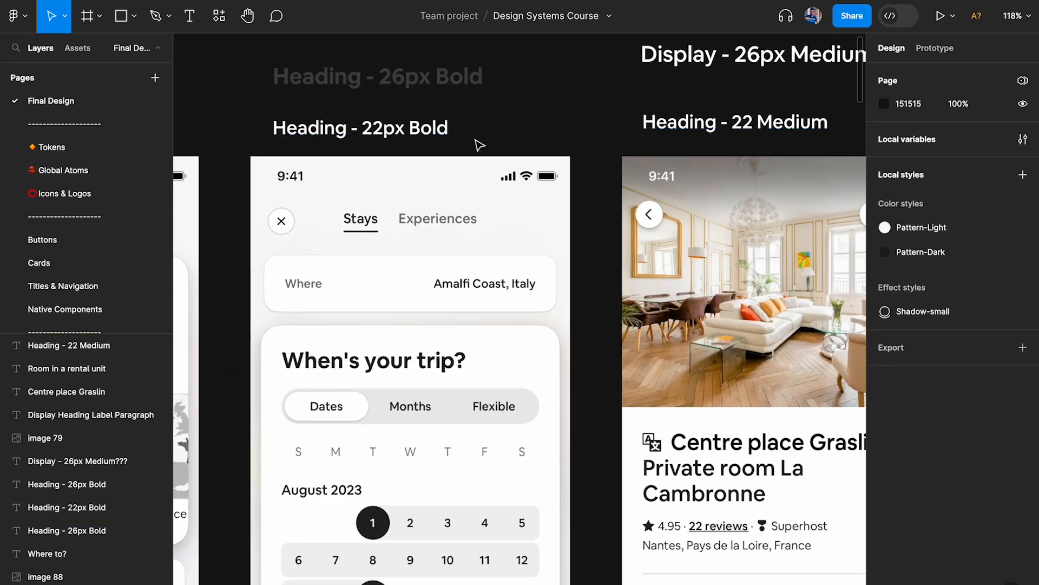
double_click(427, 128)
double_click(428, 128)
text(Medi)
key(BackSpace)
text(diu)
click(549, 128)
Step: Nudge the "Heading - 22 Medium" label above the listing screen down to line up with the label beside it
click(707, 124)
drag(700, 124, 701, 130)
click(606, 98)
scroll(606, 100, down, 2)
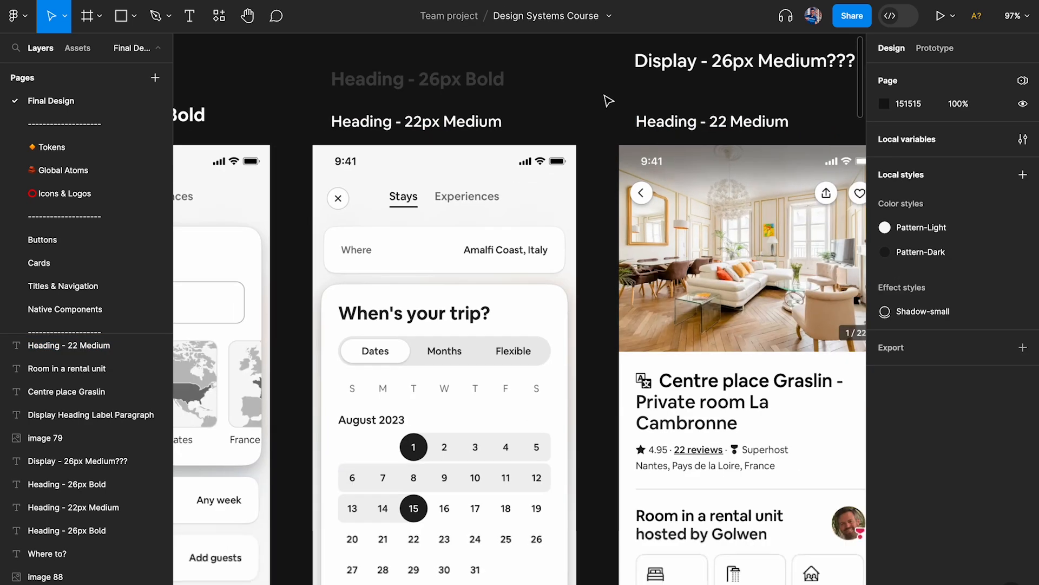
scroll(551, 122, up, 2)
scroll(616, 134, down, 2)
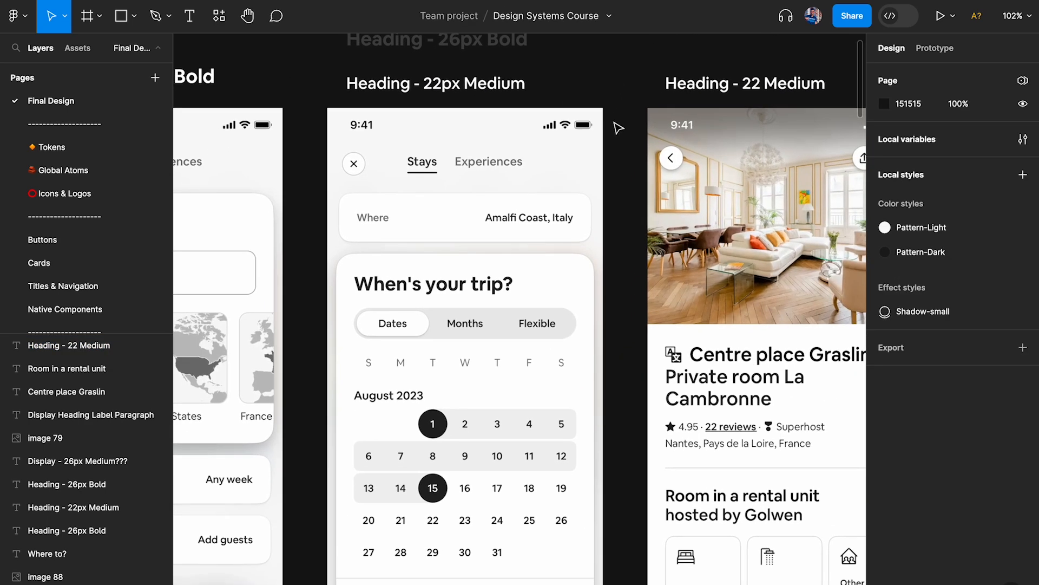
Step: Move the faded "Heading - 26px Bold" label over the "When's your trip?" title and bring it to the front
scroll(374, 378, up, 4)
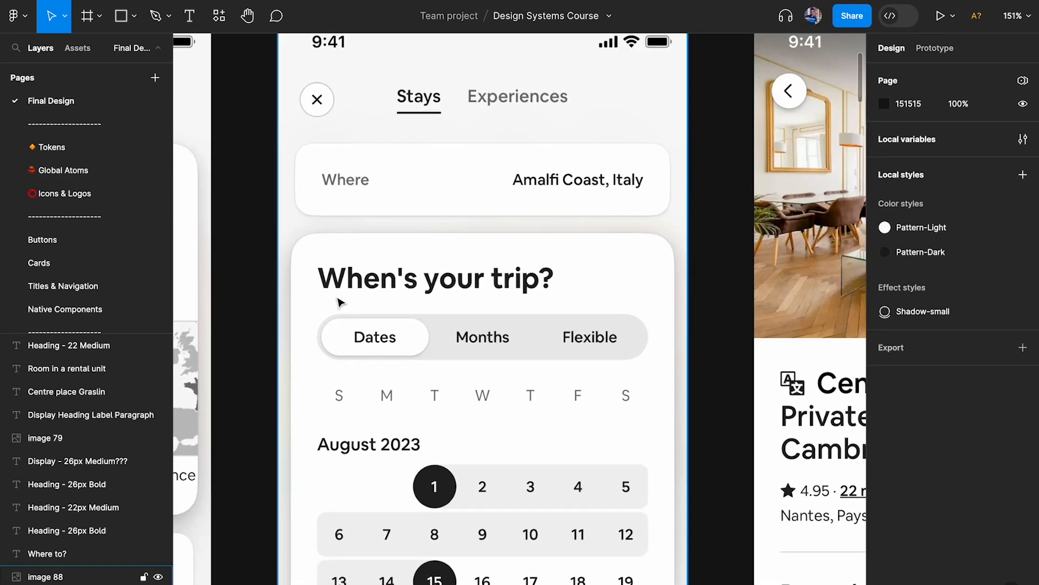
key(r)
key(v)
scroll(310, 257, down, 2)
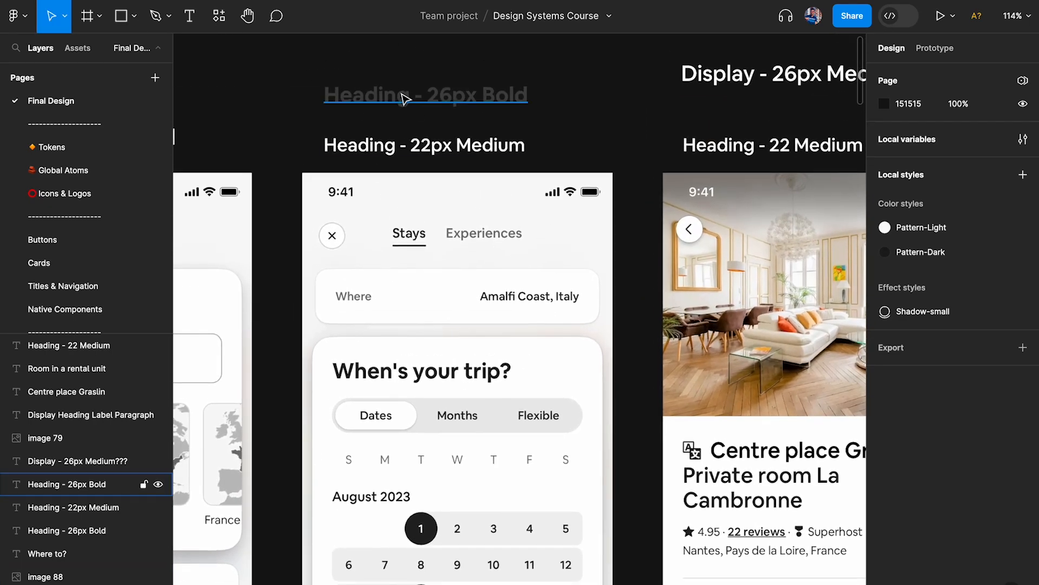
click(406, 368)
key(ctrl+shift+bracketright)
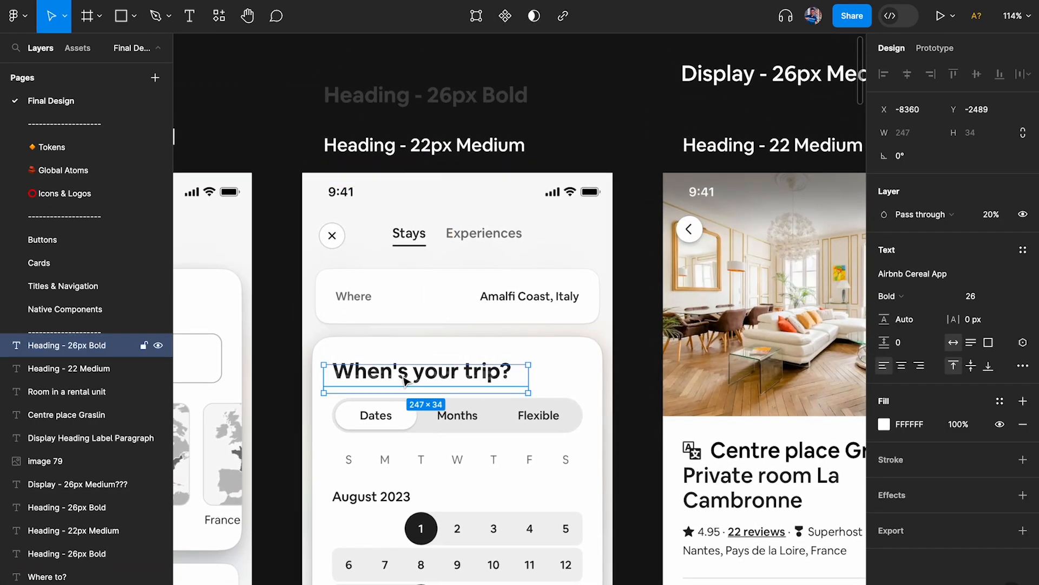
Step: Give the label lying over the calendar title a black 000000 fill and 100% opacity
click(887, 429)
drag(825, 393, 774, 444)
click(531, 472)
click(488, 390)
key(0)
Step: Replace the overlaid label's text with "When's your trip?"
scroll(487, 395, up, 5)
key(Return)
text(WEhe)
key(ctrl+a)
text(When/s you)
key(BackSpace)
key(BackSpace)
key(BackSpace)
key(BackSpace)
key(BackSpace)
key(BackSpace)
text('s)
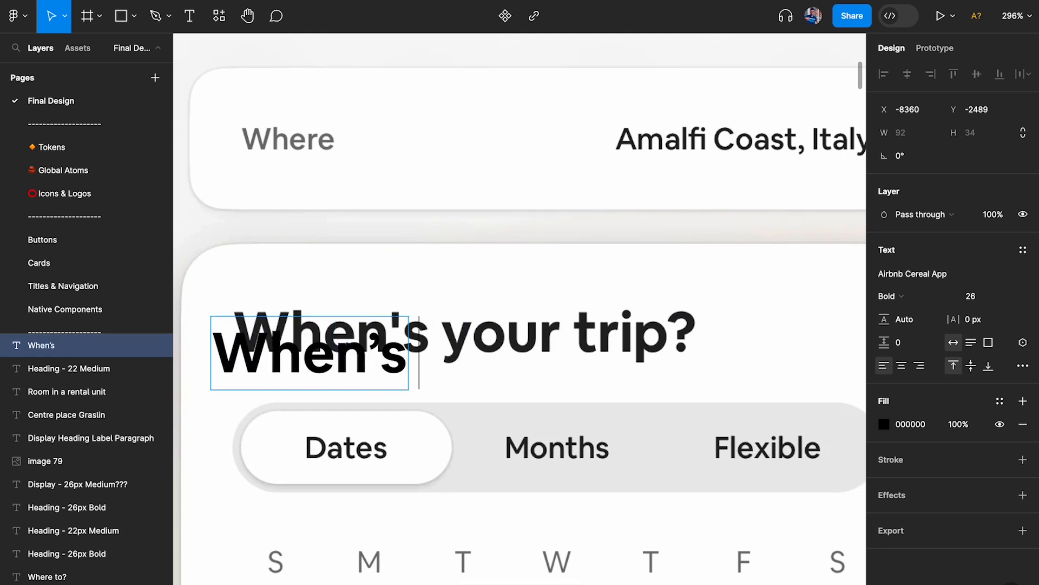
text( your trip?)
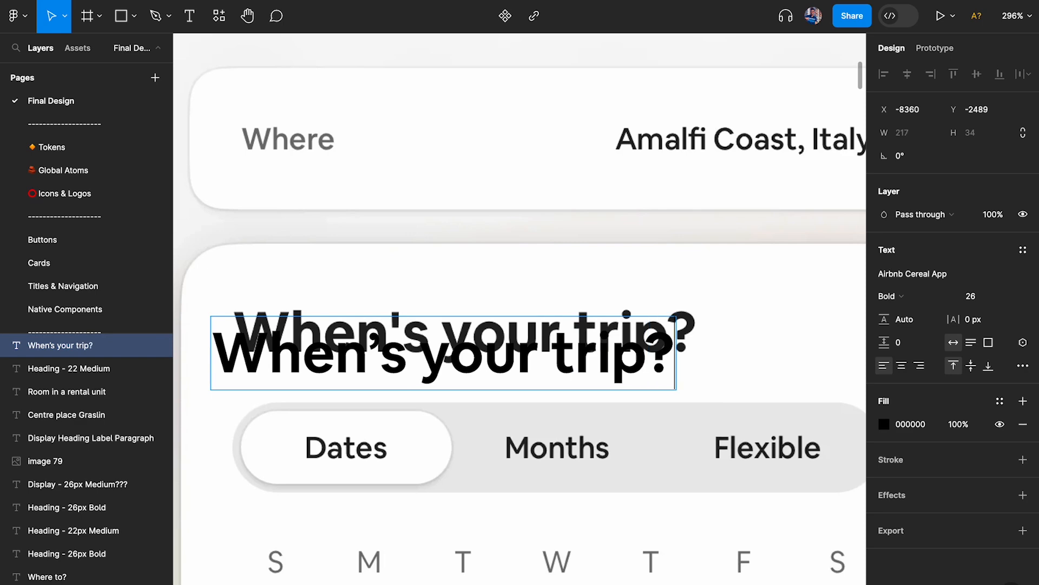
Step: Position the new "When's your trip?" text exactly over the original title in the calendar screenshot
key(Escape)
scroll(270, 407, up, 3)
drag(245, 359, 257, 326)
scroll(257, 326, down, 5)
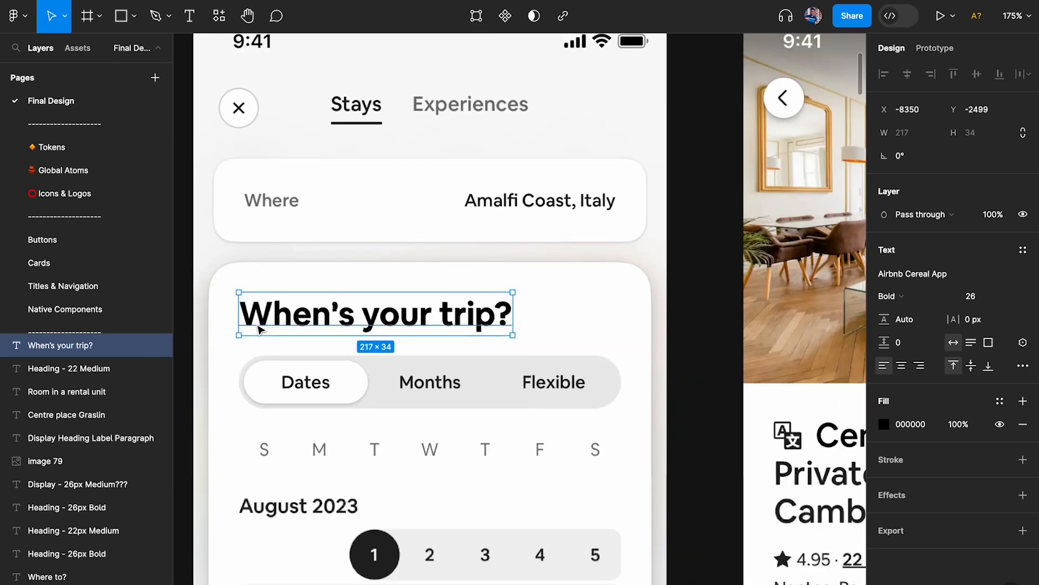
scroll(257, 326, left, 1)
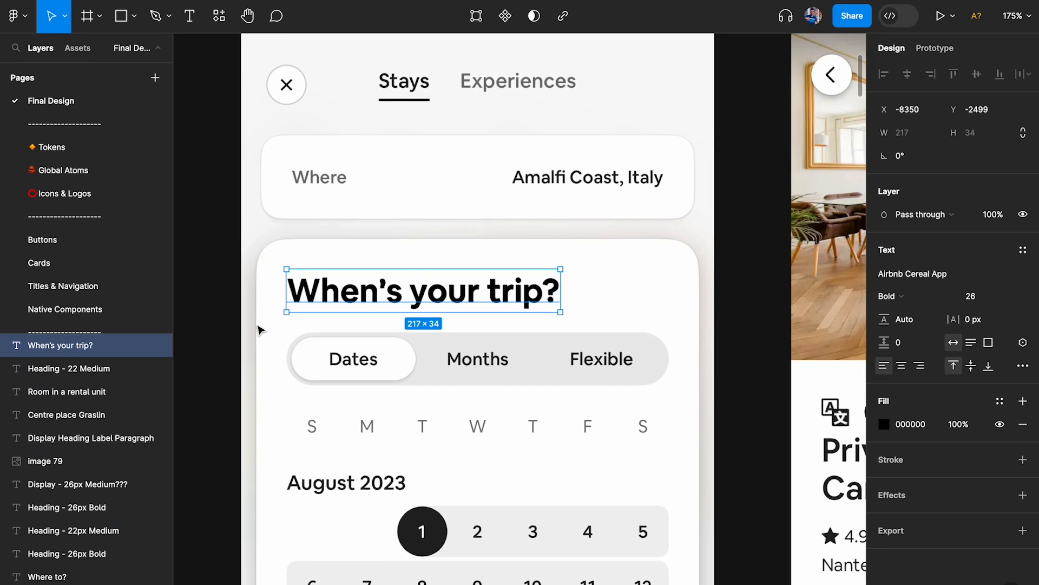
Step: Wrap the overlaid "When's your trip?" text in an auto layout frame and add a white FFFFFF fill behind it
key(shift+a)
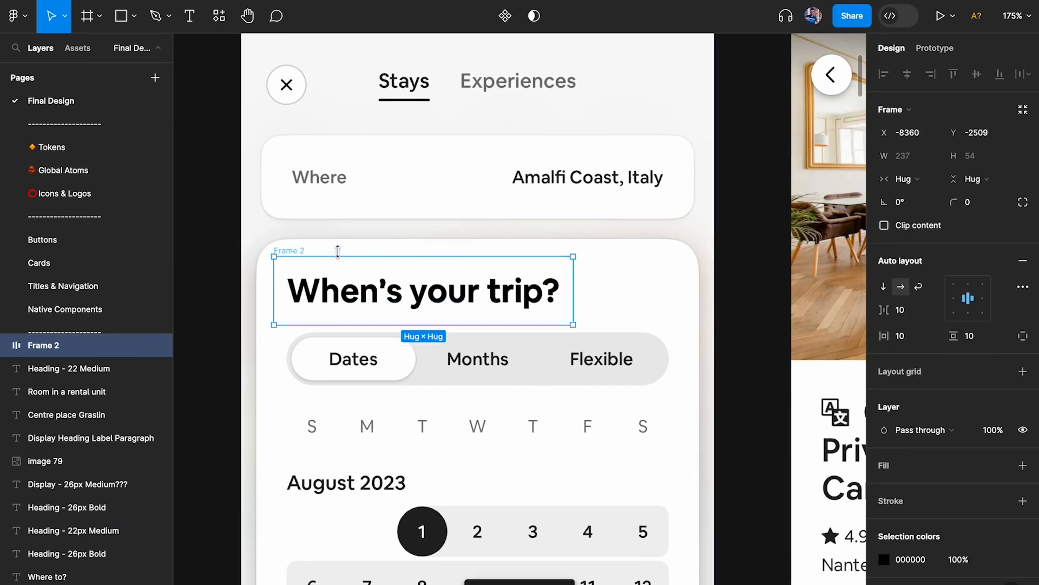
scroll(940, 353, down, 2)
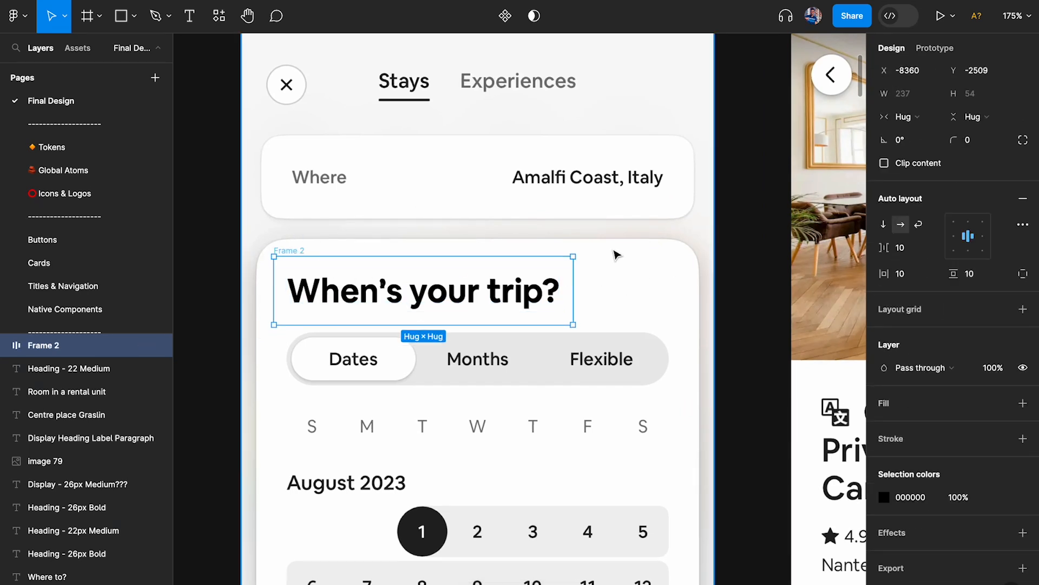
click(1022, 403)
click(750, 276)
scroll(749, 276, down, 3)
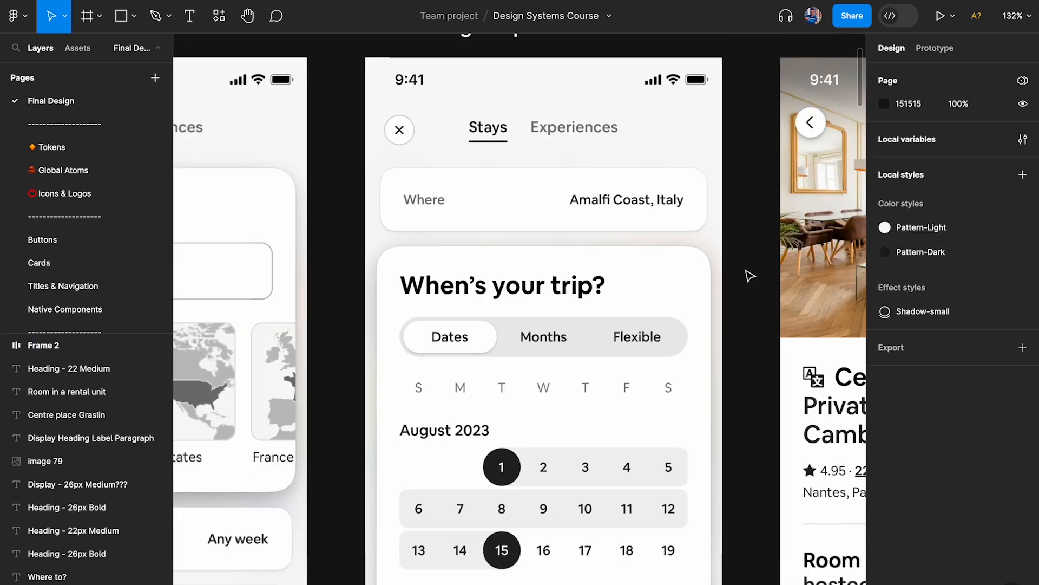
Step: Set the overlaid "When's your trip?" text to size 22 and Medium weight, matching the "Heading - 22px Medium" label
mouse_move(425, 274)
mouse_down()
mouse_move(459, 174)
mouse_move(407, 265)
mouse_up()
key(Escape)
scroll(407, 243, up, 2)
click(481, 144)
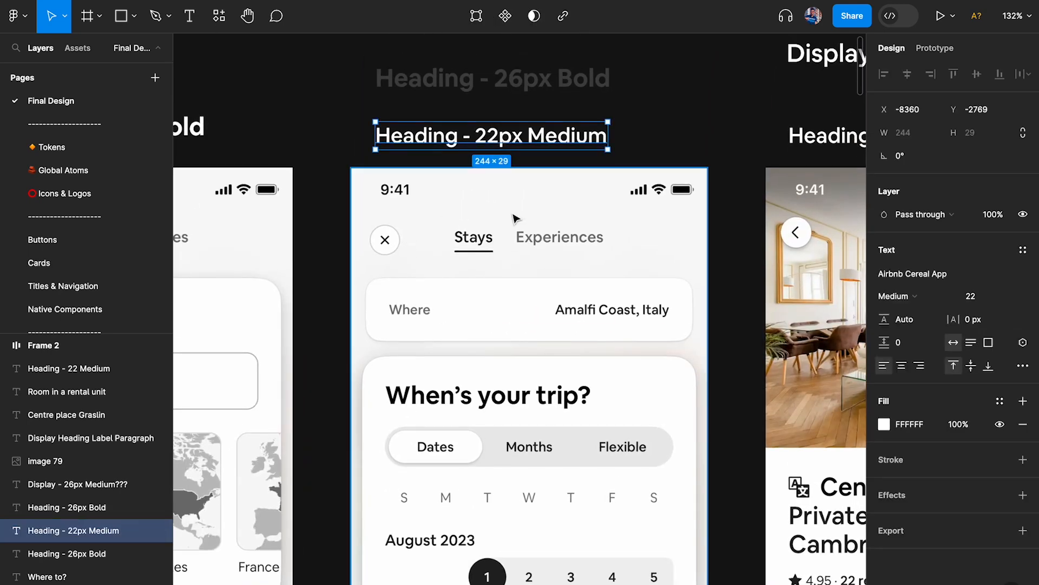
click(481, 403)
click(974, 319)
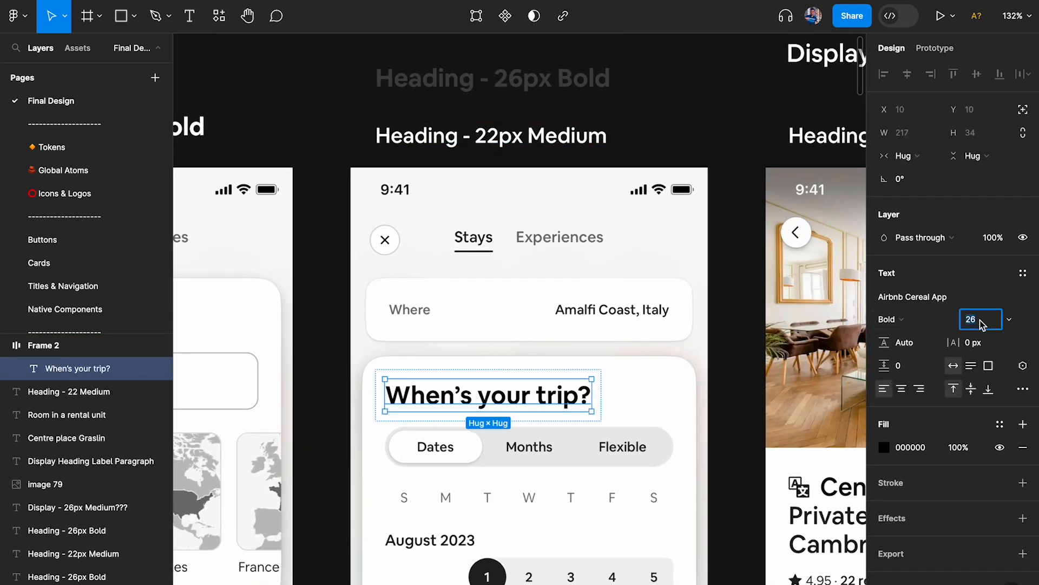
text(22)
key(Return)
click(923, 320)
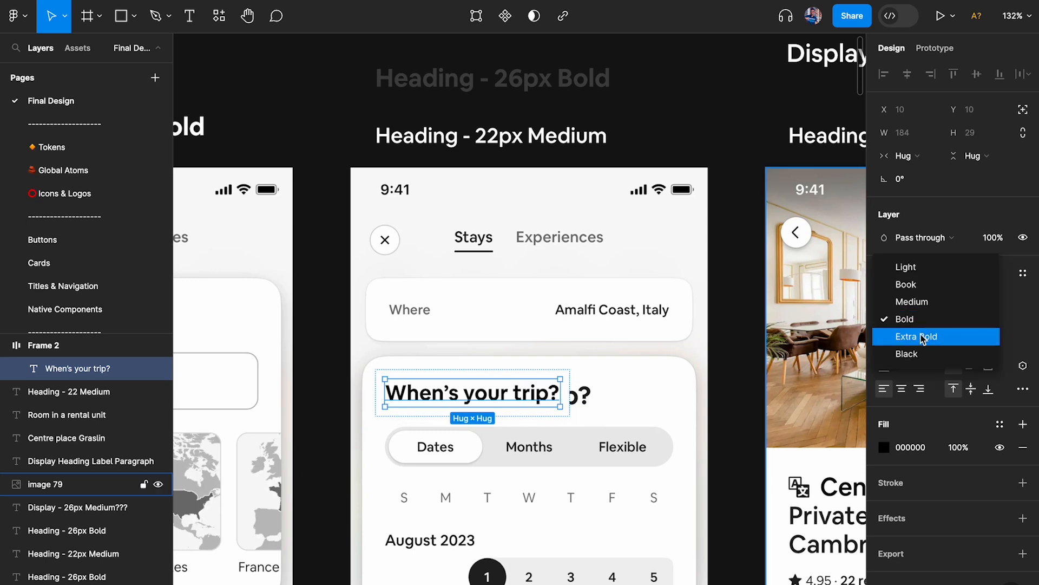
click(911, 301)
click(670, 399)
Step: Left-align the overlaid title's frame content and widen the frame to about 325 px to cover the original title
click(563, 399)
click(566, 398)
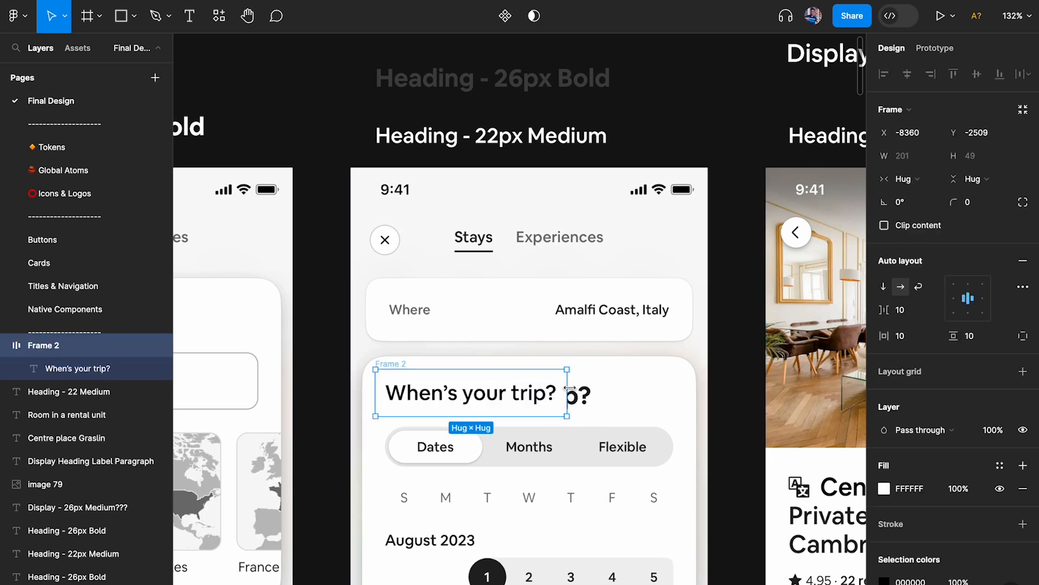
key(alt+a)
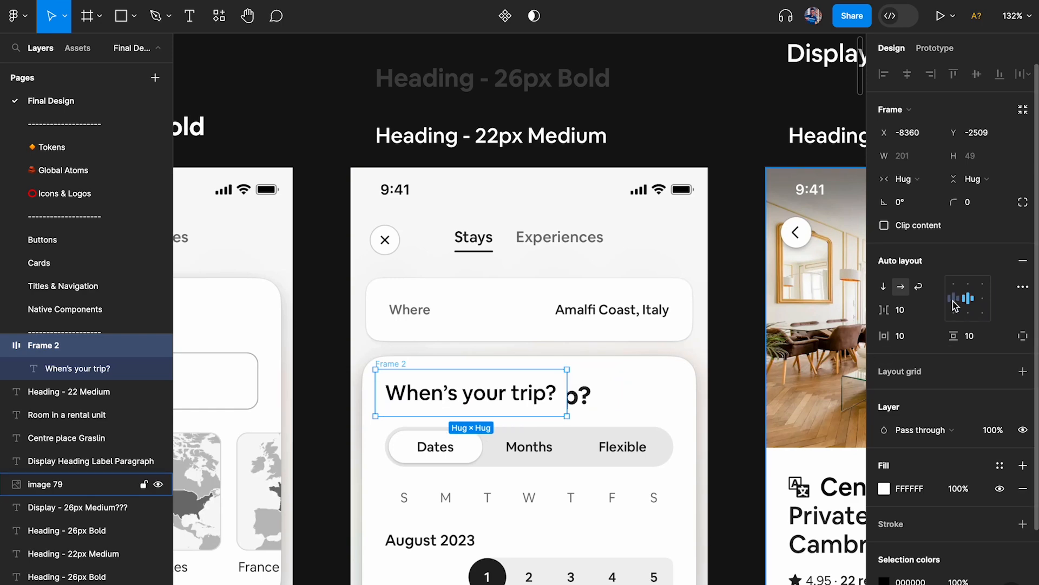
drag(566, 392, 686, 382)
click(733, 358)
Step: Compare the restyled "When's your trip?" title with the titles on the neighbouring listing and "Where to?" screens
scroll(733, 357, down, 4)
scroll(732, 357, down, 3)
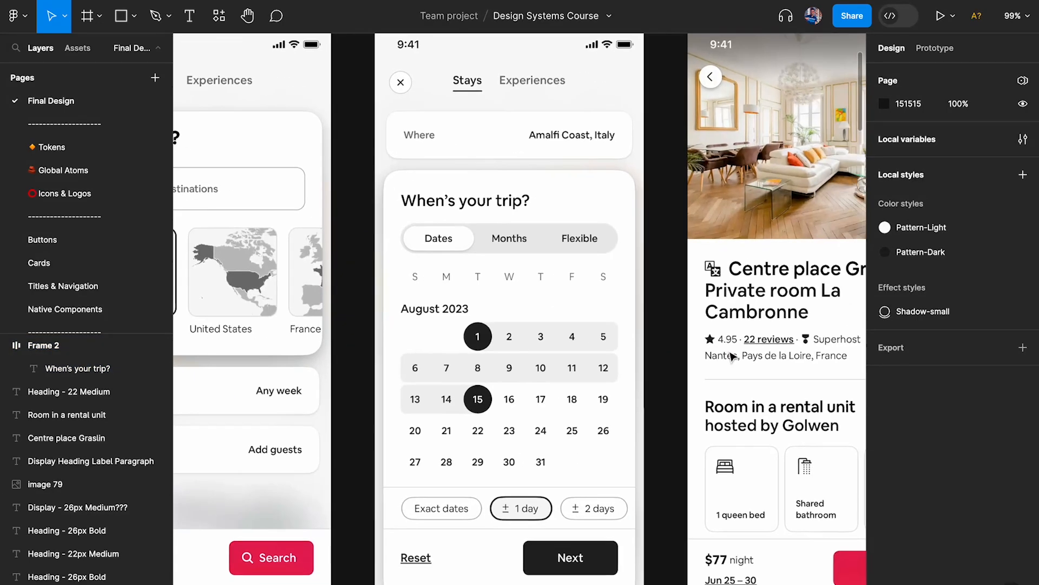
scroll(733, 358, right, 1)
scroll(733, 357, right, 1)
scroll(733, 357, down, 1)
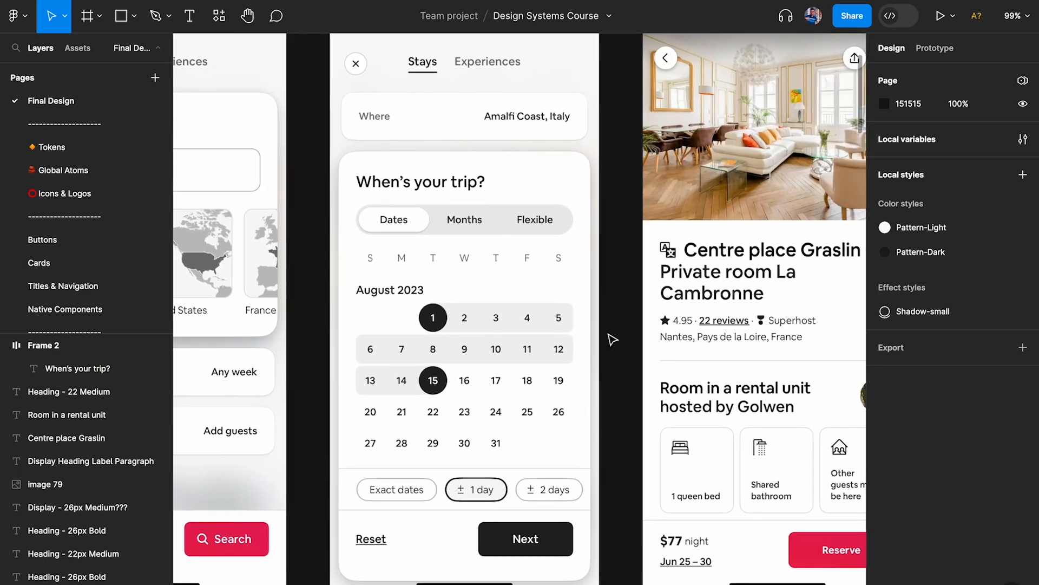
scroll(613, 340, down, 1)
scroll(612, 340, left, 4)
scroll(613, 340, up, 1)
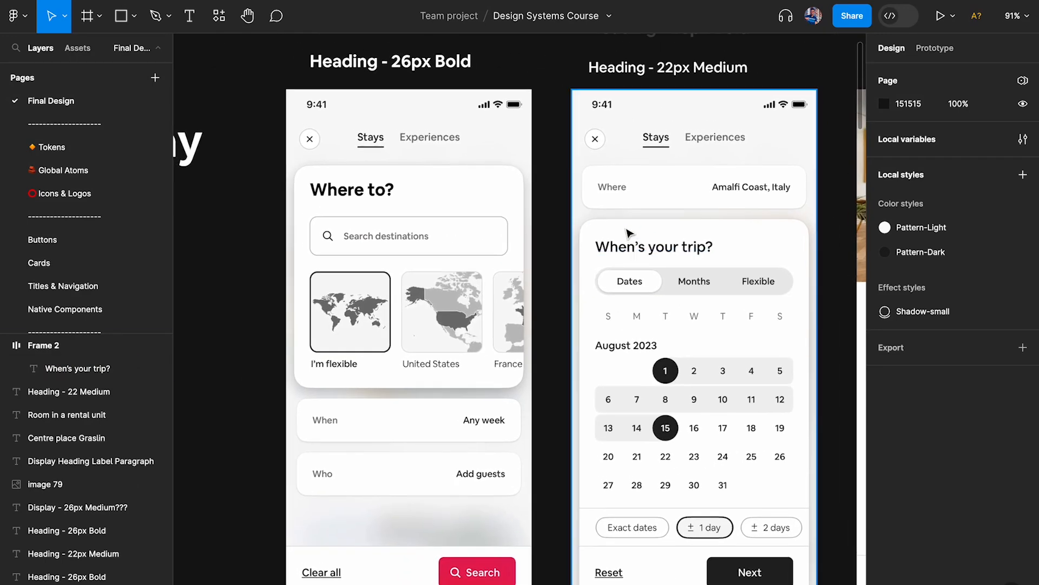
Step: Delete the text layer overlaid on the "Where to?" title in the destination search screen
click(628, 233)
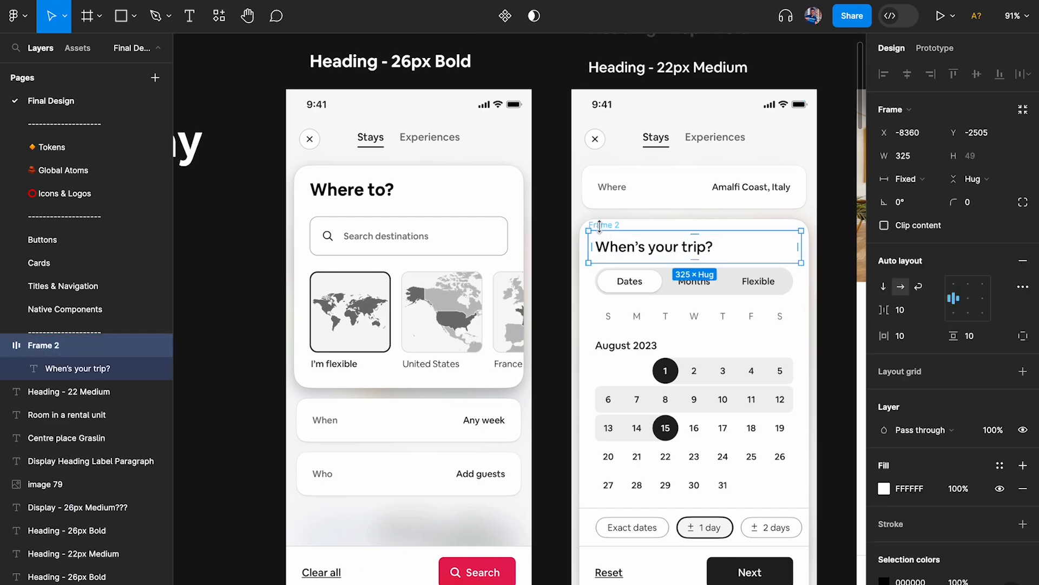
scroll(336, 214, up, 5)
scroll(336, 213, up, 1)
click(371, 168)
key(Delete)
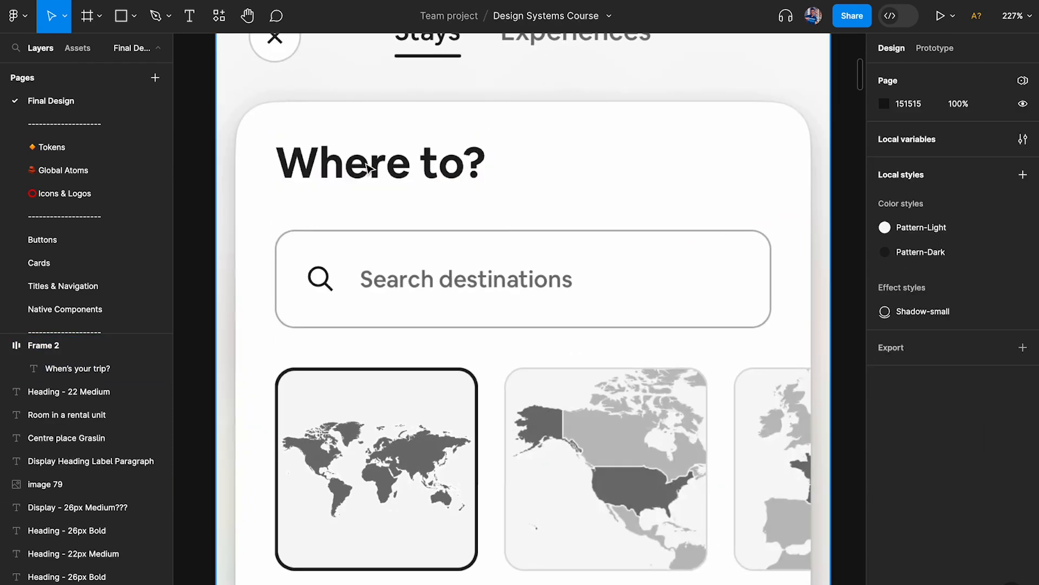
Step: Paste the white title frame onto the destination search screen and change its text to "Where to?"
key(ctrl+v)
double_click(394, 325)
text(whjer)
key(BackSpace)
key(BackSpace)
key(BackSpace)
key(BackSpace)
text(Where tro)
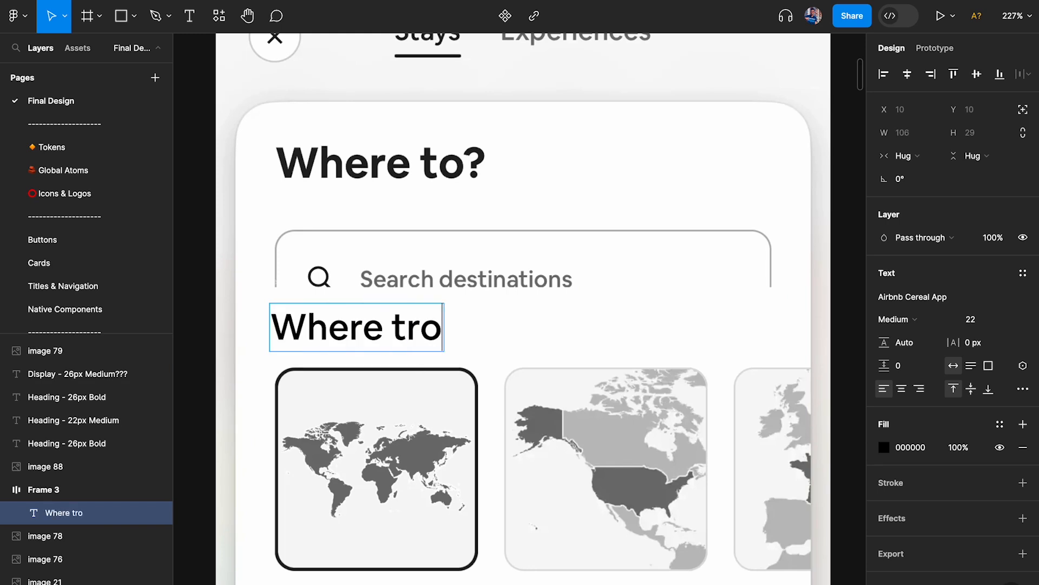
key(BackSpace)
key(BackSpace)
text(o?)
Step: Move the pasted "Where to?" frame up so it covers the screen's original title
scroll(391, 218, down, 3)
click(252, 209)
click(251, 208)
click(332, 297)
click(294, 263)
drag(293, 263, 299, 213)
key(ctrl+z)
drag(306, 265, 301, 135)
scroll(301, 135, down, 5)
click(538, 394)
click(501, 229)
drag(501, 230, 316, 229)
drag(563, 160, 533, 357)
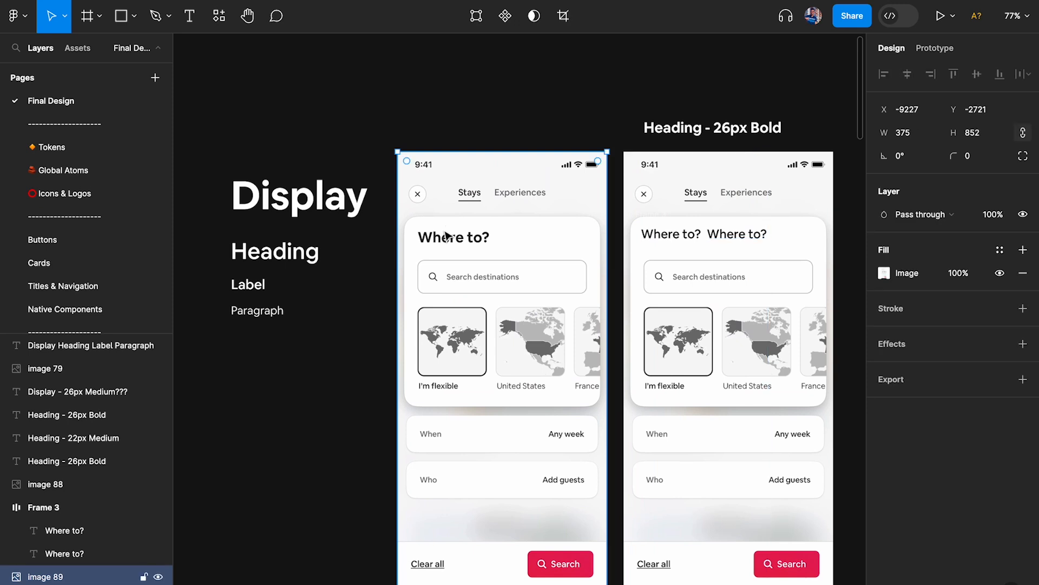
key(ctrl+z)
key(ctrl+z)
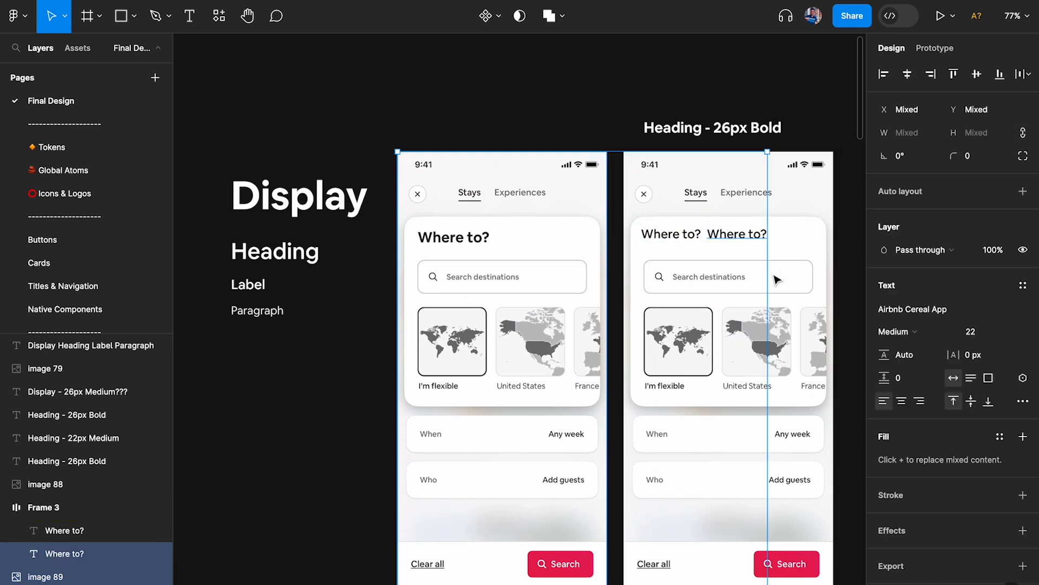
Step: Duplicate the destination search screen just left of the original and delete the overlaid title frame from the copy
click(649, 213)
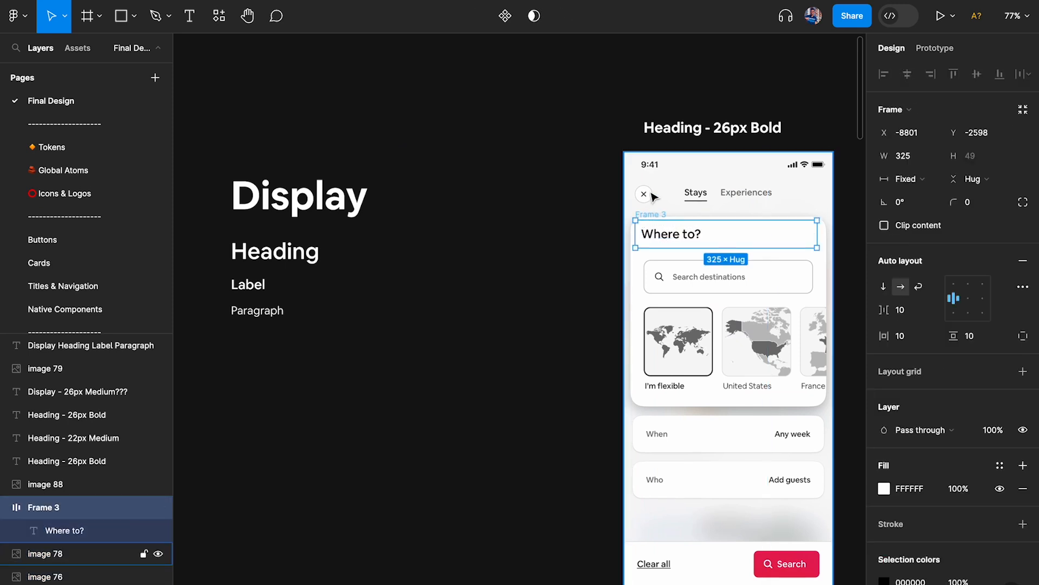
shift+click(651, 195)
drag(746, 181, 514, 195)
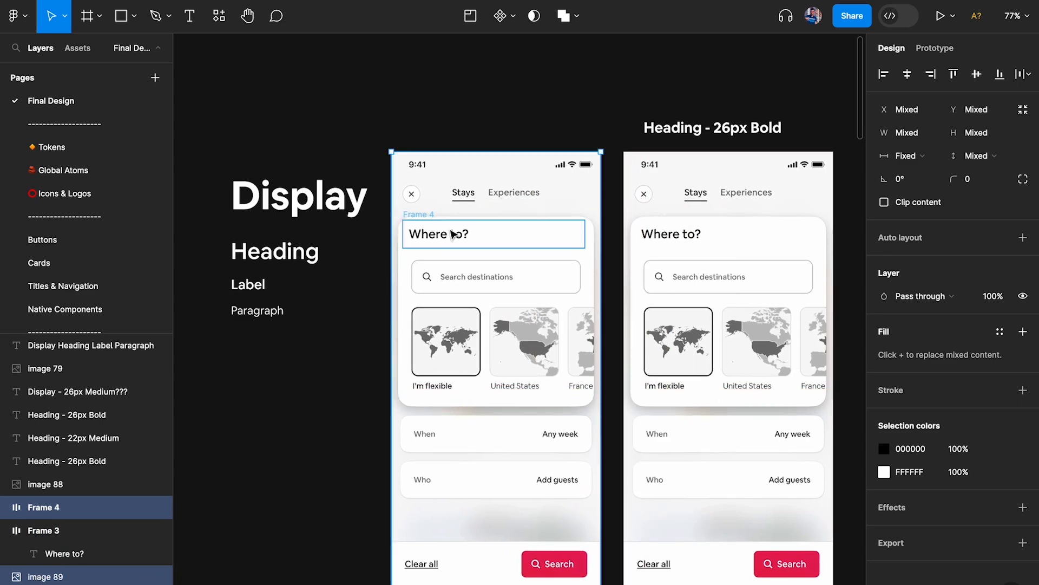
click(420, 214)
key(Delete)
Step: Nudge the overlaid "Where to?" frame down to line up with the bold title on the duplicated screen
key(ctrl+backslash)
scroll(531, 185, right, 1)
scroll(532, 184, down, 3)
scroll(532, 184, up, 3)
scroll(532, 184, up, 1)
scroll(532, 185, right, 1)
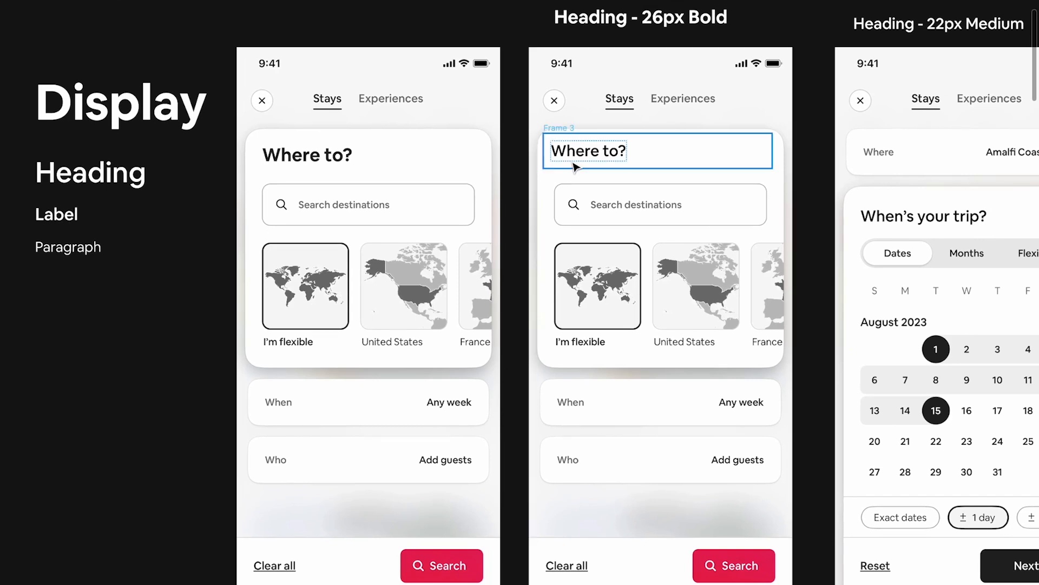
click(561, 127)
key(Down)
key(Down)
key(Down)
key(Down)
key(Down)
key(Down)
key(Down)
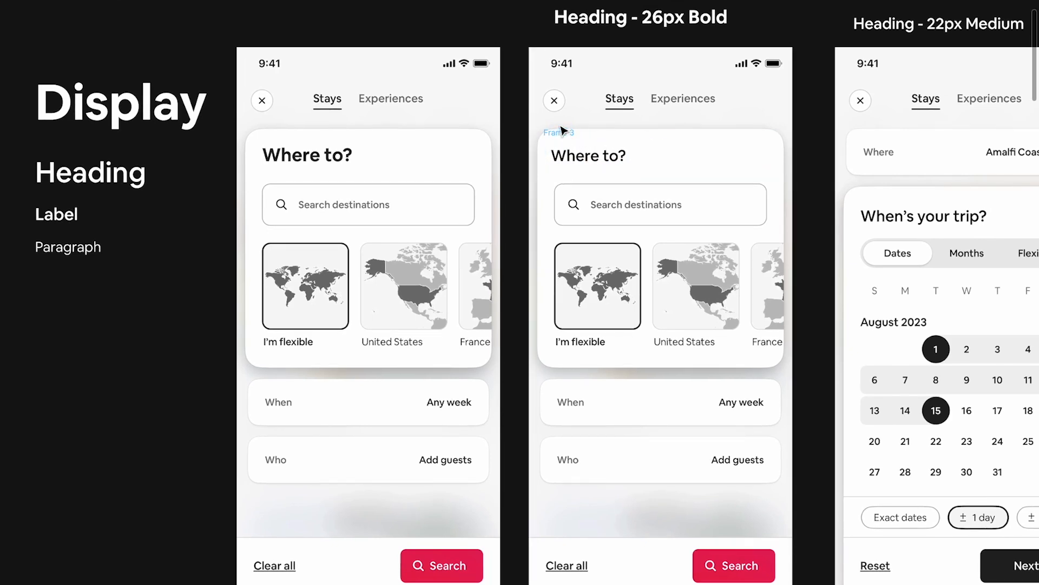
click(157, 315)
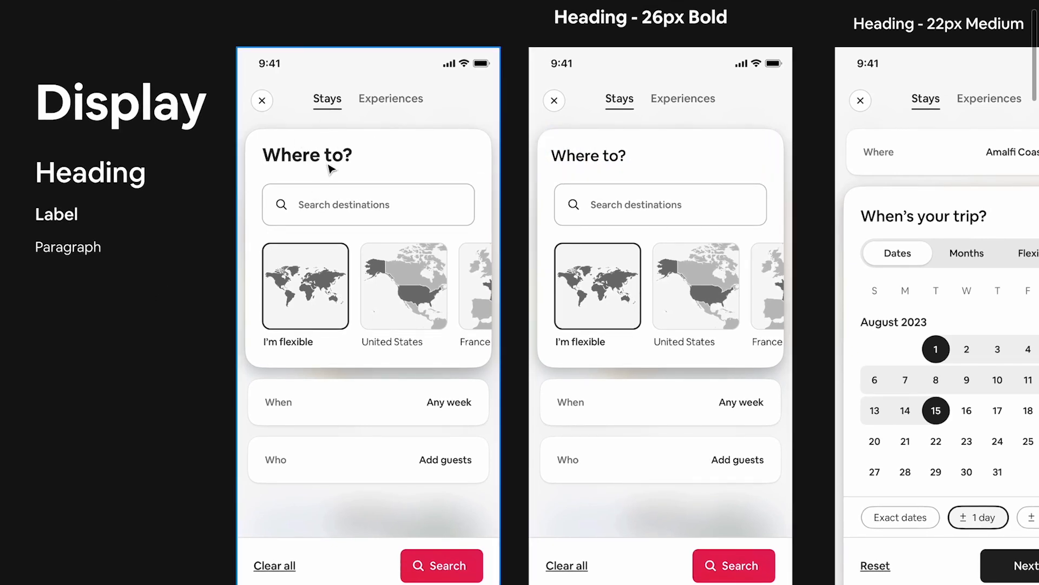
click(568, 128)
click(559, 133)
click(532, 335)
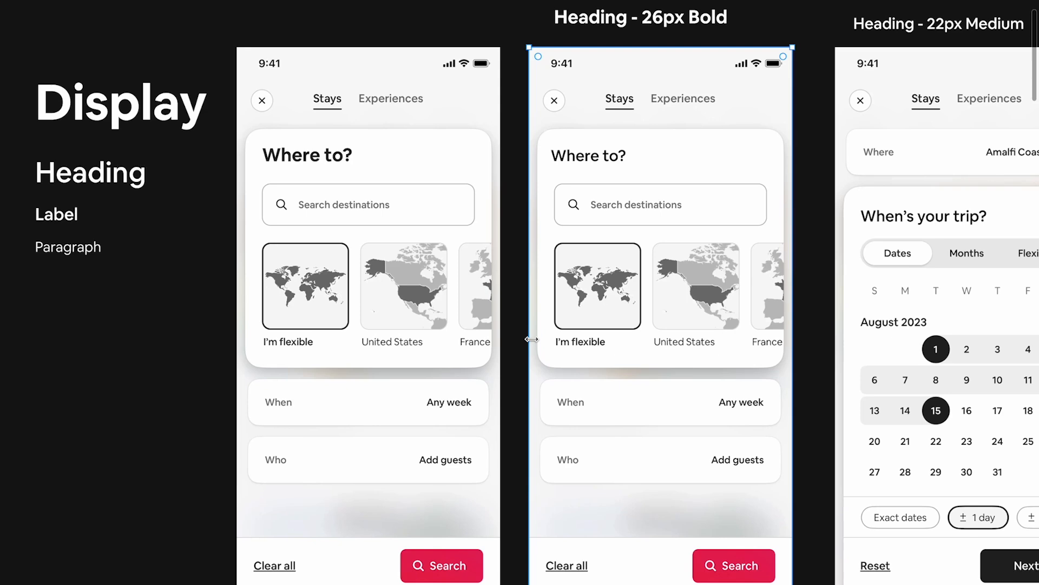
Step: Compare the listing title and its 26px Medium and 22 Medium labels with the "When's your trip?" title
scroll(531, 339, right, 10)
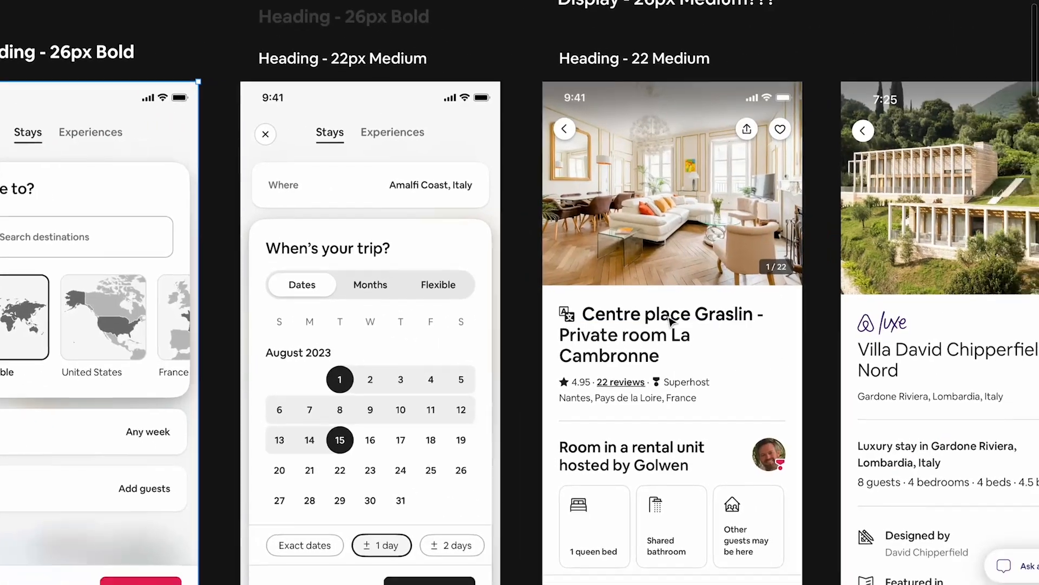
scroll(660, 314, right, 2)
click(649, 308)
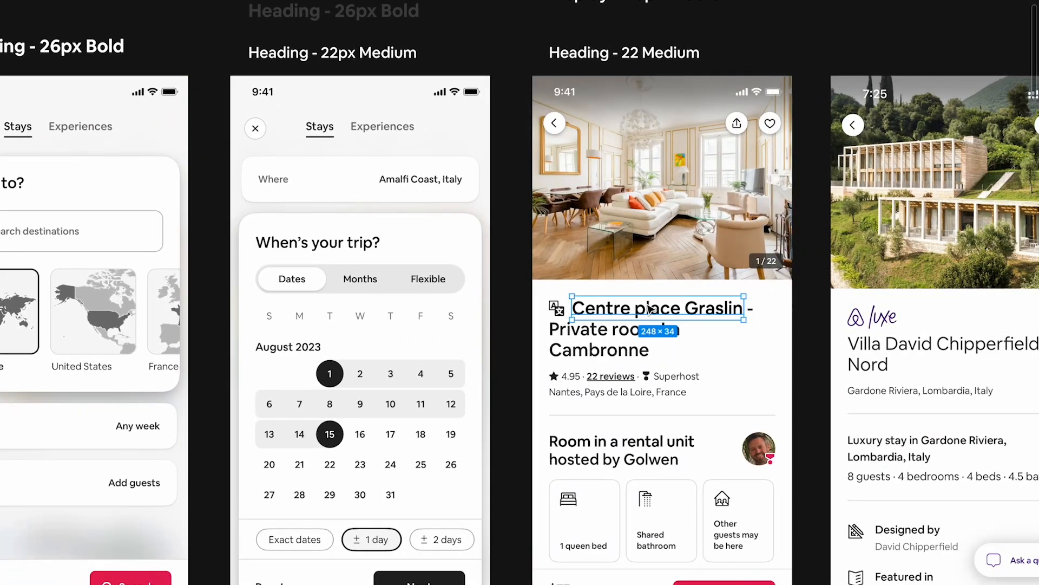
scroll(666, 162, up, 3)
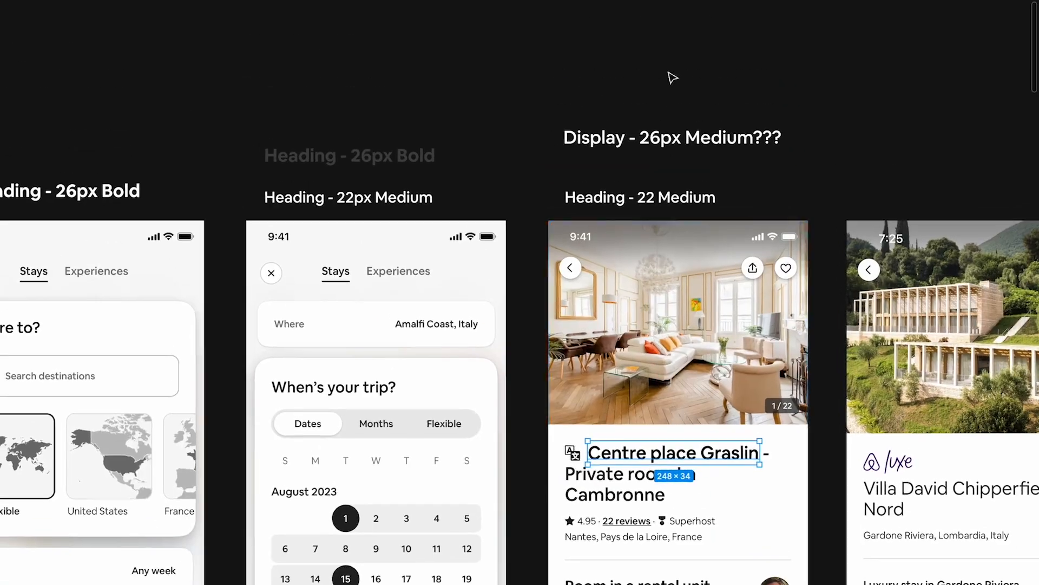
click(654, 140)
scroll(650, 141, up, 2)
double_click(645, 142)
drag(642, 140, 678, 143)
scroll(680, 144, down, 6)
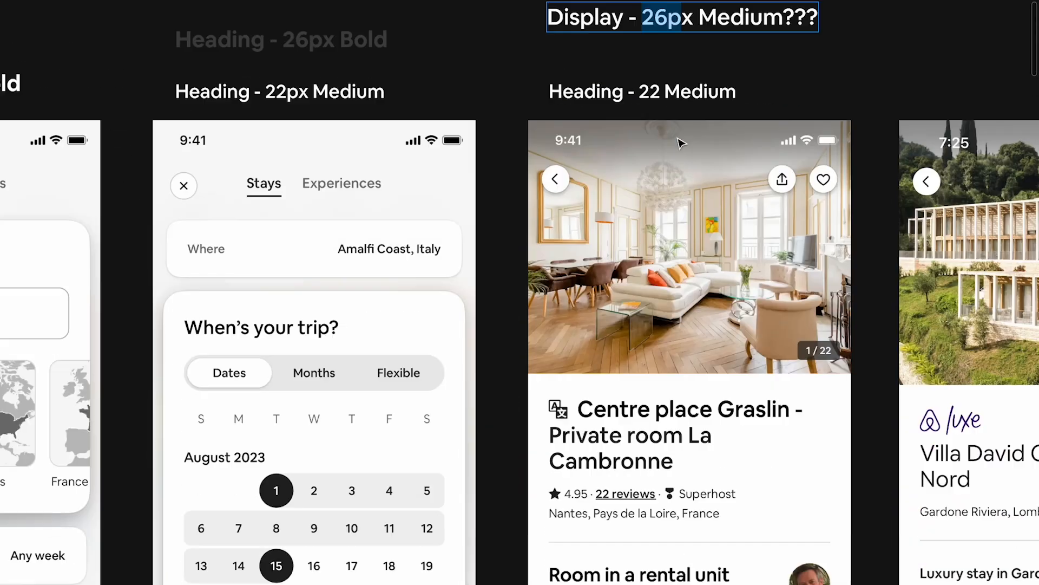
scroll(641, 217, up, 6)
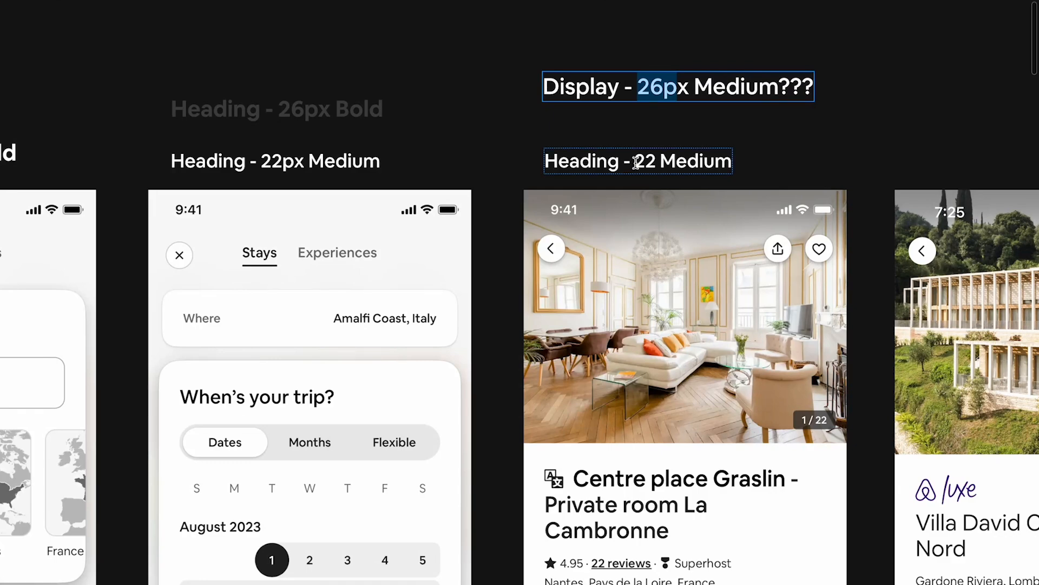
click(547, 161)
key(Return)
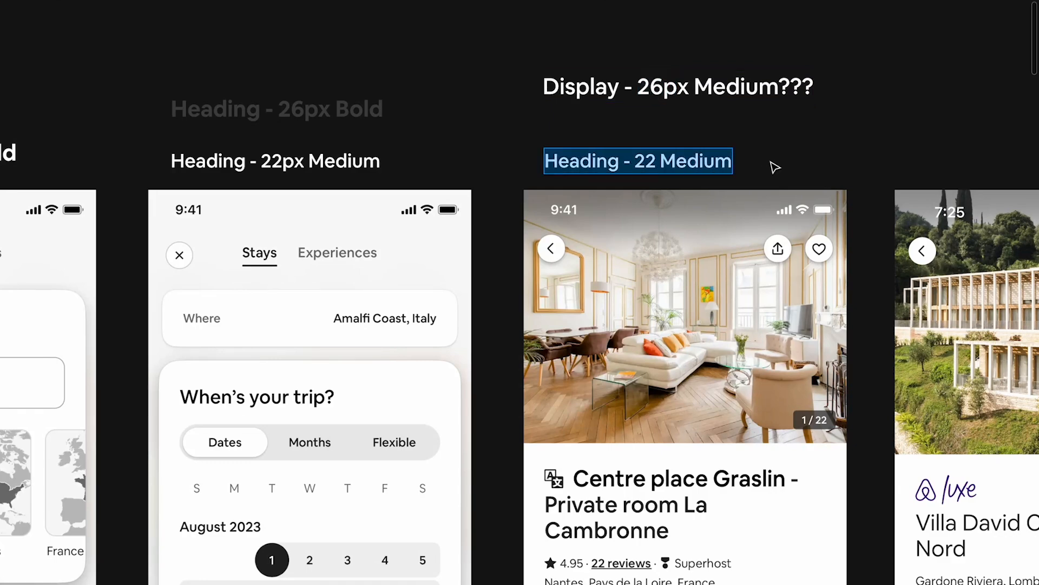
scroll(775, 167, down, 5)
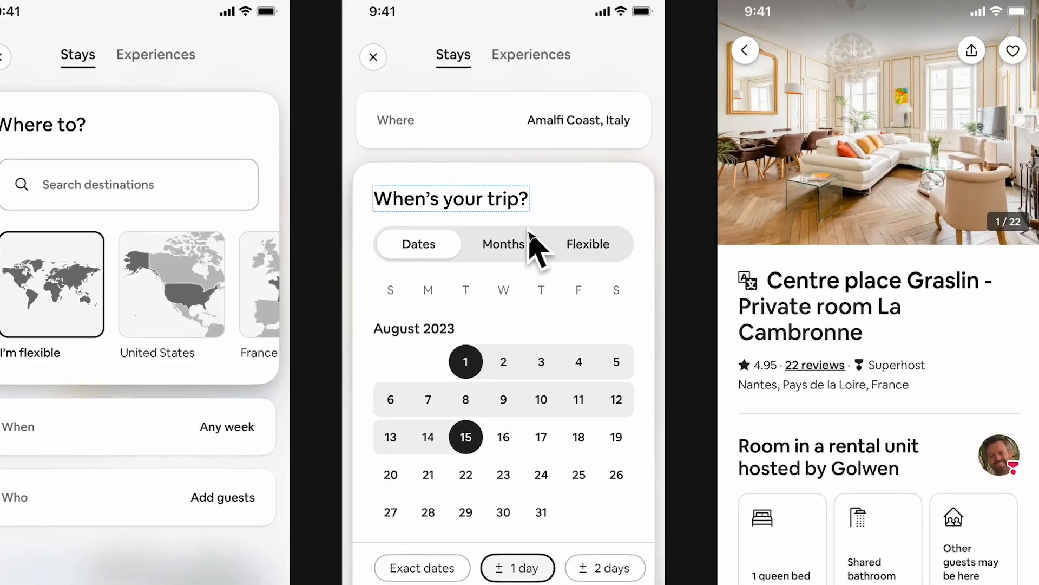
scroll(531, 236, up, 2)
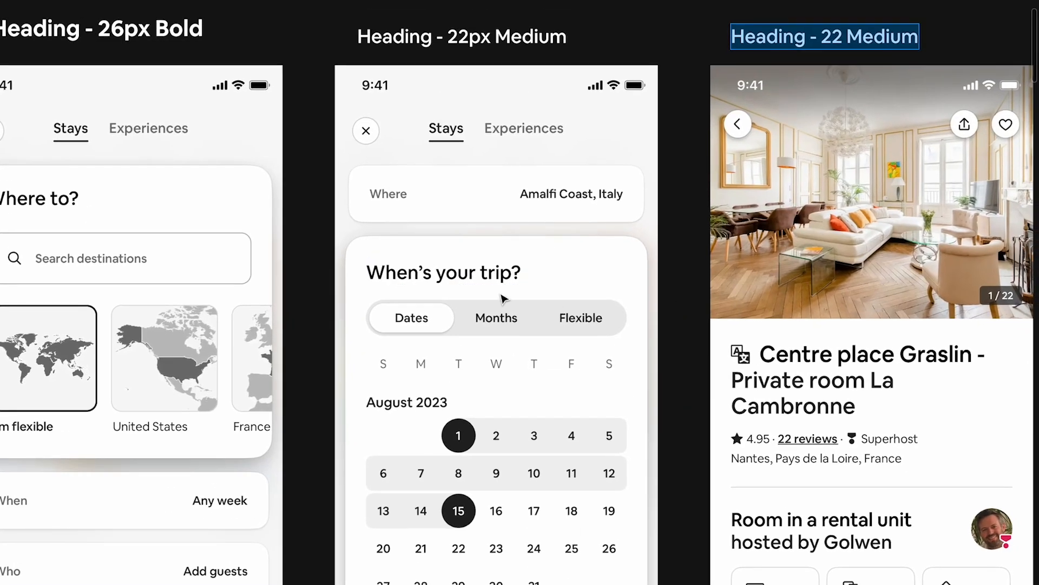
scroll(494, 209, up, 4)
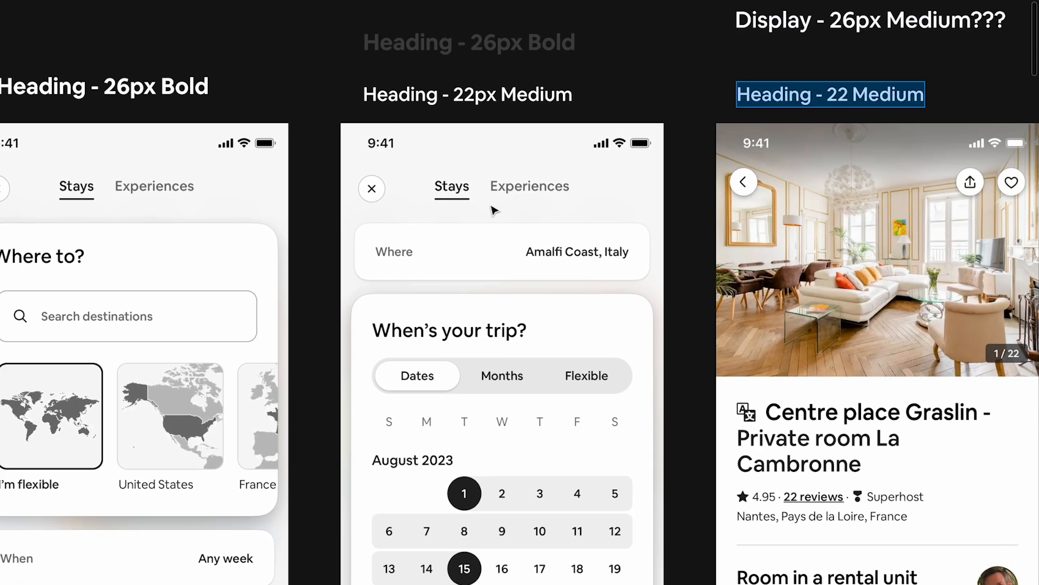
Step: Move the faded "Heading - 26px Bold" label higher above the date picker screen
click(533, 129)
double_click(494, 116)
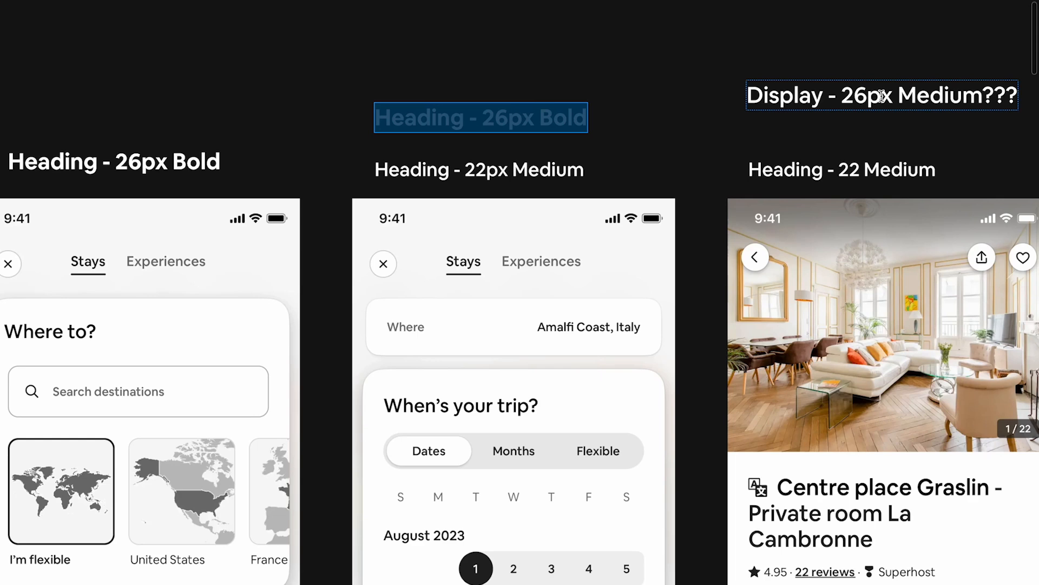
drag(753, 96, 998, 97)
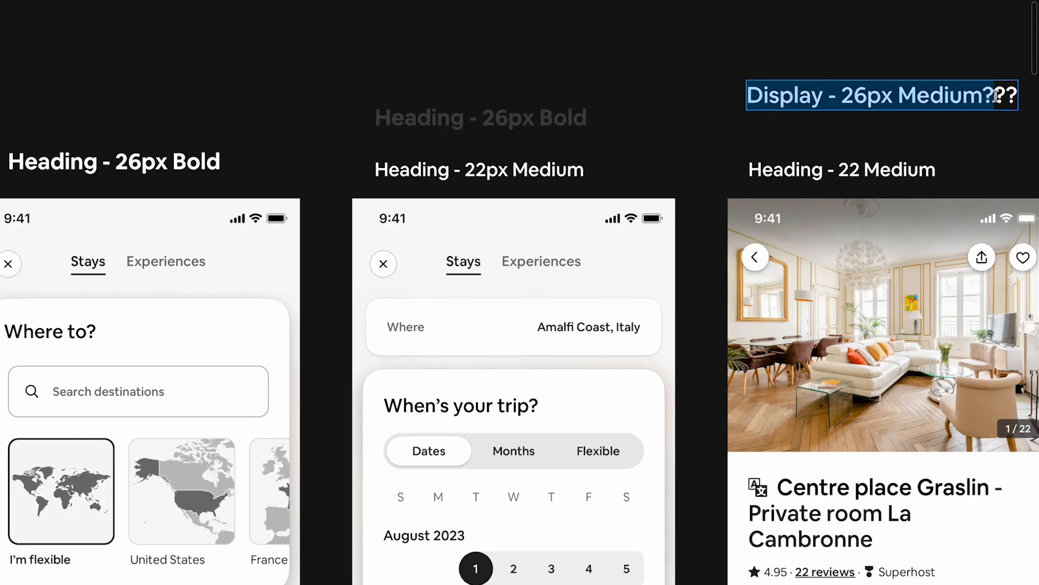
click(901, 100)
click(563, 113)
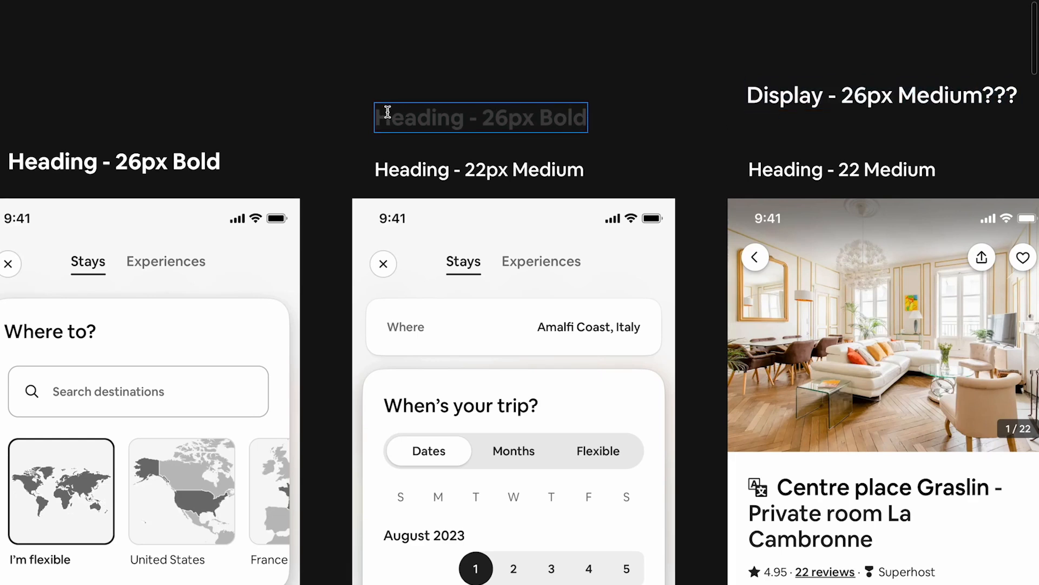
drag(388, 112, 645, 119)
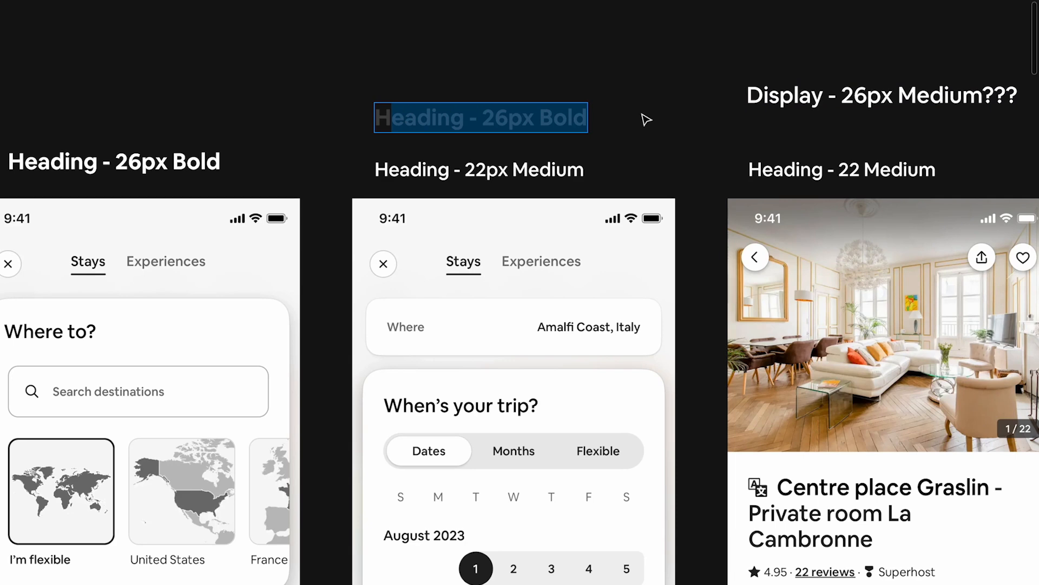
key(Escape)
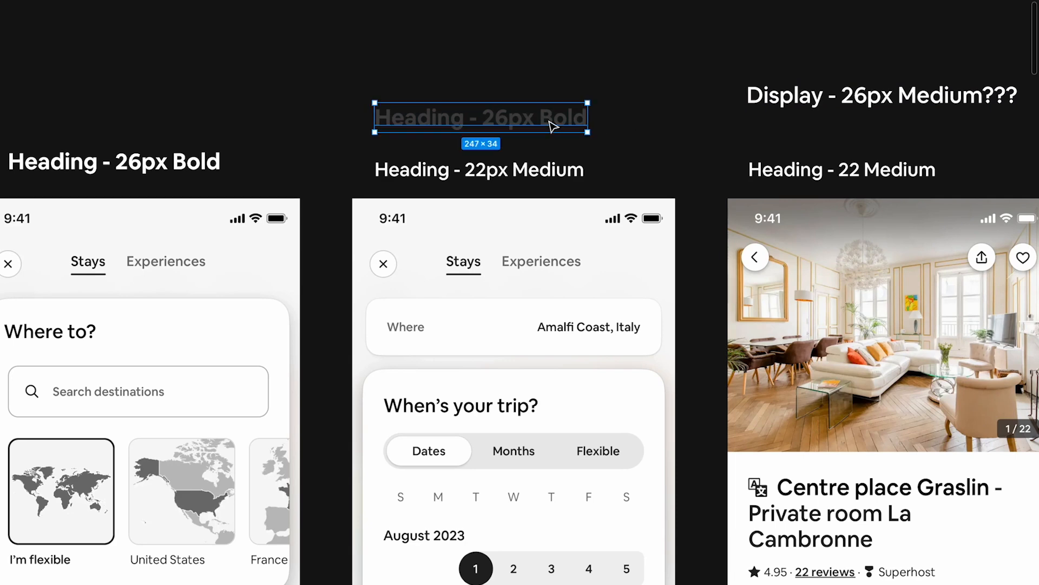
drag(552, 125, 552, 81)
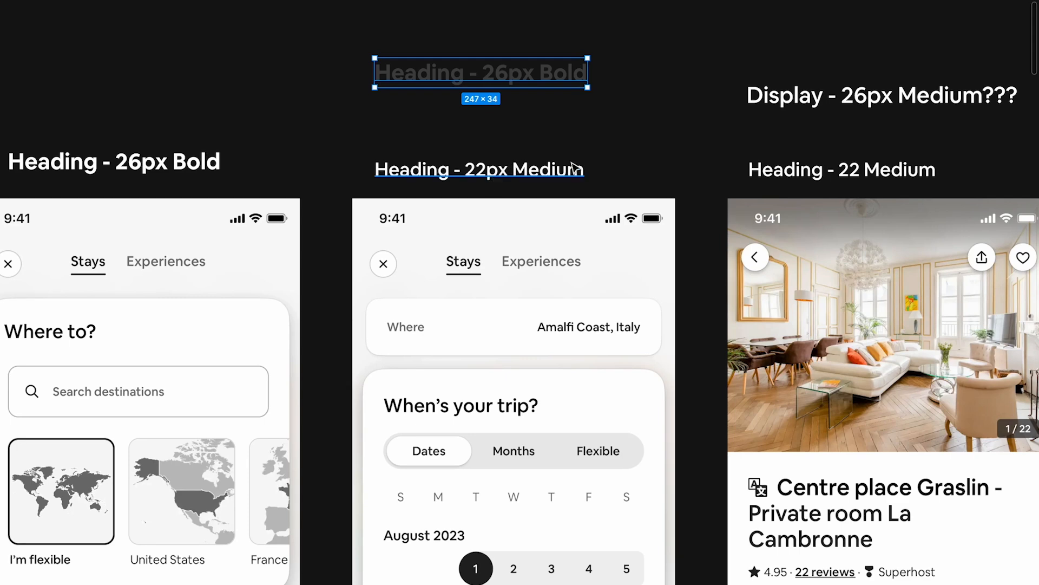
Step: Change the label directly above the date picker screen to "Heading - 26px Medium"
double_click(488, 175)
click(484, 171)
key(BackSpace)
text(6)
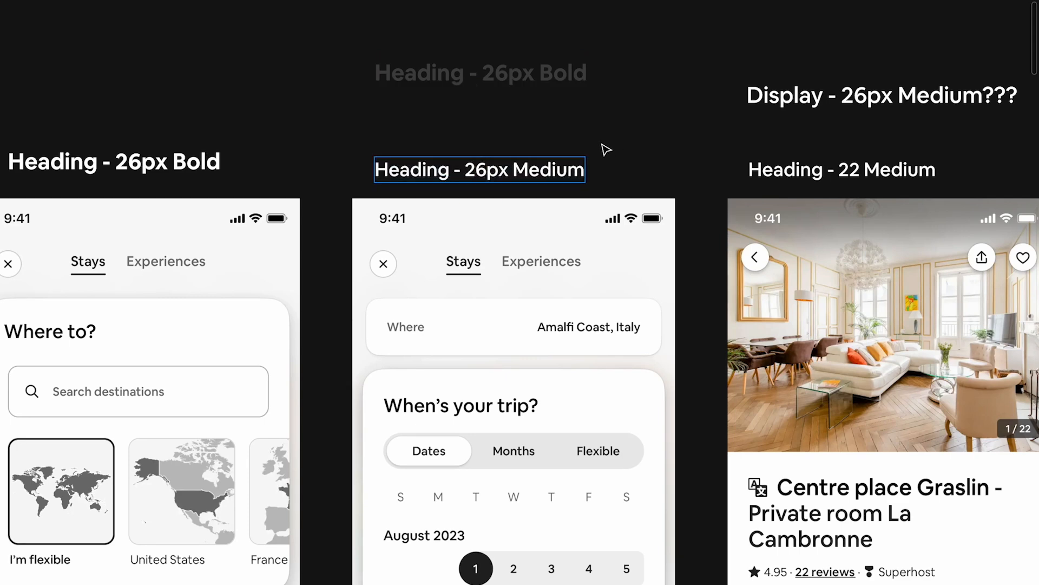
key(Escape)
Step: Set the "Heading - 26px Medium" label's font size to 26 and shift it up slightly above the date picker screen
key(ctrl+backslash)
click(984, 301)
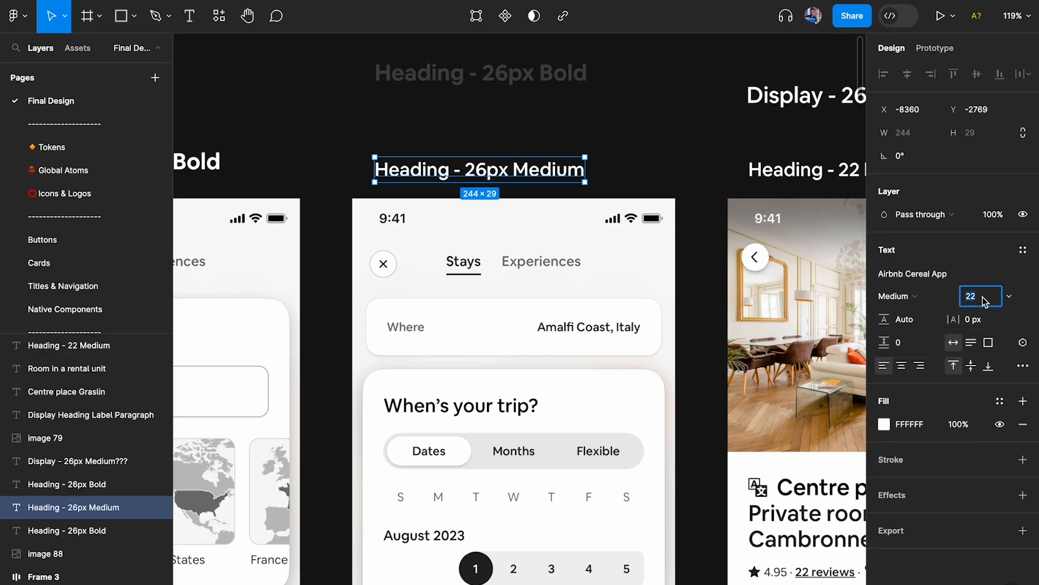
text(26)
key(Return)
key(Escape)
drag(560, 177, 558, 169)
key(ctrl+backslash)
Step: Remove the frame overlaid on the "When's your trip?" title to uncover the original heading
click(537, 71)
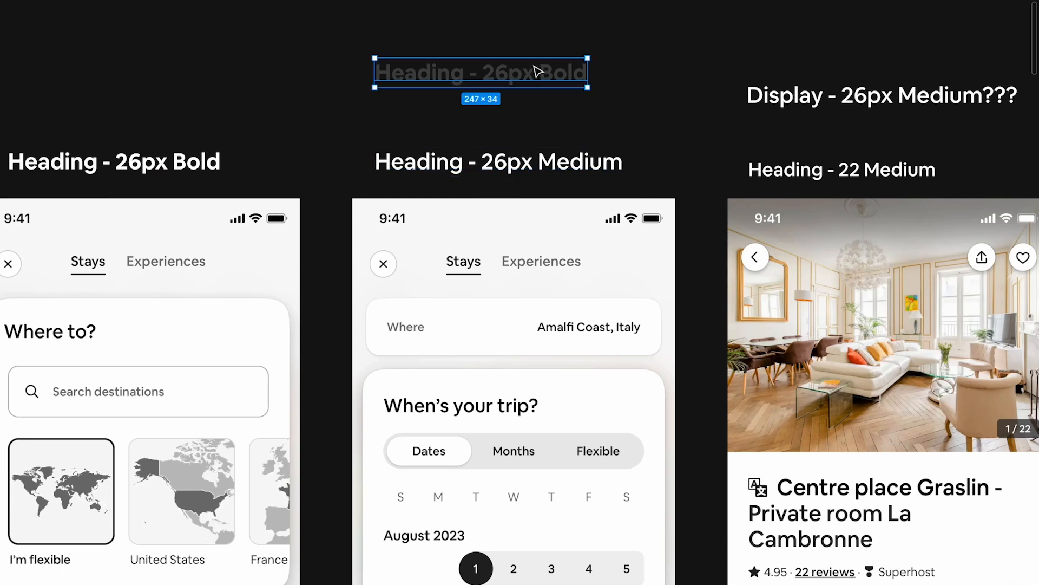
key(ctrl+alt+c)
click(444, 406)
key(ctrl+alt+v)
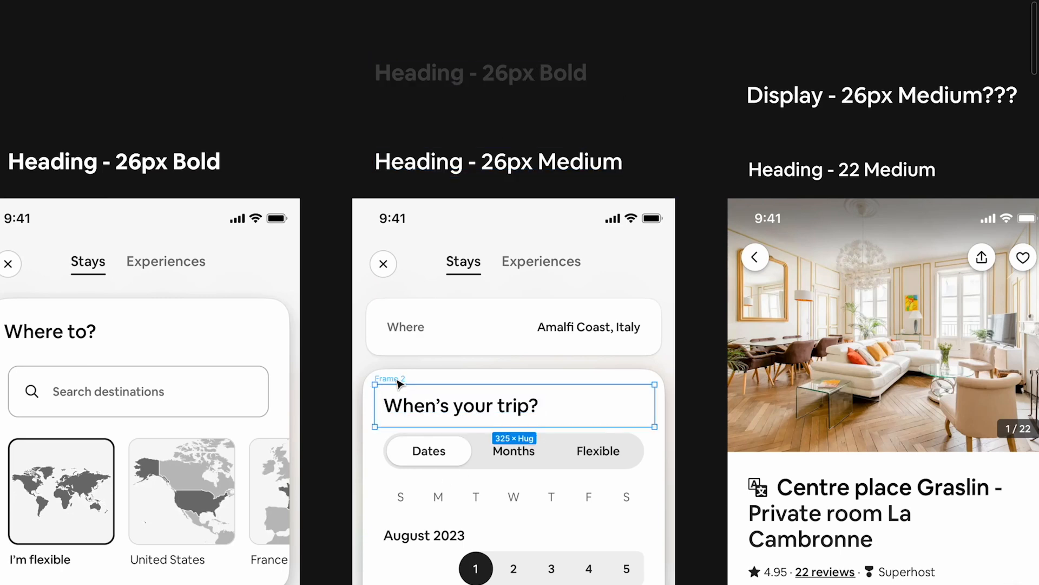
key(Escape)
scroll(504, 406, right, 3)
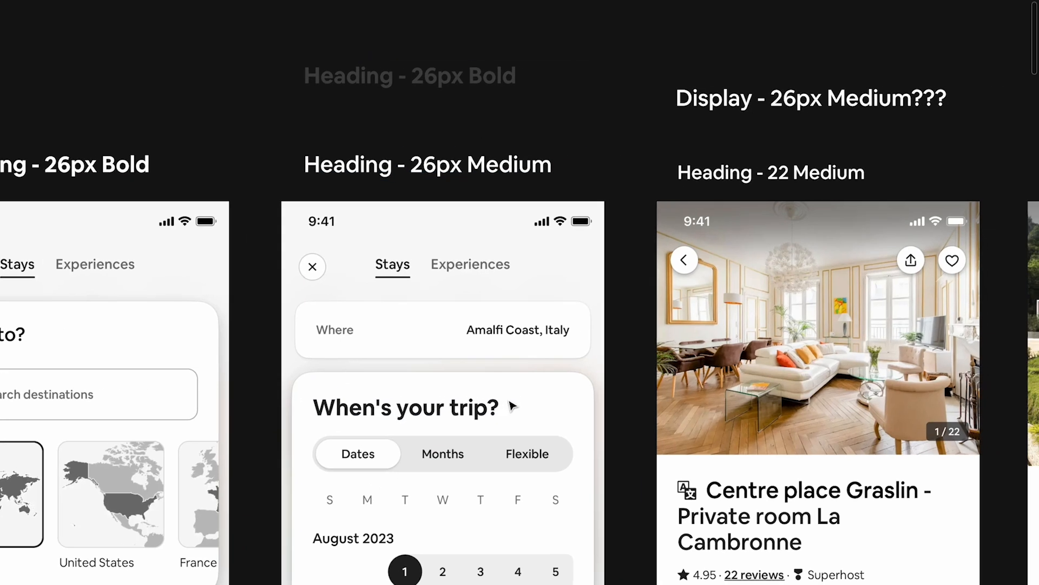
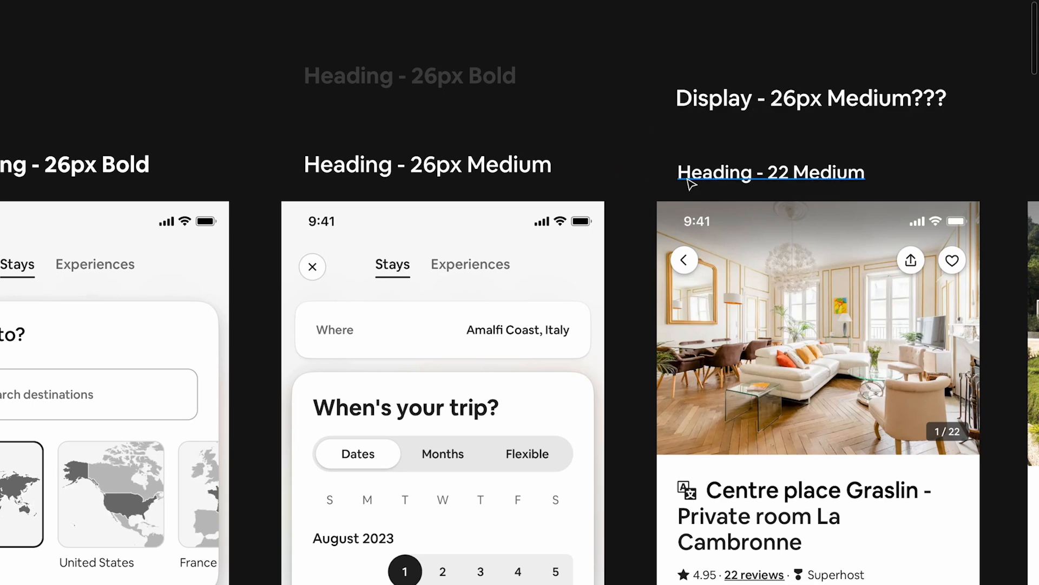
Step: Delete the faded "Heading - 26px Bold" label above the date picker screen
drag(698, 180, 714, 172)
click(706, 101)
scroll(709, 105, up, 2)
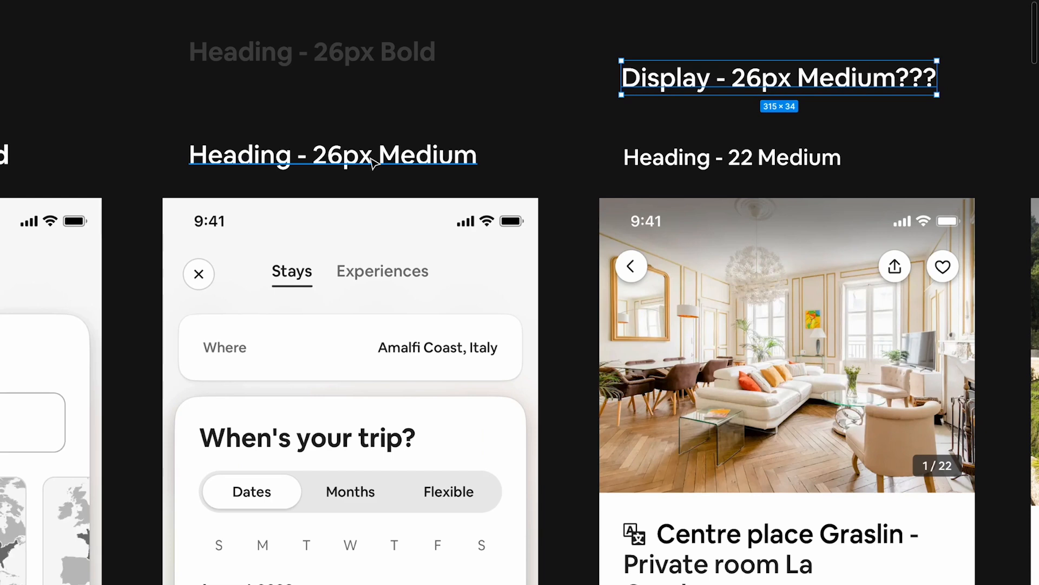
click(333, 157)
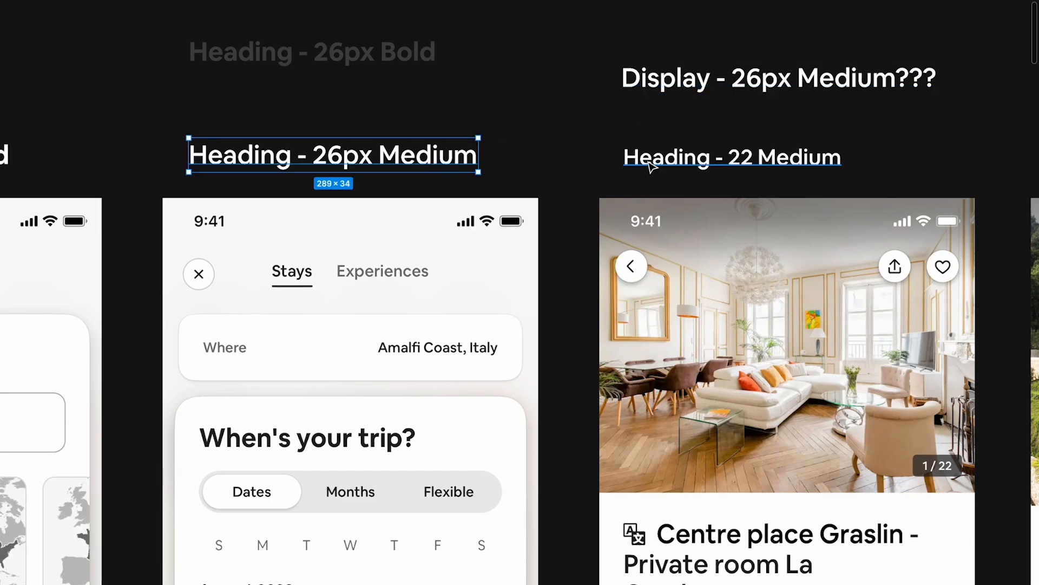
shift+click(651, 165)
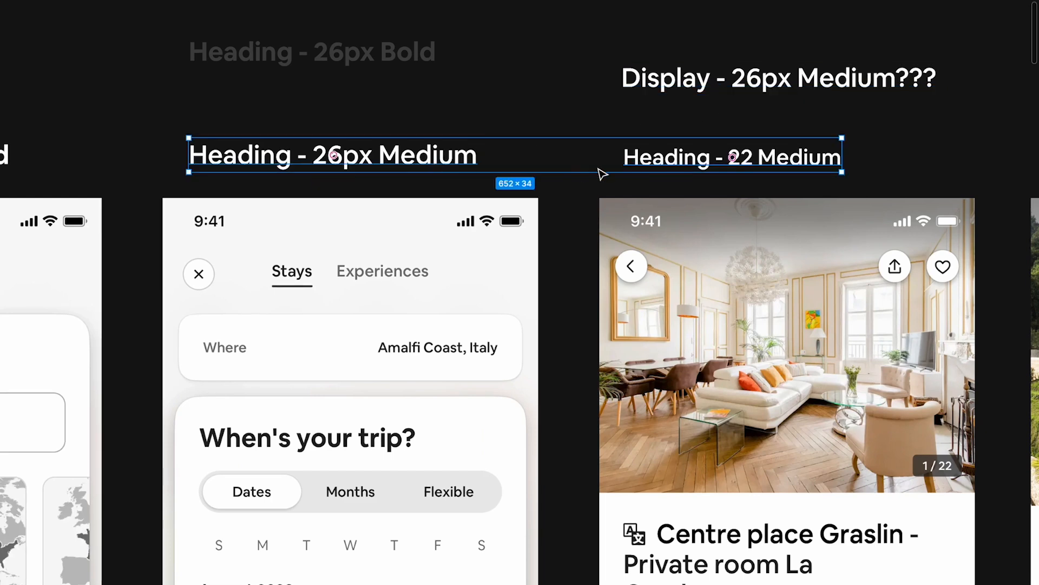
click(667, 90)
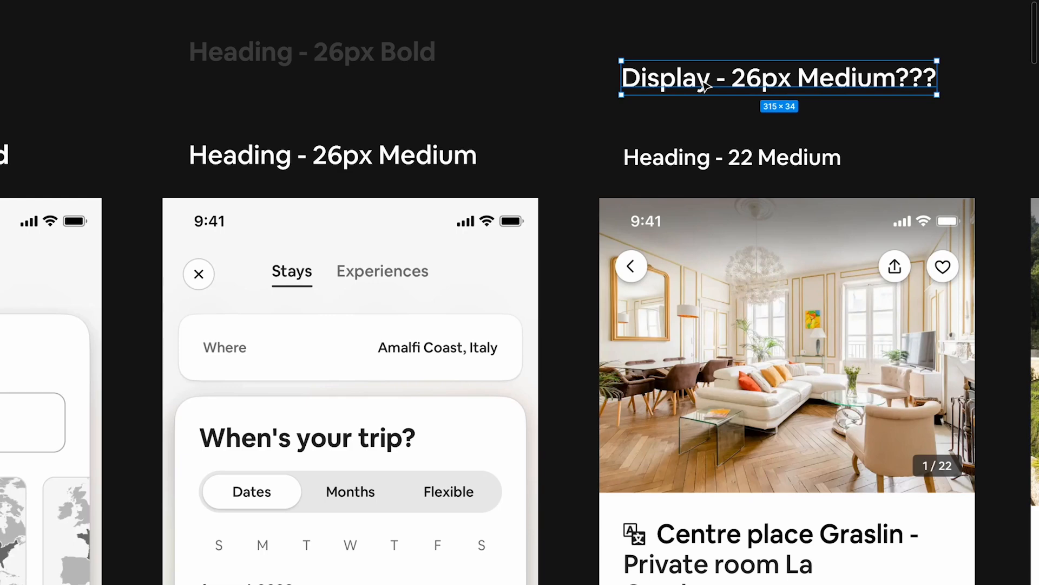
click(379, 51)
key(Delete)
scroll(379, 49, down, 2)
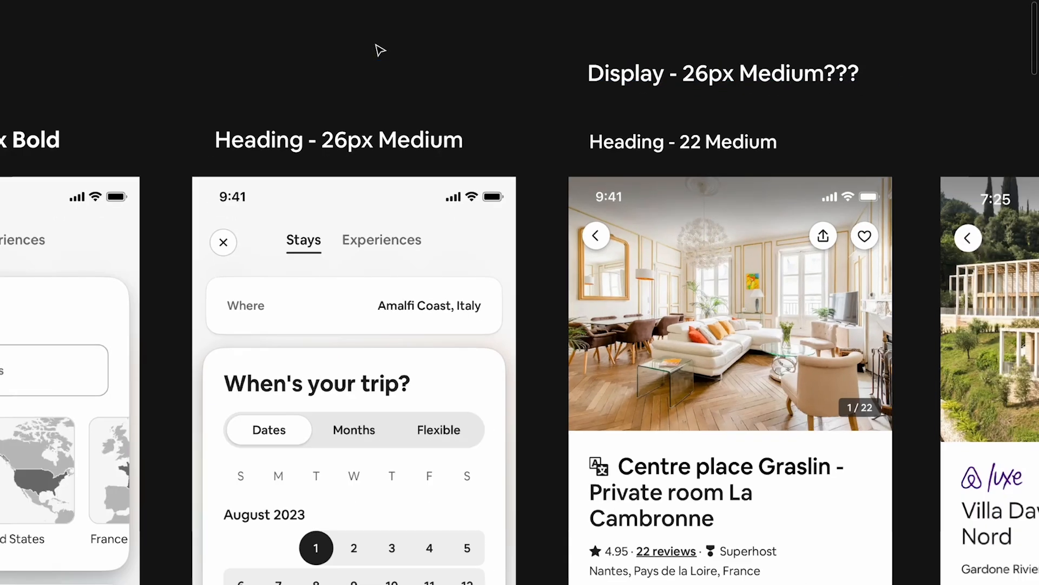
Step: Replace the bold label above the "Where to?" screen with a copy of the "Heading - 26px Medium" label
scroll(335, 92, left, 5)
click(269, 153)
key(Delete)
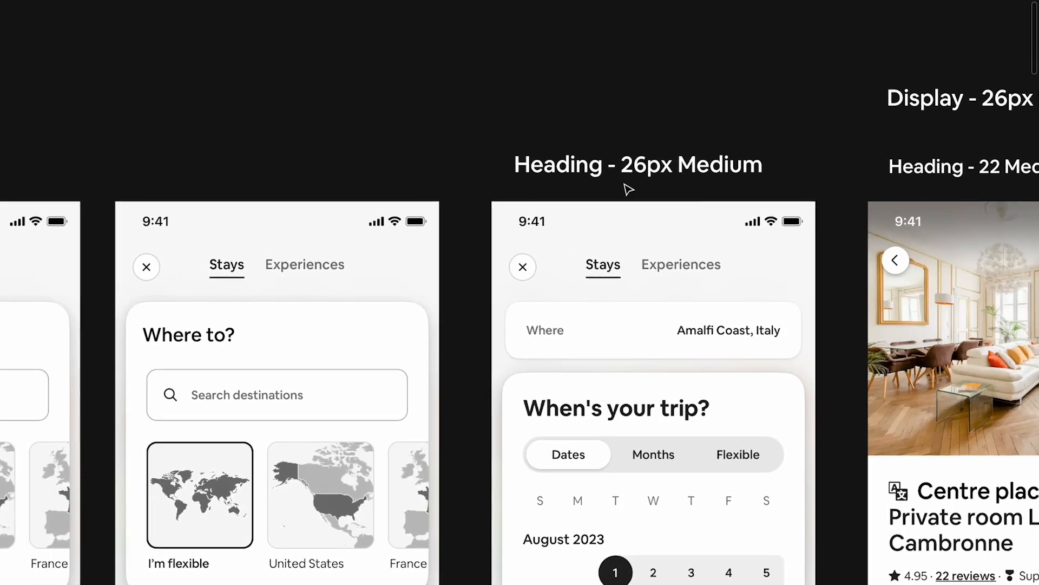
drag(578, 168, 261, 169)
scroll(261, 169, down, 2)
scroll(244, 179, left, 4)
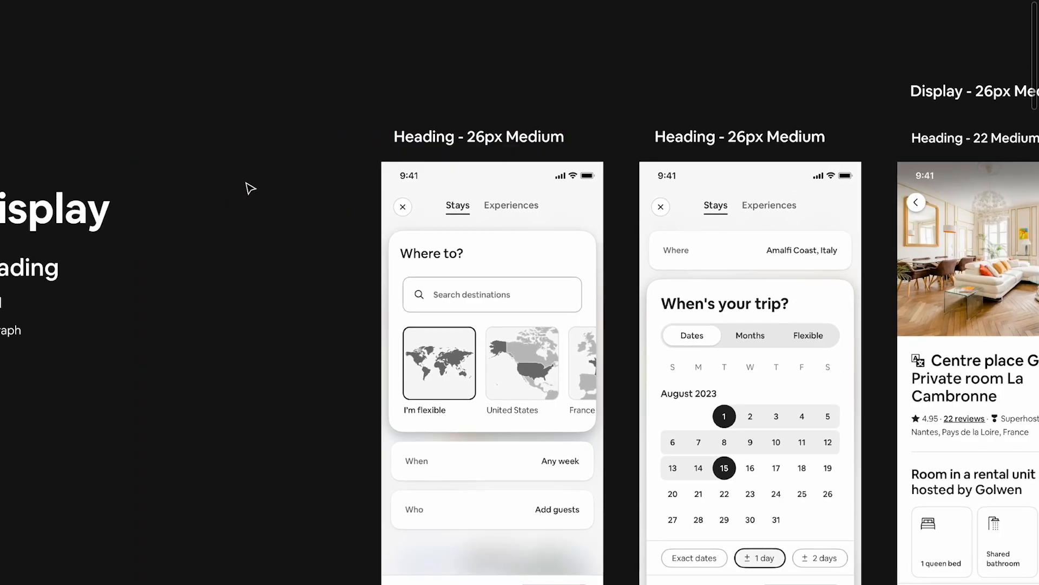
Step: Move the Display, Heading, Label, Paragraph text list left, farther from the "Where to?" screen
scroll(413, 236, right, 5)
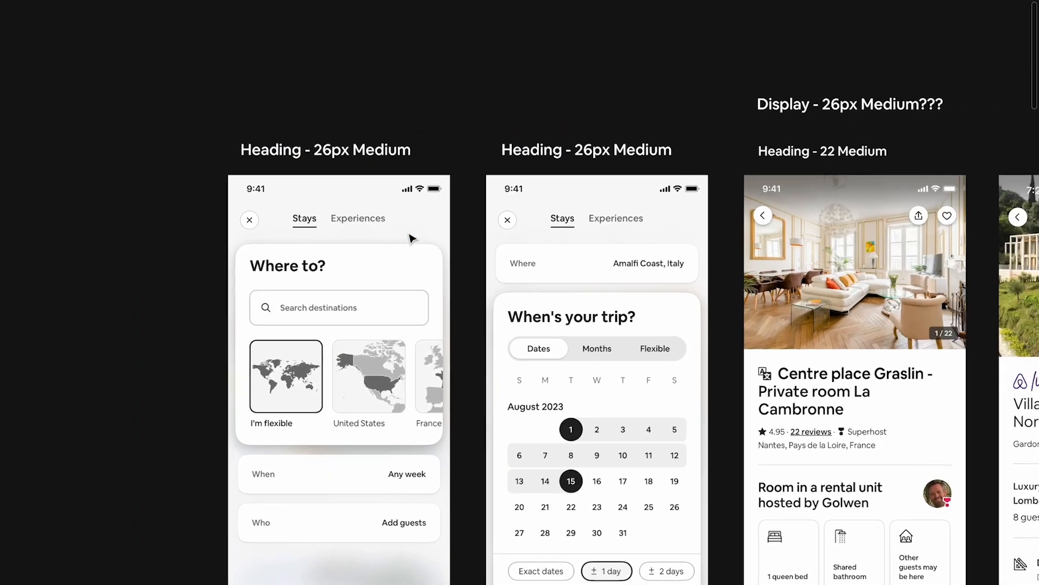
scroll(515, 251, right, 2)
scroll(515, 252, down, 3)
scroll(515, 252, left, 7)
drag(196, 157, 350, 352)
drag(307, 194, 176, 195)
scroll(591, 141, up, 3)
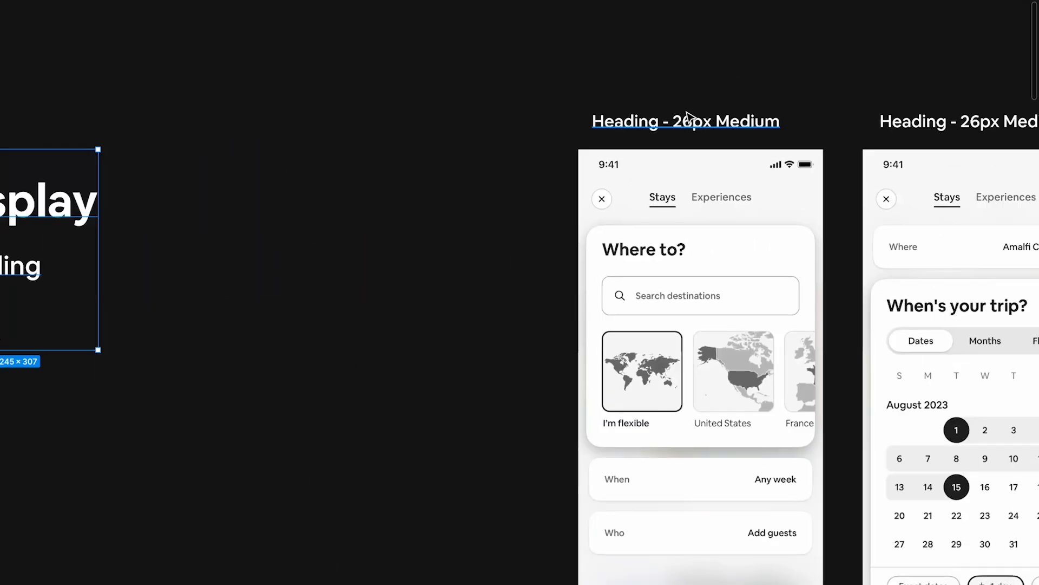
drag(687, 116, 288, 177)
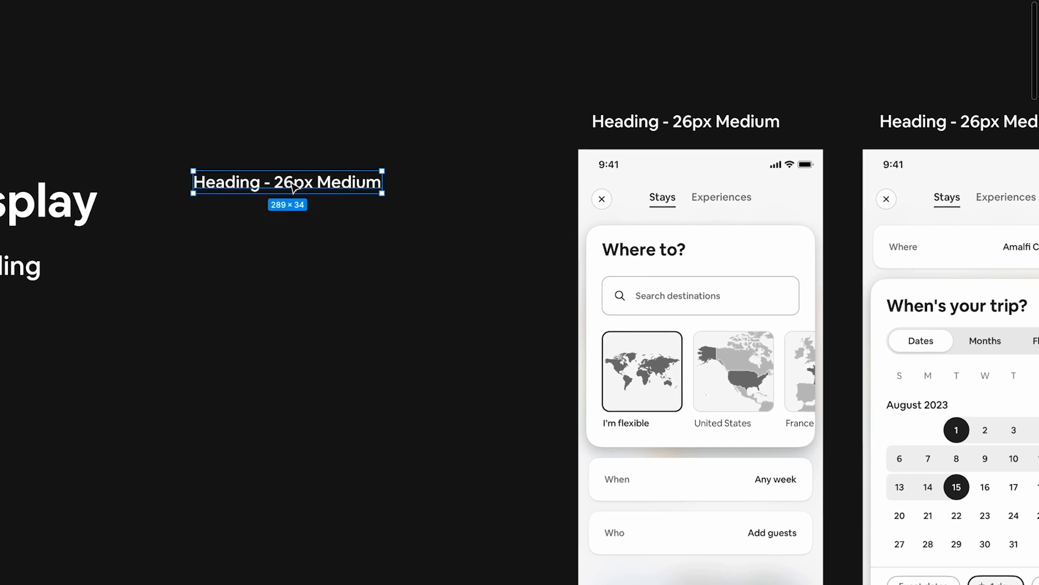
scroll(292, 185, down, 2)
key(Delete)
Step: Duplicate the Display, Heading, Label, Paragraph list beside the original and cut the copy down to "Display"
drag(92, 200, 288, 199)
double_click(251, 210)
drag(284, 316, 162, 253)
key(BackSpace)
key(BackSpace)
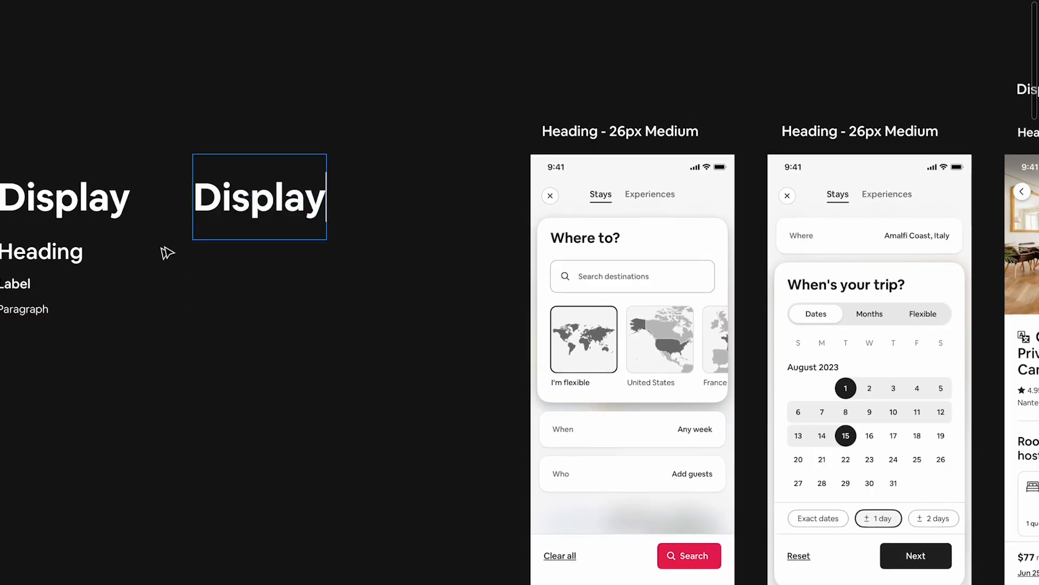
click(407, 155)
Step: Copy the "Display - 26px Medium???" label beneath the new Display title and remove its question marks
scroll(407, 154, down, 3)
click(414, 154)
drag(935, 111, 469, 198)
scroll(384, 234, up, 5)
double_click(199, 214)
key(BackSpace)
click(455, 192)
click(454, 191)
scroll(454, 191, down, 4)
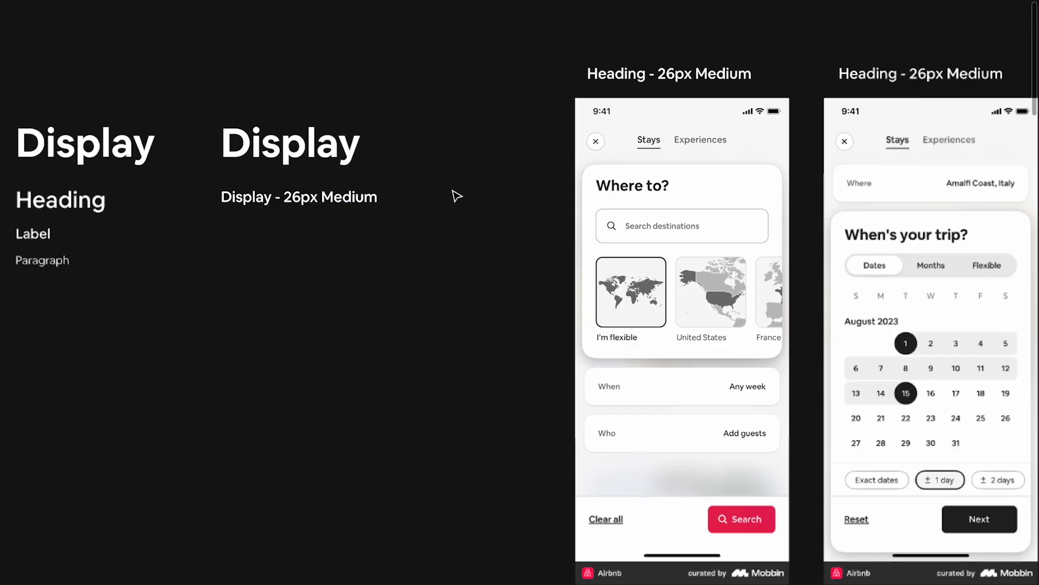
Step: Move the original Display, Heading, Label, Paragraph list farther left of the Display column
scroll(318, 190, up, 3)
scroll(315, 189, down, 4)
scroll(316, 189, left, 5)
drag(231, 106, 321, 249)
drag(328, 159, 81, 159)
Step: Duplicate the Display title to its right and change the copy's text to "Heading"
drag(395, 79, 506, 258)
drag(496, 144, 550, 145)
click(441, 131)
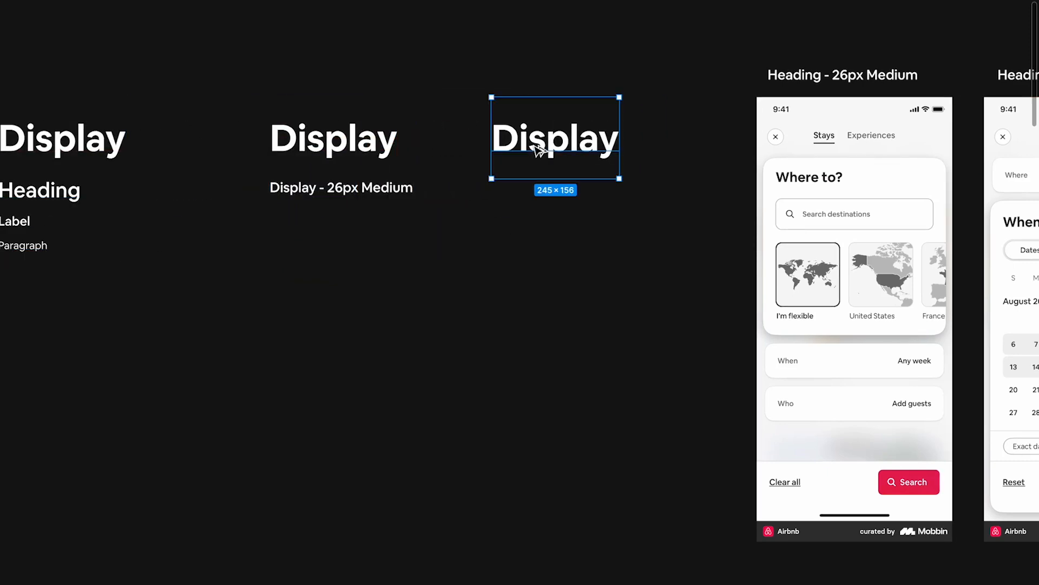
double_click(522, 145)
text(Heading)
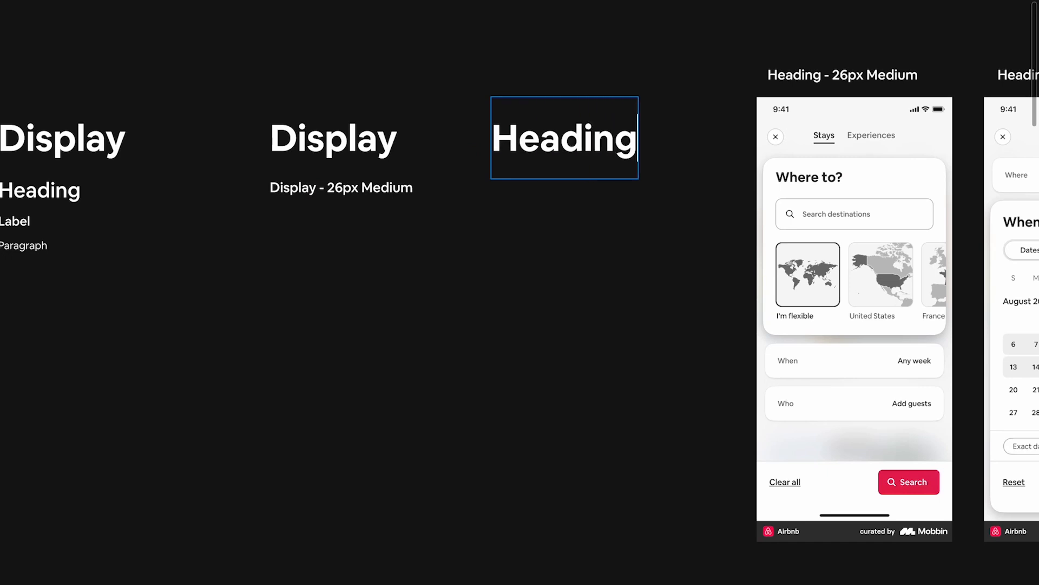
click(497, 254)
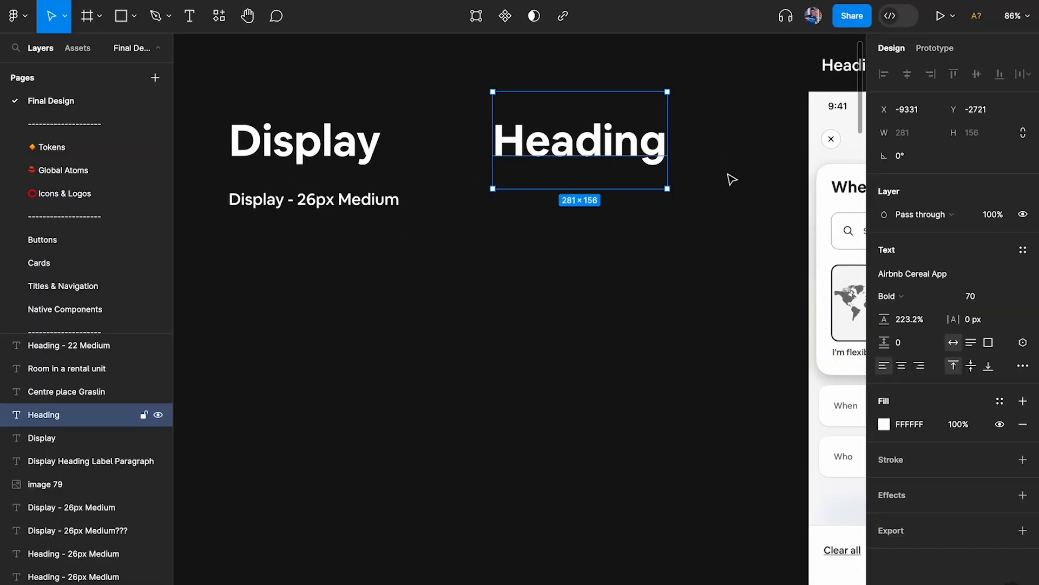
Step: Set the Heading title's font size to 50 and move it down level with the Display title
text(50)
key(Return)
click(753, 280)
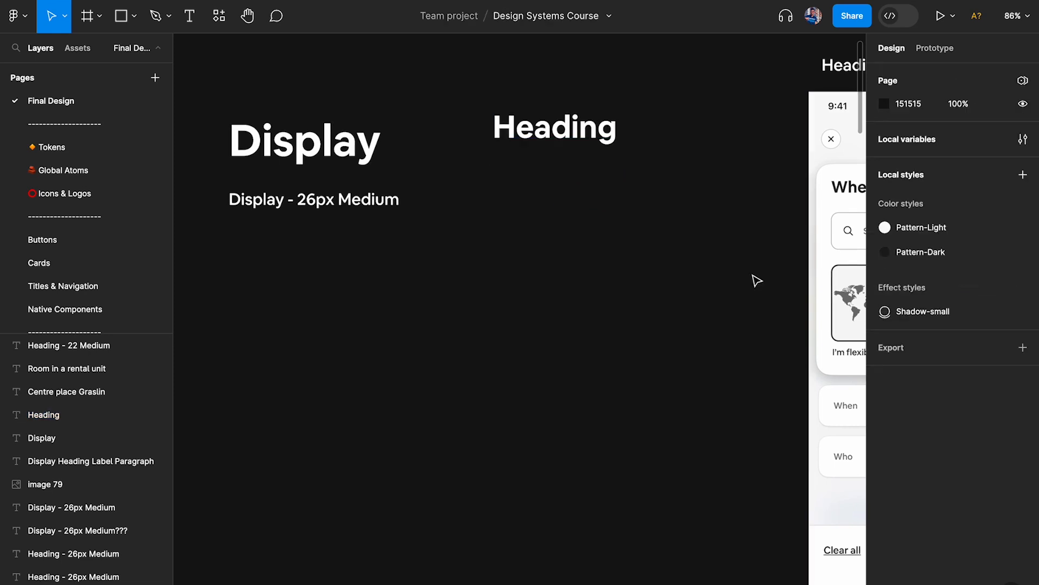
key(ctrl+backslash)
mouse_move(558, 129)
mouse_down()
mouse_move(568, 144)
mouse_move(557, 147)
mouse_up()
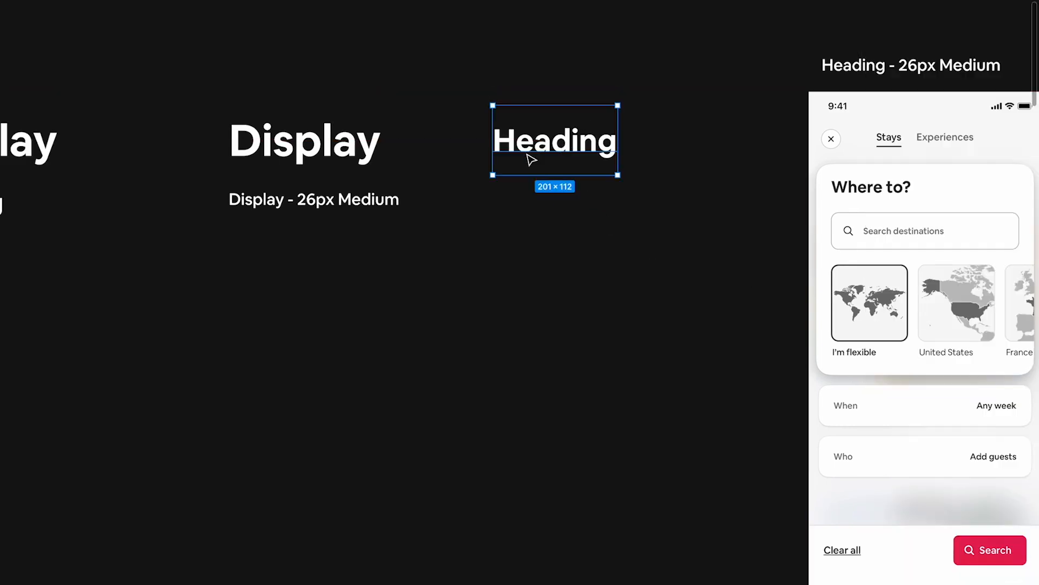
Step: Copy the "Display - 26px Medium" label beneath the Heading title
drag(293, 203, 555, 208)
scroll(555, 209, right, 5)
scroll(555, 209, right, 7)
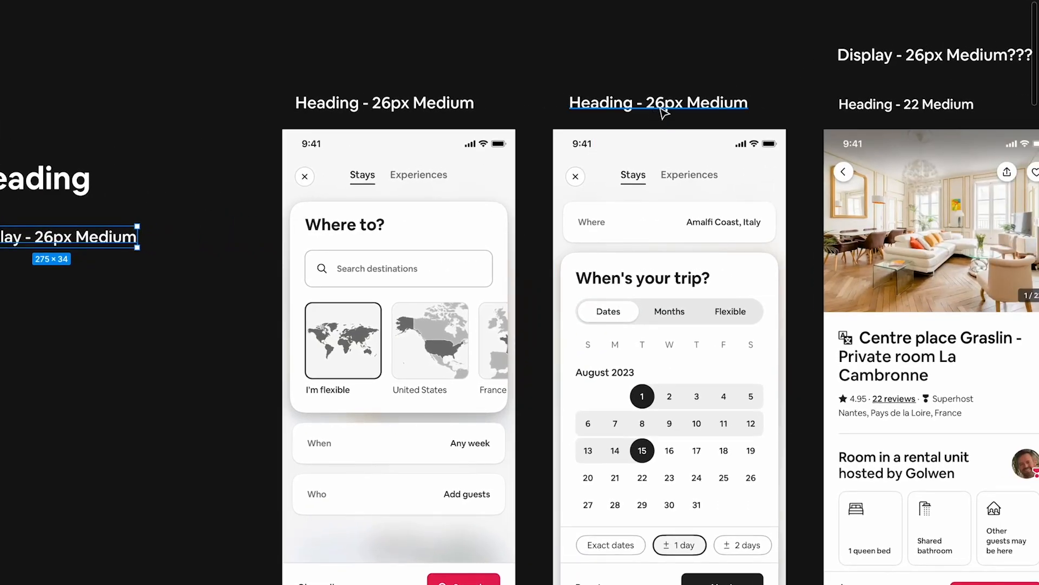
scroll(664, 112, right, 1)
scroll(849, 132, left, 8)
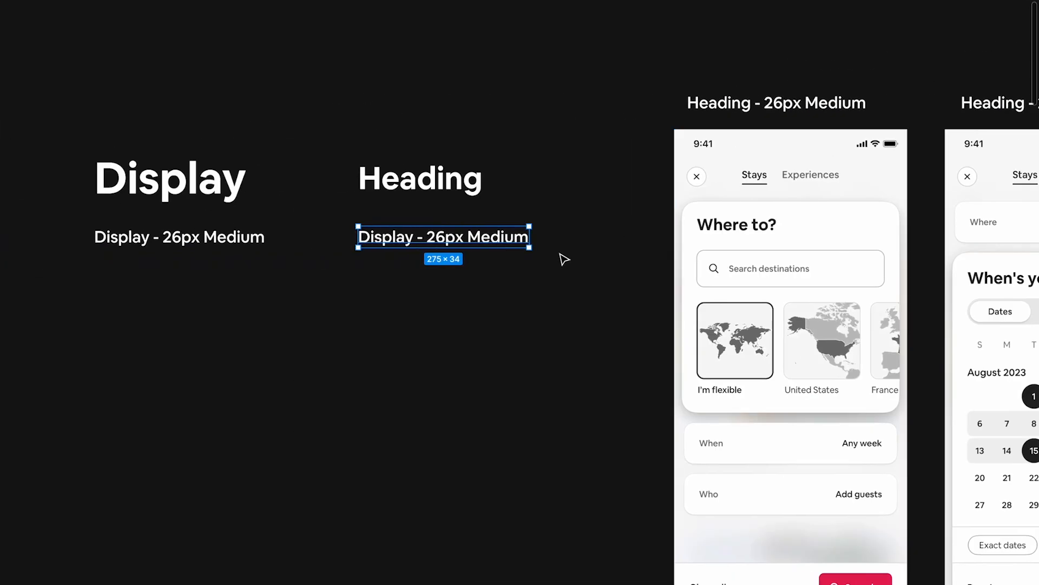
scroll(564, 258, up, 3)
double_click(426, 244)
click(373, 231)
drag(374, 232, 198, 238)
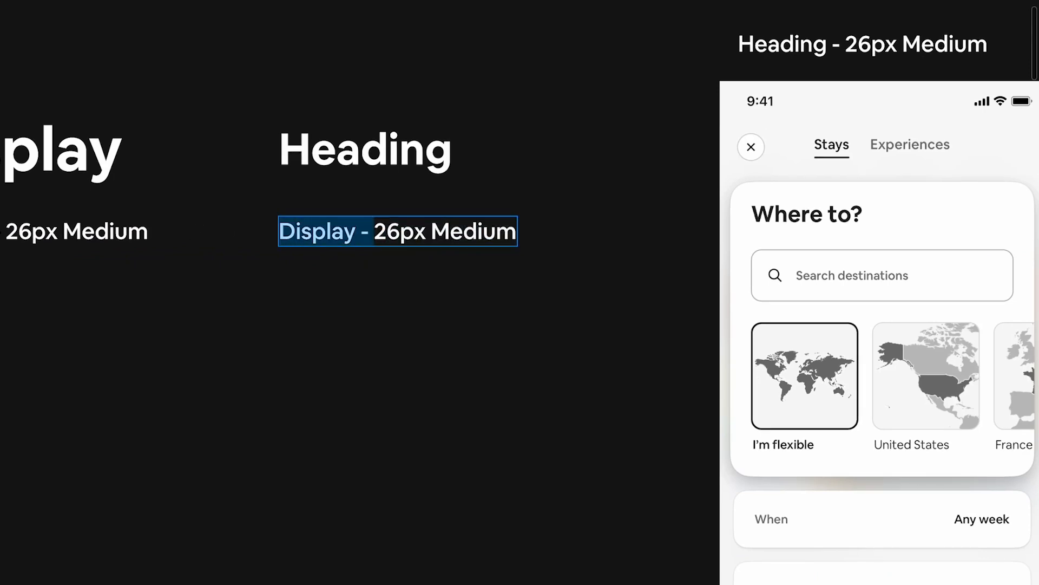
key(BackSpace)
scroll(433, 276, left, 3)
key(ctrl+z)
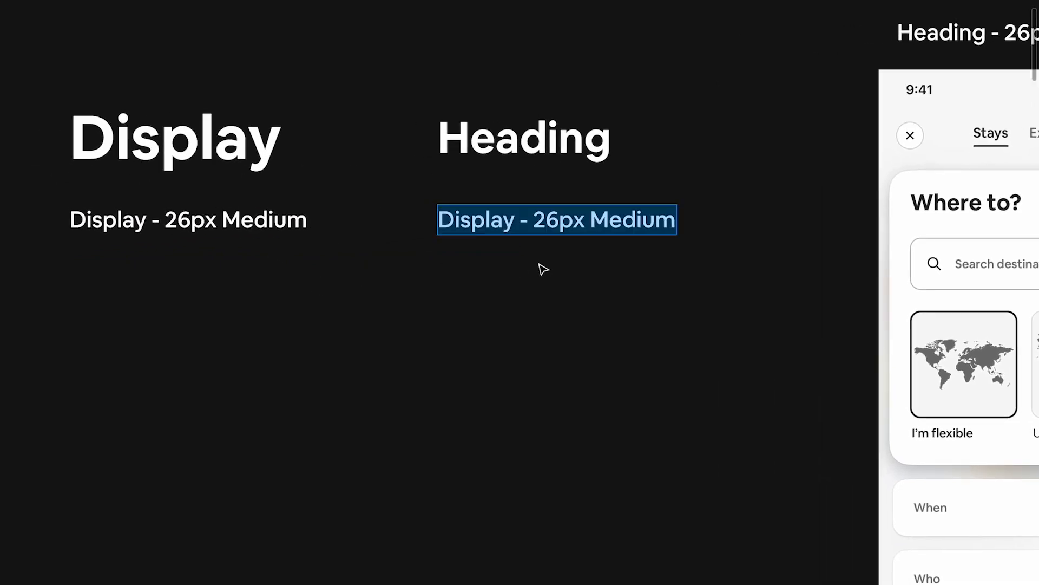
Step: Change the label beneath the Heading title to "Heading - 26px Medium"
double_click(517, 222)
text(head)
key(BackSpace)
key(BackSpace)
key(BackSpace)
key(BackSpace)
text(Heading)
click(373, 304)
Step: Duplicate the "Heading - 26px Medium" label just below itself and change the copy to "Heading - 22px Medium"
drag(520, 227, 521, 263)
double_click(548, 265)
click(565, 264)
key(BackSpace)
text(2)
click(599, 341)
Step: Change the label beneath the Display title to "Display 1 - 26px Medium"
scroll(598, 341, left, 5)
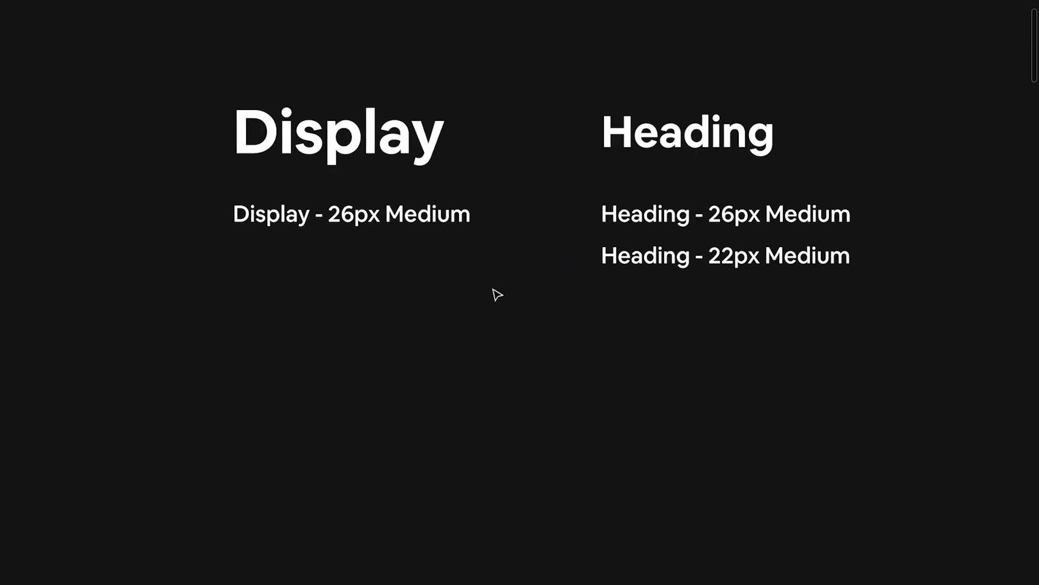
double_click(347, 215)
click(298, 216)
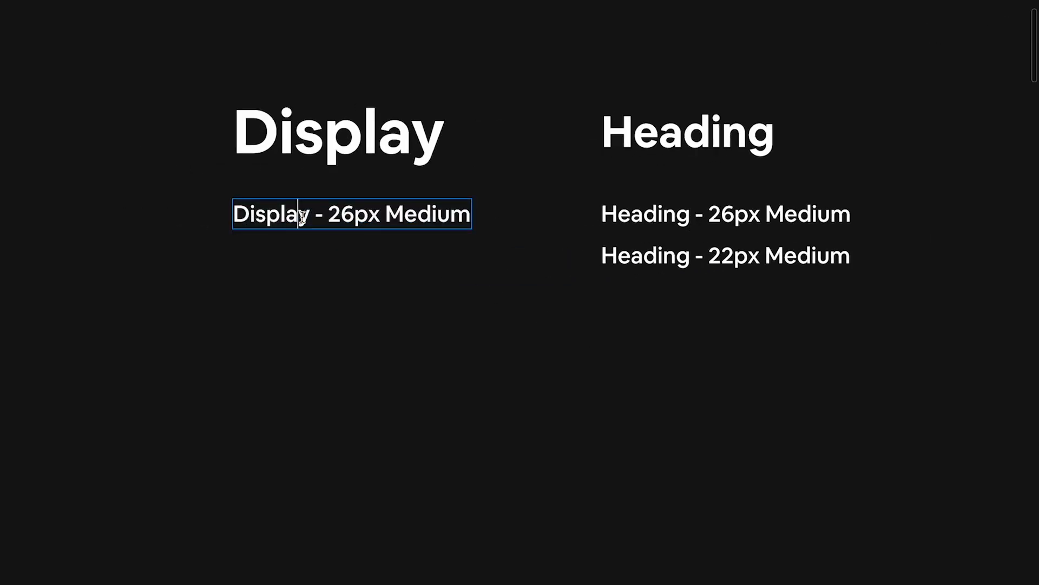
text(1)
key(Escape)
Step: Number the labels beneath the Heading title as "Heading 1 - 26px Medium" and "Heading 2 - 22px Medium"
double_click(680, 215)
click(691, 215)
text(2)
key(BackSpace)
text(1)
double_click(697, 259)
click(697, 259)
text(2)
key(Escape)
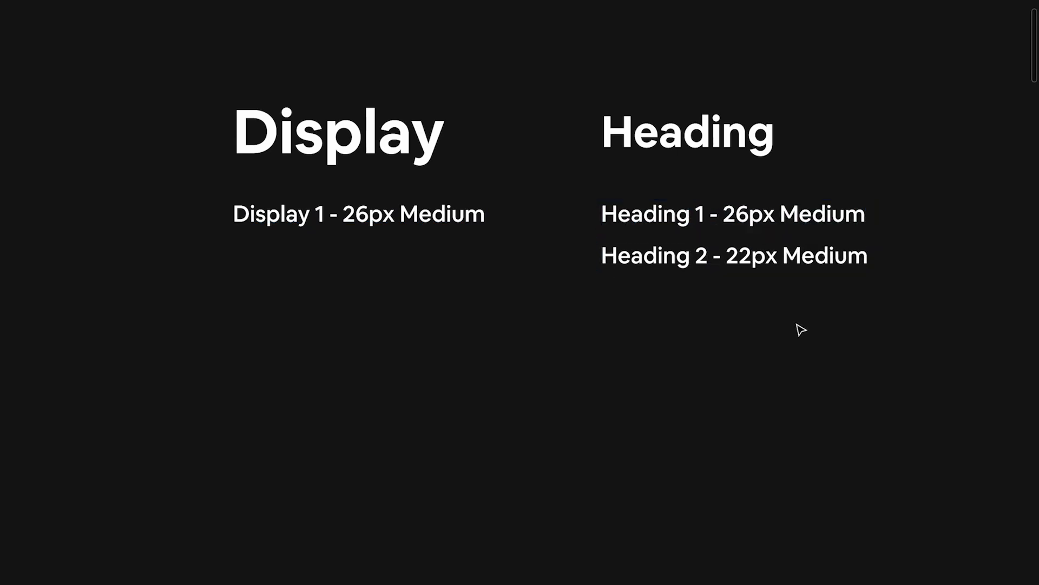
Step: Compare the title and section heading sizes and weights on the Centre place Graslin and Luxe villa screens
scroll(798, 329, right, 5)
scroll(801, 329, right, 1)
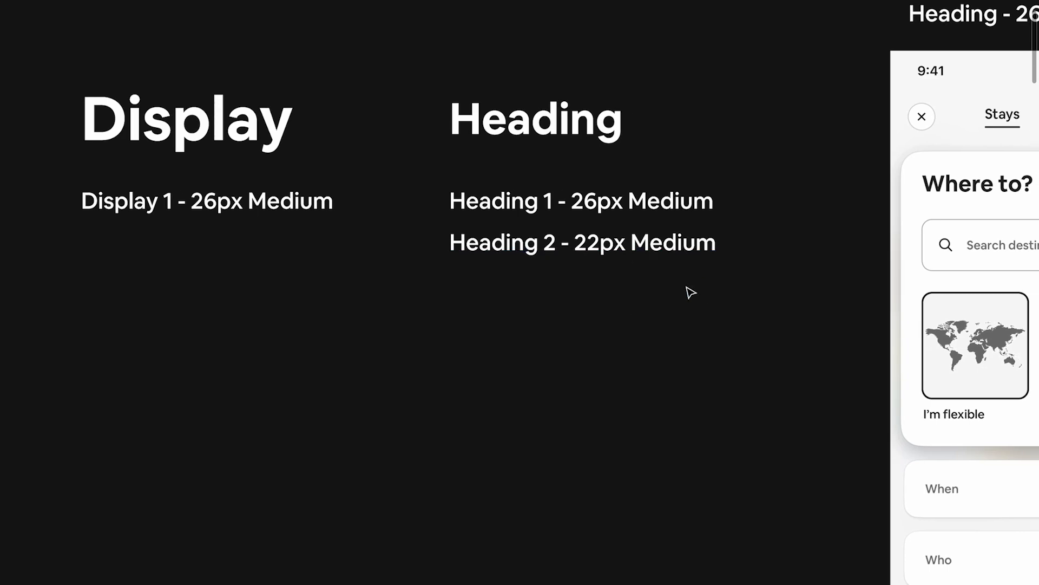
scroll(686, 287, down, 3)
scroll(688, 288, right, 8)
scroll(688, 288, down, 3)
scroll(687, 288, right, 8)
scroll(593, 247, up, 2)
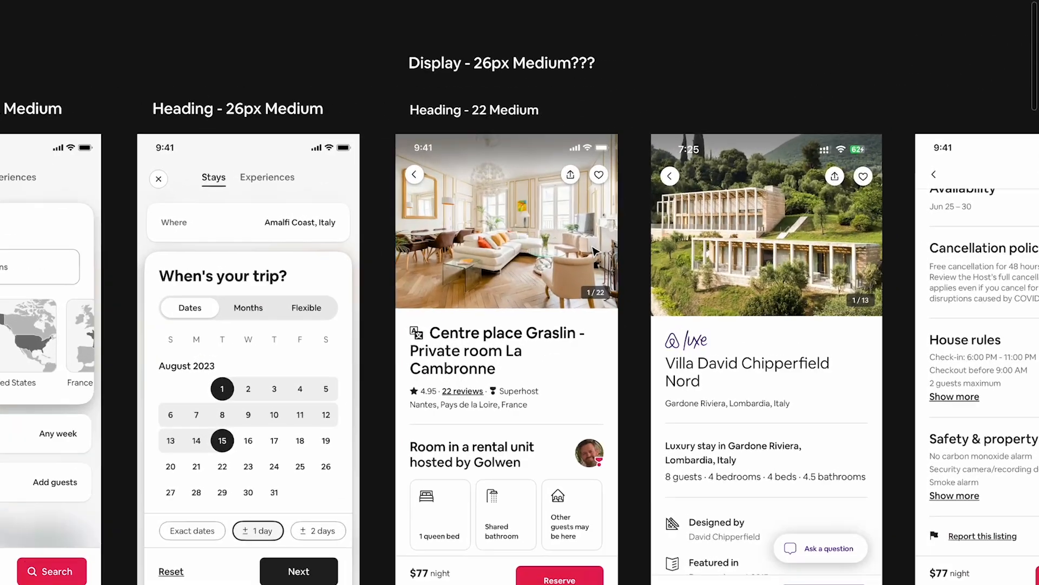
scroll(593, 250, right, 3)
scroll(584, 251, up, 3)
scroll(579, 253, right, 4)
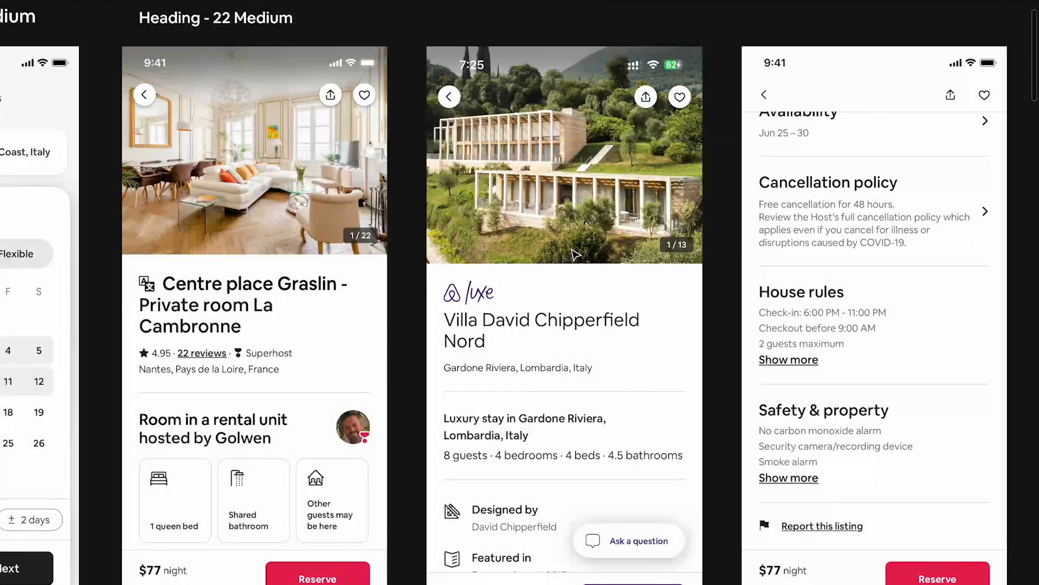
scroll(575, 254, up, 2)
scroll(505, 341, up, 1)
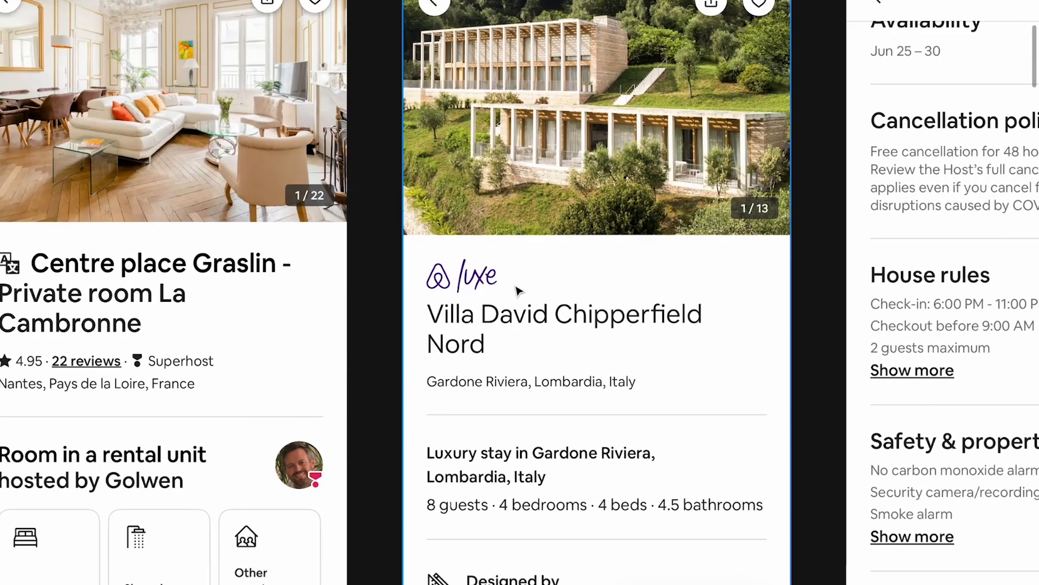
scroll(476, 287, up, 2)
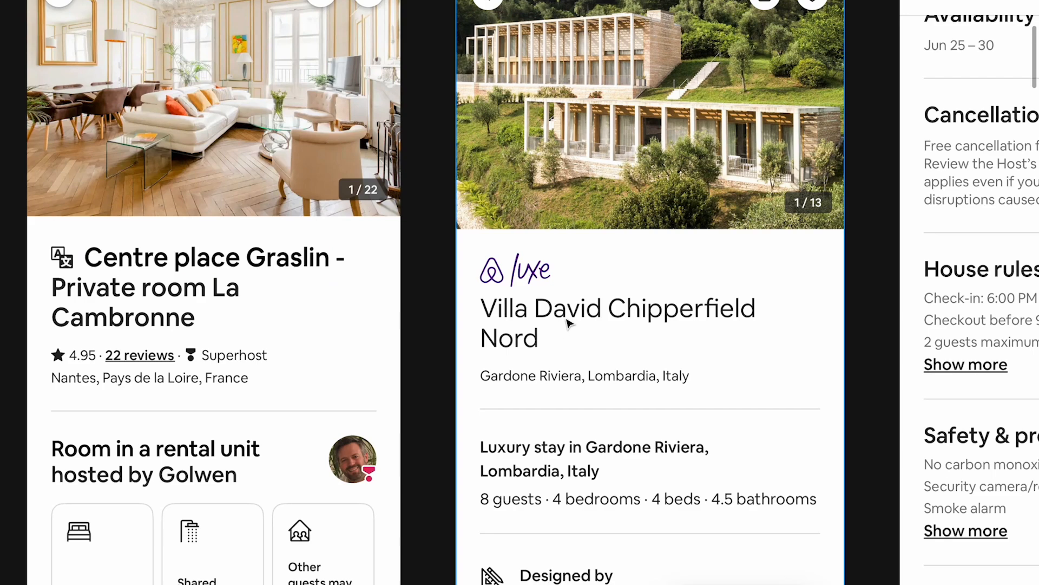
scroll(567, 323, down, 2)
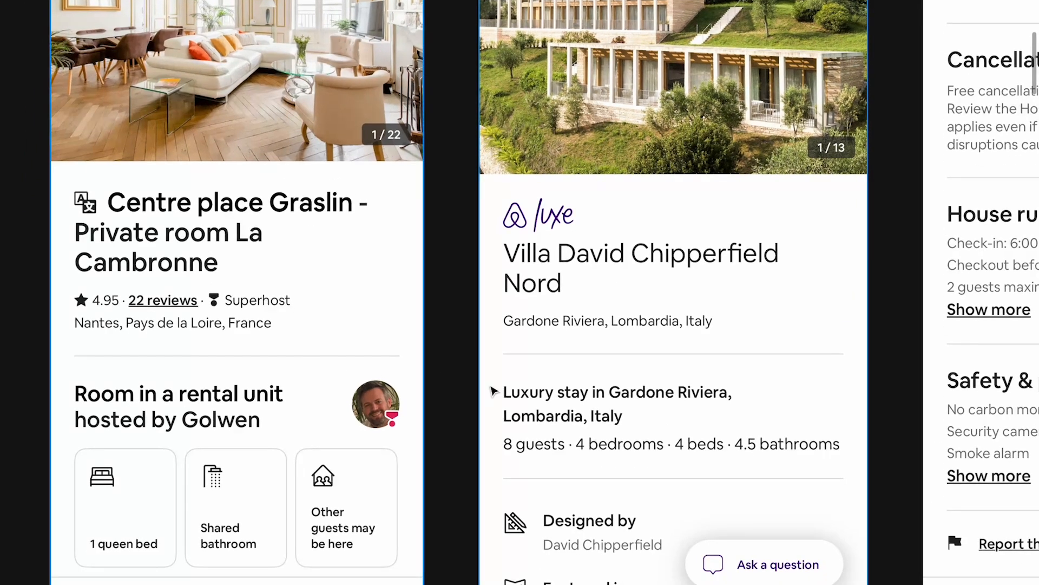
click(187, 399)
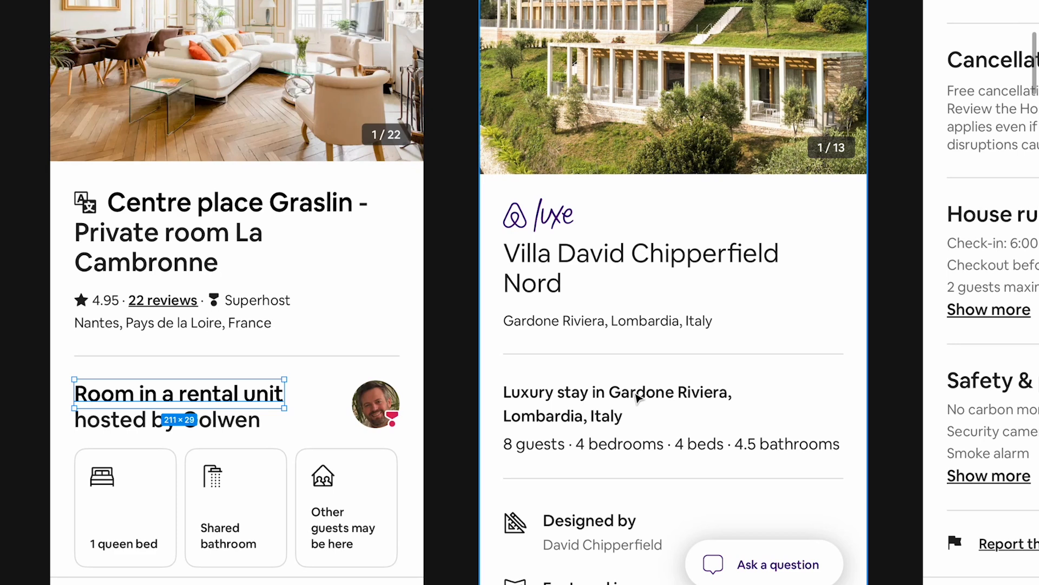
click(648, 285)
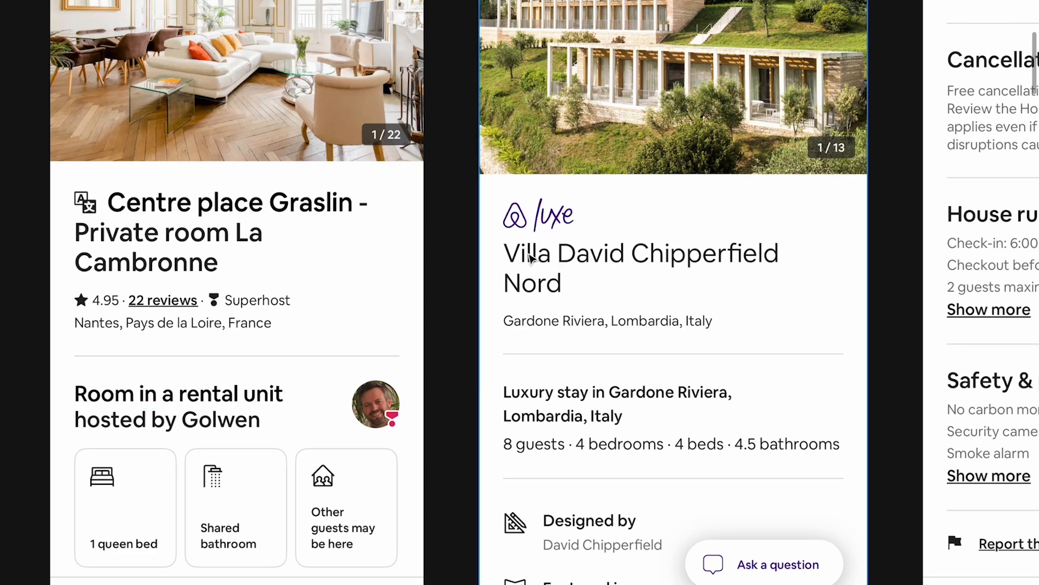
scroll(530, 259, down, 5)
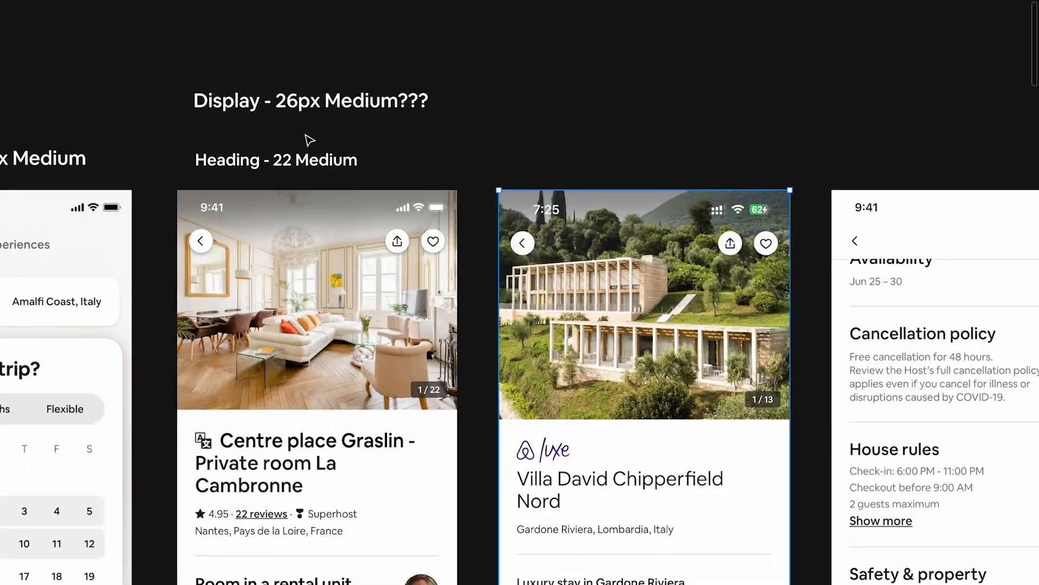
Step: Remove the question marks from "Display - 26px Medium???" and move it down closer to the "Heading - 22 Medium" label
click(304, 111)
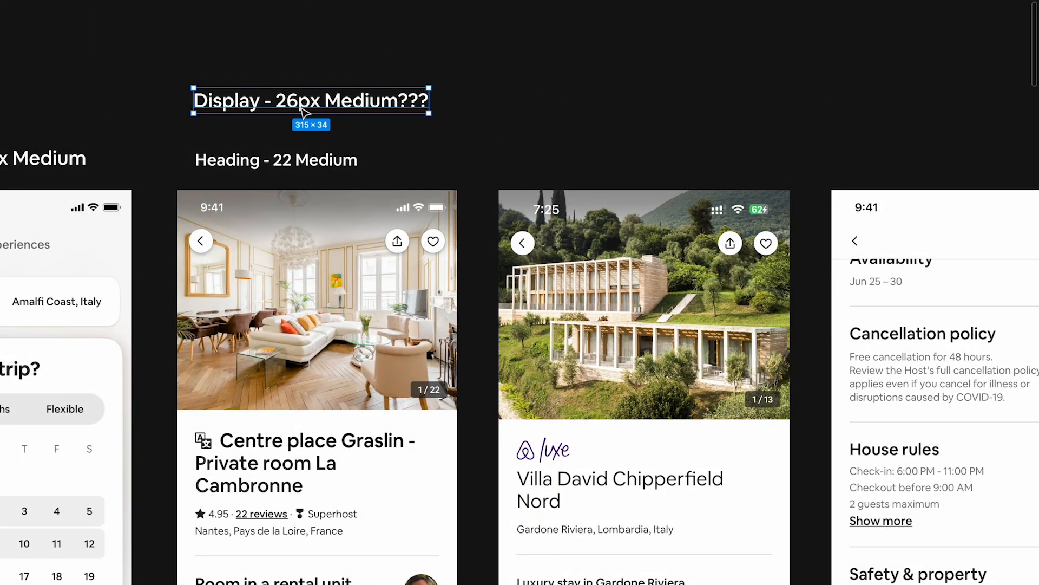
double_click(385, 92)
click(396, 103)
key(Delete)
key(Delete)
key(Delete)
click(524, 81)
click(333, 108)
drag(333, 109, 335, 128)
Step: Copy the "Display - 26px Medium" and "Heading - 22 Medium" labels above the Luxe villa screen
shift+click(231, 163)
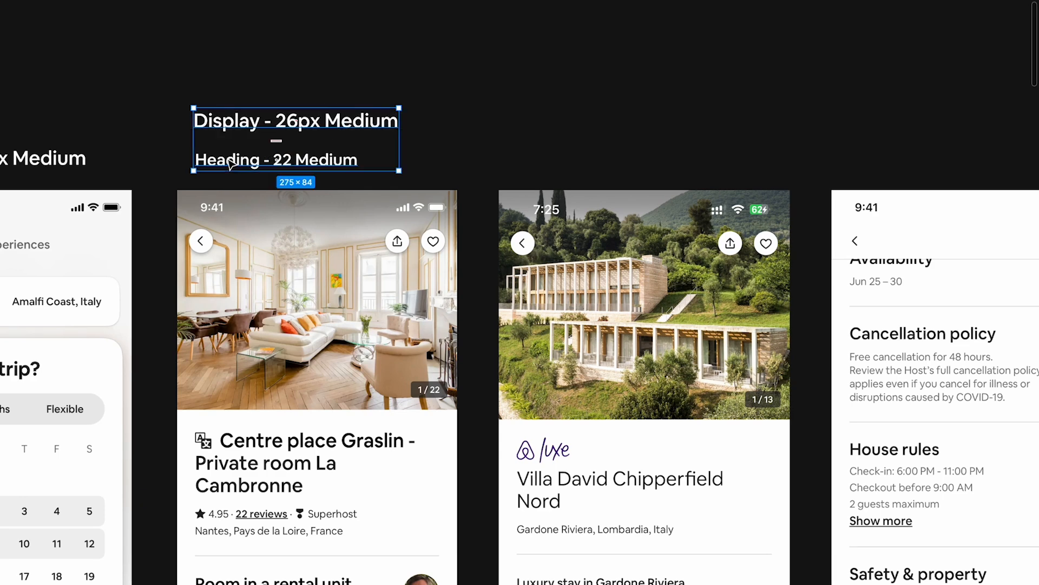
drag(231, 162, 539, 164)
click(584, 81)
Step: Examine the smaller headings, amenity labels and body text on the Luxe villa and Centre place Graslin screens
scroll(524, 362, down, 3)
scroll(524, 362, right, 3)
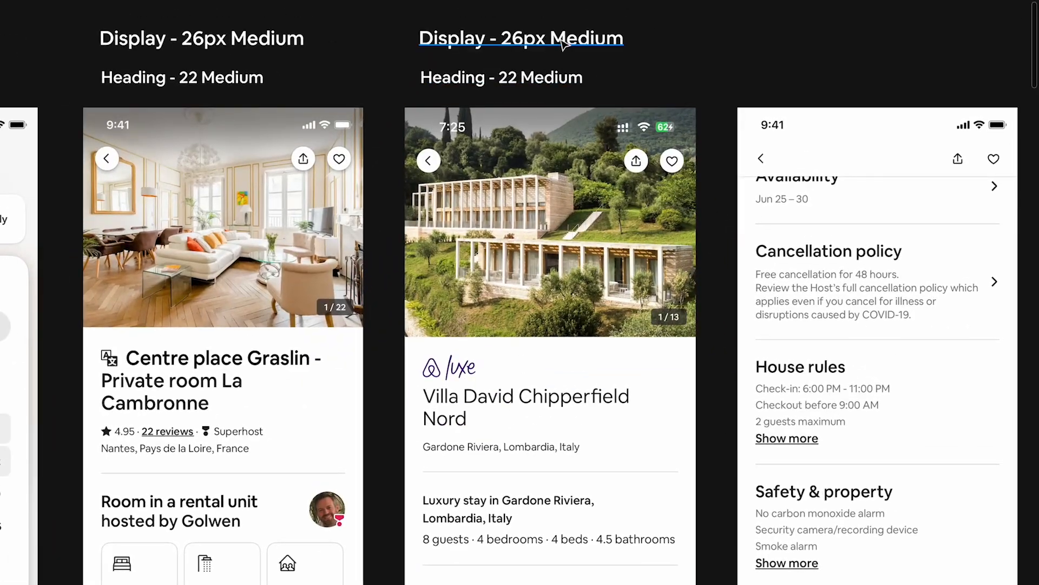
click(520, 79)
scroll(515, 426, down, 5)
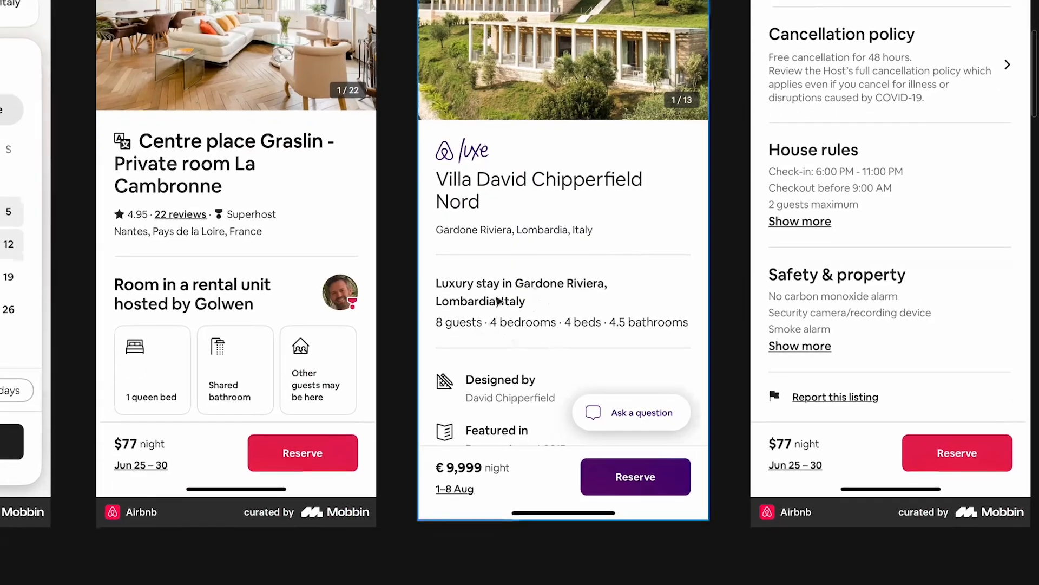
scroll(487, 379, up, 5)
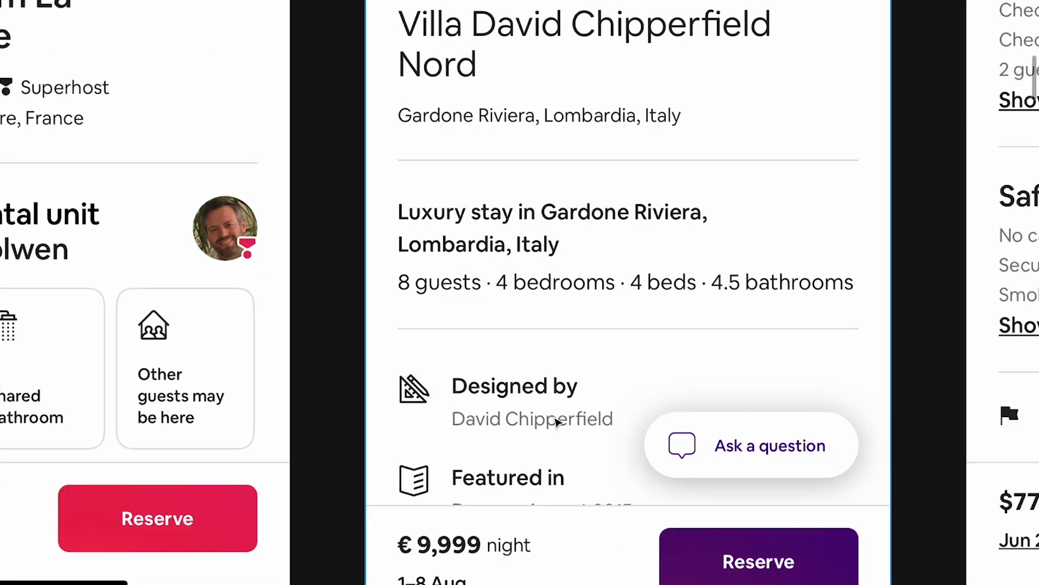
scroll(557, 423, down, 5)
scroll(557, 422, left, 3)
scroll(619, 402, up, 2)
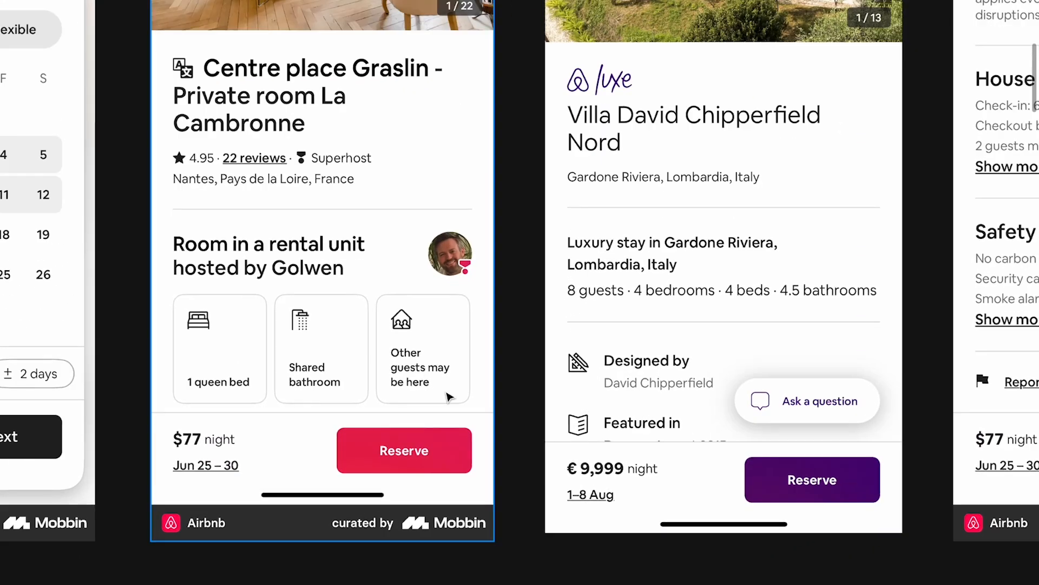
scroll(448, 394, up, 3)
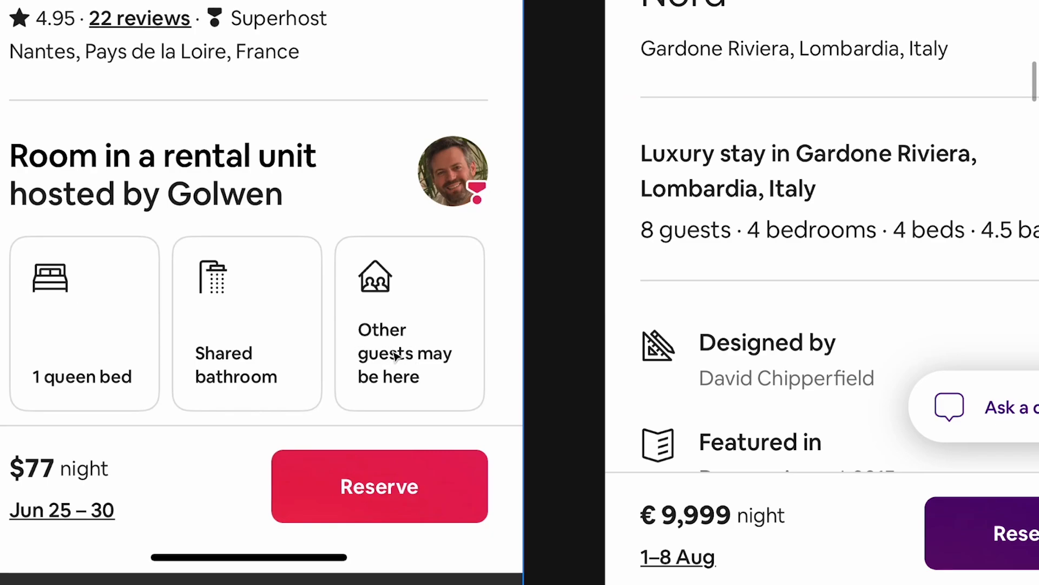
Step: Move the Display and Heading columns left, farther away from the app screens
scroll(395, 355, down, 5)
scroll(322, 287, up, 5)
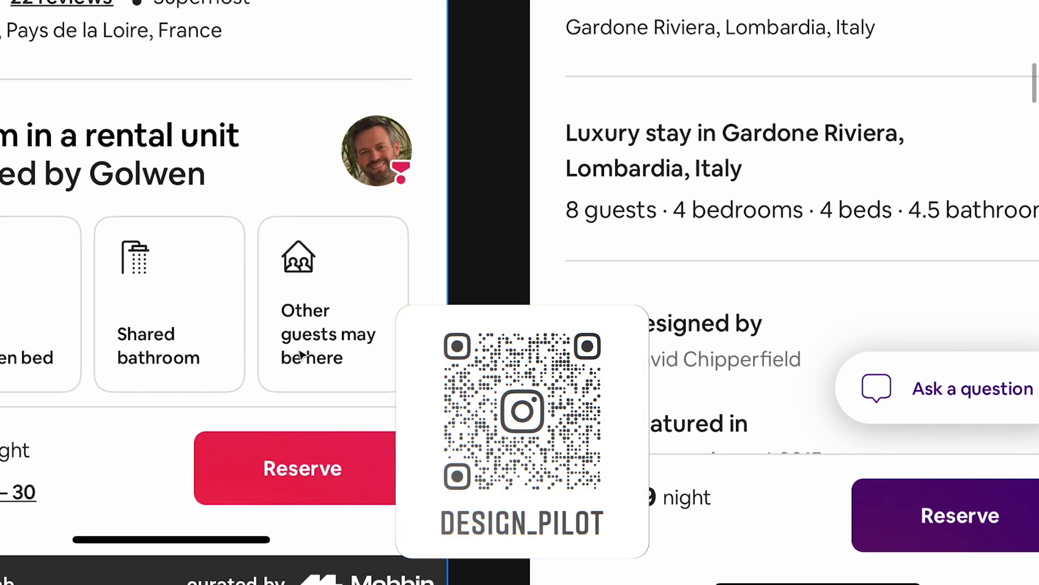
scroll(334, 357, down, 5)
scroll(336, 355, left, 10)
click(325, 206)
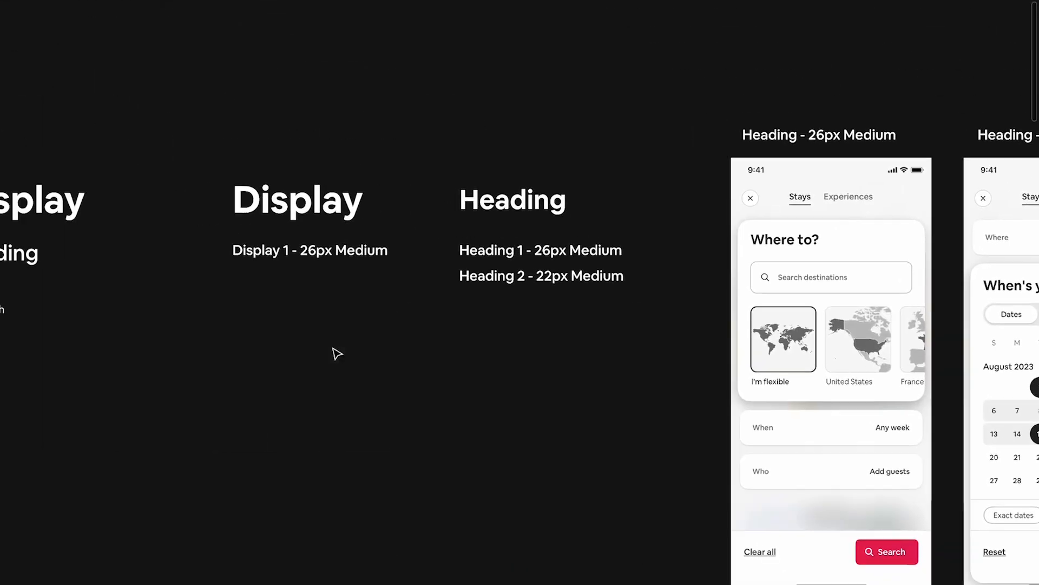
drag(530, 289, 705, 387)
key(ctrl+z)
drag(250, 102, 589, 378)
drag(523, 275, 419, 273)
scroll(420, 274, left, 7)
Step: Move the Display/Heading/Label/Paragraph list farther left and shift the Display and Heading columns toward it
click(374, 231)
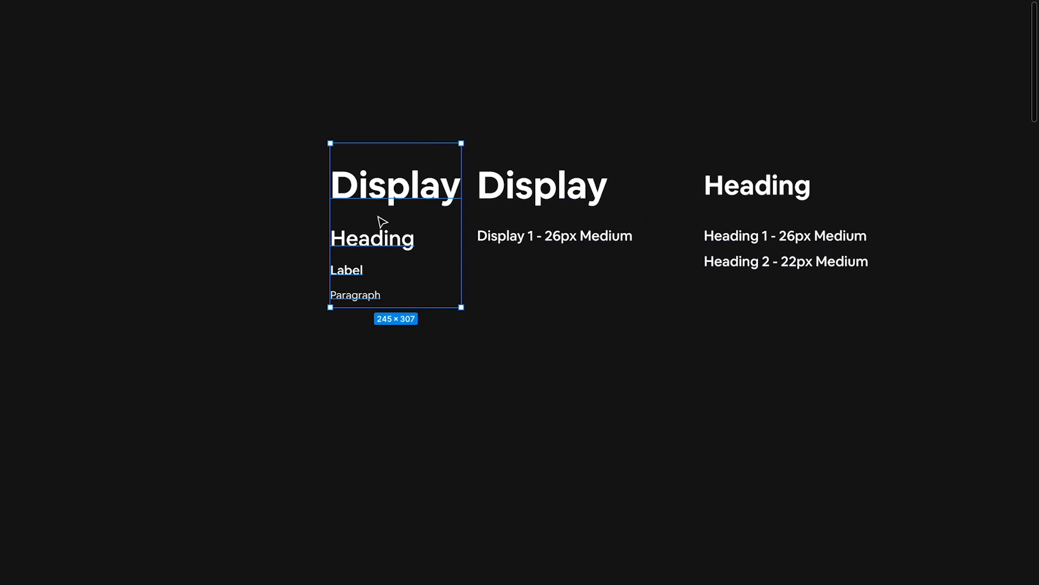
drag(385, 185, 217, 188)
drag(464, 107, 861, 273)
drag(763, 198, 654, 195)
click(843, 161)
scroll(607, 210, right, 5)
Step: Copy the "Heading" title to the right of the Heading column and set the copy's font size to 30
drag(515, 198, 723, 200)
key(ctrl+backslash)
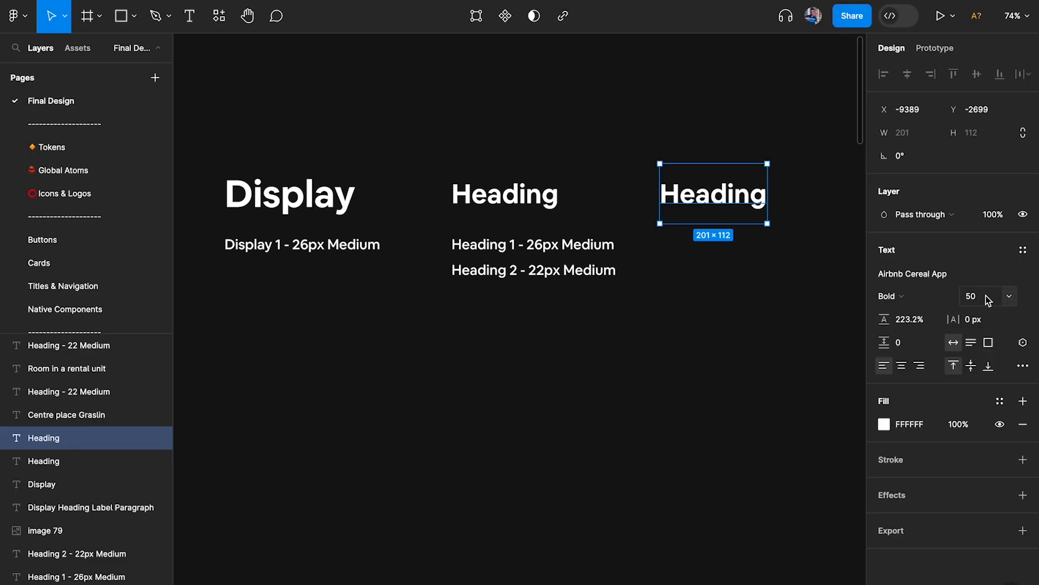
text(30)
key(Return)
scroll(671, 180, up, 3)
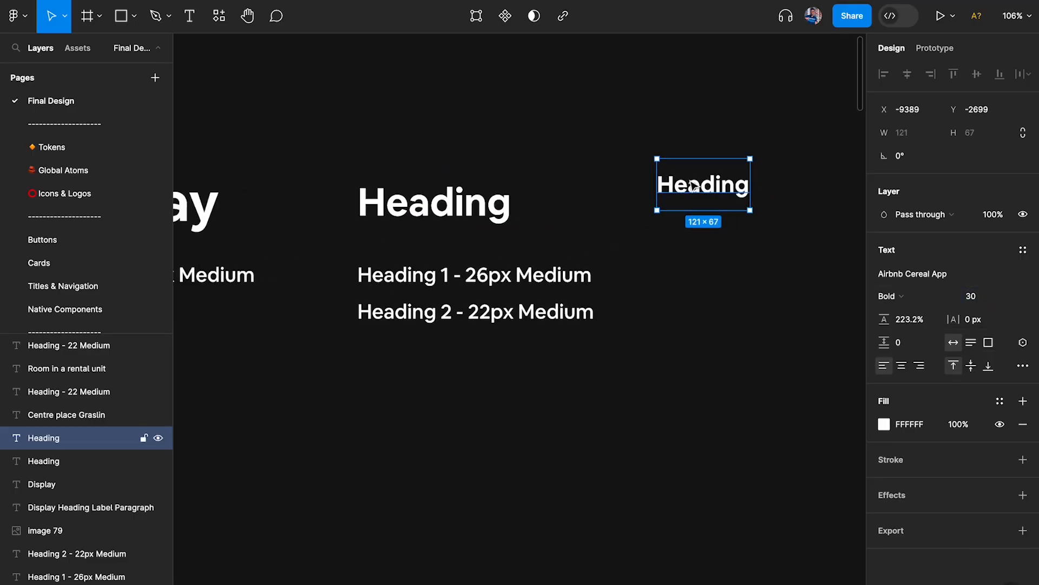
Step: Change the copied title's text to "Label" and move it down level with the Heading title
key(Return)
text(Label)
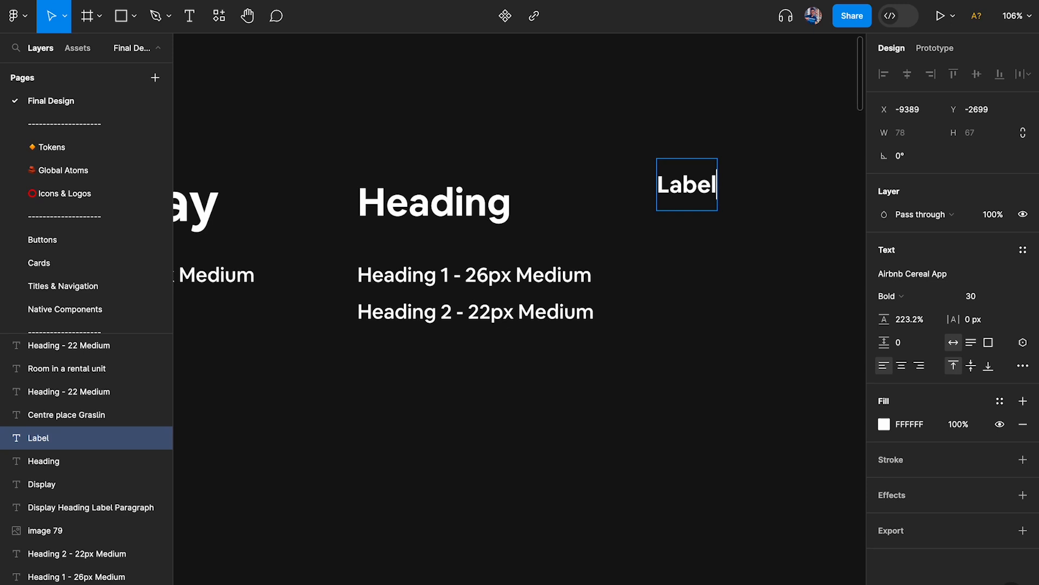
key(Escape)
drag(685, 191, 686, 209)
Step: Copy "Heading 1 - 26px Medium" under the Label title and change its text to "Label 1 - 16px Medium"
drag(588, 276, 785, 279)
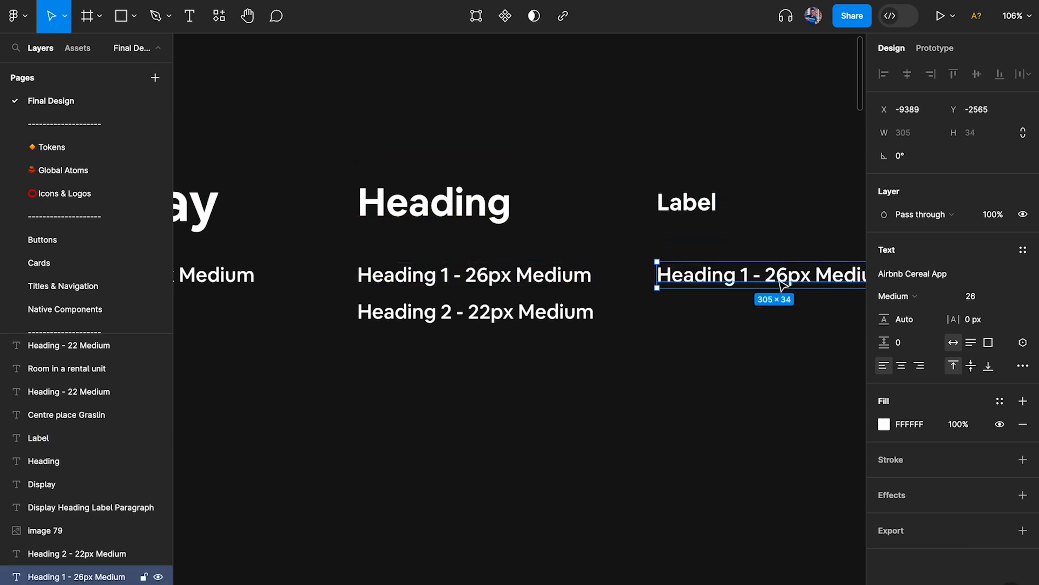
scroll(704, 281, right, 3)
double_click(660, 285)
double_click(656, 285)
text(Label)
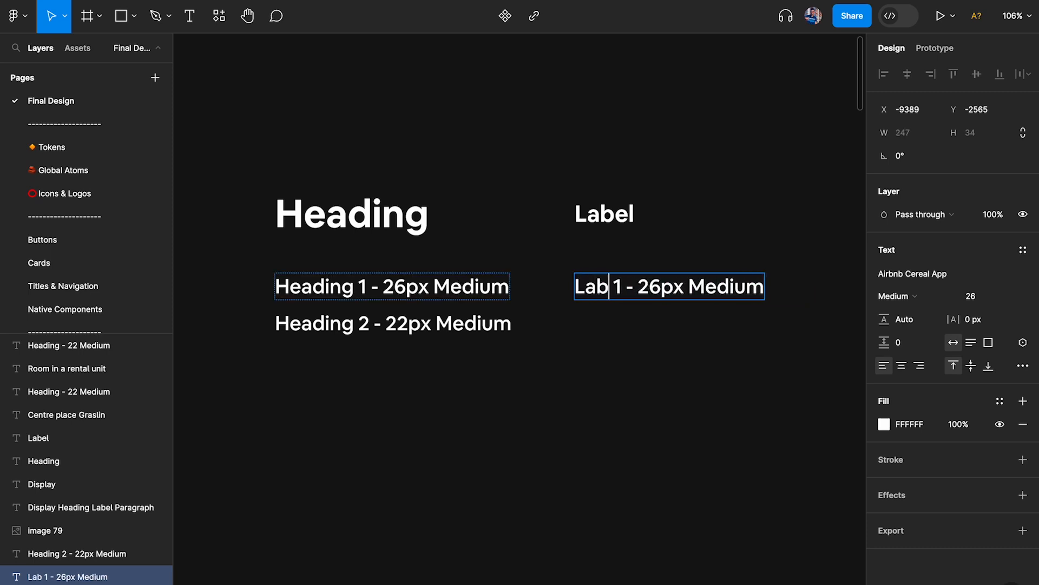
key(BackSpace)
key(BackSpace)
text(16)
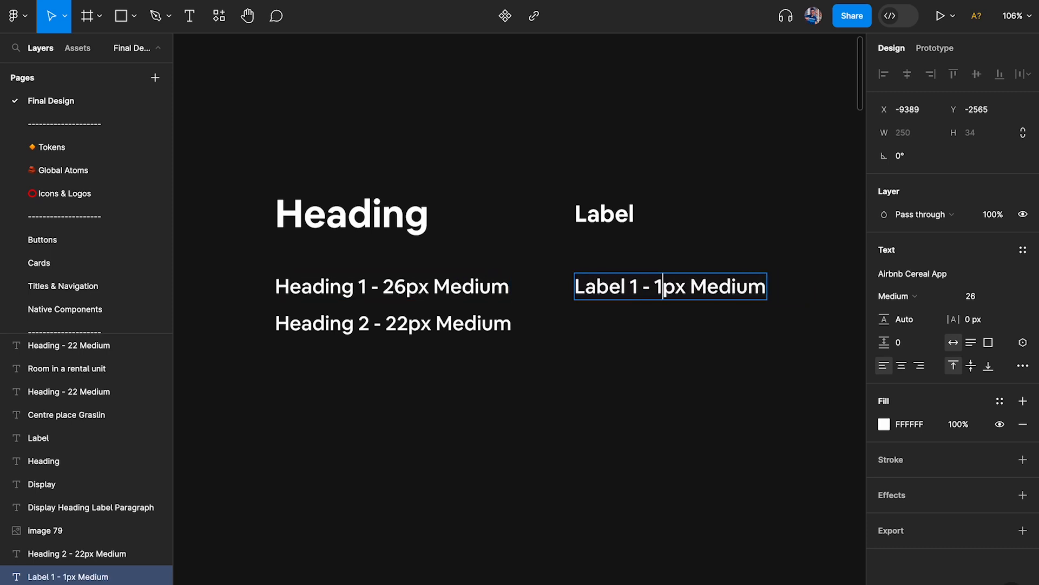
click(686, 347)
Step: Duplicate the Label 1 entry directly below itself and change its text to "Label 2 - 14px Medium"
scroll(622, 303, up, 3)
scroll(633, 296, down, 5)
scroll(631, 292, left, 2)
scroll(629, 291, up, 4)
scroll(607, 283, right, 2)
drag(619, 298, 623, 347)
double_click(686, 347)
click(686, 348)
key(Delete)
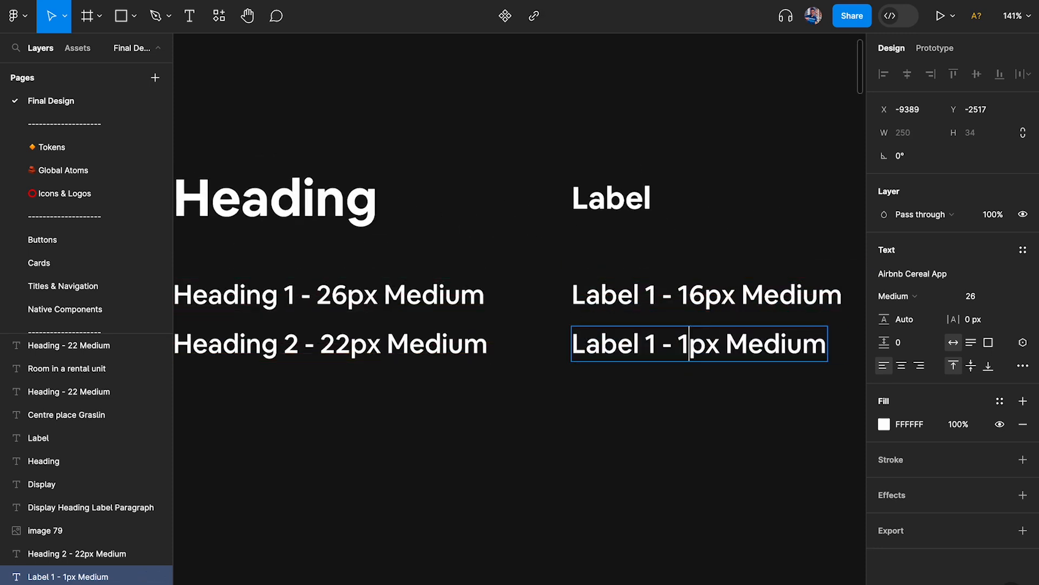
text(4)
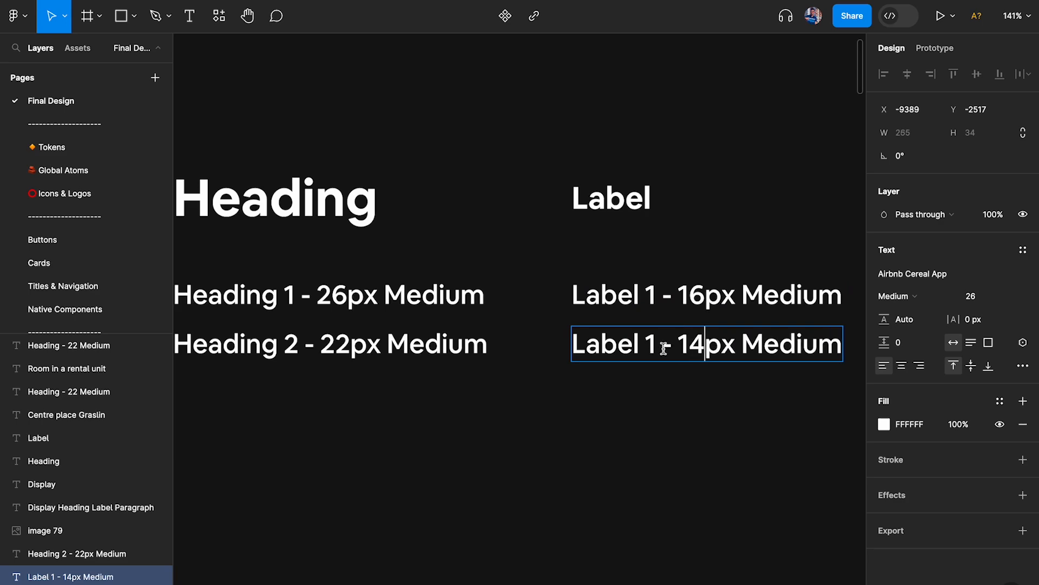
key(BackSpace)
text(2)
click(682, 399)
Step: Add a sample text "Other" beside the "Other guests may be here" label on the Centre place Graslin screen
scroll(681, 344, down, 5)
scroll(680, 341, right, 10)
scroll(680, 341, down, 4)
scroll(679, 339, down, 5)
scroll(675, 324, right, 2)
scroll(671, 321, up, 7)
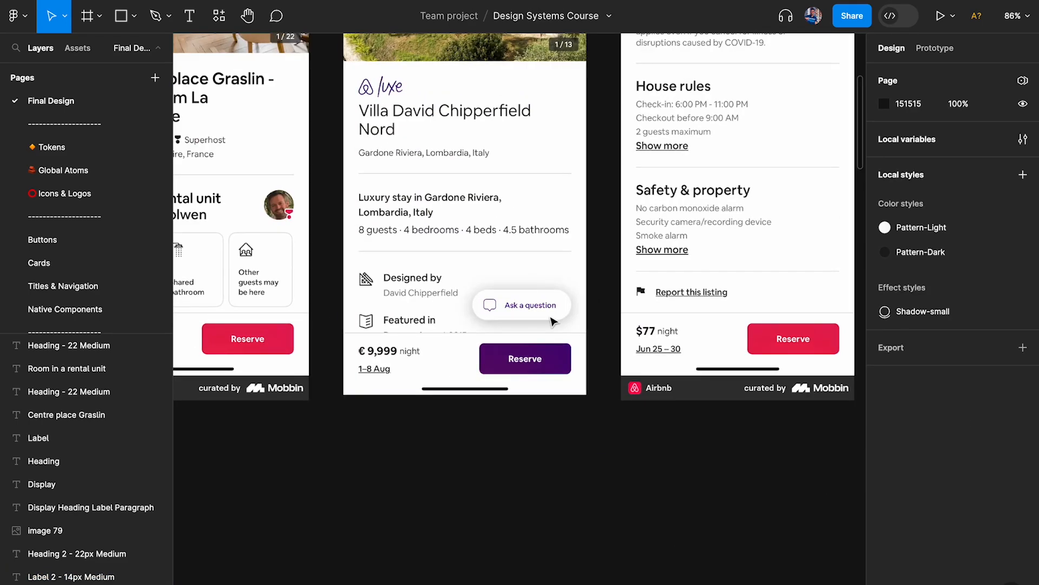
scroll(298, 314, right, 1)
scroll(303, 314, left, 3)
scroll(545, 263, up, 10)
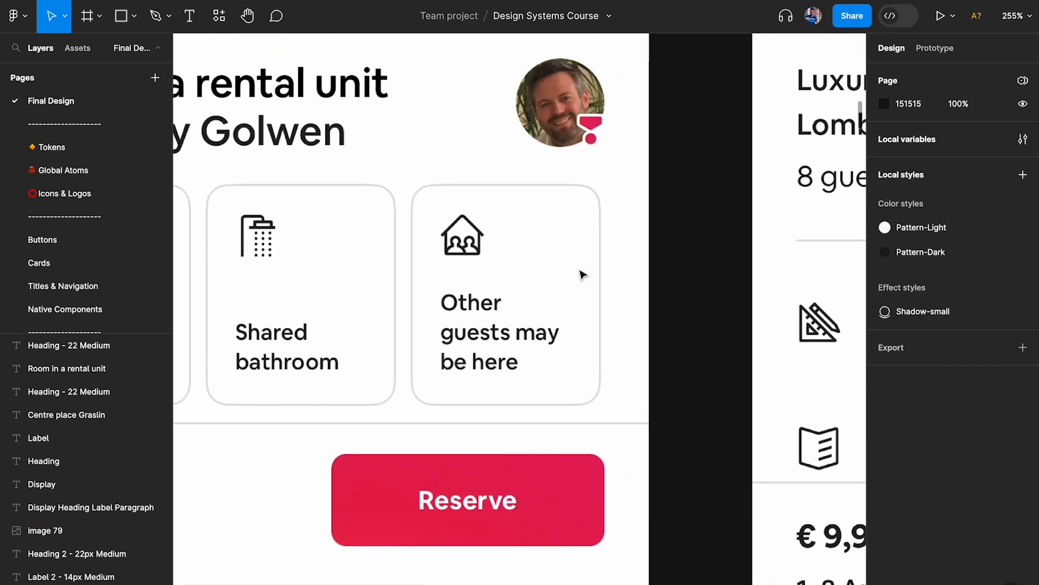
key(t)
click(538, 285)
text(Other)
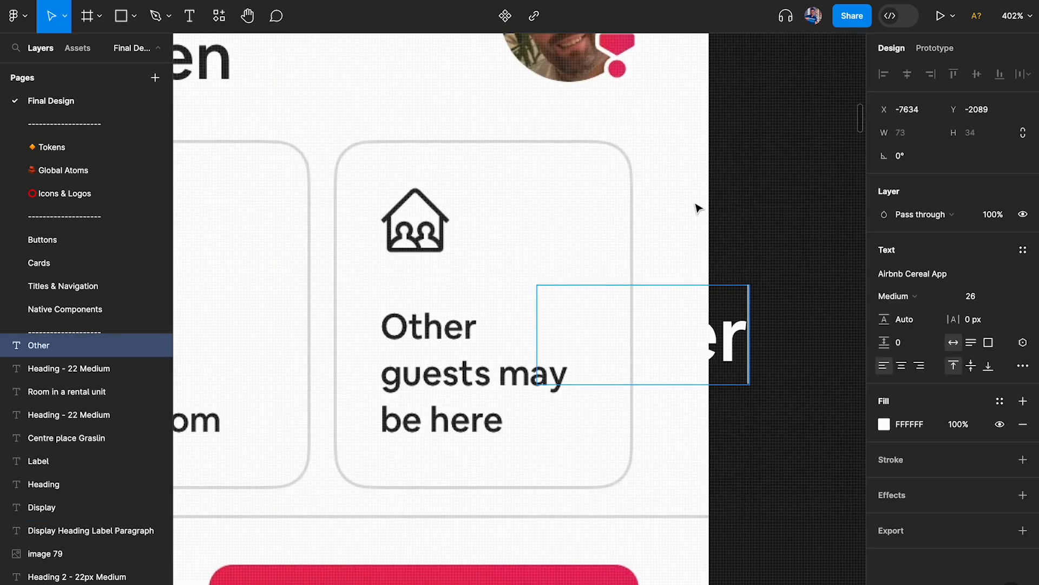
Step: Set the "Other" sample text to size 14 and colour it black (000000)
key(Escape)
text(14)
key(Return)
click(885, 424)
drag(806, 344, 691, 431)
click(906, 324)
click(915, 303)
click(914, 301)
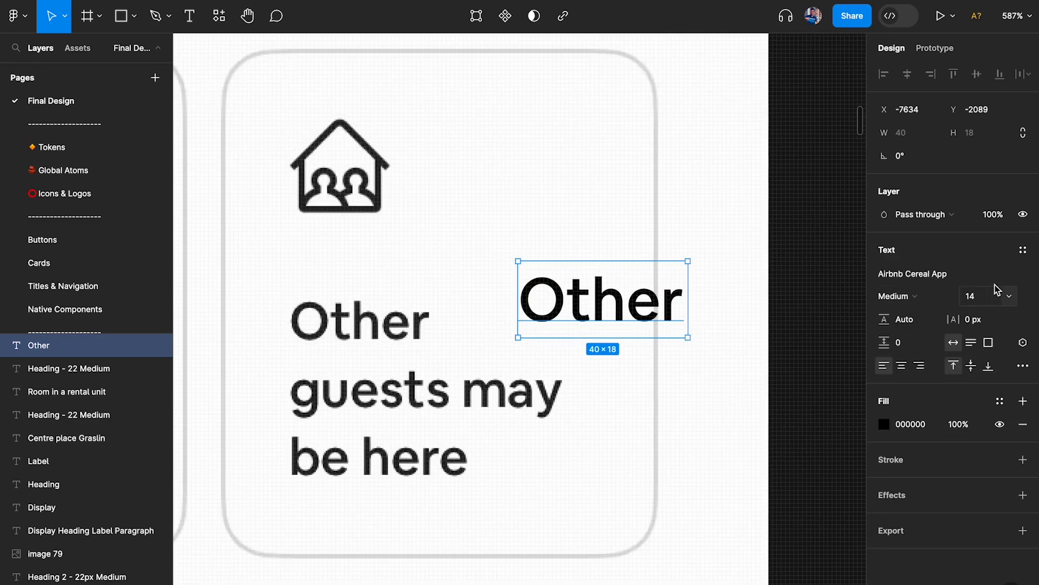
Step: Set the sample text to size 12, overlay it on the screen's "Other" label to compare sizes, and delete it
key(Return)
drag(626, 306, 410, 327)
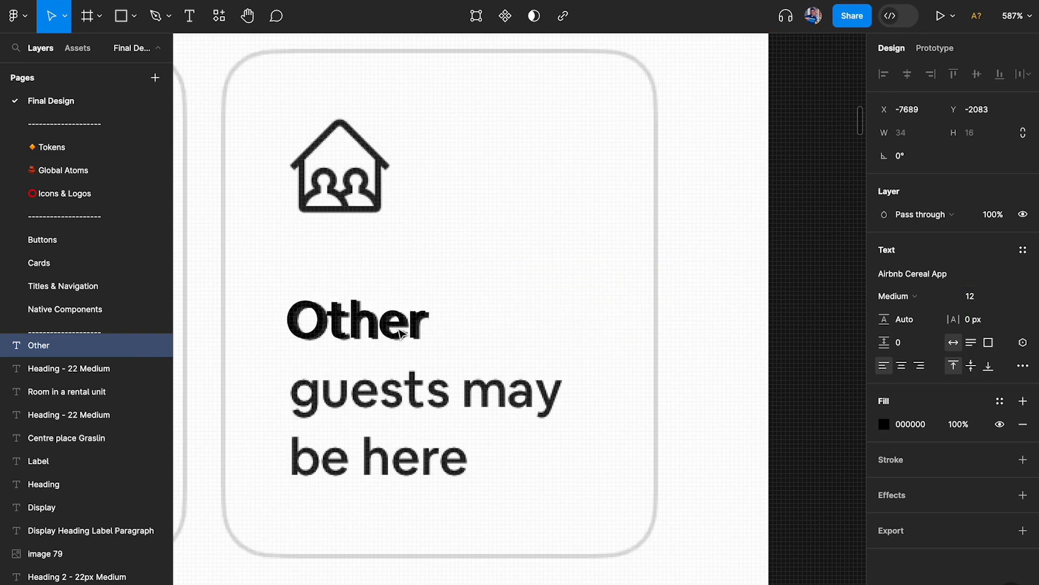
key(Delete)
Step: Change the second entry in the Label column to "Label 2 - 12px Medium"
scroll(402, 333, down, 15)
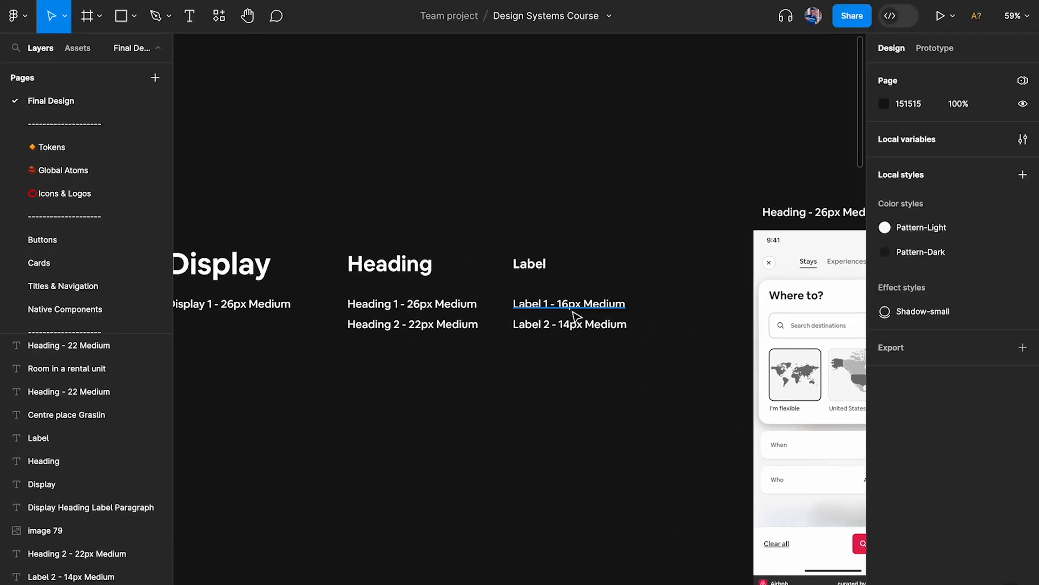
scroll(572, 316, up, 7)
double_click(567, 344)
click(563, 341)
key(BackSpace)
text(2)
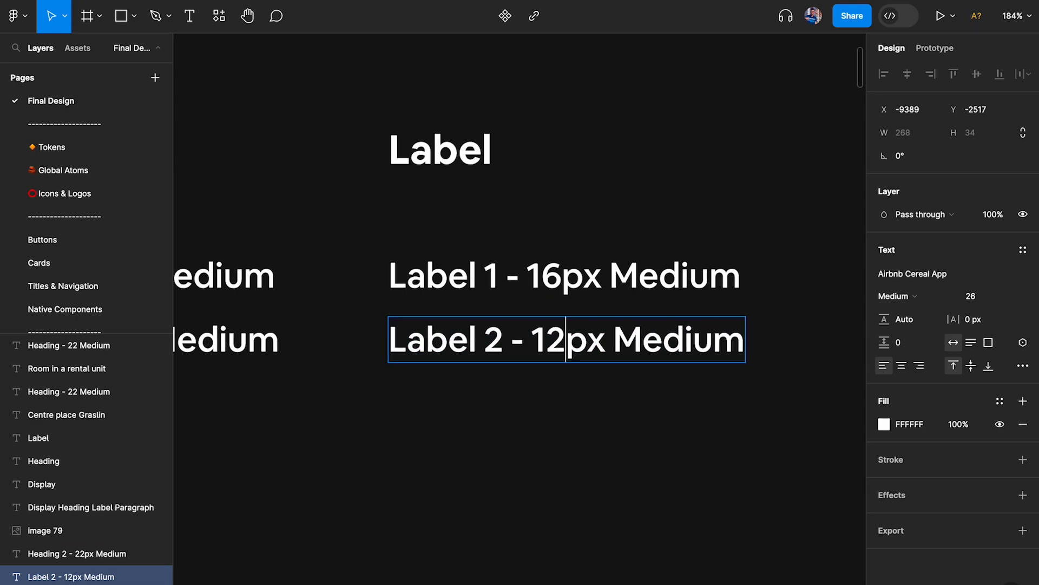
click(615, 422)
Step: Review the titles and entries in the Display, Heading and Label columns
scroll(619, 426, down, 4)
scroll(545, 397, left, 5)
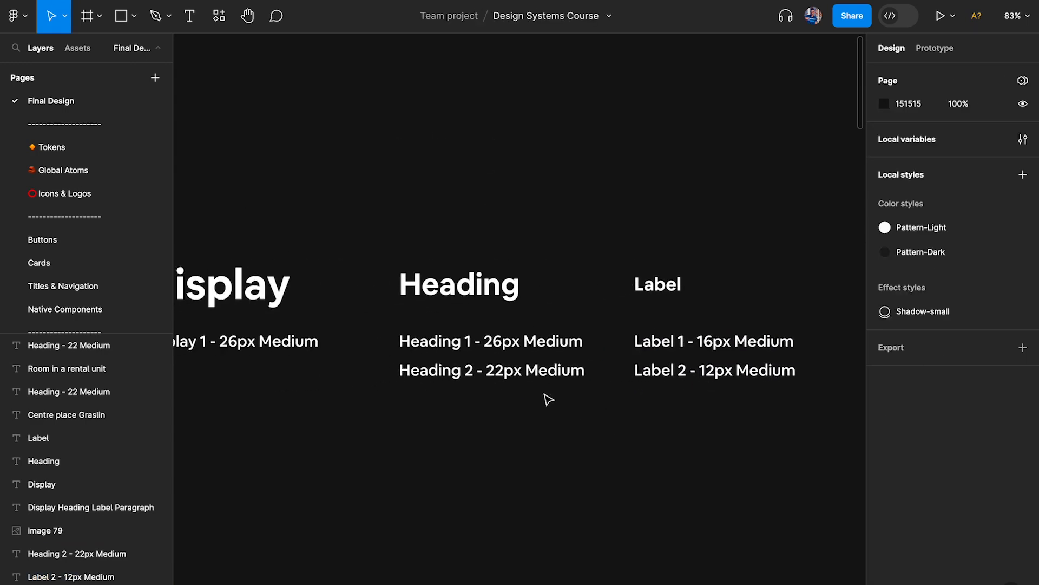
scroll(388, 287, up, 2)
click(388, 287)
shift+click(410, 358)
click(410, 357)
scroll(415, 355, right, 3)
scroll(416, 354, right, 3)
click(568, 233)
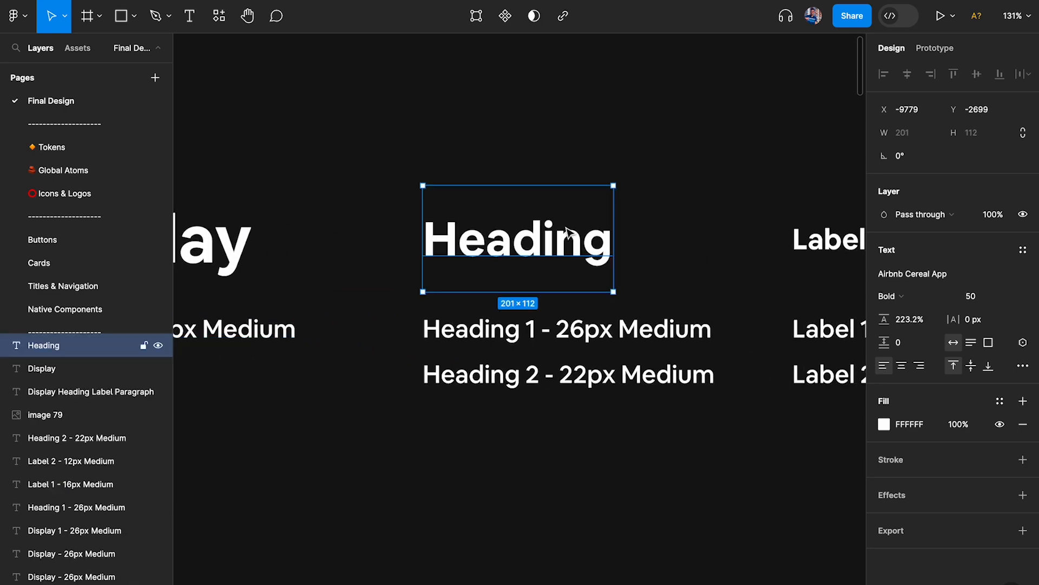
shift+click(541, 331)
shift+click(538, 378)
scroll(539, 382, right, 5)
scroll(538, 382, right, 2)
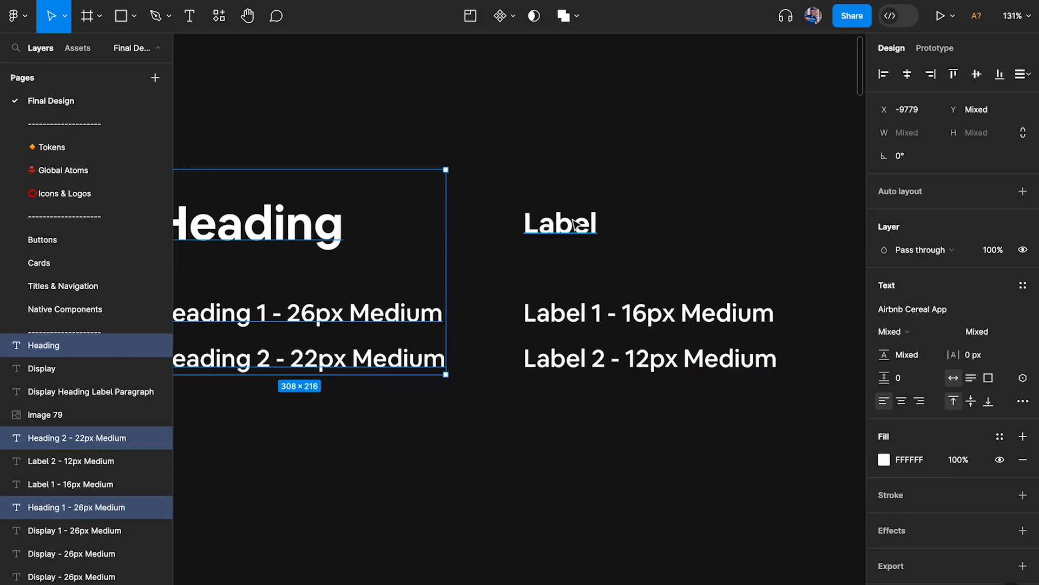
Step: Add a second line reading "(Section titles)" to the Heading column's title
scroll(576, 225, down, 3)
scroll(575, 225, left, 5)
double_click(547, 230)
scroll(544, 229, up, 4)
key(Right)
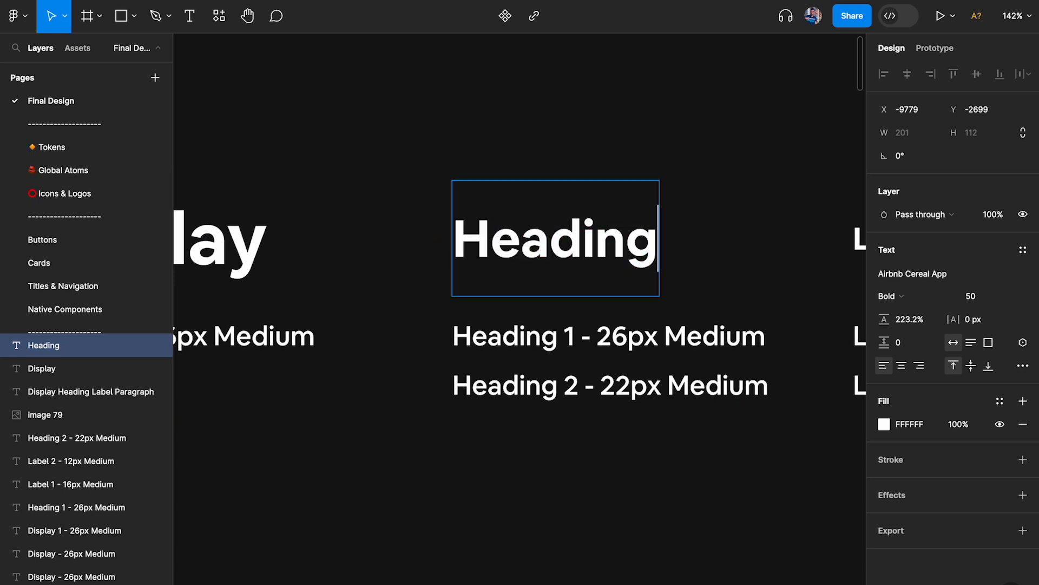
key(Return)
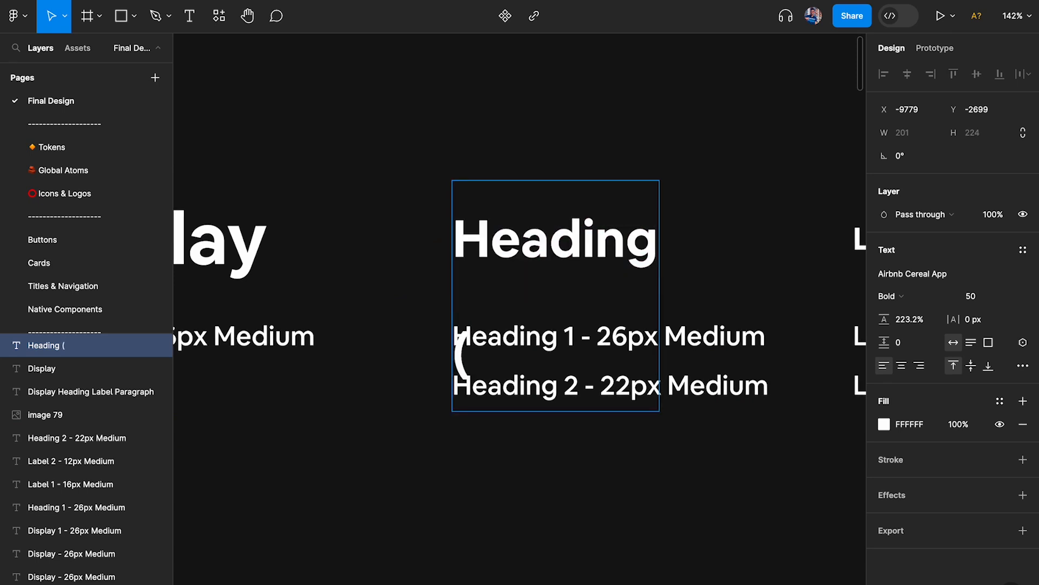
text((Section)
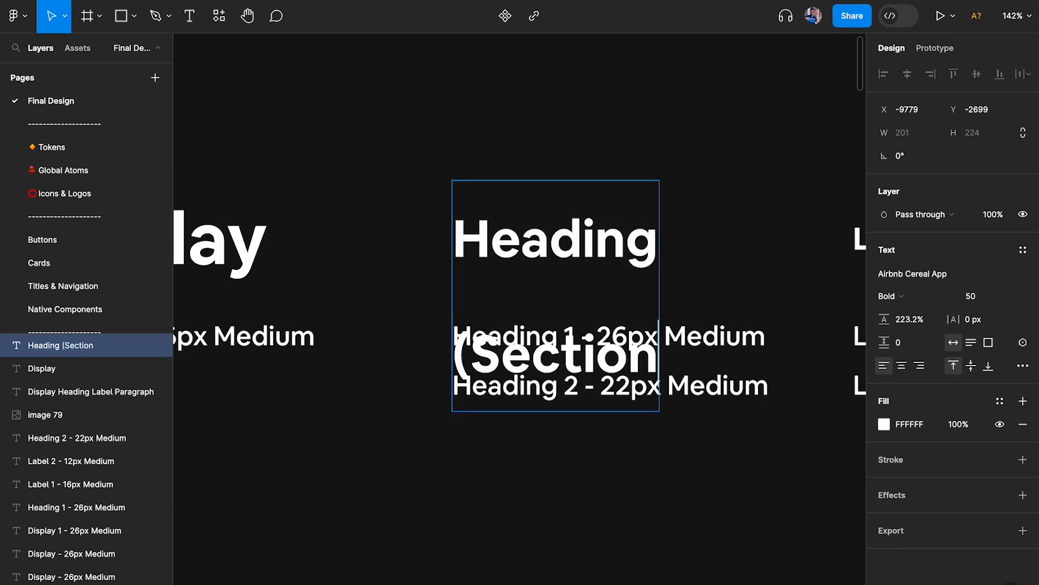
text( titles))
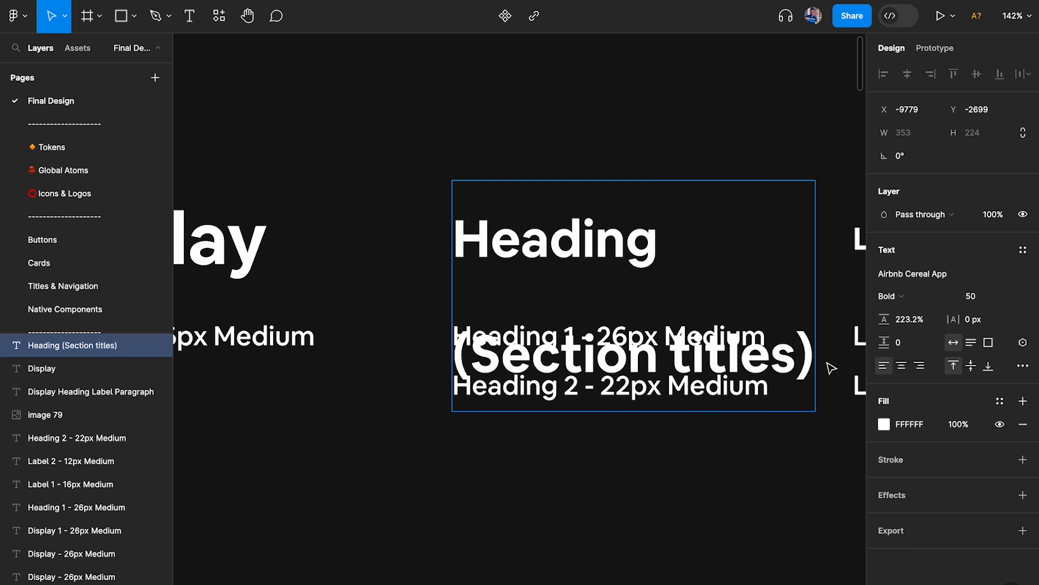
Step: Set the font size of the "(Section titles)" line to 30
drag(813, 361, 378, 355)
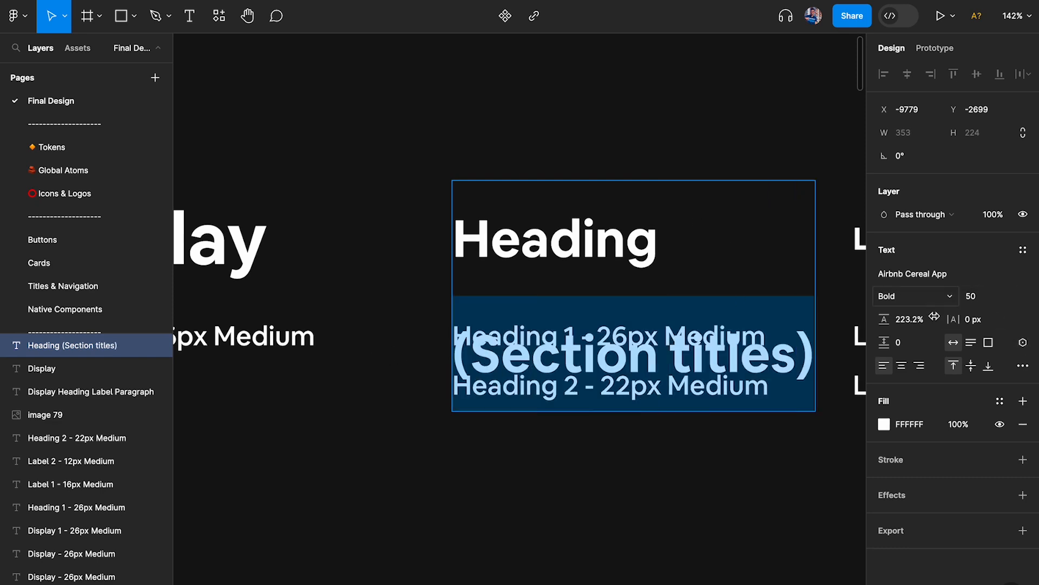
click(885, 421)
click(981, 307)
text(30)
key(Return)
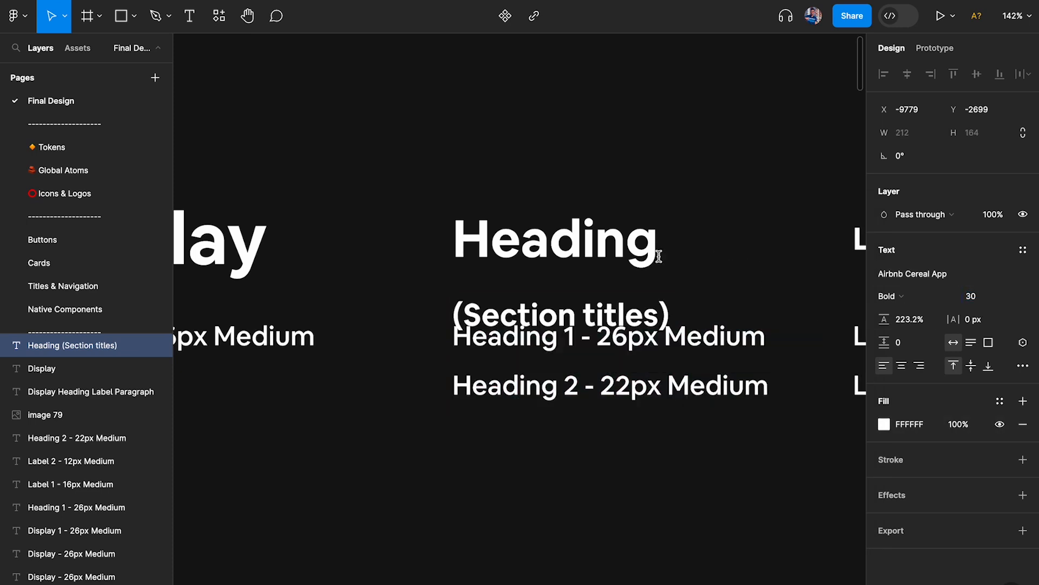
Step: Reduce the line height of "(Section titles)" and move the Heading title up, clear of the Heading 1 entry
click(910, 319)
key(shift+Down)
key(shift+Down)
key(shift+Down)
key(shift+Down)
key(shift+Down)
key(shift+Down)
key(shift+Down)
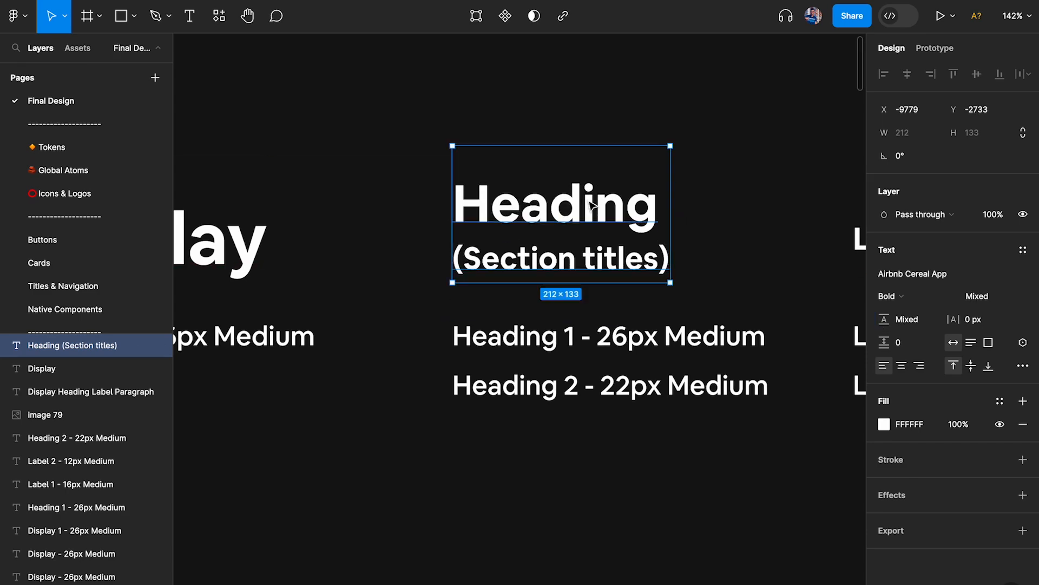
click(633, 118)
Step: Examine how titles, section headings and body text are used on the Luxe villa, Cancellation policy and Amenities screens
scroll(633, 118, down, 3)
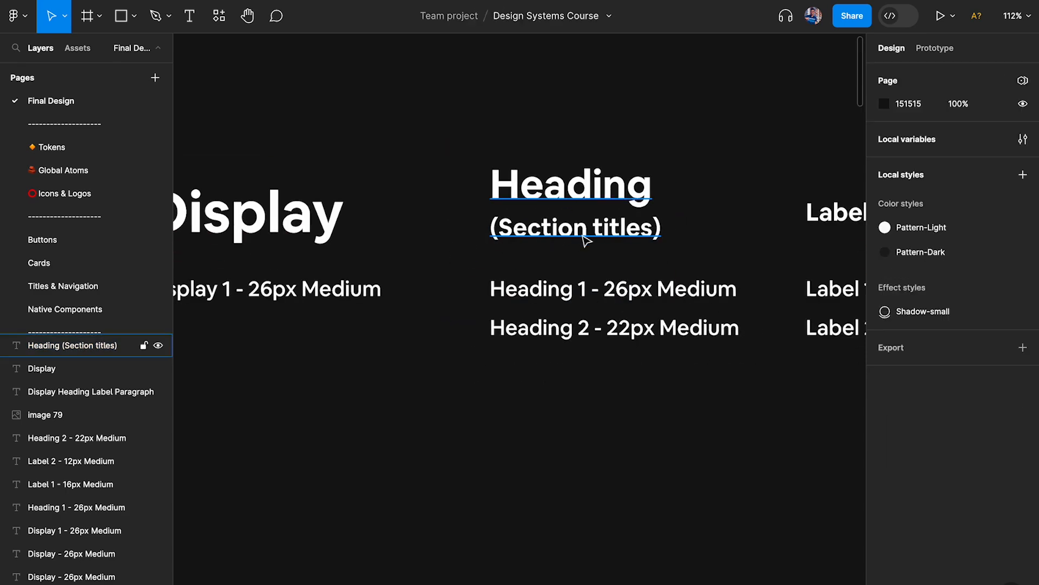
scroll(586, 239, down, 4)
scroll(585, 240, right, 2)
scroll(498, 260, down, 4)
scroll(336, 272, up, 4)
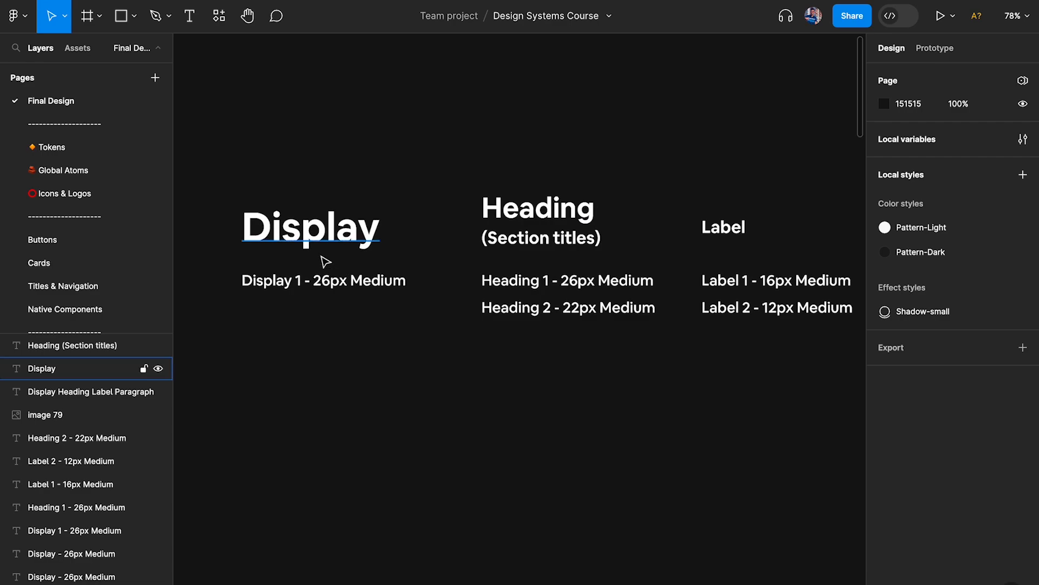
click(322, 259)
scroll(322, 260, down, 4)
scroll(323, 260, right, 8)
scroll(435, 310, up, 5)
scroll(435, 311, right, 1)
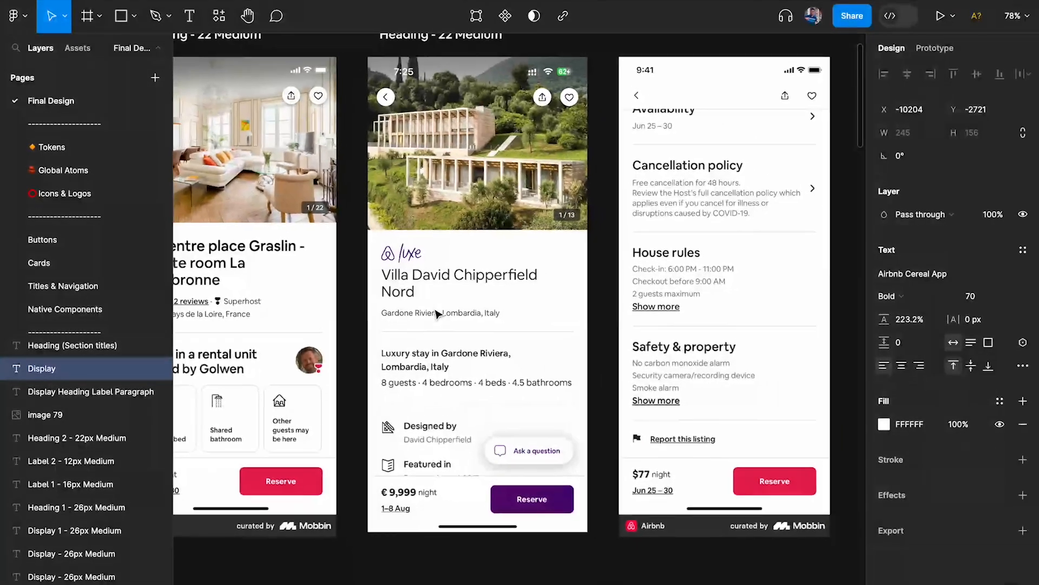
scroll(435, 312, up, 3)
scroll(436, 314, right, 5)
scroll(436, 313, down, 2)
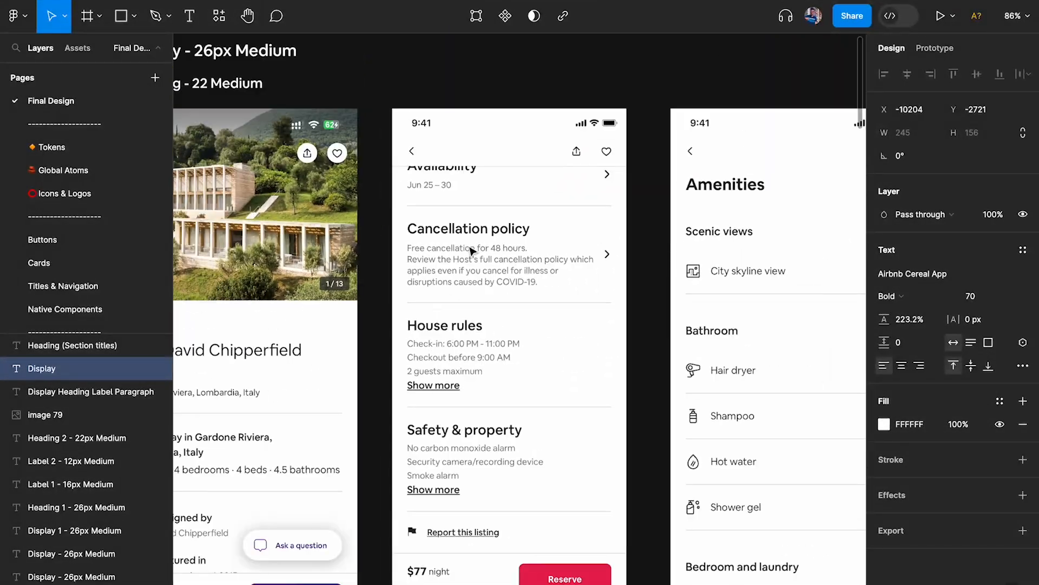
scroll(448, 213, down, 1)
scroll(479, 215, up, 1)
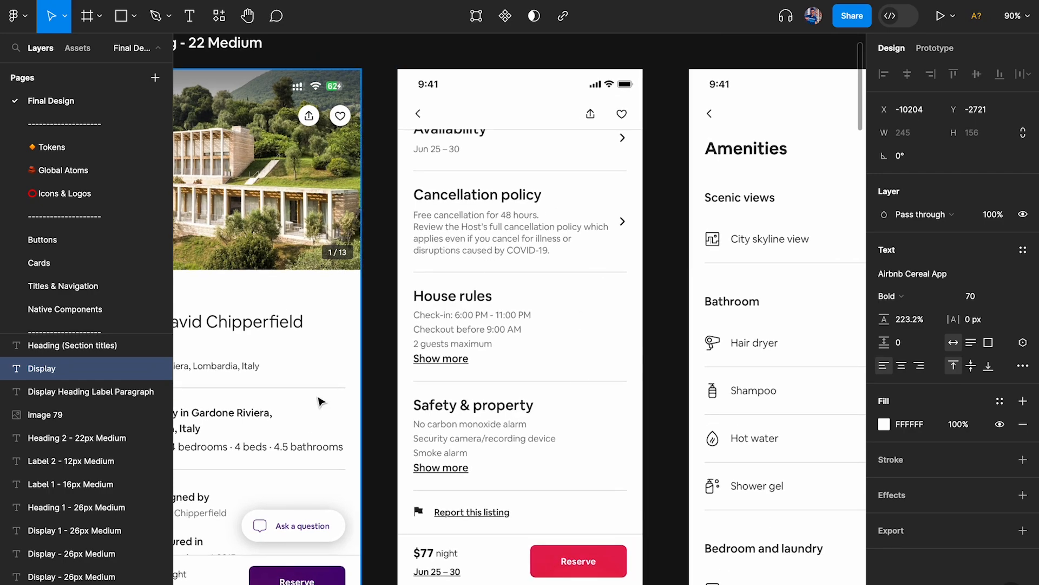
scroll(376, 246, left, 4)
scroll(376, 246, down, 1)
scroll(569, 335, right, 2)
scroll(617, 315, up, 3)
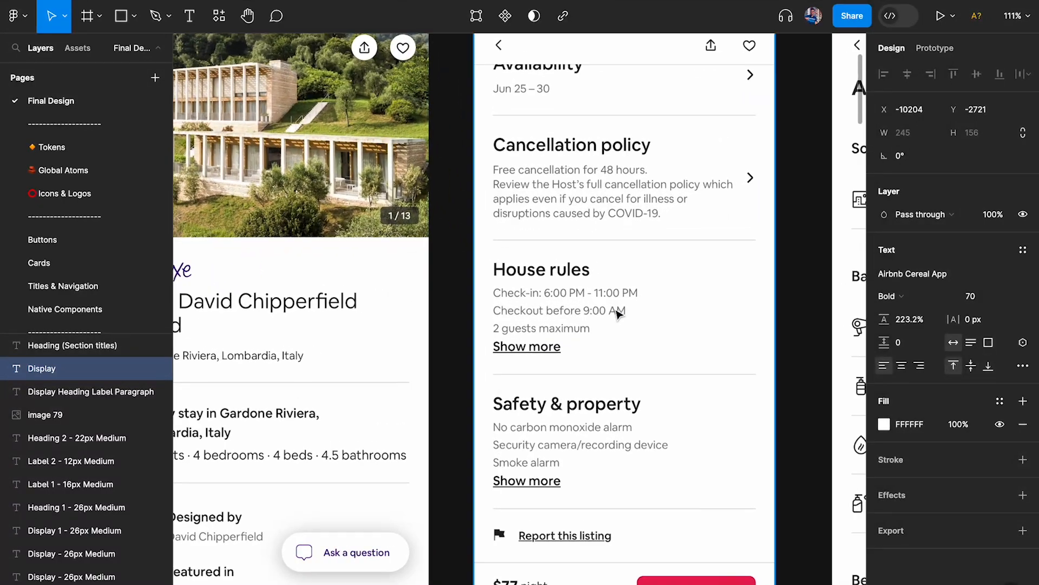
scroll(618, 313, up, 3)
scroll(574, 286, right, 1)
scroll(547, 238, down, 2)
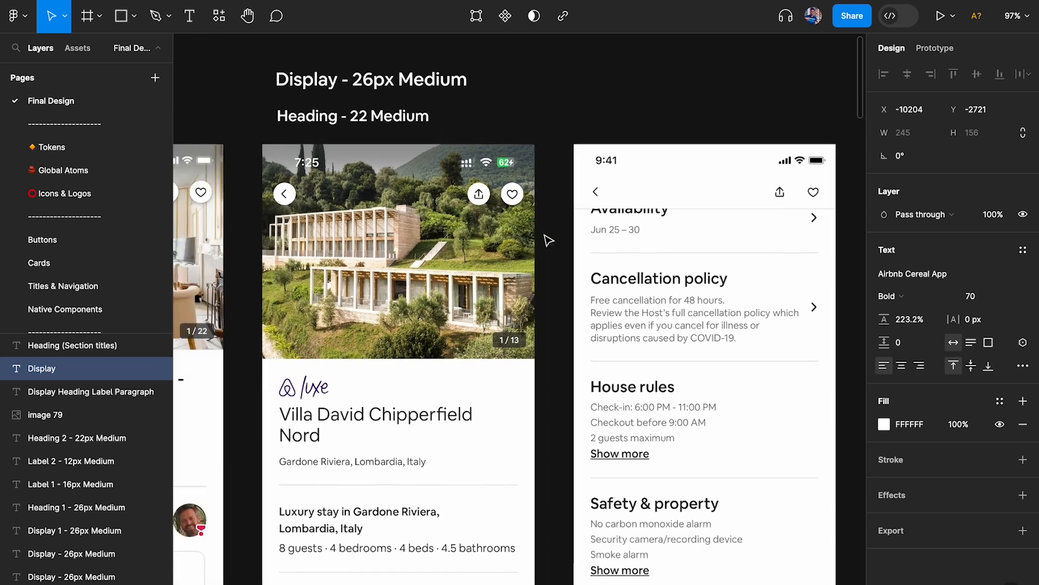
Step: Place a copy of the "Heading - 22 Medium" label above the Cancellation policy heading on its screen and set its fill to 000000
click(382, 121)
drag(342, 120, 653, 260)
scroll(652, 262, up, 5)
scroll(652, 260, up, 3)
click(884, 425)
drag(776, 365, 663, 490)
scroll(588, 263, right, 3)
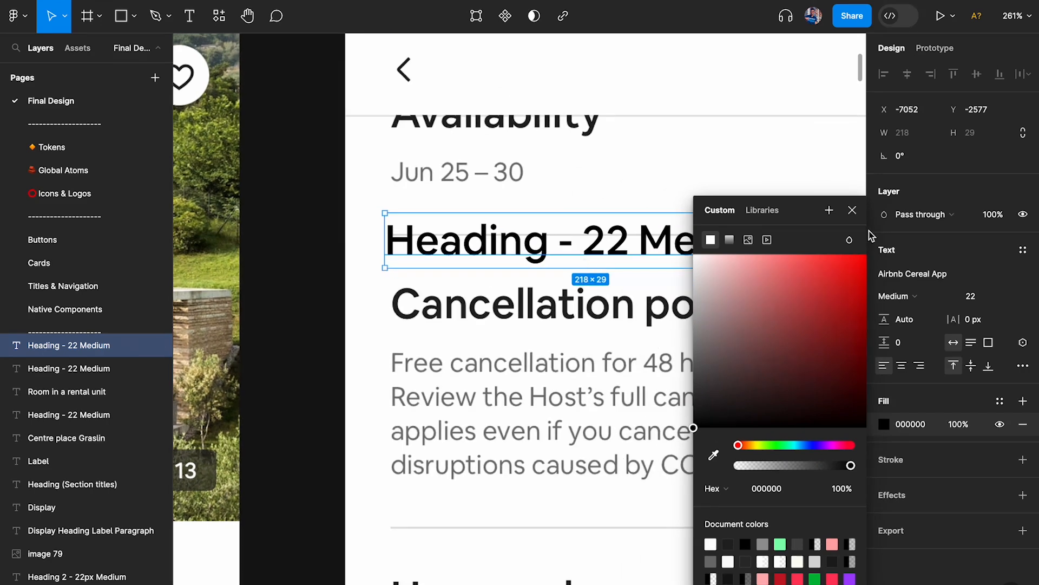
click(852, 210)
Step: Change the copied label's text to "Cancellation policy" and line it up with the start of the screen's own heading
key(Return)
text(Can)
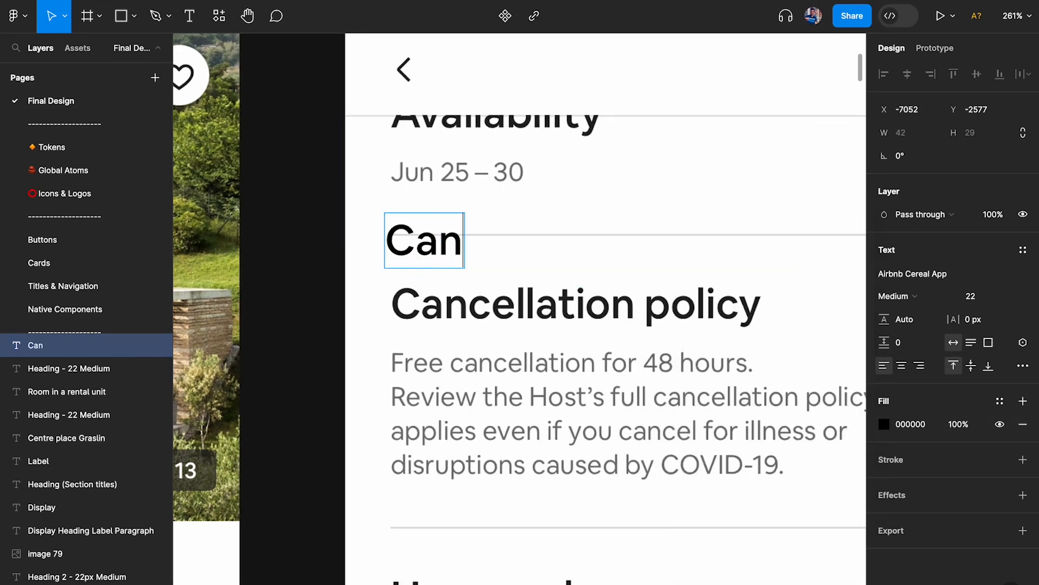
text(cellation po)
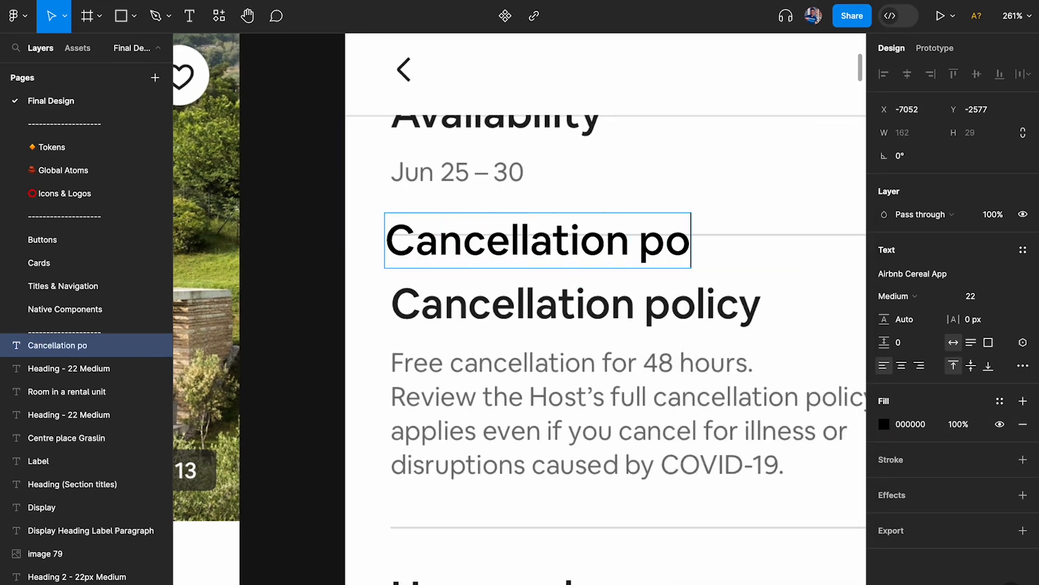
text(licy)
key(Escape)
scroll(441, 278, up, 5)
mouse_move(440, 278)
mouse_down()
mouse_move(454, 343)
mouse_move(453, 264)
mouse_up()
scroll(454, 336, down, 5)
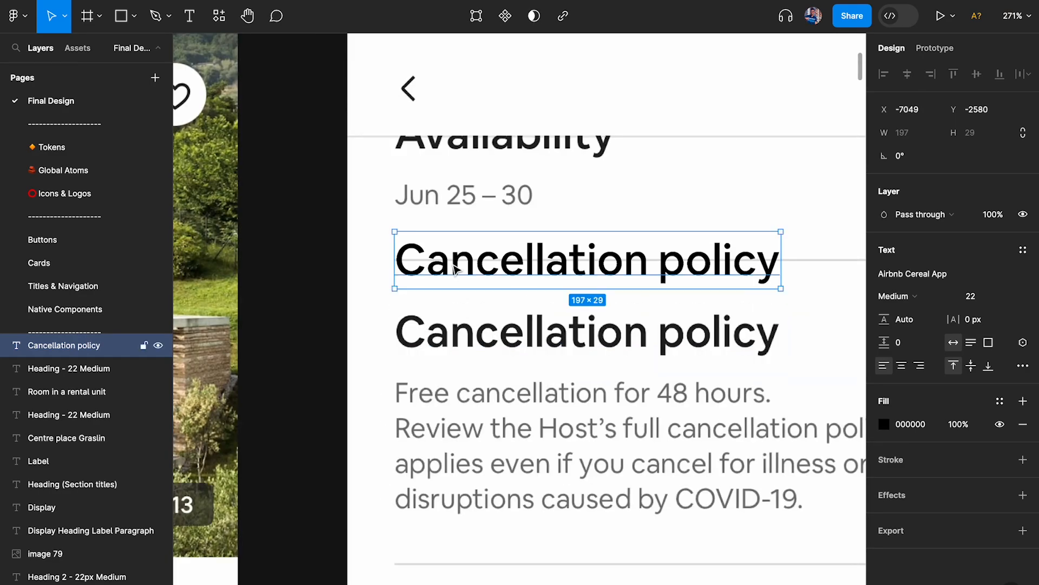
Step: Compare the text copy with the section headings on the Luxe villa and Cancellation policy screens
scroll(454, 267, down, 8)
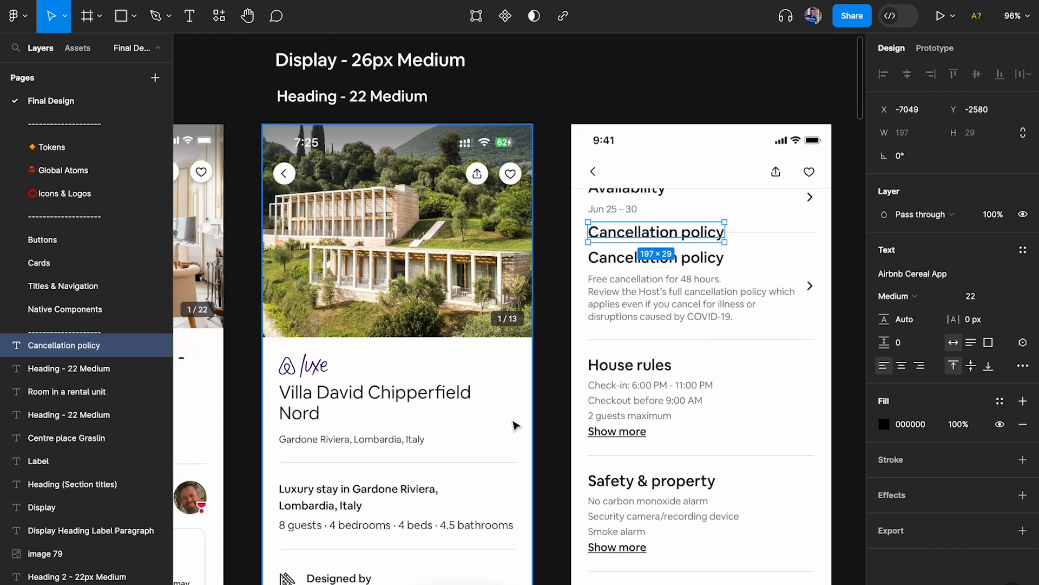
scroll(515, 426, down, 5)
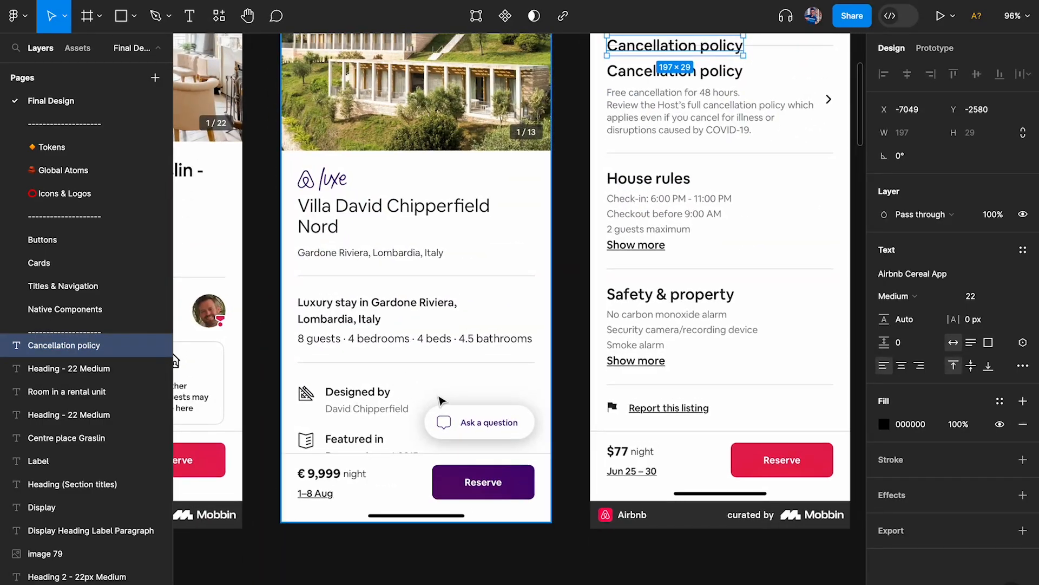
scroll(441, 400, up, 3)
scroll(560, 298, up, 4)
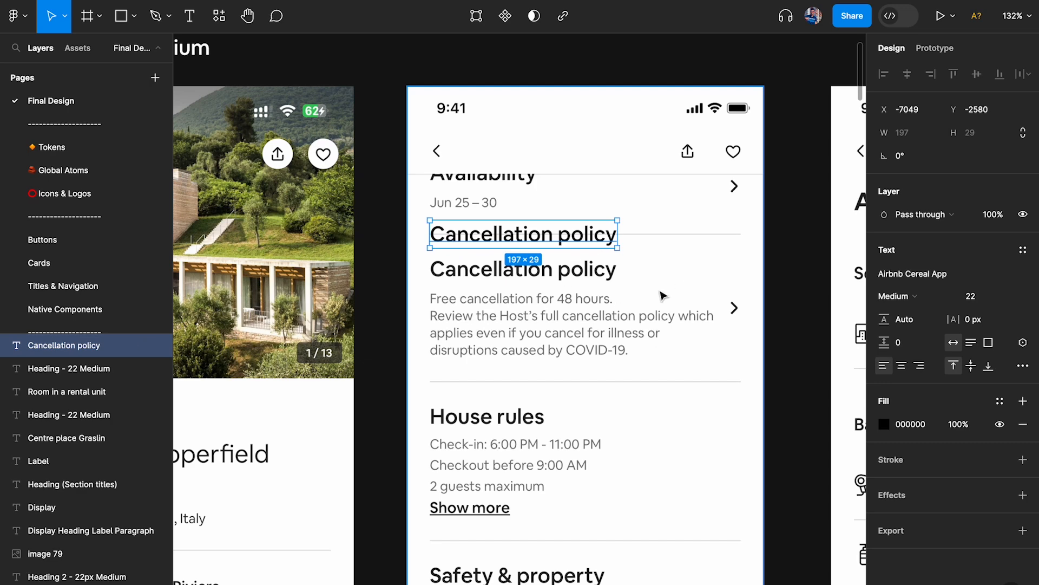
scroll(663, 295, down, 2)
scroll(663, 295, left, 1)
click(528, 273)
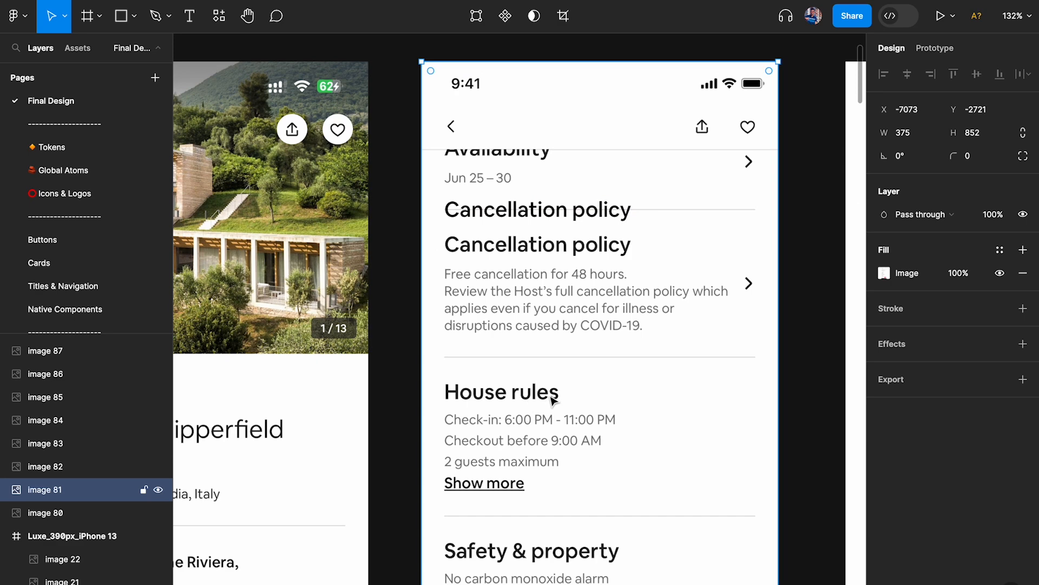
scroll(526, 464, down, 5)
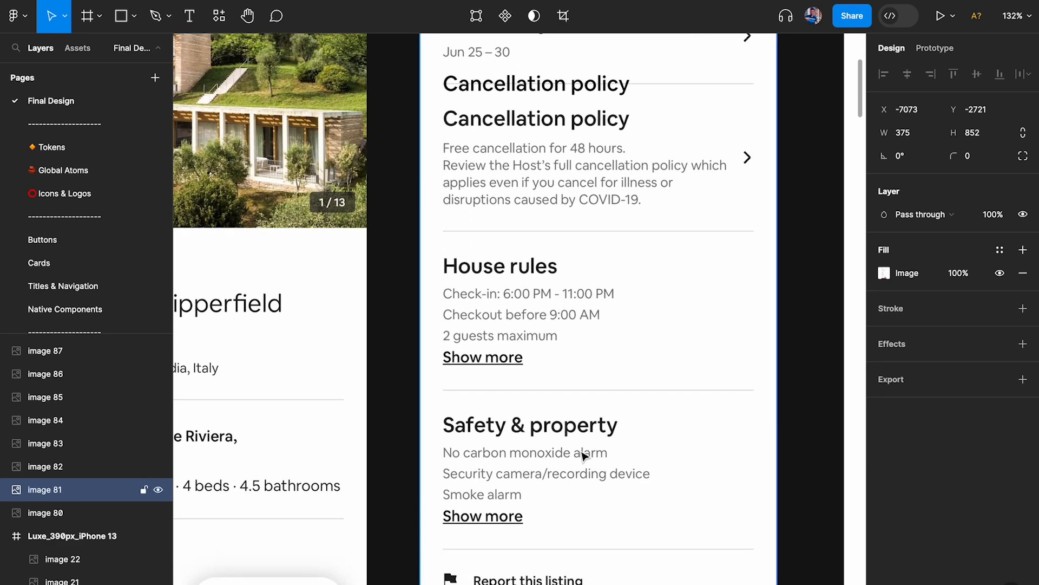
scroll(576, 487, up, 10)
scroll(543, 448, down, 5)
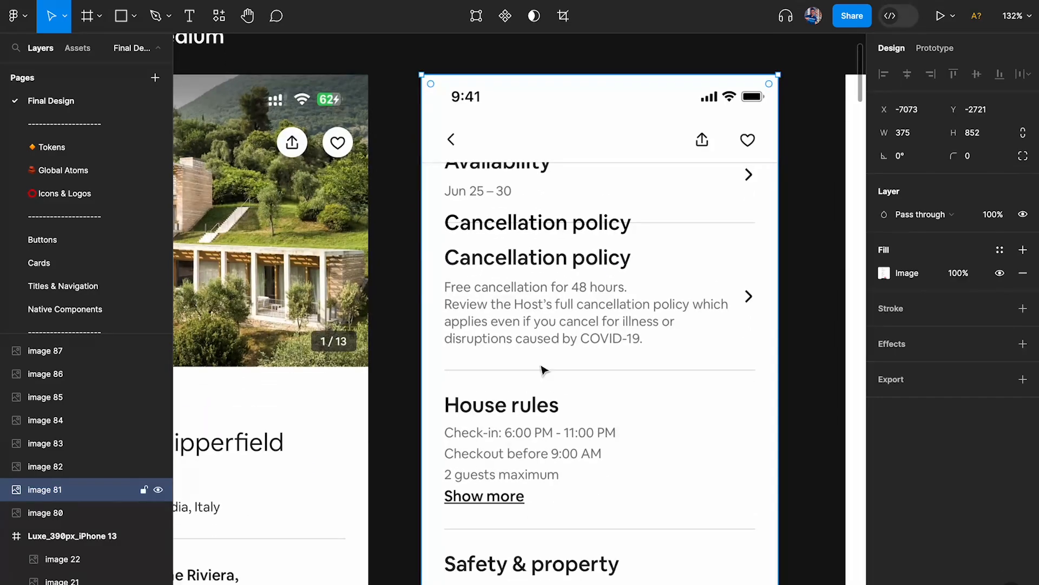
scroll(530, 283, up, 2)
Step: Delete the "Cancellation policy" text copy from the screen
click(455, 196)
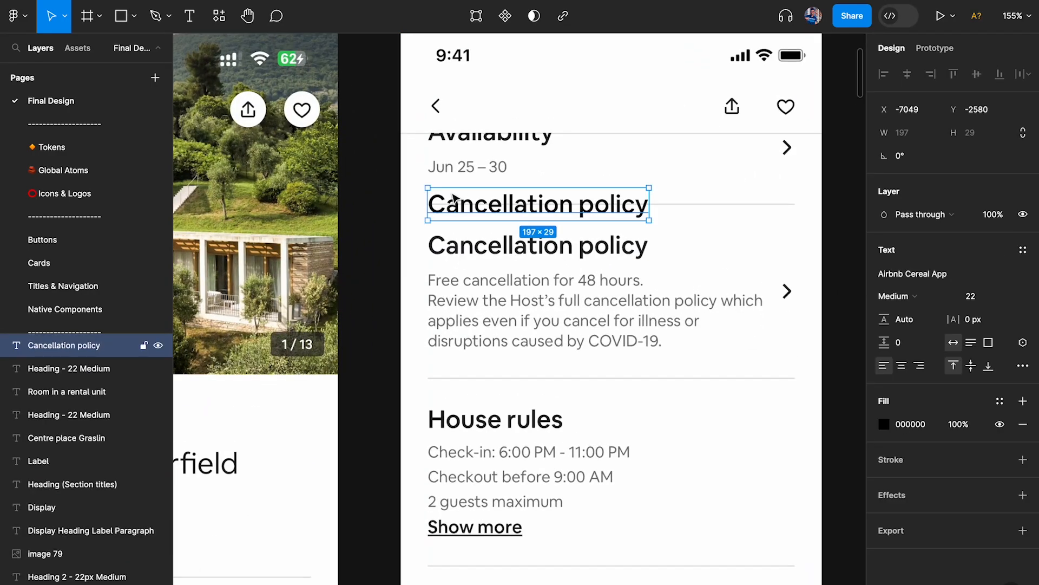
scroll(455, 199, down, 5)
scroll(455, 198, up, 1)
key(Delete)
scroll(456, 199, up, 2)
scroll(457, 199, left, 2)
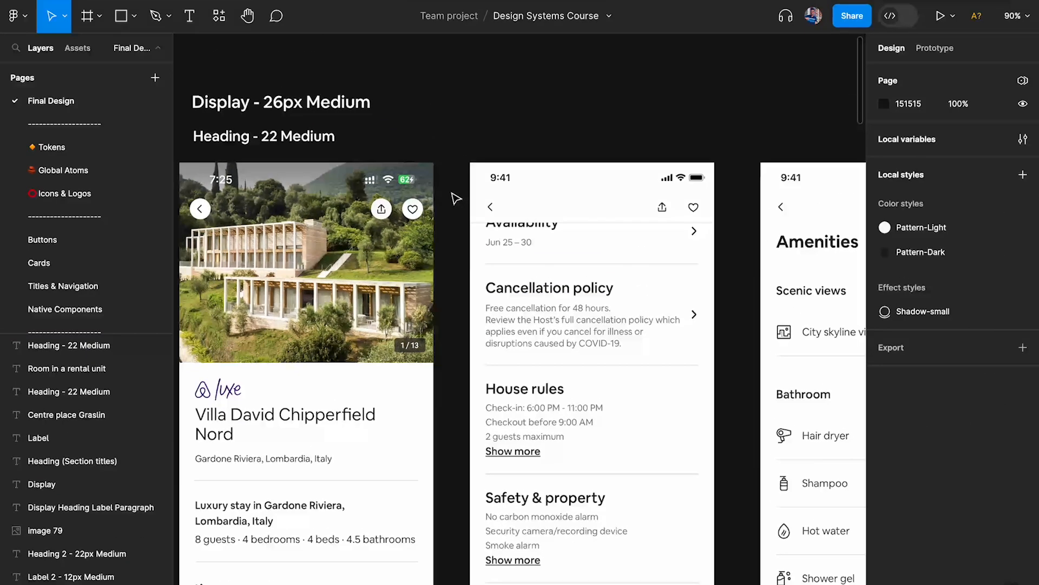
Step: Place a copy of the "Heading - 22 Medium" label above the Cancellation policy screen, in line with its left edge
scroll(490, 298, up, 3)
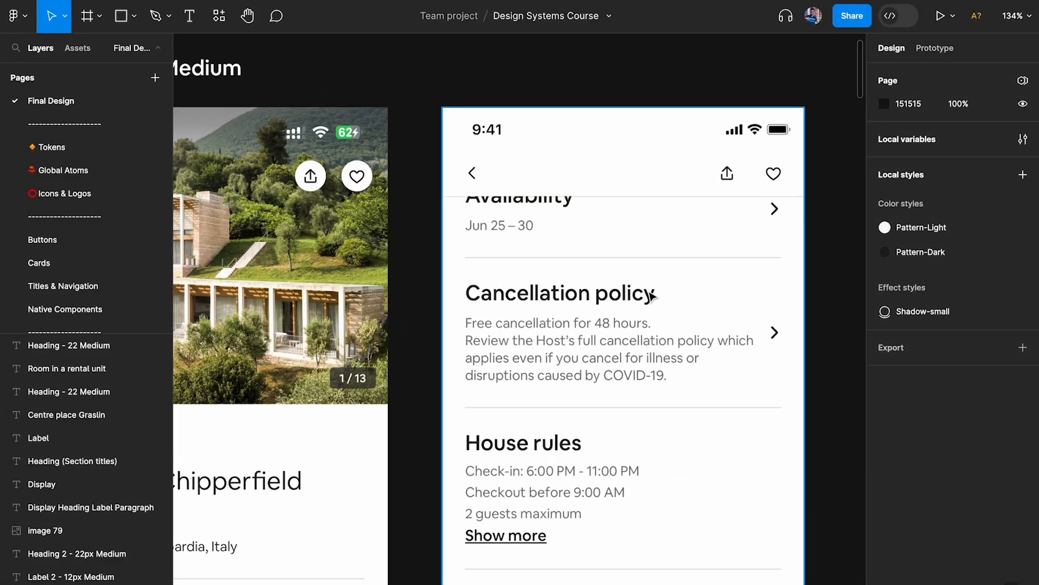
scroll(652, 295, down, 2)
drag(222, 118, 570, 120)
scroll(305, 451, down, 5)
scroll(305, 451, left, 3)
scroll(422, 431, up, 5)
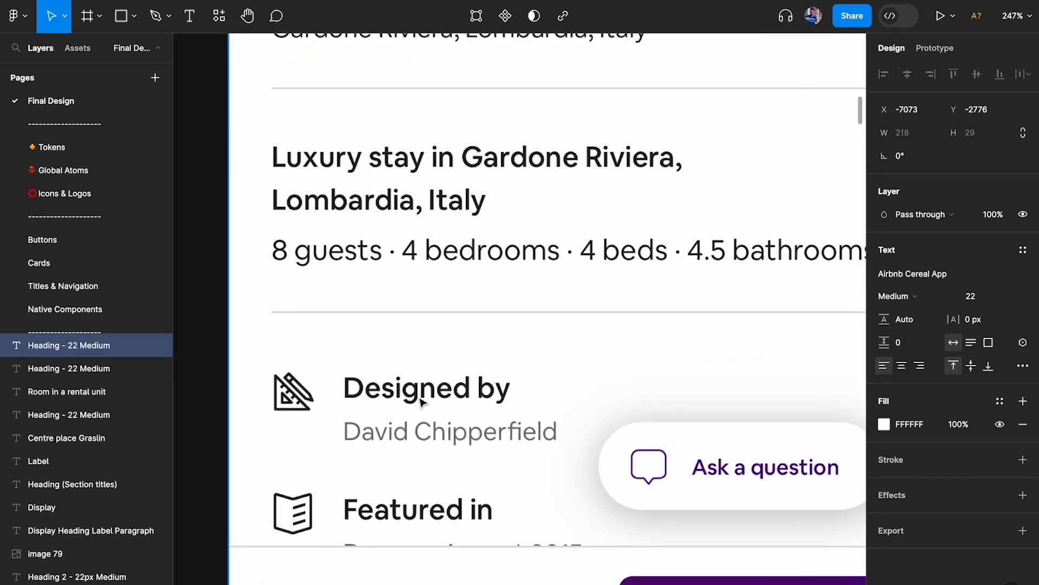
scroll(452, 403, down, 5)
scroll(452, 403, right, 8)
scroll(452, 403, up, 7)
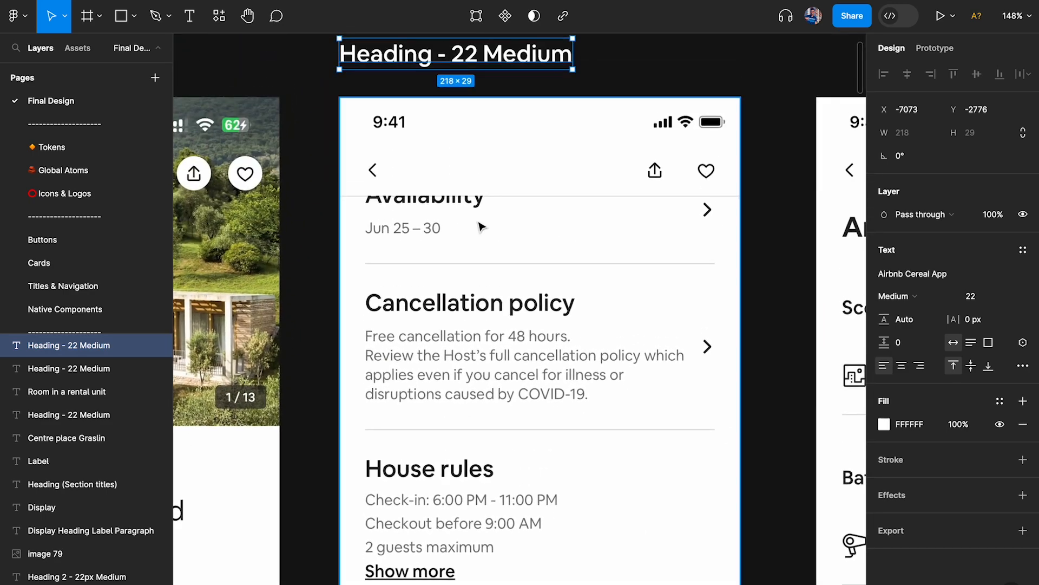
scroll(469, 177, up, 1)
Step: Change the label above the Cancellation policy screen to read "Label 1 - 16px Medium"
double_click(463, 117)
double_click(443, 112)
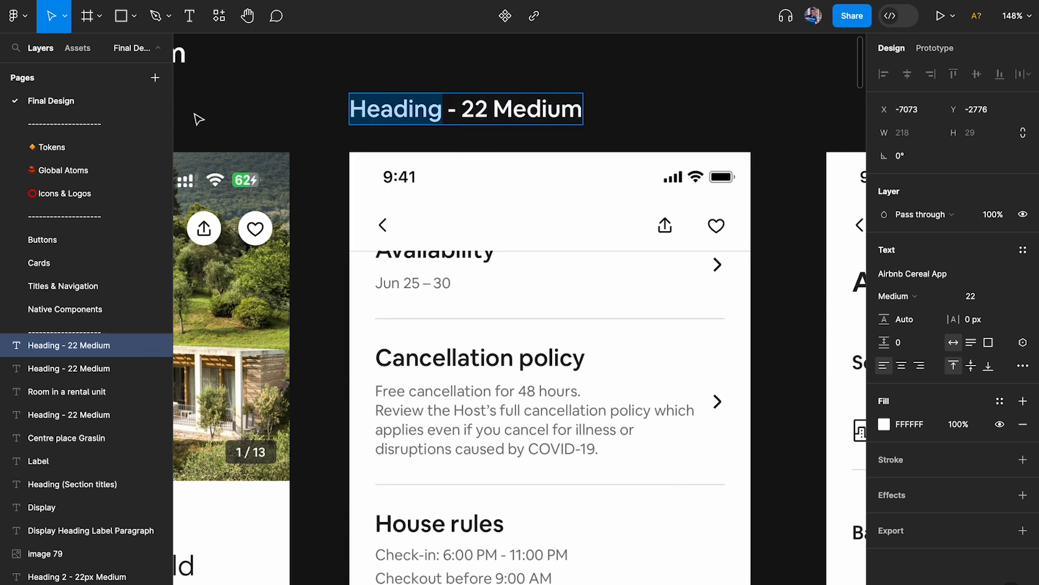
text(Label)
text( 1 - )
text(16p)
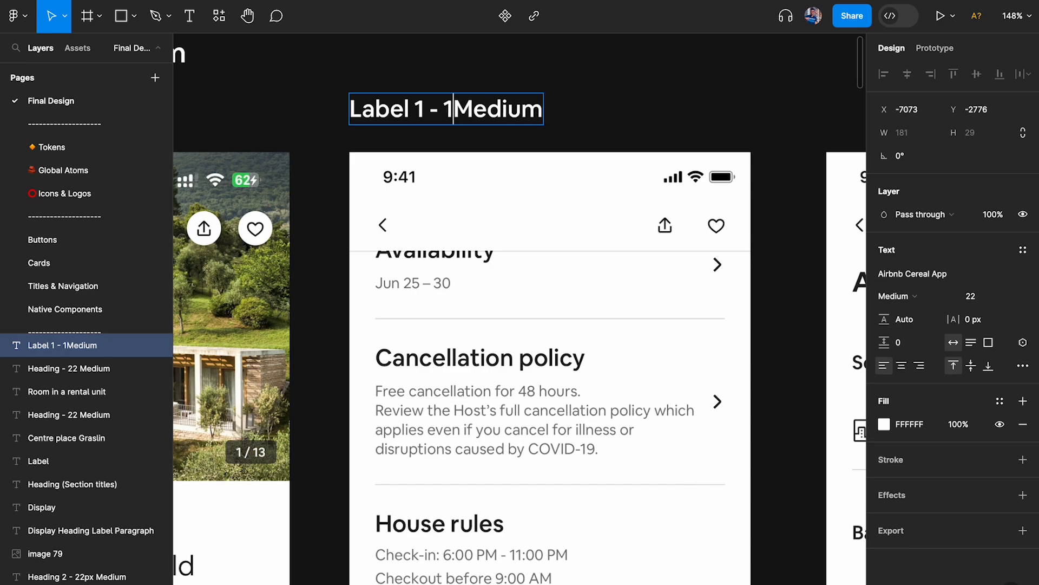
text(x)
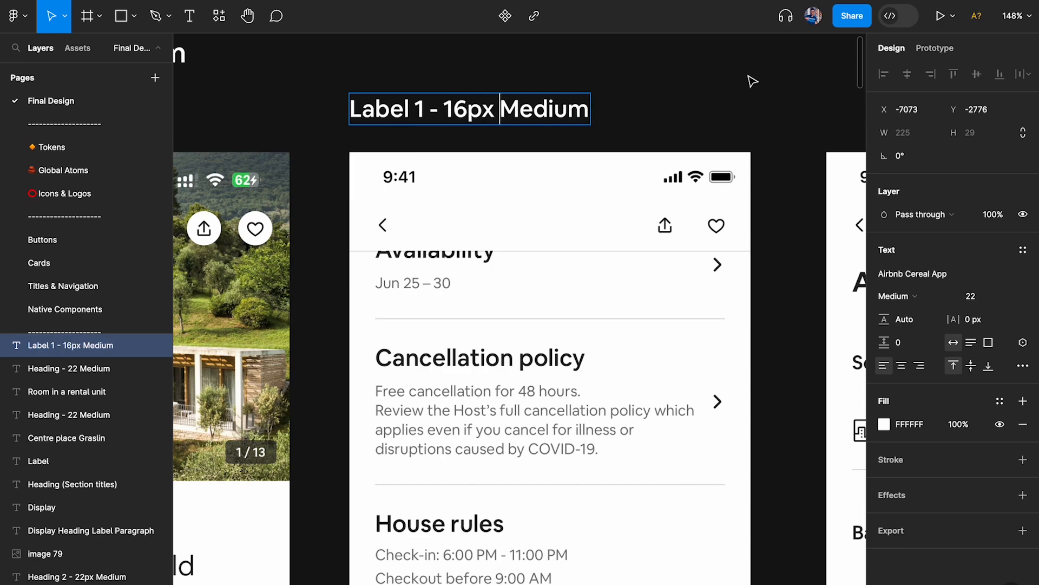
click(736, 87)
Step: Check the Heading and Label style lists against the section headings on the Cancellation policy screen
scroll(735, 85, down, 5)
scroll(563, 174, left, 5)
scroll(552, 182, left, 8)
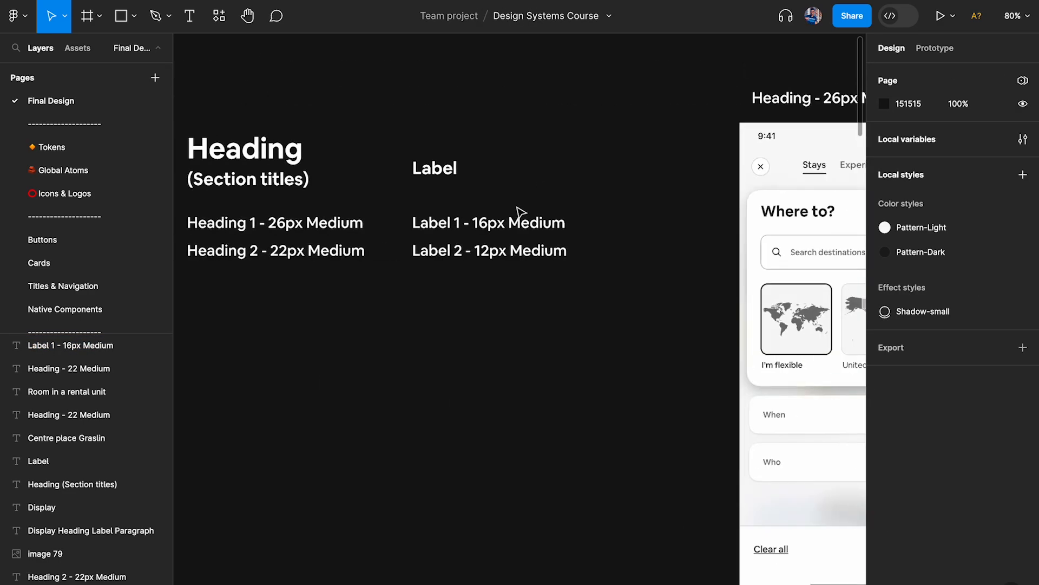
scroll(471, 242, up, 5)
scroll(528, 226, down, 5)
scroll(528, 226, right, 8)
scroll(487, 195, up, 4)
scroll(484, 190, right, 3)
scroll(483, 190, up, 4)
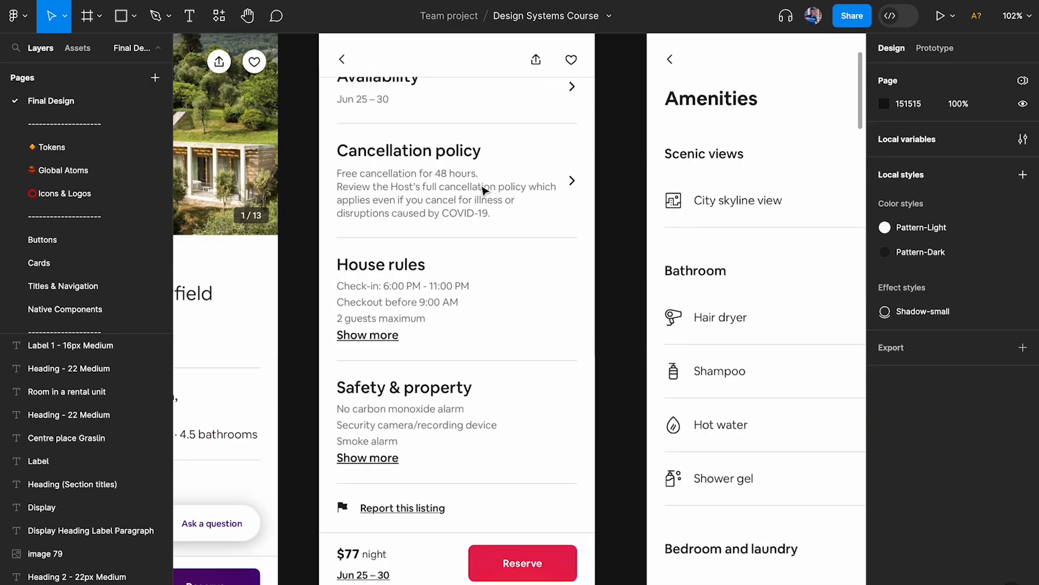
Step: Examine the page title, section headings and list items on the Amenities screen
scroll(483, 190, right, 3)
scroll(483, 191, up, 2)
scroll(514, 194, up, 2)
scroll(574, 235, down, 2)
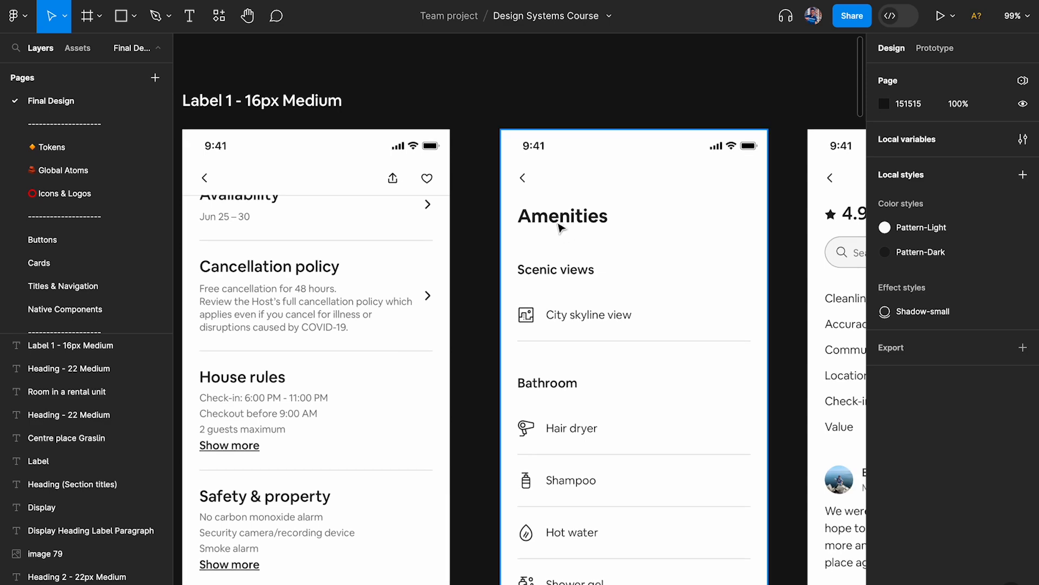
scroll(561, 227, down, 3)
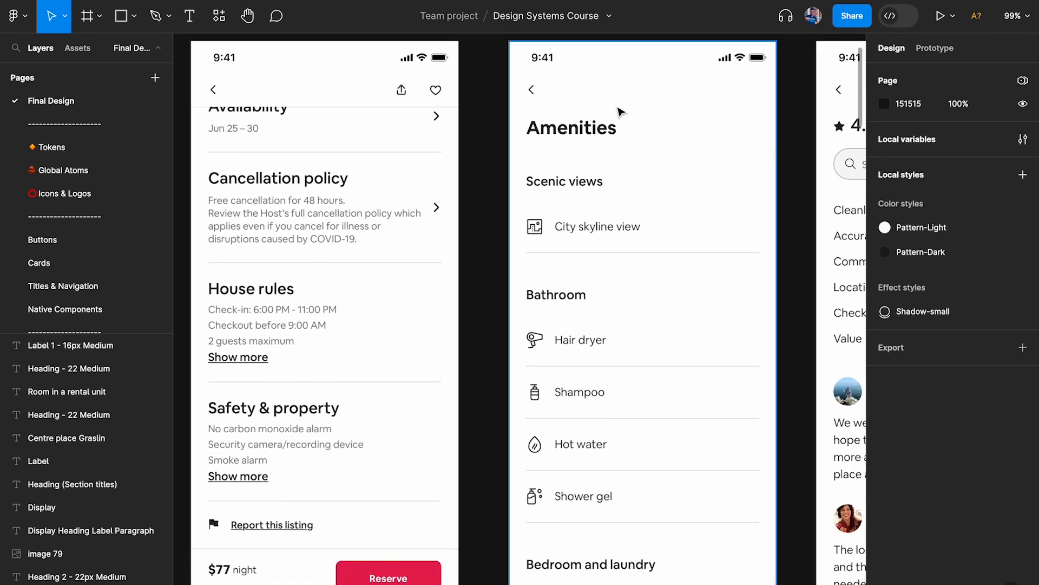
scroll(551, 291, down, 2)
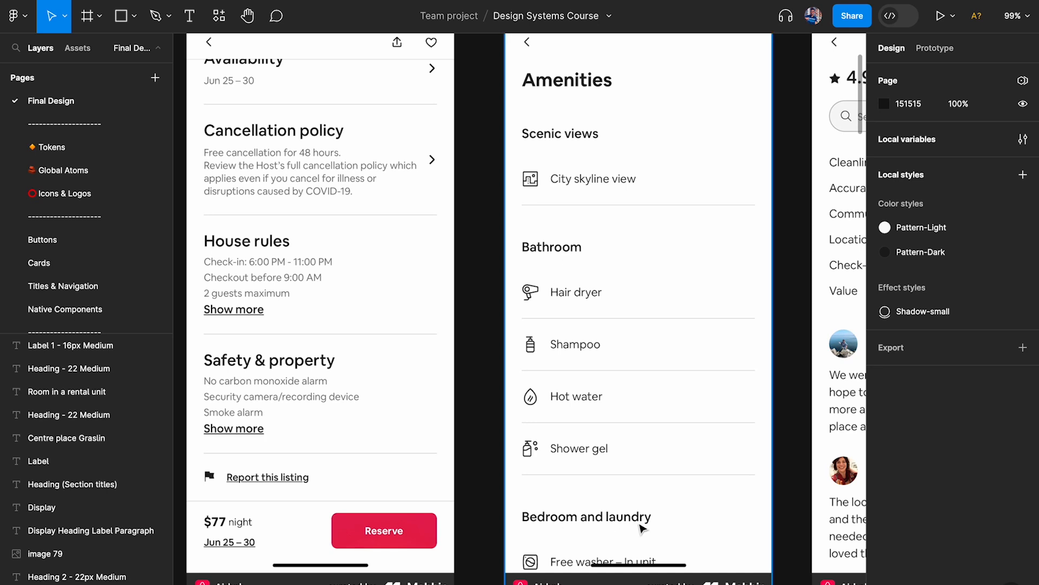
scroll(625, 176, up, 4)
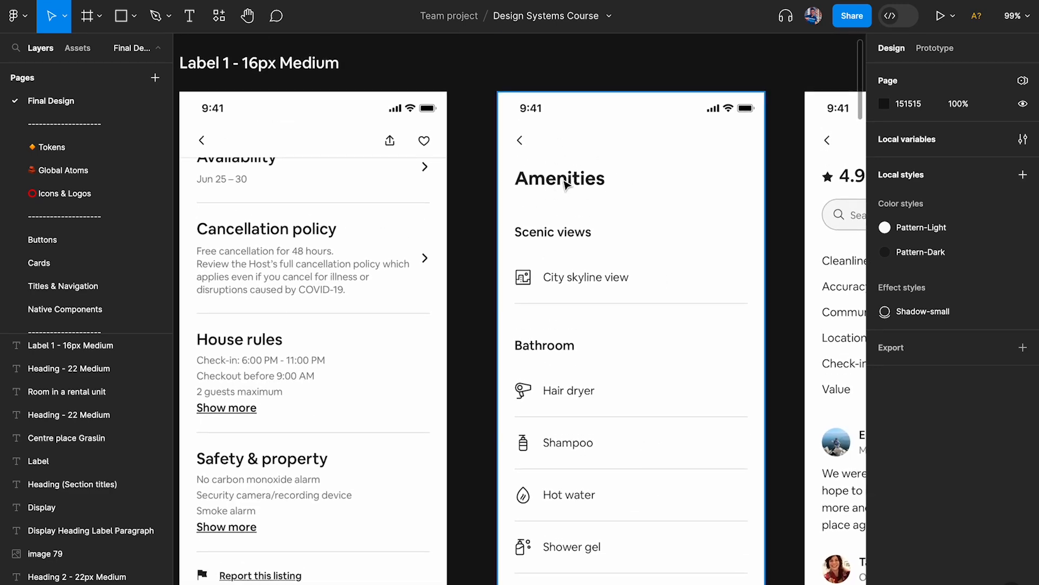
Step: Place a copy of the "Label 1 - 16px Medium" label between Amenities and Scenic views, and set its fill to 000000
click(239, 69)
drag(239, 69, 582, 219)
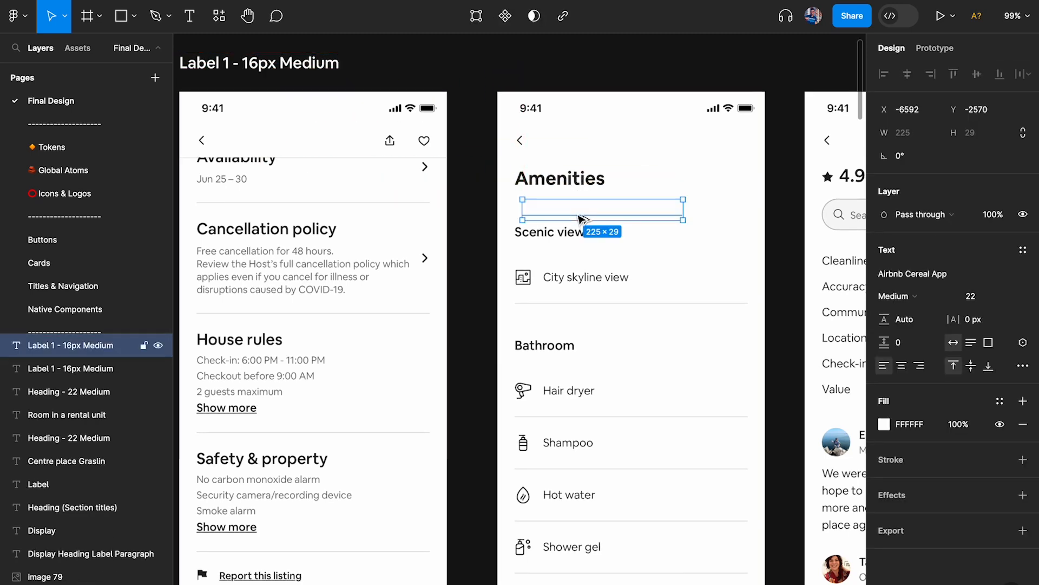
click(884, 424)
drag(812, 389, 688, 436)
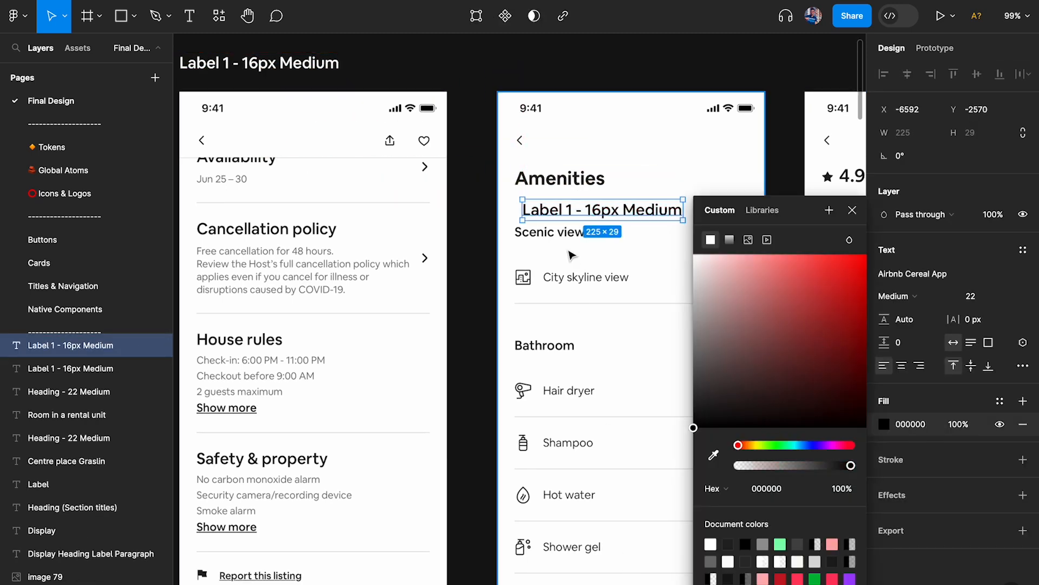
scroll(568, 250, up, 5)
click(571, 254)
Step: Change the copied label's text to "Amenities" and set its font size to 26
double_click(526, 169)
text(Amenit)
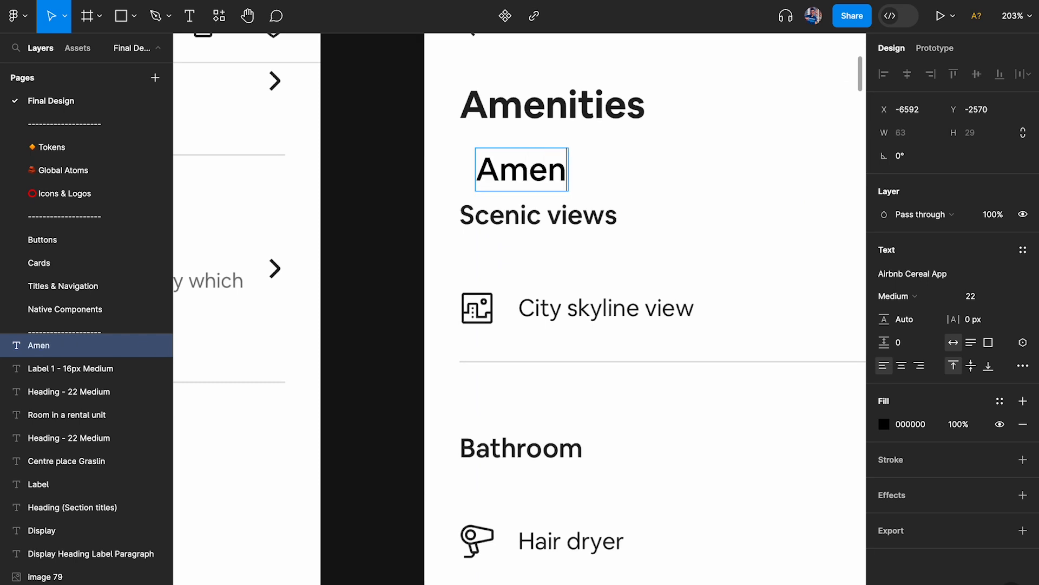
key(Escape)
scroll(558, 165, up, 3)
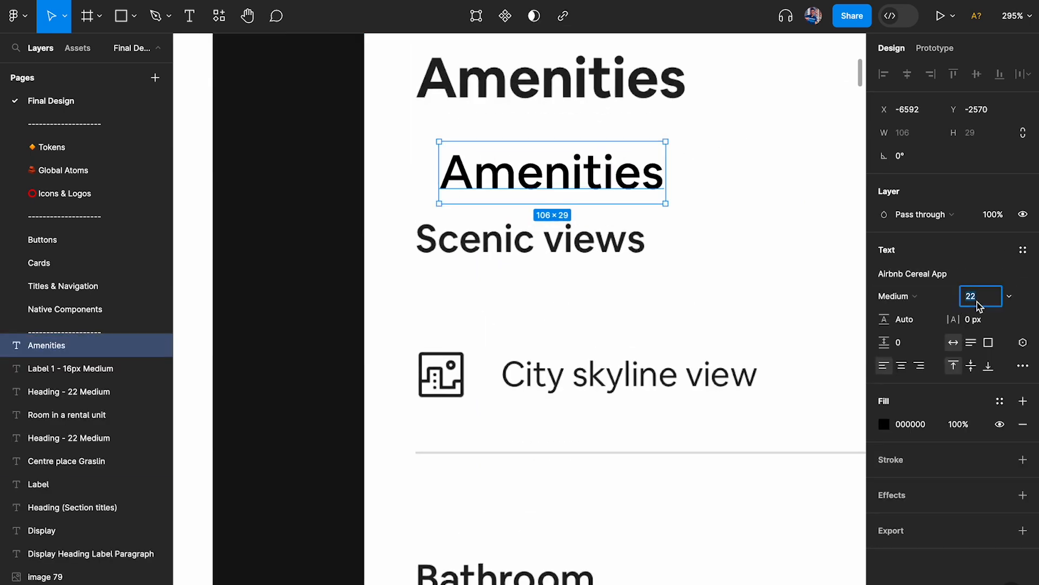
text(26)
key(Return)
Step: Lay the "Amenities" copy over the screen's page title and set its weight to Bold
scroll(495, 326, up, 5)
drag(496, 326, 455, 148)
click(915, 303)
click(916, 311)
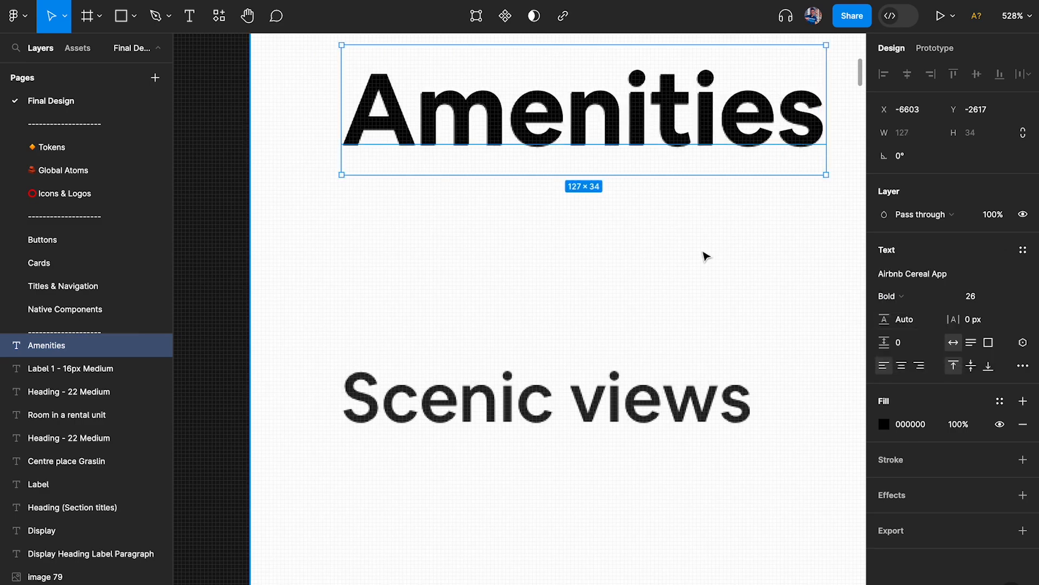
Step: Move the bold "Amenities" copy straight down to sit just beneath the original page title for comparison
scroll(702, 255, down, 5)
drag(595, 179, 595, 242)
scroll(492, 119, down, 3)
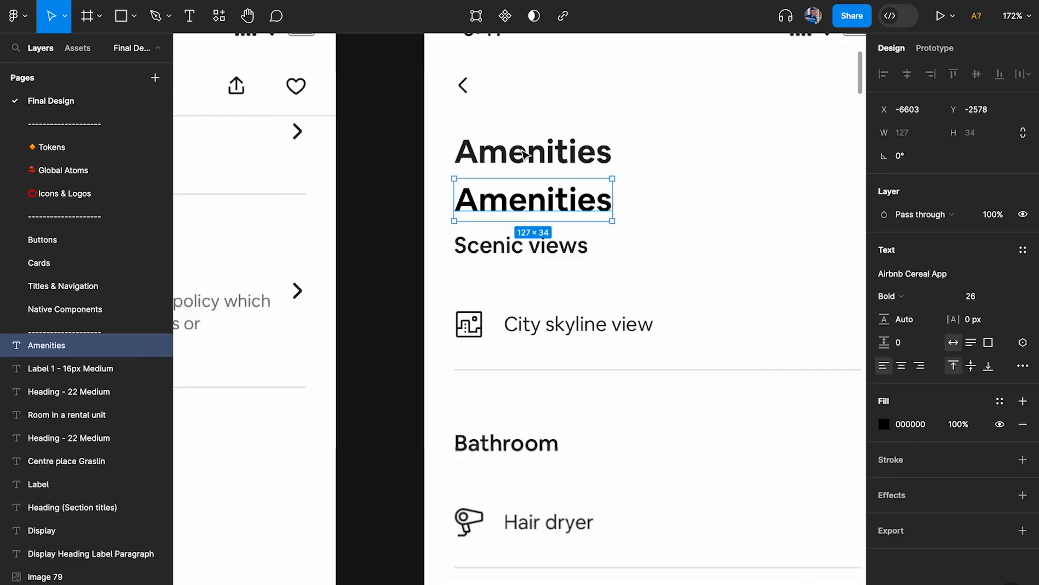
scroll(514, 163, up, 2)
scroll(685, 199, down, 5)
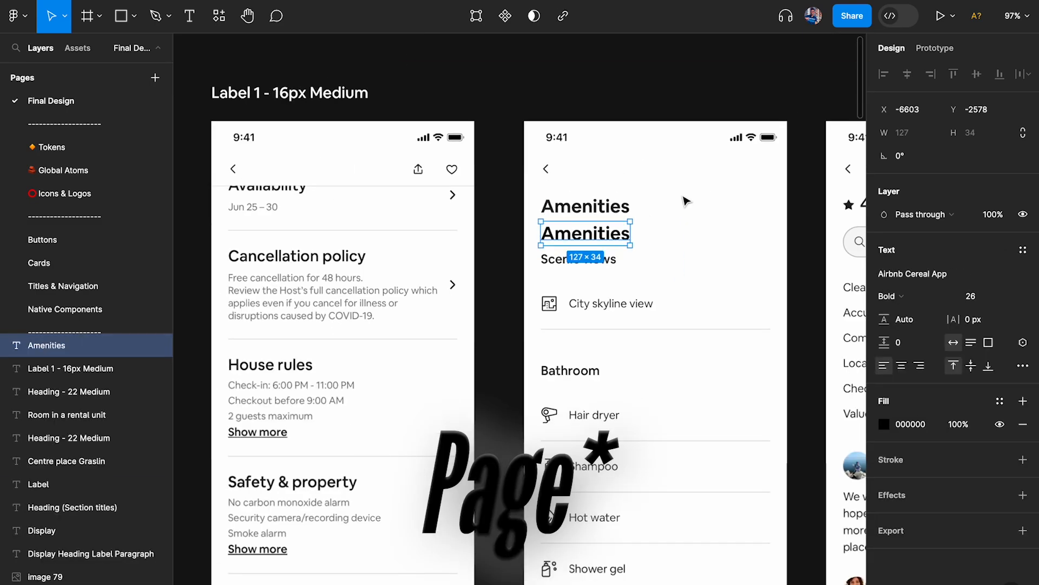
Step: Copy the "Display 1 - 26px Medium" entry listed under the Display column
scroll(685, 199, left, 4)
scroll(685, 200, left, 10)
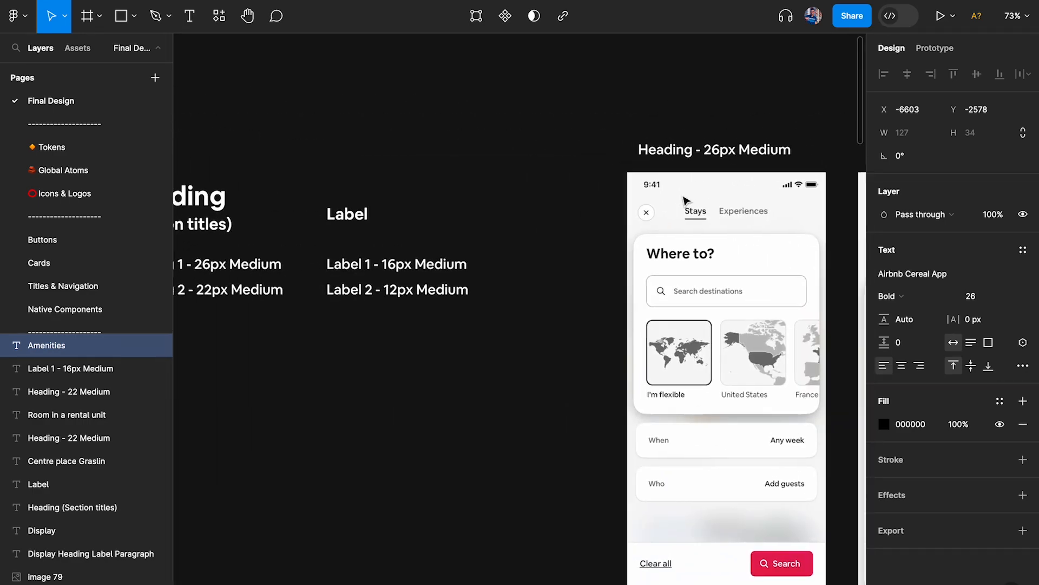
drag(280, 107, 393, 276)
drag(327, 92, 391, 270)
click(376, 185)
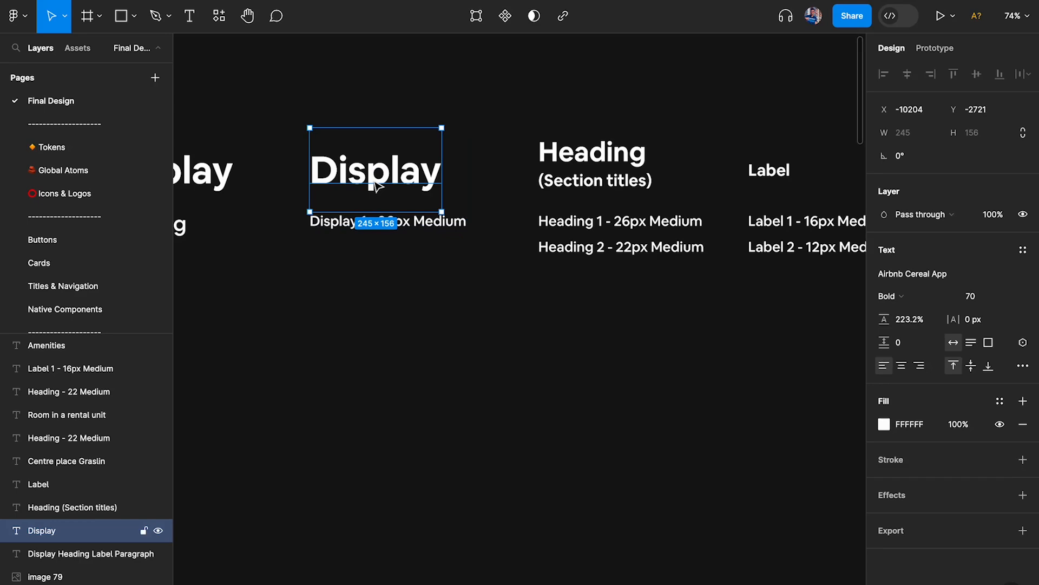
scroll(376, 186, up, 4)
key(Escape)
scroll(445, 238, up, 4)
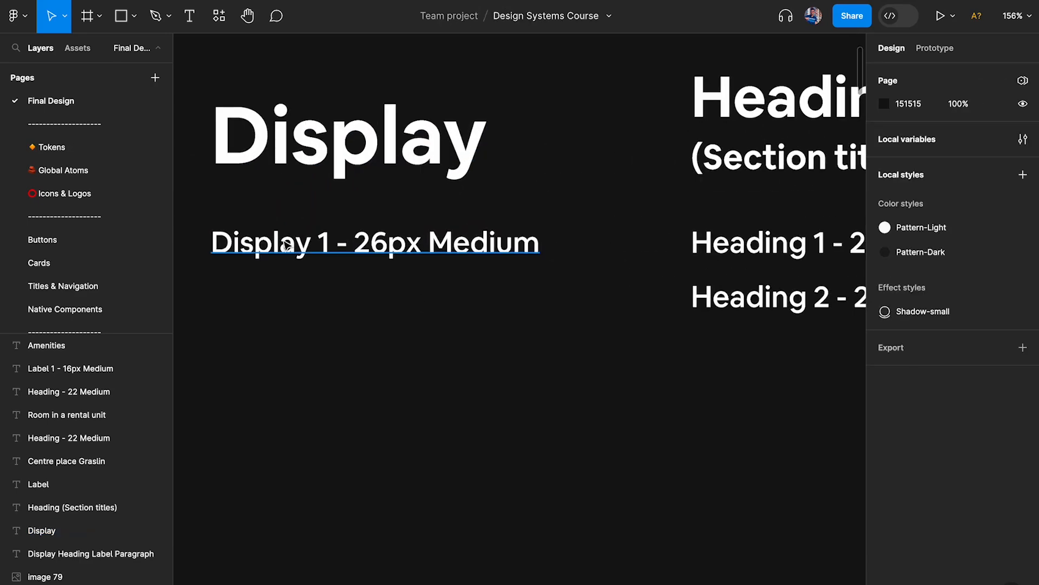
click(296, 252)
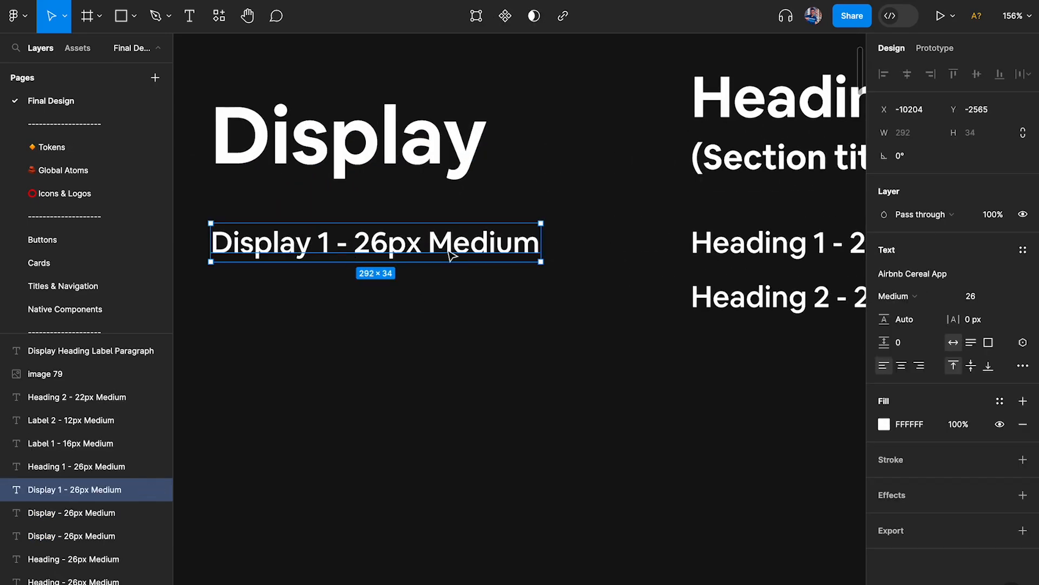
Step: Paste the copied "Display 1 - 26px Medium" label and place it above the Amenities screen
scroll(451, 255, down, 5)
scroll(453, 250, down, 5)
scroll(449, 251, right, 4)
scroll(486, 219, up, 3)
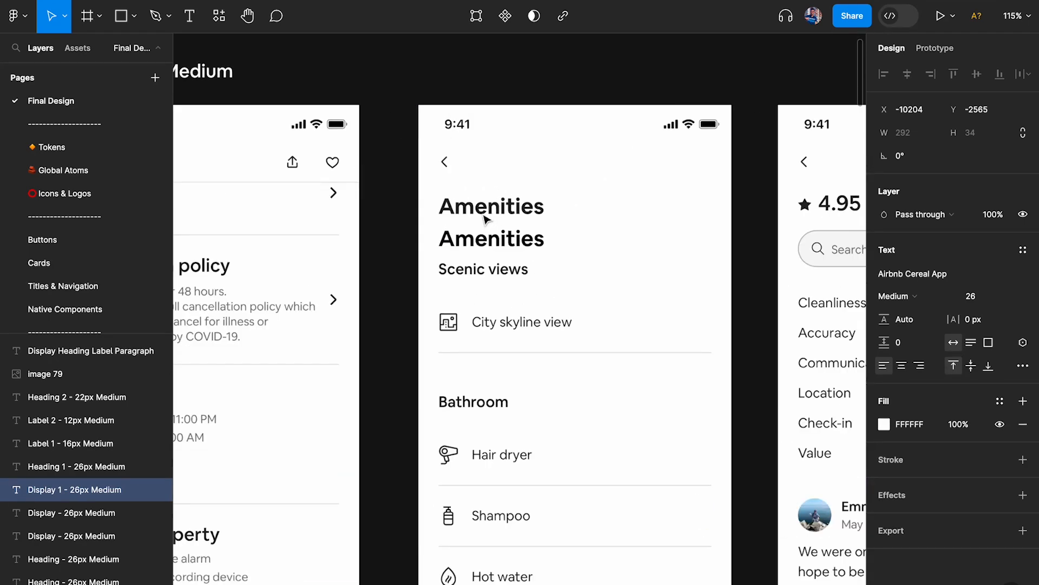
click(493, 231)
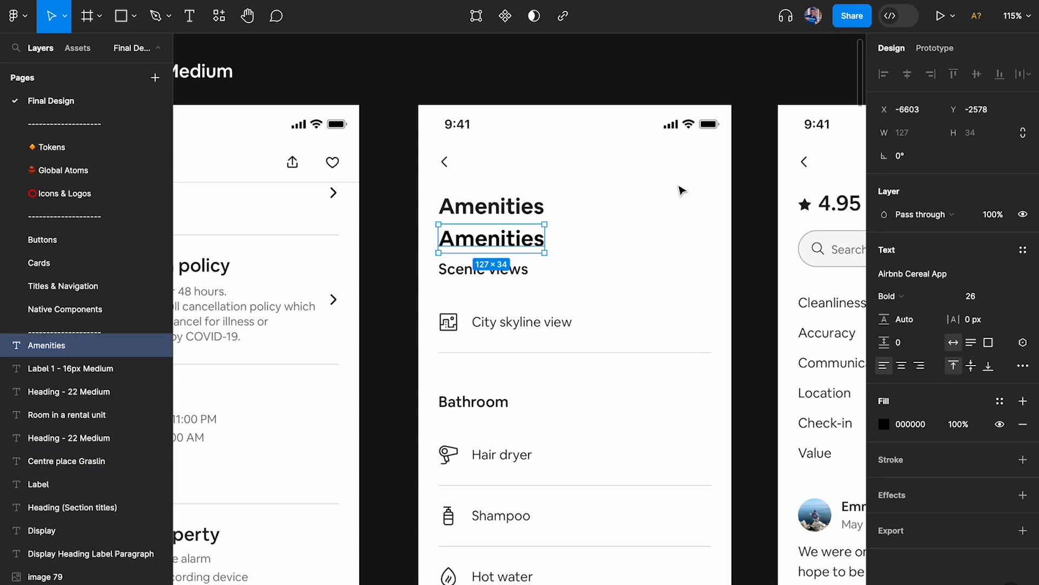
scroll(704, 196, up, 3)
click(632, 177)
scroll(630, 177, up, 3)
key(ctrl+v)
drag(459, 323, 463, 258)
Step: Compare the page titles on the Amenities and reviews screens with each other and with the bold comparison text
scroll(463, 260, down, 4)
click(463, 297)
scroll(463, 297, down, 3)
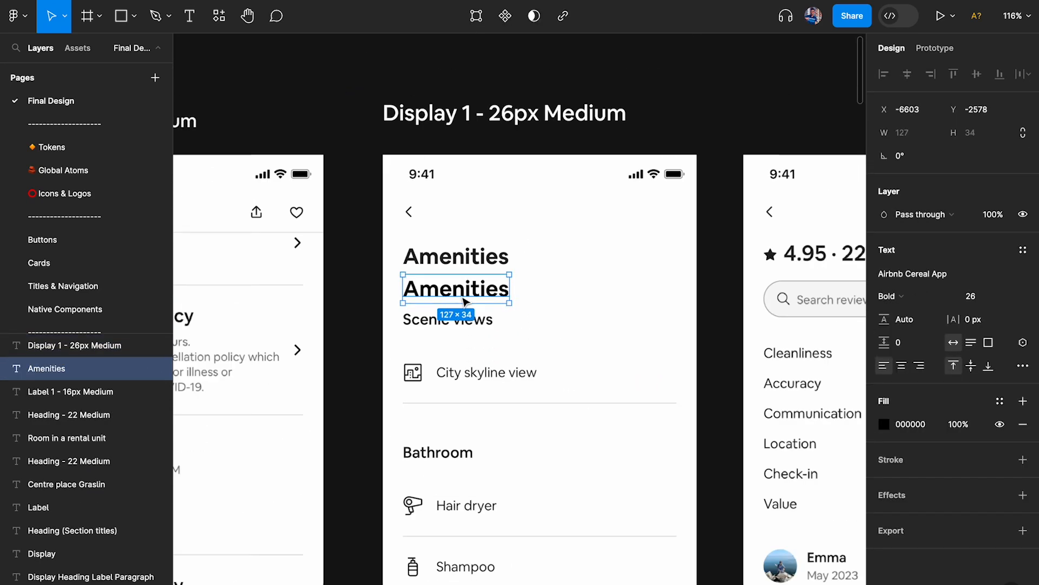
scroll(463, 299, right, 3)
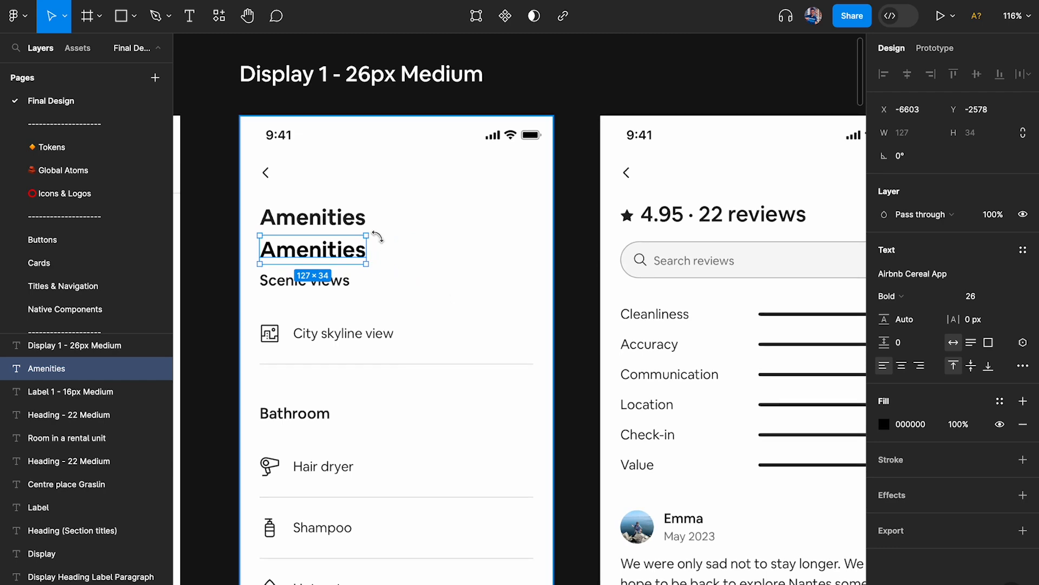
scroll(340, 246, up, 3)
scroll(337, 241, down, 1)
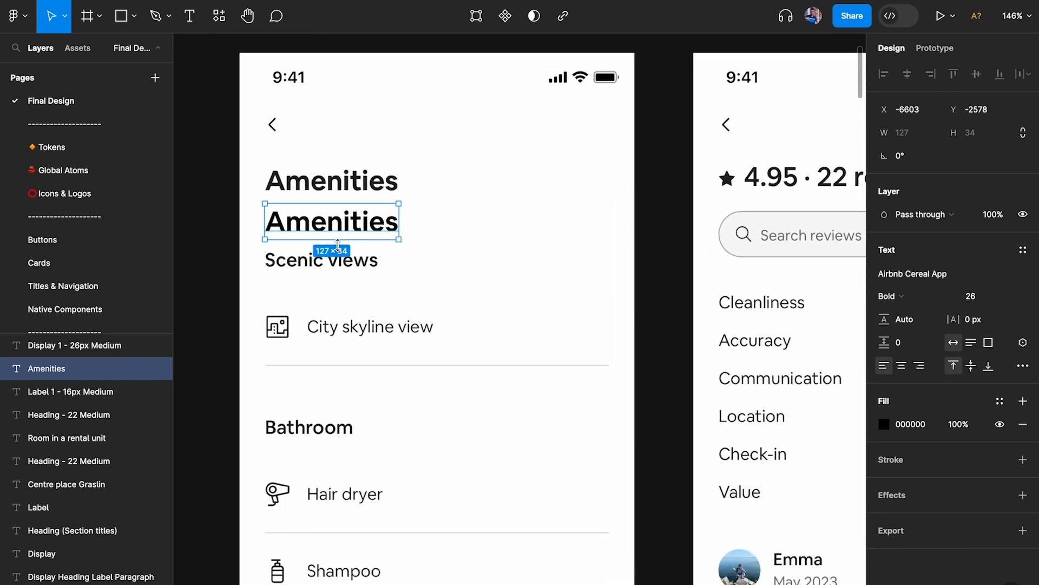
scroll(321, 227, up, 3)
scroll(322, 226, down, 4)
click(303, 128)
shift+click(742, 116)
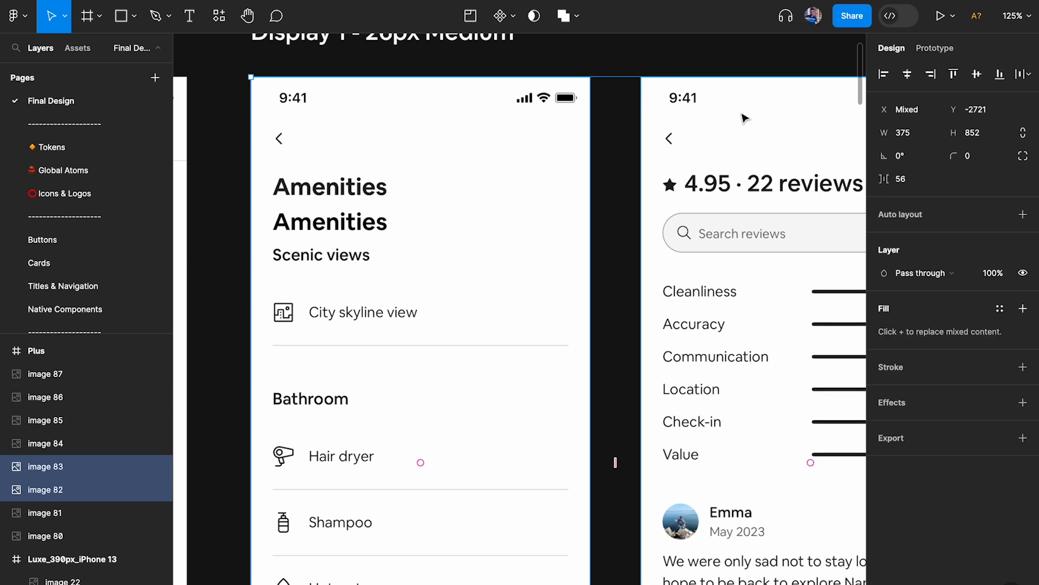
scroll(742, 116, down, 3)
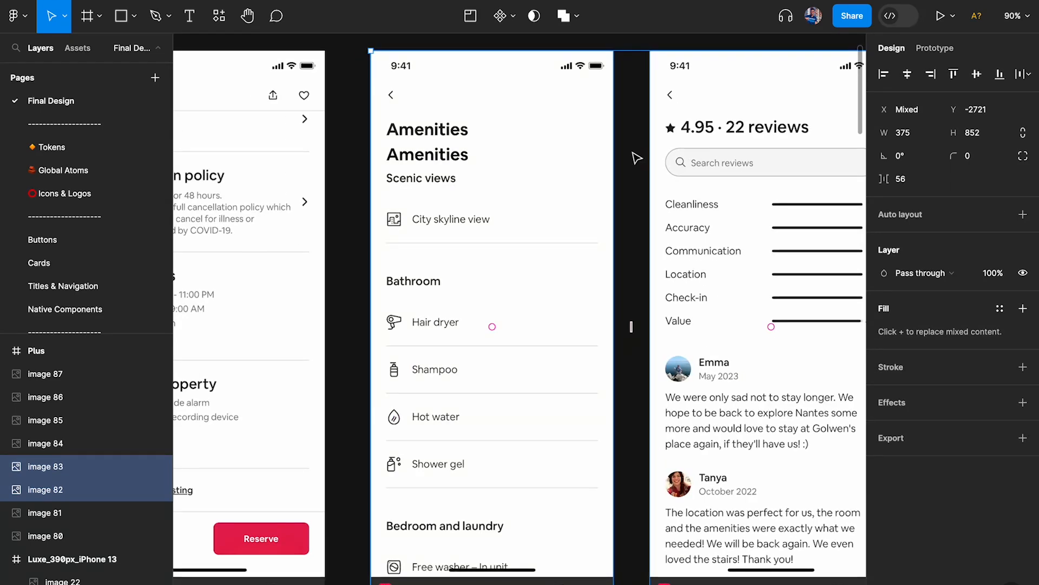
click(540, 132)
scroll(541, 133, left, 3)
scroll(541, 133, up, 1)
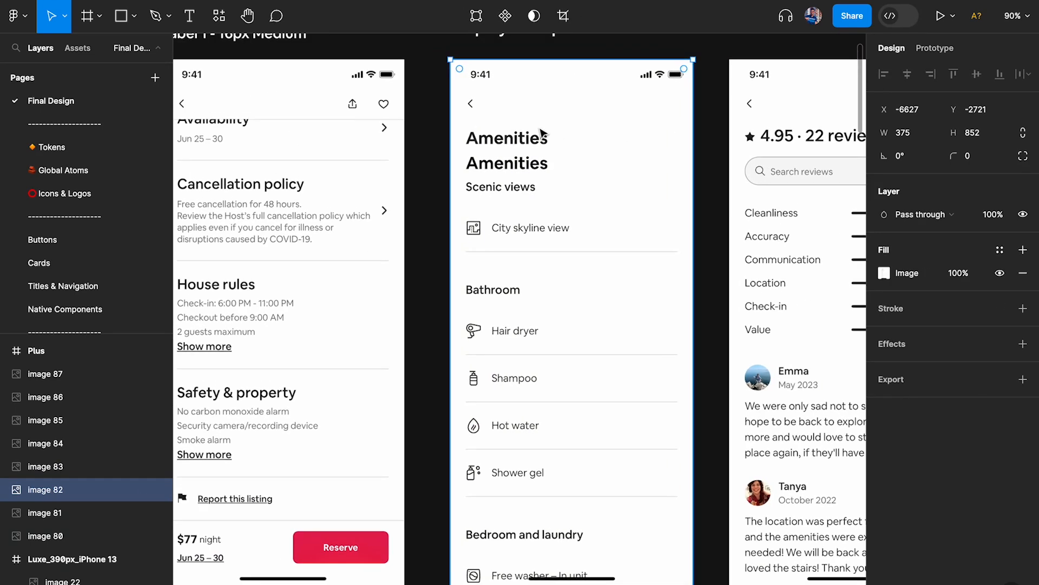
scroll(540, 133, down, 3)
scroll(509, 145, up, 2)
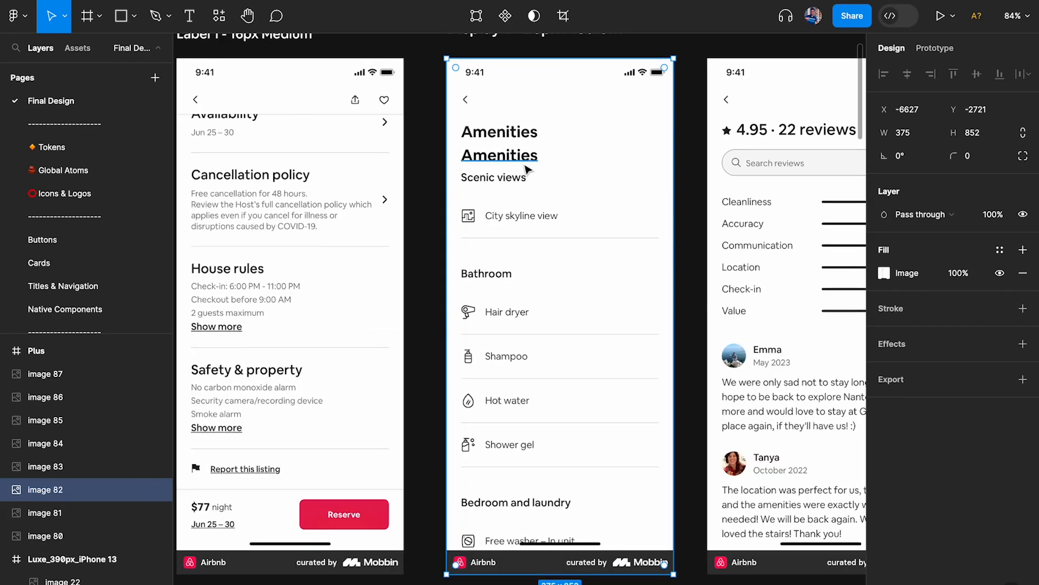
Step: Examine the section headings and button texts on the long listing screens and compare them with the Amenities page title
scroll(528, 169, down, 5)
scroll(528, 169, right, 5)
scroll(528, 169, down, 10)
scroll(442, 258, up, 10)
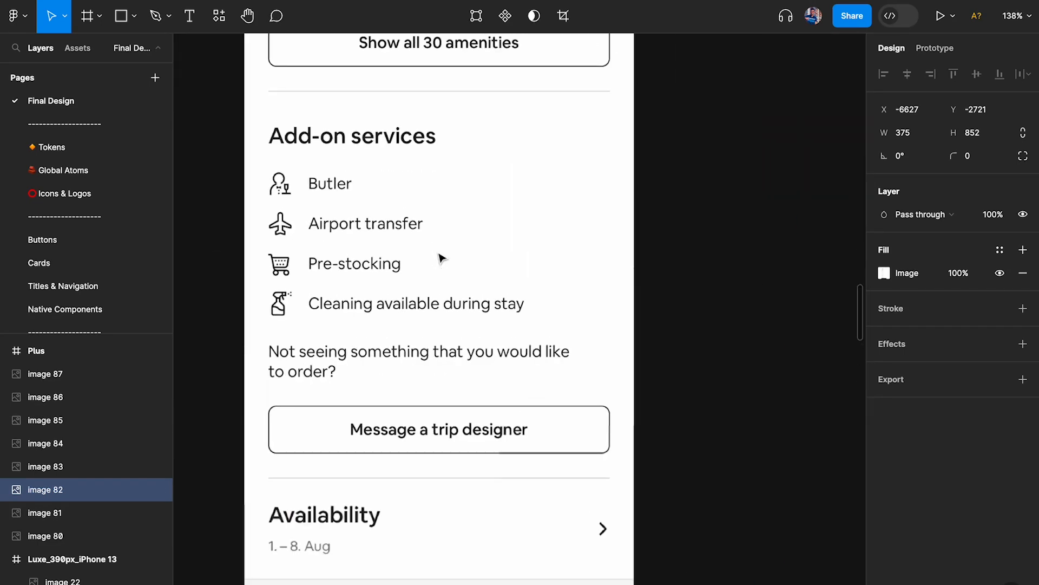
scroll(443, 258, up, 3)
scroll(420, 250, left, 1)
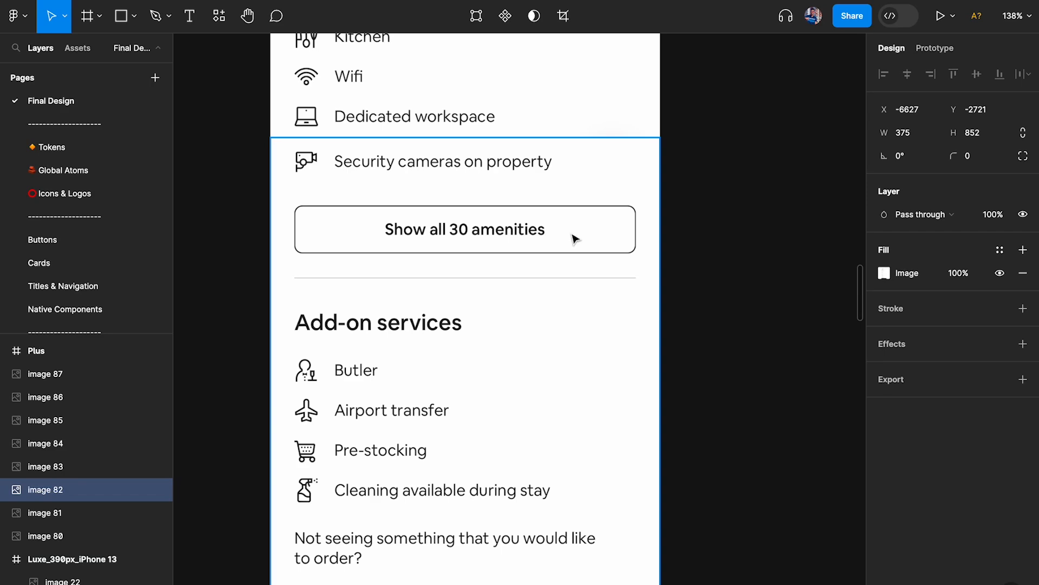
scroll(573, 239, down, 5)
scroll(574, 239, down, 10)
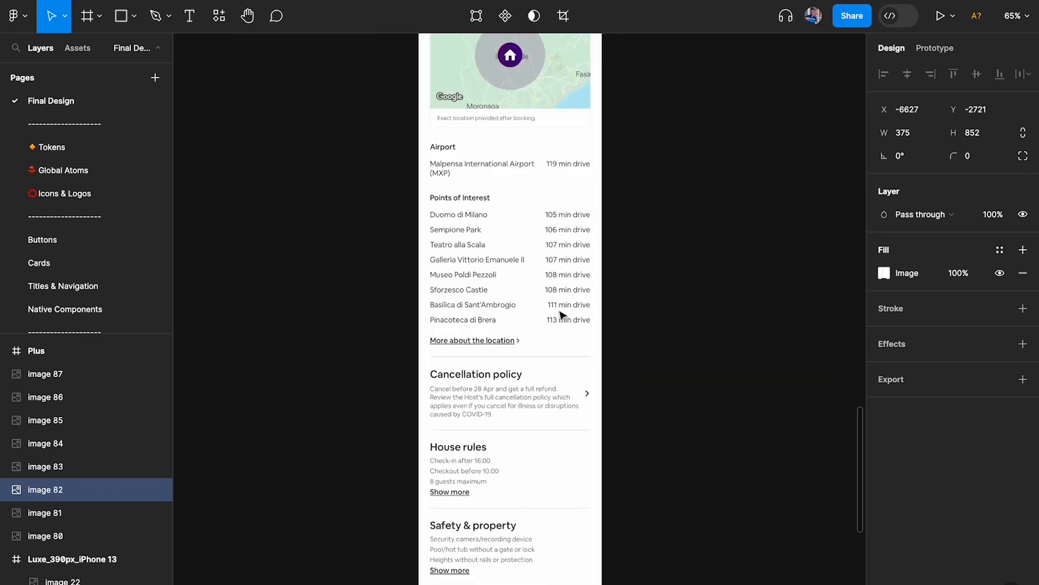
scroll(574, 242, down, 6)
scroll(549, 394, right, 5)
scroll(553, 394, down, 3)
scroll(552, 394, right, 3)
scroll(557, 217, up, 10)
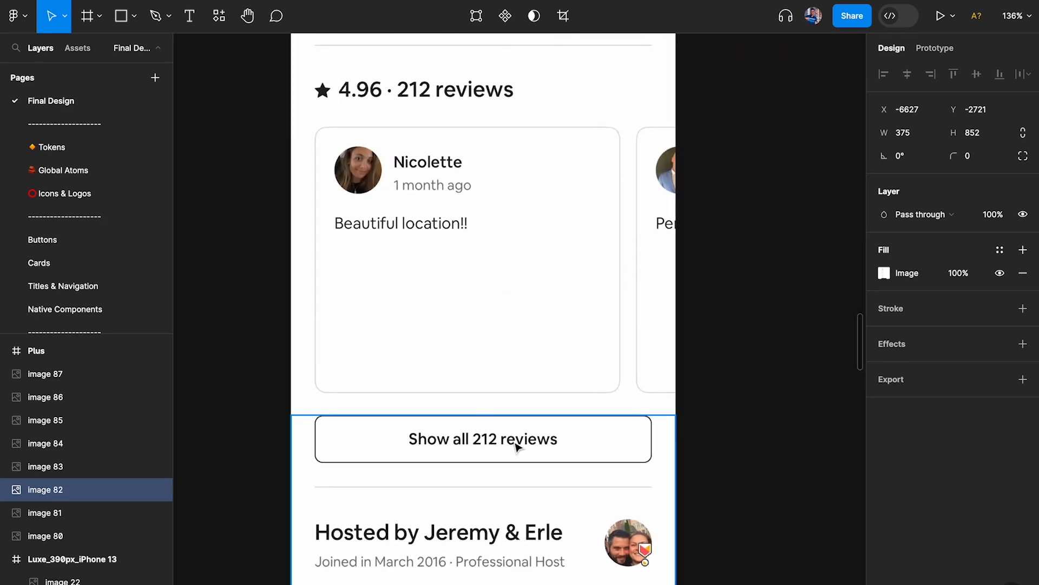
scroll(572, 443, down, 10)
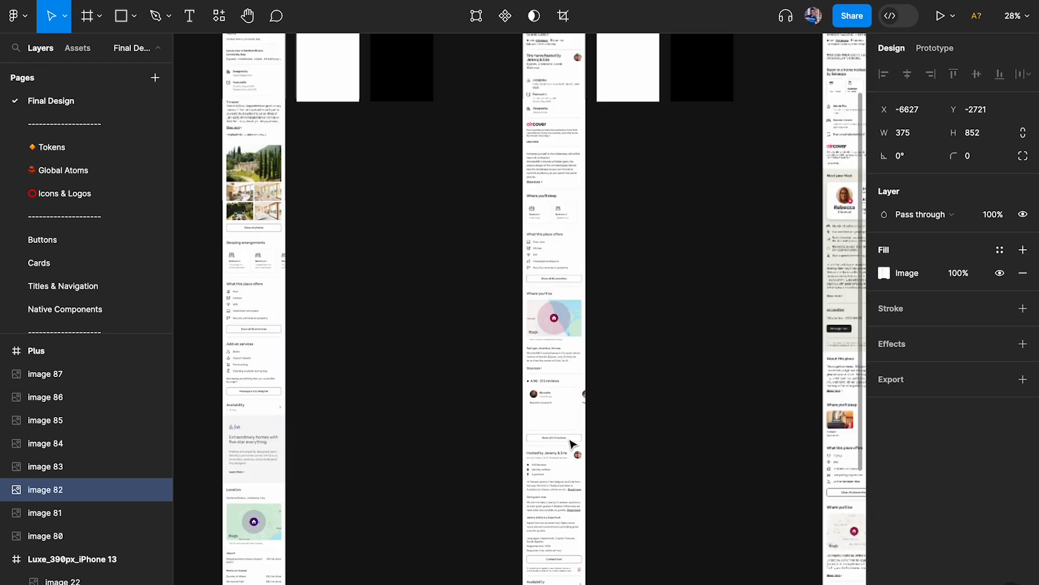
scroll(547, 439, up, 5)
scroll(547, 439, left, 2)
scroll(366, 375, up, 5)
scroll(364, 371, right, 3)
scroll(365, 374, right, 2)
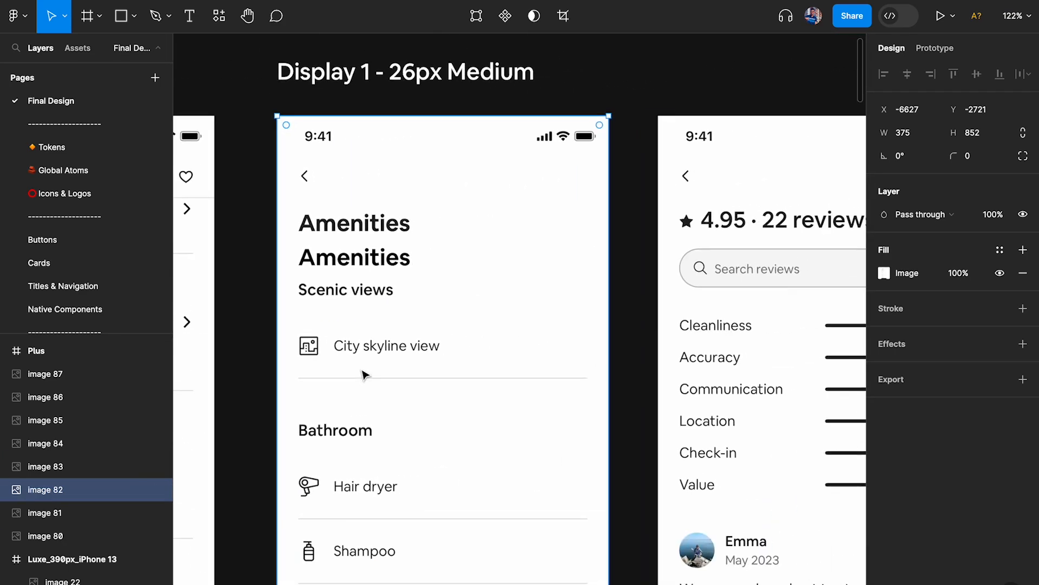
Step: Duplicate the bold "Amenities" comparison text onto the reviews screen, just above its rating title
scroll(360, 322, up, 3)
scroll(360, 323, right, 3)
click(303, 237)
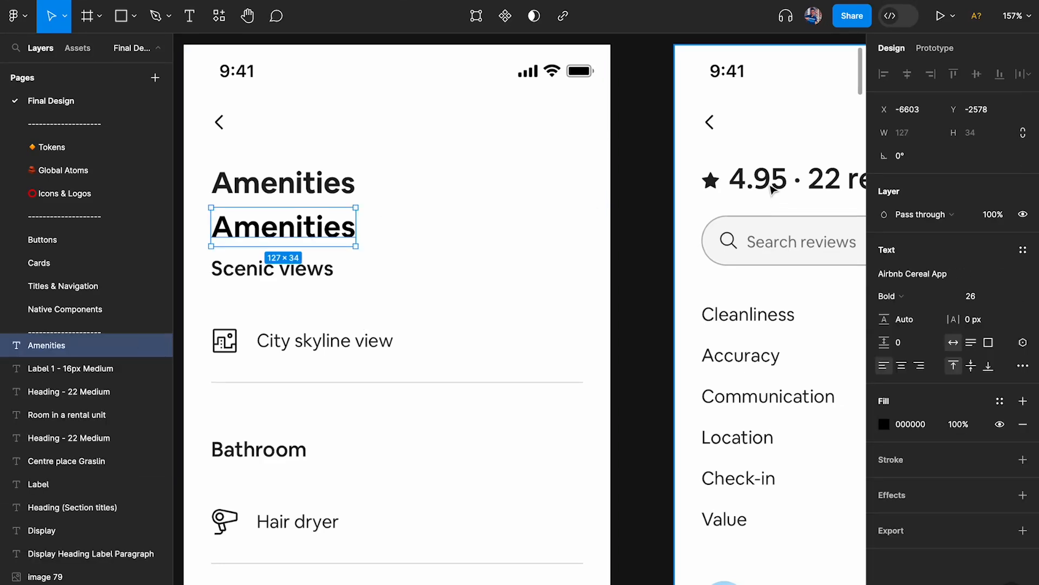
scroll(291, 230, right, 2)
scroll(291, 231, down, 1)
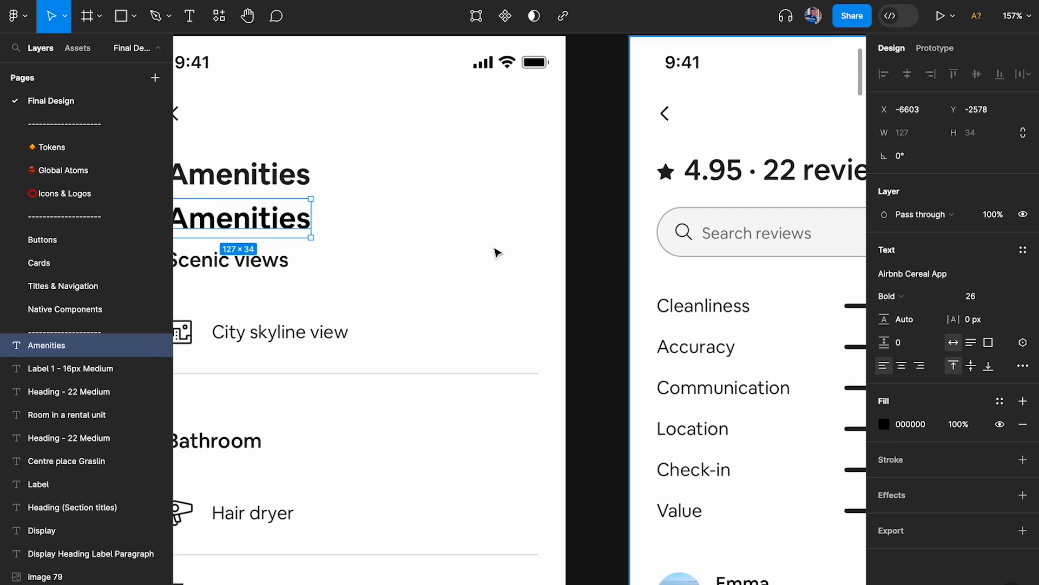
alt+drag(265, 222, 823, 135)
scroll(758, 139, right, 3)
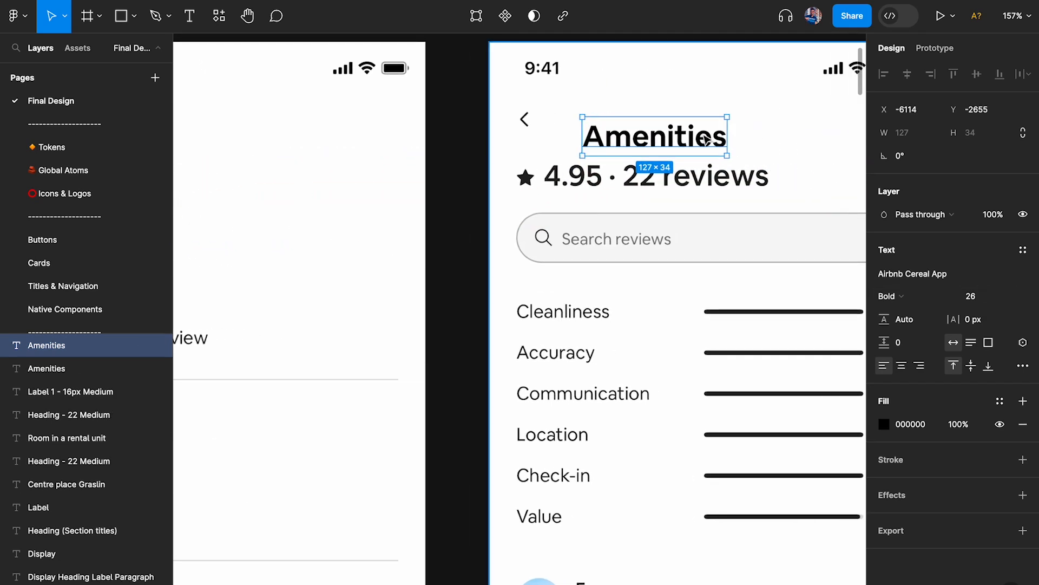
Step: Change the duplicated text on the reviews screen to "22 reviews"
scroll(756, 139, up, 2)
key(Return)
text(22 rev)
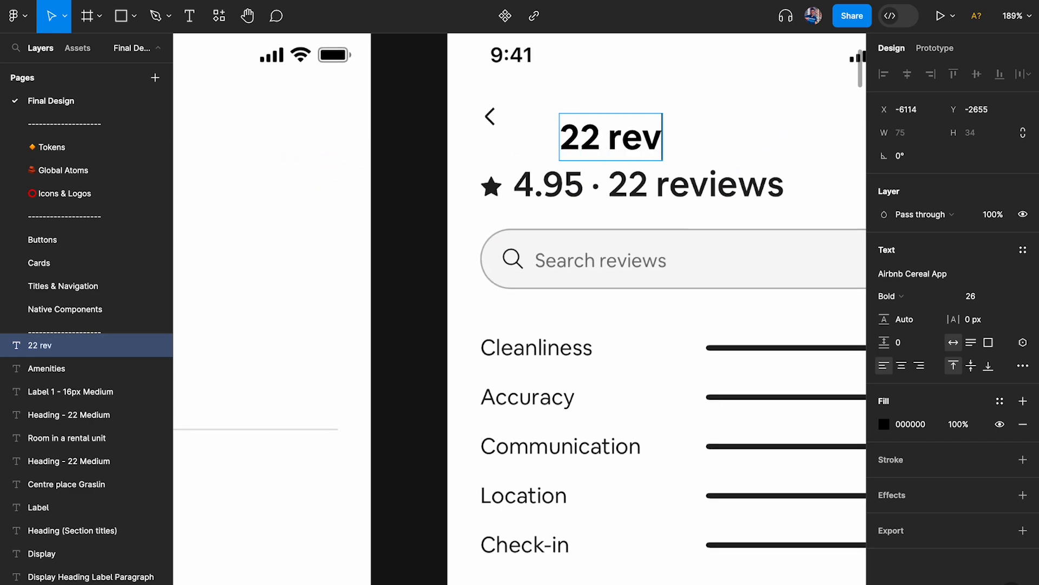
text(iews)
key(Escape)
Step: Set the "22 reviews" text's weight to Medium and lay it exactly over the matching words of the rating title
scroll(772, 221, up, 6)
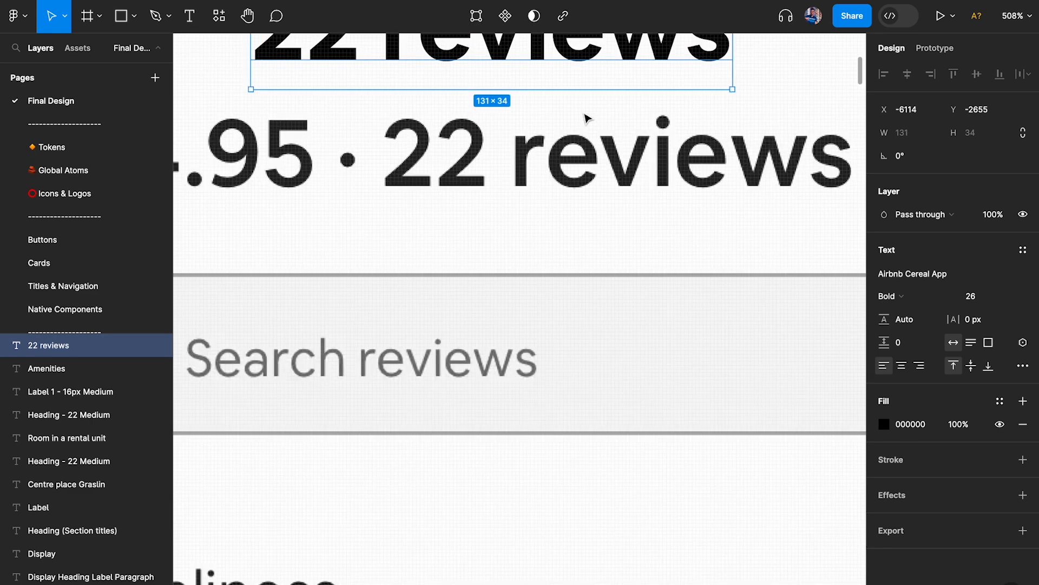
drag(422, 157, 530, 223)
click(888, 295)
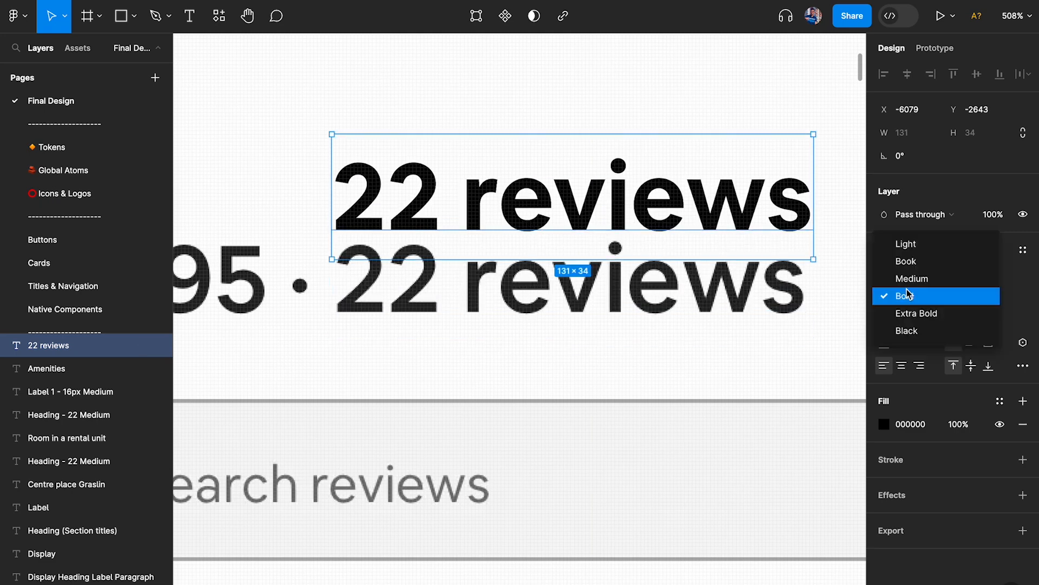
click(903, 277)
drag(693, 207, 696, 289)
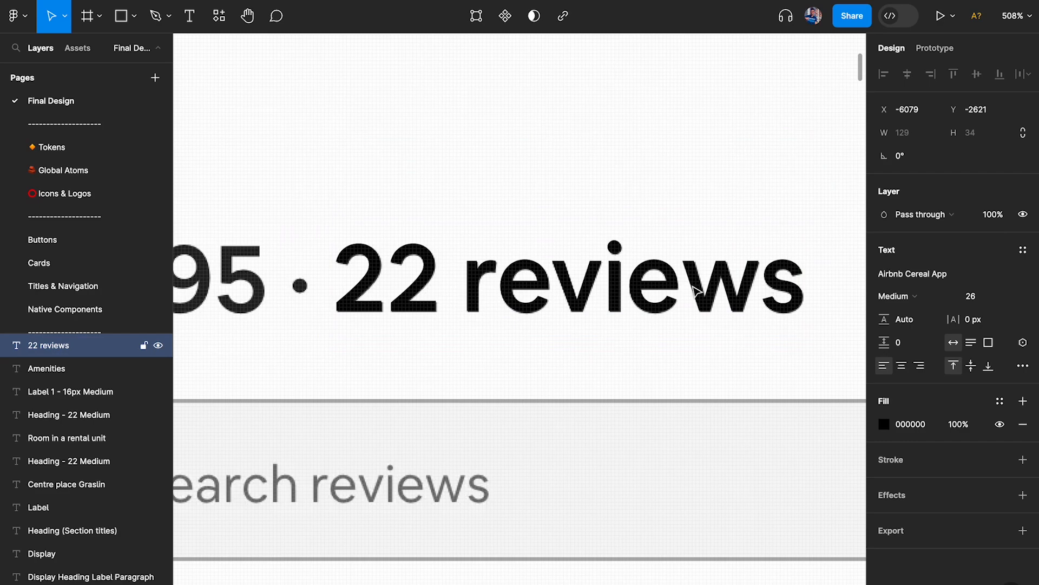
Step: Move the "22 reviews" copy straight down beneath the original rating title to compare it with the Amenities title
scroll(695, 289, down, 10)
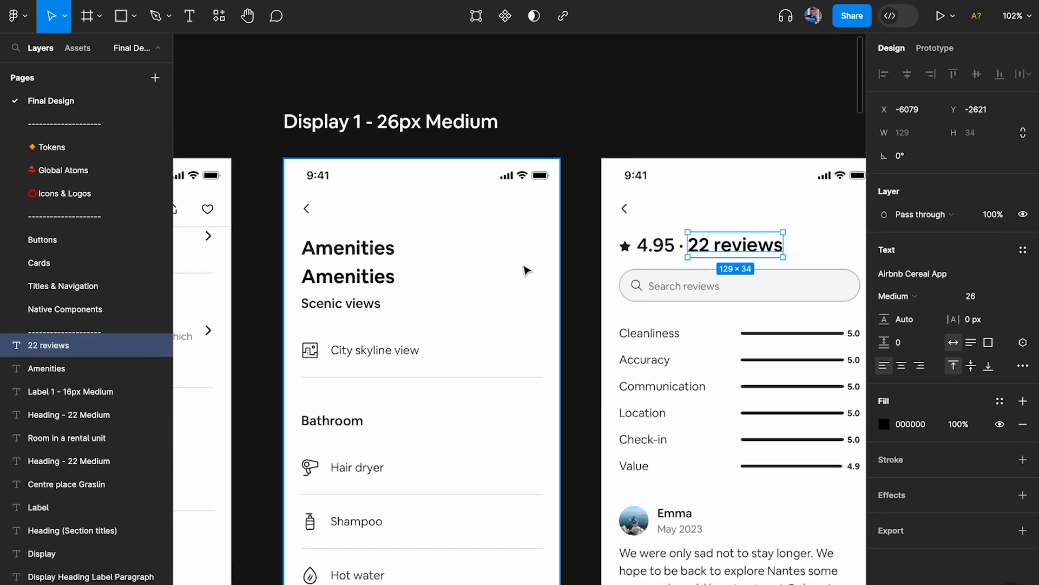
click(526, 270)
shift+click(660, 246)
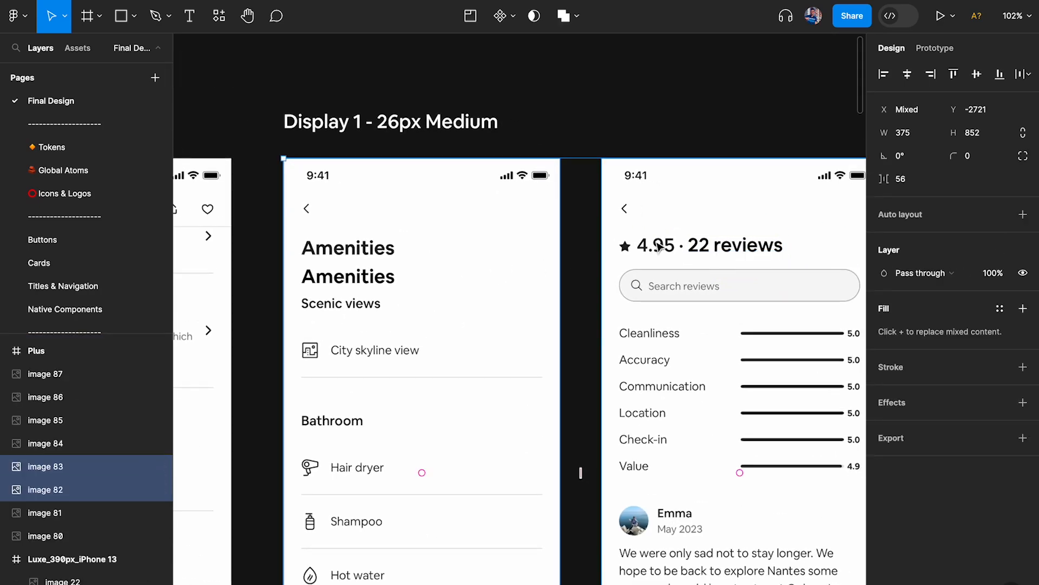
scroll(419, 292, up, 3)
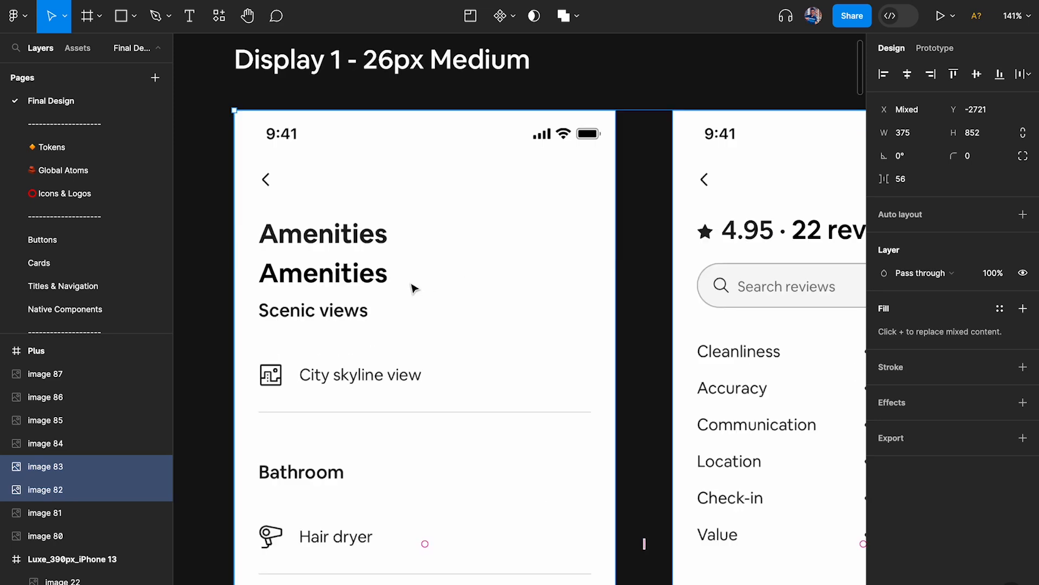
click(338, 273)
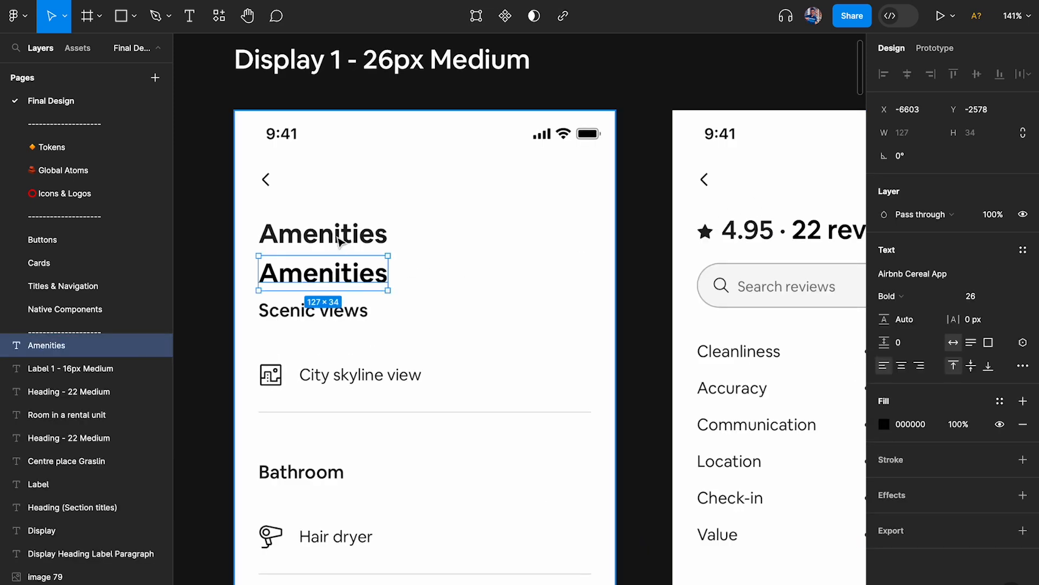
scroll(664, 244, right, 3)
click(664, 243)
drag(727, 227, 731, 269)
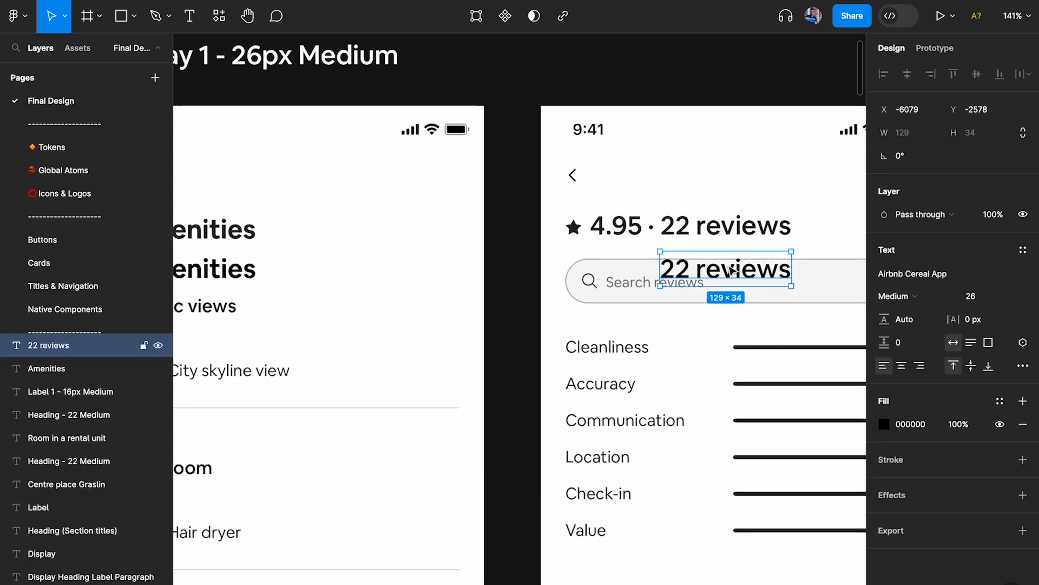
Step: Place a duplicate of the "Display 1 - 26px Medium" label above the reviews screen, level with the original label
scroll(491, 286, down, 3)
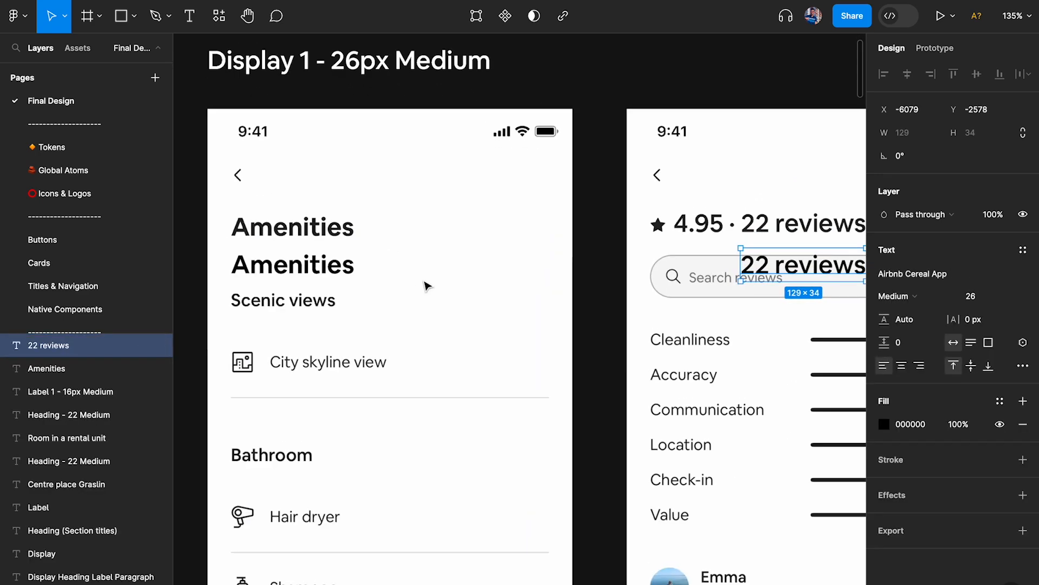
scroll(341, 306, up, 2)
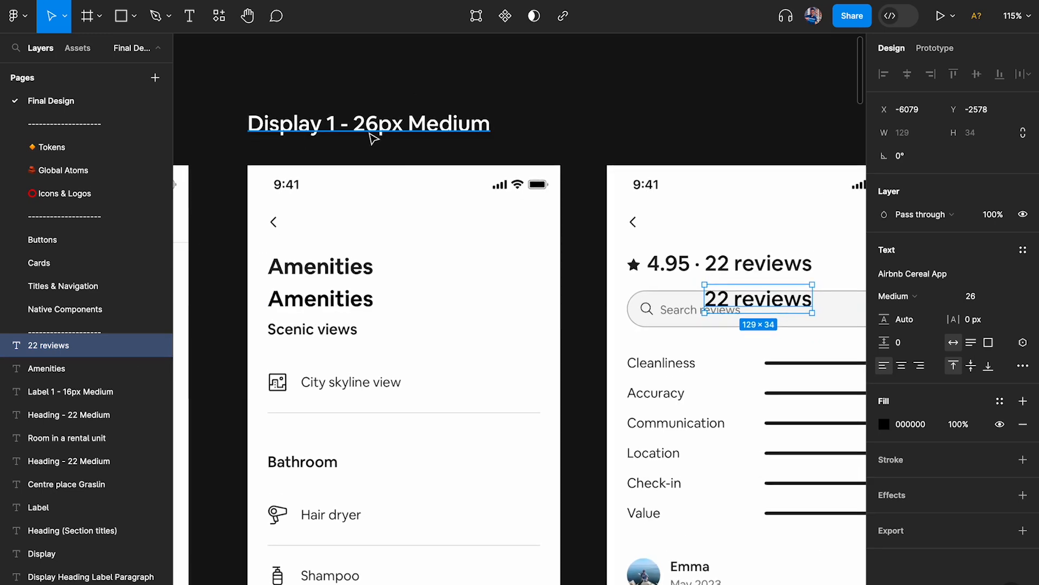
click(373, 138)
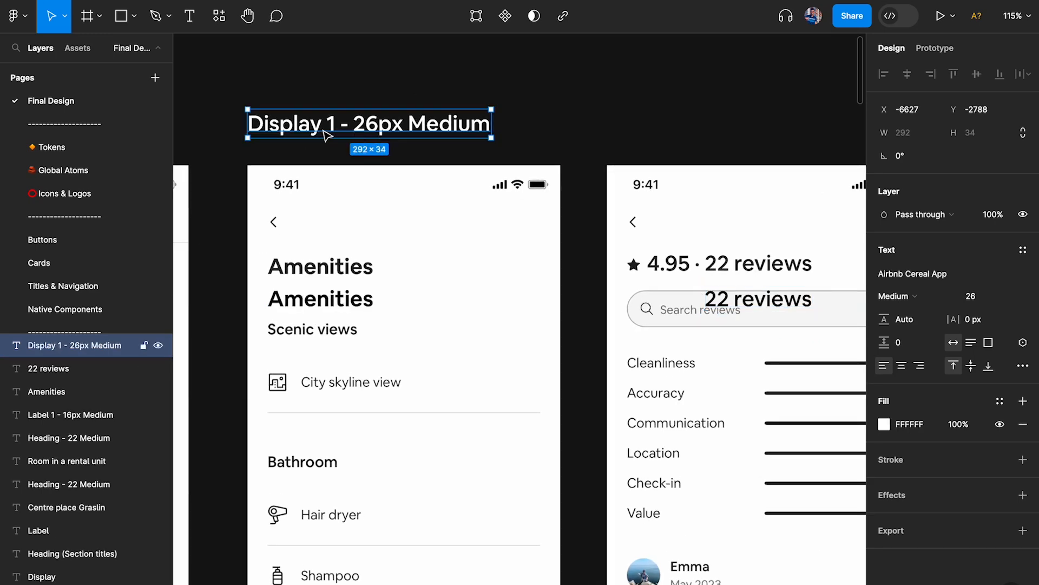
drag(327, 134, 685, 138)
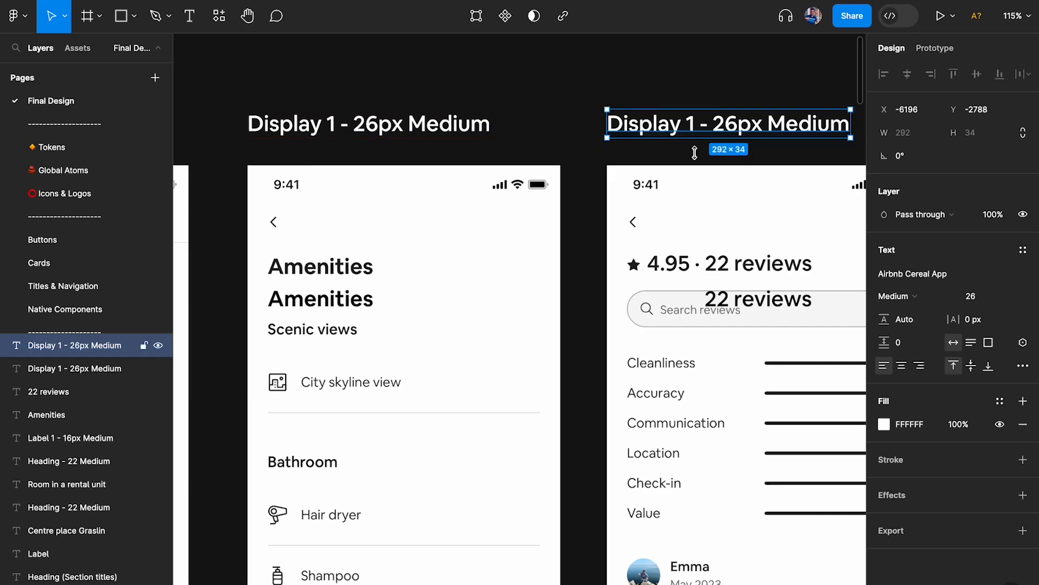
Step: Delete the "22 reviews" and "Amenities" comparison copies from the two screens
click(750, 300)
shift+click(341, 299)
key(Delete)
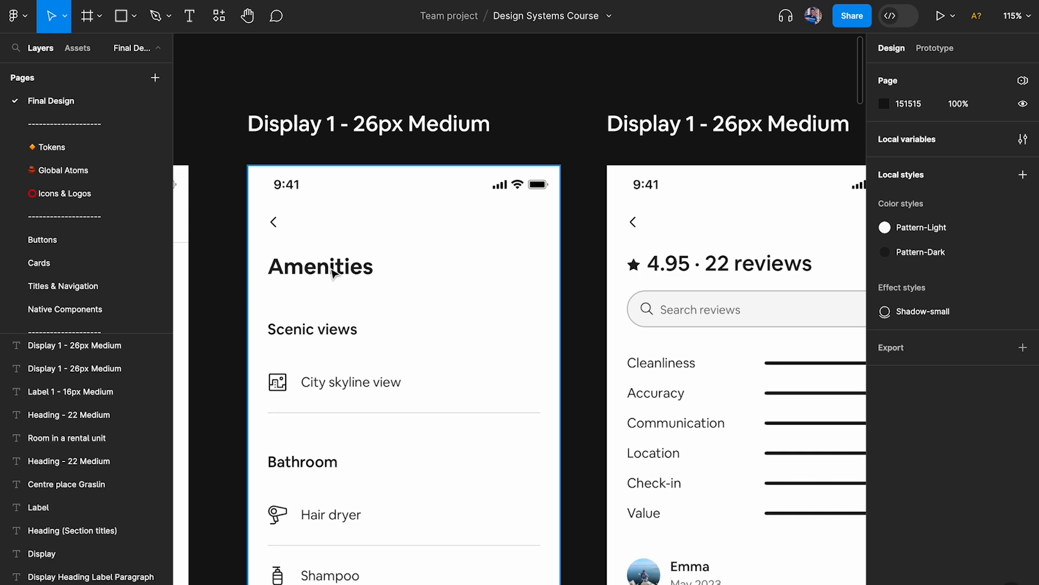
Step: Move the "Display 1 - 26px Medium" label higher above the Amenities screen
scroll(333, 273, down, 3)
ctrl+scroll(307, 288, up, 2)
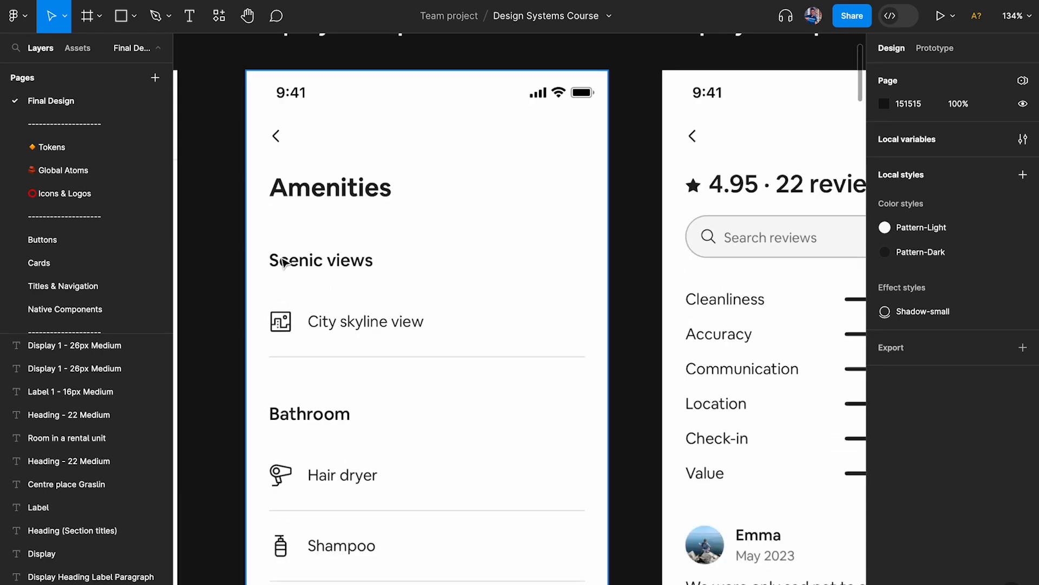
ctrl+scroll(370, 262, down, 3)
ctrl+scroll(417, 162, up, 2)
click(420, 135)
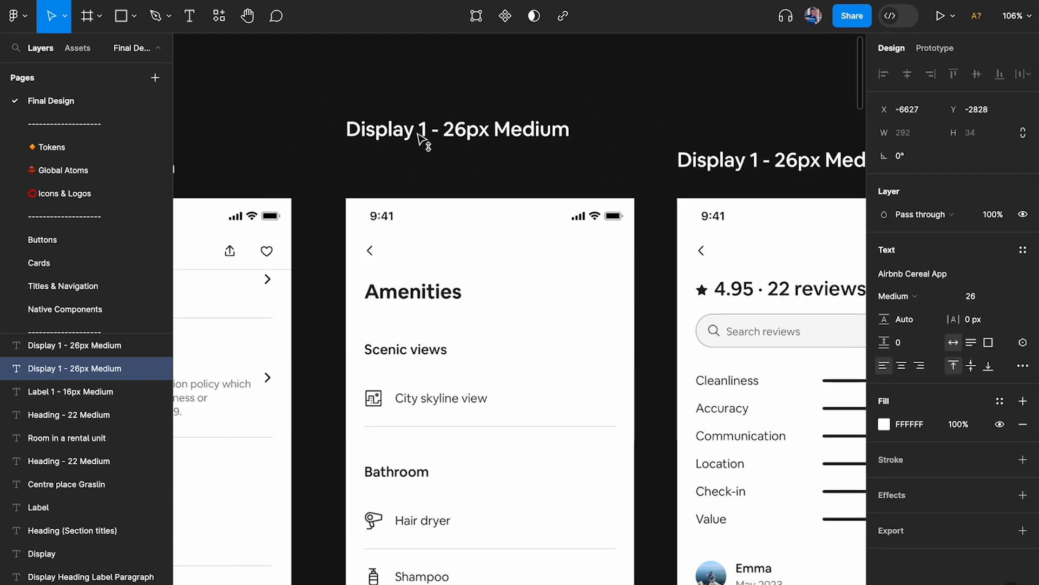
Step: Copy the "Heading 2 - 22px Medium" text from the Heading column of the type list
ctrl+scroll(421, 137, down, 3)
scroll(421, 138, left, 15)
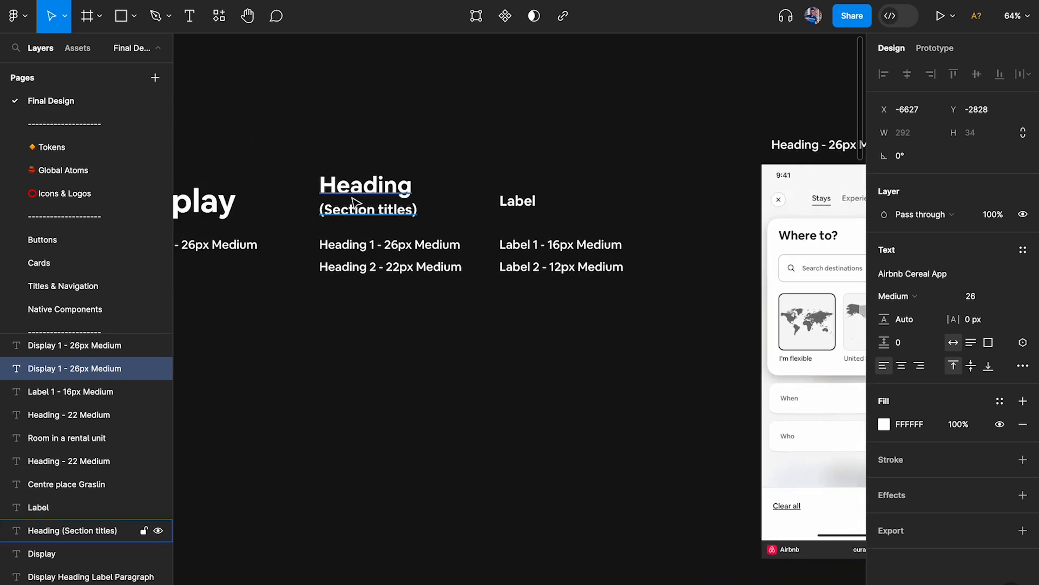
ctrl+scroll(358, 195, up, 3)
click(399, 331)
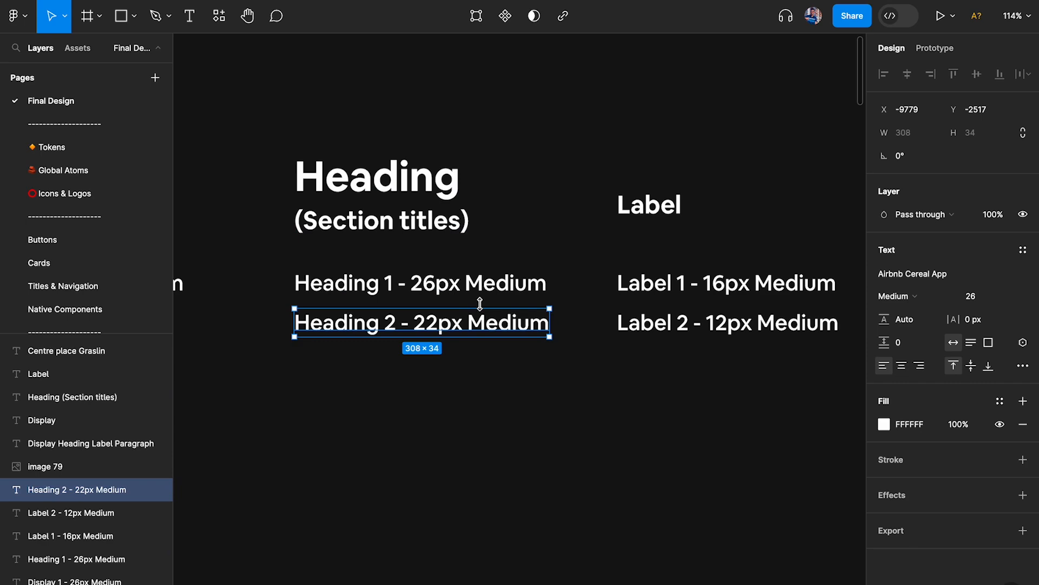
scroll(476, 326, down, 5)
scroll(476, 325, right, 15)
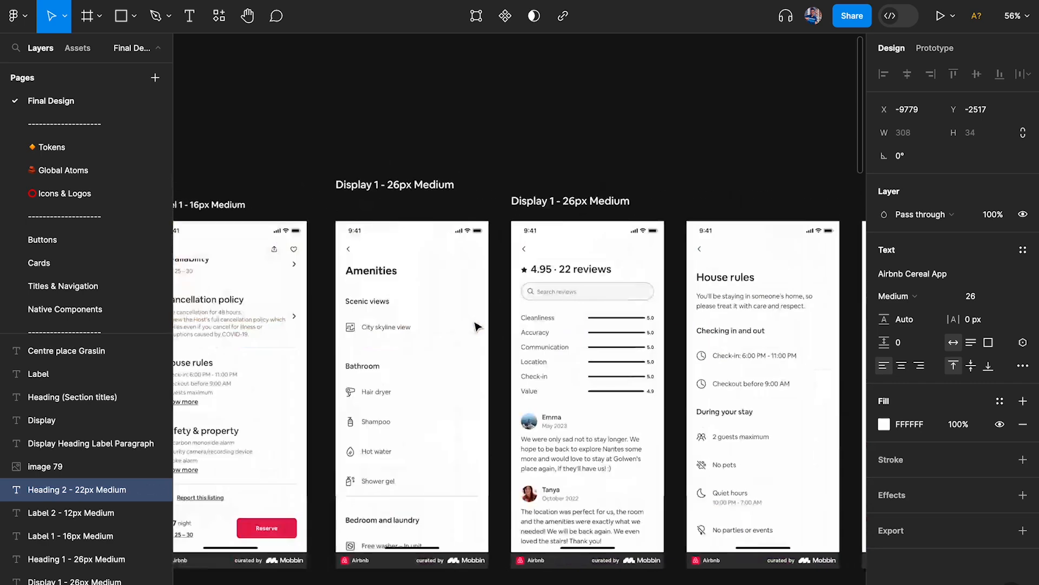
scroll(435, 228, up, 5)
scroll(434, 222, up, 4)
drag(449, 176, 449, 131)
click(444, 200)
key(ctrl+z)
key(ctrl+z)
Step: Paste the "Heading 2 - 22px Medium" label above the Amenities screen and arrange it directly below the Display 1 label
drag(525, 161, 524, 73)
click(523, 180)
key(ctrl+v)
drag(444, 308, 431, 204)
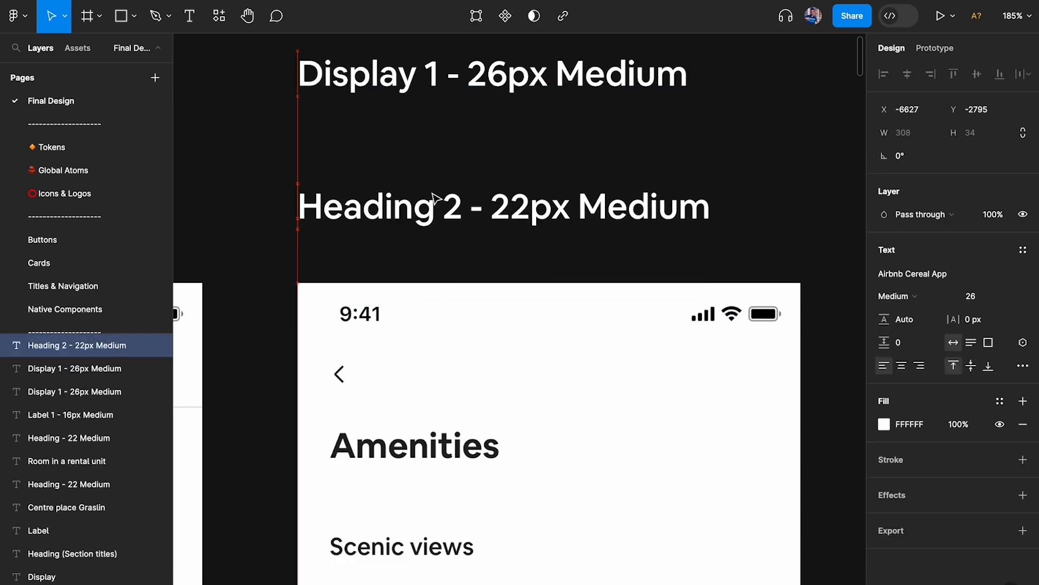
drag(429, 102, 428, 160)
click(490, 97)
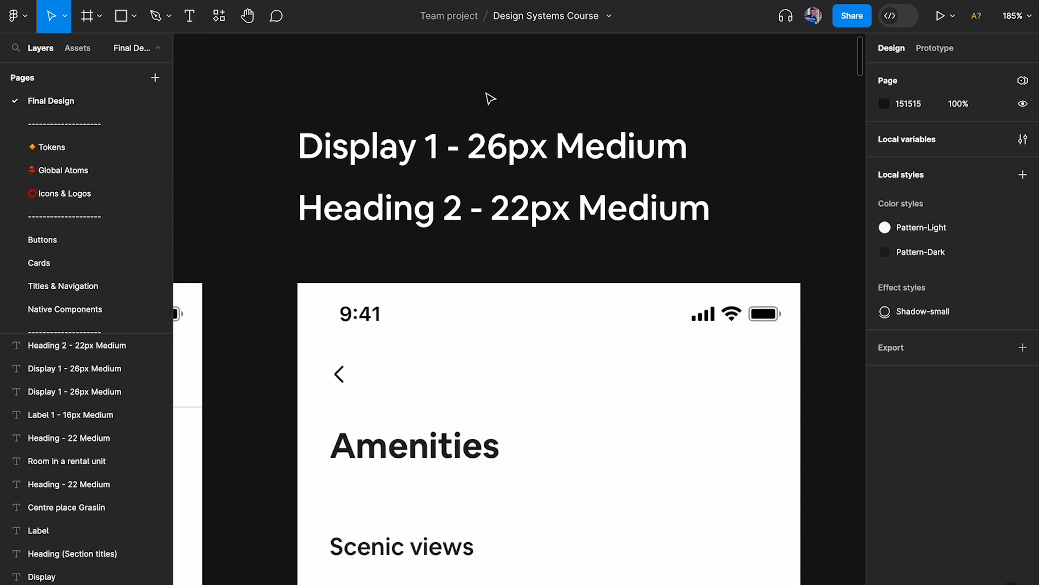
Step: Set the font size of "Heading 2 - 22px Medium" in the type list to 22
scroll(489, 98, down, 5)
scroll(490, 98, right, 15)
scroll(490, 98, down, 1)
scroll(494, 260, right, 2)
click(326, 268)
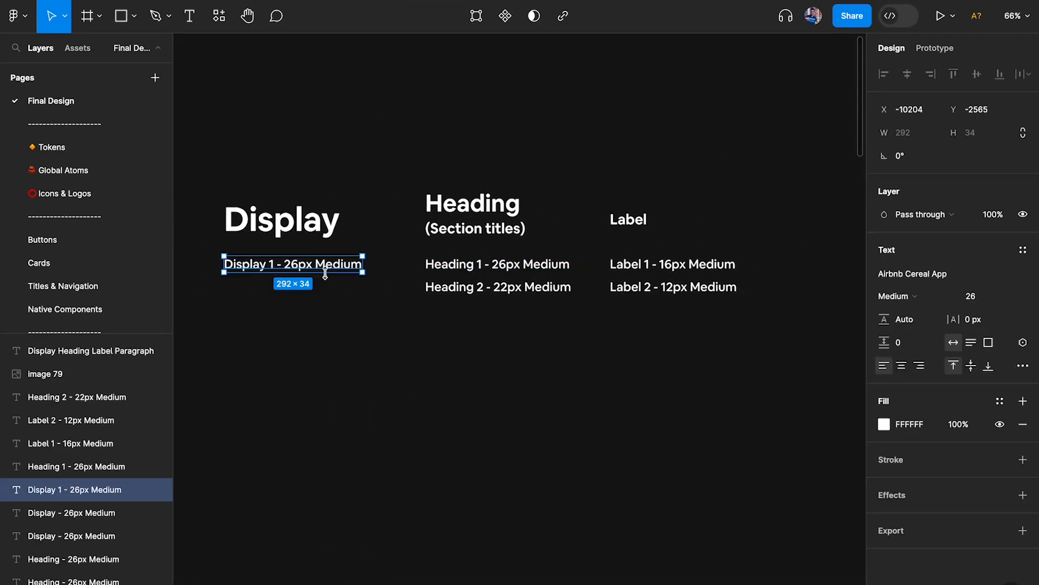
shift+click(510, 266)
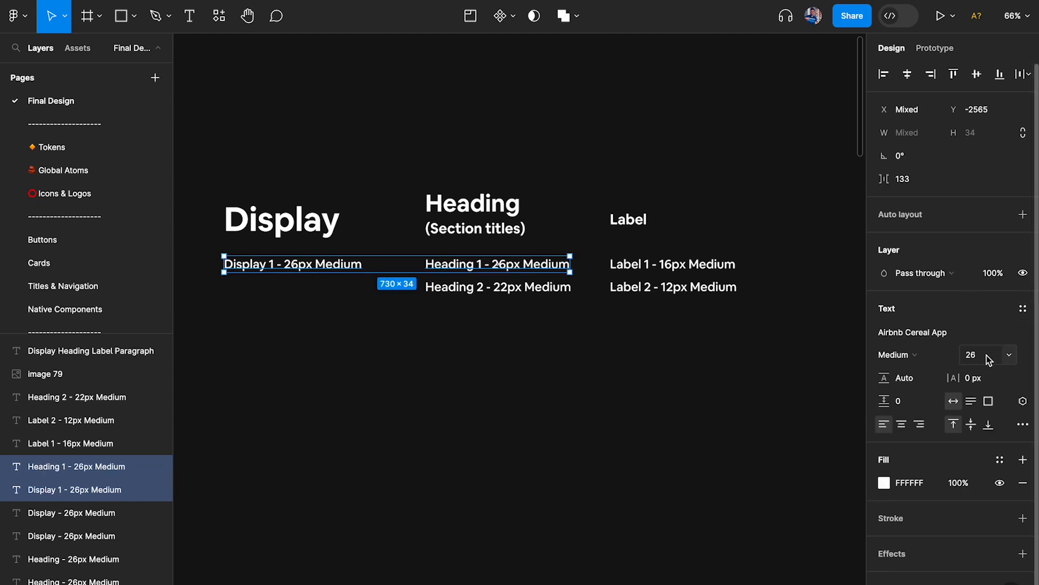
click(522, 292)
text(2)
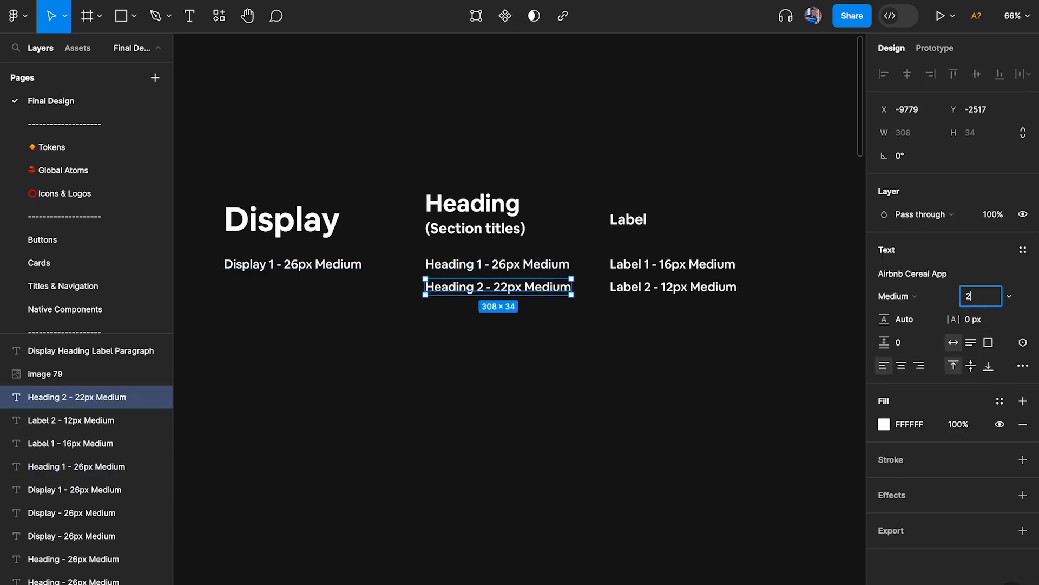
text(2)
key(Return)
Step: Set the font sizes in the Label column to 16 for Label 1 and 12 for Label 2
click(712, 272)
text(1)
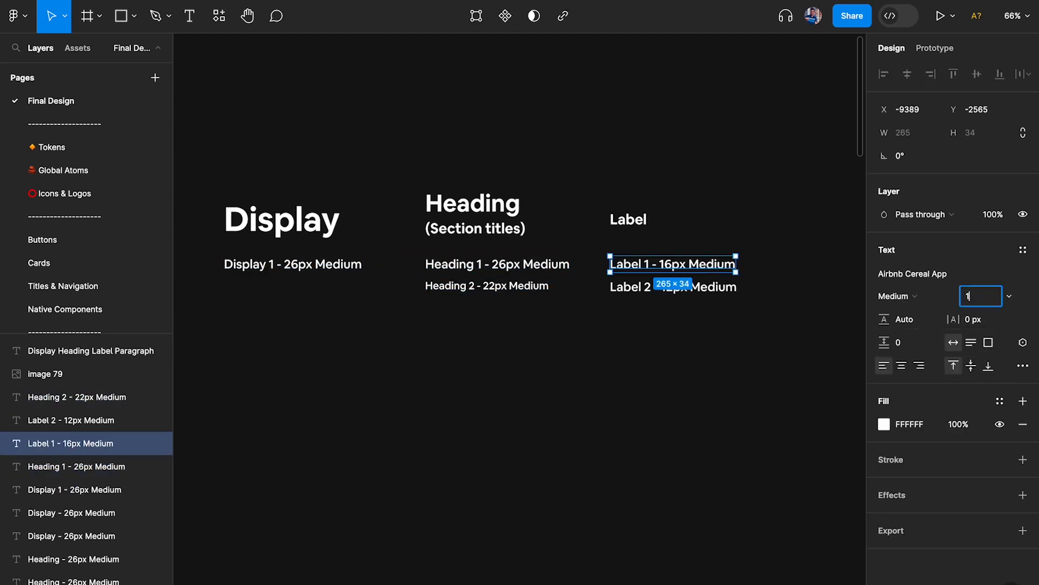
text(6)
key(Return)
click(731, 287)
text(12)
key(Return)
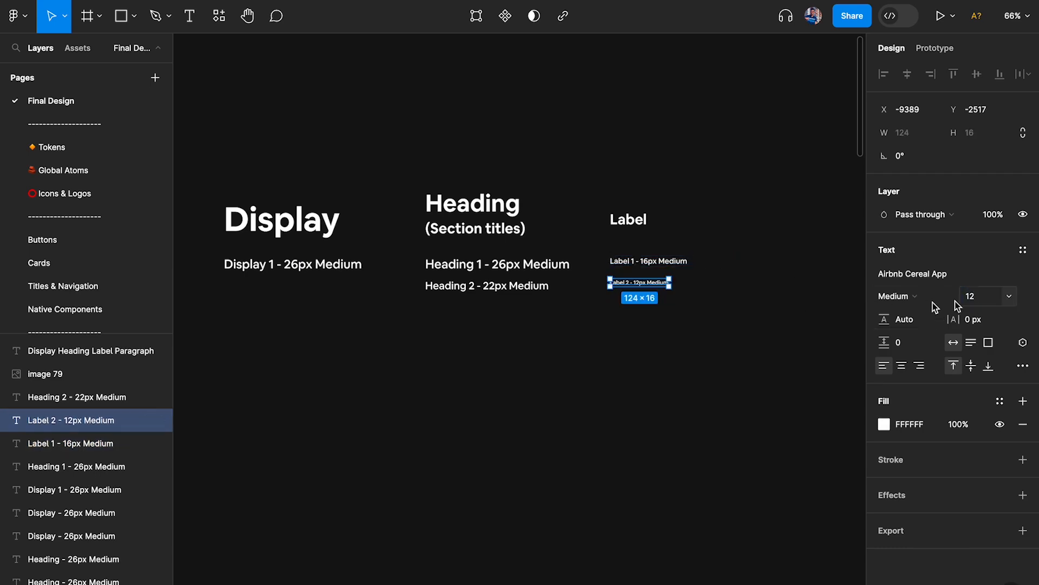
click(712, 304)
Step: Check the font sizes of the Heading and Display labels above the search and listing screens
scroll(712, 304, up, 5)
scroll(708, 255, down, 3)
scroll(708, 255, down, 4)
scroll(708, 254, right, 8)
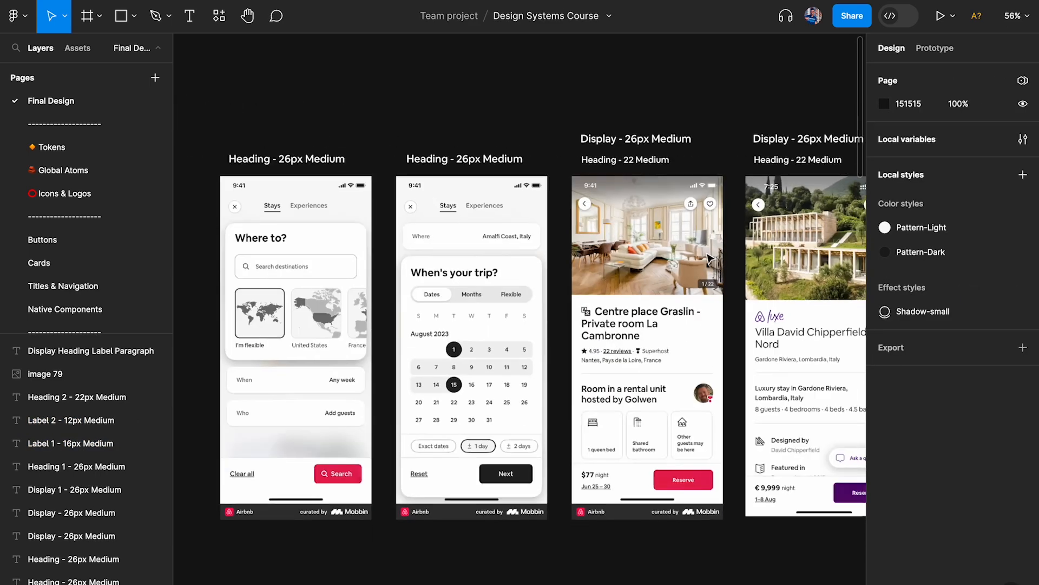
scroll(371, 144, up, 4)
click(285, 170)
click(534, 165)
scroll(533, 165, right, 4)
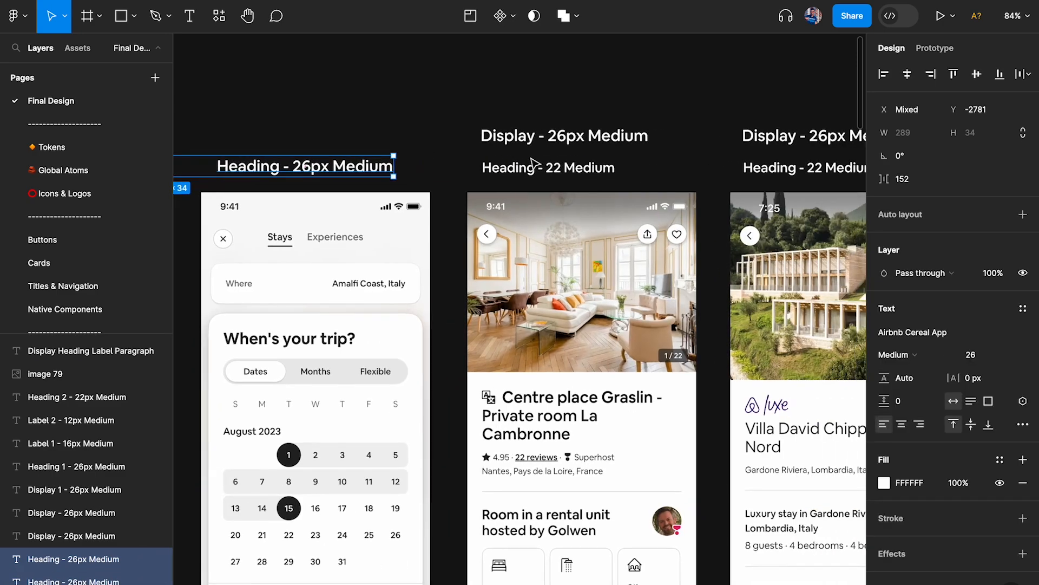
click(568, 172)
click(577, 140)
scroll(596, 135, right, 5)
click(597, 134)
scroll(597, 134, right, 2)
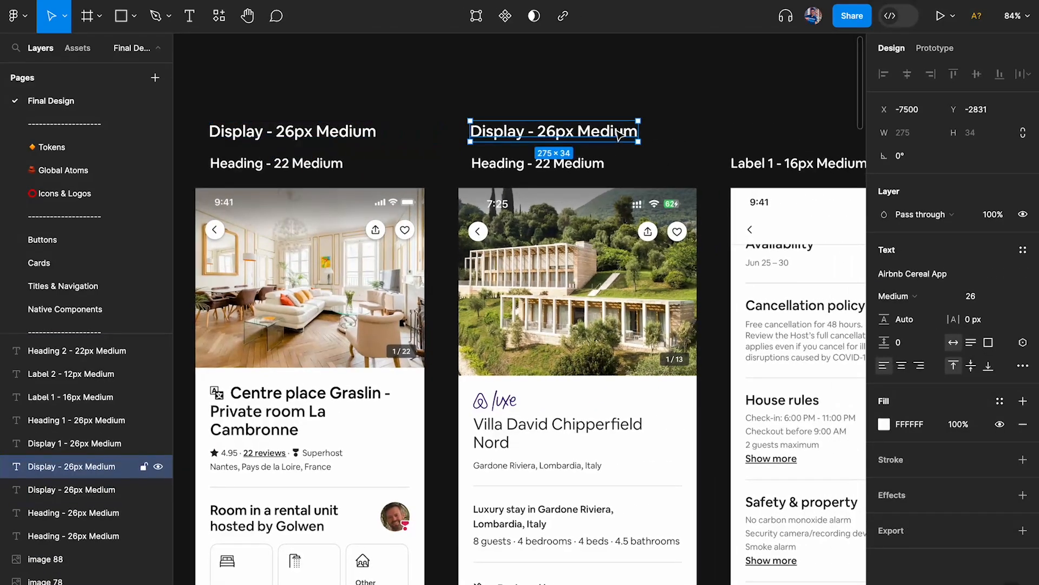
click(584, 162)
scroll(608, 163, right, 6)
Step: Set the font size of the "Label 1 - 16px Medium" label above the Cancellation policy screen to 16
click(622, 152)
click(971, 295)
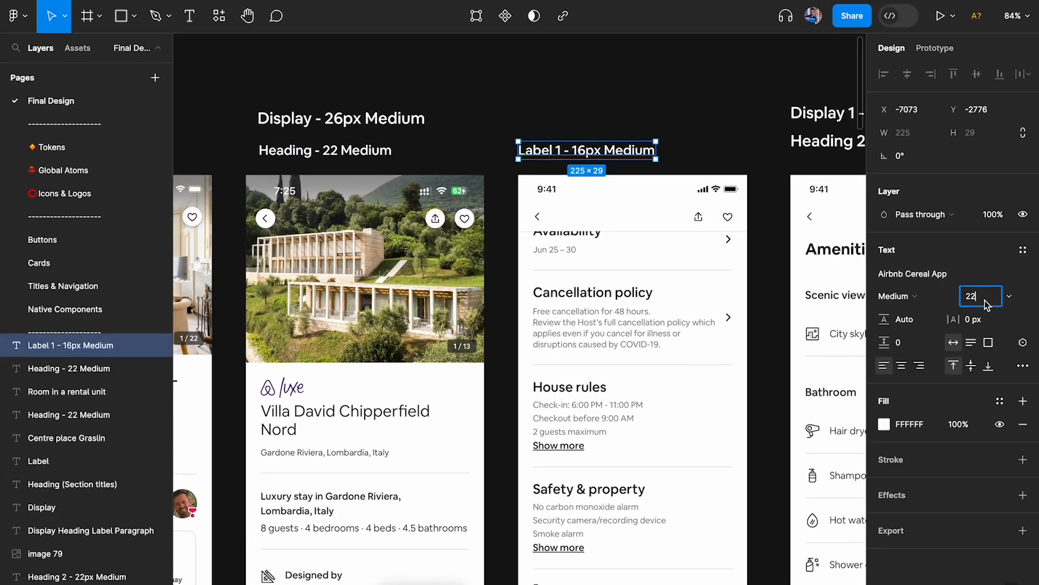
text(16)
key(Return)
scroll(723, 175, right, 5)
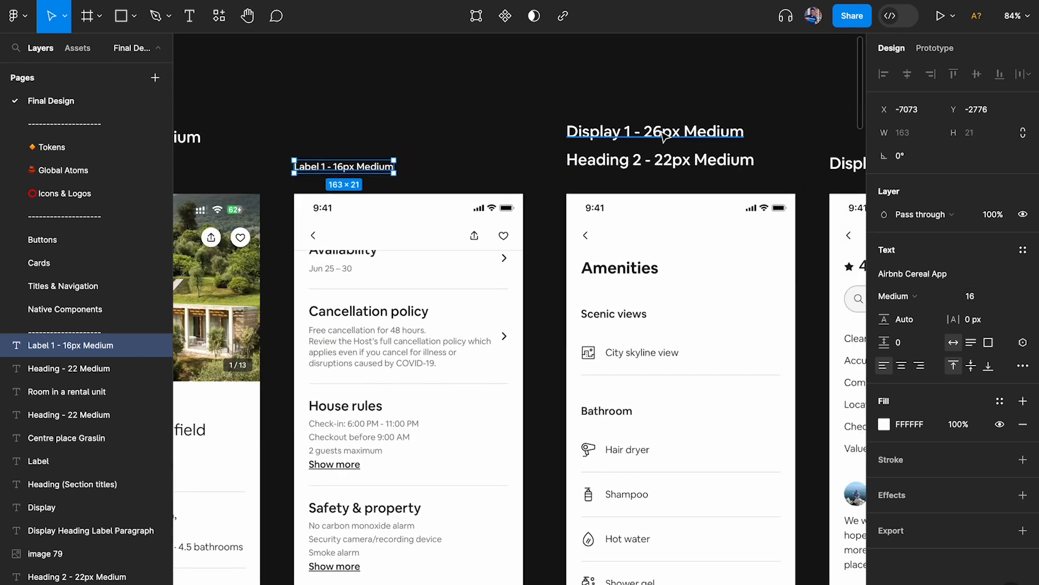
Step: Set the font size of the "Heading 2 - 22px Medium" label above the Amenities screen to 22
click(666, 130)
click(685, 162)
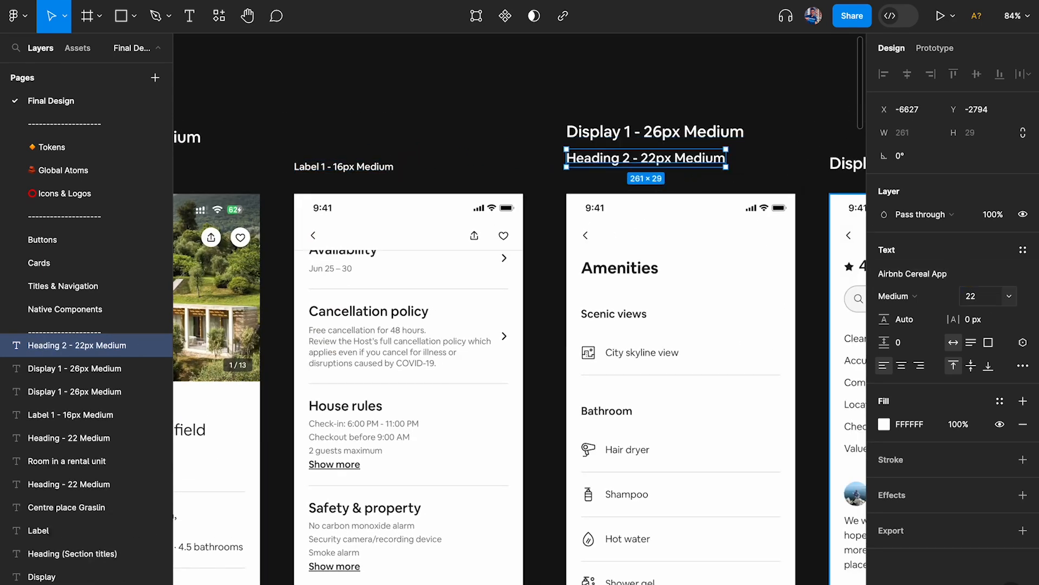
click(698, 82)
scroll(698, 86, right, 2)
scroll(702, 116, up, 3)
scroll(509, 358, down, 3)
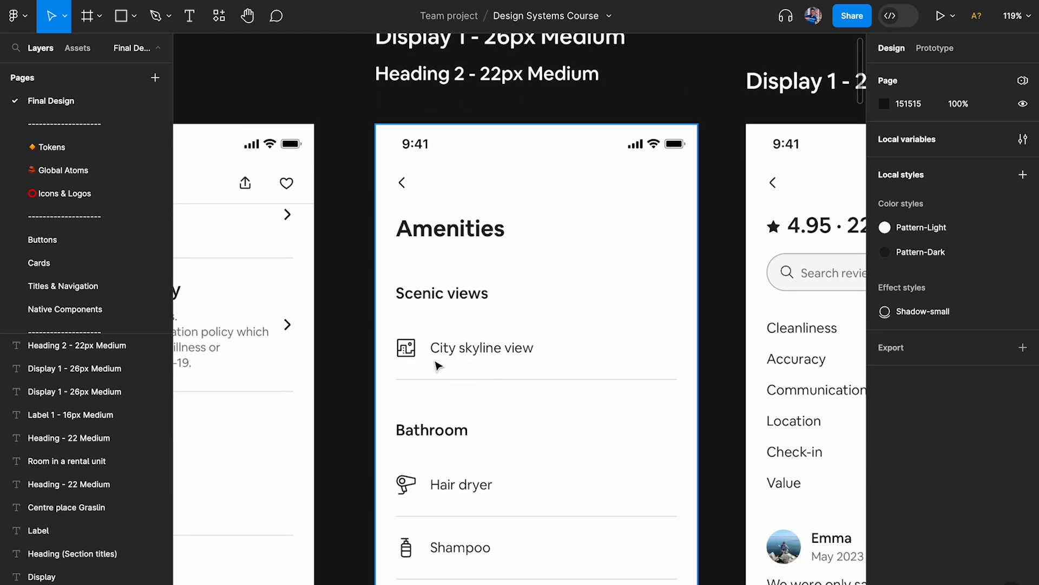
Step: Shift the Display 1 and Heading 2 labels above the Amenities screen up together
scroll(480, 349, up, 6)
click(514, 230)
shift+click(500, 267)
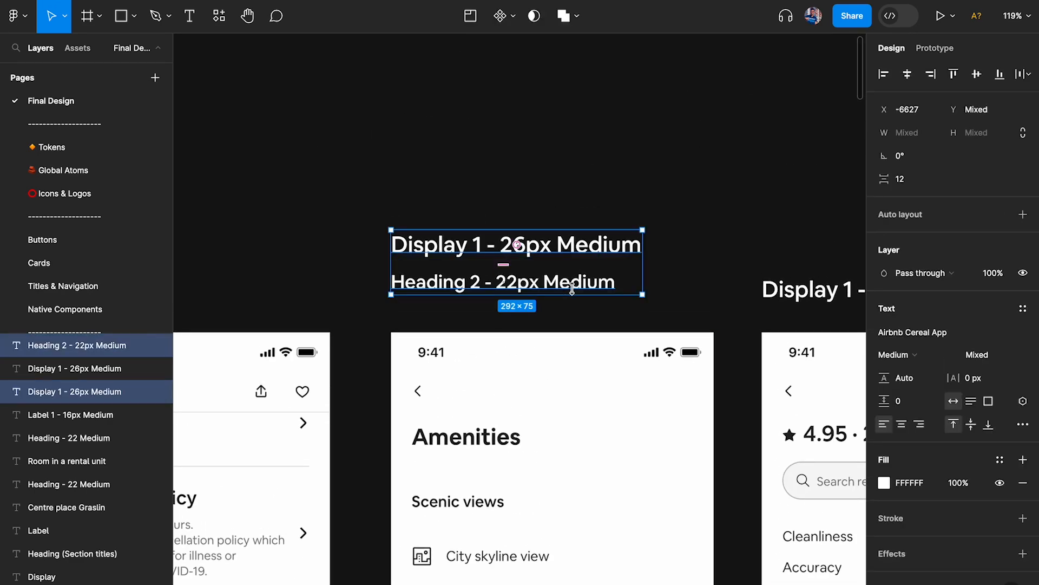
Step: Duplicate the Heading 2 label just below itself and change the copy's text to "Label - 16px Medium"
click(546, 264)
drag(547, 264, 577, 299)
key(Return)
drag(477, 301, 213, 300)
text(label)
text(Label)
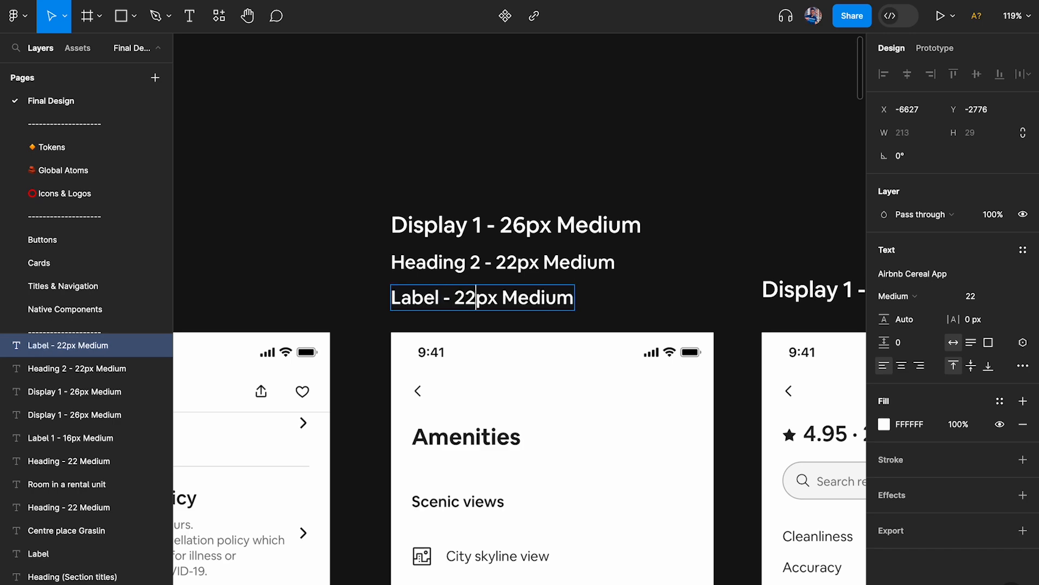
key(BackSpace)
key(BackSpace)
text(16)
Step: Add a text layer repeating the "City skyline view" wording just above that row on the Amenities screen
scroll(409, 321, down, 3)
ctrl+scroll(481, 393, up, 3)
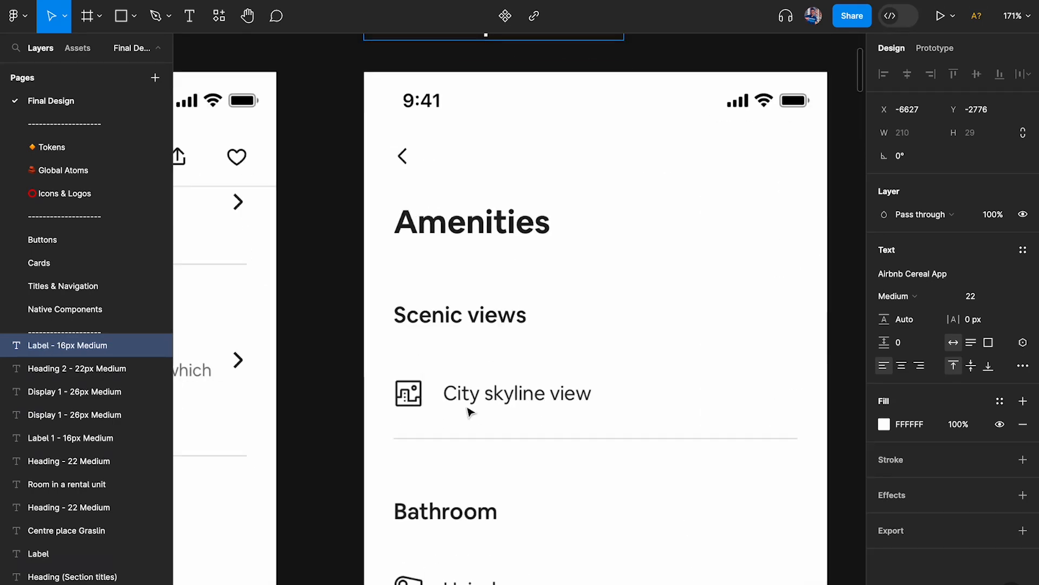
ctrl+scroll(467, 388, down, 1)
scroll(466, 385, up, 2)
ctrl+scroll(486, 390, up, 3)
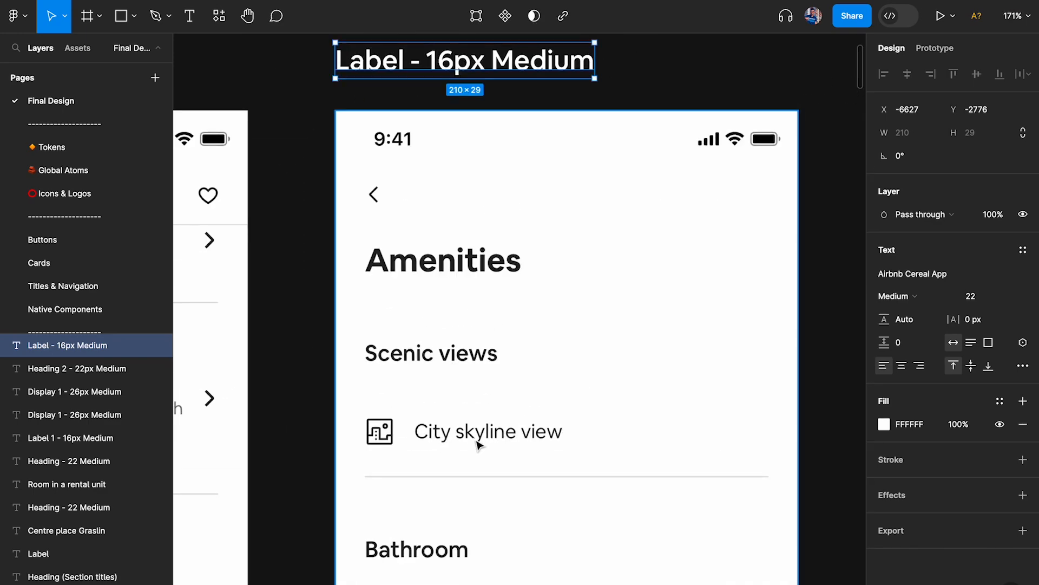
ctrl+scroll(480, 445, up, 5)
scroll(478, 439, down, 1)
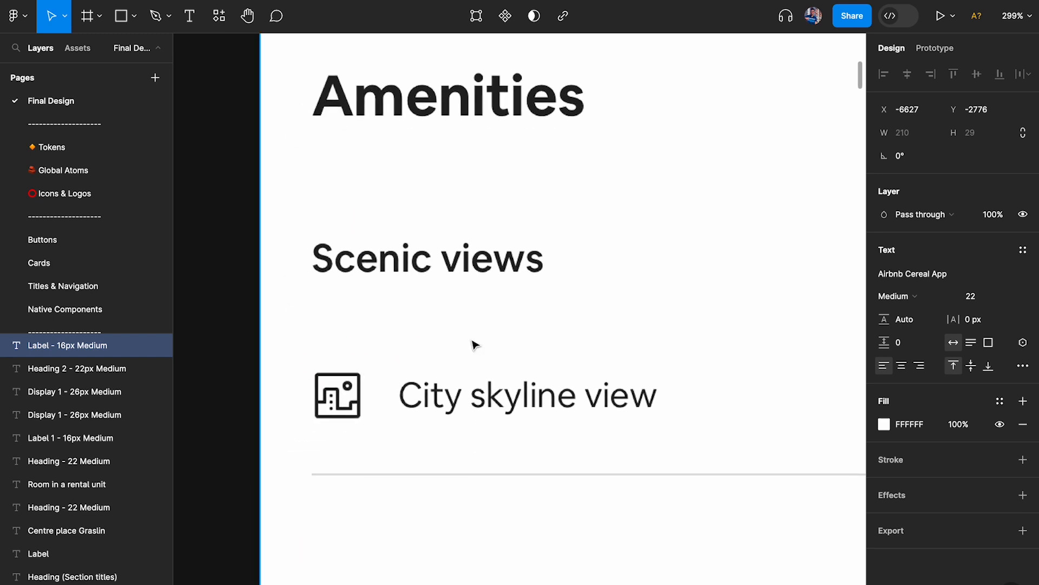
key(t)
click(449, 299)
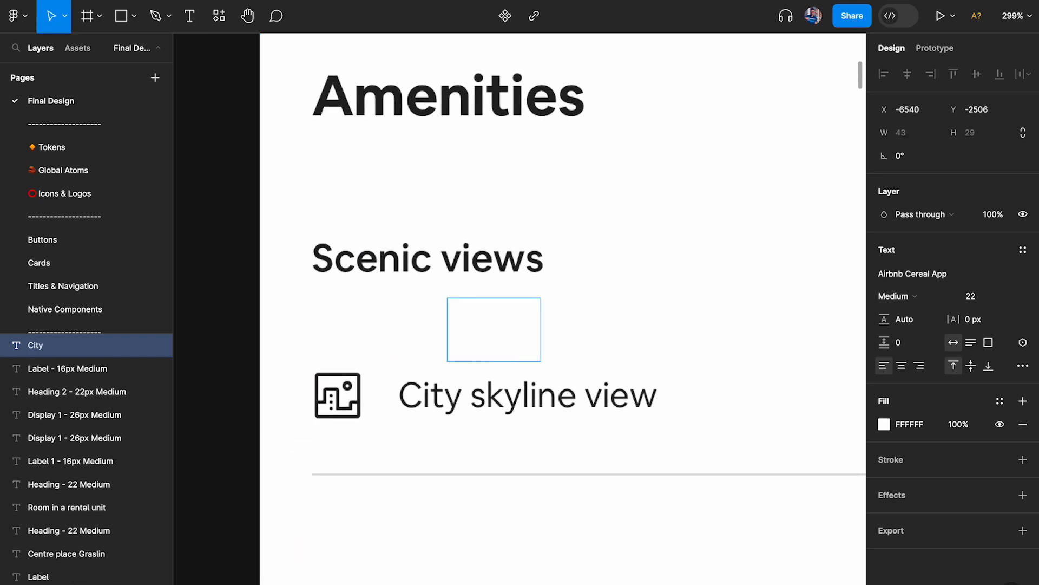
text(view)
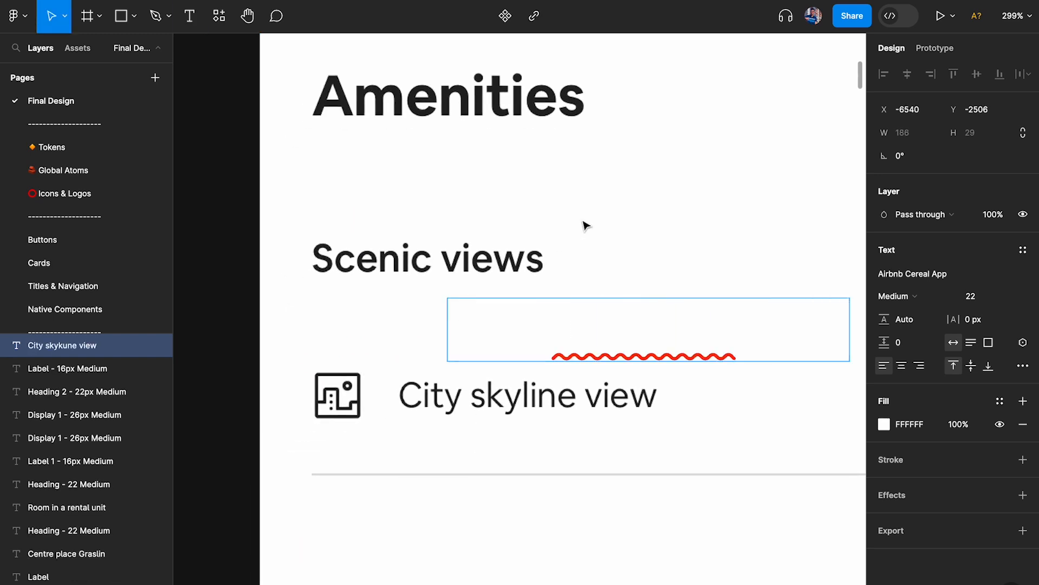
key(Escape)
Step: Change the new text layer's fill colour to black (000000)
click(882, 426)
drag(809, 311, 589, 568)
click(601, 518)
Step: Correct the spelling of the new text layer to "City skyline view"
double_click(654, 327)
click(654, 327)
key(BackSpace)
text(i)
key(Right)
key(BackSpace)
key(BackSpace)
text(li)
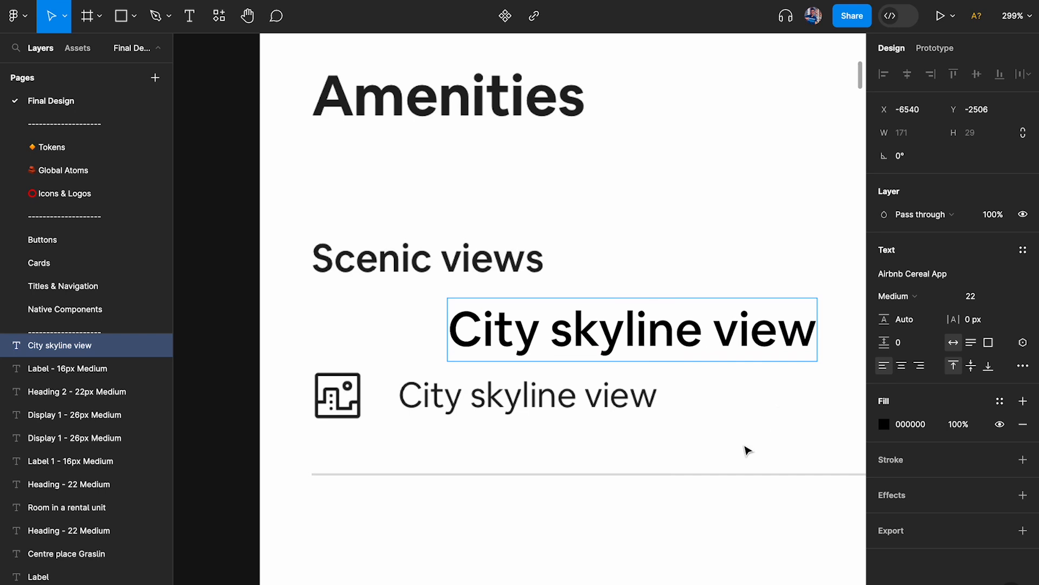
key(Escape)
Step: Set the new text to size 16 in Book weight and place it over the original "City skyline view" label
text(16)
key(Return)
click(914, 297)
click(923, 278)
ctrl+scroll(455, 379, up, 5)
drag(545, 295, 472, 410)
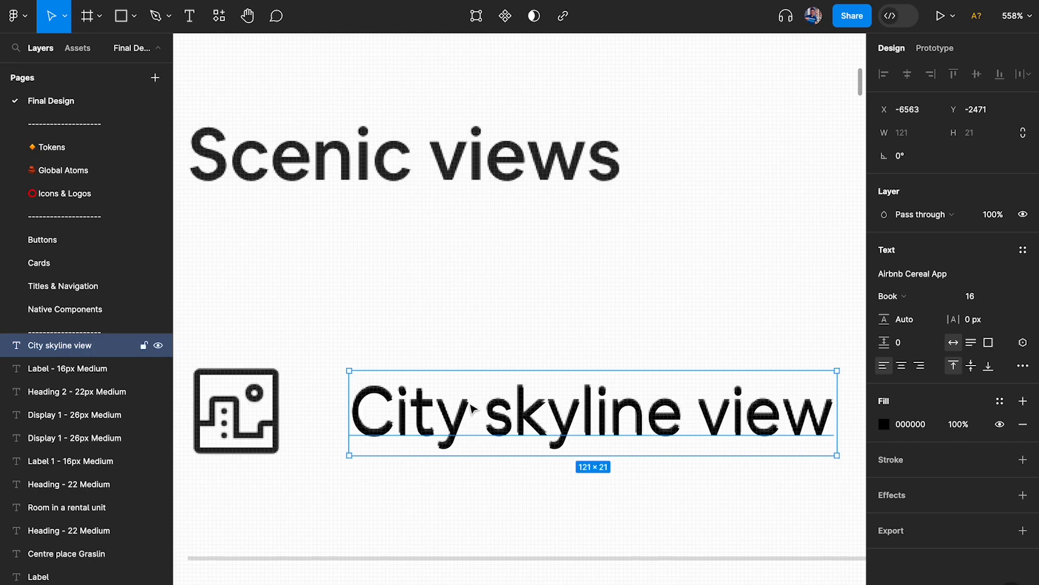
Step: Examine the text styles around the "Designed by" section of the luxury villa listing and compare them with the Amenities screen
ctrl+scroll(472, 410, down, 10)
scroll(472, 379, down, 10)
ctrl+scroll(466, 288, up, 3)
scroll(465, 288, left, 9)
scroll(465, 289, down, 3)
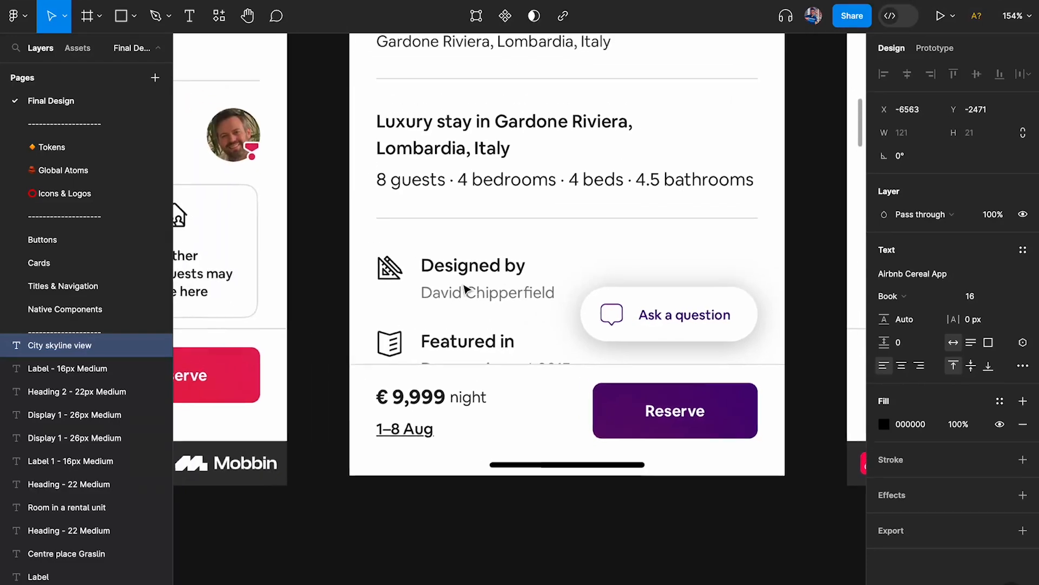
ctrl+scroll(486, 282, down, 4)
scroll(487, 282, right, 8)
scroll(487, 282, up, 5)
scroll(488, 283, right, 1)
scroll(488, 283, up, 1)
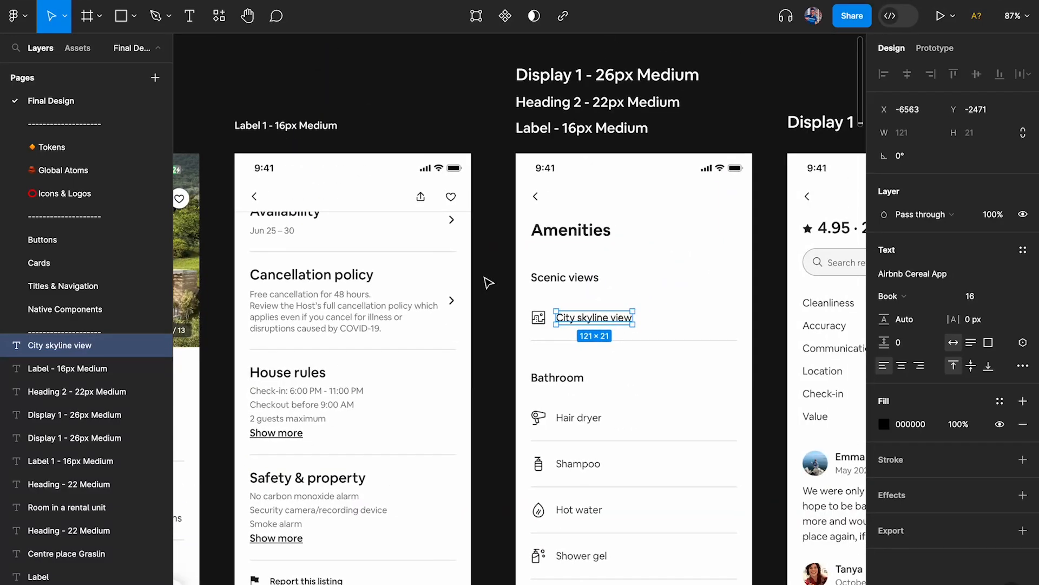
Step: Paste a copy of the "City skyline view" text into the villa listing, just above its "Designed by" row
scroll(486, 283, left, 8)
scroll(486, 283, down, 6)
ctrl+scroll(326, 420, up, 5)
scroll(373, 303, left, 6)
ctrl+scroll(379, 287, up, 4)
key(ctrl+v)
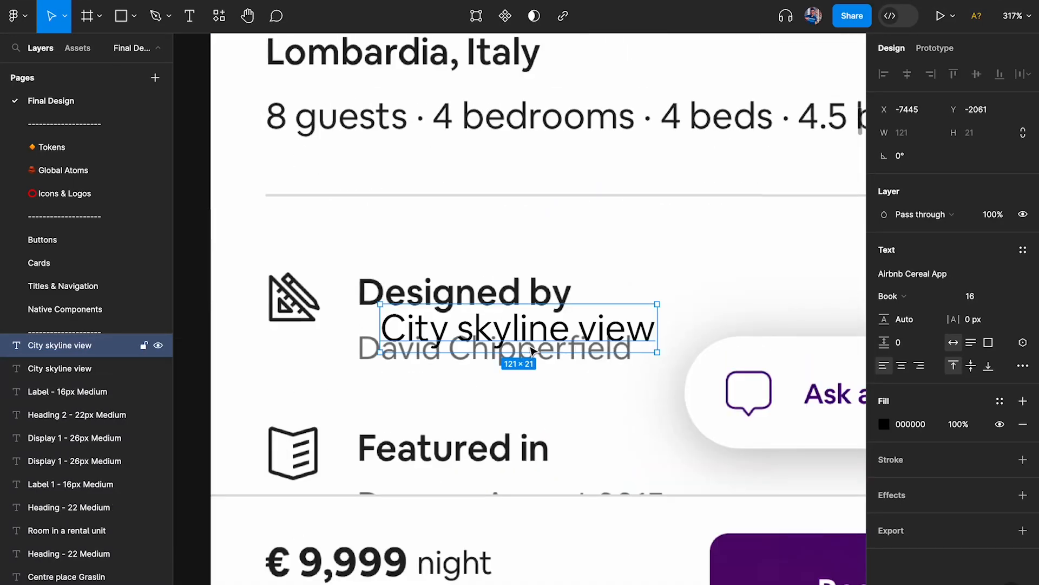
drag(497, 348, 498, 259)
Step: Replace the pasted text with "Designed by"
double_click(499, 258)
text(Designed by)
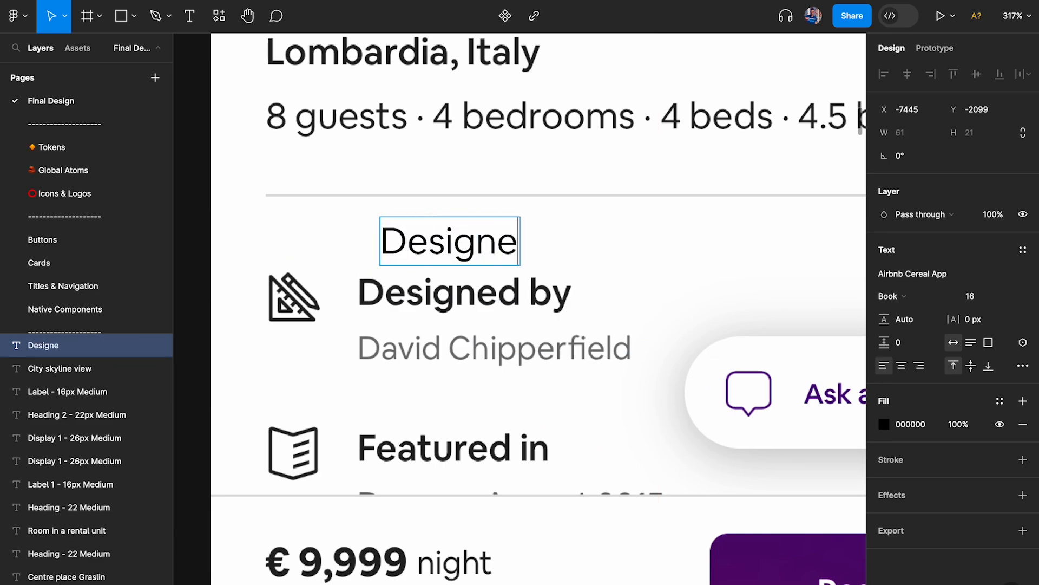
key(Escape)
Step: Set the "Designed by" test text to Medium weight and align it directly above the original for comparison
ctrl+scroll(486, 240, up, 3)
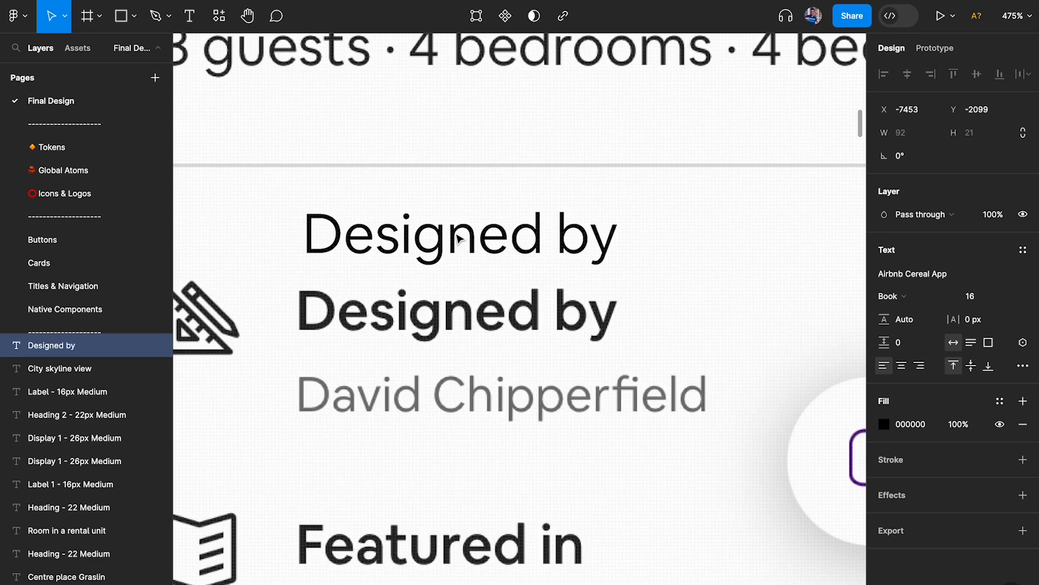
click(891, 296)
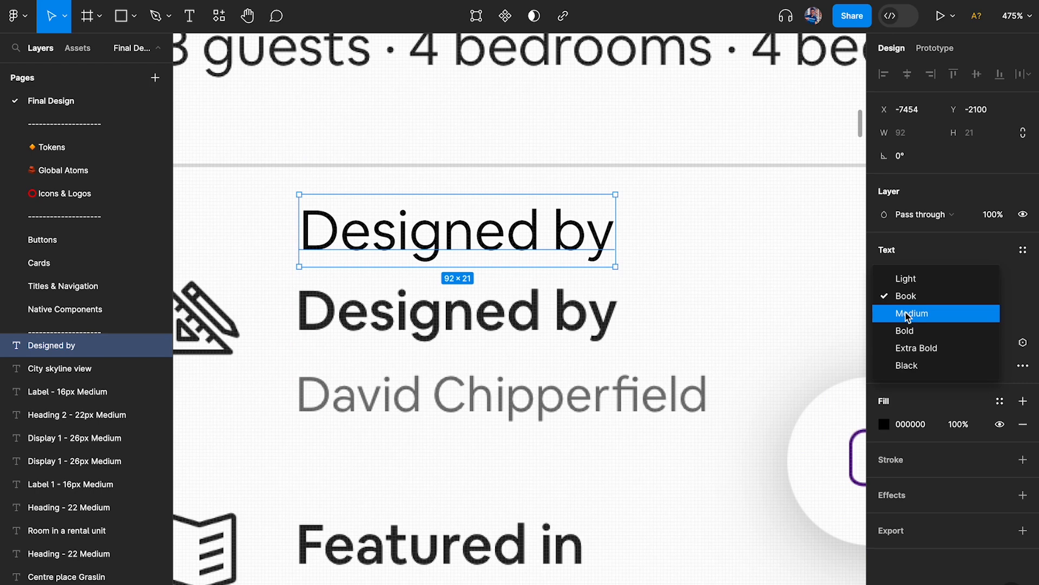
click(895, 311)
drag(563, 234, 542, 227)
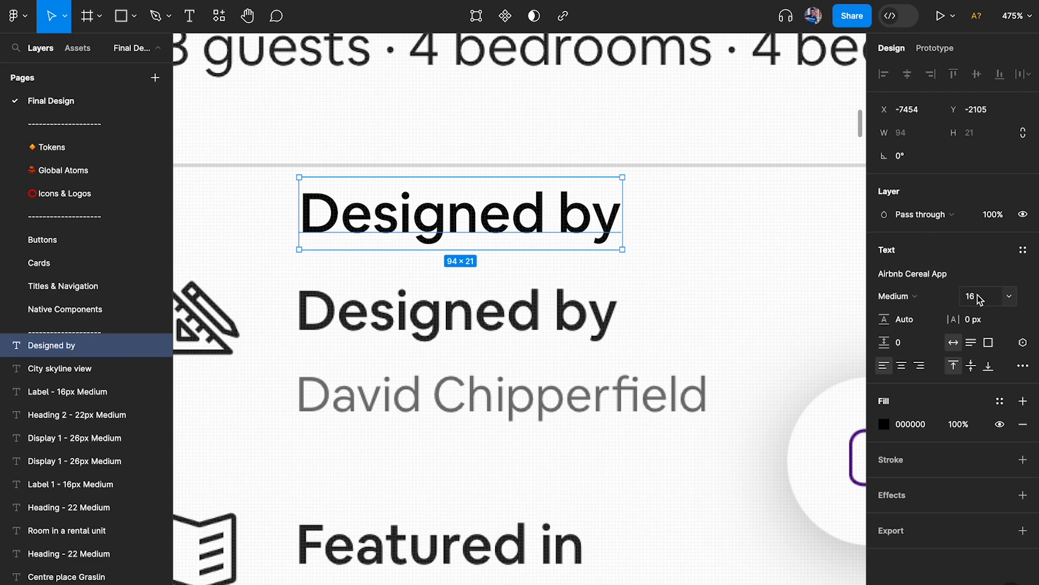
Step: Inspect the size and weight of the "City skyline view" text on the Amenities screen and of the "Label 2 - 12px Medium" style
scroll(514, 280, down, 5)
scroll(520, 281, right, 10)
click(476, 354)
scroll(476, 354, up, 4)
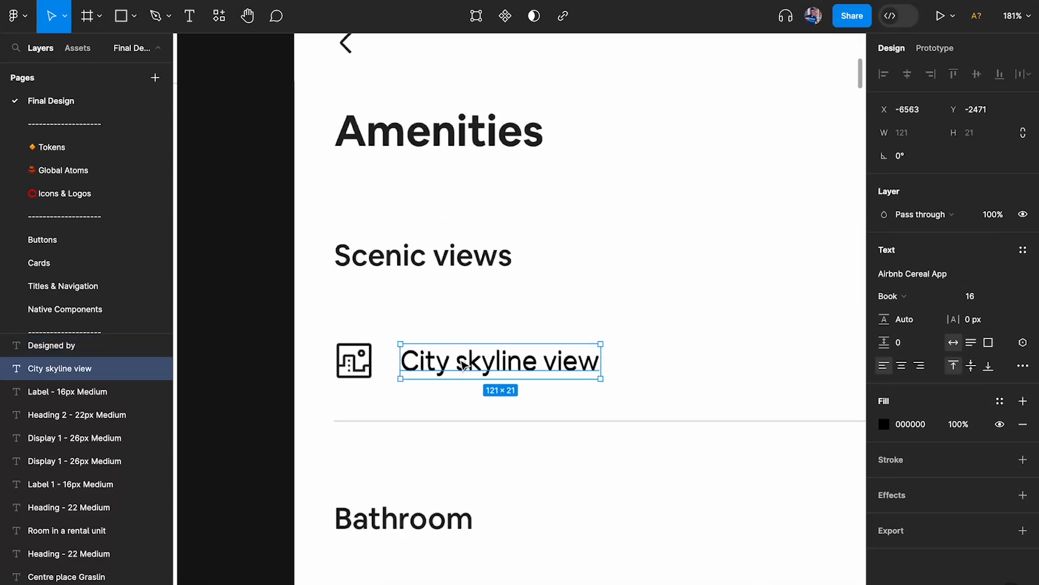
key(shift+1)
scroll(717, 290, left, 10)
scroll(716, 285, up, 6)
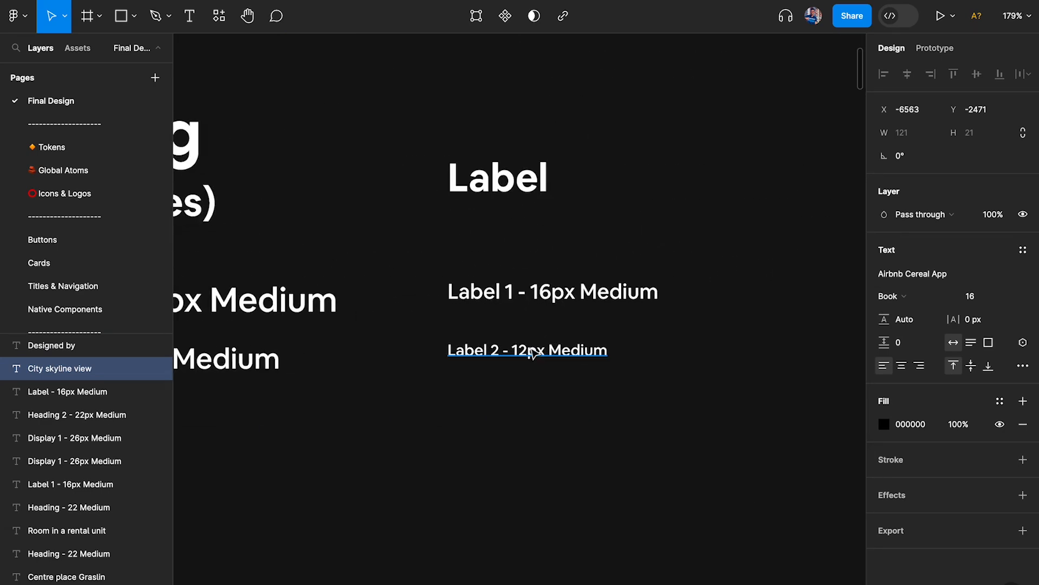
click(552, 344)
scroll(552, 341, up, 5)
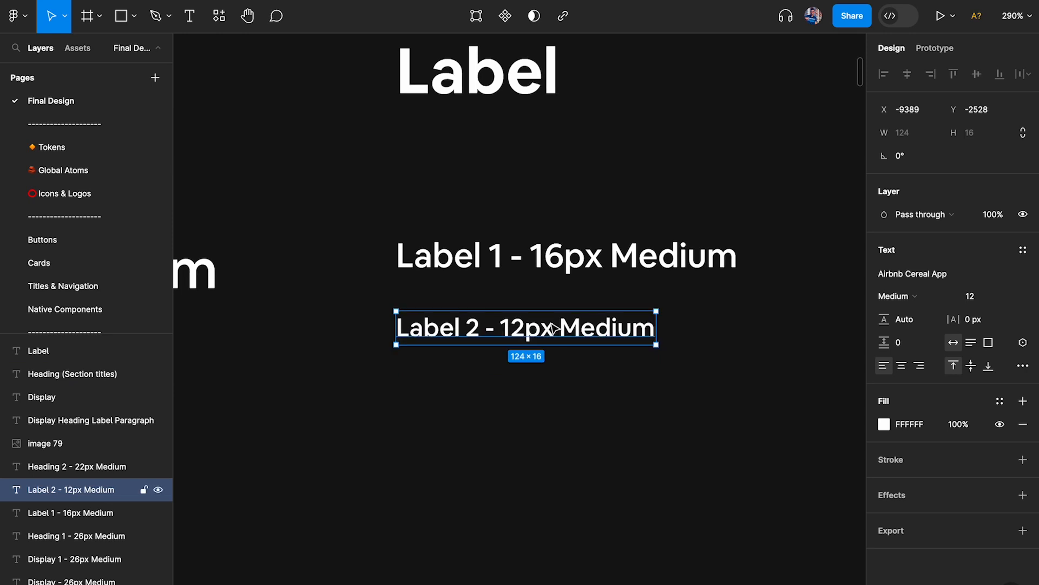
Step: Duplicate the "Label 1 - 16px Medium" text below the Label 2 entry in the Label column
drag(577, 247, 607, 413)
key(ctrl+z)
click(582, 251)
Step: Rewrite the duplicated label text as "Label - 16px Book"
double_click(605, 409)
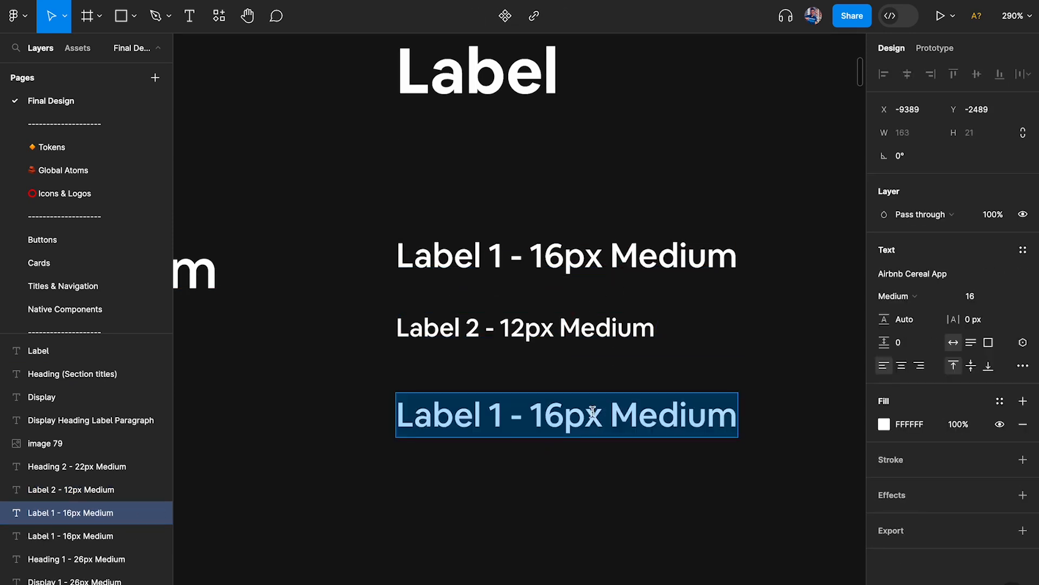
drag(491, 412, 830, 411)
key(BackSpace)
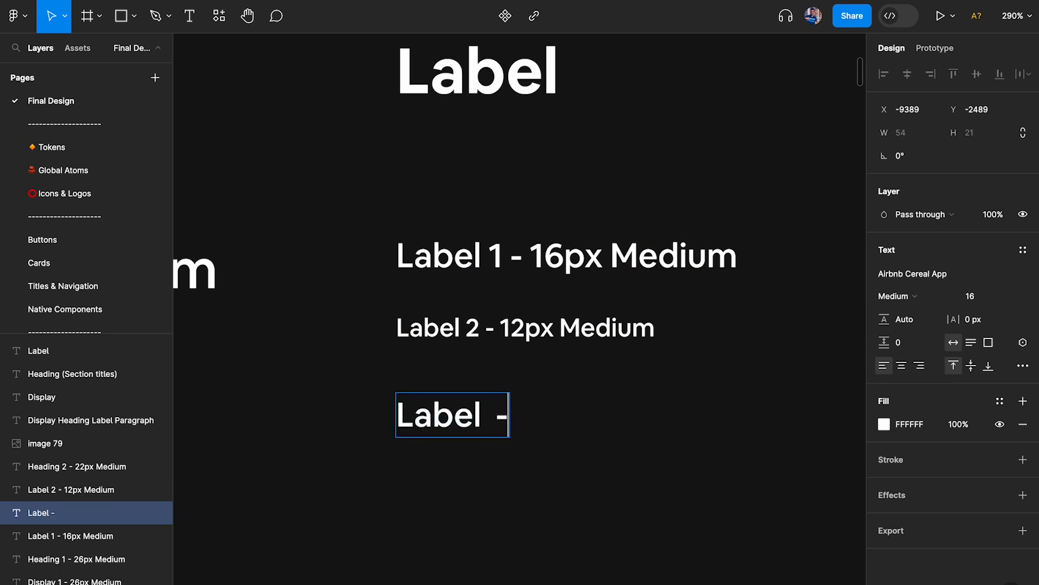
text(- 16px Book)
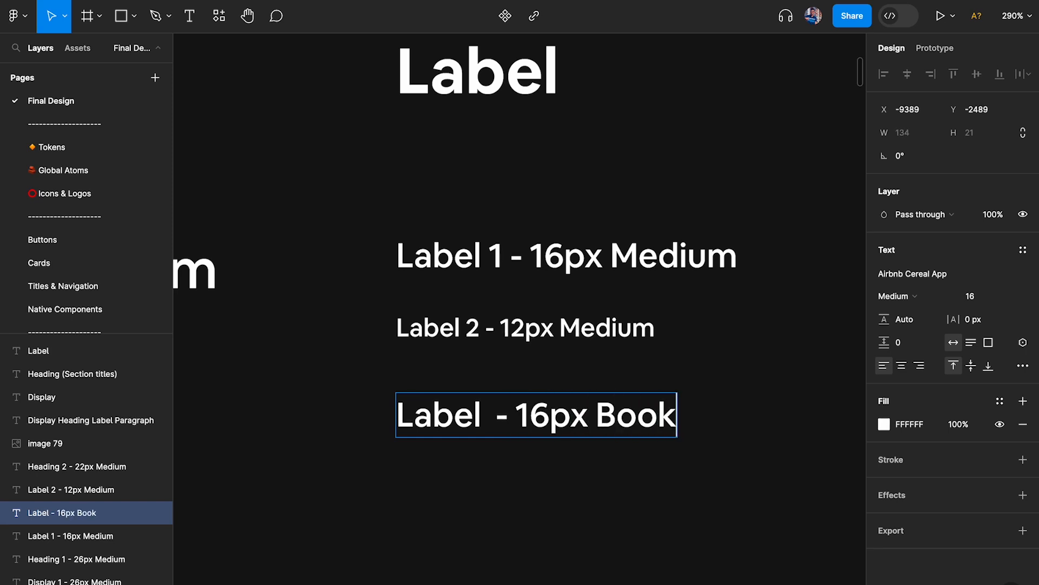
click(758, 526)
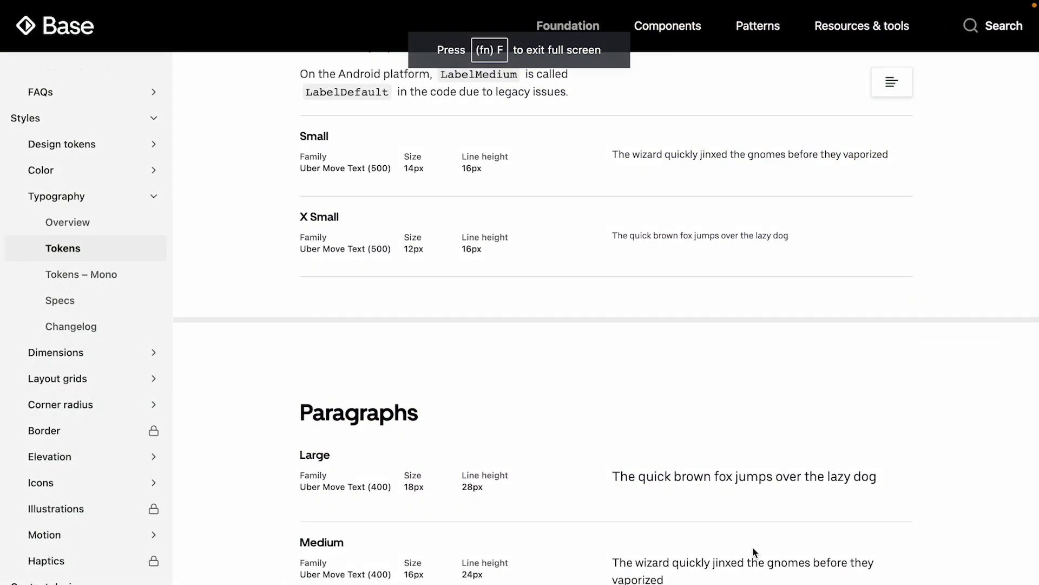
Step: Switch to the Base typography tokens page and compare its Labels and Paragraphs font weights, sizes and line heights
scroll(752, 547, up, 6)
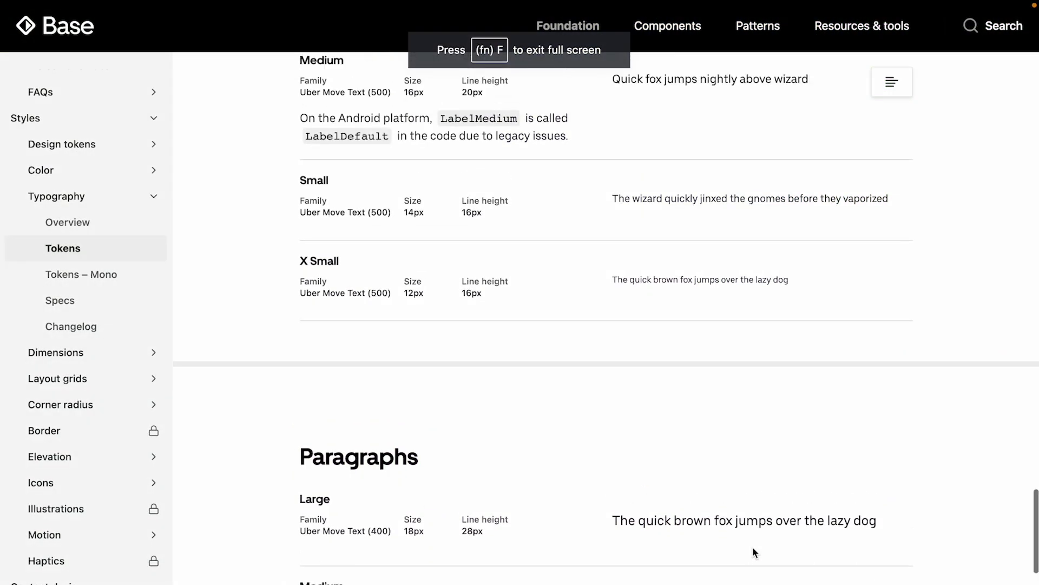
click(538, 232)
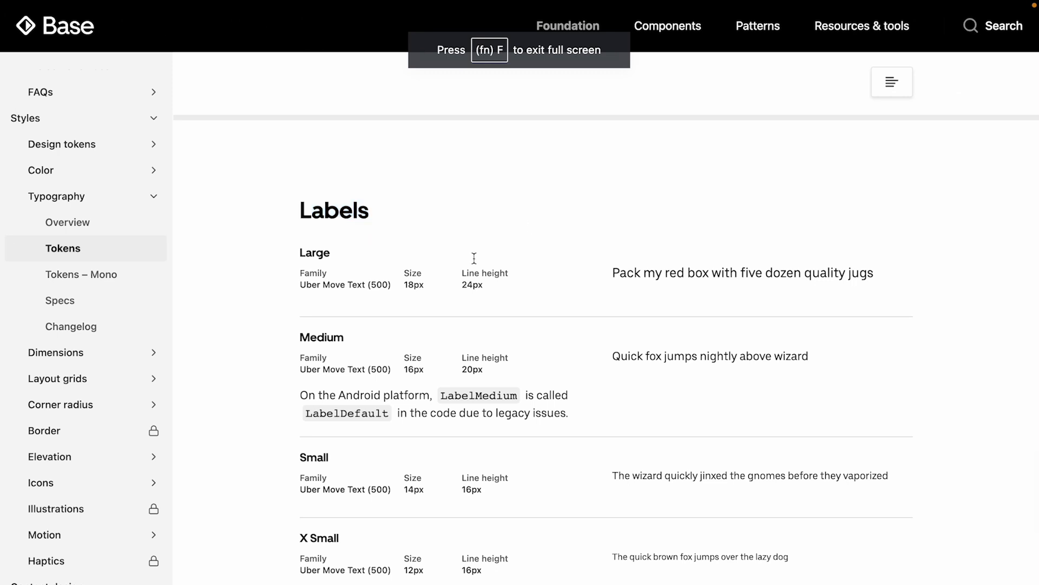
scroll(466, 257, down, 3)
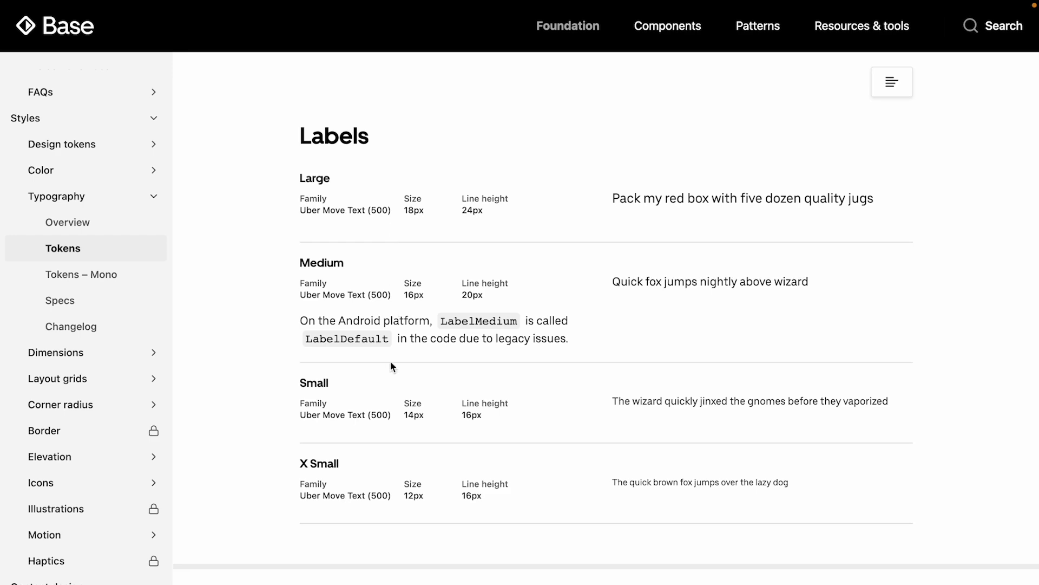
scroll(378, 520, down, 8)
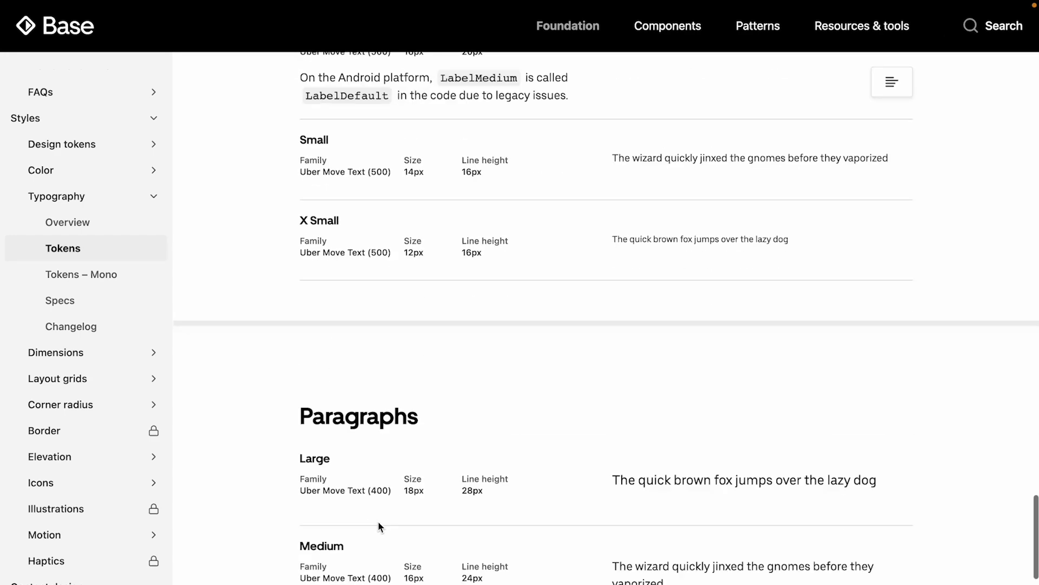
scroll(375, 291, down, 2)
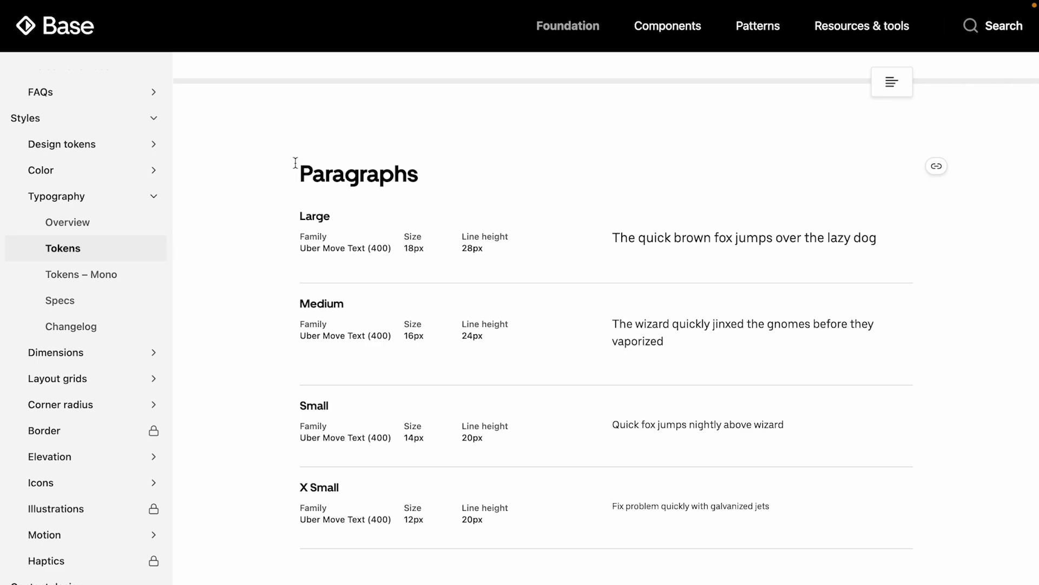
scroll(295, 162, up, 10)
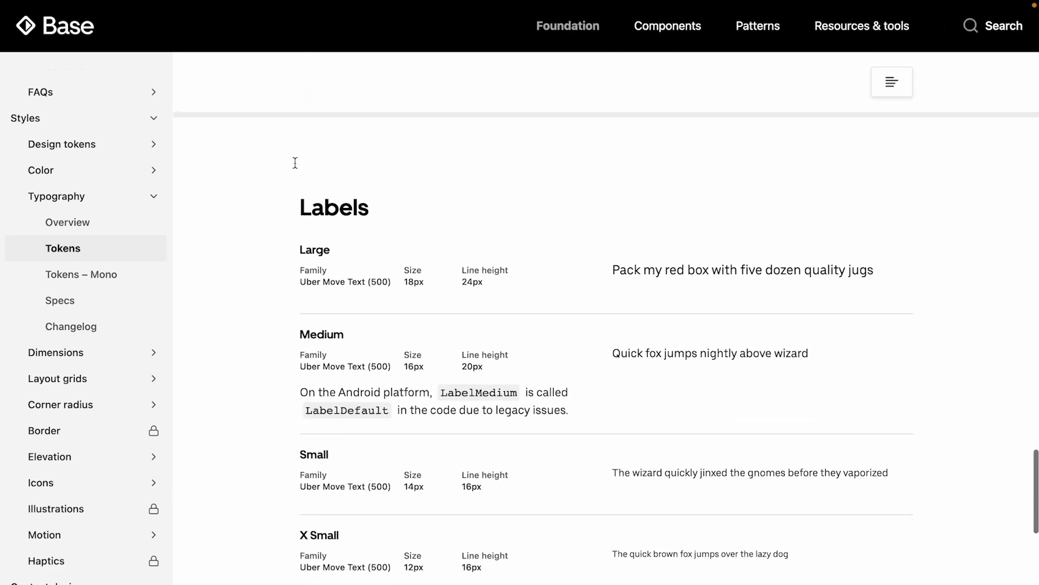
scroll(294, 201, up, 10)
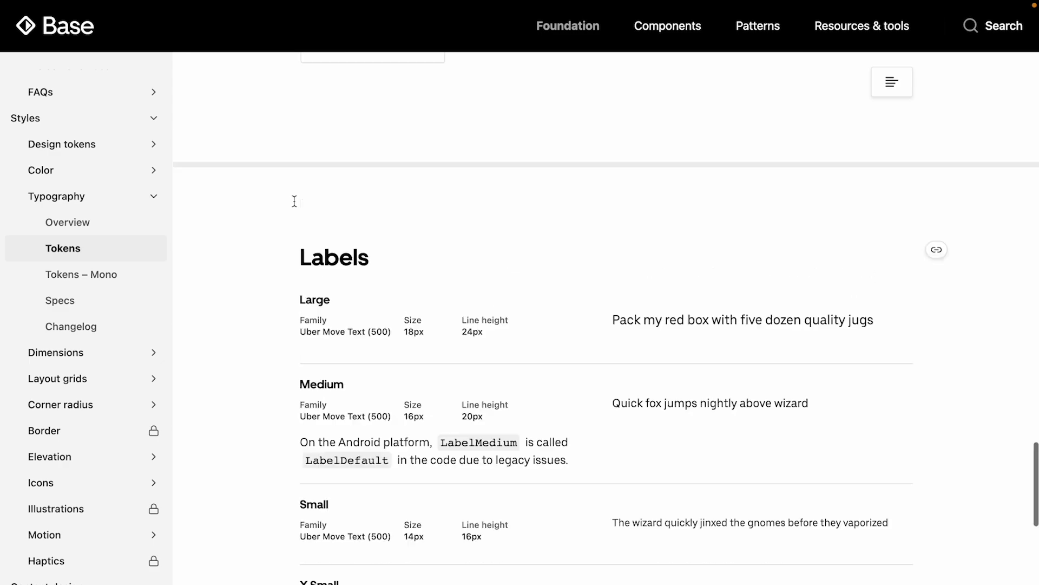
Step: Examine the Headings tokens and the larger type styles above them in the Base typography documentation
scroll(294, 206, up, 7)
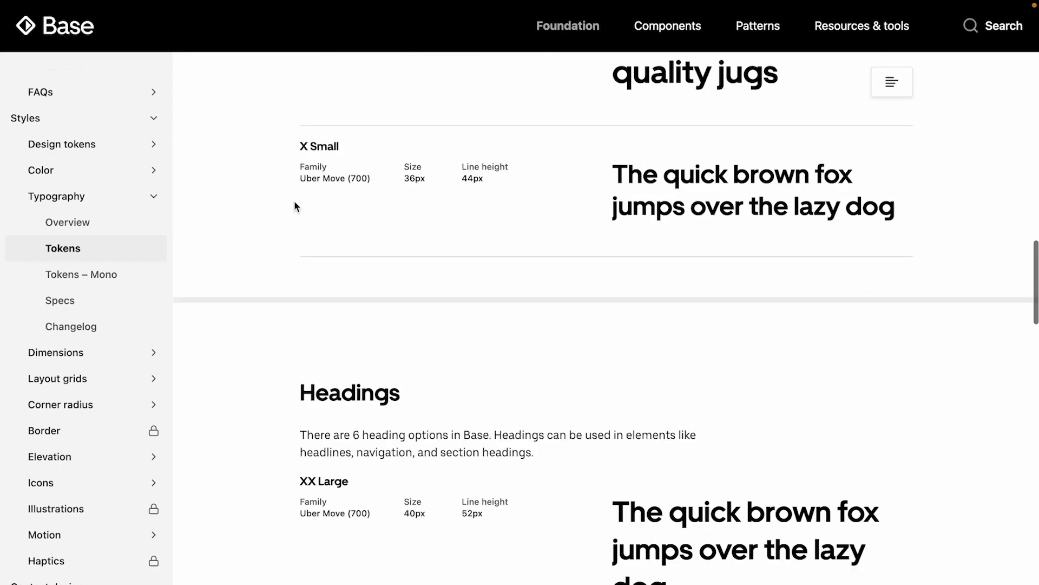
scroll(296, 308, down, 1)
scroll(300, 368, down, 5)
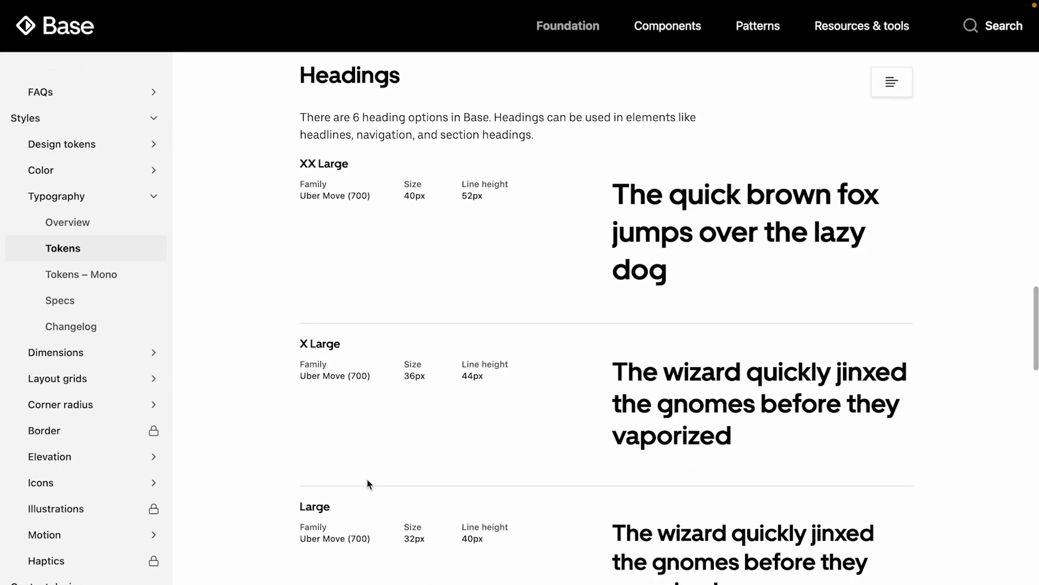
scroll(367, 479, down, 3)
scroll(367, 479, up, 18)
scroll(367, 479, down, 3)
scroll(367, 479, up, 9)
scroll(367, 479, up, 8)
scroll(350, 426, down, 2)
scroll(349, 419, down, 4)
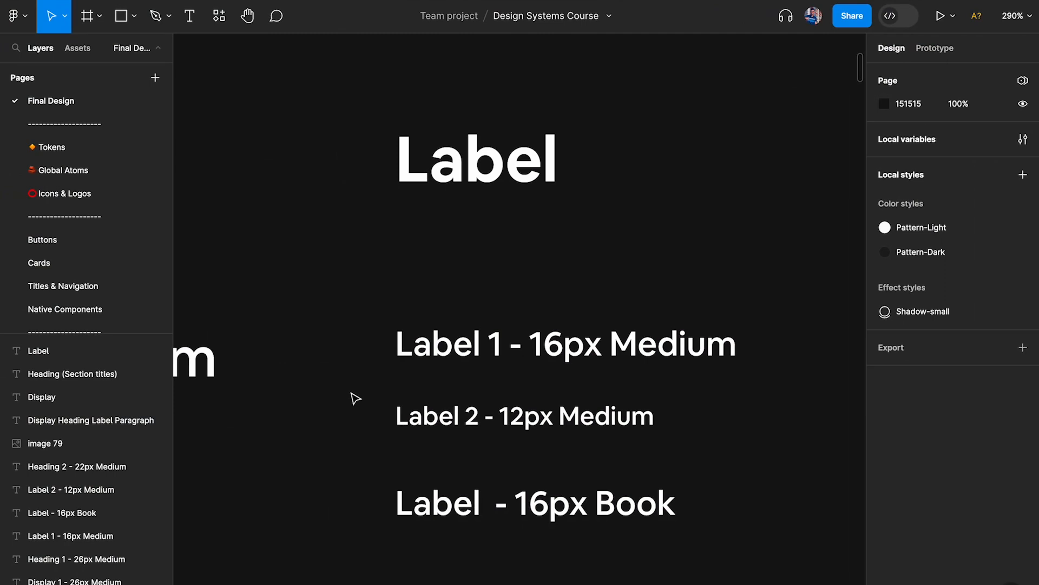
Step: Switch back to the Figma file and review the Label heading and its two Medium label styles
scroll(352, 398, down, 5)
scroll(358, 395, right, 1)
scroll(360, 393, down, 1)
scroll(417, 324, up, 2)
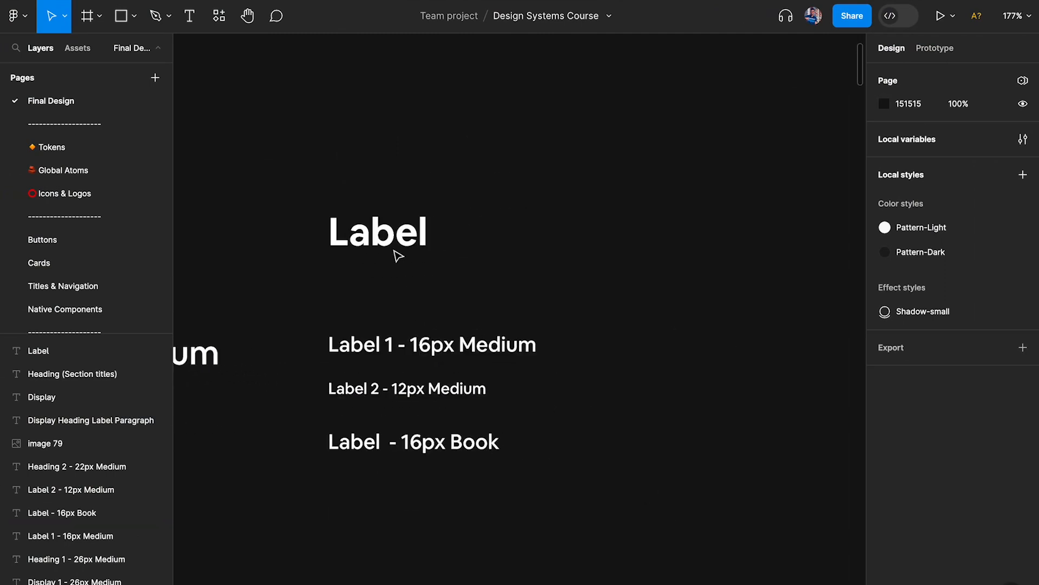
click(392, 239)
click(427, 349)
scroll(432, 410, up, 3)
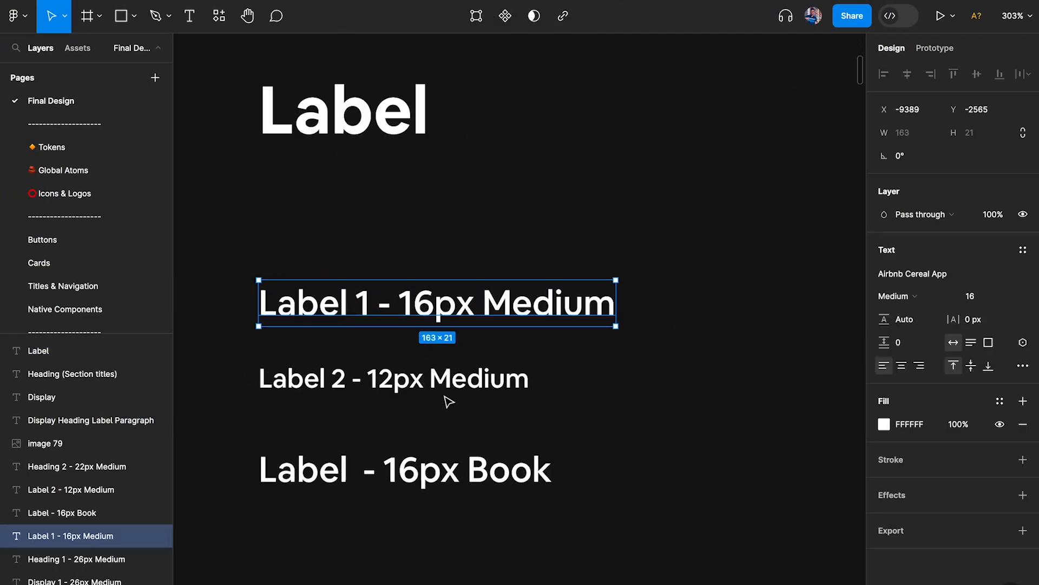
drag(431, 408, 524, 271)
Step: Inspect the "Designed by" test text on the luxury villa listing against the Medium label styles
scroll(525, 318, down, 10)
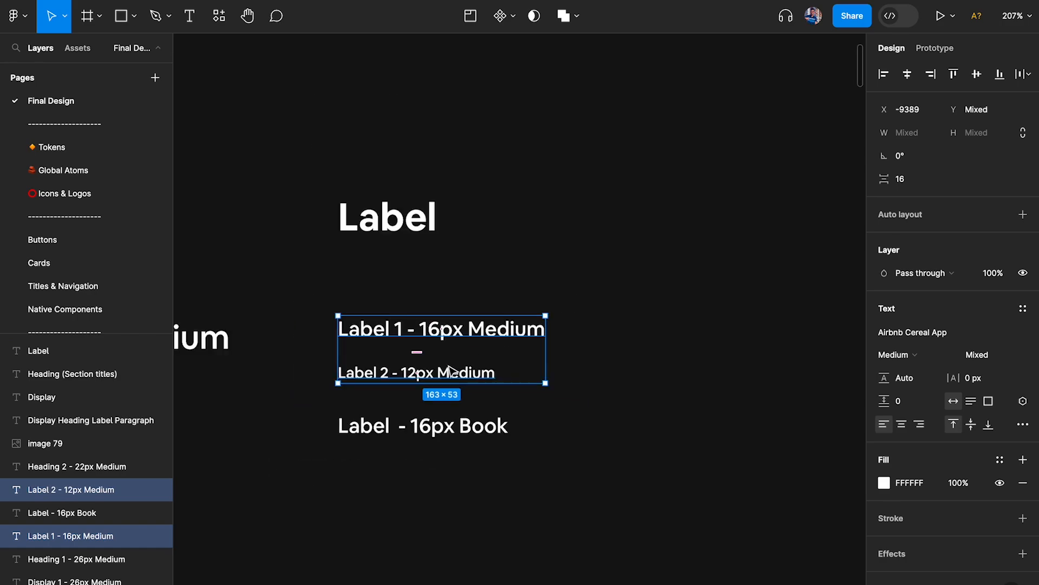
scroll(522, 421, up, 4)
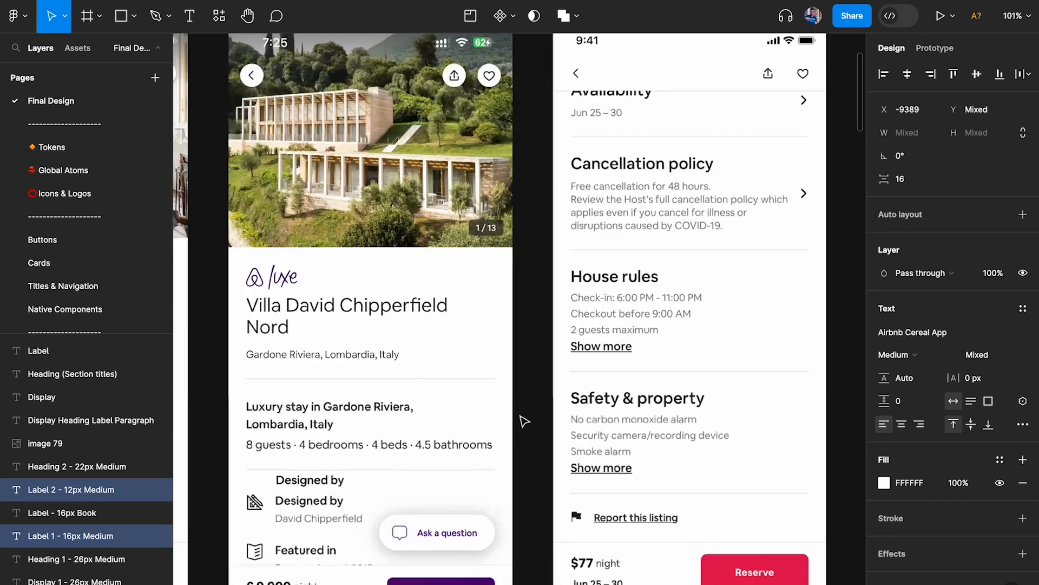
scroll(522, 421, right, 15)
scroll(522, 421, down, 3)
scroll(522, 421, left, 12)
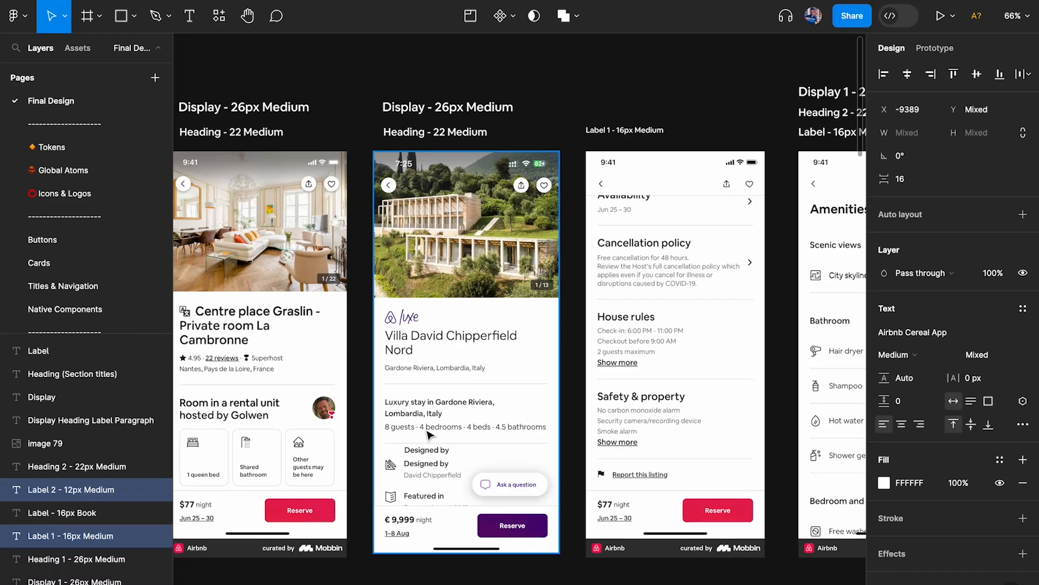
scroll(422, 433, up, 6)
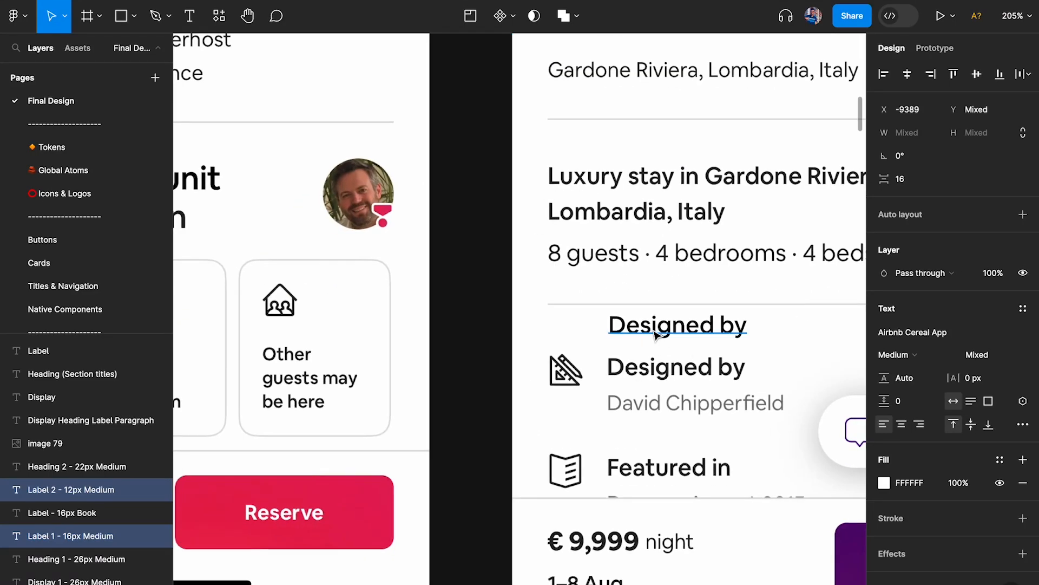
click(656, 335)
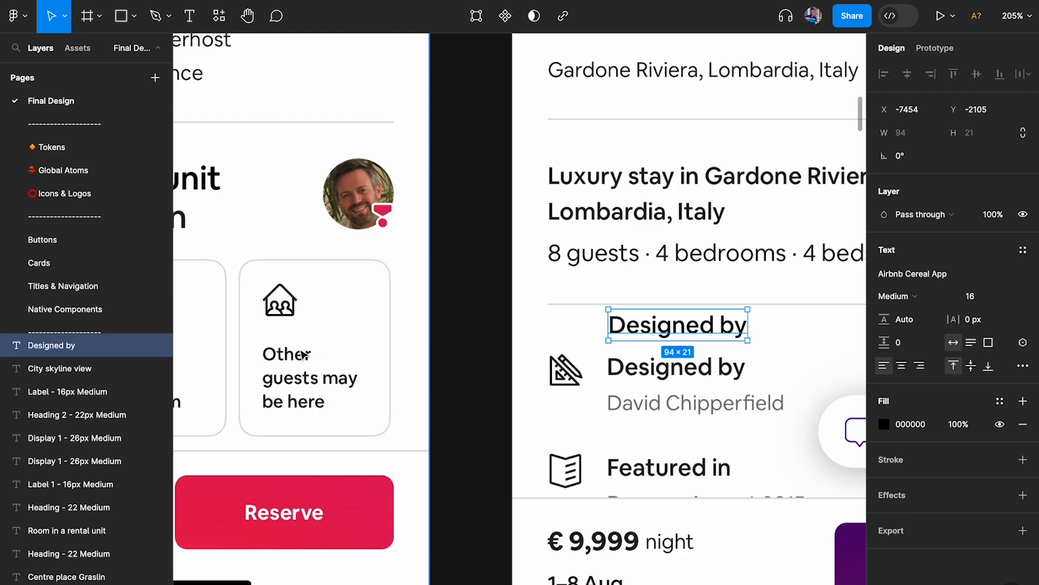
Step: Duplicate the Label column heading beside the original and retitle the copy "Paragraph"
scroll(314, 378, down, 9)
scroll(314, 379, left, 10)
scroll(534, 242, up, 5)
scroll(533, 242, up, 1)
drag(466, 157, 662, 157)
text(para)
key(ctrl+a)
text(Para)
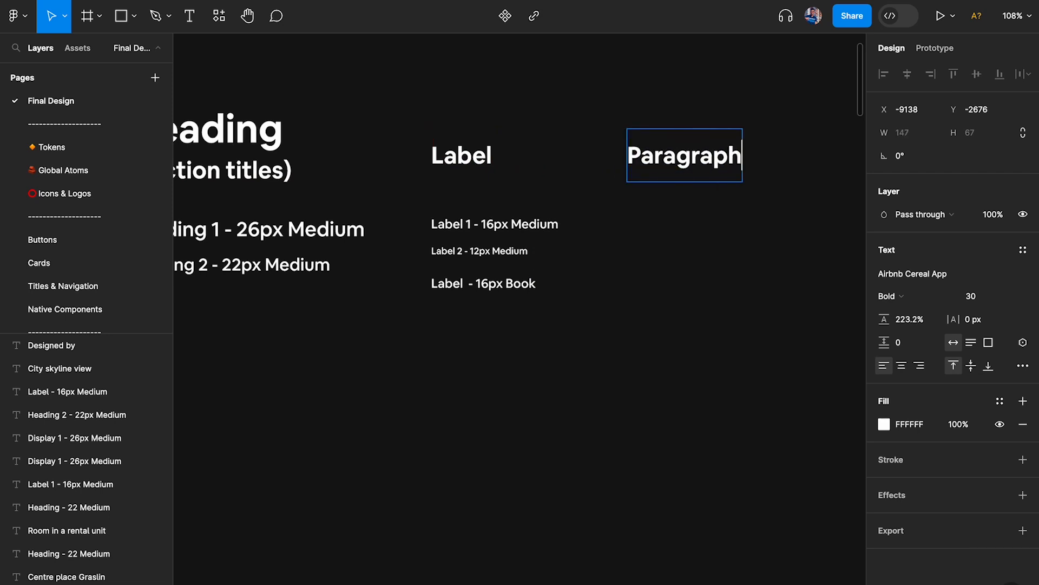
click(701, 288)
Step: Move the "Label - 16px Book" text under the Paragraph heading, level with the Label 1 entry
scroll(699, 288, right, 2)
scroll(699, 288, up, 1)
scroll(525, 319, up, 2)
drag(396, 348, 566, 278)
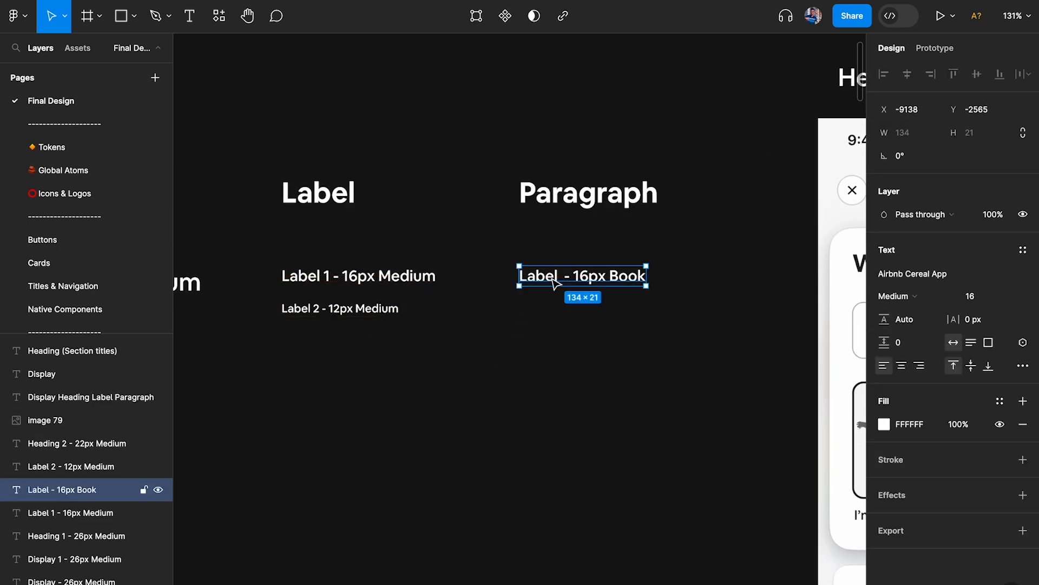
Step: Rename the text under the Paragraph heading as "Paragraph - 16px Book"
scroll(566, 278, up, 4)
double_click(564, 275)
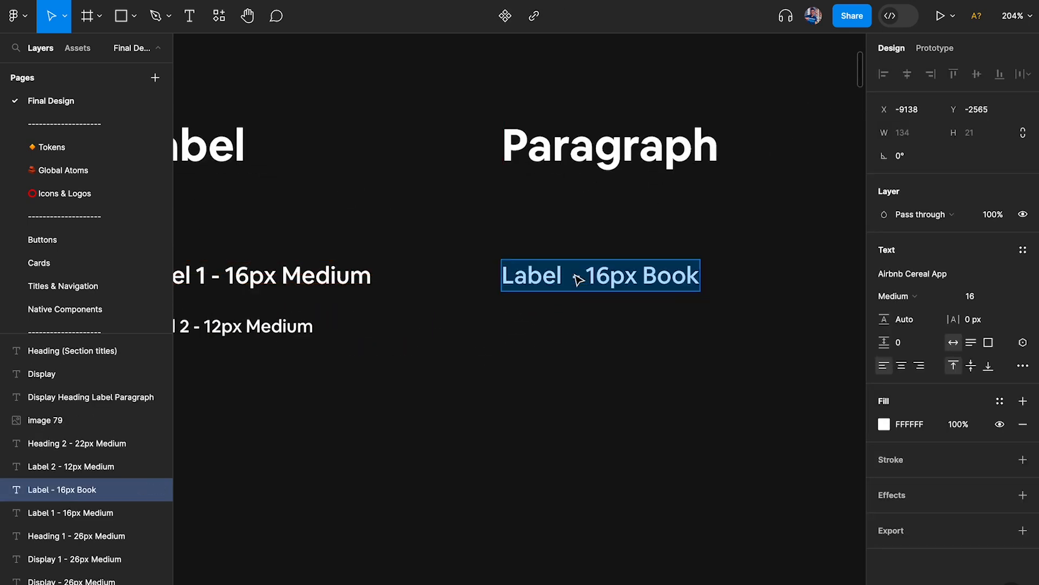
double_click(564, 274)
text(para)
key(shift+Home)
text(Paragrah)
key(BackSpace)
text(ph)
click(486, 388)
scroll(485, 388, down, 2)
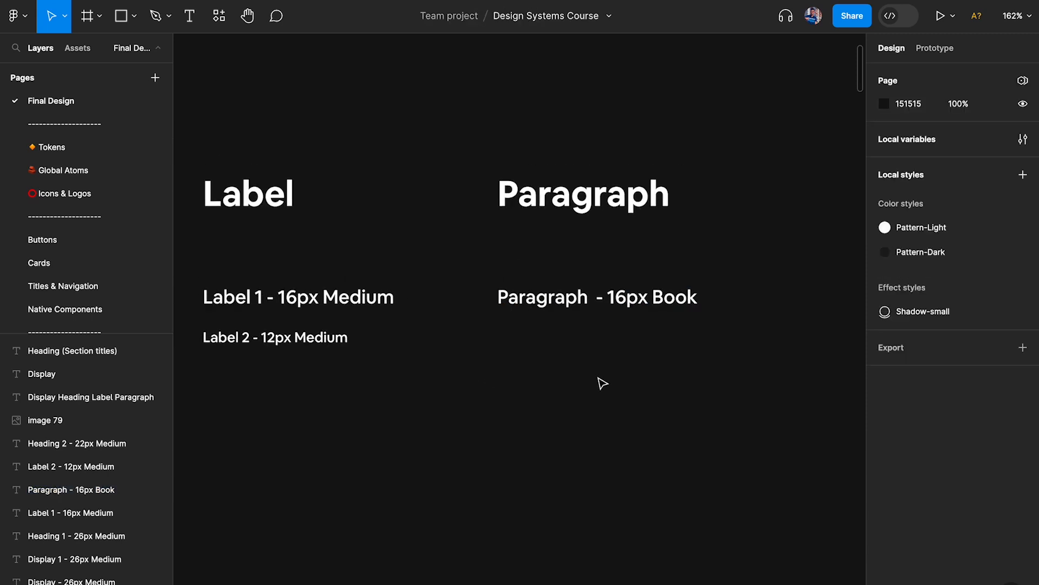
Step: Review the documented Label, Paragraph, Heading and Display styles and compare their weights and sizes
scroll(603, 384, left, 5)
drag(544, 248, 579, 420)
scroll(580, 420, right, 6)
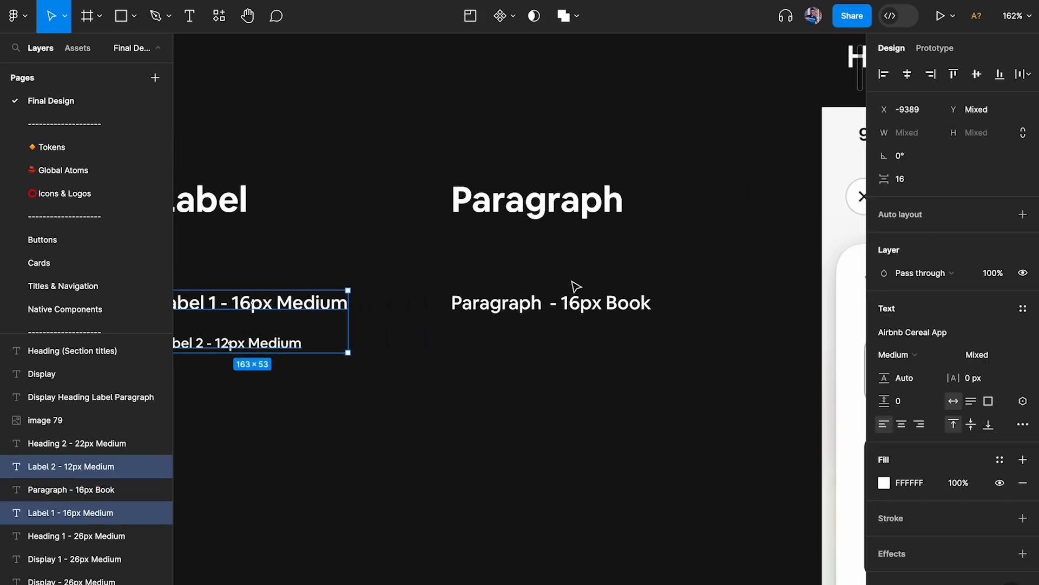
click(548, 221)
double_click(611, 311)
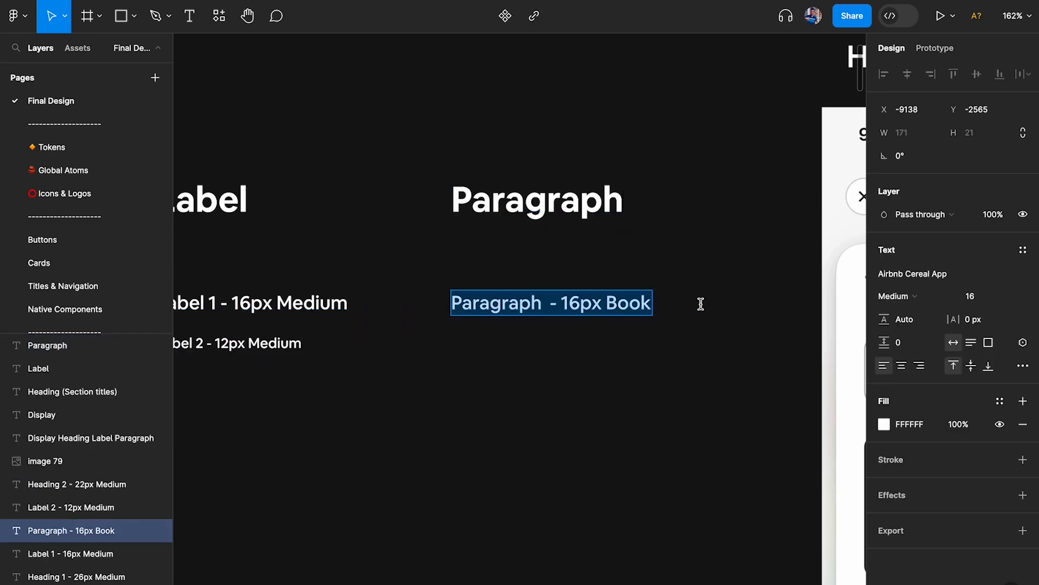
key(Escape)
scroll(665, 228, down, 4)
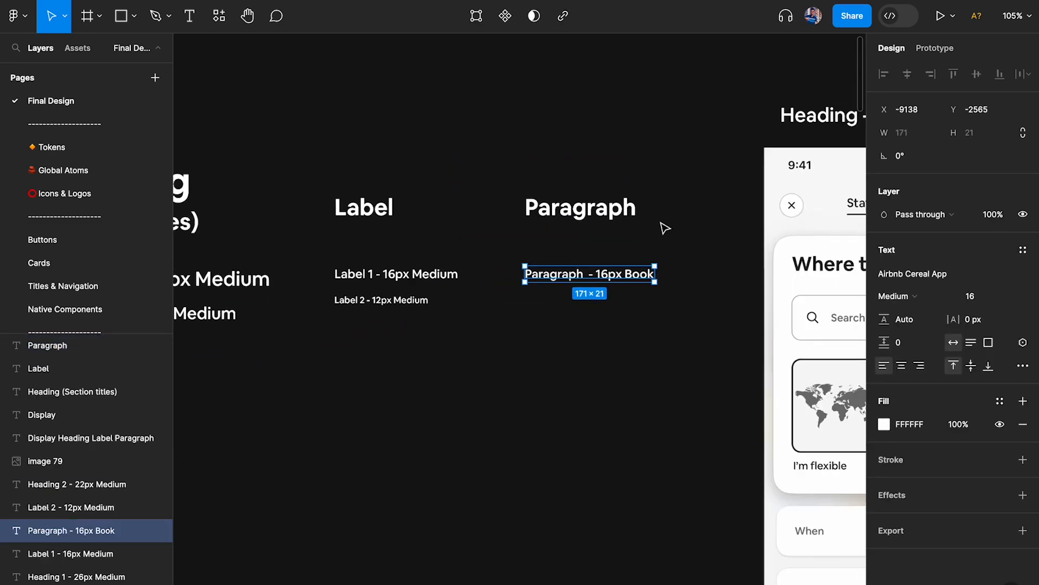
scroll(665, 228, left, 6)
scroll(595, 249, up, 3)
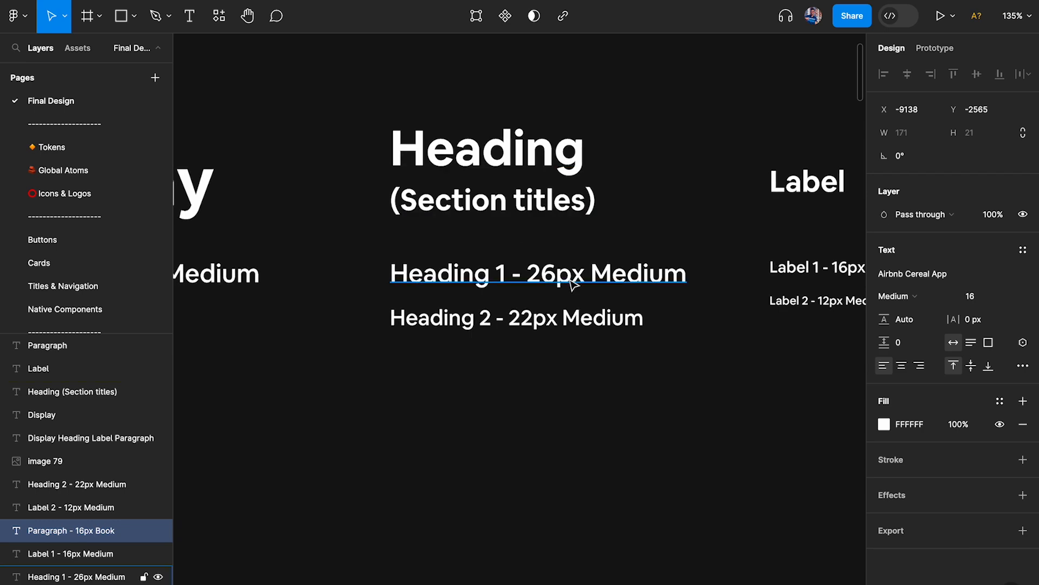
scroll(552, 250, left, 5)
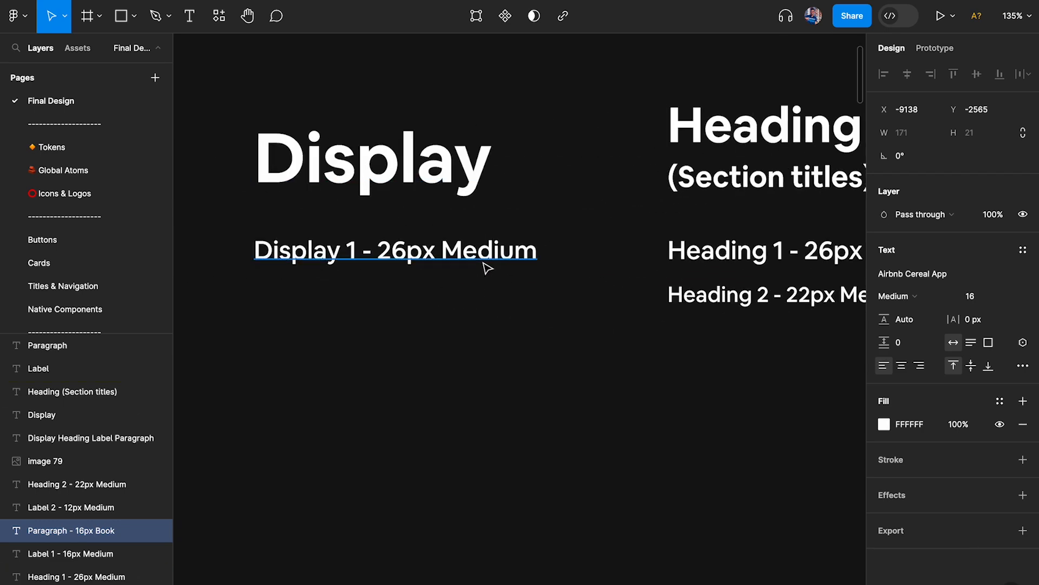
Step: Set the weight of the "Paragraph - 16px Book" text under the Paragraph heading to Book
scroll(487, 267, right, 6)
scroll(574, 260, down, 5)
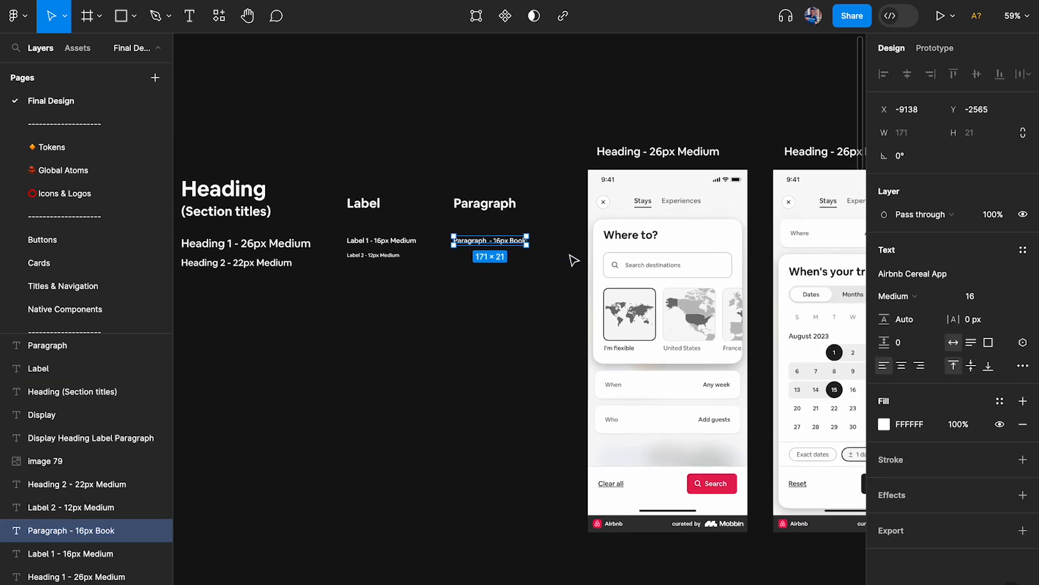
click(899, 296)
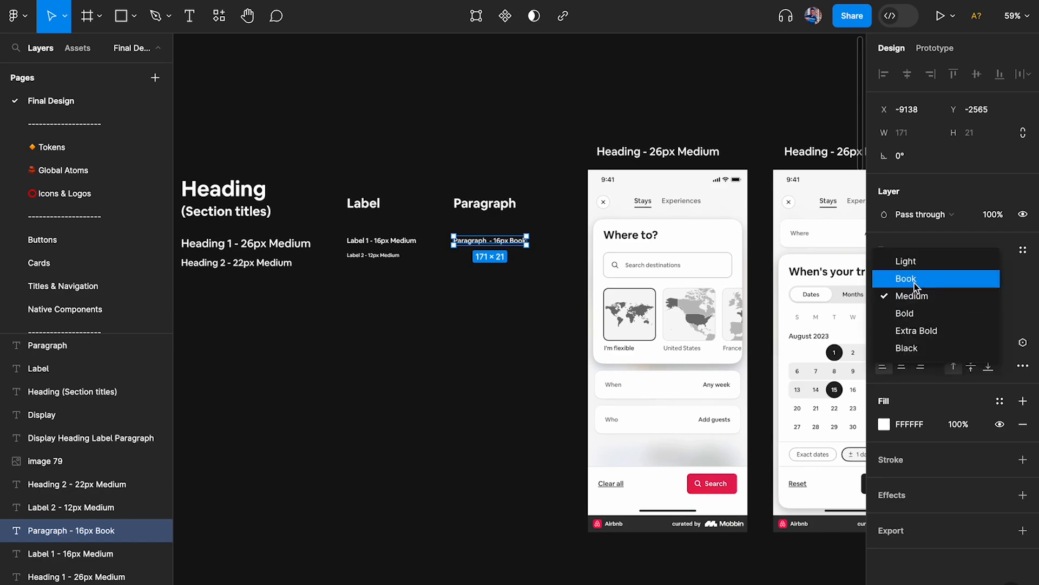
click(914, 279)
Step: Replace the "Label - 16px Medium" annotation above the Amenities screen with a copy of the "Paragraph - 16px Book" text
scroll(580, 266, right, 6)
scroll(580, 265, down, 3)
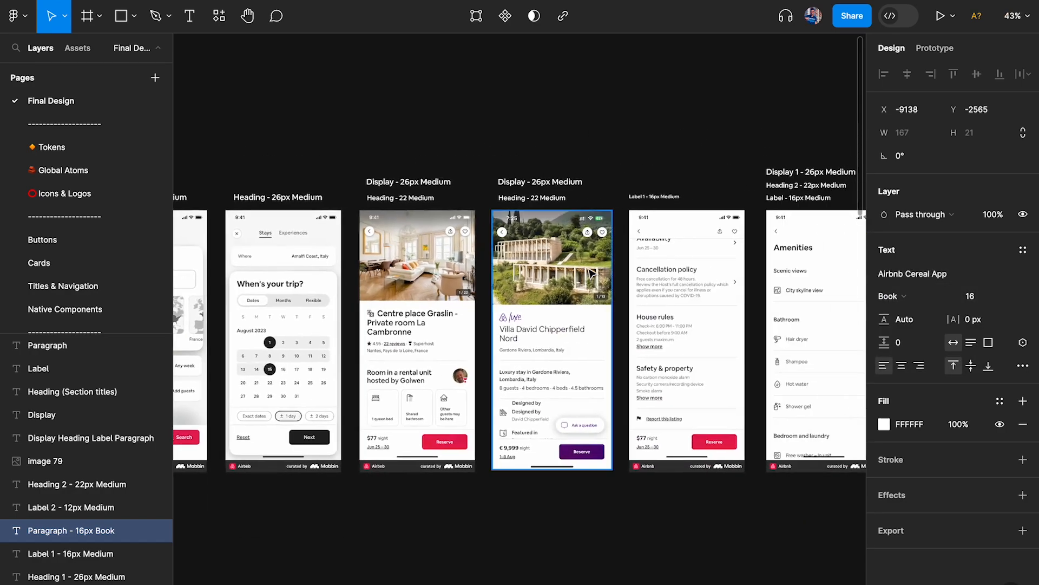
scroll(572, 263, up, 3)
scroll(558, 260, right, 4)
scroll(544, 253, left, 2)
scroll(476, 195, up, 5)
click(423, 168)
scroll(503, 158, up, 3)
key(Delete)
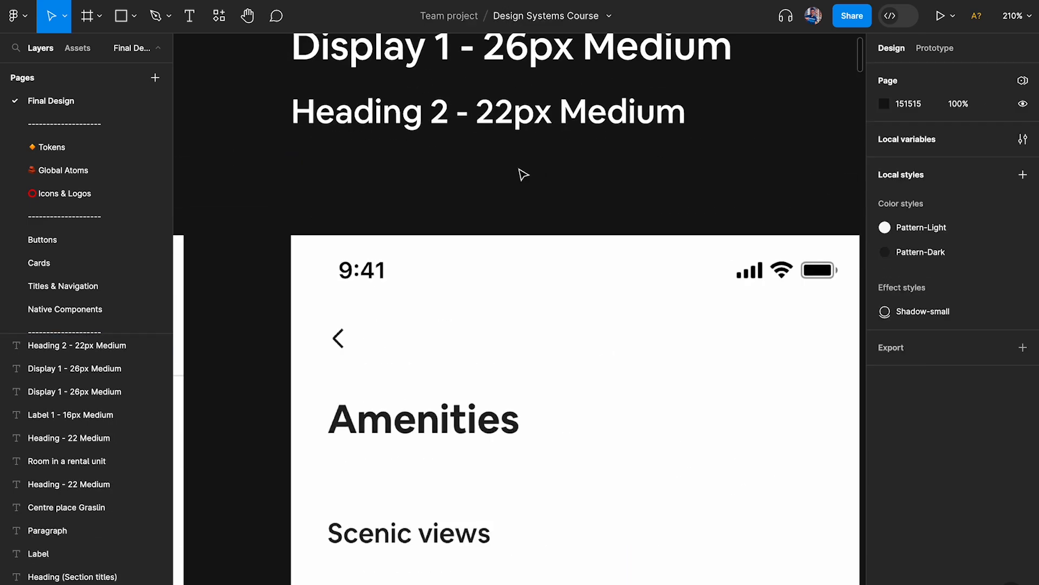
key(ctrl+v)
drag(471, 327, 369, 178)
Step: Examine the title, heading and body text styles on the Amenities, reviews and House rules screens against their annotations
scroll(423, 401, down, 5)
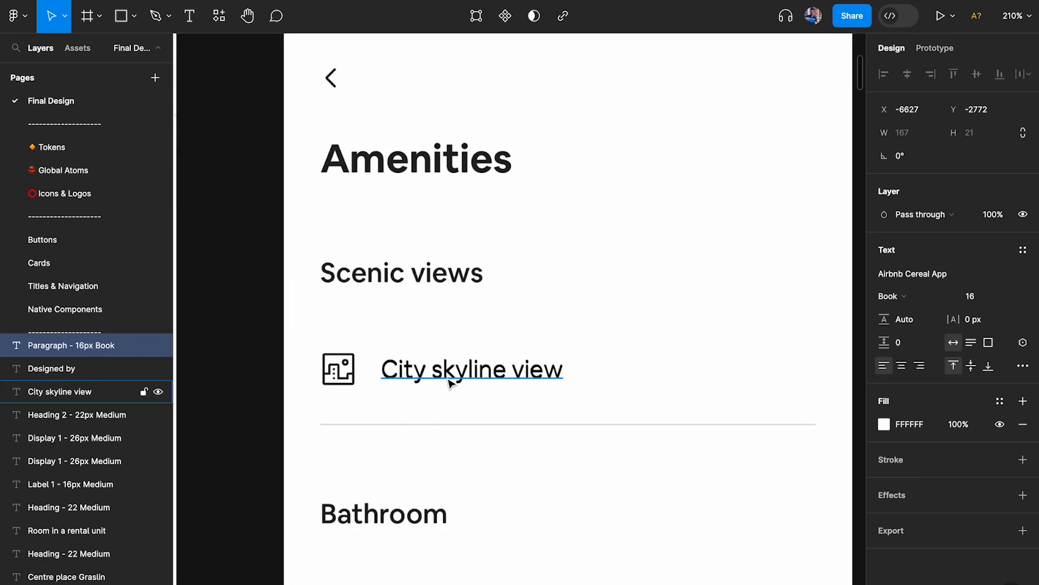
scroll(454, 382, down, 3)
scroll(455, 381, left, 5)
scroll(454, 381, down, 3)
scroll(454, 382, left, 3)
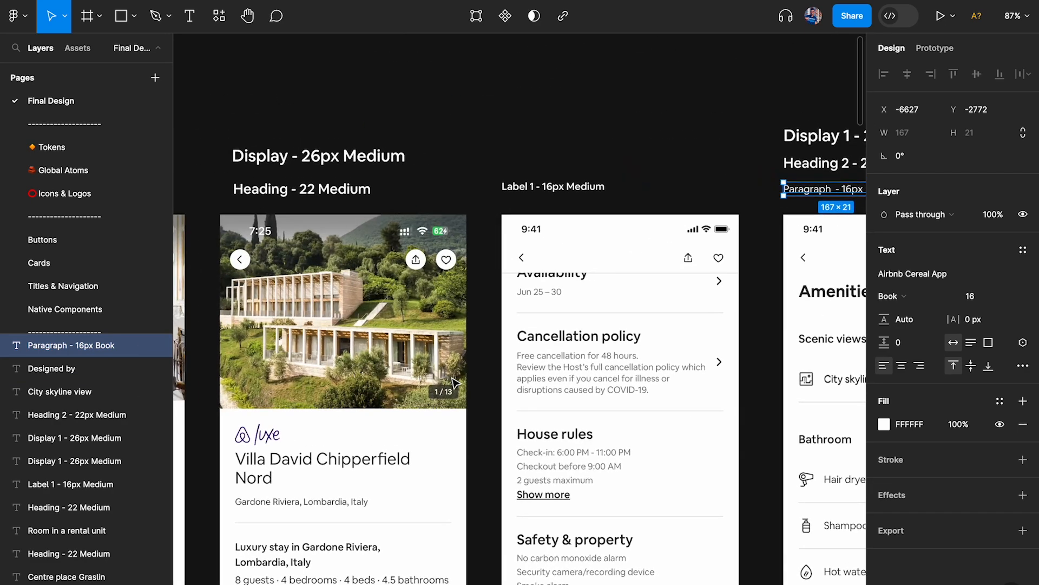
scroll(557, 410, right, 10)
scroll(558, 410, up, 2)
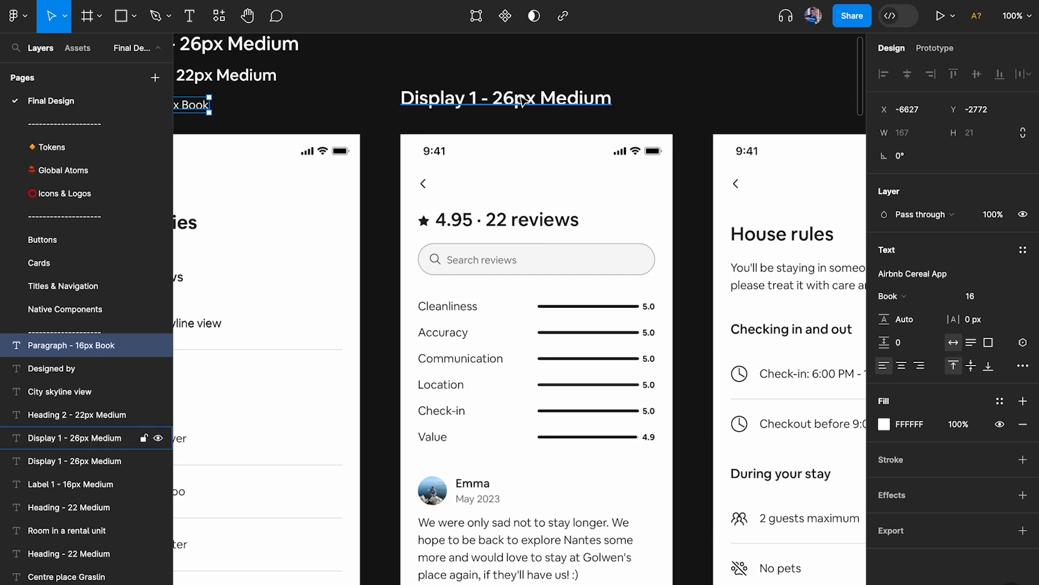
click(540, 107)
scroll(530, 245, down, 3)
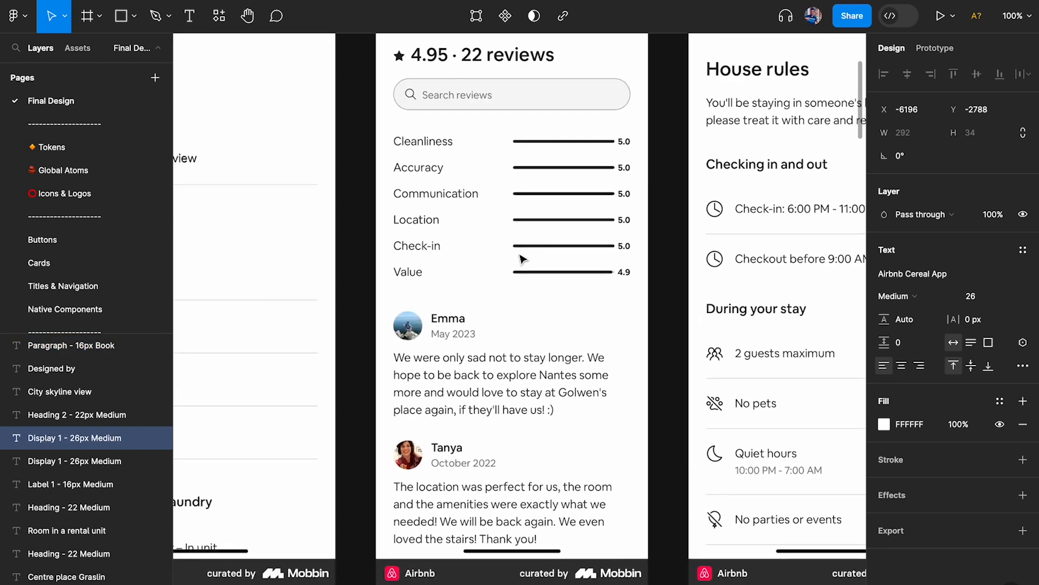
scroll(447, 324, up, 5)
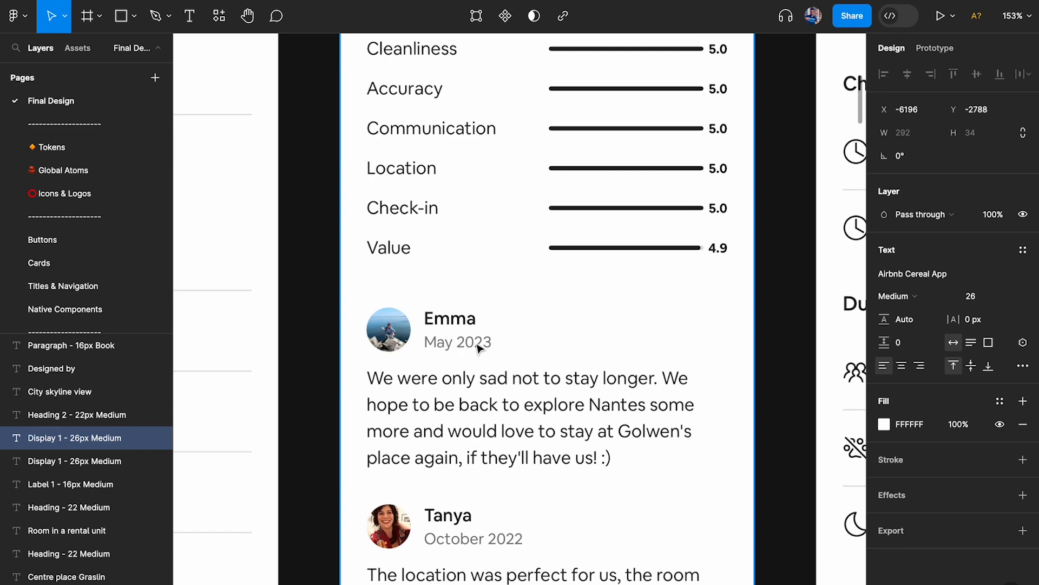
scroll(472, 349, down, 5)
scroll(473, 349, right, 6)
scroll(472, 349, up, 2)
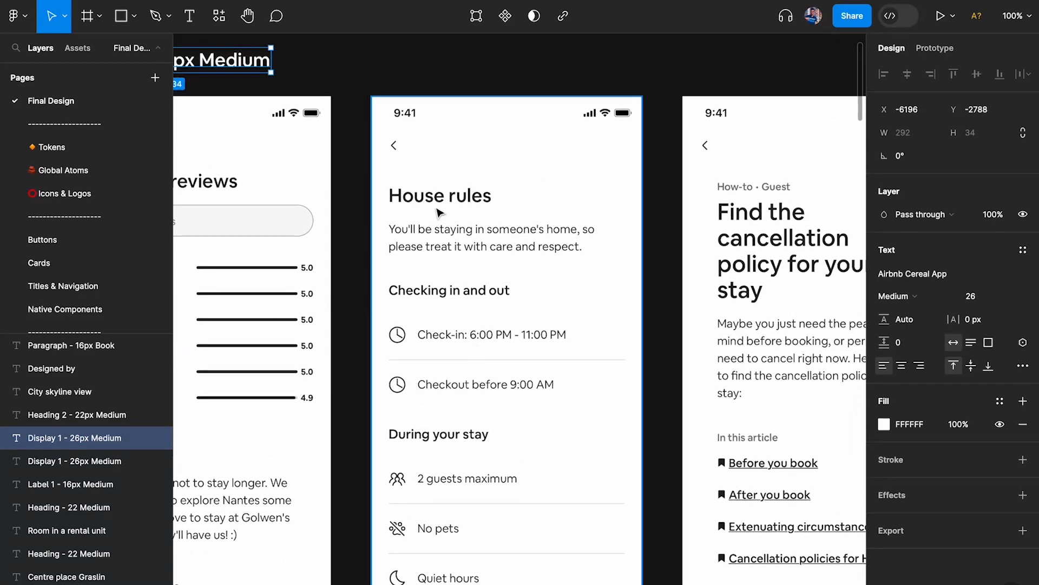
scroll(449, 208, left, 3)
scroll(613, 203, down, 3)
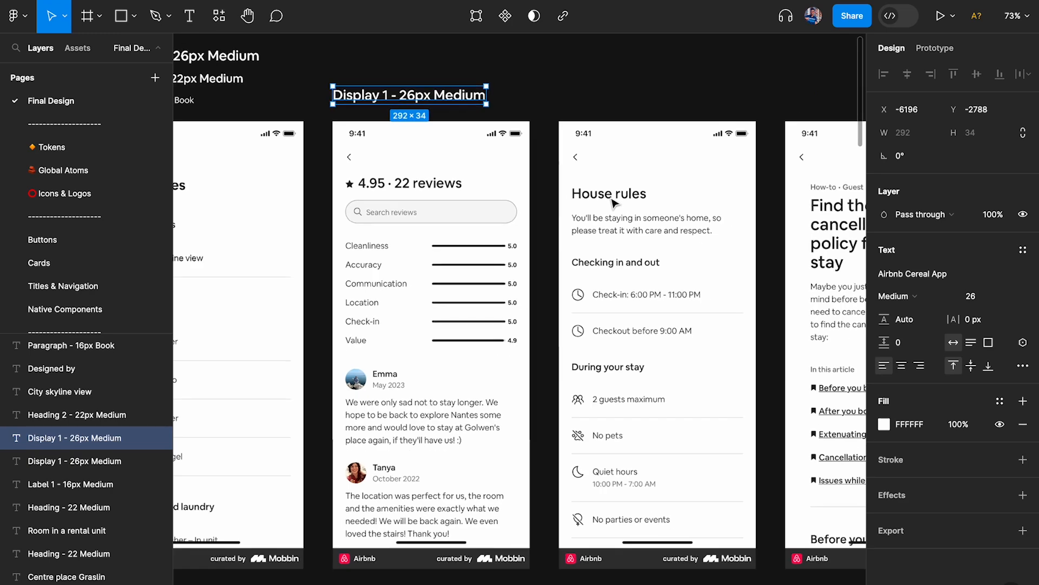
Step: Duplicate the "Display 1 - 26px Medium" and "Heading 2 - 22px Medium" annotations above the House rules screen
scroll(613, 203, left, 3)
scroll(715, 190, up, 1)
drag(512, 126, 742, 88)
scroll(770, 261, up, 4)
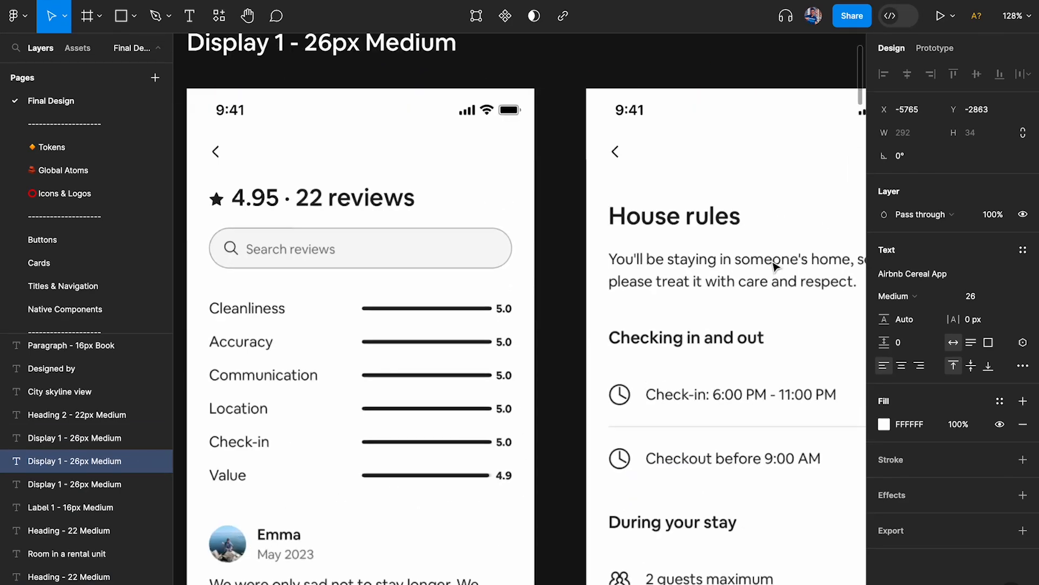
scroll(690, 327, down, 2)
scroll(684, 356, down, 2)
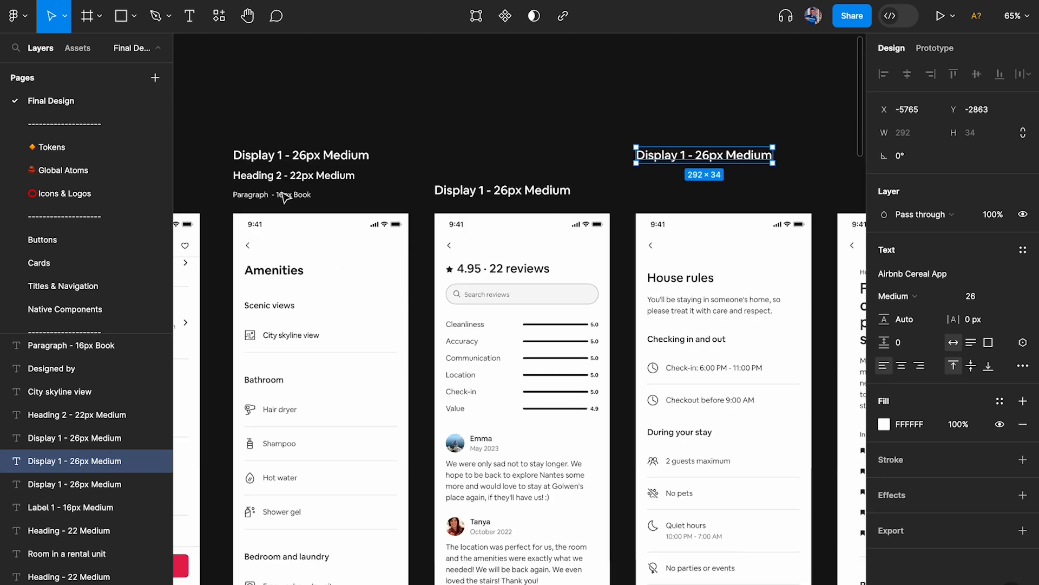
drag(240, 178, 643, 179)
Step: Examine the title and body typography on the cancellation policy and "Confirm your card" screens
scroll(644, 182, right, 5)
scroll(645, 182, down, 1)
scroll(644, 182, right, 3)
scroll(620, 170, up, 5)
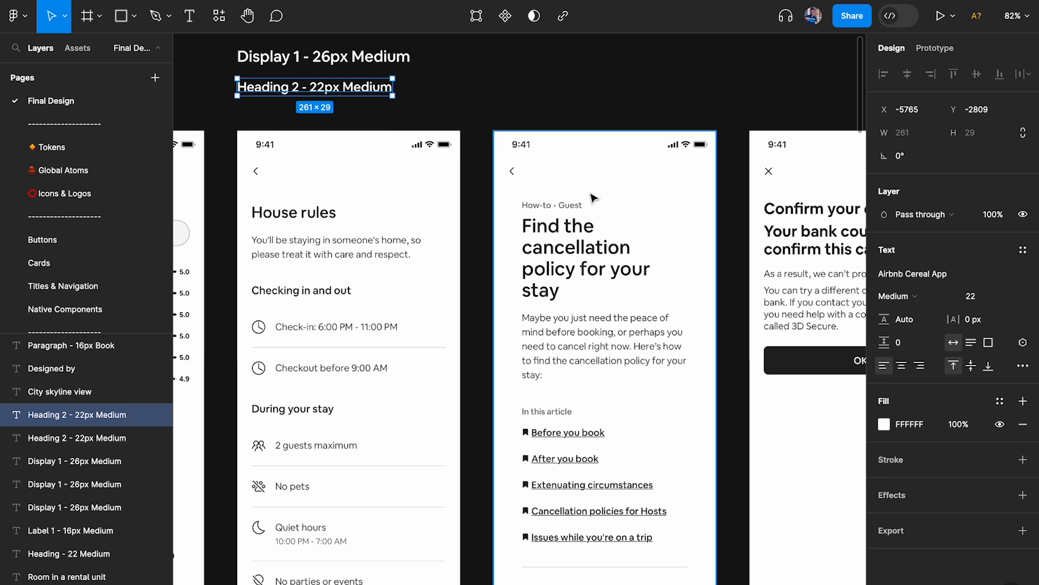
scroll(564, 250, down, 1)
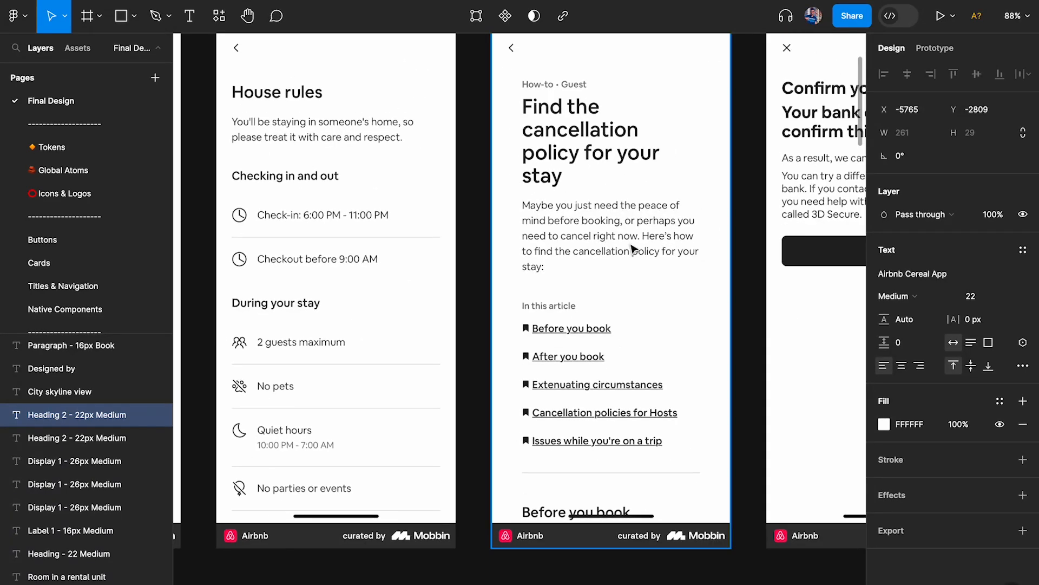
scroll(613, 211, up, 5)
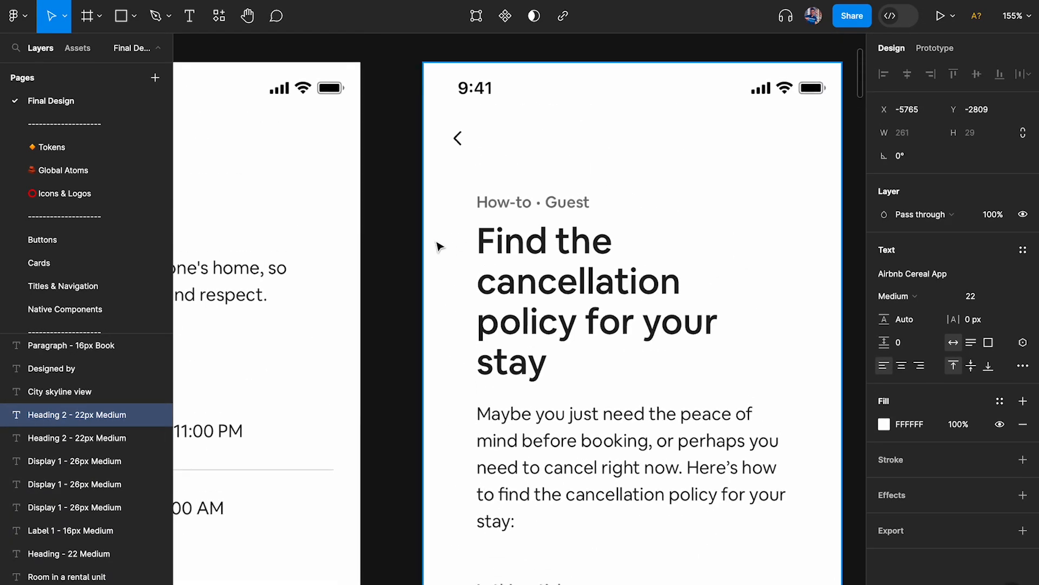
scroll(828, 262, down, 2)
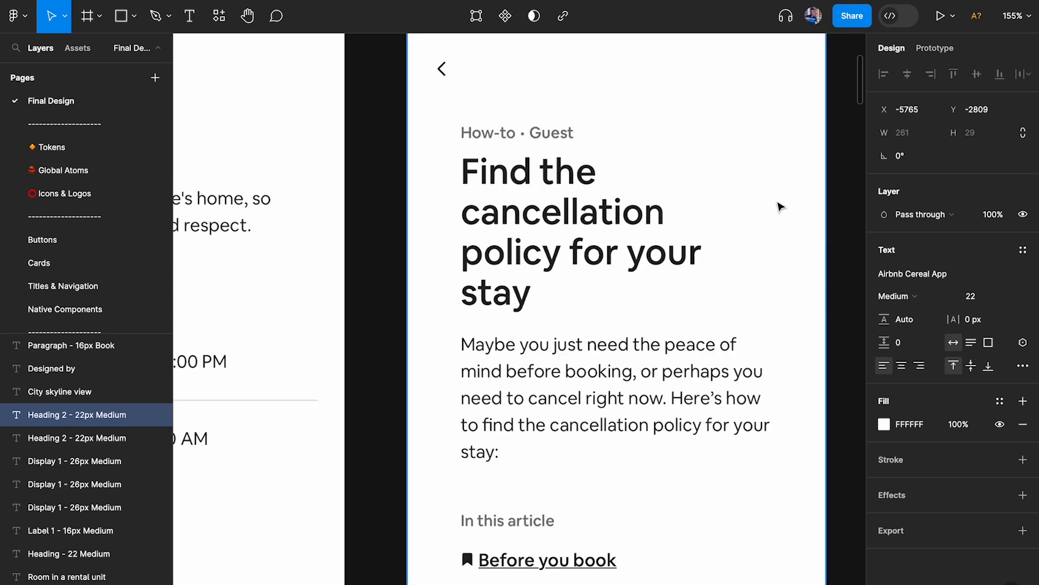
scroll(499, 208, down, 5)
scroll(587, 226, up, 4)
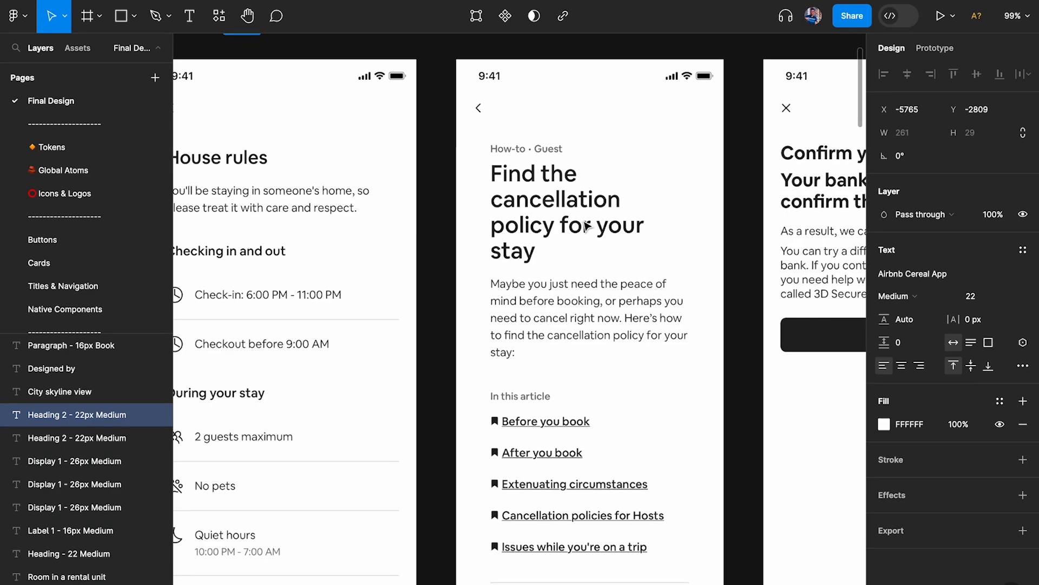
scroll(587, 226, down, 2)
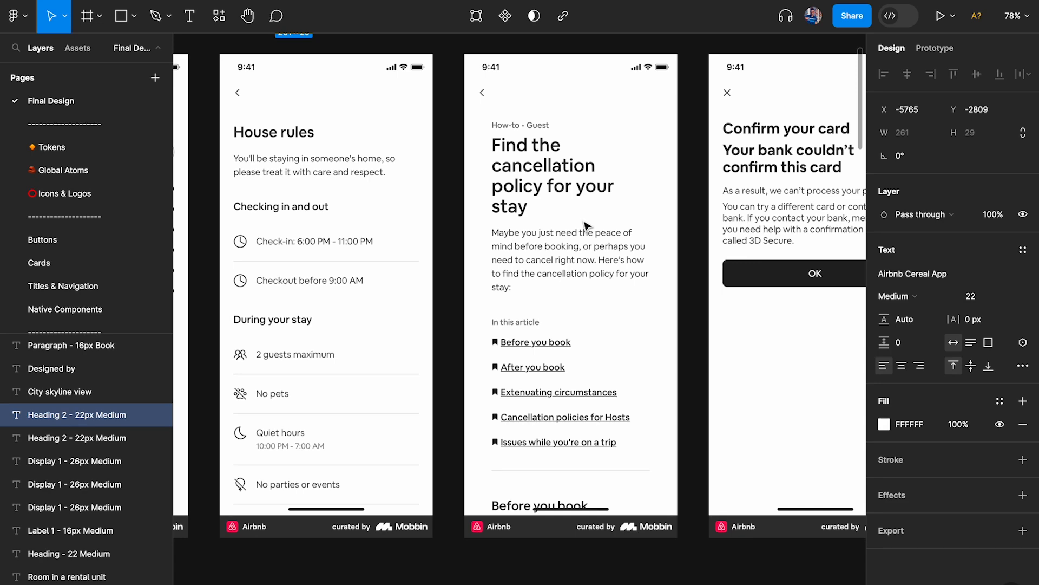
scroll(588, 226, right, 4)
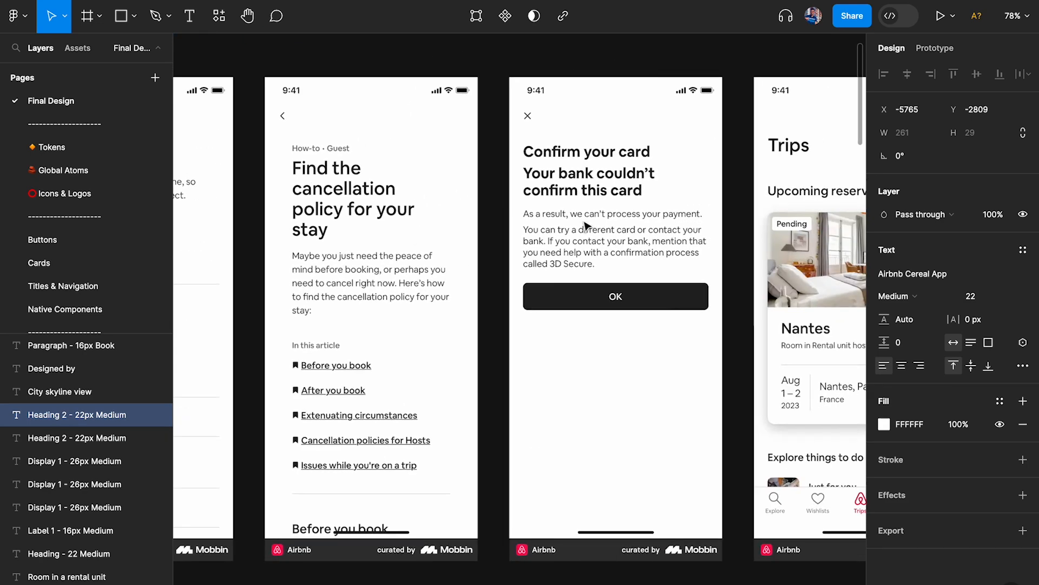
scroll(587, 226, up, 5)
scroll(587, 226, down, 2)
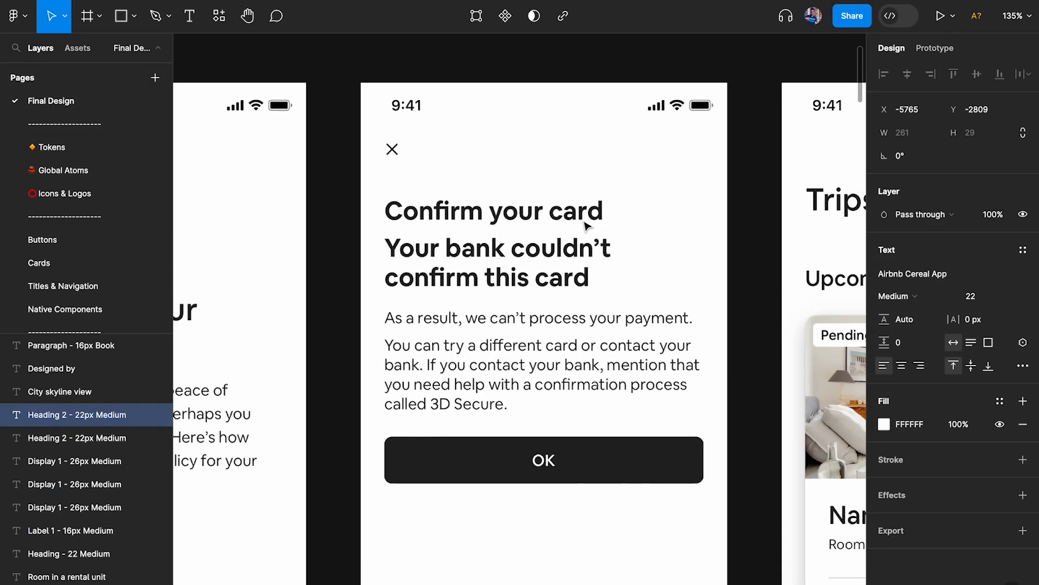
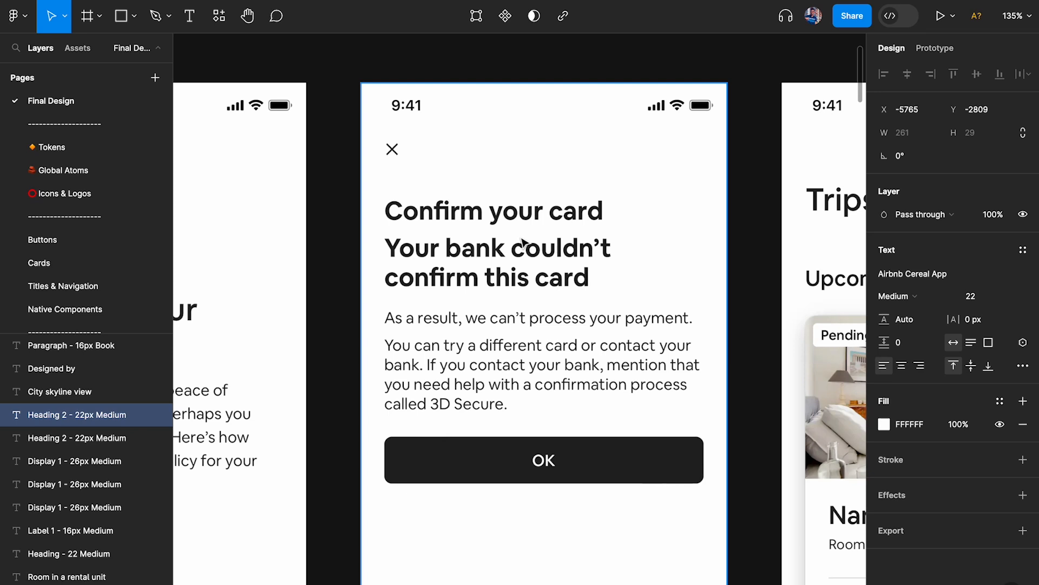
Step: Duplicate the "Display 1 - 26px Medium" annotation onto the "Confirm your card" title and fill the copy with black, 000000
scroll(521, 239, down, 5)
scroll(521, 239, left, 3)
drag(295, 135, 664, 247)
scroll(664, 245, up, 5)
click(885, 425)
drag(788, 391, 657, 507)
scroll(578, 353, up, 5)
click(578, 355)
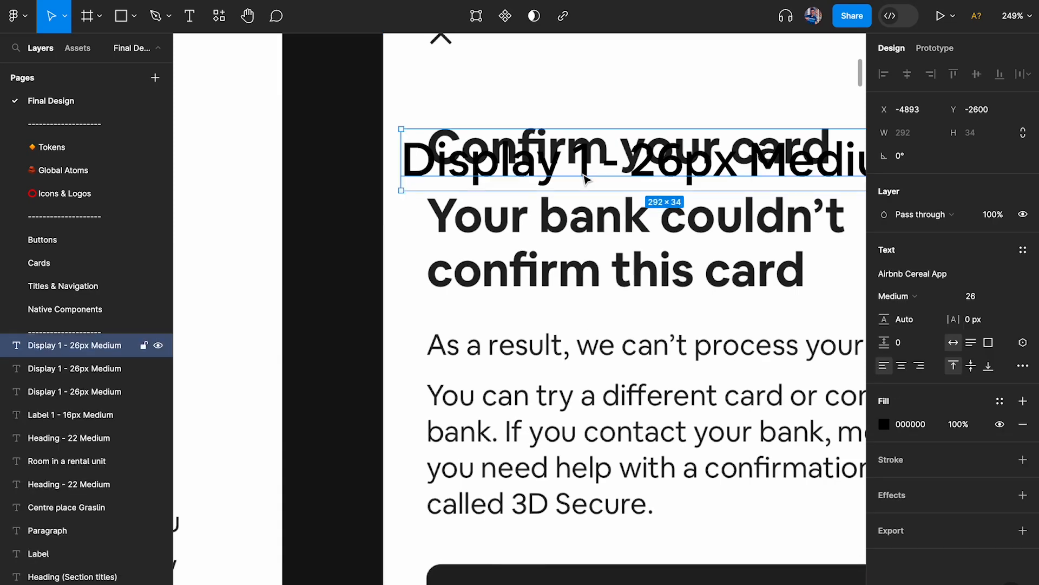
Step: Change the text of the black test copy to "Confirm your card"
double_click(583, 173)
scroll(583, 173, down, 4)
scroll(583, 173, right, 2)
text(Confirm yo)
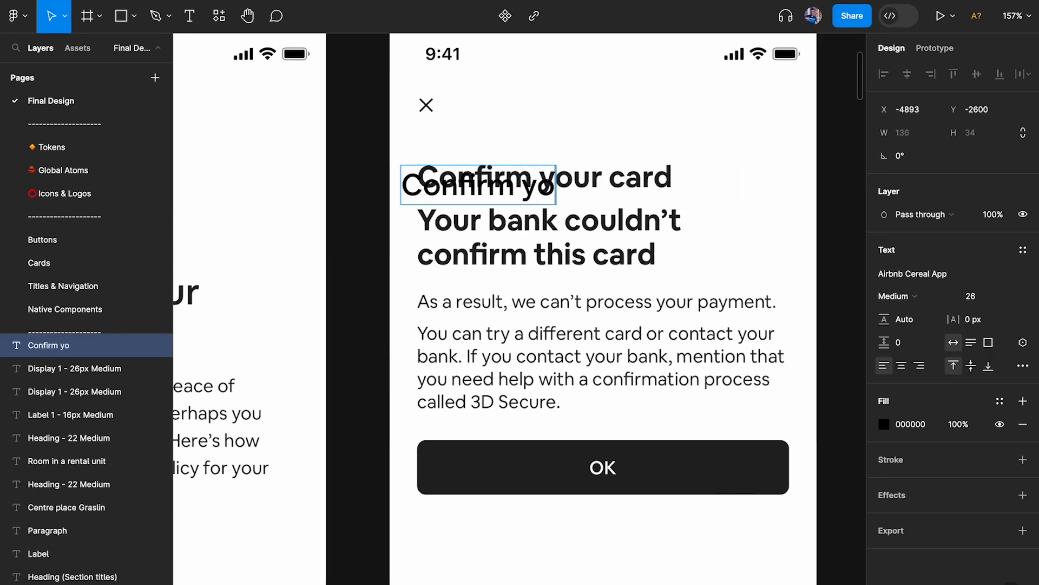
text(ur card)
key(Escape)
Step: Compare the test copy in Bold below the "Confirm your card" titles, then delete it
click(895, 296)
click(893, 311)
scroll(575, 199, up, 3)
drag(576, 199, 534, 334)
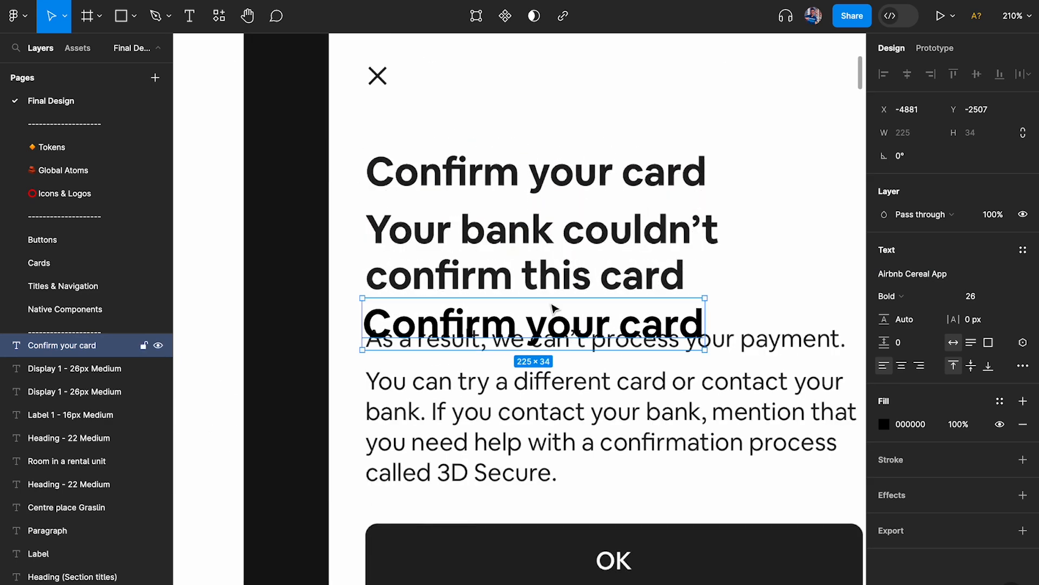
key(Delete)
scroll(529, 301, down, 5)
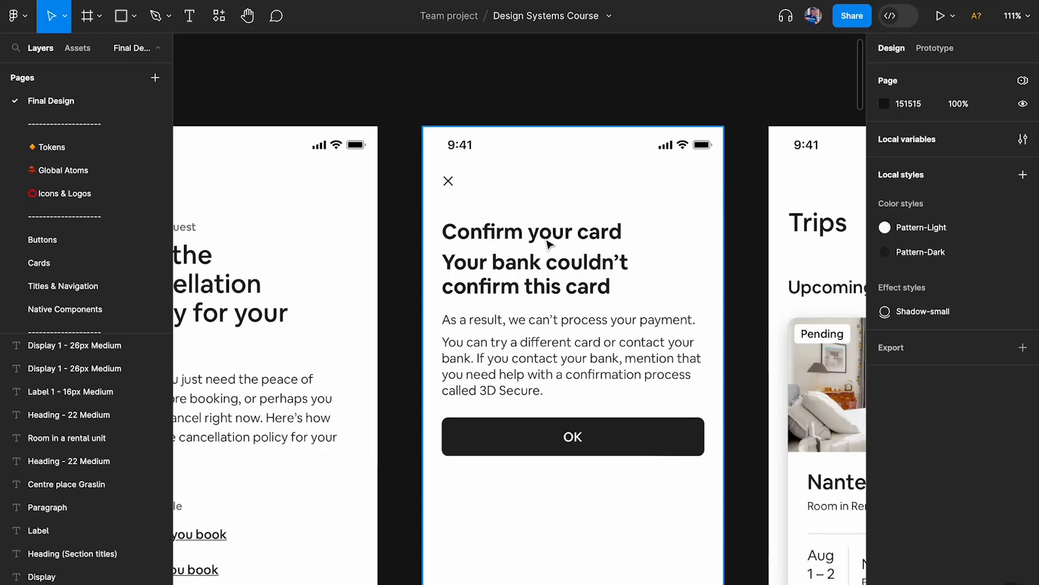
Step: Duplicate the House rules screen's Display 1 and Heading 2 annotations together above the "Confirm your card" screen, near its left edge
scroll(548, 244, down, 5)
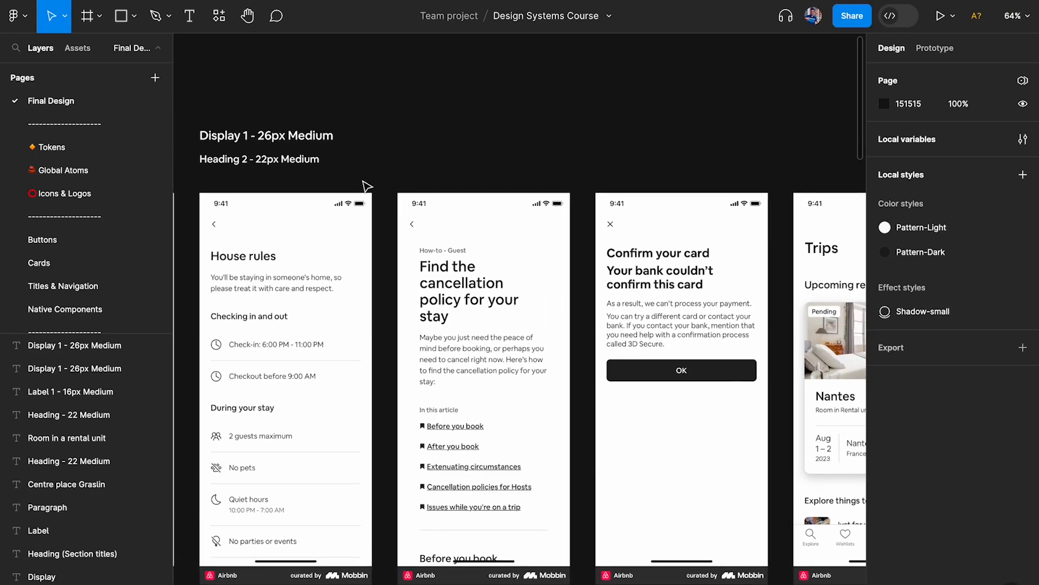
click(234, 136)
shift+click(232, 158)
drag(230, 150, 638, 151)
scroll(638, 152, up, 5)
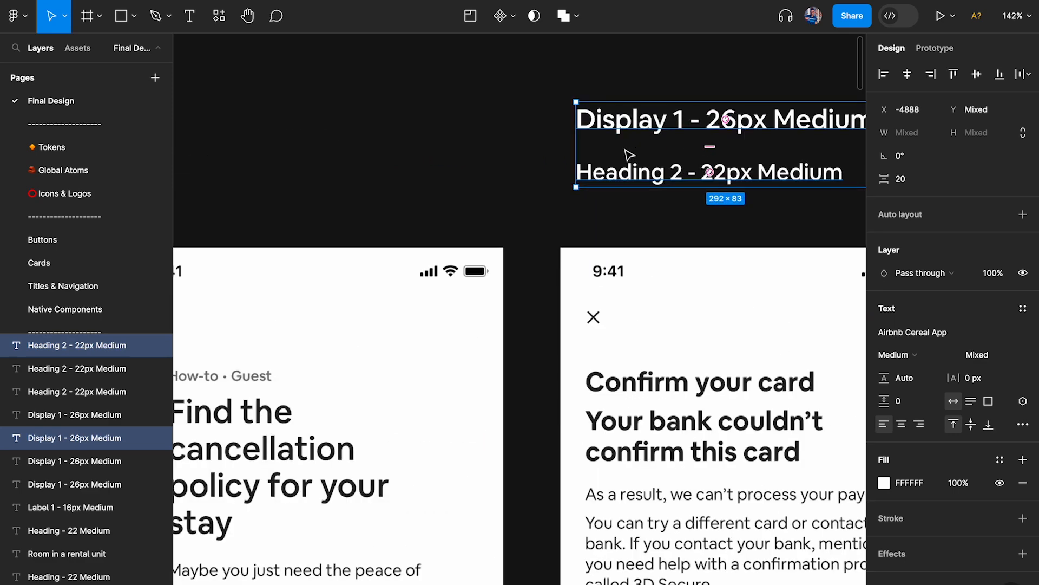
drag(535, 141, 522, 143)
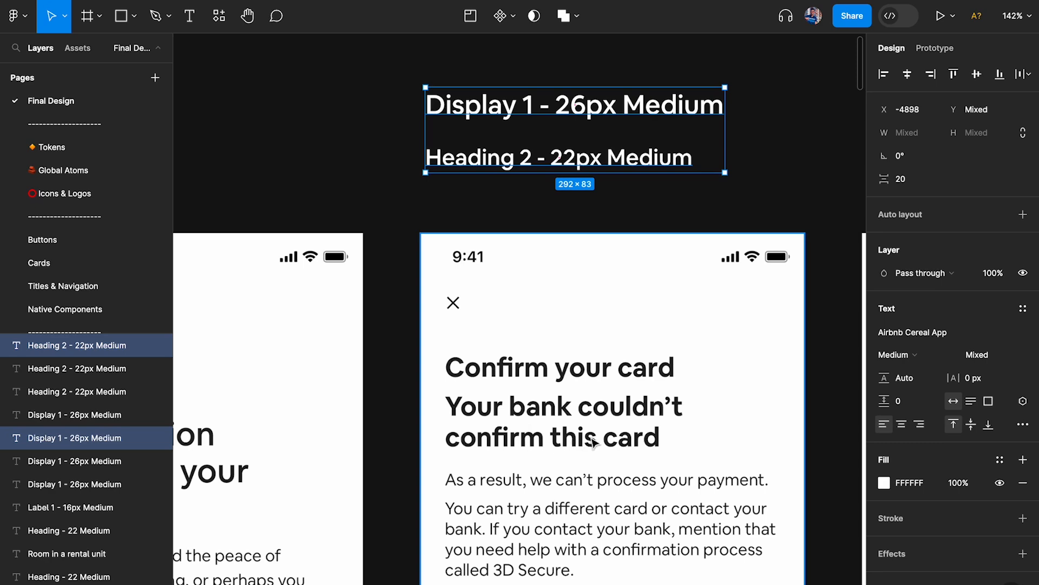
Step: Delete the "Heading 2 - 22px Medium" annotation above the "Confirm your card" screen
scroll(594, 443, down, 3)
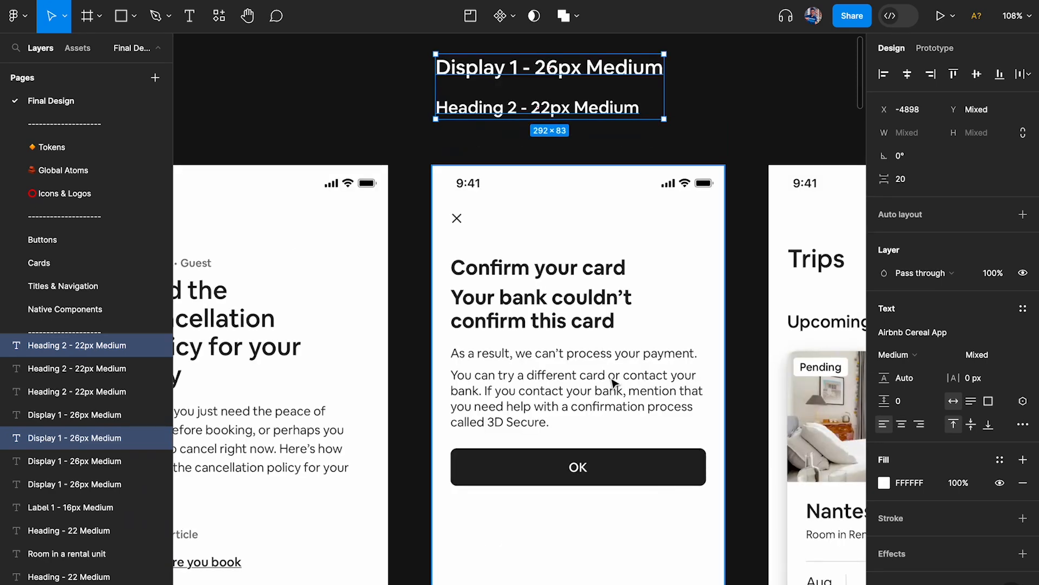
click(610, 111)
key(Delete)
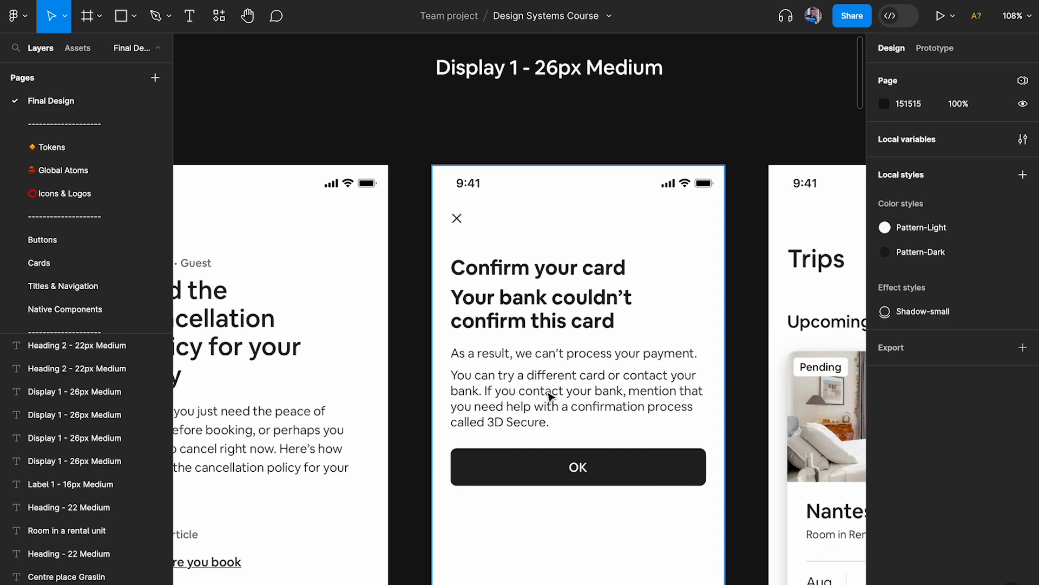
Step: Duplicate the "Display 1 - 26px Medium" annotation just below the Trips title and fill the copy with black, 000000
scroll(549, 397, right, 5)
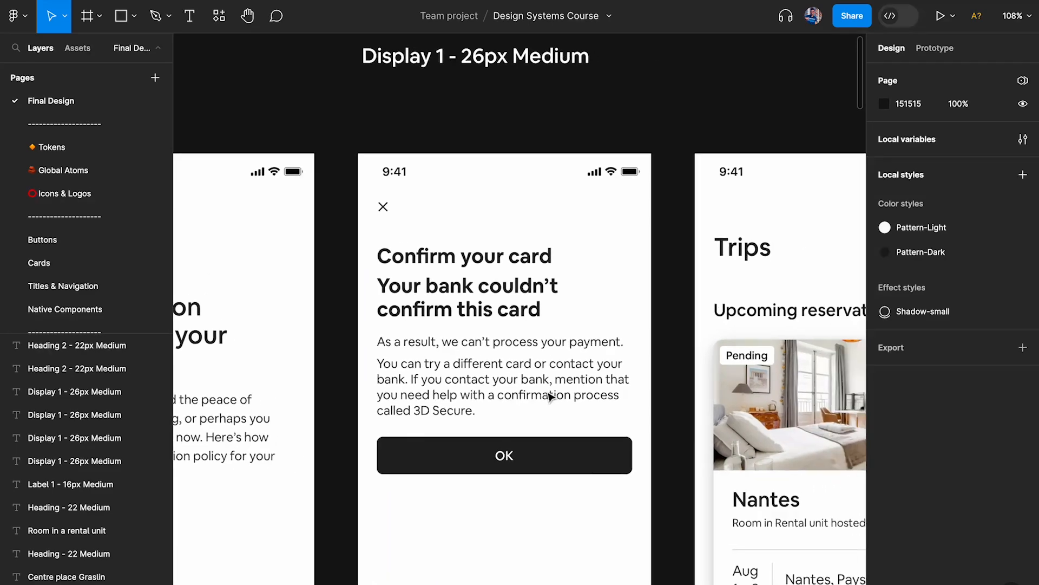
scroll(489, 283, up, 1)
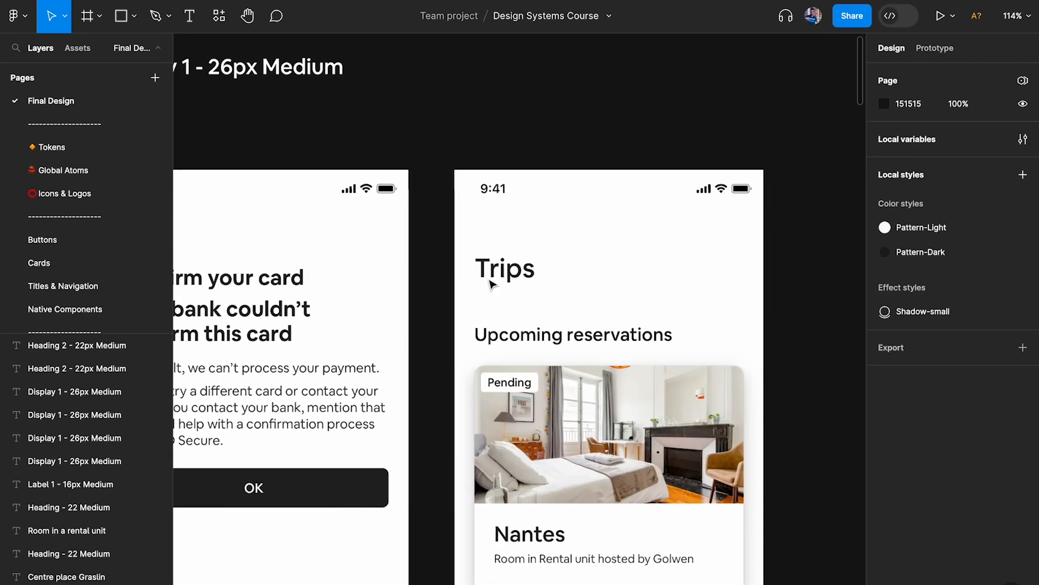
scroll(321, 156, up, 3)
scroll(321, 156, left, 3)
drag(302, 155, 699, 389)
click(884, 424)
drag(822, 382, 779, 433)
click(616, 455)
Step: Change the text of the black Display 1 copy to "Trips" to compare it with the title above
scroll(616, 455, up, 6)
scroll(616, 456, right, 3)
double_click(511, 350)
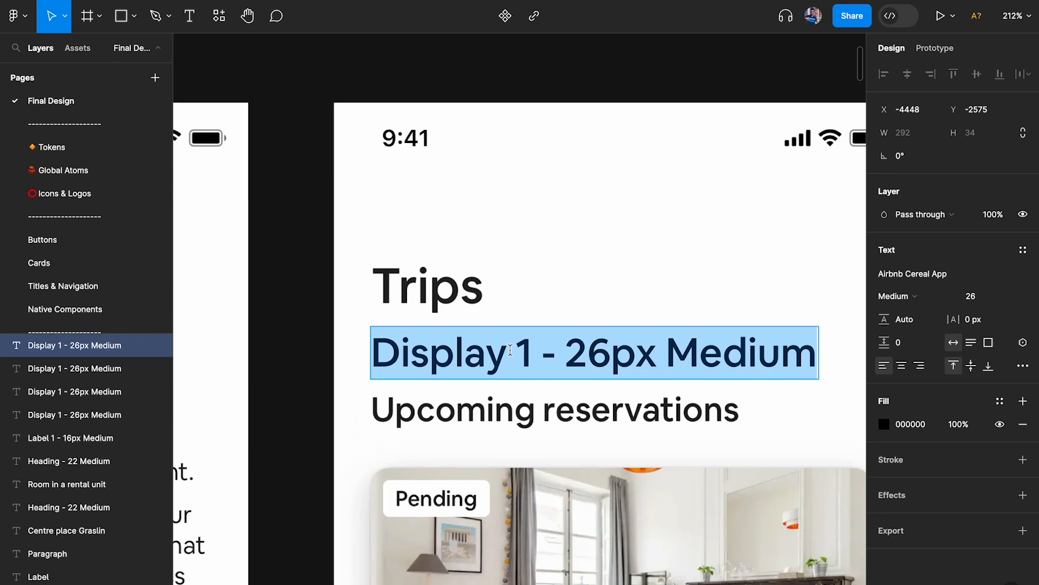
text(Trips)
key(Escape)
click(594, 257)
click(412, 357)
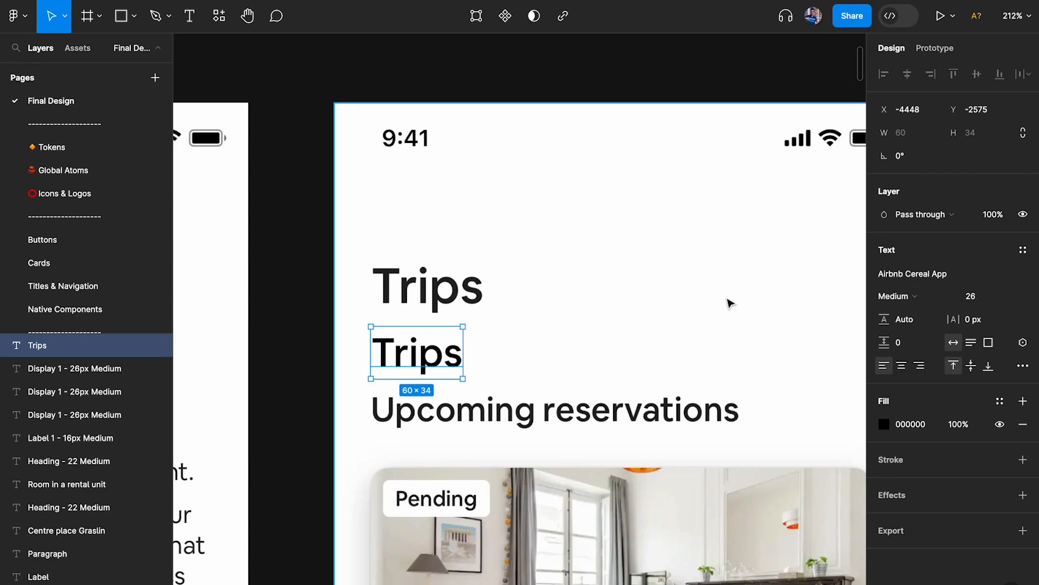
Step: Set the font size of the black "Trips" copy below the Trips title to 32
scroll(729, 303, down, 5)
scroll(729, 303, left, 15)
scroll(730, 303, down, 3)
scroll(729, 303, left, 10)
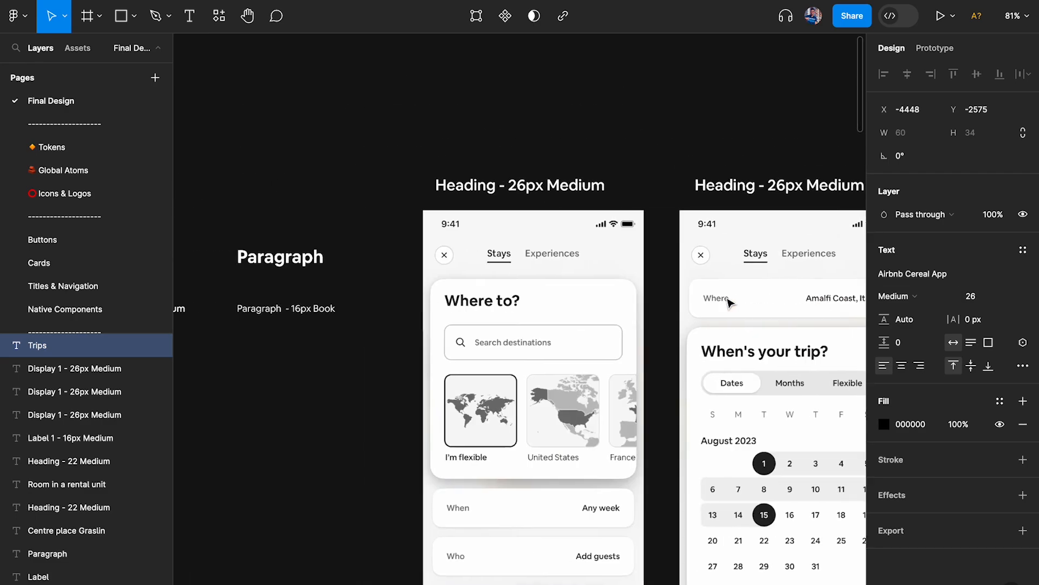
scroll(605, 294, up, 3)
key(shift+2)
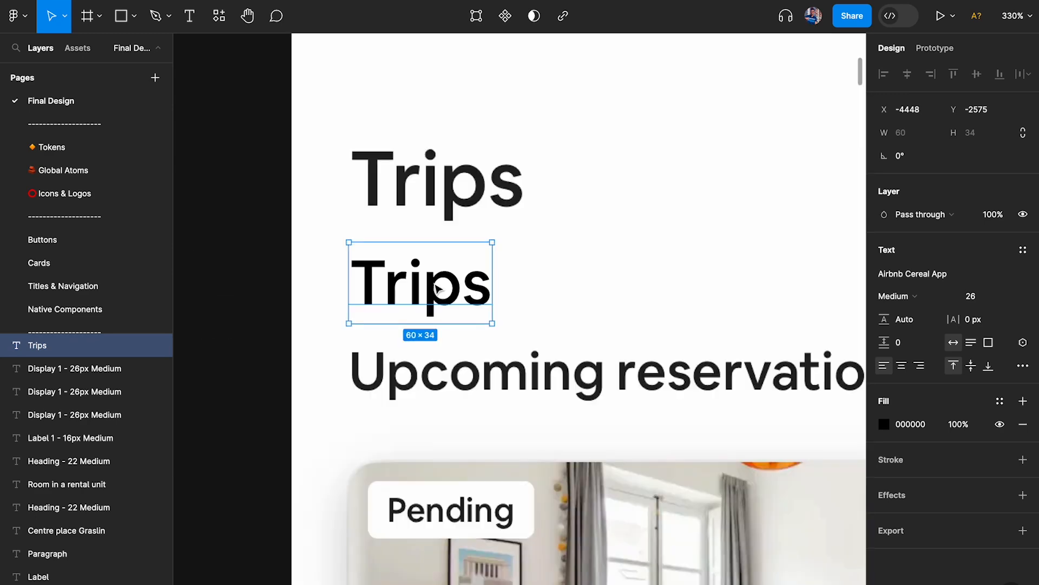
click(974, 295)
key(Up)
key(Up)
key(Up)
key(Up)
key(Up)
key(Up)
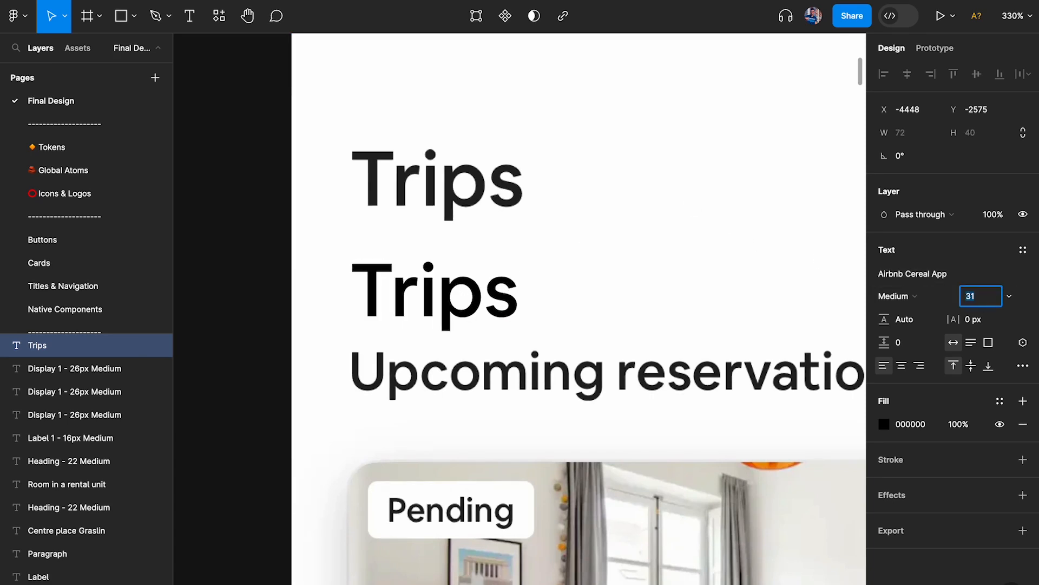
Step: Lay the 32px black "Trips" copy over the Trips title to compare them, and move it just above the title
click(711, 231)
click(442, 307)
drag(458, 309, 460, 199)
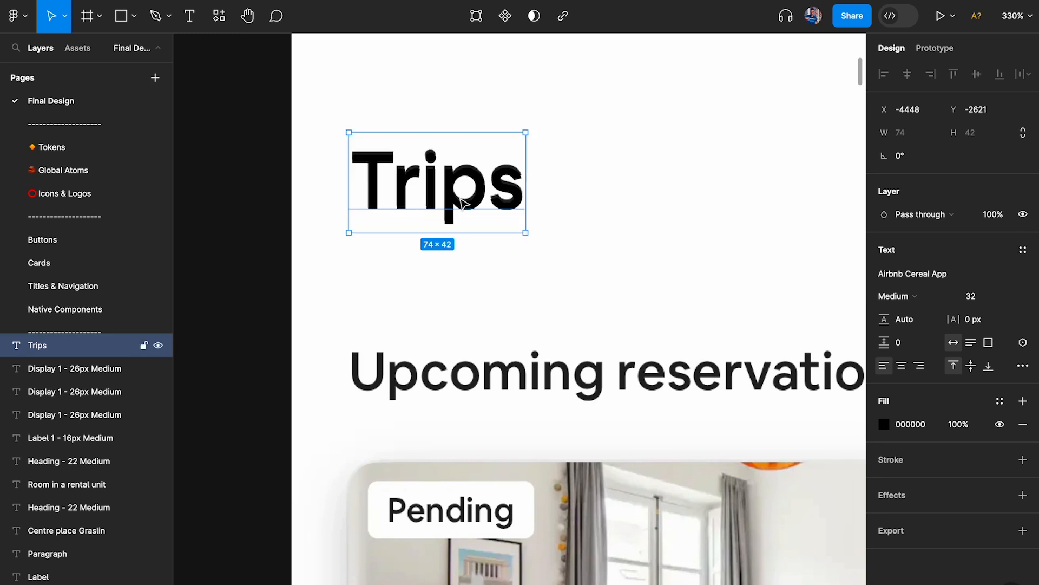
scroll(461, 201, up, 2)
drag(445, 249, 441, 136)
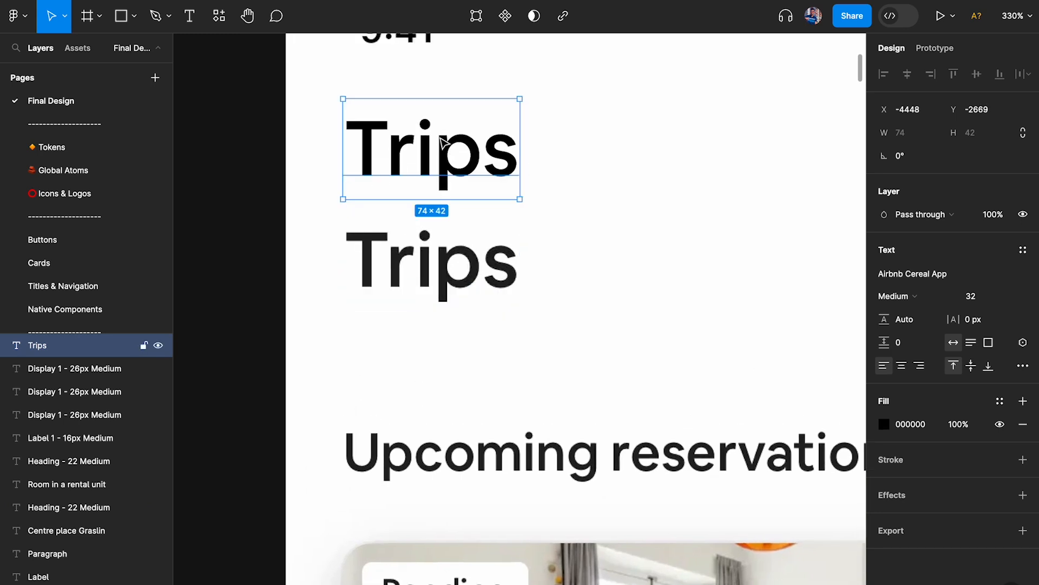
Step: Copy the 32px black "Trips" text and paste it onto the Wishlists screen, placing it above the title
scroll(440, 137, down, 3)
scroll(443, 142, down, 3)
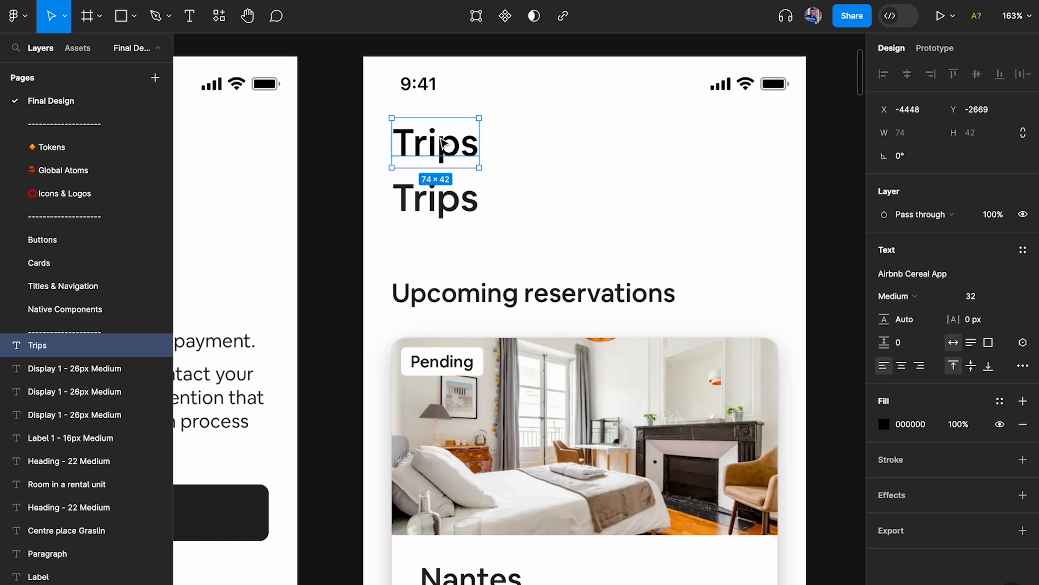
scroll(443, 143, down, 3)
scroll(401, 314, down, 3)
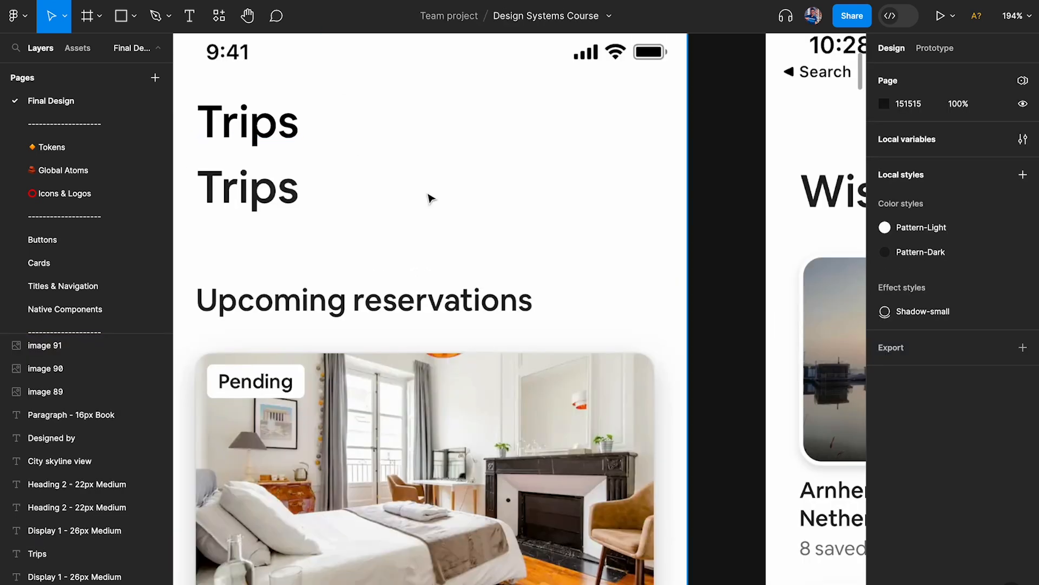
scroll(429, 198, down, 3)
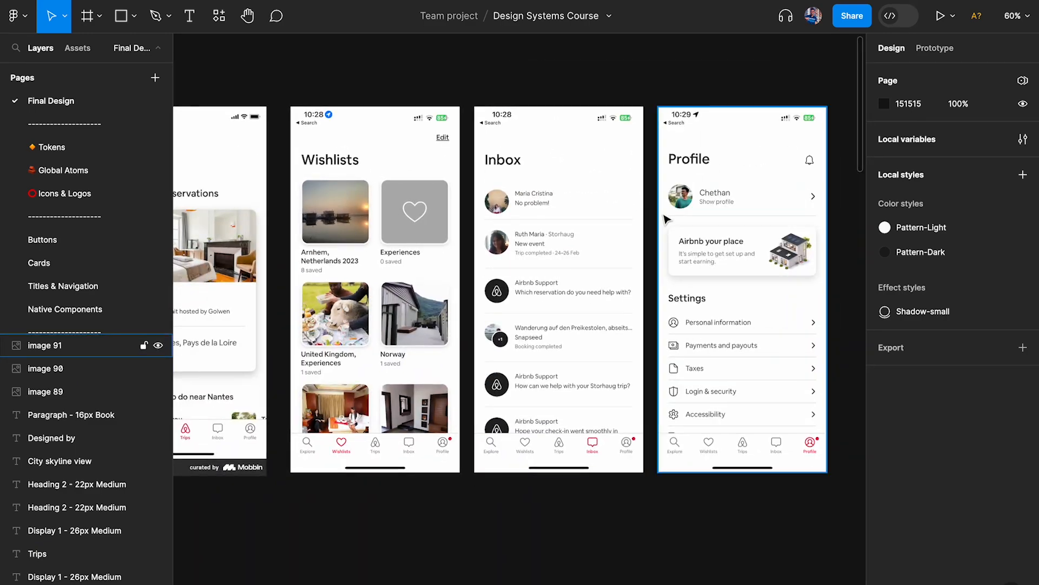
scroll(592, 433, left, 5)
scroll(557, 297, up, 6)
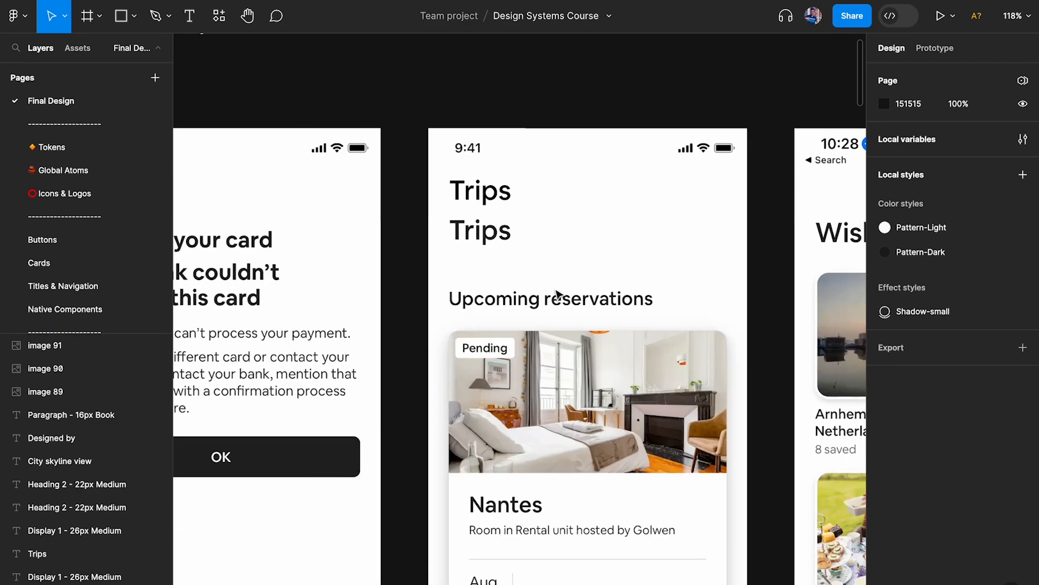
click(451, 159)
scroll(428, 179, up, 2)
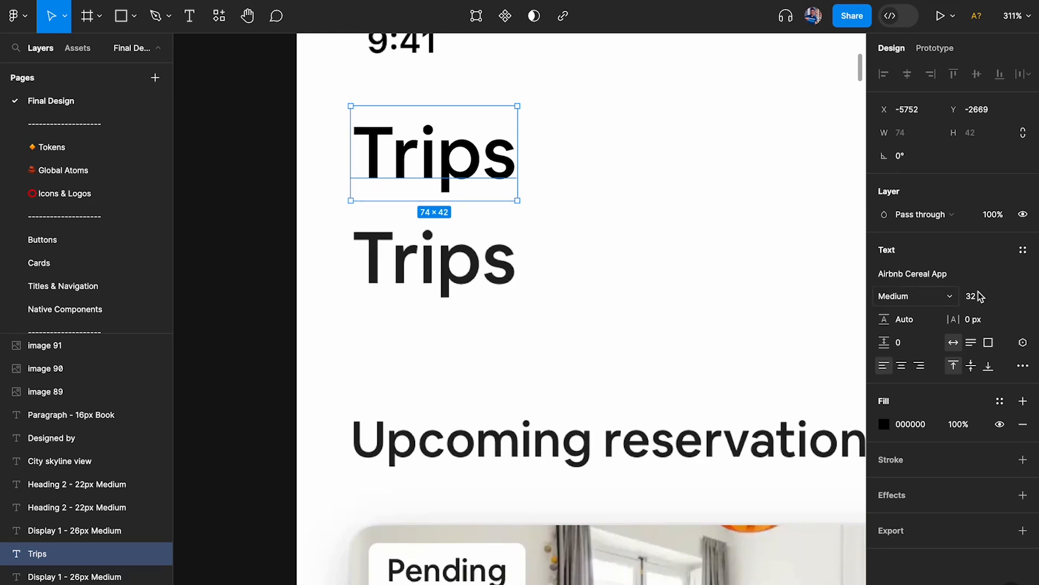
scroll(617, 209, down, 2)
scroll(617, 209, right, 8)
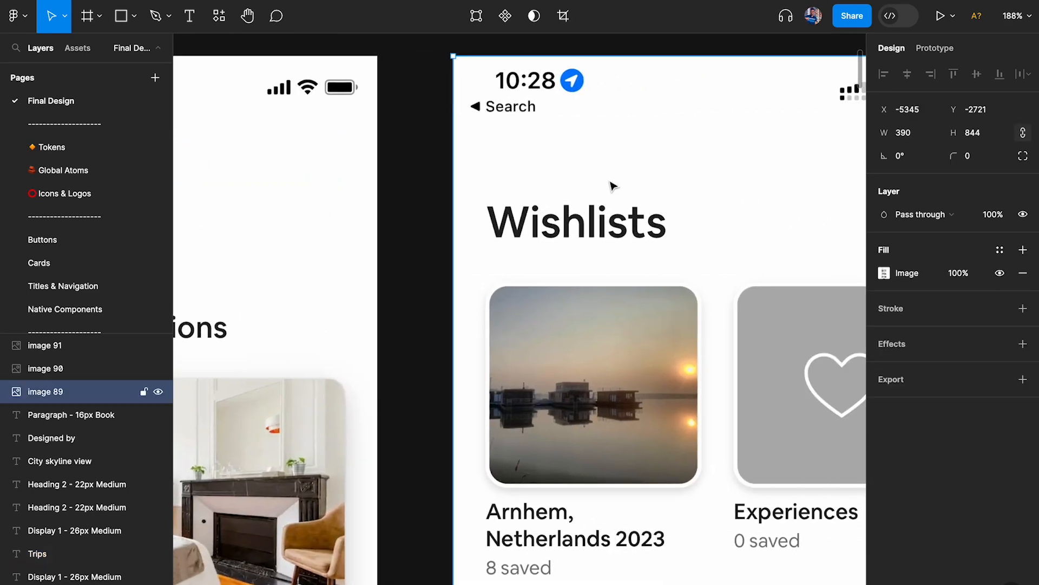
key(ctrl+v)
scroll(613, 187, up, 2)
drag(514, 285, 511, 130)
Step: Change the pasted text to "Wishlists" and lay it exactly over the Wishlists title for comparison
key(Return)
text(Wisg)
key(BackSpace)
text(h)
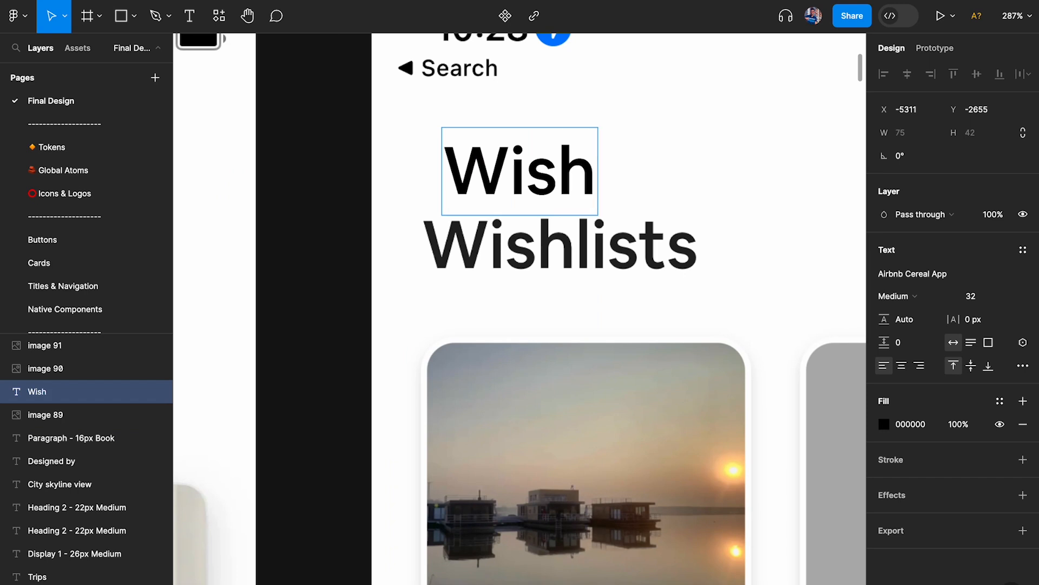
text(lists)
key(Escape)
scroll(563, 206, up, 3)
drag(568, 167, 539, 267)
Step: Duplicate the black "Wishlists" text onto the Inbox screen near its title and change the copy to "Inbox"
scroll(539, 266, down, 6)
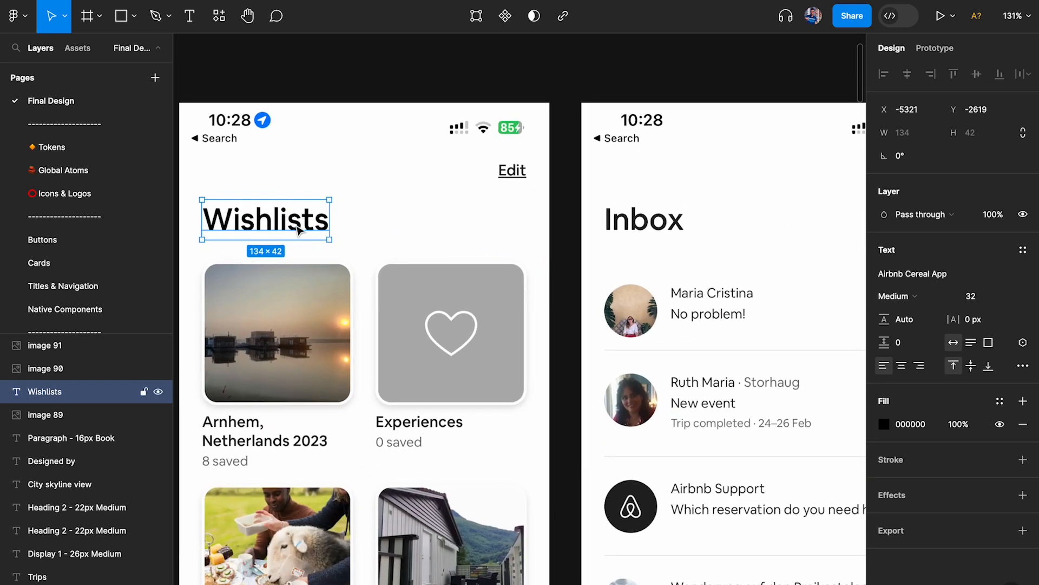
drag(298, 230, 773, 213)
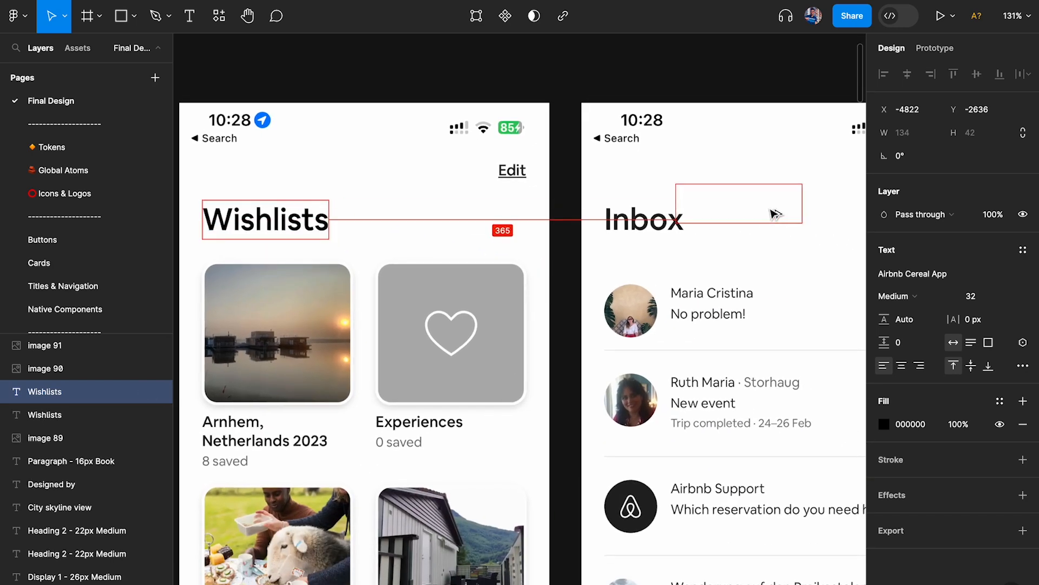
scroll(771, 213, up, 3)
key(Return)
text(I)
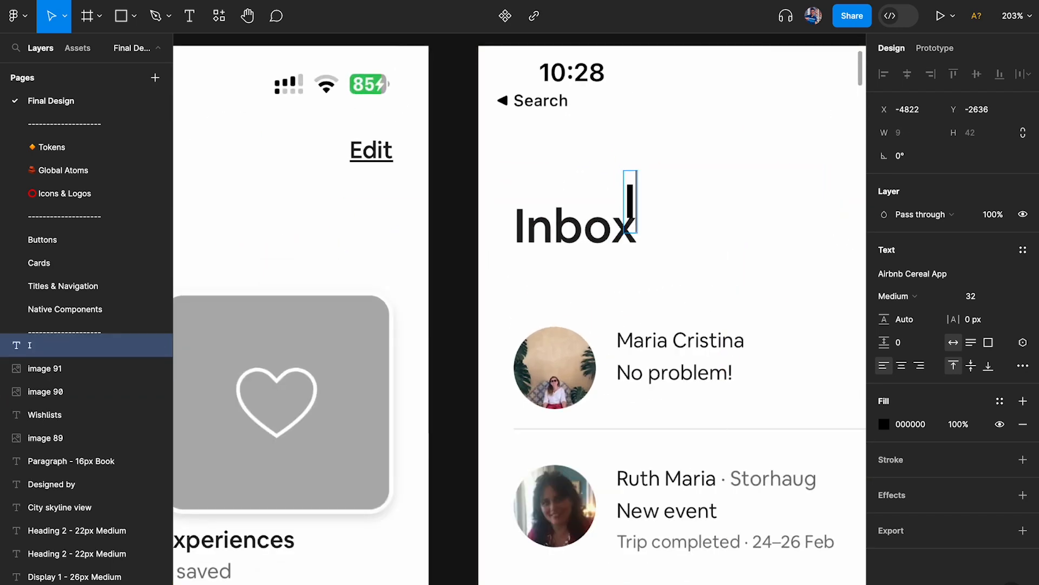
Step: Lay the black "Inbox" text over the Inbox screen's title for comparison
key(Escape)
scroll(683, 203, up, 2)
drag(684, 203, 552, 233)
Step: Duplicate the black "Inbox" text onto the Profile screen near its title and change the copy to "Profile"
scroll(551, 233, down, 3)
scroll(553, 234, down, 3)
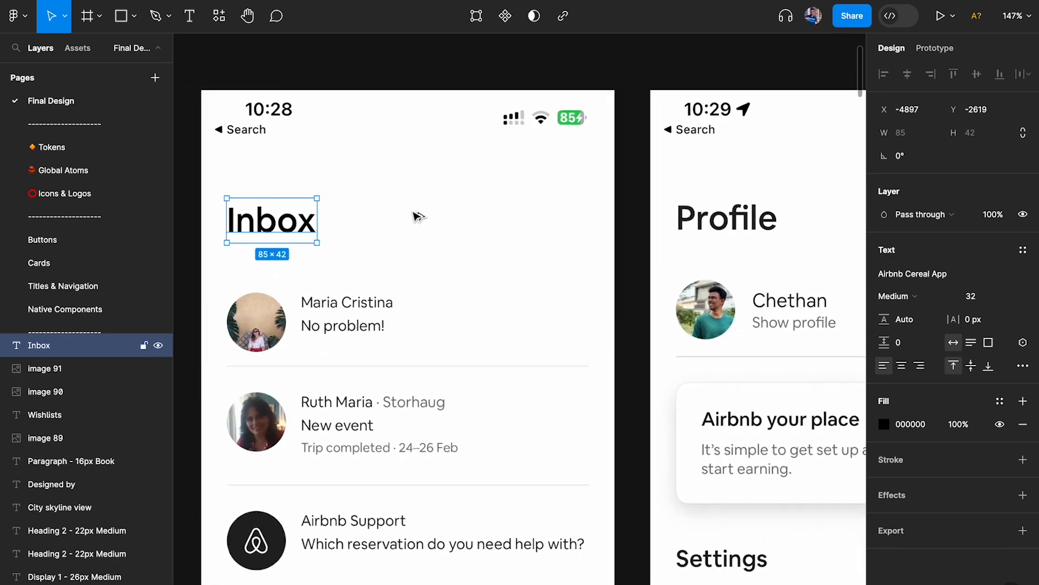
drag(287, 220, 766, 190)
scroll(765, 190, up, 4)
key(Return)
text(Profile)
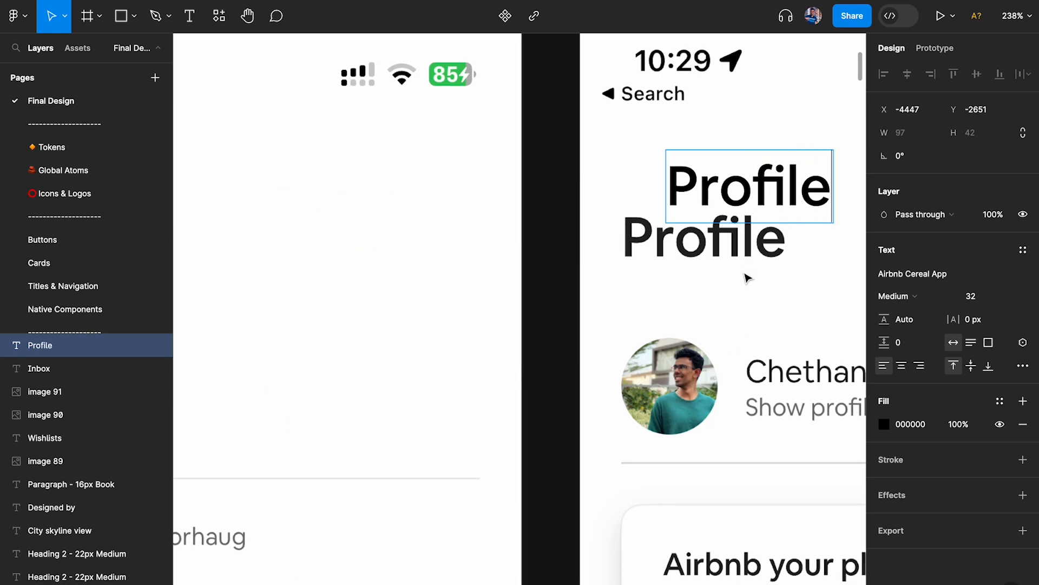
Step: Lay the black "Profile" text over the Profile screen's title for comparison
key(Escape)
drag(755, 183, 711, 233)
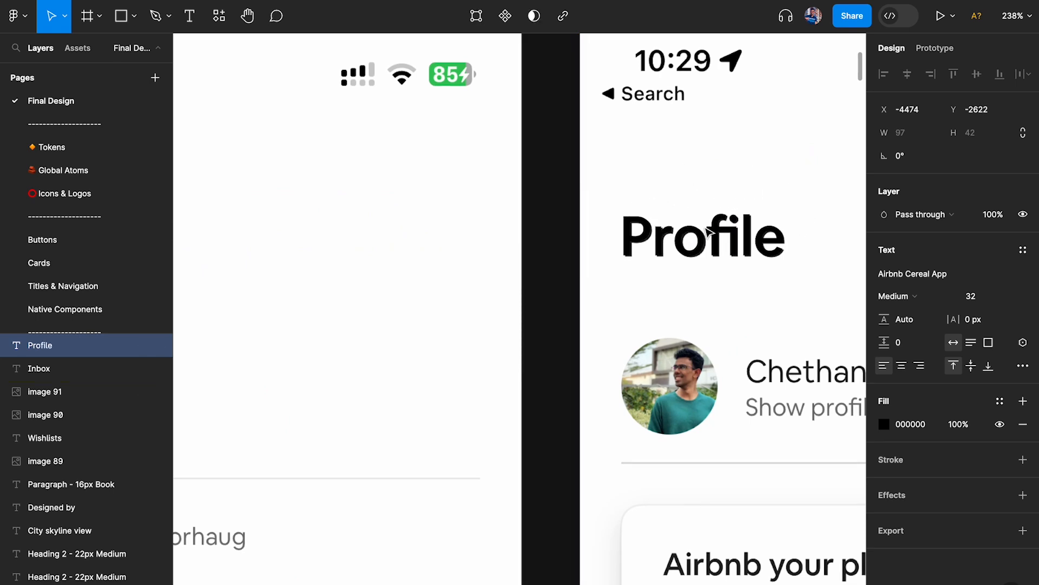
scroll(710, 232, down, 3)
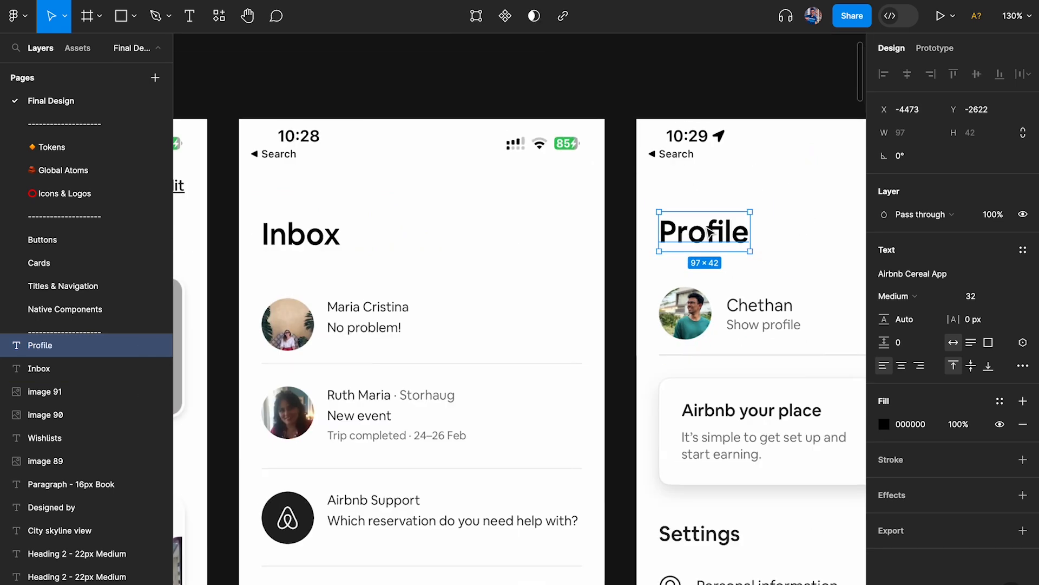
Step: Move the black "Trips" copy down so it lies over the Trips screen's title
scroll(709, 232, left, 5)
scroll(706, 232, down, 3)
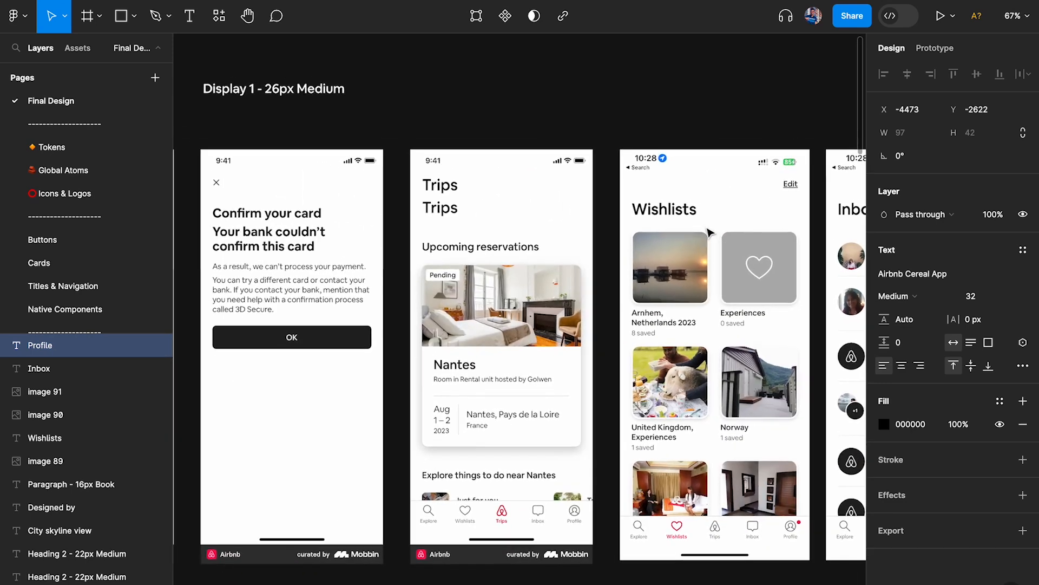
scroll(596, 230, up, 2)
click(439, 179)
scroll(440, 178, up, 3)
drag(440, 179, 432, 232)
scroll(427, 229, down, 3)
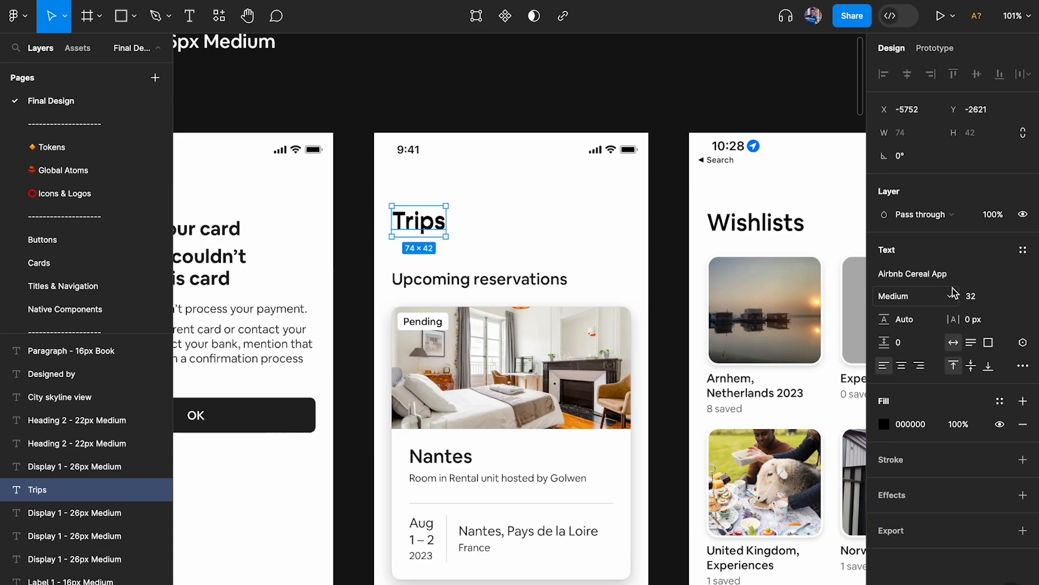
Step: Set the black "Trips" copy's font size to 26 and move it just above the Trips title
scroll(518, 283, down, 5)
scroll(518, 283, right, 10)
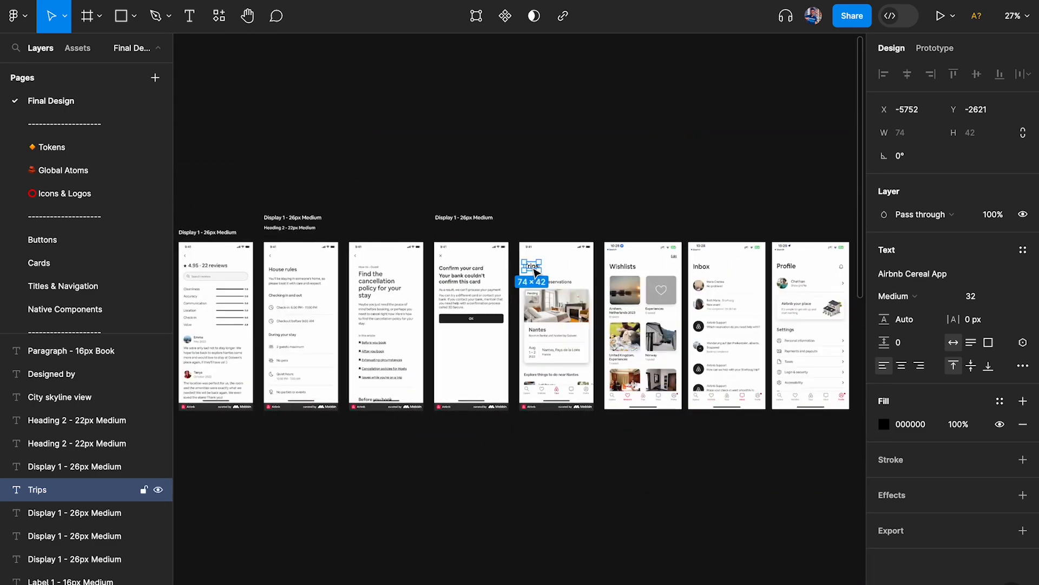
scroll(531, 276, up, 8)
scroll(430, 312, down, 4)
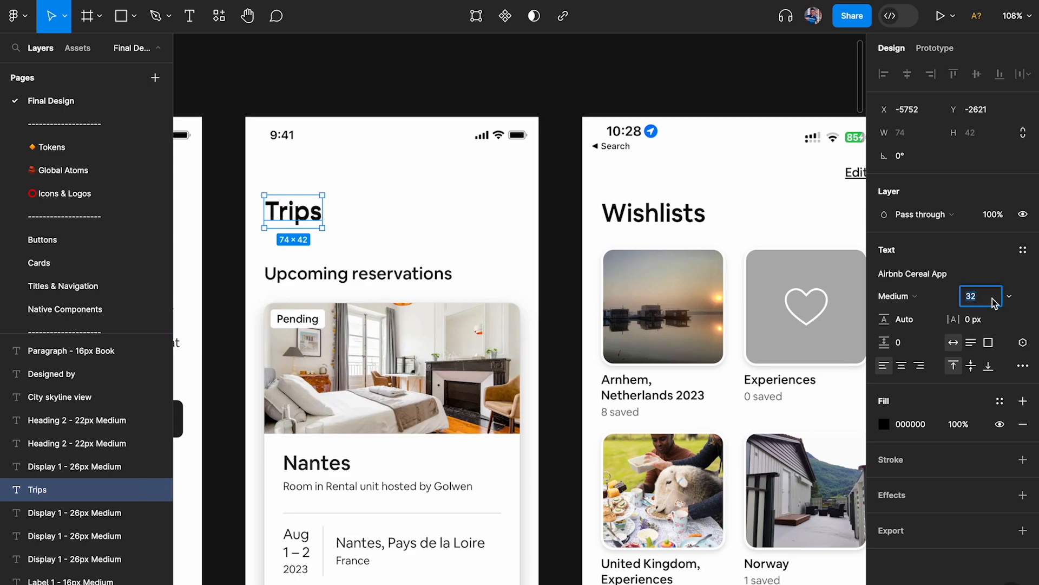
text(26)
key(Return)
scroll(283, 211, up, 3)
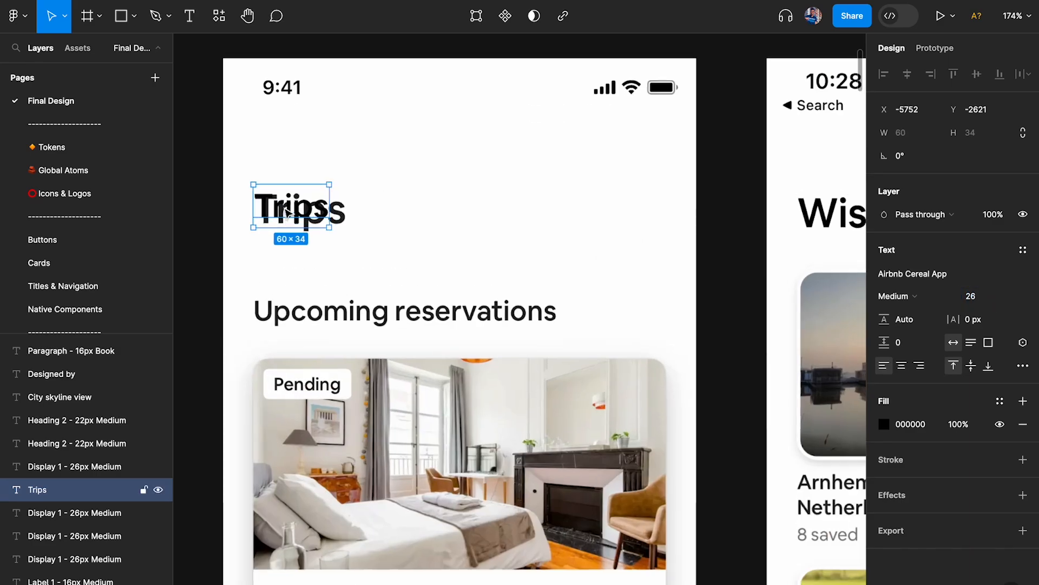
Step: Examine the Display 1 style's size and weight in the typography overview beside the screens
scroll(287, 175, down, 5)
scroll(287, 175, left, 15)
scroll(287, 175, down, 3)
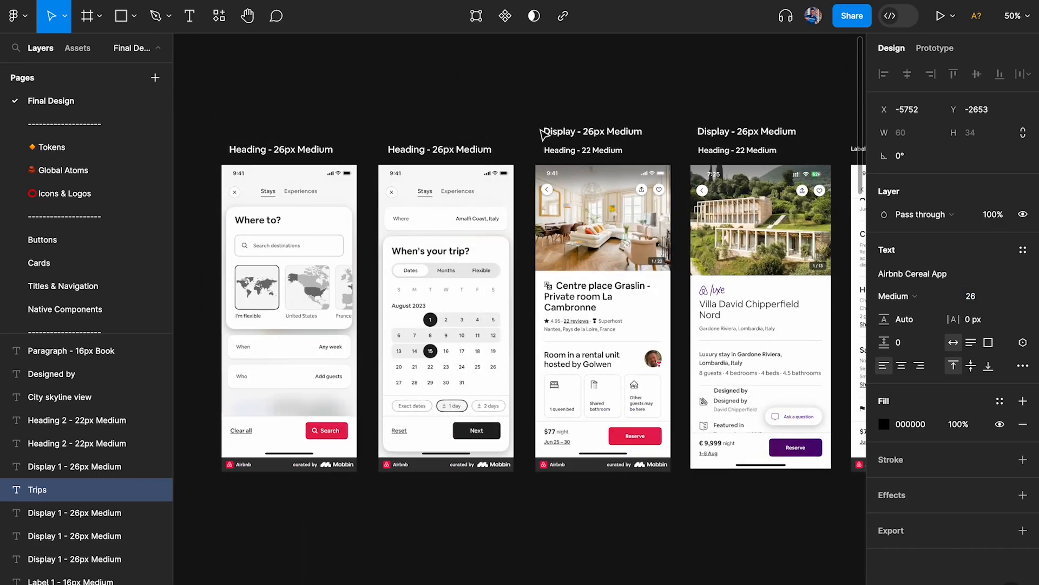
scroll(542, 131, up, 3)
scroll(518, 134, right, 2)
scroll(518, 135, left, 15)
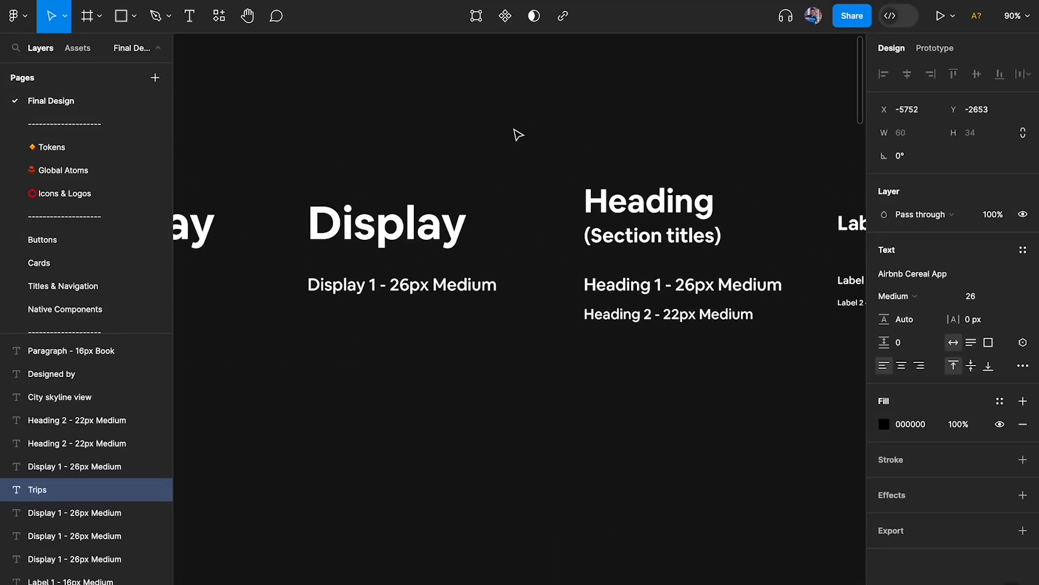
click(405, 299)
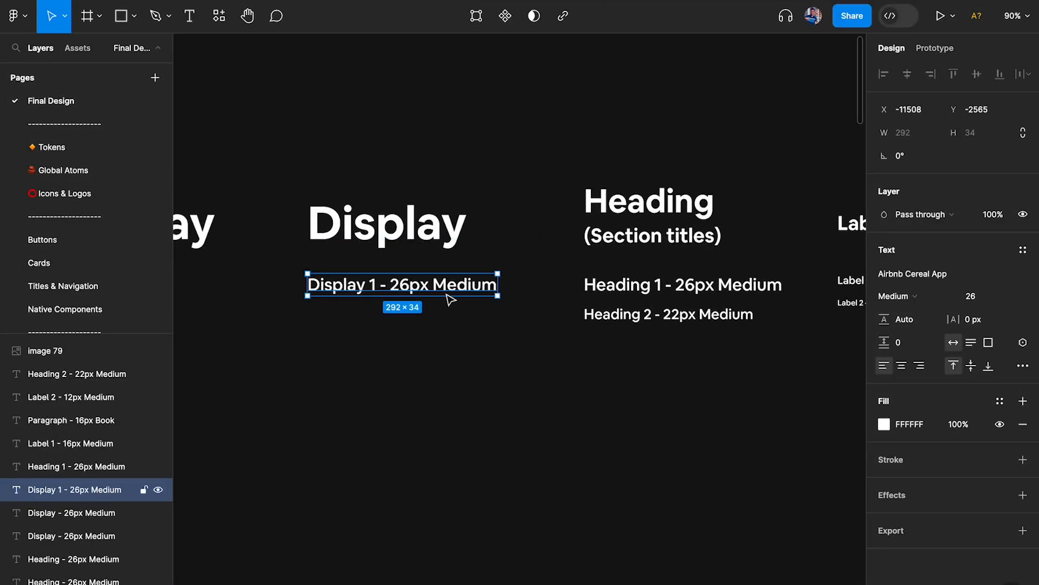
scroll(449, 299, down, 5)
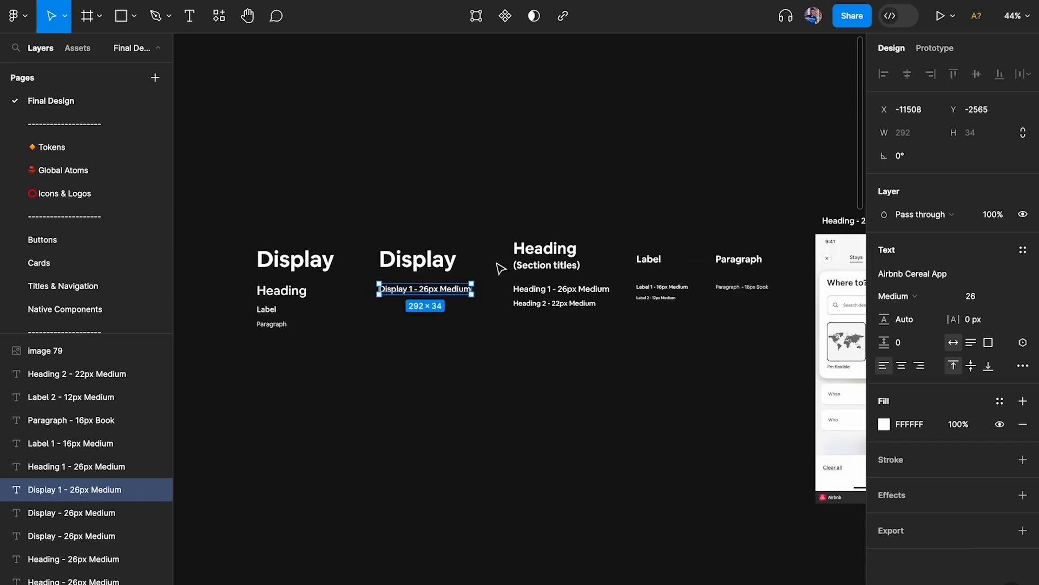
Step: Duplicate the black "Trips" copy, with one above the title at size 32 and the other above "Upcoming reservations"
scroll(488, 282, right, 10)
scroll(514, 271, down, 3)
scroll(543, 263, right, 5)
scroll(543, 264, up, 3)
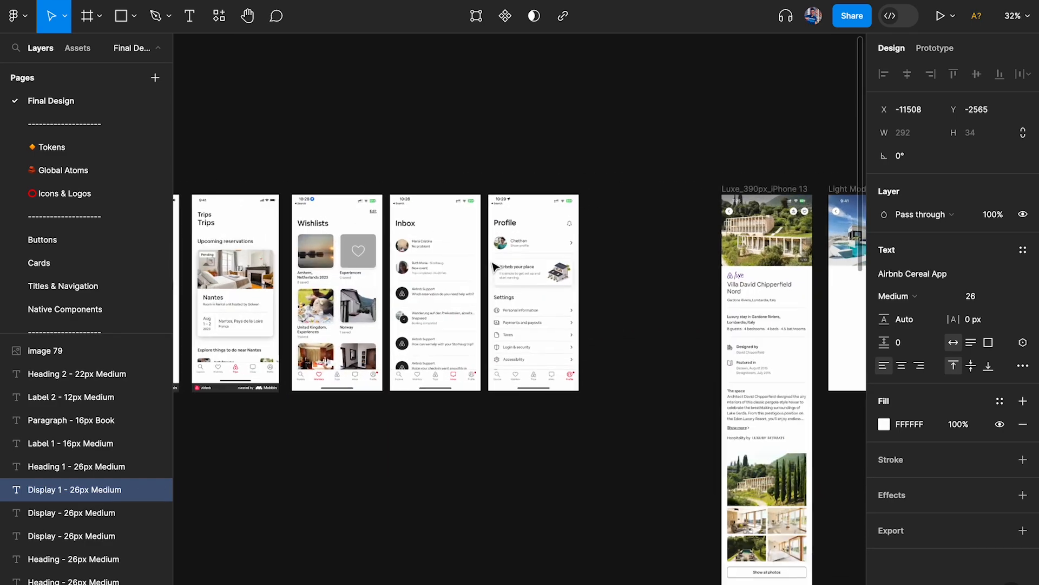
scroll(487, 227, left, 5)
scroll(444, 206, up, 4)
scroll(427, 195, up, 6)
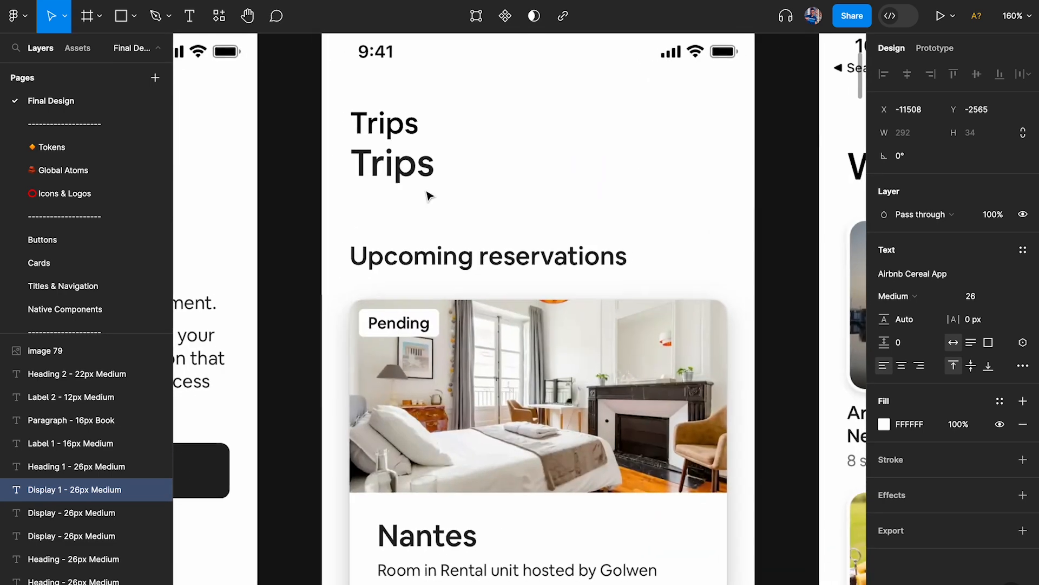
click(393, 126)
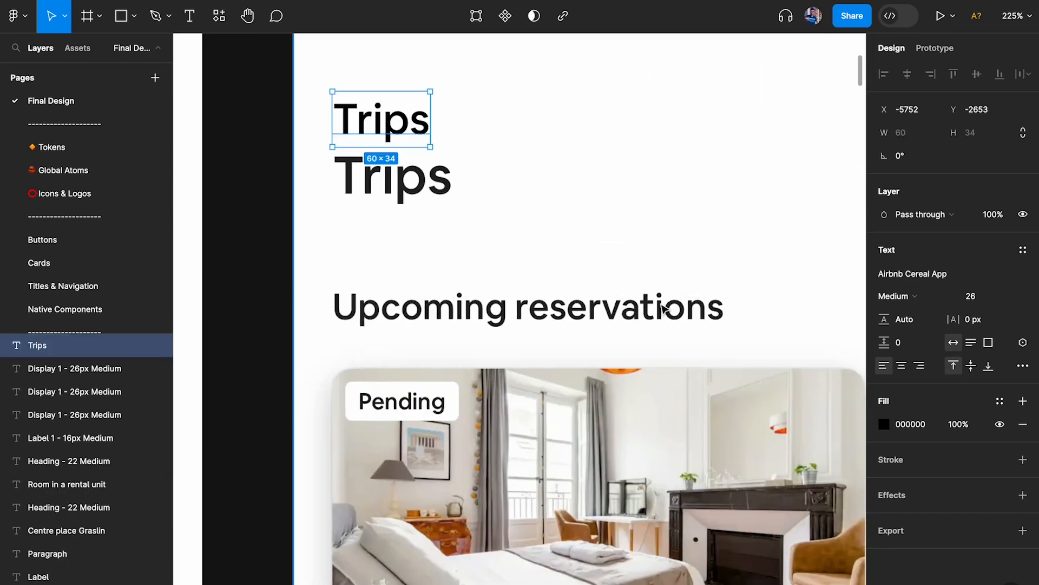
drag(399, 132, 380, 107)
text(32)
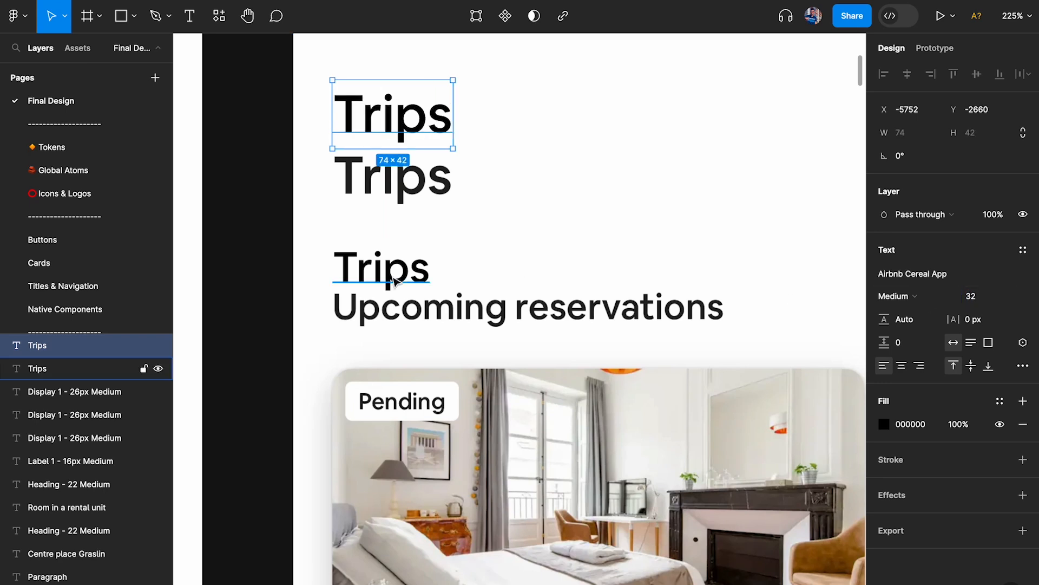
Step: Change the black 26px "Trips" copy above the section heading to "Upcoming reservations"
click(379, 268)
double_click(369, 273)
text(2)
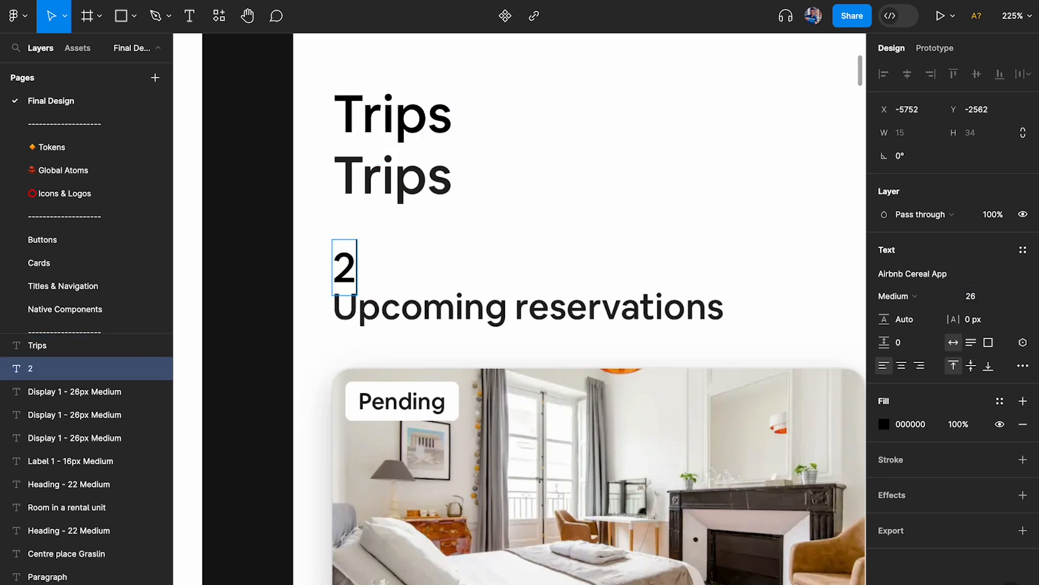
text(pc)
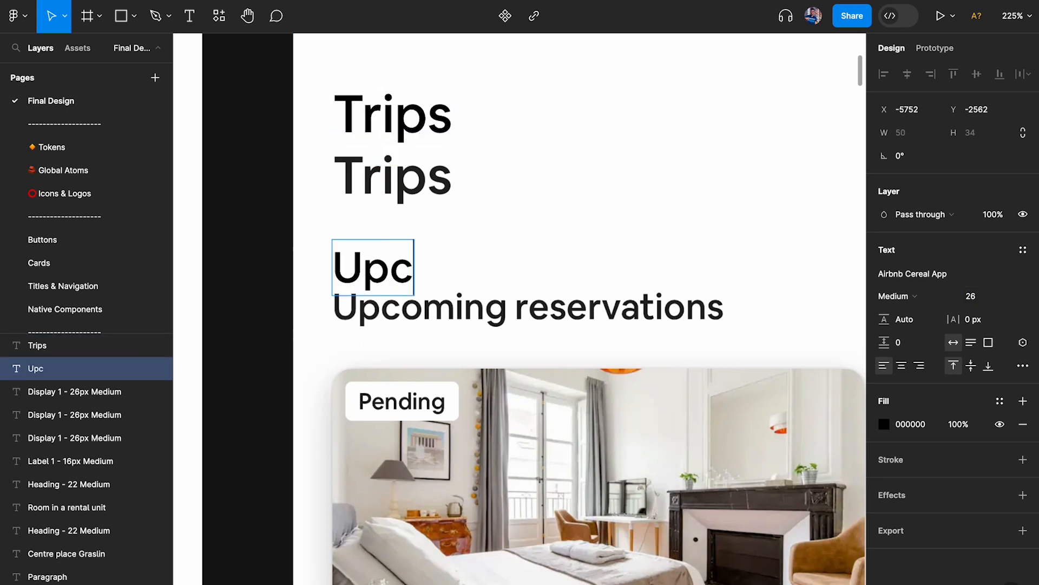
text(oming reservations)
key(Escape)
scroll(511, 274, up, 3)
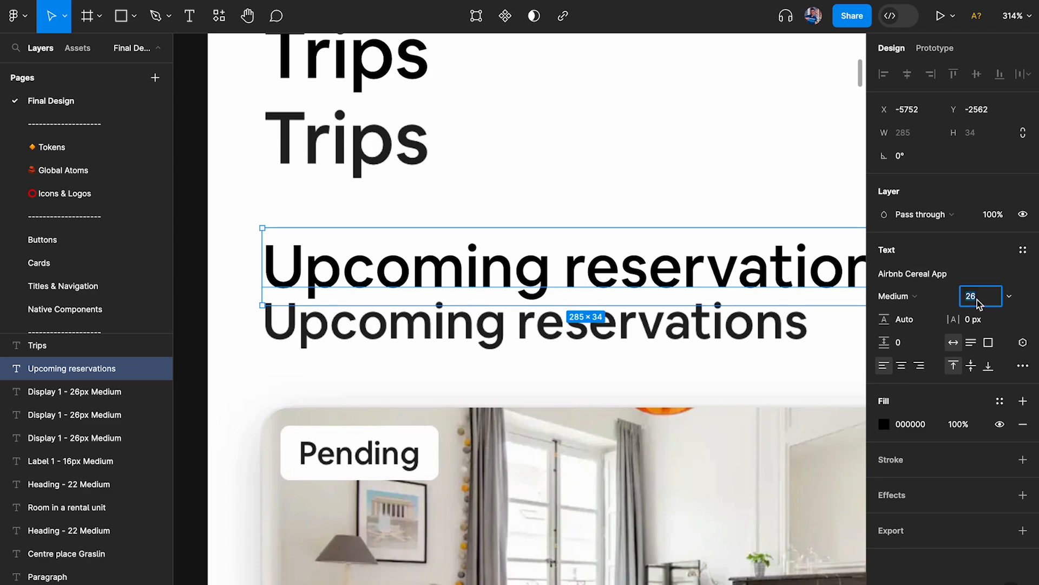
Step: Set the black "Upcoming reservations" copy's font size to 22 and lay it over the section heading
text(22)
key(Return)
drag(464, 262, 468, 316)
Step: Examine the size and weight of the Heading 1 and Heading 2 samples in the typography overview
scroll(468, 317, down, 10)
scroll(467, 311, left, 5)
scroll(464, 309, up, 5)
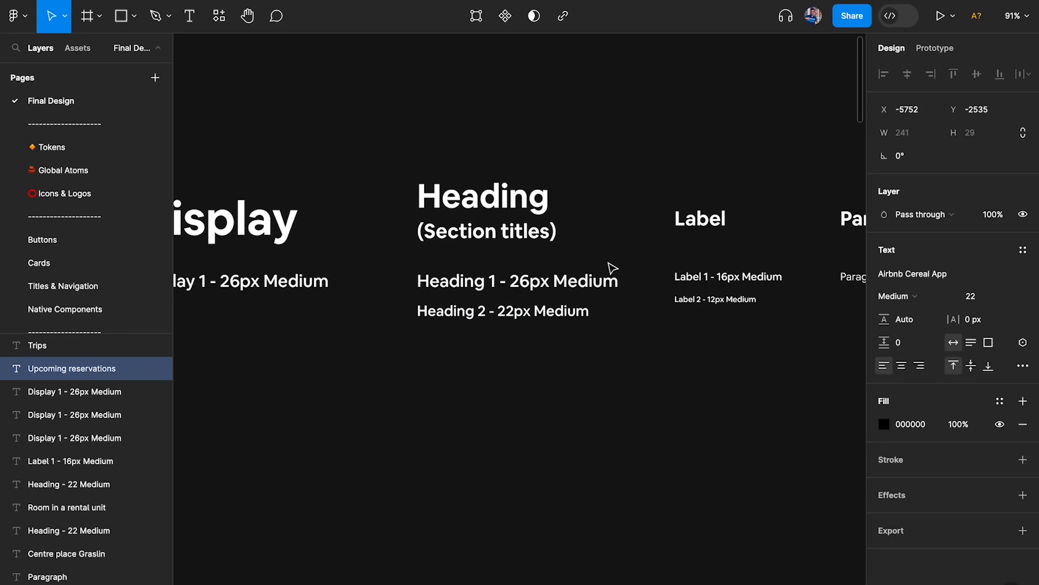
scroll(612, 267, up, 4)
click(373, 352)
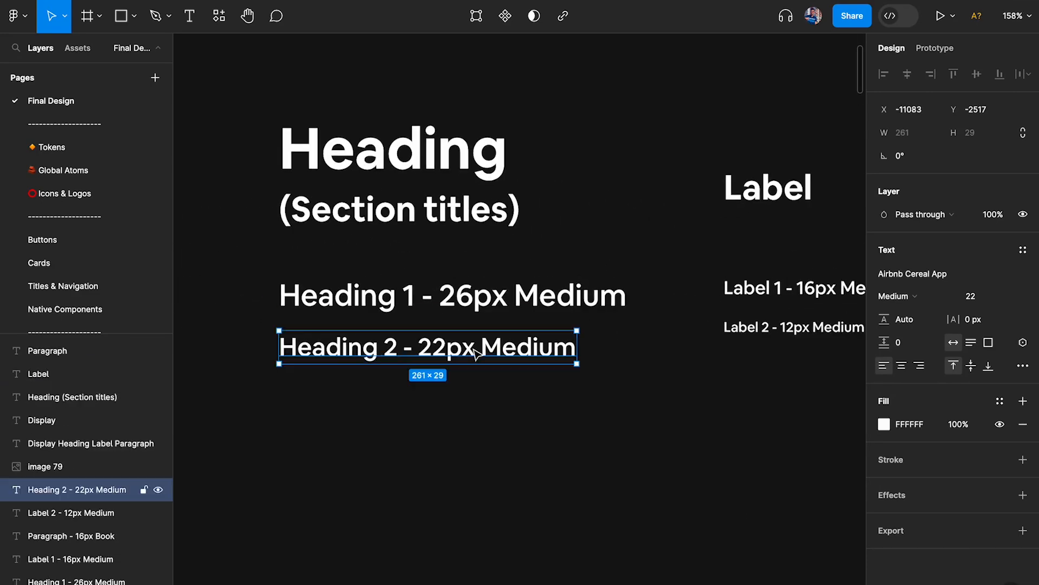
click(490, 307)
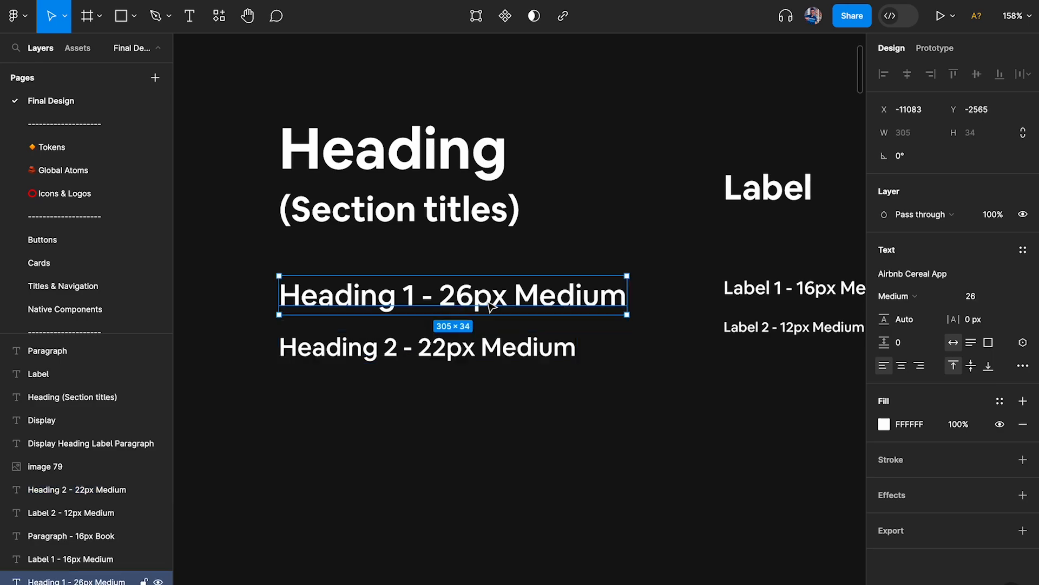
scroll(491, 307, down, 5)
scroll(492, 303, right, 10)
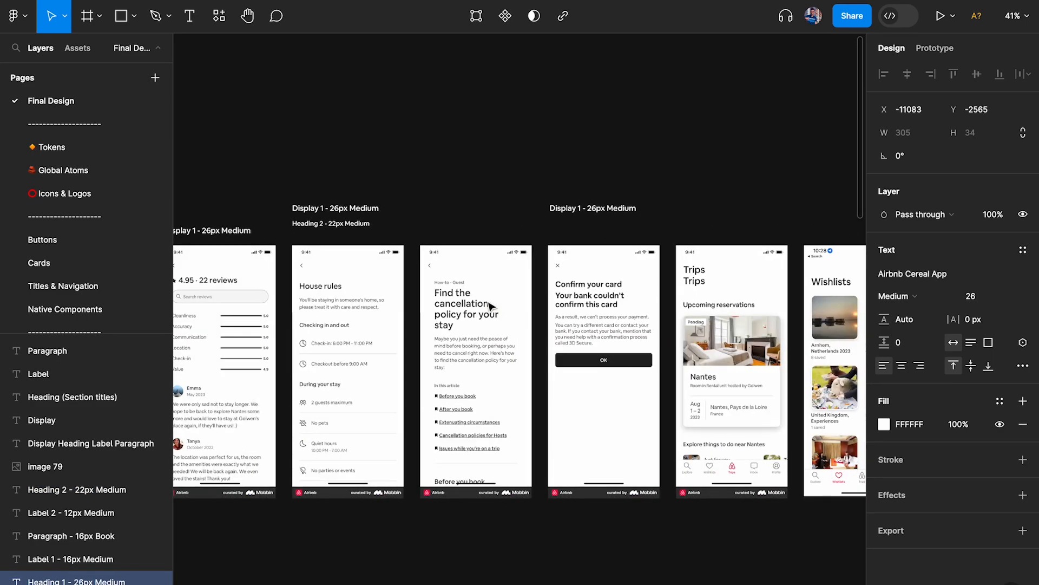
Step: Move the black "Upcoming reservations" copy straight up so it sits just above the section heading
scroll(628, 277, up, 3)
scroll(584, 271, left, 5)
scroll(534, 262, up, 4)
scroll(533, 260, right, 1)
click(533, 255)
drag(533, 255, 531, 225)
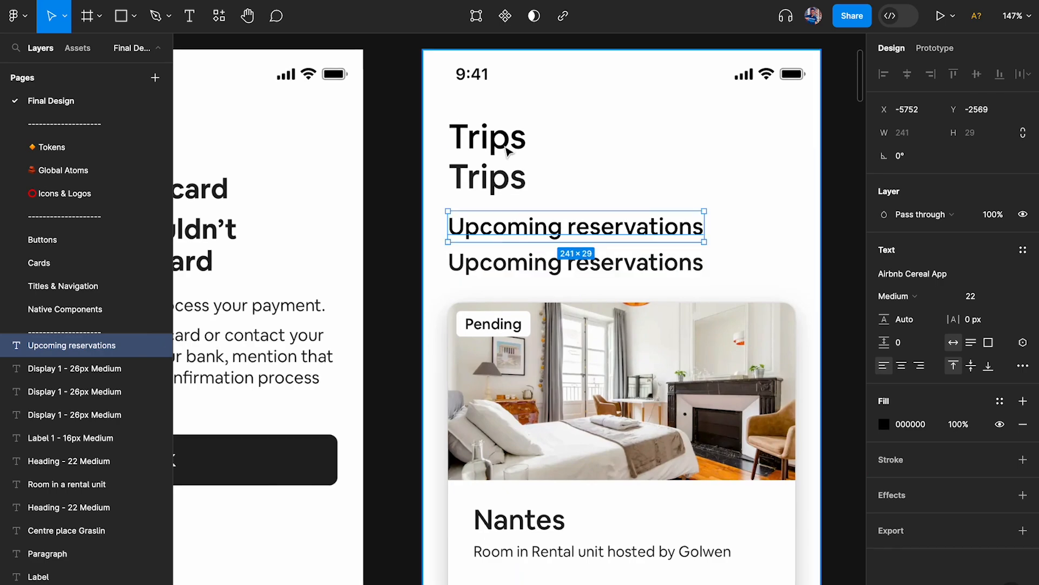
Step: Compare the font sizes of the "Centre place Graslin" and "Room in a rental unit" text overlays on the listing screen
scroll(502, 135, down, 5)
scroll(503, 146, right, 10)
scroll(505, 149, left, 10)
scroll(398, 271, up, 3)
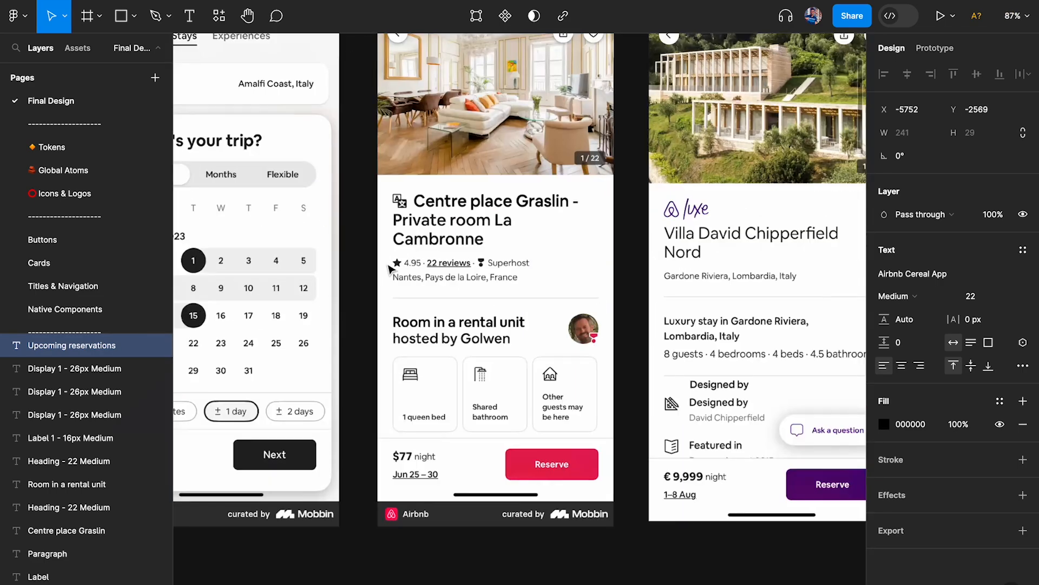
click(470, 208)
scroll(473, 209, up, 5)
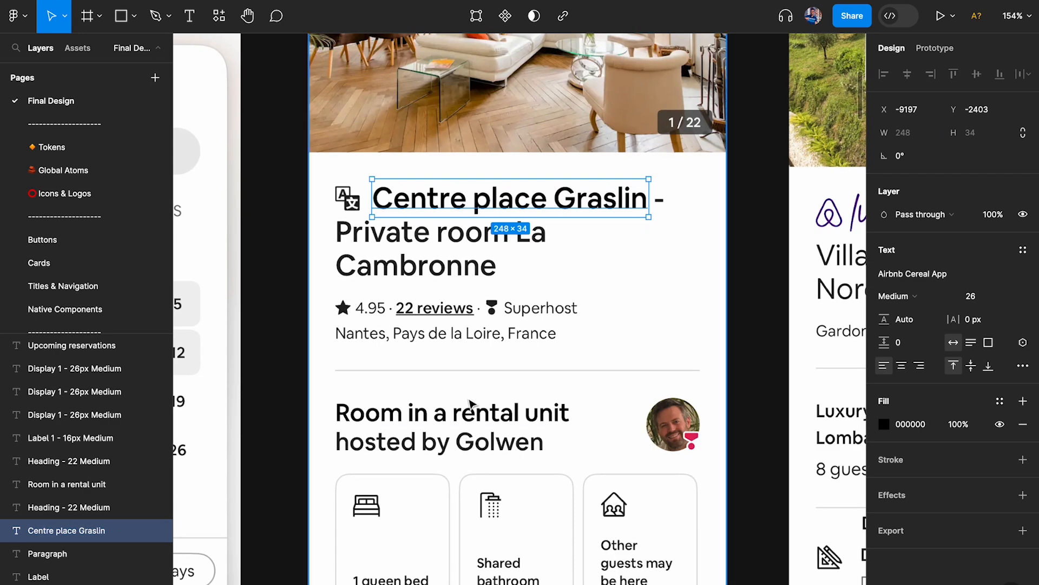
click(476, 414)
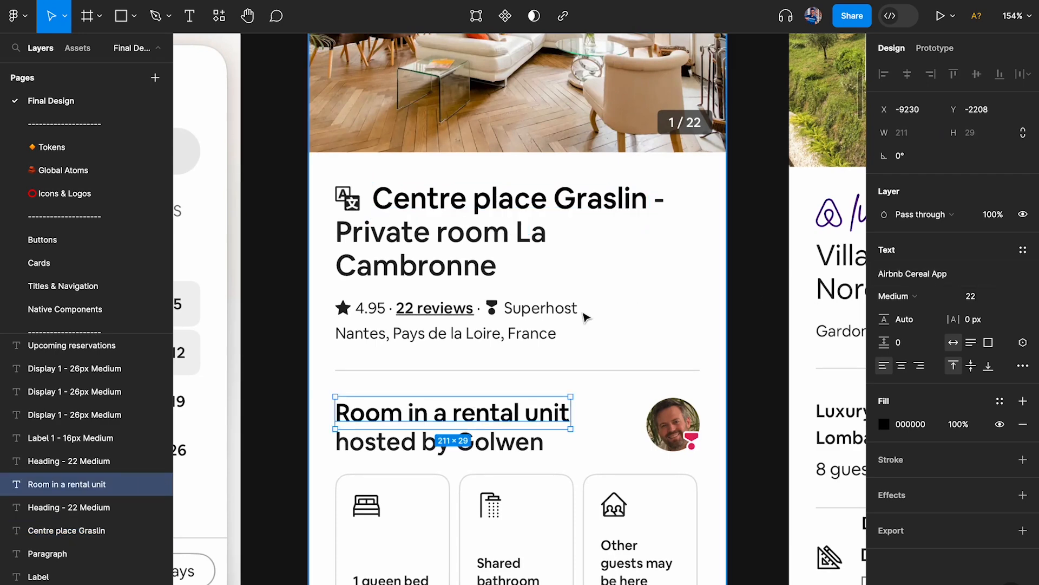
click(571, 216)
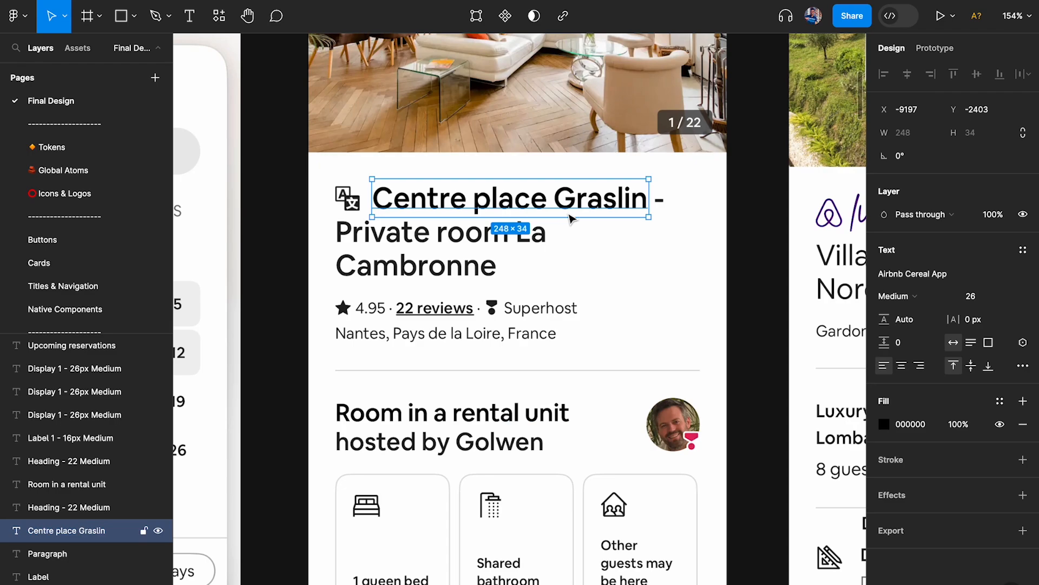
click(528, 407)
Step: Return the black "Upcoming reservations" copy to its place directly over the section heading on the Trips screen
scroll(526, 399, down, 1)
scroll(527, 400, down, 10)
scroll(530, 406, right, 20)
scroll(531, 406, left, 3)
scroll(529, 406, left, 5)
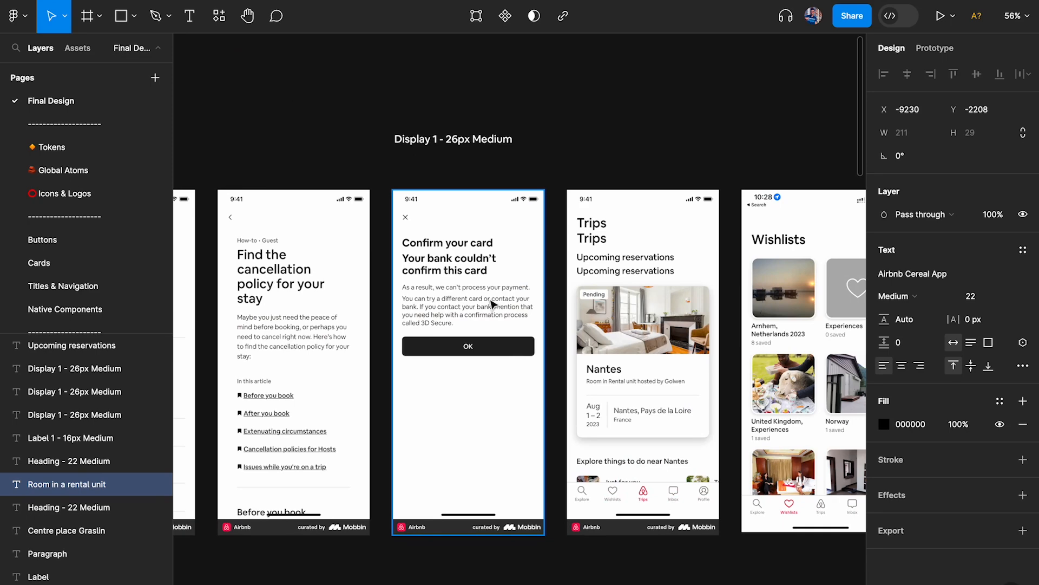
scroll(521, 287, up, 10)
click(515, 195)
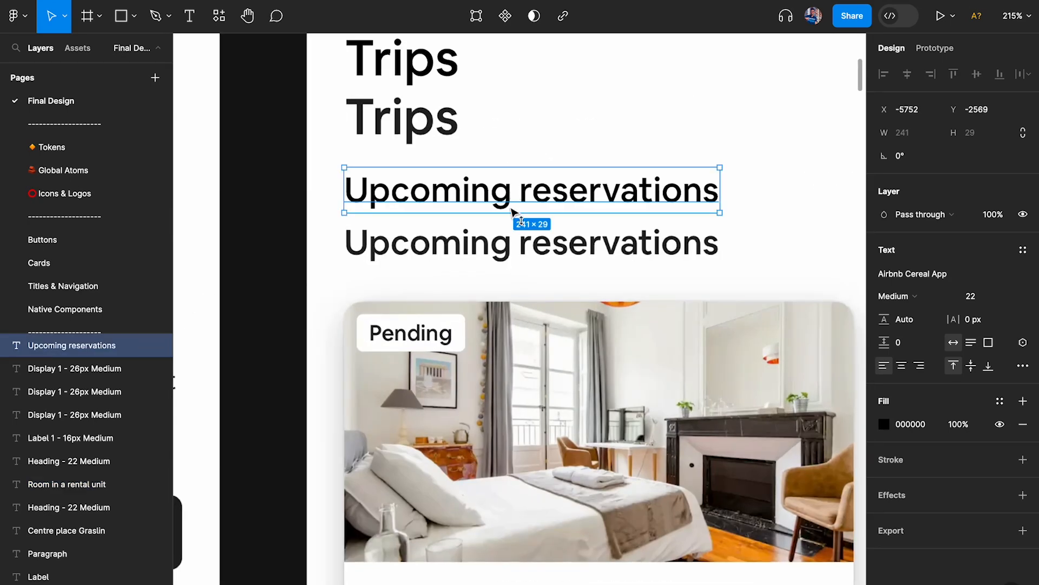
scroll(517, 238, up, 4)
Step: Set the black "Trips" copy's font size to 26 and move it just below the Trips title
click(427, 144)
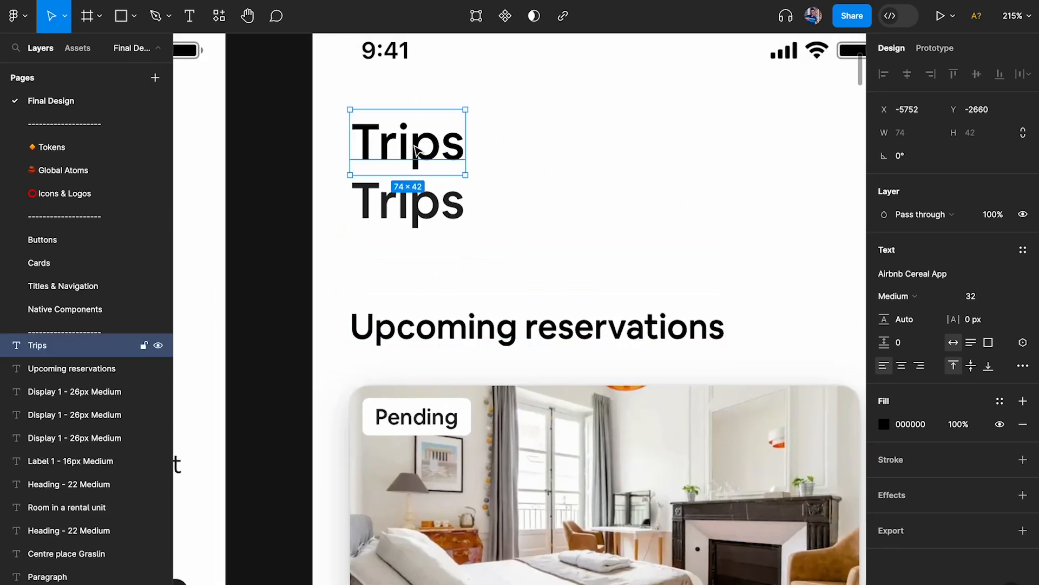
key(Return)
drag(414, 148, 419, 268)
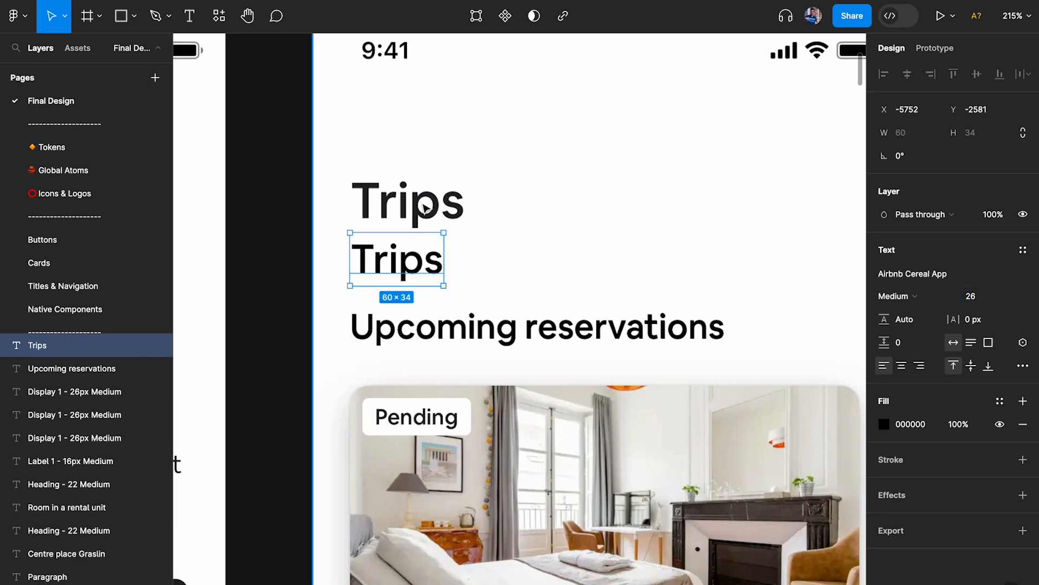
Step: Duplicate the black 26px "Trips" text with the wording "Nantes" and lay it over the reservation card's title
scroll(456, 213, down, 4)
scroll(456, 212, down, 3)
scroll(455, 211, up, 1)
drag(409, 111, 512, 445)
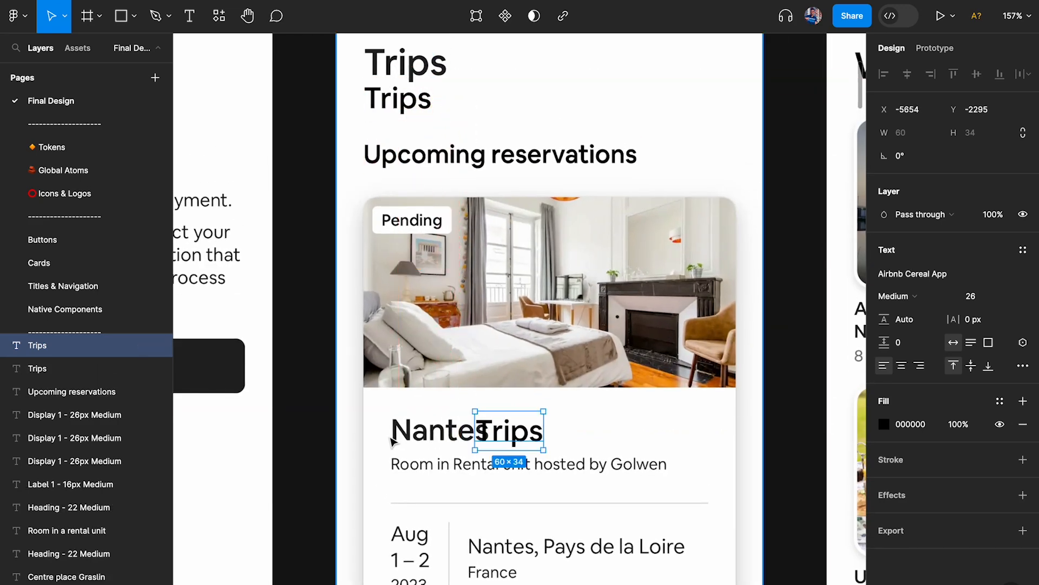
scroll(385, 448, up, 5)
double_click(580, 438)
text(Nantes)
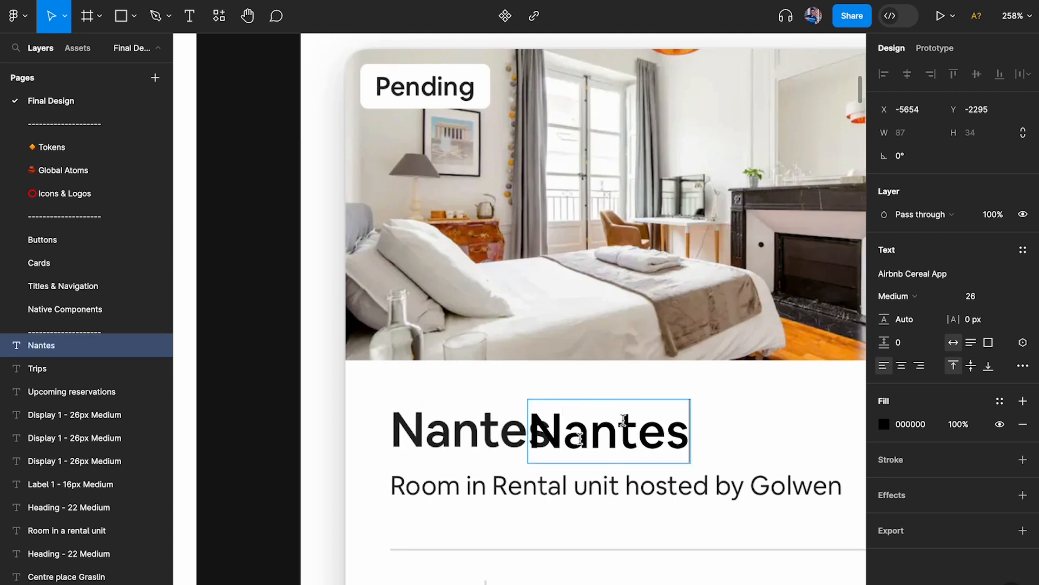
key(Escape)
scroll(590, 440, up, 2)
drag(594, 440, 433, 437)
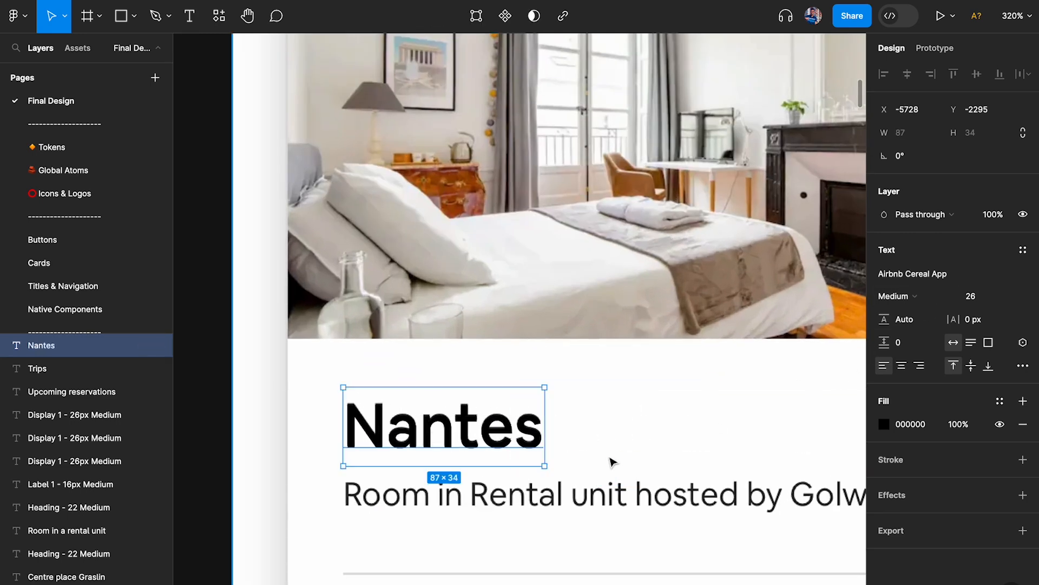
Step: Move the black "Trips" copy back above the Trips title and set its font size to 32
scroll(472, 442, down, 4)
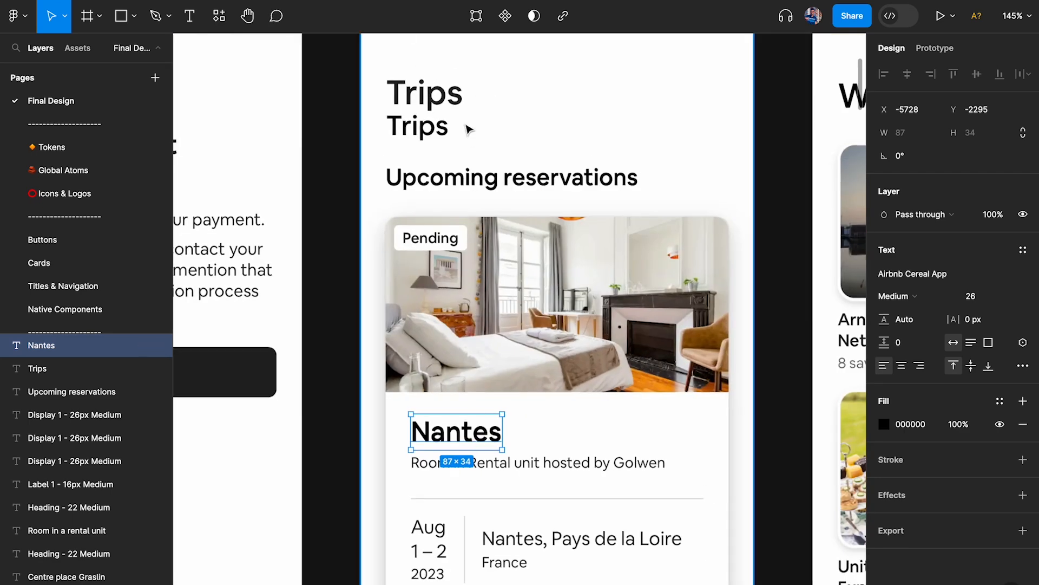
click(425, 127)
scroll(425, 132, up, 3)
drag(431, 190, 431, 120)
click(975, 296)
text(32)
key(Return)
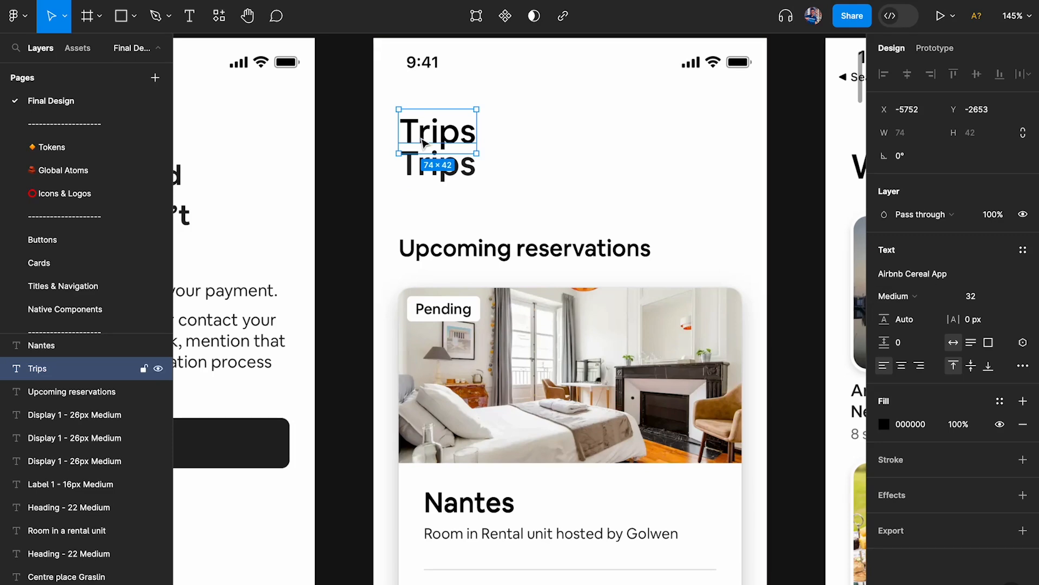
Step: Check the heading overlay's size against the black "Nantes" copy, and move that copy beside the card title
scroll(423, 142, up, 3)
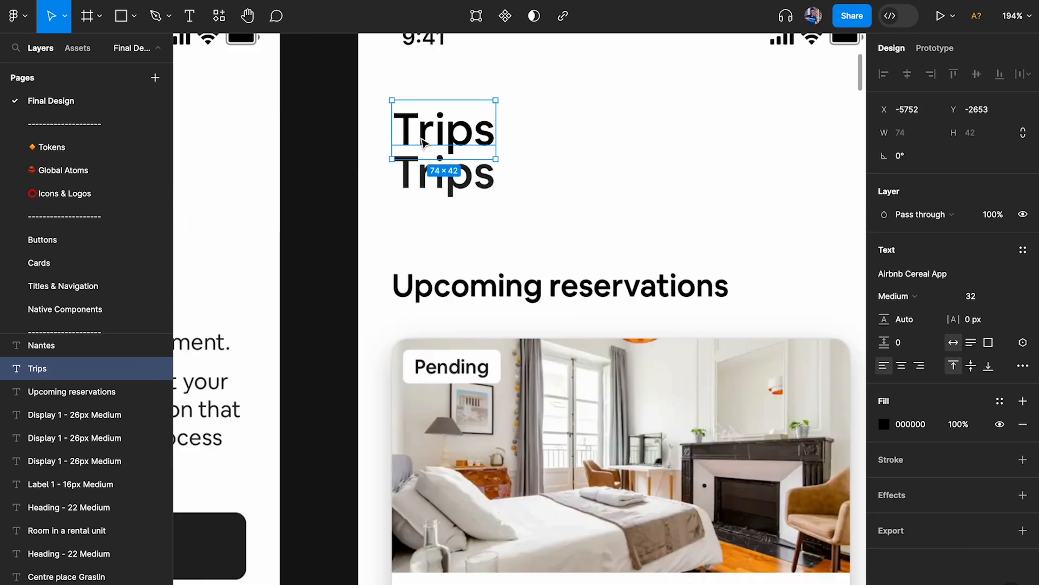
scroll(443, 135, down, 3)
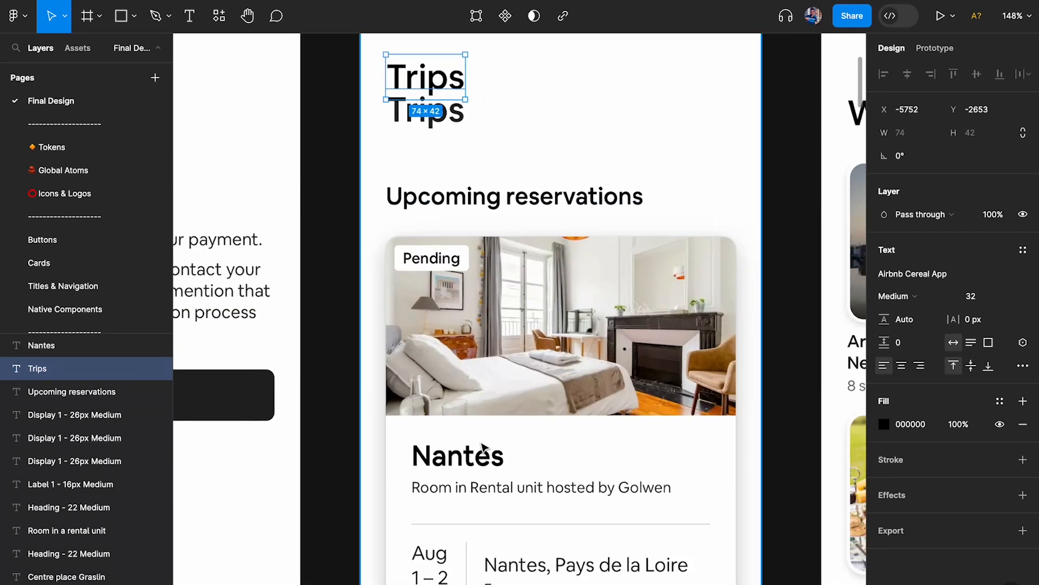
click(467, 469)
click(466, 210)
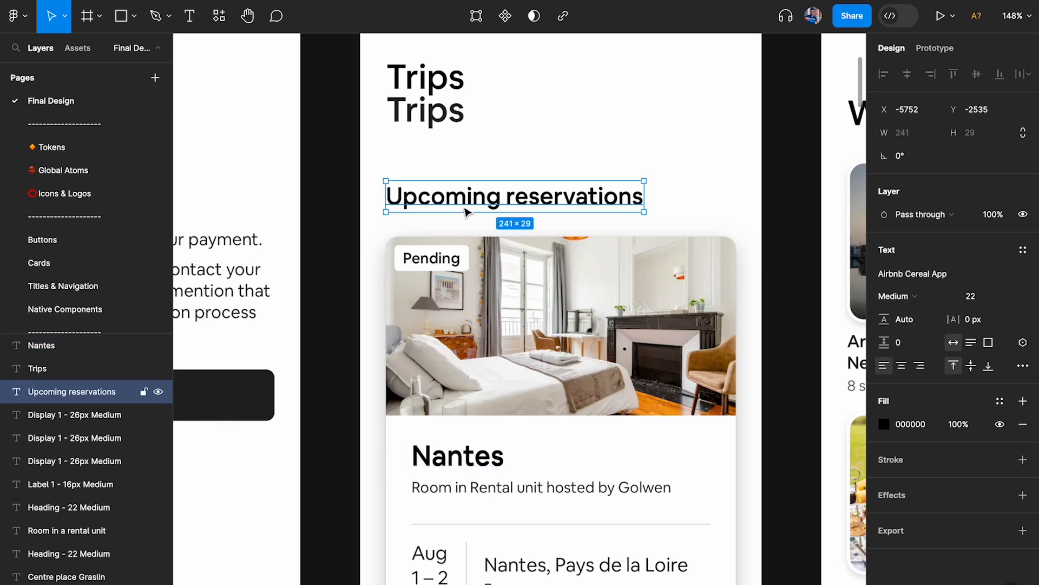
click(465, 460)
scroll(449, 460, up, 5)
drag(454, 469, 609, 471)
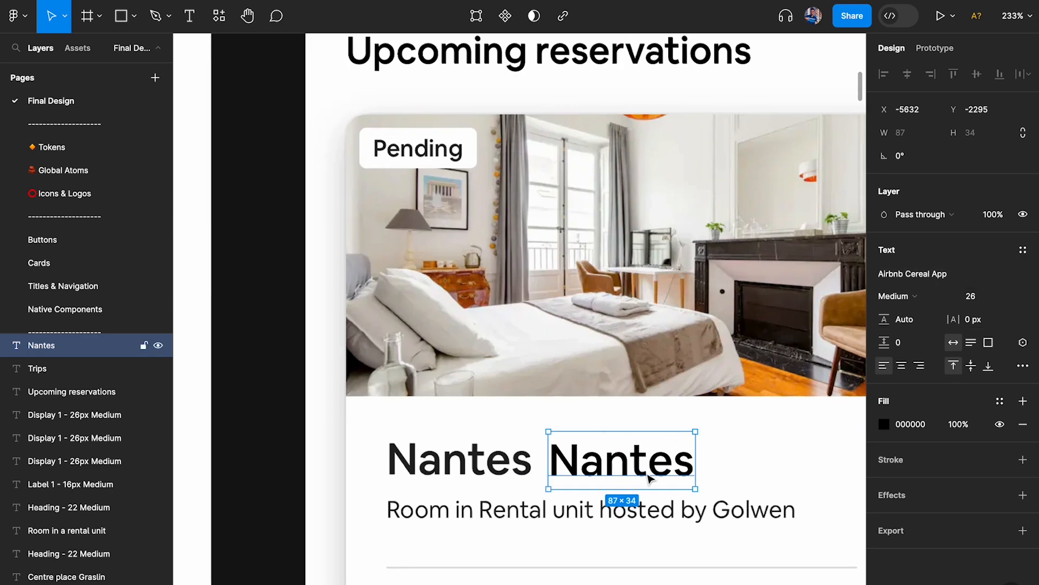
Step: Reduce the font size of the black "Trips" copy above the Trips title
scroll(650, 478, down, 3)
scroll(525, 123, up, 2)
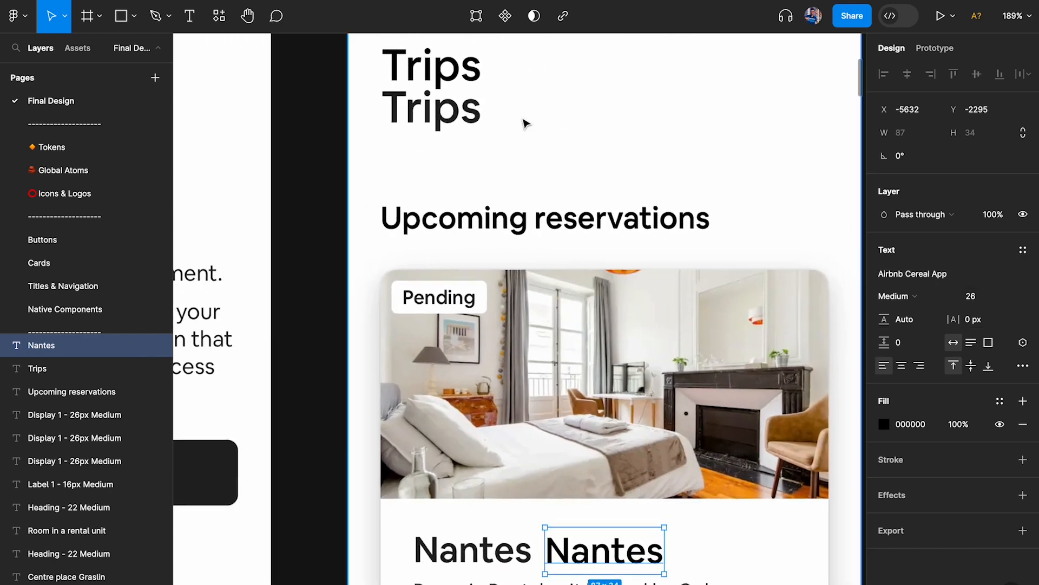
scroll(525, 123, up, 2)
click(441, 133)
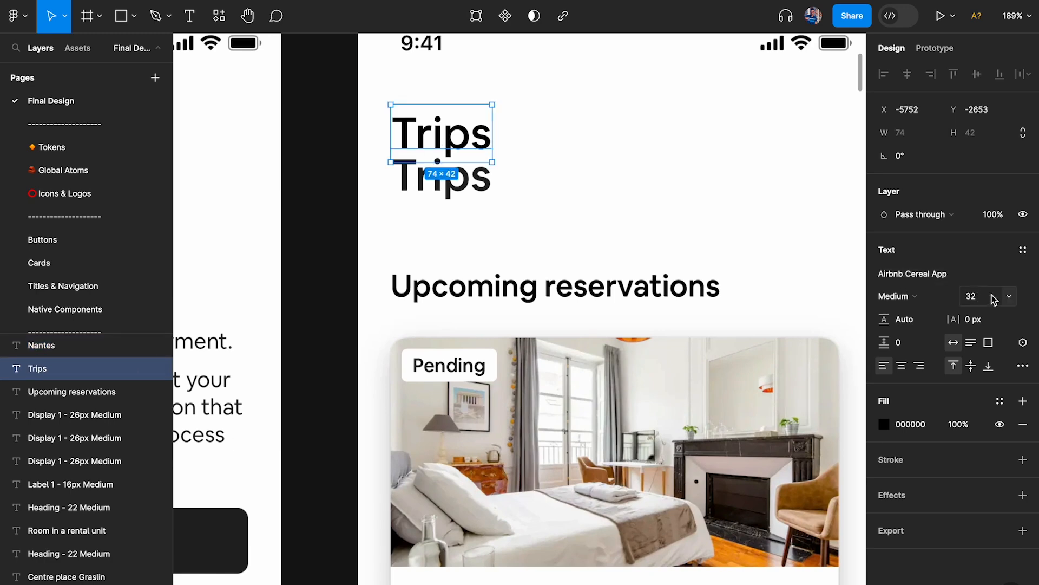
key(Escape)
Step: Set the font size of the "Nantes" copy beside the card title to 18 and lower it to Y -2285
click(668, 290)
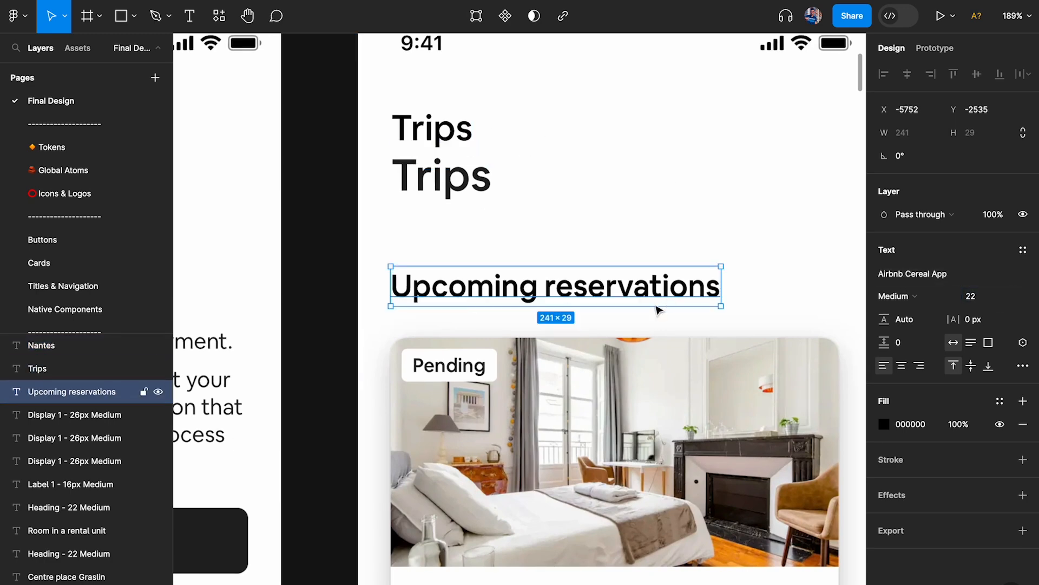
scroll(625, 320, down, 3)
scroll(625, 319, down, 1)
click(603, 466)
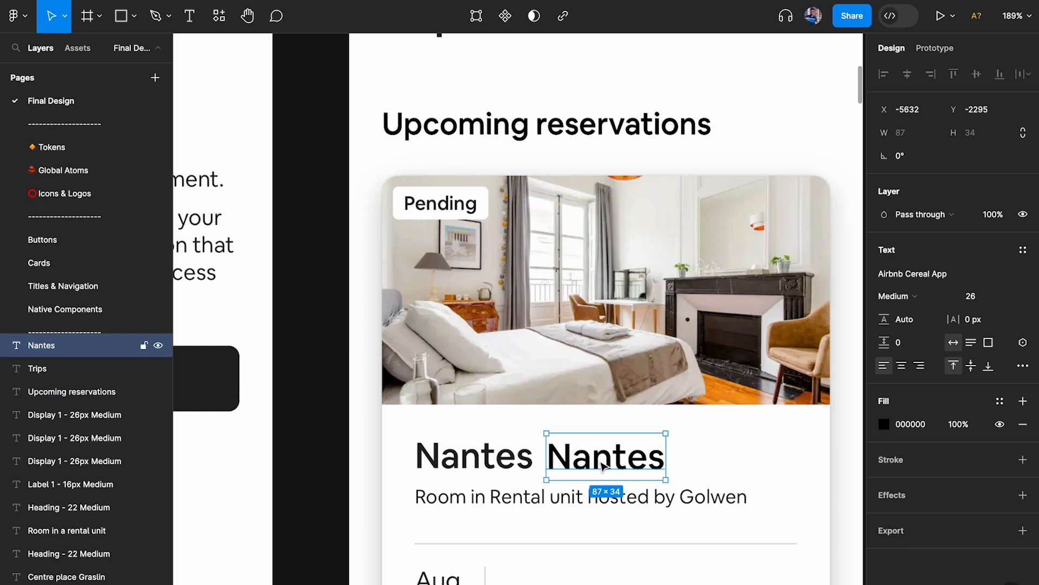
double_click(615, 458)
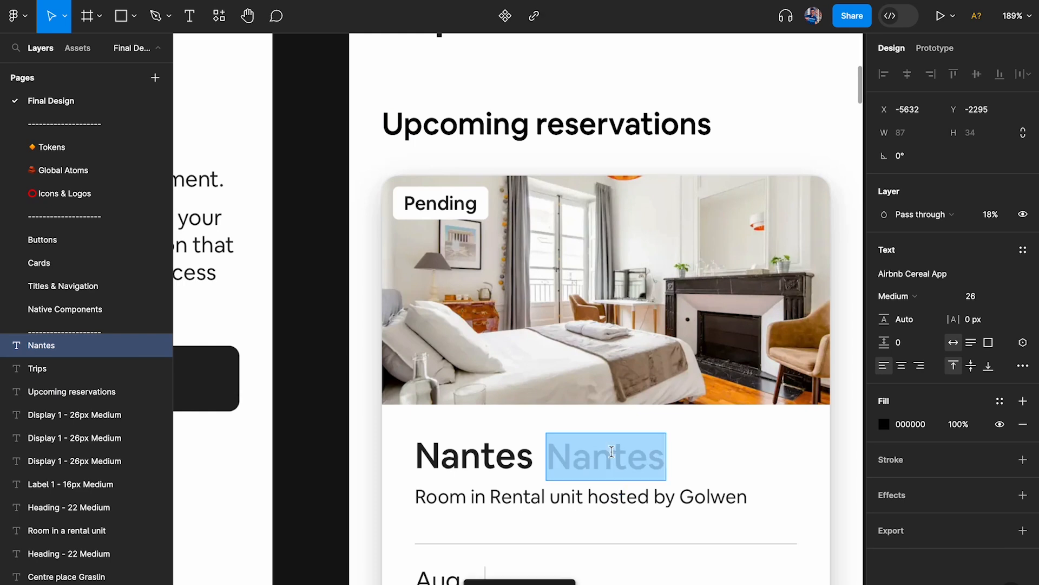
key(Escape)
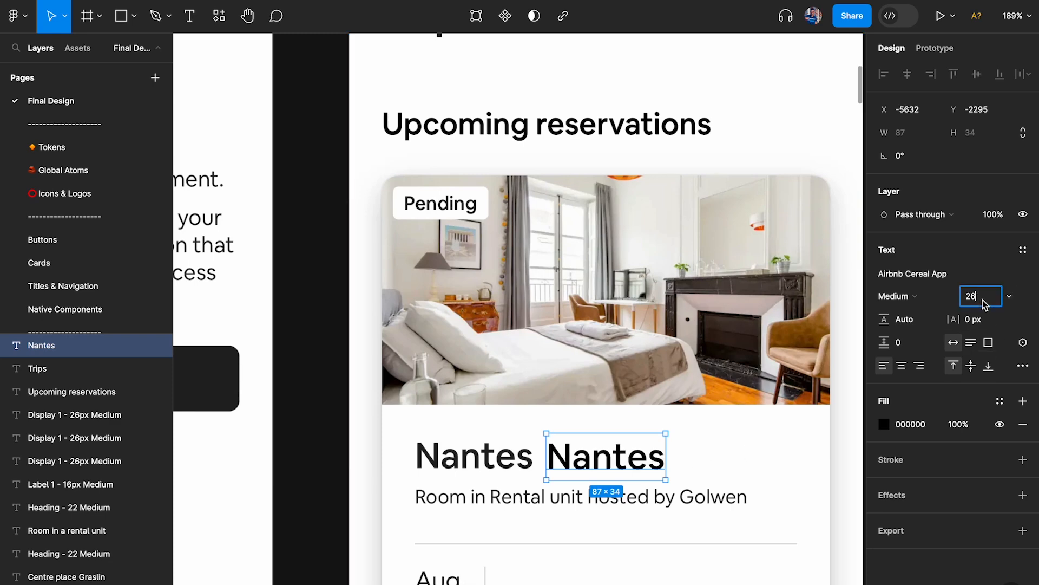
text(18)
key(Return)
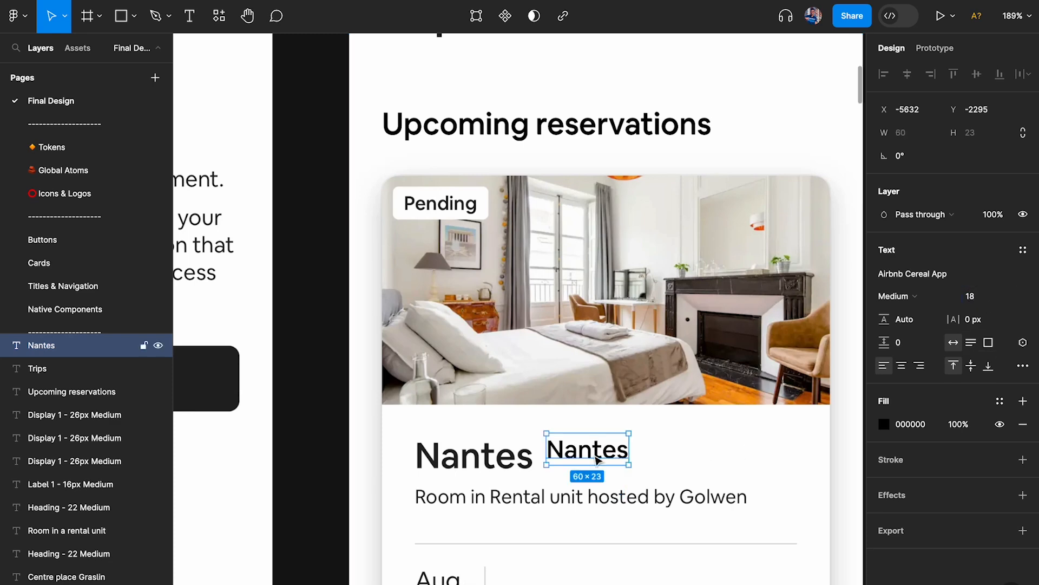
scroll(589, 463, down, 3)
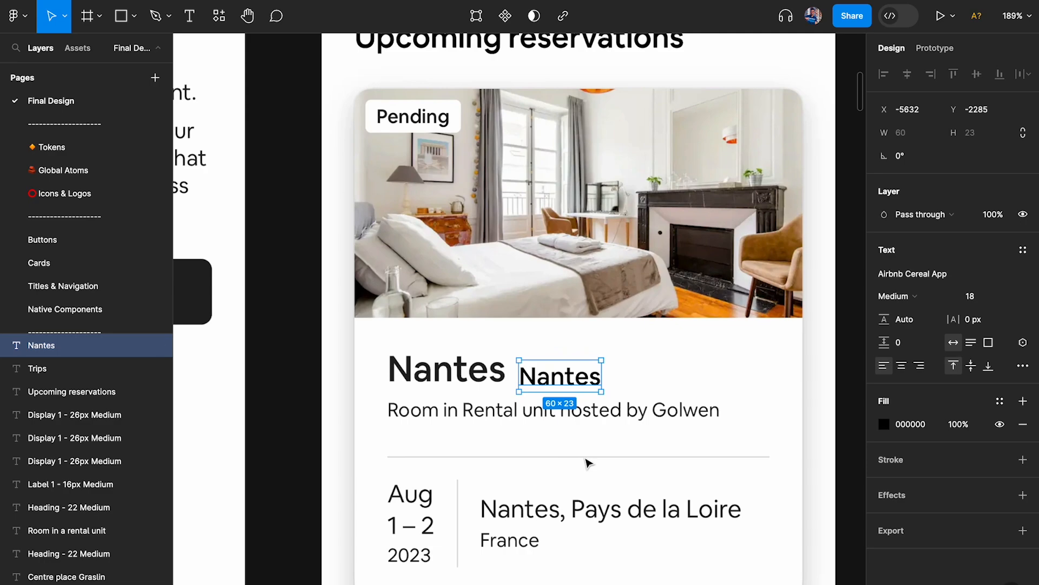
Step: Shift the two label samples in the typography overview down and duplicate "Label 1 - 16px Medium" above them
scroll(588, 462, down, 10)
scroll(571, 379, right, 10)
scroll(585, 314, up, 5)
scroll(505, 222, up, 2)
scroll(520, 244, right, 3)
click(560, 355)
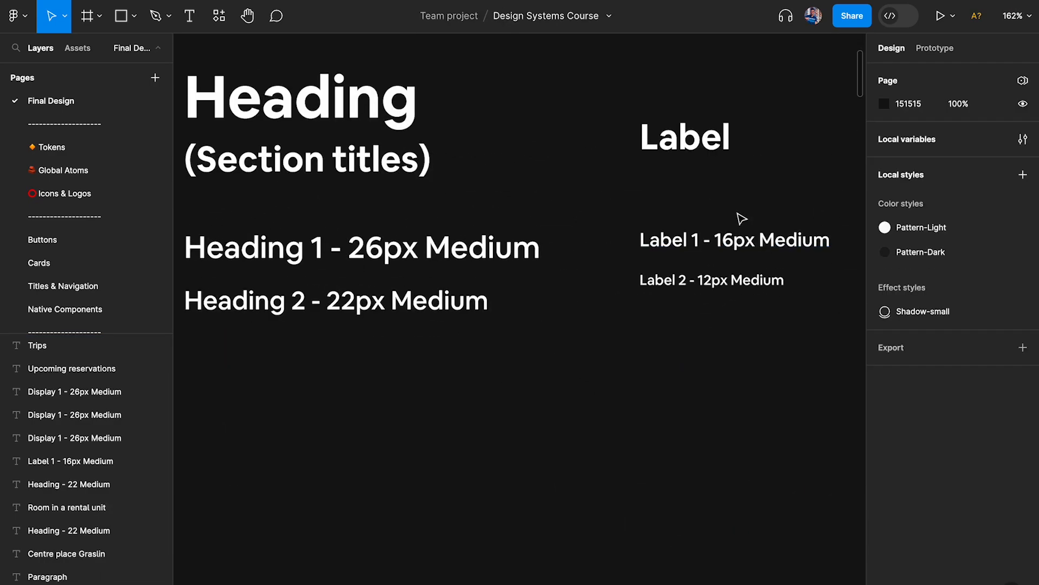
drag(791, 210, 741, 357)
scroll(739, 346, right, 3)
mouse_move(654, 269)
mouse_down()
mouse_move(654, 320)
mouse_move(642, 266)
mouse_up()
key(Escape)
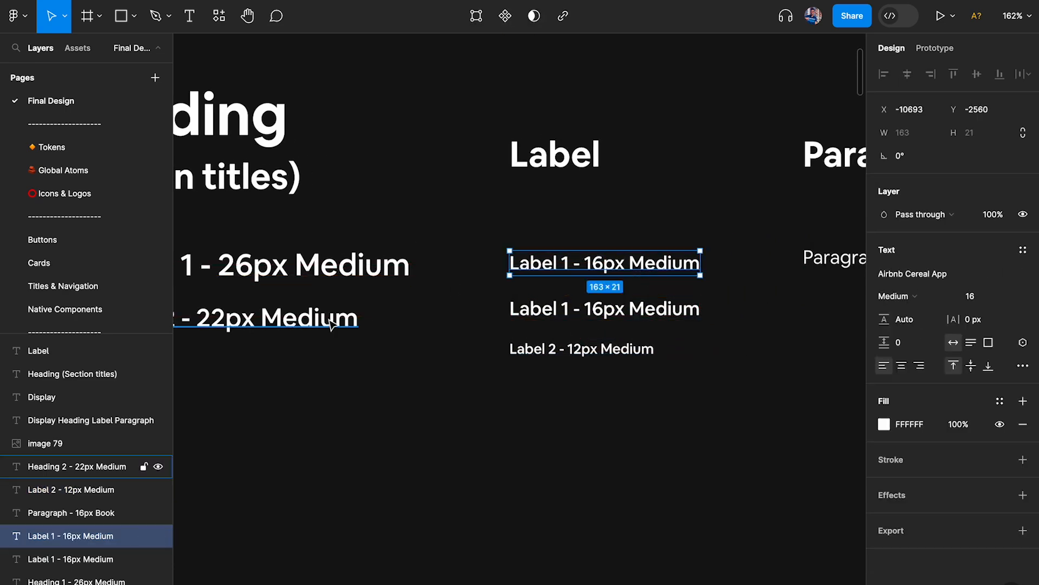
Step: Change the text of the uppermost label sample to "Label 1 - 18px Medium"
scroll(604, 275, up, 3)
double_click(583, 269)
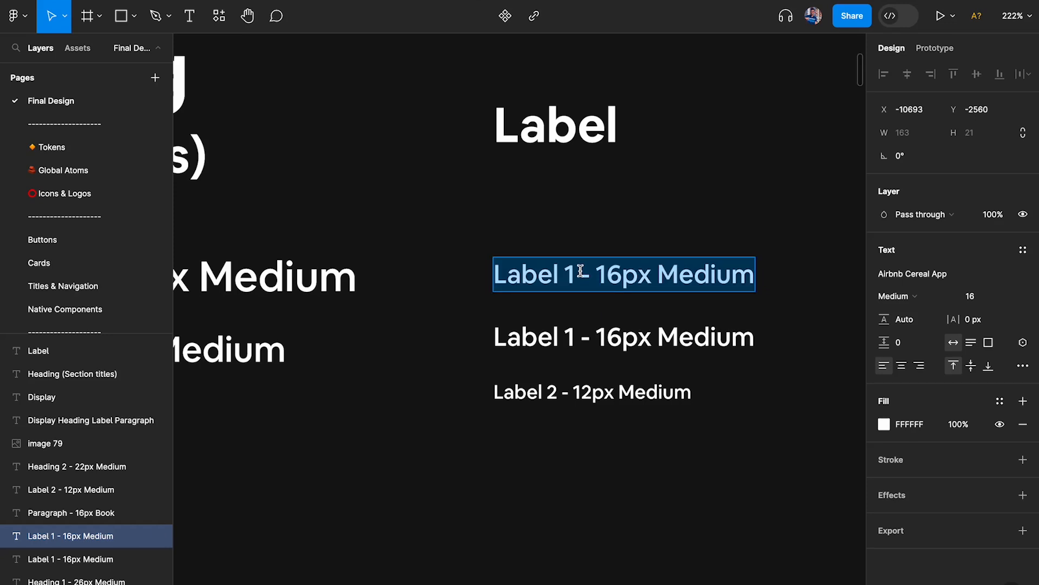
click(621, 274)
key(BackSpace)
text(8)
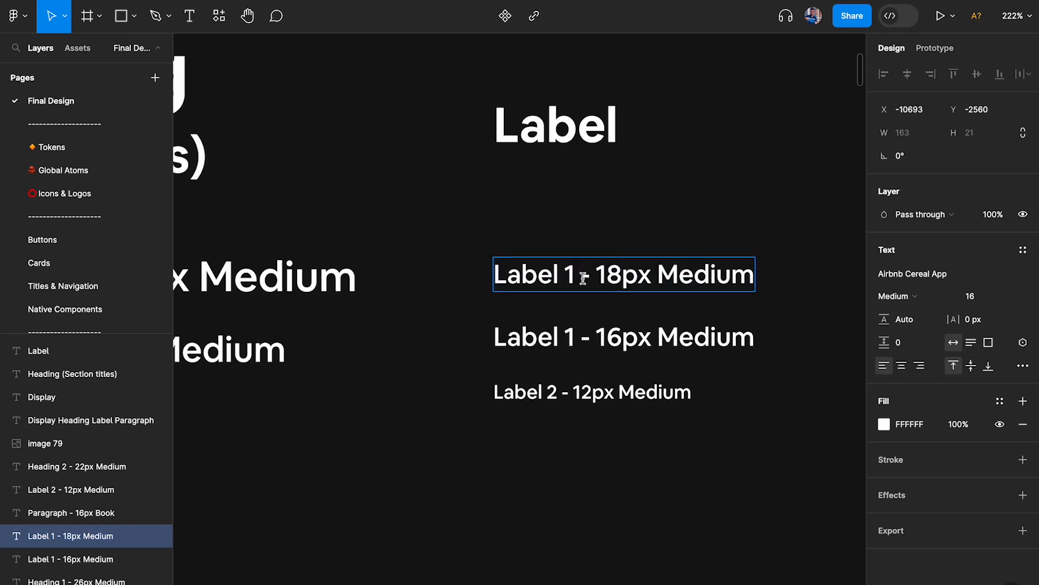
Step: Renumber the 16px label sample as Label 2 and the 12px label sample as Label 3
double_click(571, 349)
key(BackSpace)
text(2)
double_click(558, 403)
key(BackSpace)
text(3)
click(611, 475)
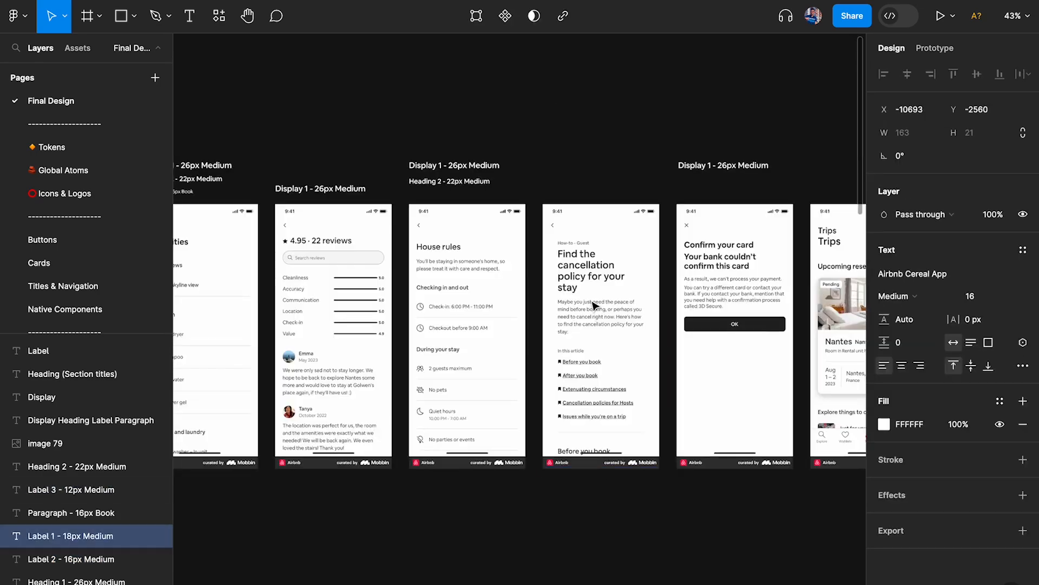
Step: Copy the "Display 1 - 26px Medium" caption from the "Confirm your card" screen to above the Trips screen
scroll(596, 314, up, 5)
scroll(595, 314, right, 5)
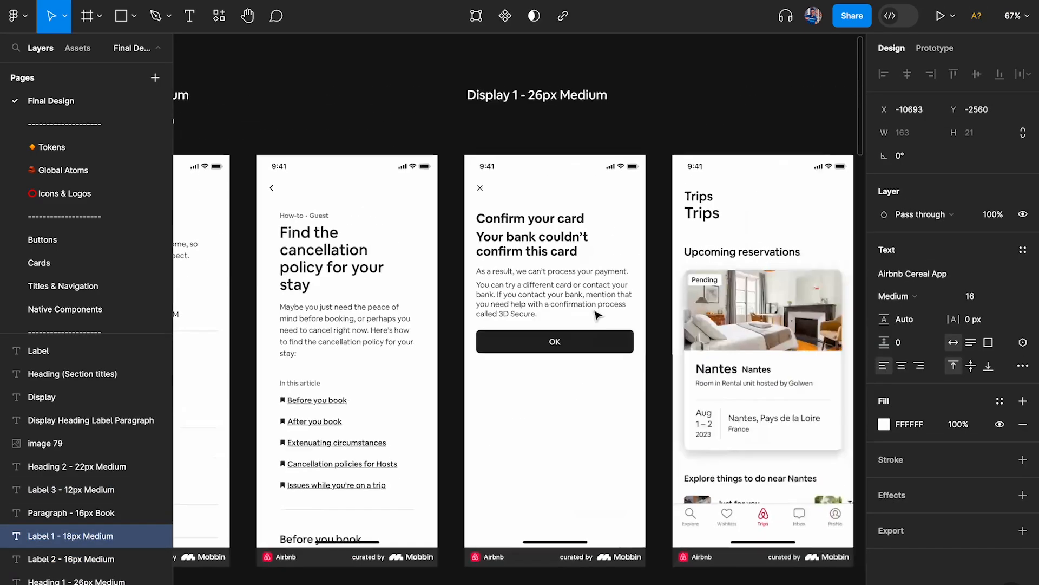
scroll(595, 314, right, 3)
scroll(568, 292, left, 3)
scroll(503, 241, up, 3)
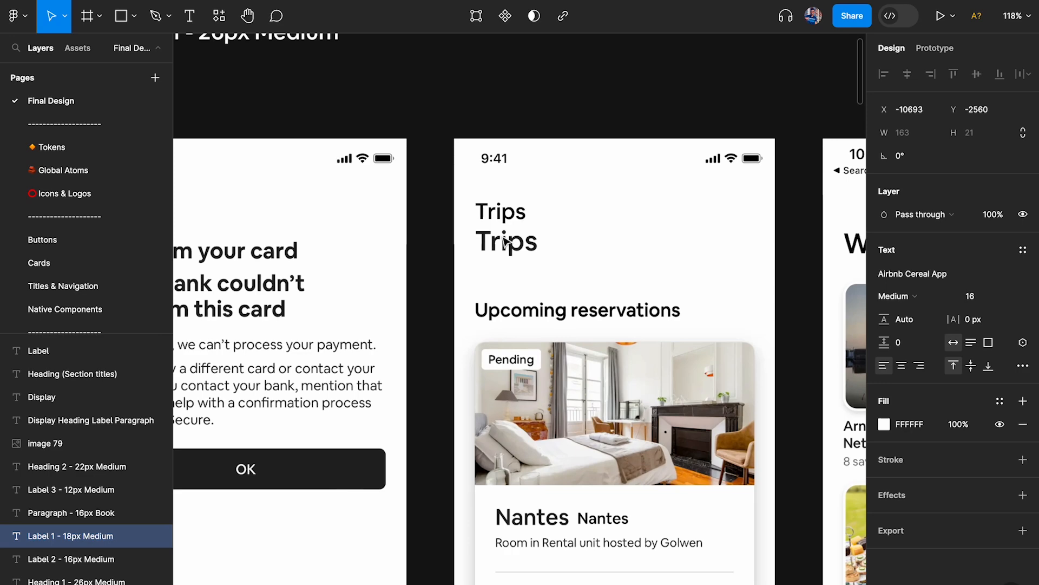
drag(274, 127, 528, 126)
scroll(529, 128, up, 4)
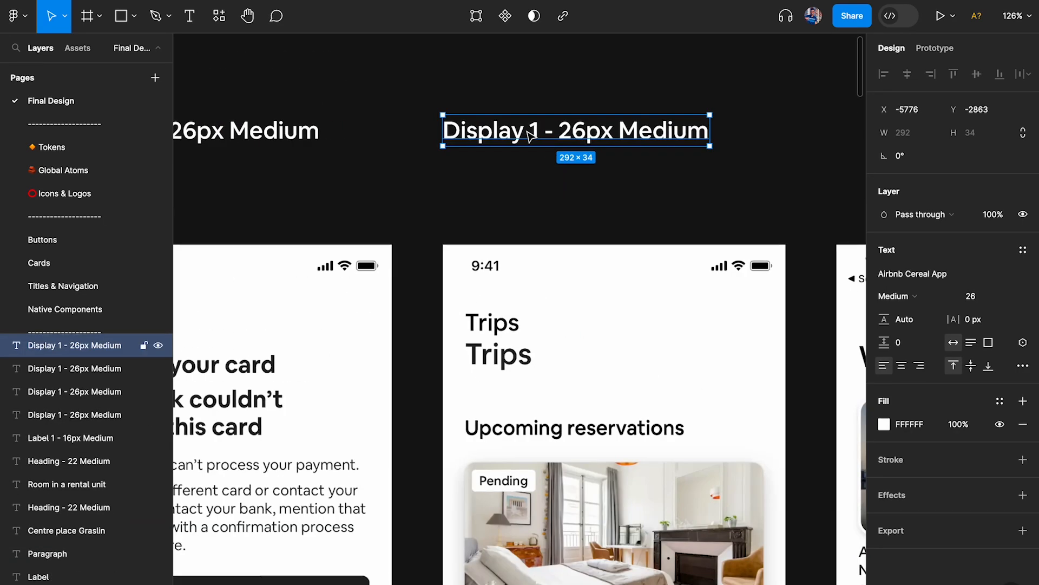
Step: Duplicate the display caption above the Trips screen, shift the copy down to Y -2813 and change its wording to "Heading 1 - 26px Medium"
key(ctrl+d)
key(shift+Down)
key(shift+Down)
key(shift+Down)
key(shift+Down)
key(shift+Down)
key(Return)
double_click(525, 178)
text(Heading 1 - 26px Medium)
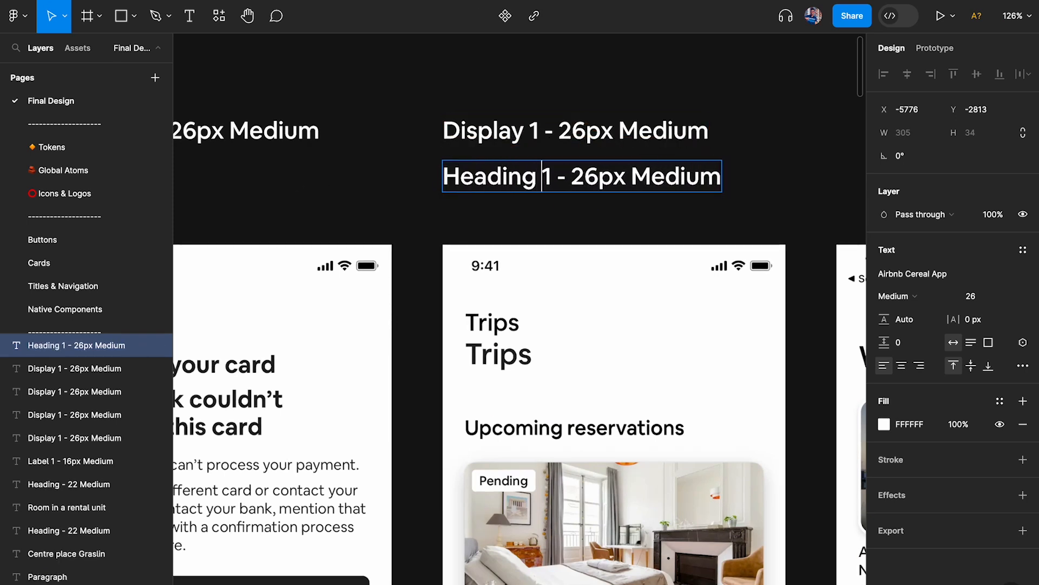
Step: Change the heading caption above the Trips screen to "Heading 2 - 22px Medium"
key(BackSpace)
text(2)
click(601, 179)
key(BackSpace)
text(2)
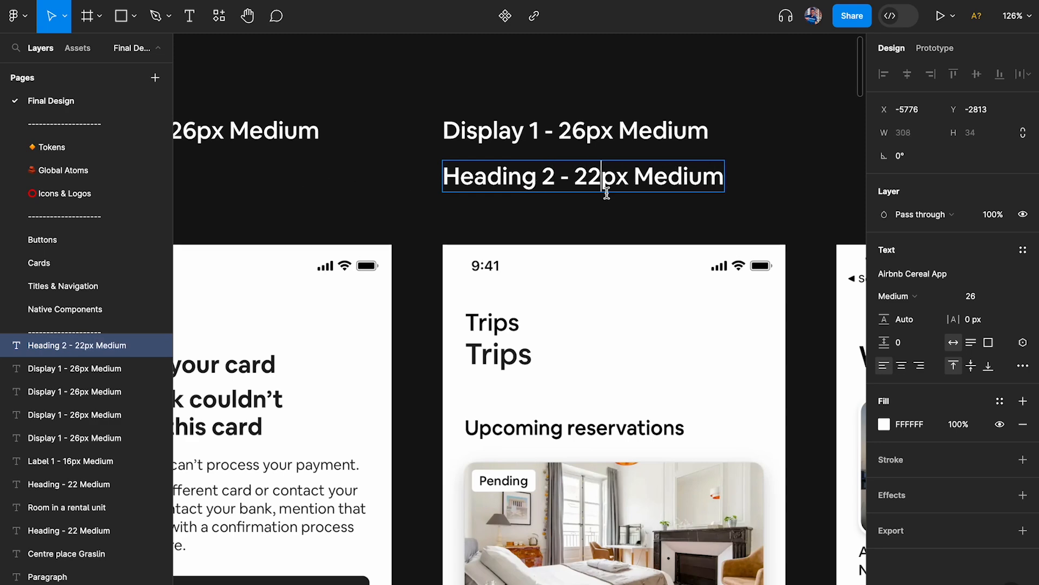
click(620, 228)
Step: Delete the overlaid "Trips" and "Upcoming reservations" text copies from the Trips screen
click(536, 434)
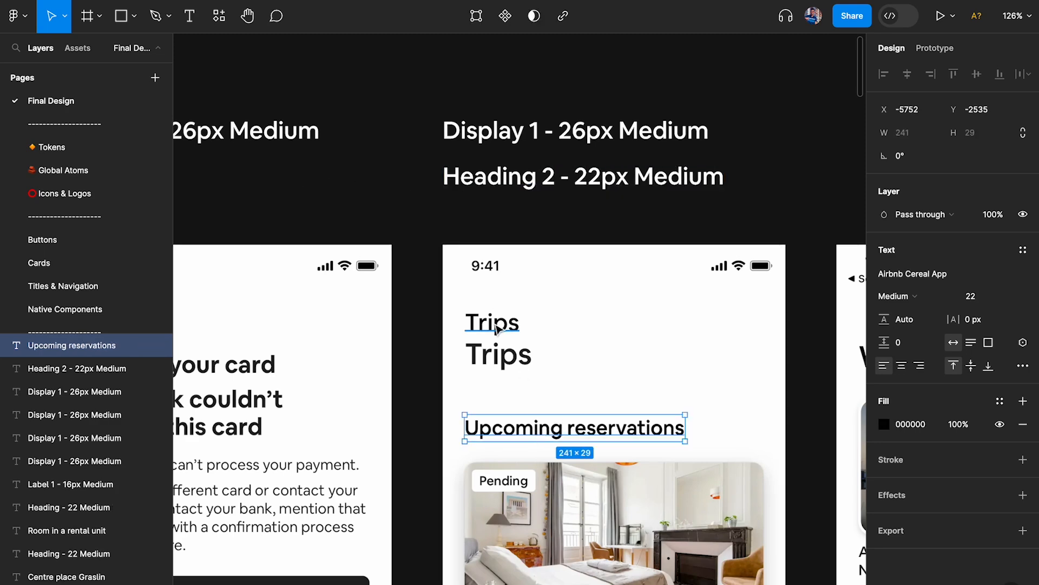
key(Delete)
scroll(503, 335, down, 3)
Step: Raise the two Trips captions, duplicate the heading caption beneath them and replace the copy's word "Heading" with "Label"
click(616, 528)
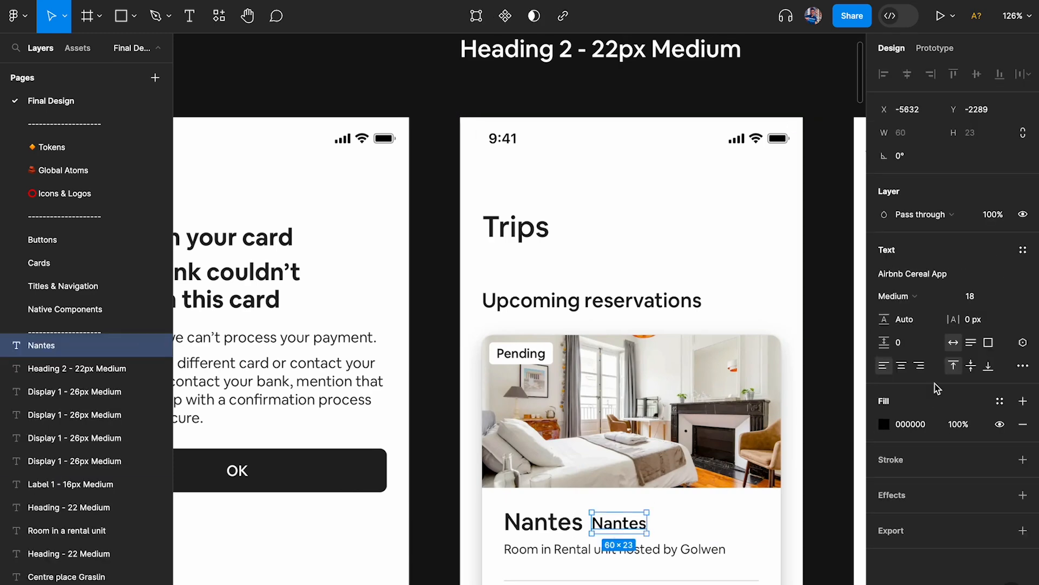
scroll(752, 290, up, 4)
drag(541, 145, 631, 140)
click(657, 206)
drag(657, 183, 644, 232)
double_click(565, 233)
drag(553, 230, 383, 230)
text(Label)
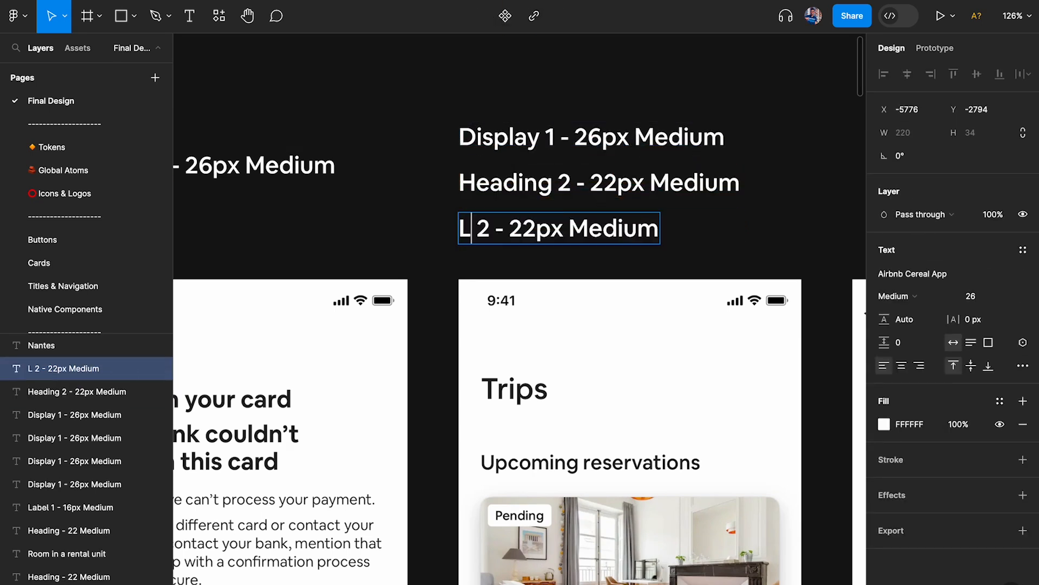
Step: Change the number and size in the new label caption so it reads "Label 1 - 18px Medium"
key(Right)
key(BackSpace)
key(Right)
text(1)
key(BackSpace)
key(BackSpace)
text(1)
key(Right)
key(Right)
key(Right)
key(Right)
key(Right)
key(BackSpace)
key(BackSpace)
text(18)
click(793, 238)
Step: Delete the "Nantes" text copy beside the reservation card's title
scroll(794, 233, down, 5)
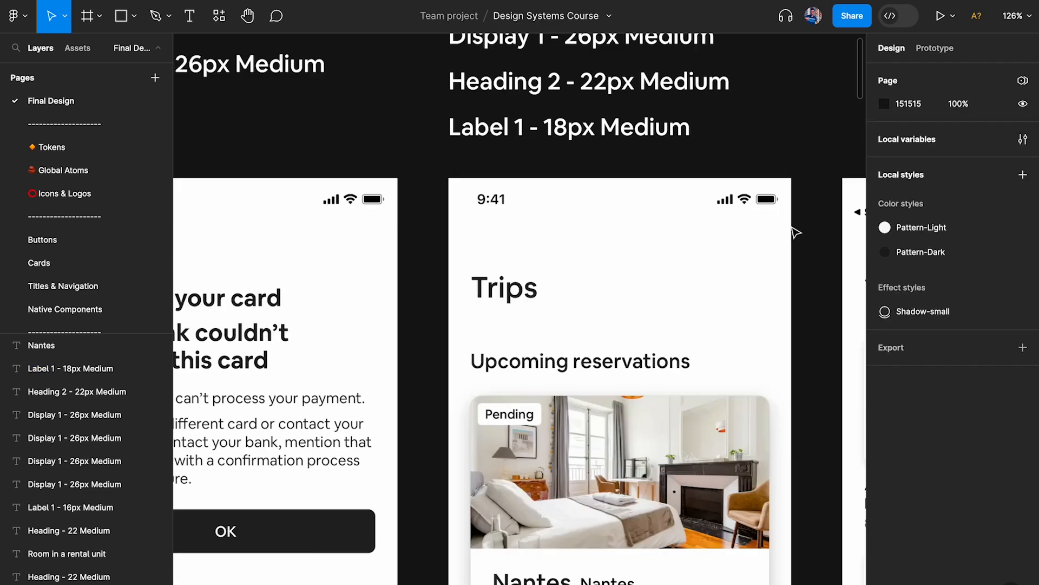
click(607, 512)
key(Delete)
Step: Examine the title, description and date text sizes on the Nantes reservation card against the captions above the Trips screen
scroll(607, 513, down, 3)
scroll(608, 511, down, 2)
scroll(509, 379, up, 1)
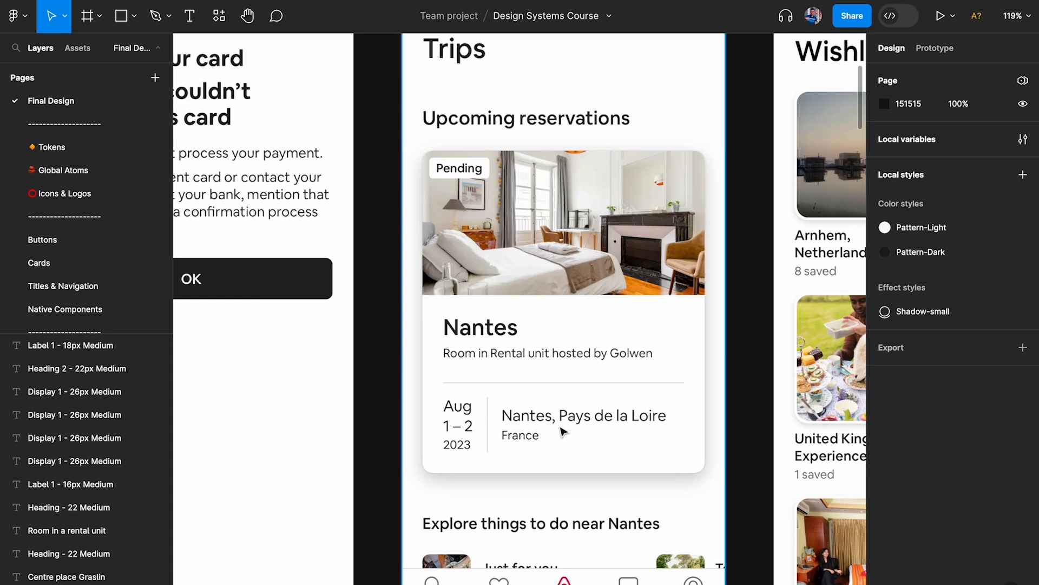
scroll(511, 381, up, 2)
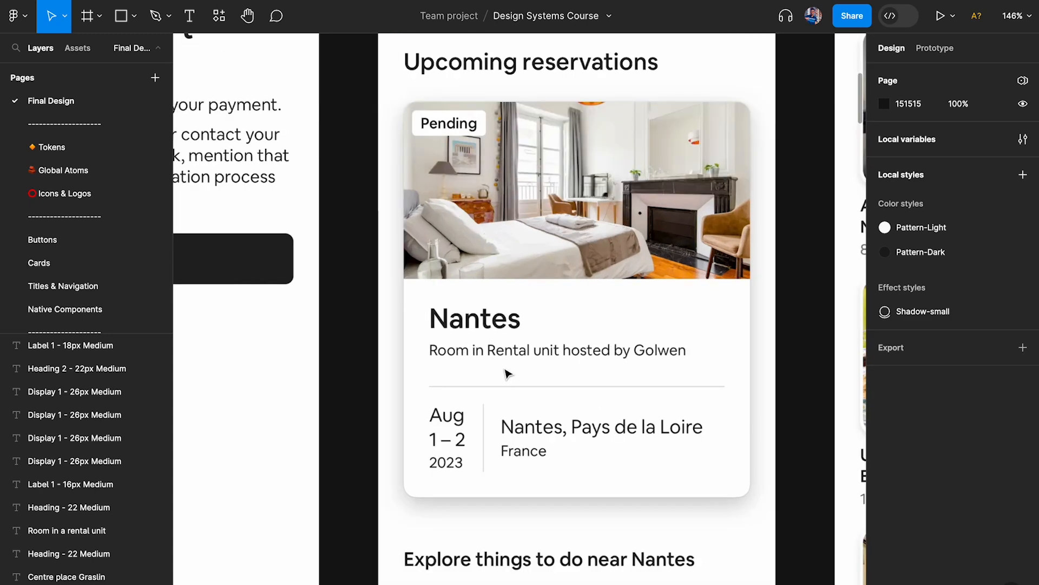
click(543, 438)
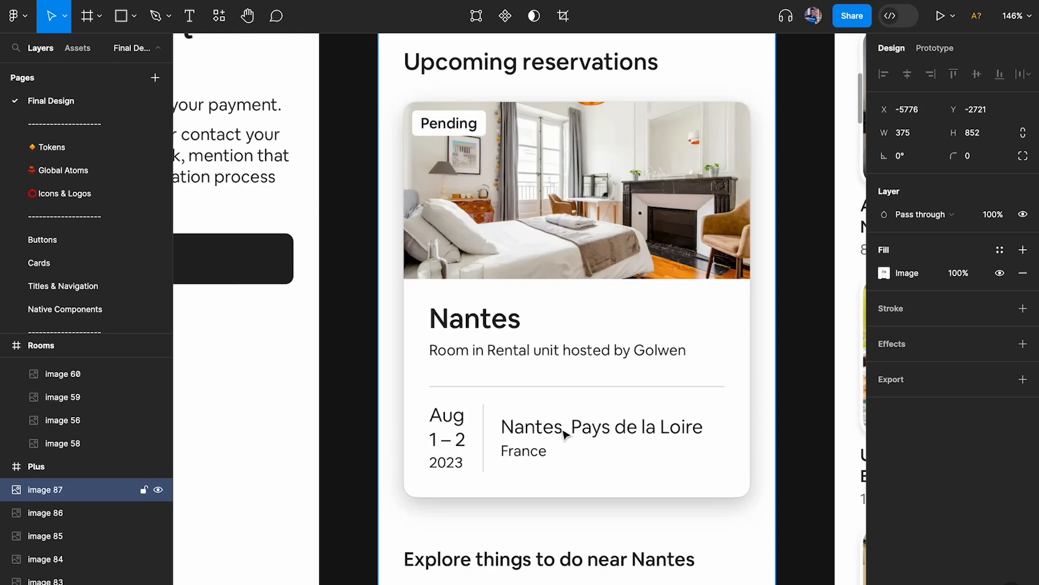
scroll(565, 435, down, 3)
scroll(565, 435, up, 2)
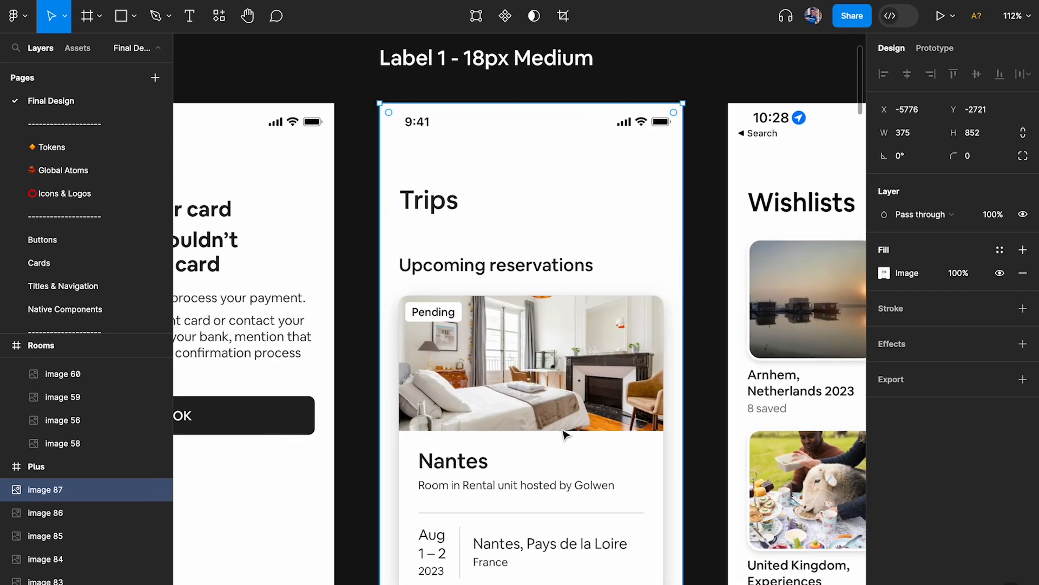
scroll(563, 430, down, 1)
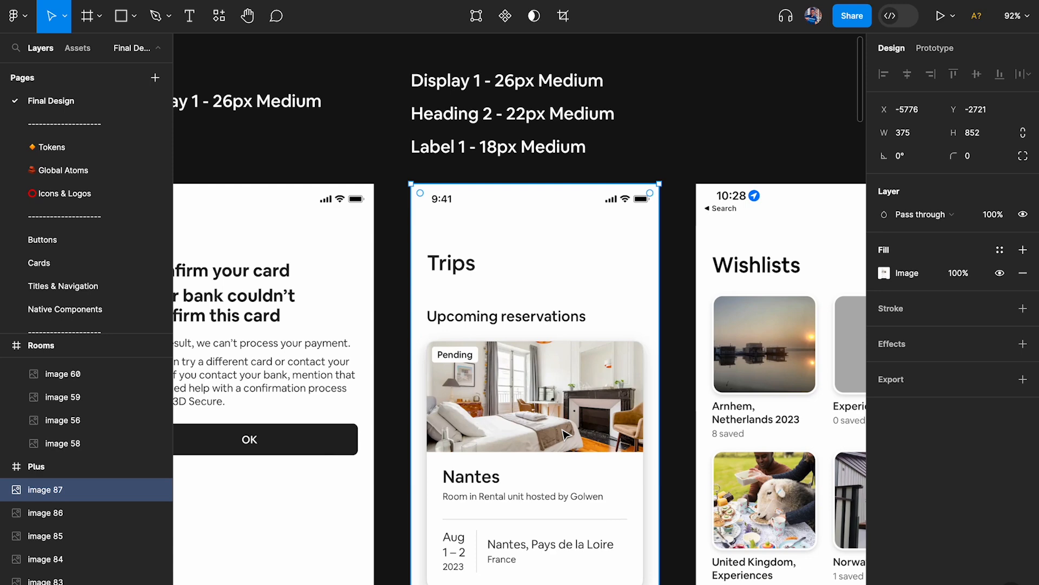
Step: Place an 18px Medium text "Arnhem," beside the first card title on the Wishlists screen and undo the trial fill change
scroll(565, 434, right, 3)
scroll(528, 435, up, 1)
scroll(660, 333, up, 3)
scroll(666, 316, left, 2)
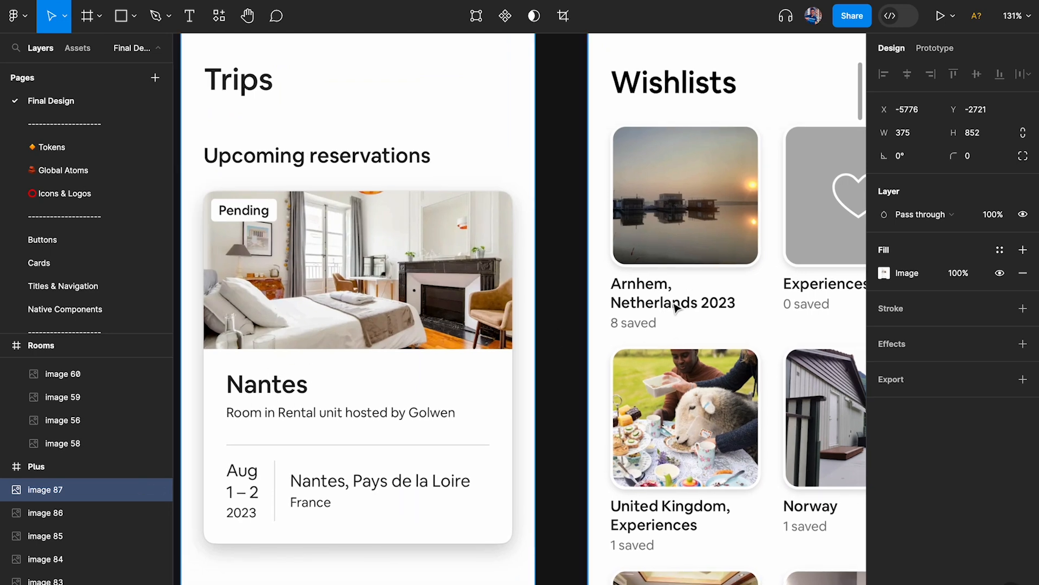
scroll(676, 307, up, 5)
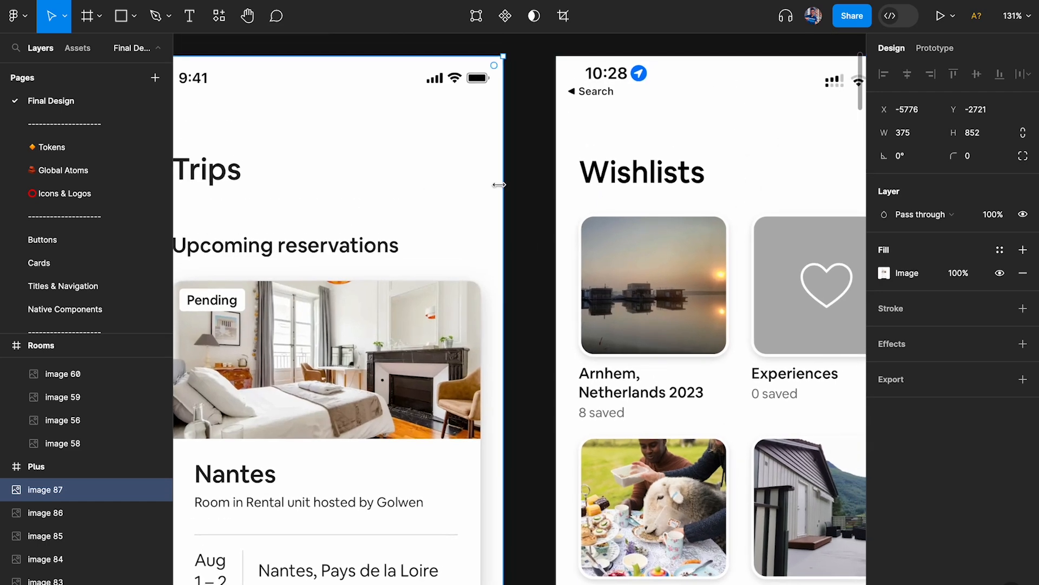
scroll(649, 455, up, 5)
key(t)
click(649, 339)
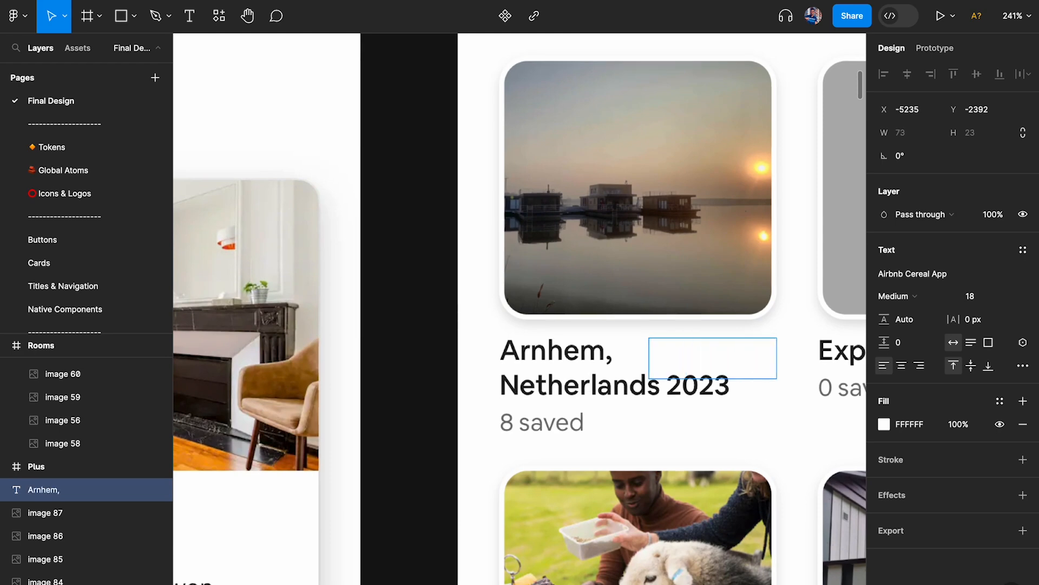
click(881, 426)
click(728, 541)
key(ctrl+z)
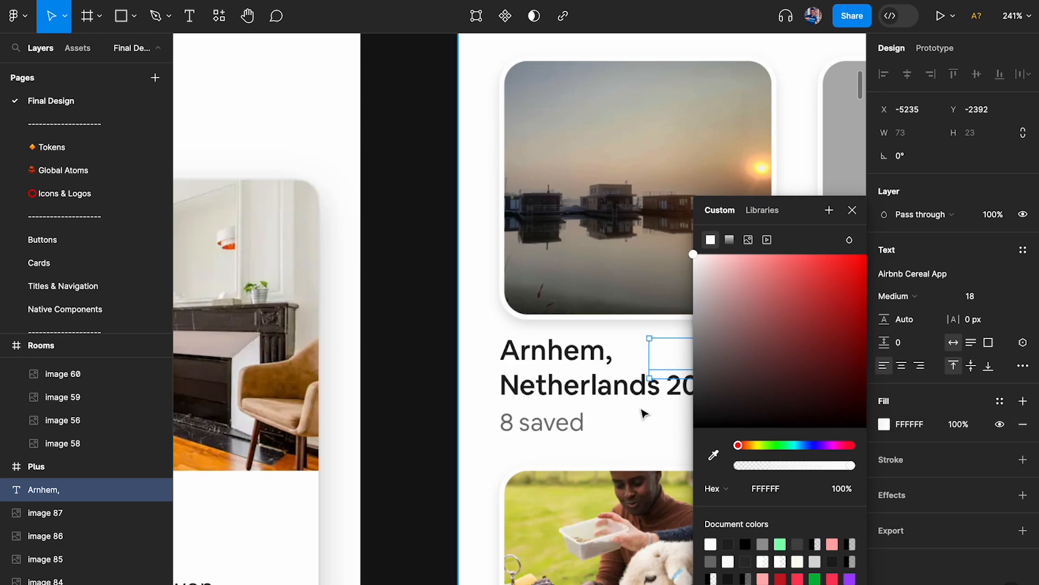
Step: Send the Wishlists screen image to the back and set the fill of the "Arnhem," text to 000000
click(590, 429)
click(693, 356)
key(ctrl+alt+[)
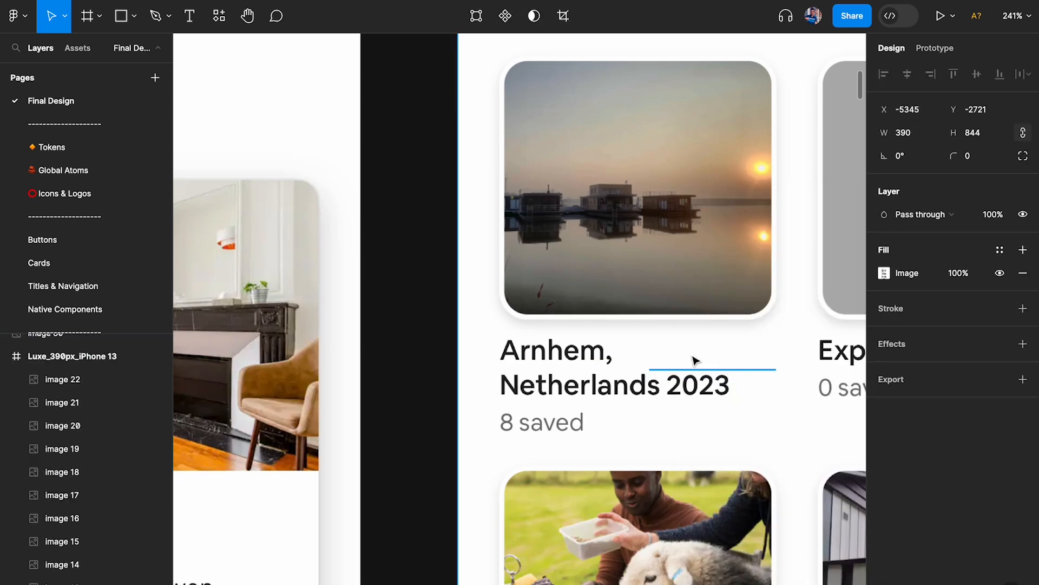
click(699, 360)
click(884, 424)
click(727, 543)
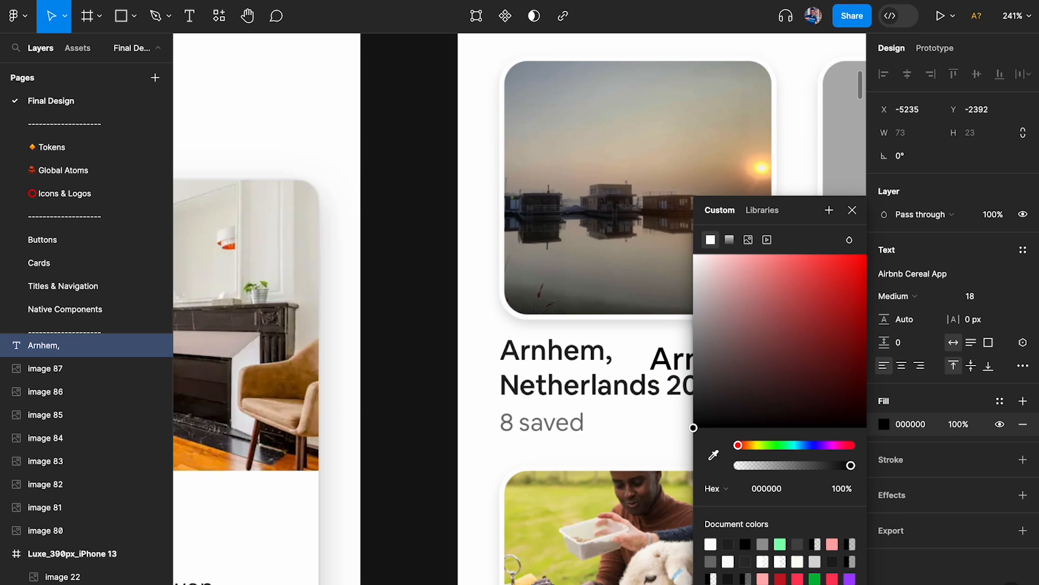
click(543, 467)
Step: Set the "Arnhem," text to size 16 and align it over the card title at X -5321, Y -2396
scroll(541, 471, up, 4)
click(774, 318)
scroll(774, 318, right, 2)
drag(747, 331, 525, 318)
click(980, 296)
text(16)
key(Return)
scroll(437, 325, up, 3)
key(Left)
key(Down)
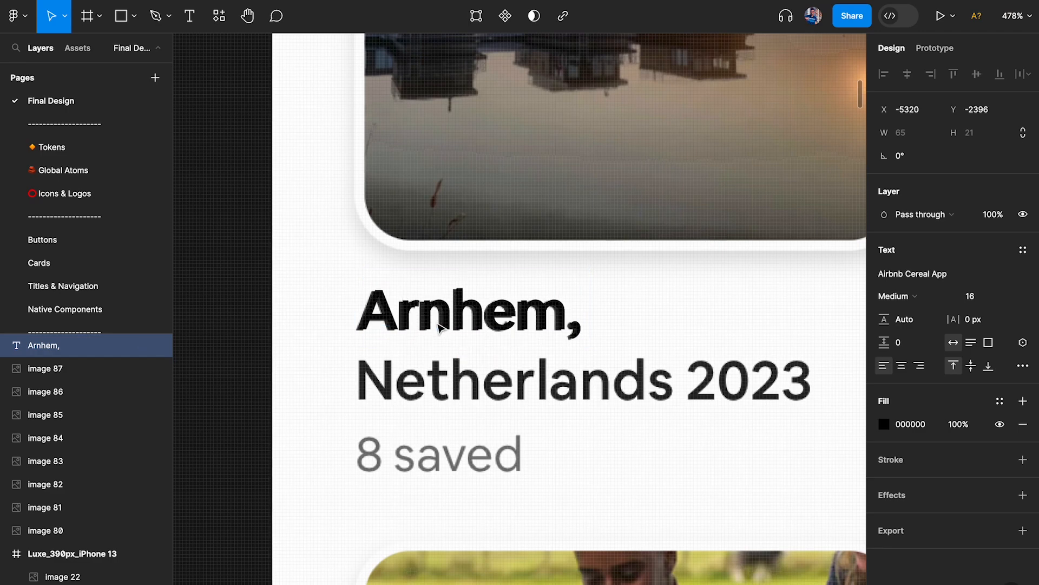
key(Left)
Step: Change the label caption above the Trips screen to "Label 1 - 16px Medium"
scroll(437, 325, down, 4)
scroll(437, 327, left, 10)
scroll(431, 341, down, 2)
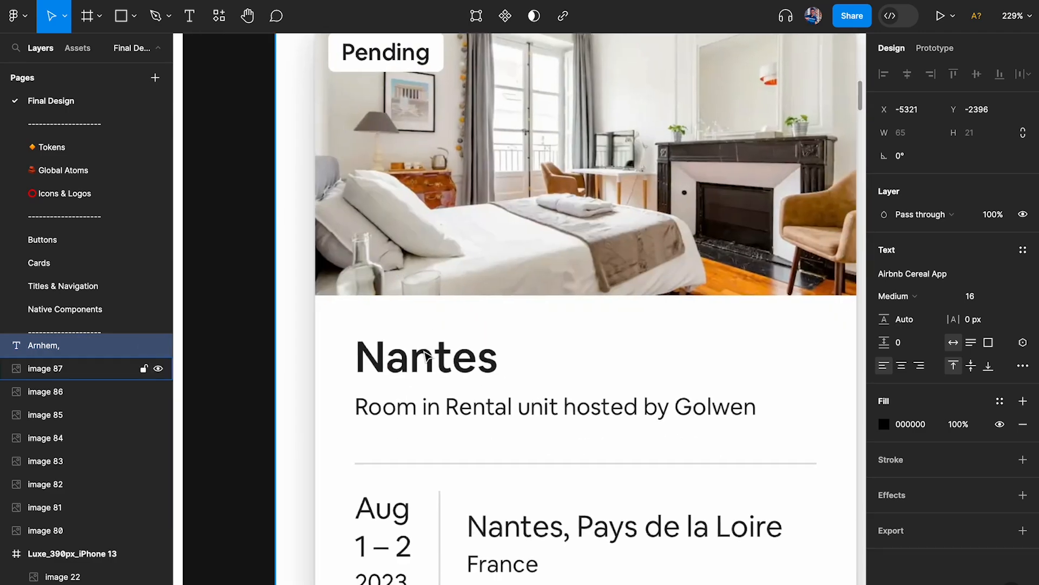
click(425, 352)
scroll(580, 337, down, 3)
scroll(581, 336, up, 5)
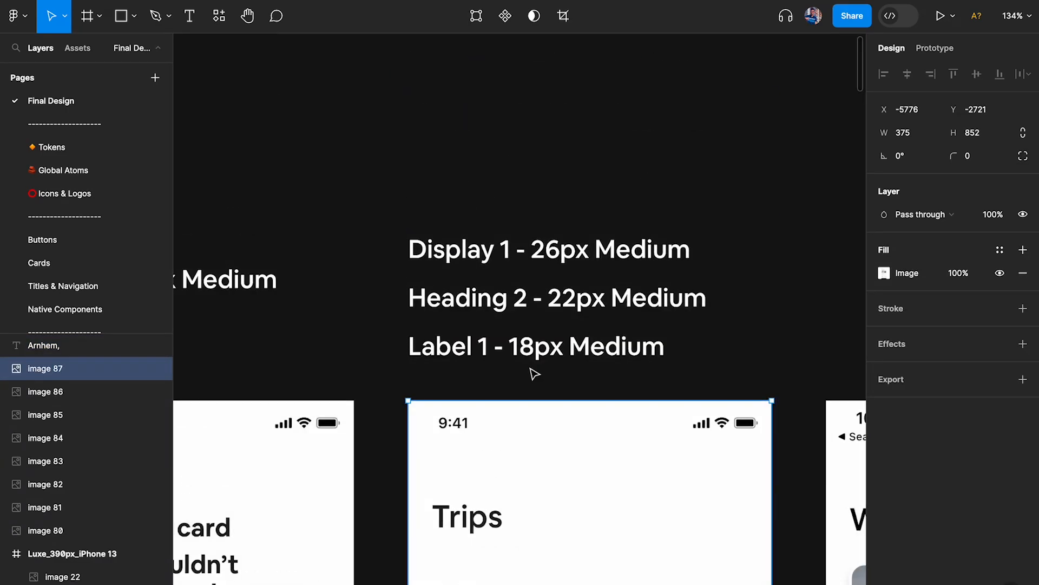
scroll(535, 374, up, 2)
click(535, 346)
double_click(534, 346)
click(534, 347)
key(BackSpace)
text(6)
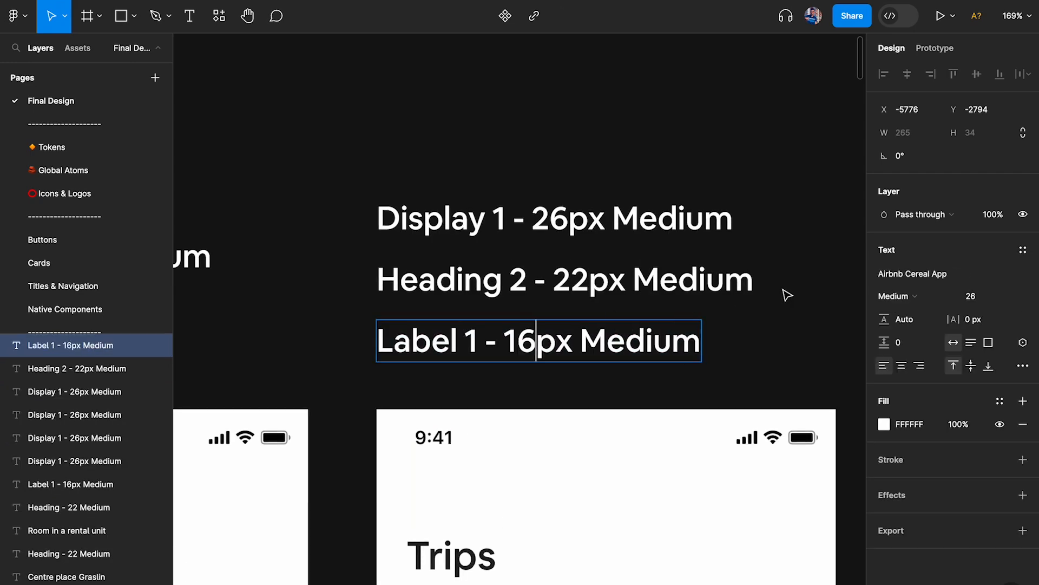
click(801, 186)
Step: Delete the 18px label sample from the typography overview and move the 16px and 12px label samples up into its place
scroll(802, 186, down, 10)
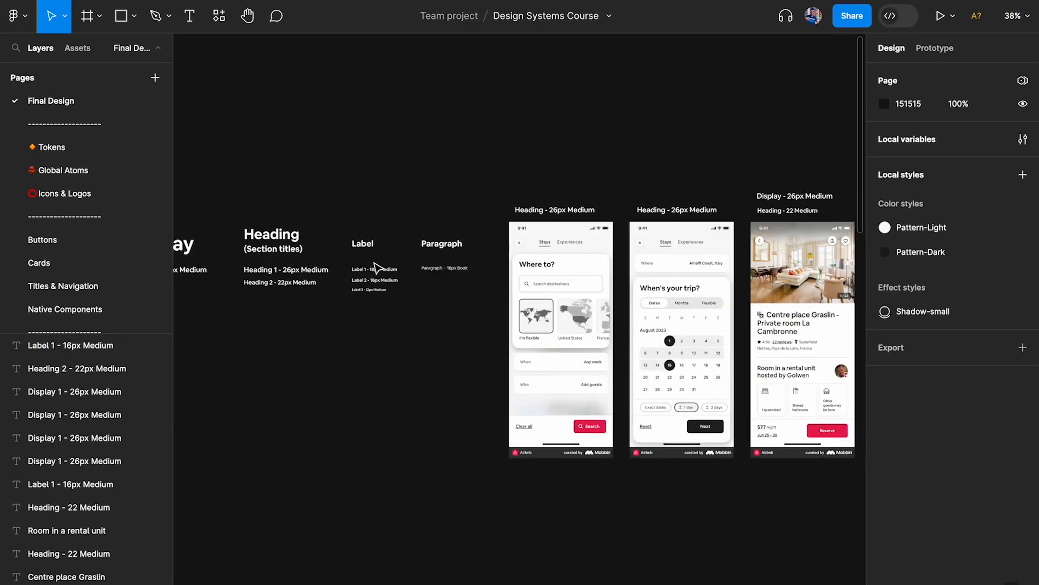
scroll(374, 264, up, 10)
click(383, 309)
key(Delete)
scroll(384, 309, left, 2)
drag(385, 310, 491, 471)
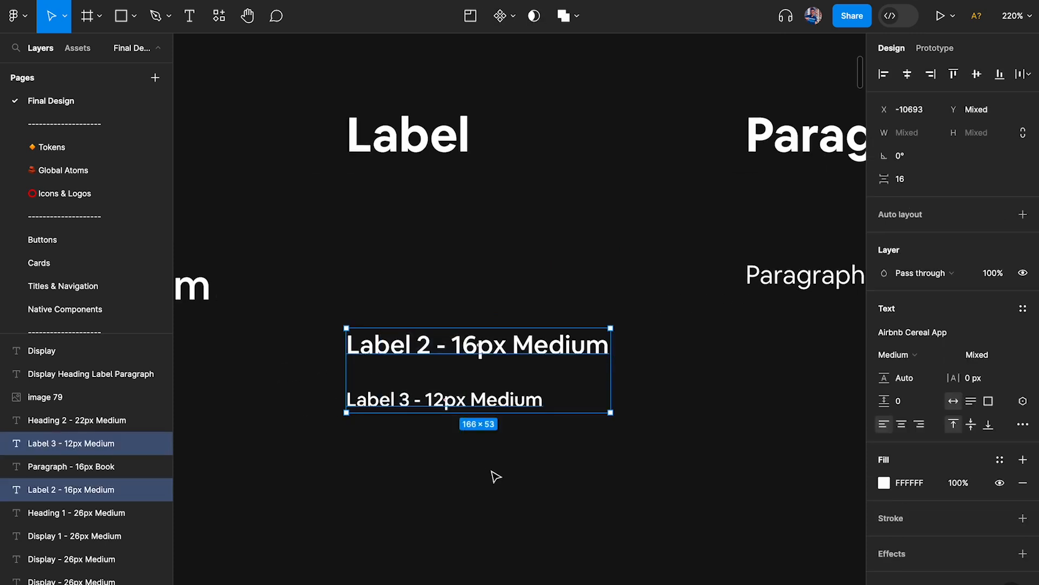
drag(539, 359, 539, 290)
Step: Renumber the 16px label sample as Label 1 and the 12px label sample as Label 2
double_click(539, 289)
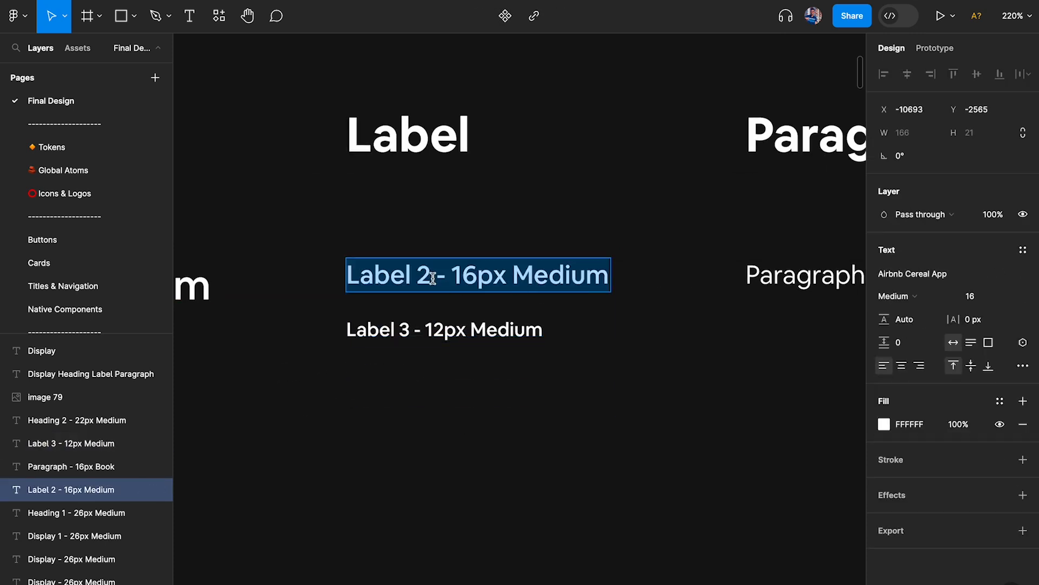
text(1)
click(552, 448)
click(400, 330)
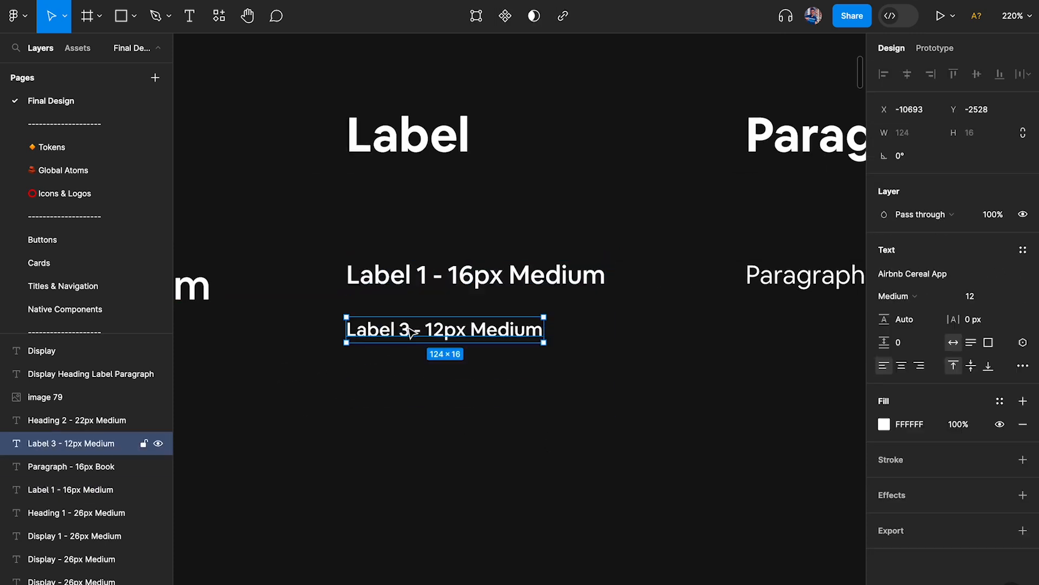
click(485, 401)
Step: Copy the "Display 1 - 26px Medium" caption from the Trips screen to above the Wishlists screen, aligned at X -5345, Y -2894
scroll(485, 401, down, 10)
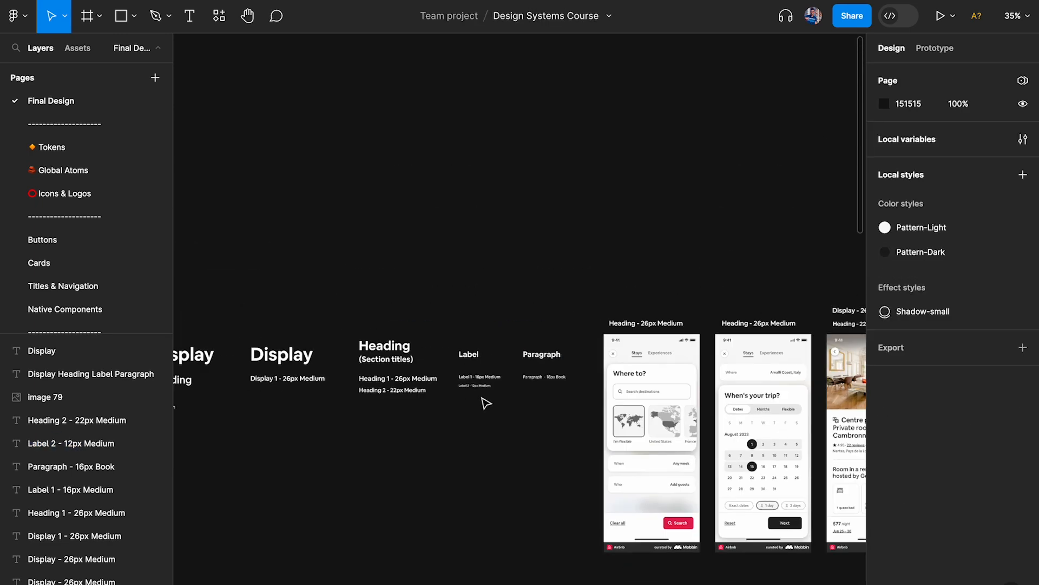
scroll(486, 403, left, 5)
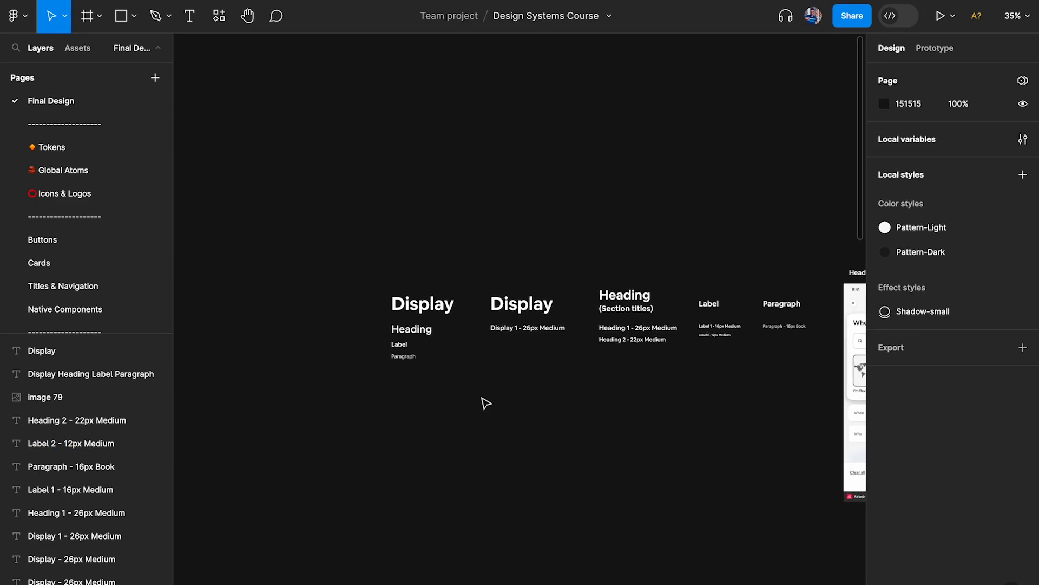
scroll(620, 359, right, 8)
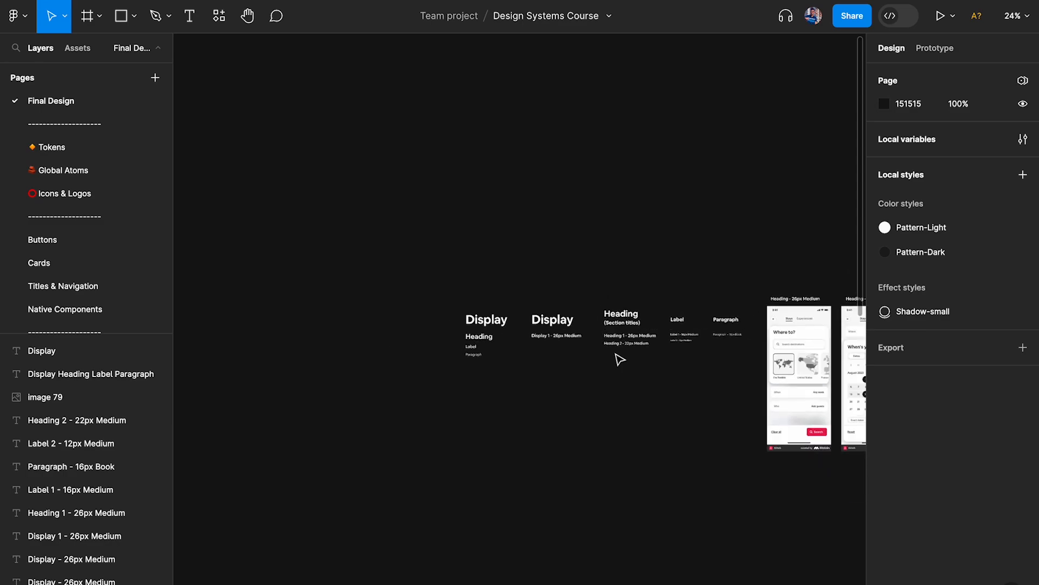
scroll(617, 358, up, 5)
scroll(586, 230, right, 10)
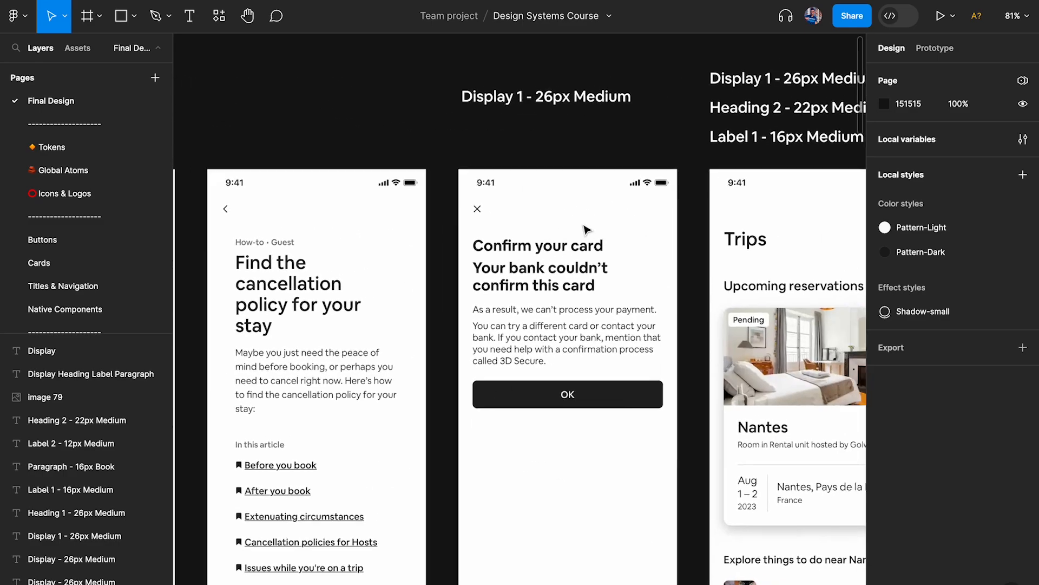
scroll(512, 142, up, 2)
scroll(626, 172, down, 4)
scroll(624, 171, right, 4)
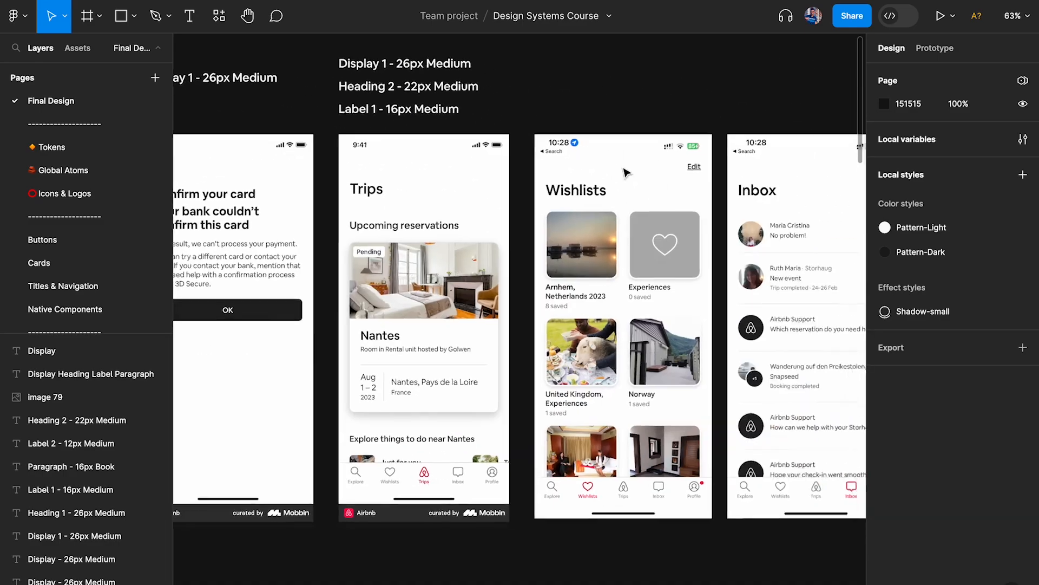
scroll(616, 225, up, 3)
scroll(610, 225, up, 4)
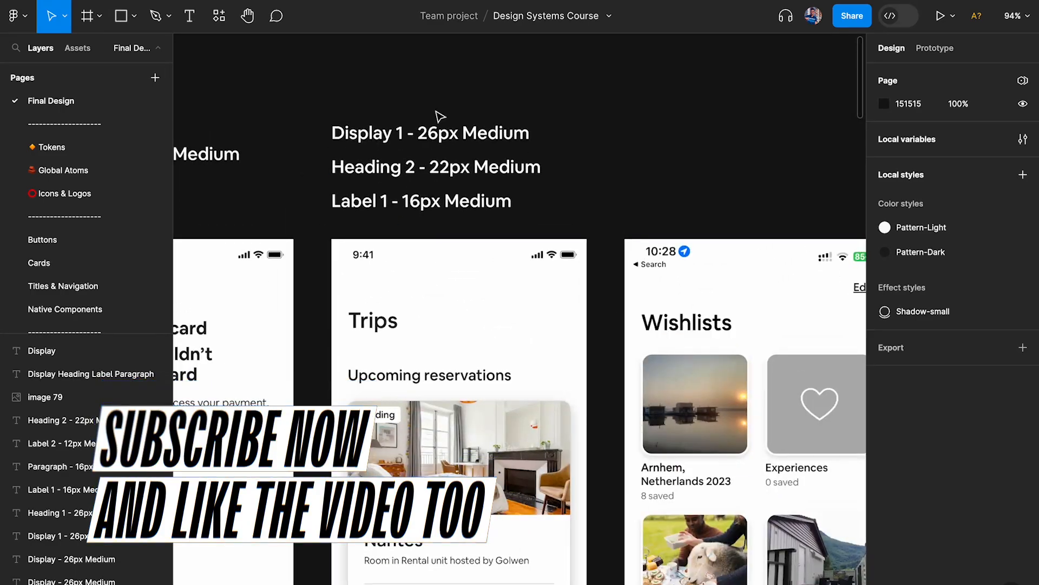
click(428, 136)
drag(428, 136, 715, 144)
scroll(714, 144, down, 3)
scroll(714, 144, right, 3)
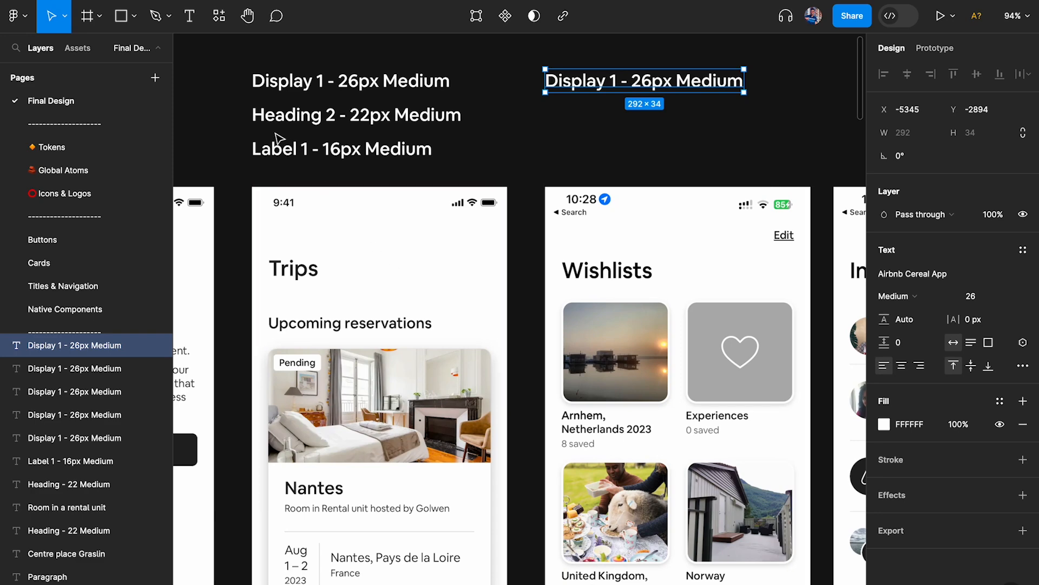
Step: Copy the "Label 1 - 16px Medium" caption from the Trips screen to above the Wishlists screen, aligned at X -5345, Y -2794
drag(269, 158, 563, 161)
scroll(685, 156, right, 5)
scroll(684, 156, down, 3)
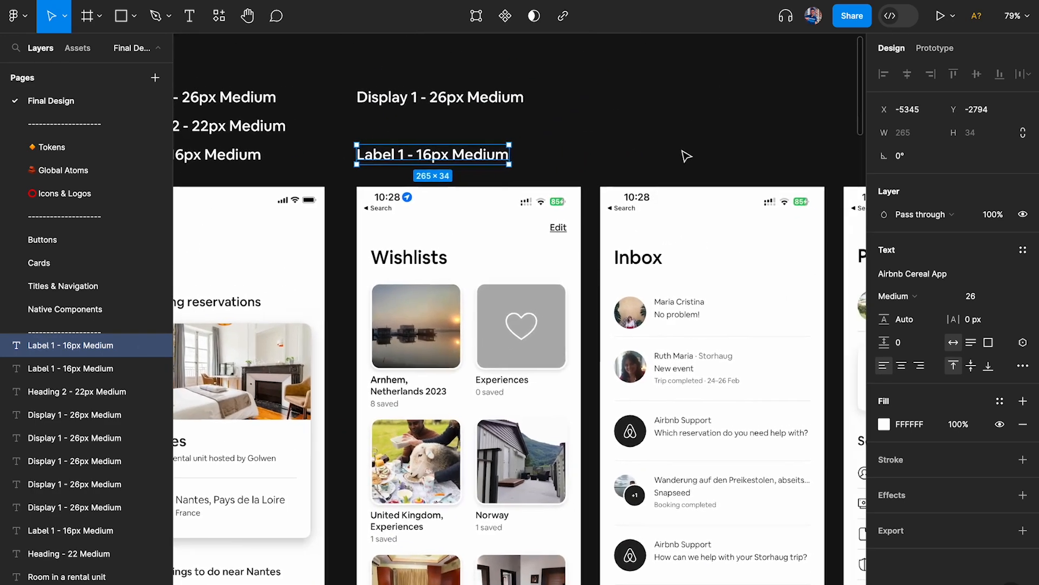
Step: Copy the Display 1, Heading 2 and Label 1 captions from the Trips screen to above the Profile screen, aligned at X -4497
scroll(623, 213, right, 1)
scroll(624, 214, up, 1)
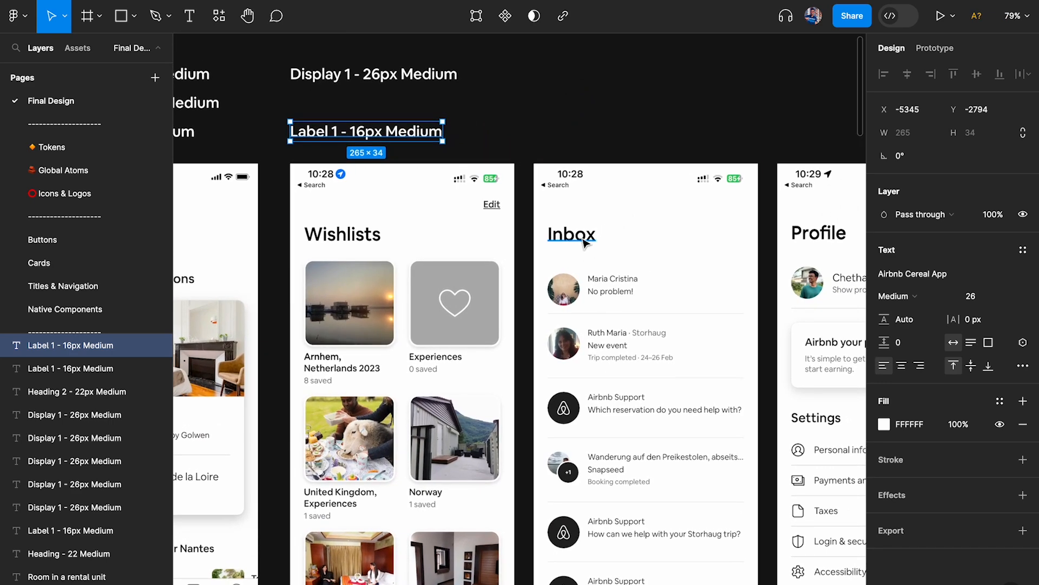
scroll(585, 243, right, 5)
scroll(585, 243, down, 1)
scroll(584, 419, up, 2)
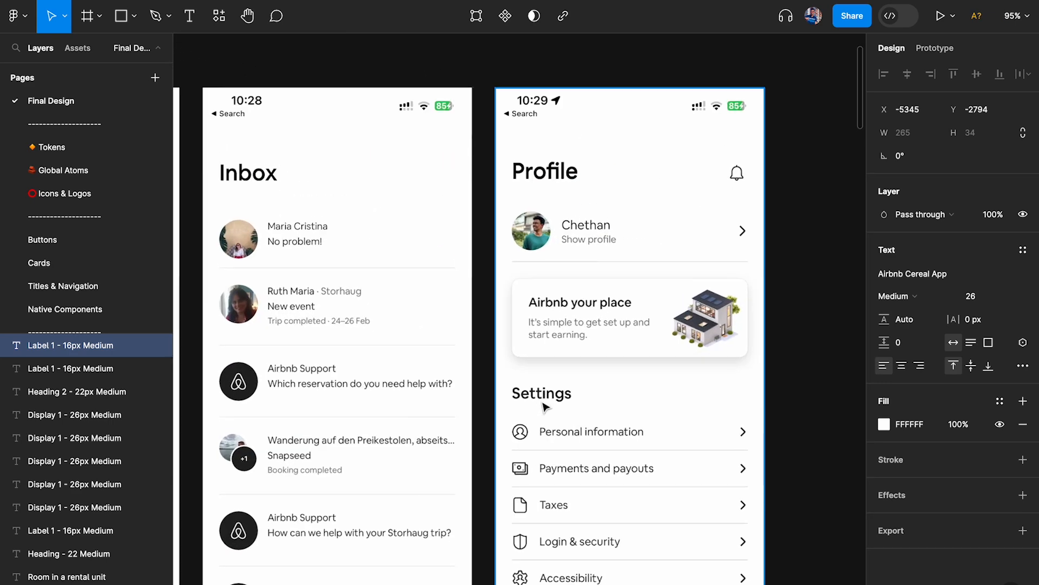
scroll(531, 343, down, 3)
scroll(343, 168, left, 4)
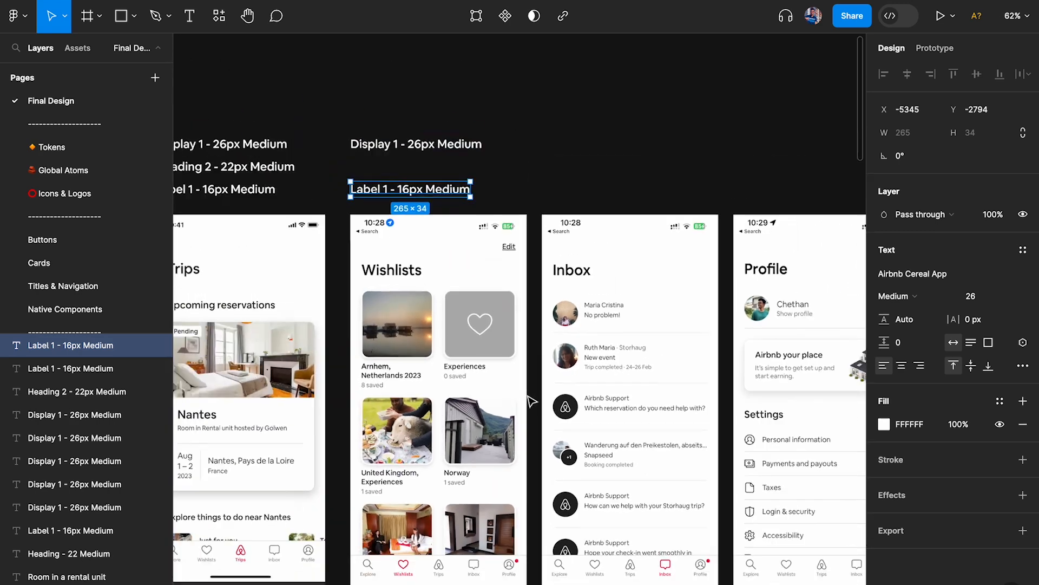
scroll(345, 167, left, 2)
drag(248, 108, 308, 187)
drag(219, 159, 790, 160)
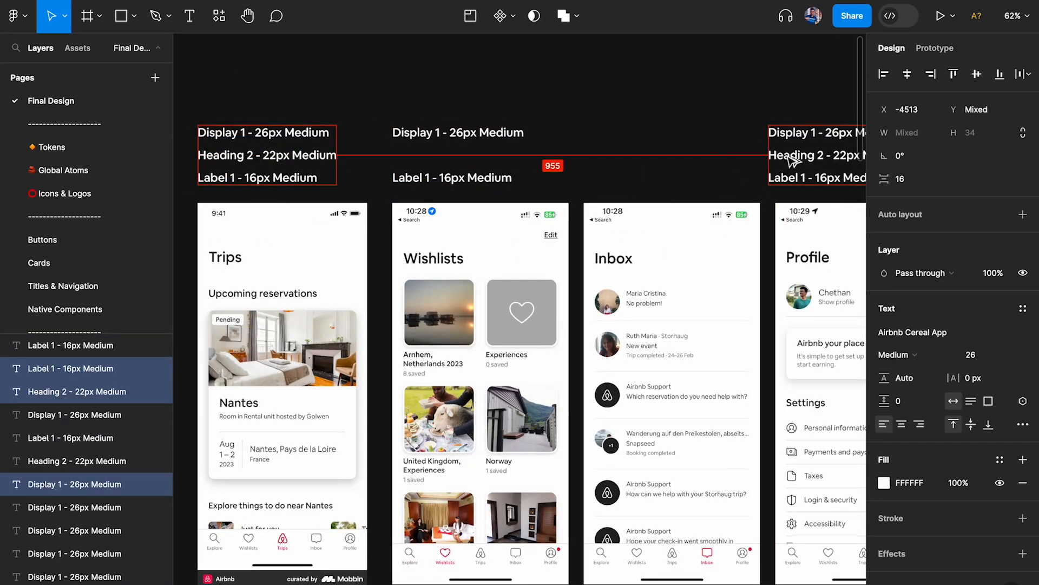
scroll(790, 161, right, 3)
scroll(788, 160, right, 1)
drag(551, 163, 558, 164)
scroll(558, 164, up, 4)
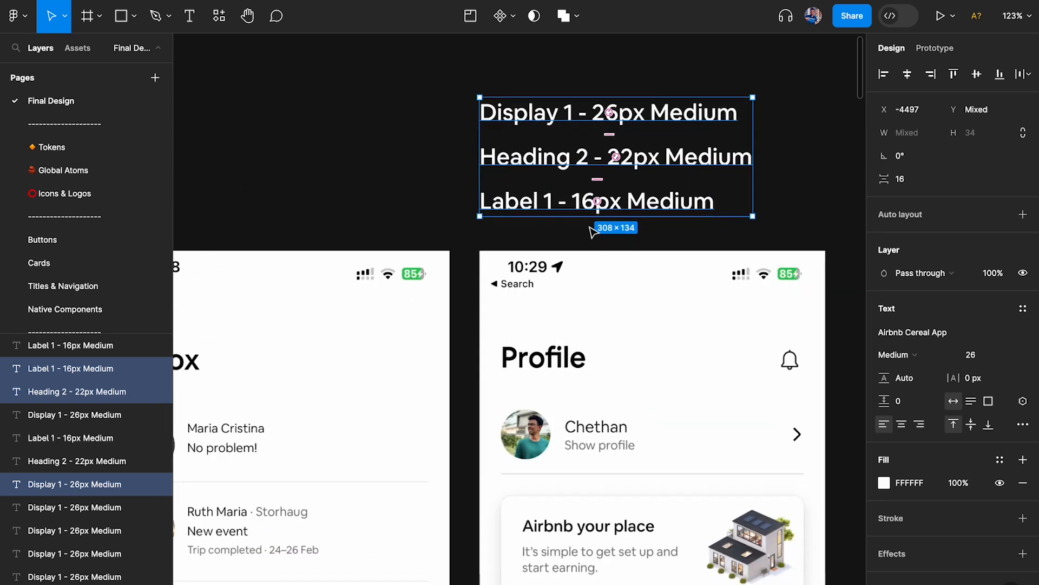
Step: Change the label caption above the Profile screen to "Paragraph 1 - 14px Medium"
scroll(557, 360, down, 2)
scroll(558, 360, up, 4)
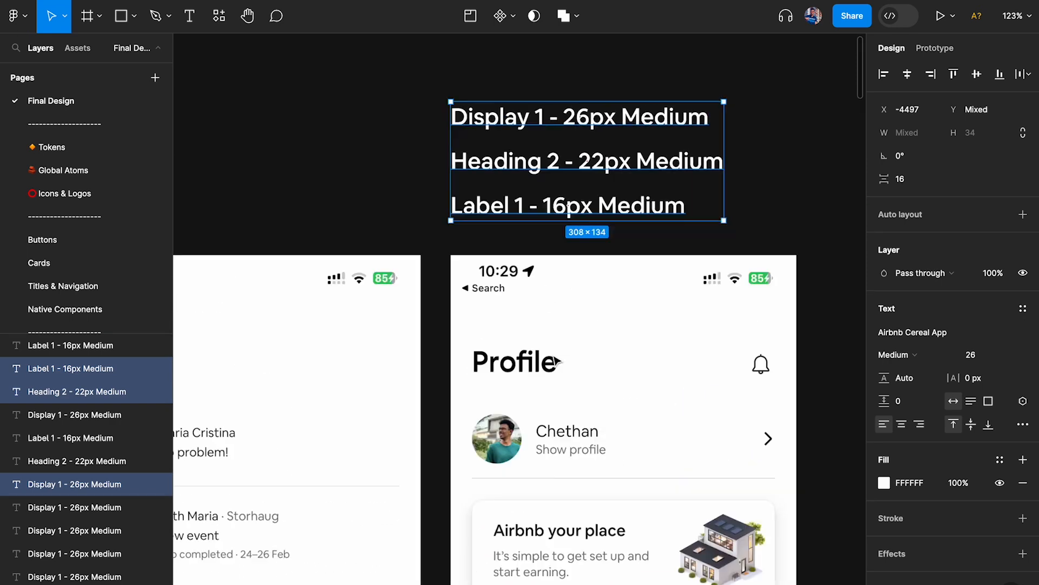
click(596, 263)
scroll(559, 271, down, 5)
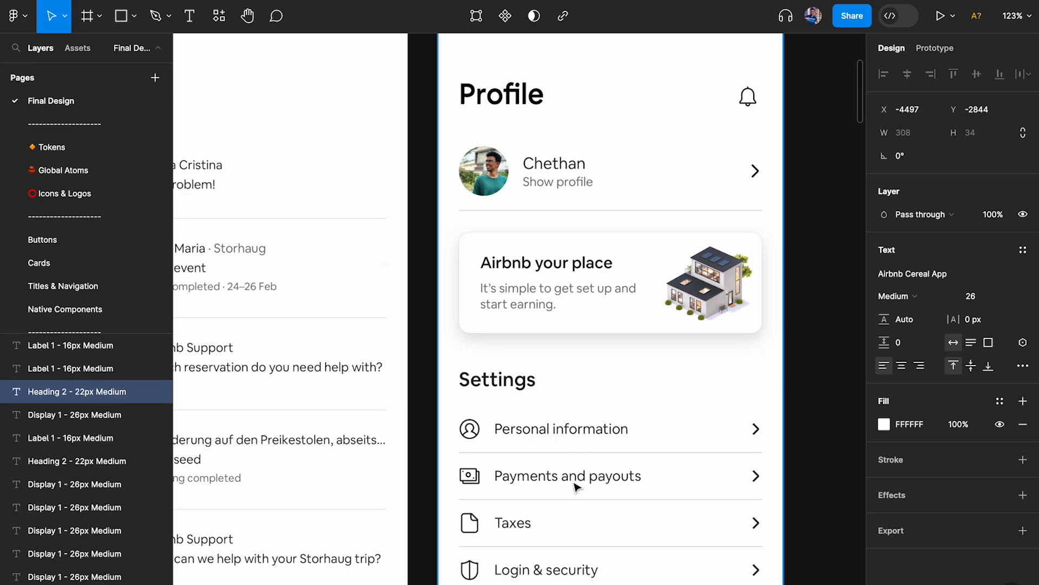
scroll(541, 379, down, 4)
scroll(524, 270, up, 9)
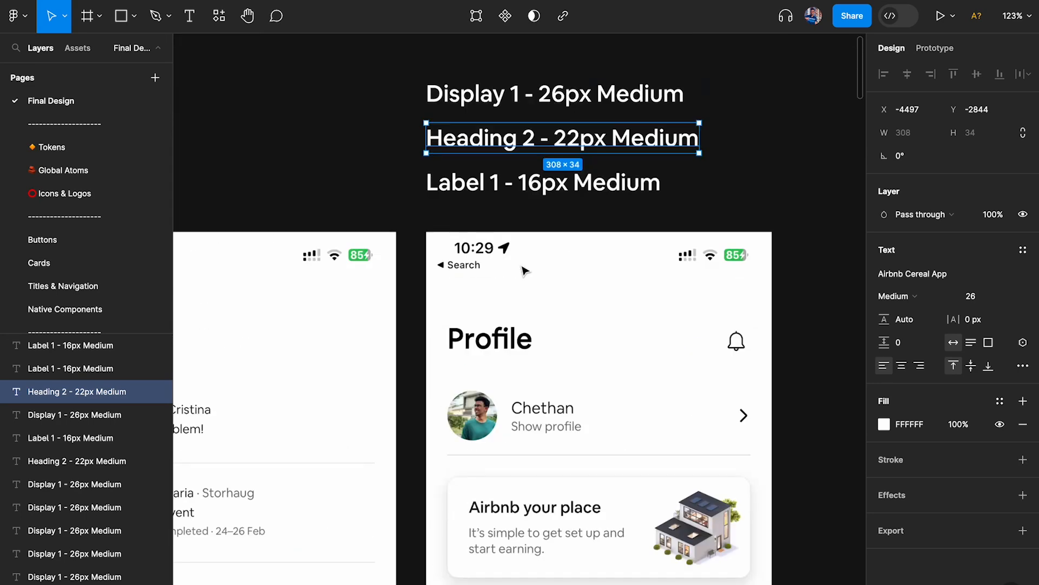
double_click(513, 181)
drag(486, 182, 283, 187)
text(para)
key(BackSpace)
key(BackSpace)
key(BackSpace)
key(BackSpace)
text(Paragrah)
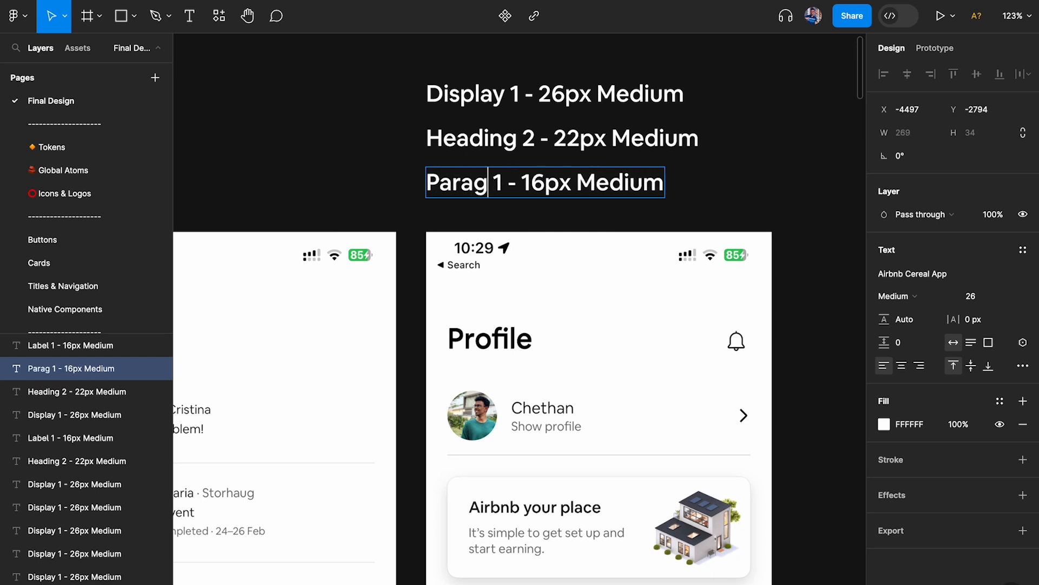
key(BackSpace)
text(4)
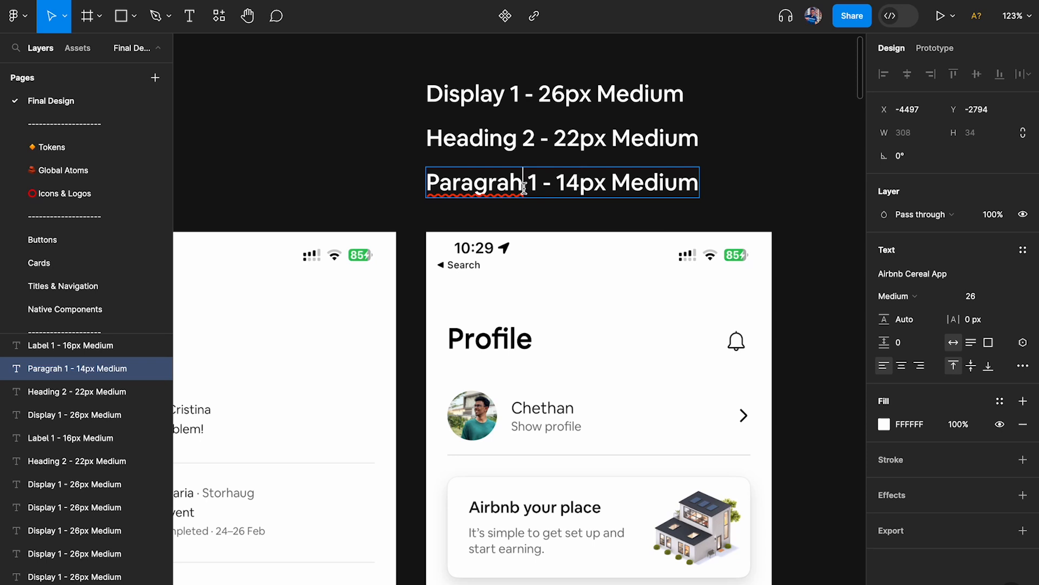
key(BackSpace)
text(ph)
key(Escape)
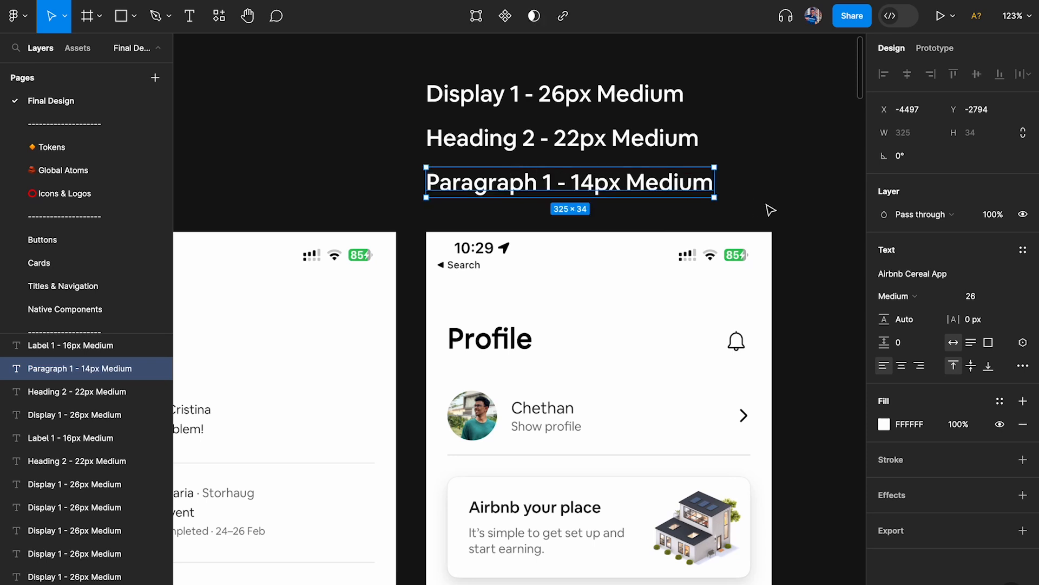
Step: Correct the paragraph caption above the Profile screen to read "Paragraph 1 - 16px Book"
click(771, 210)
click(680, 190)
double_click(679, 190)
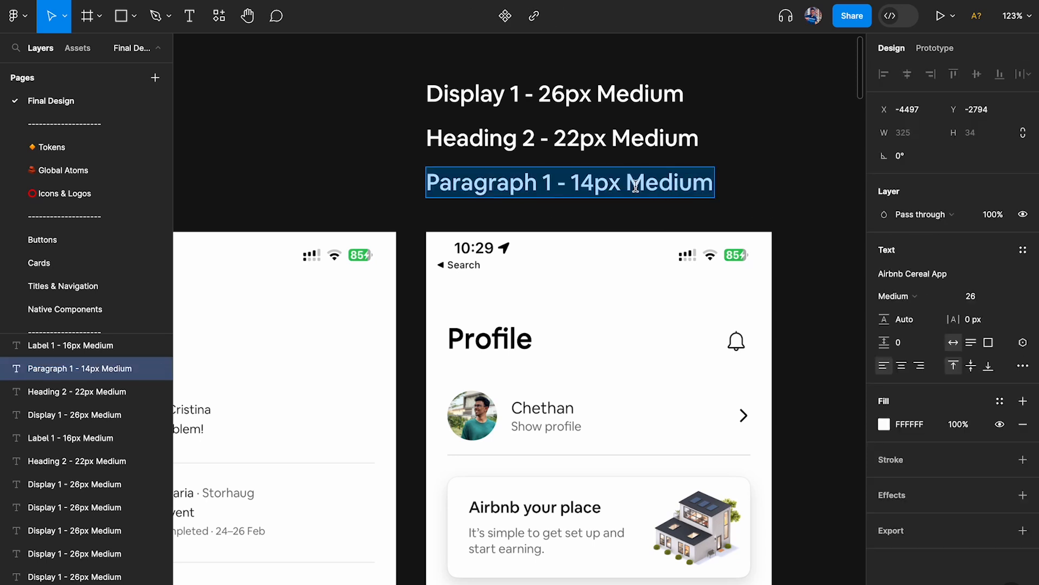
drag(628, 187, 876, 189)
drag(546, 182, 676, 183)
text(6)
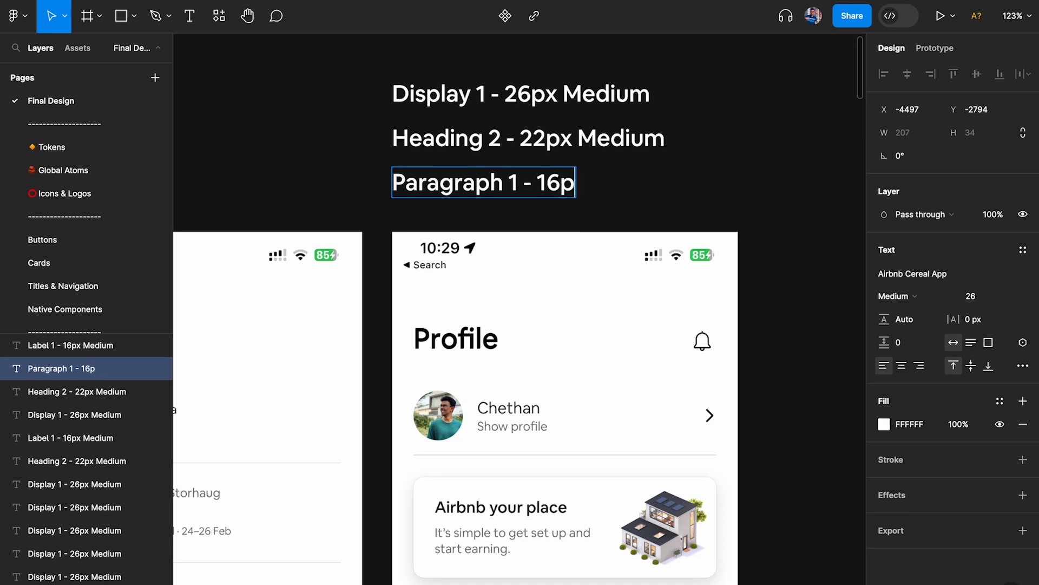
click(712, 202)
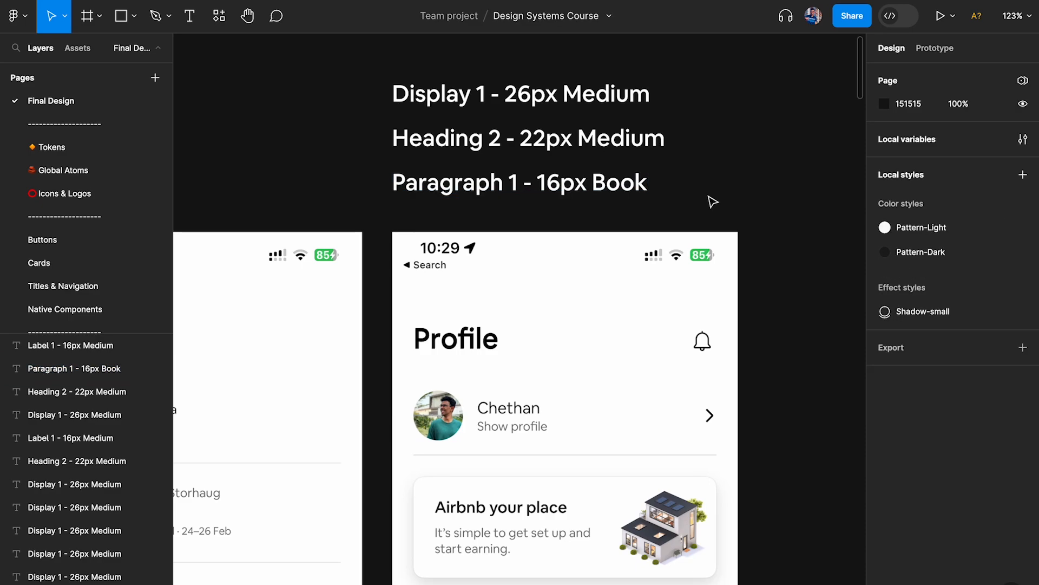
Step: Check the font size and weight of the paragraph sample in the typography overview
scroll(709, 200, down, 2)
scroll(574, 108, down, 3)
scroll(573, 106, down, 2)
scroll(573, 105, left, 15)
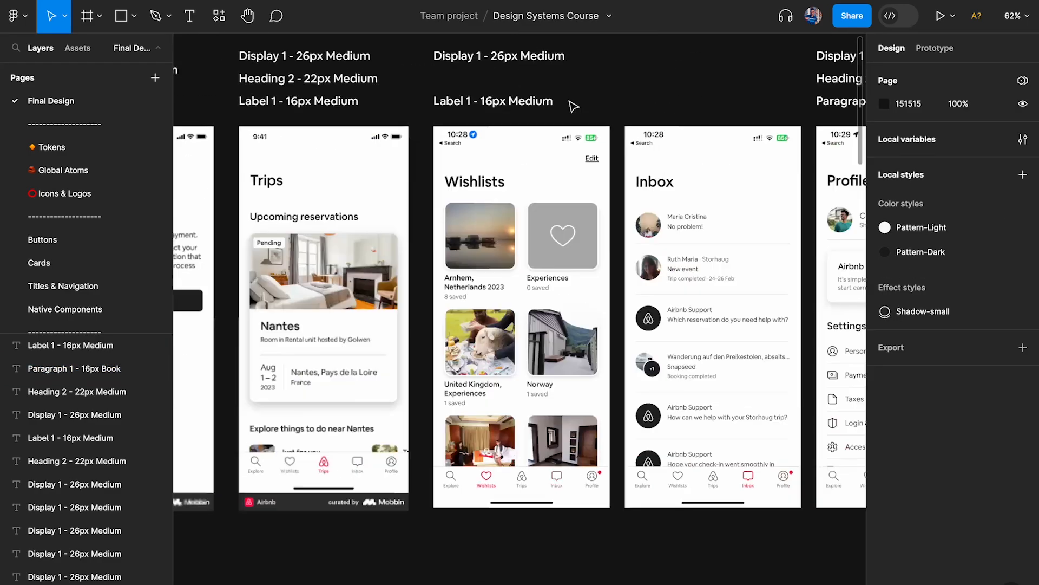
scroll(548, 170, up, 4)
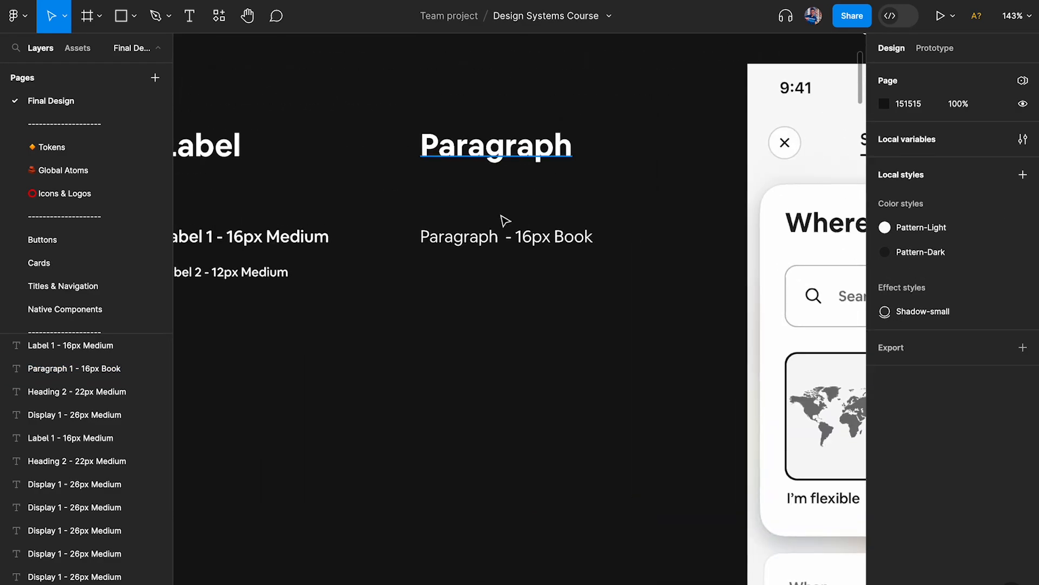
click(464, 242)
scroll(530, 245, down, 4)
scroll(530, 245, right, 10)
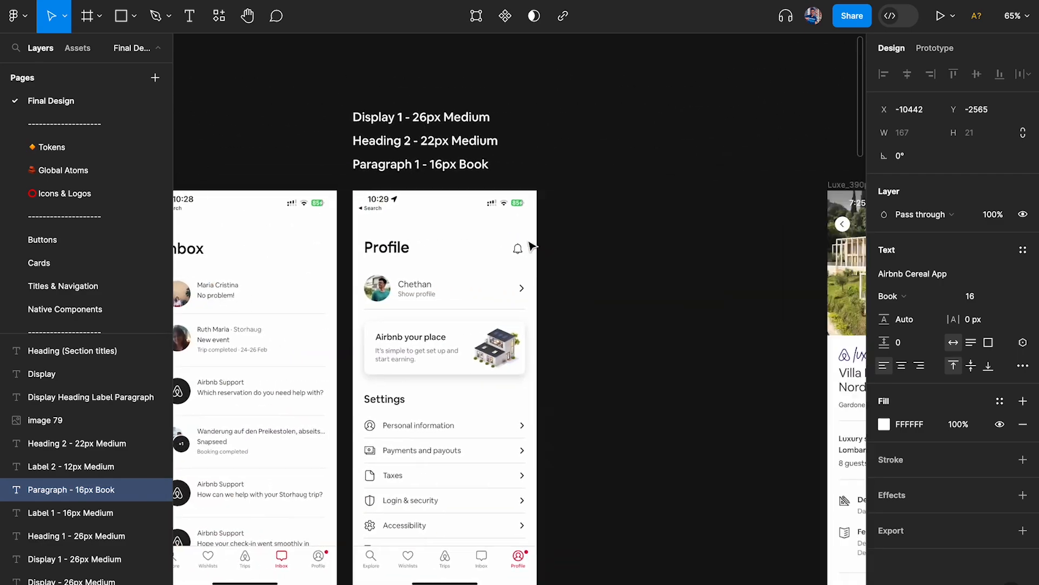
Step: Set the font size of the Heading 2 caption above the Profile screen to 22
scroll(427, 176, up, 4)
click(411, 156)
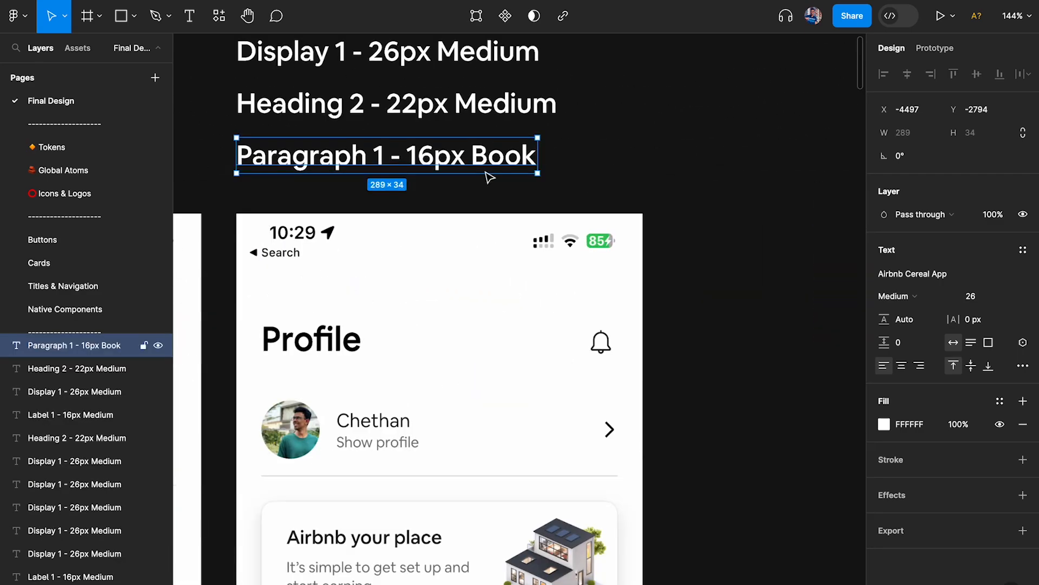
scroll(411, 156, left, 3)
click(497, 82)
click(498, 134)
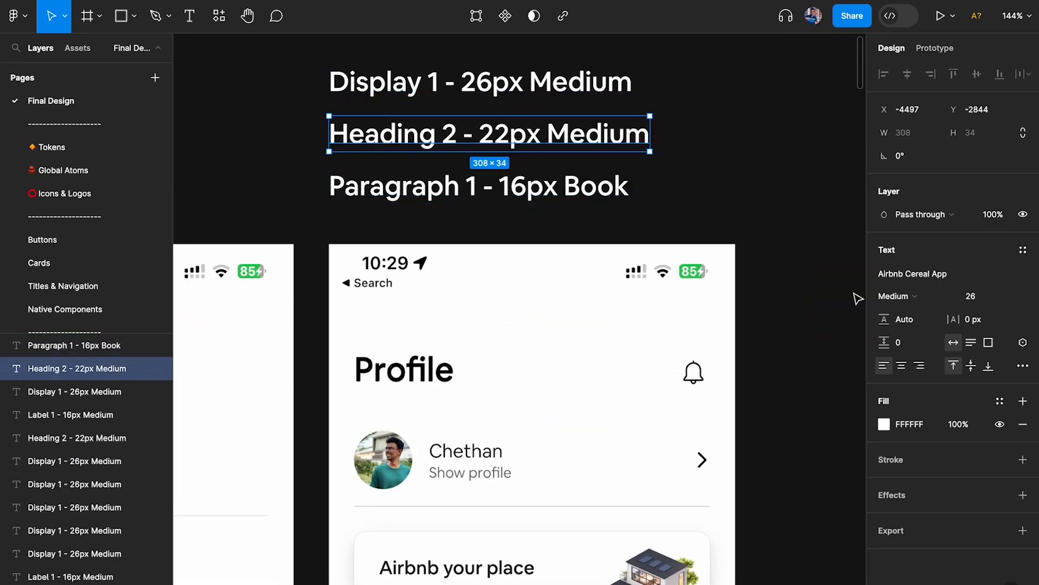
Step: Set the Profile screen's Paragraph 1 caption to size 16 in Book weight, and move its three captions slightly down together
click(598, 198)
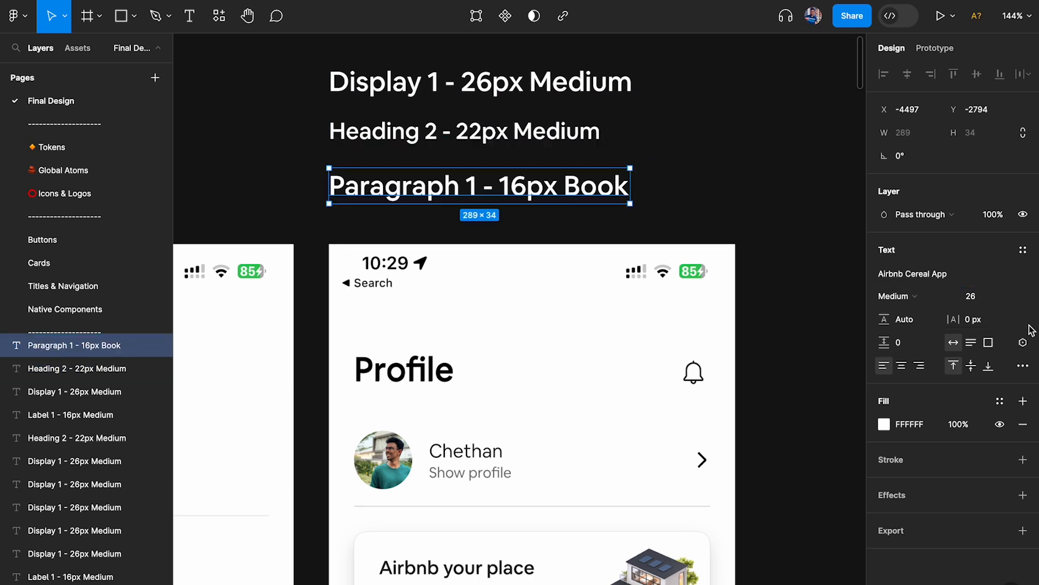
text(16)
key(Return)
click(898, 296)
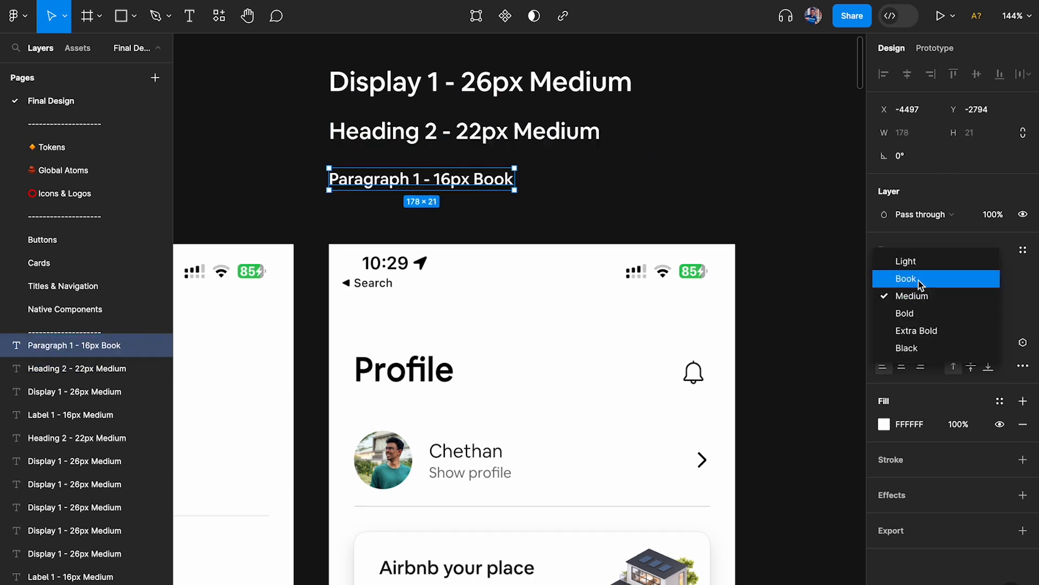
click(903, 276)
drag(298, 68, 391, 178)
drag(395, 136, 396, 147)
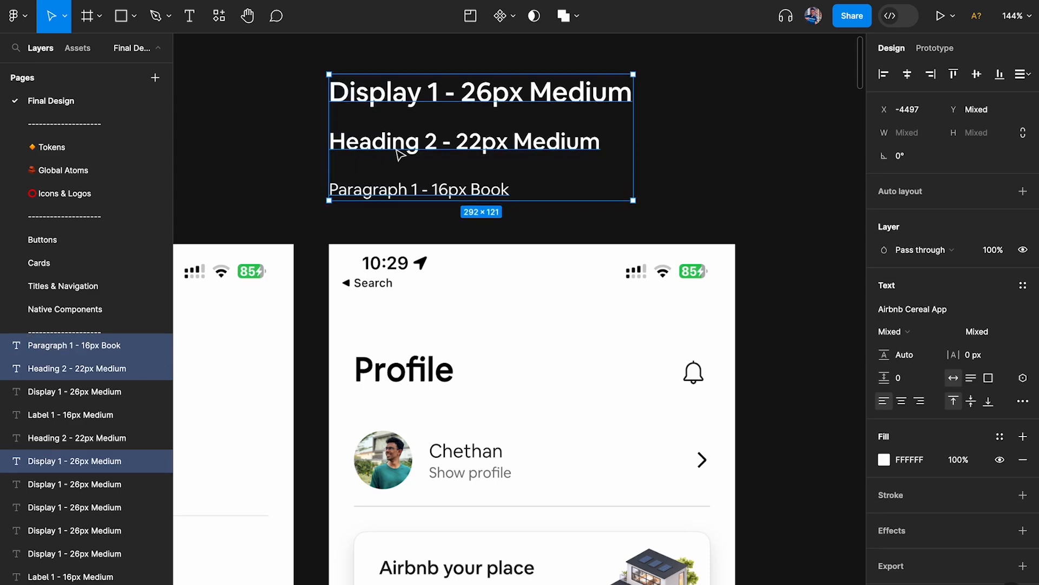
Step: Set the font size of the Label 1 caption above the Wishlists screen to 16
scroll(396, 149, down, 1)
scroll(396, 150, left, 12)
click(385, 187)
key(ctrl+d)
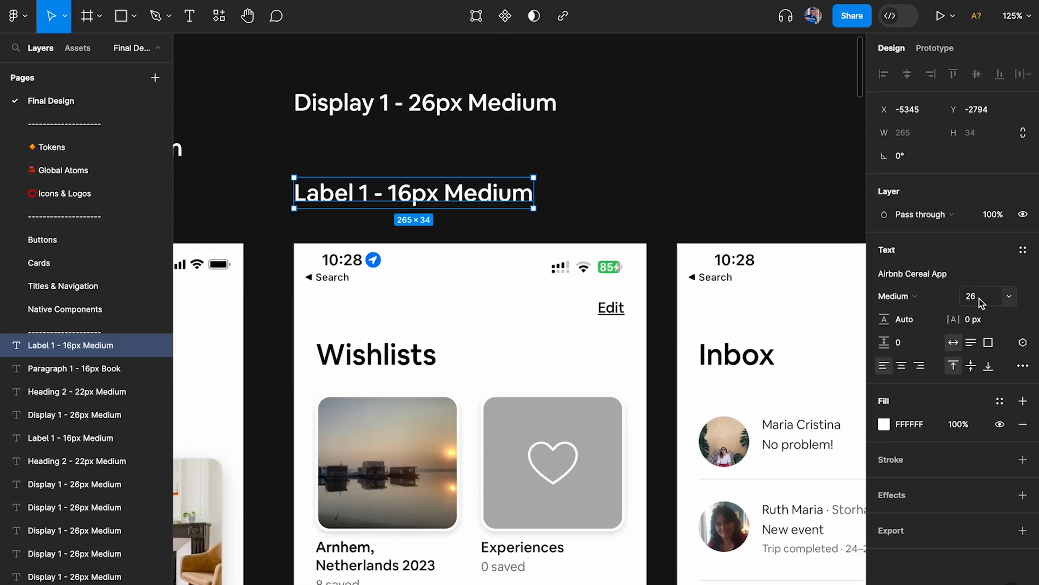
text(16)
key(Return)
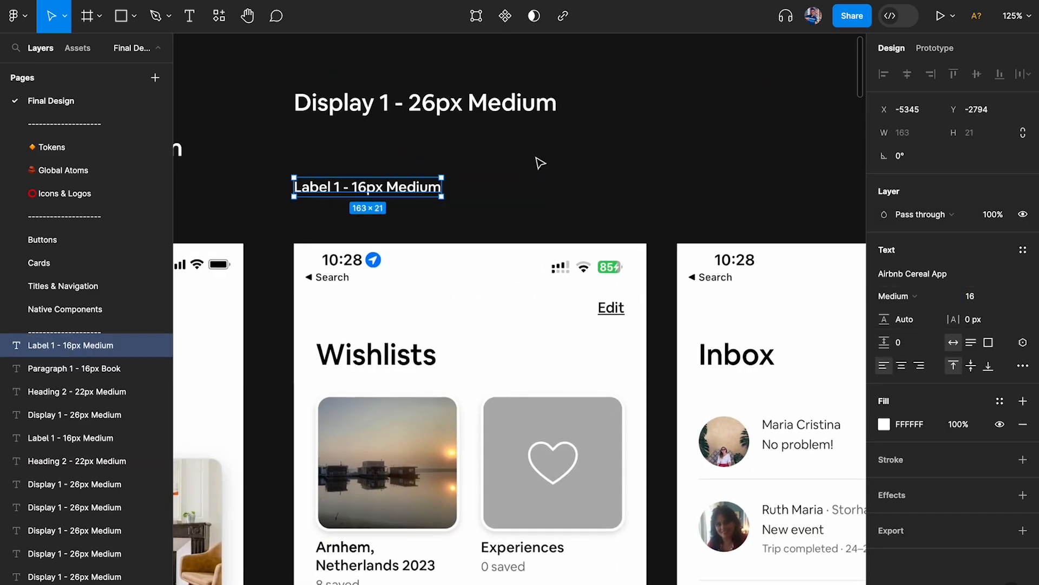
Step: Set the font size of the Label 1 caption above the Trips screen to 16
click(454, 107)
scroll(487, 179, left, 10)
click(490, 193)
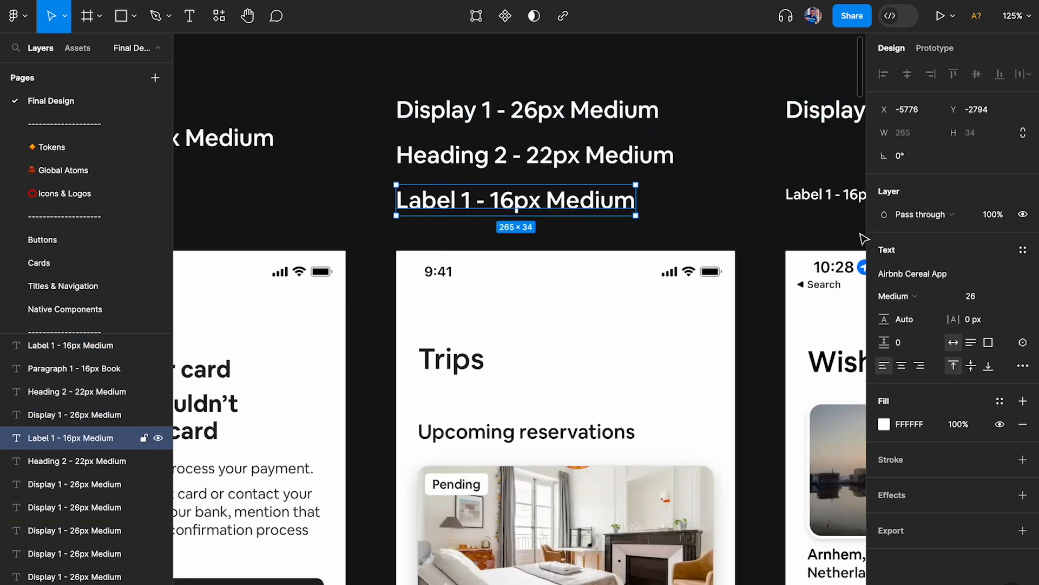
text(16)
key(Return)
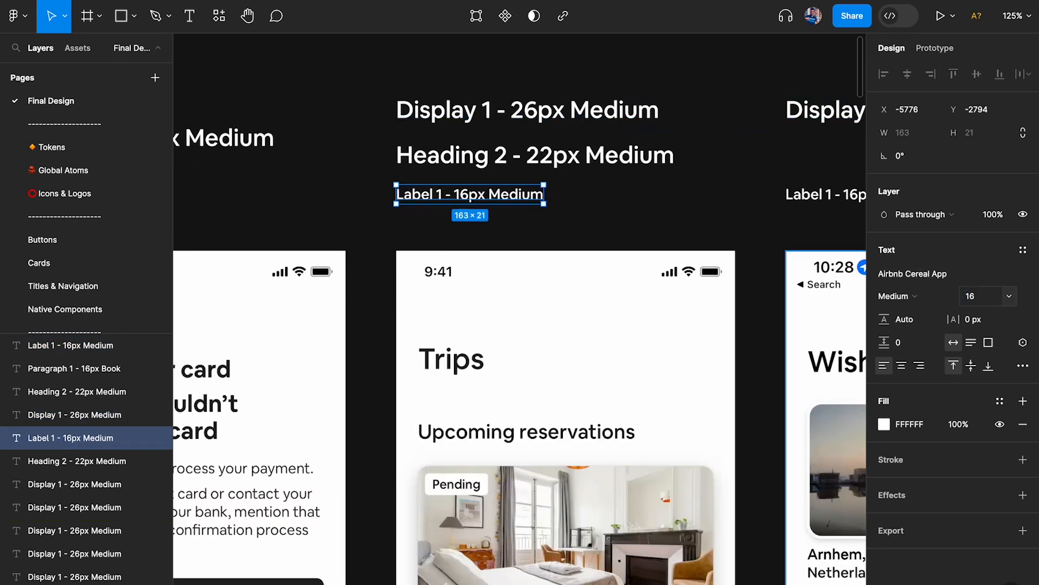
Step: Set the font size of the Heading 2 caption above the Trips screen to 22
click(543, 163)
click(984, 296)
text(22)
key(Return)
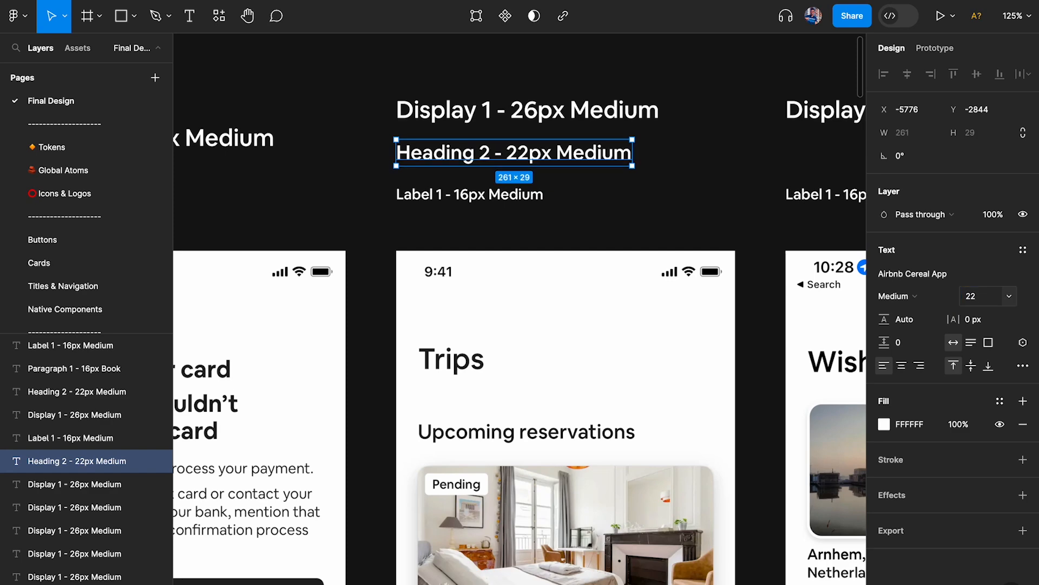
Step: Review the captions and text sizes on the "Confirm your card" and "Where to?" screens against the typography overview
click(548, 107)
ctrl+scroll(608, 258, down, 3)
scroll(495, 241, left, 3)
click(524, 163)
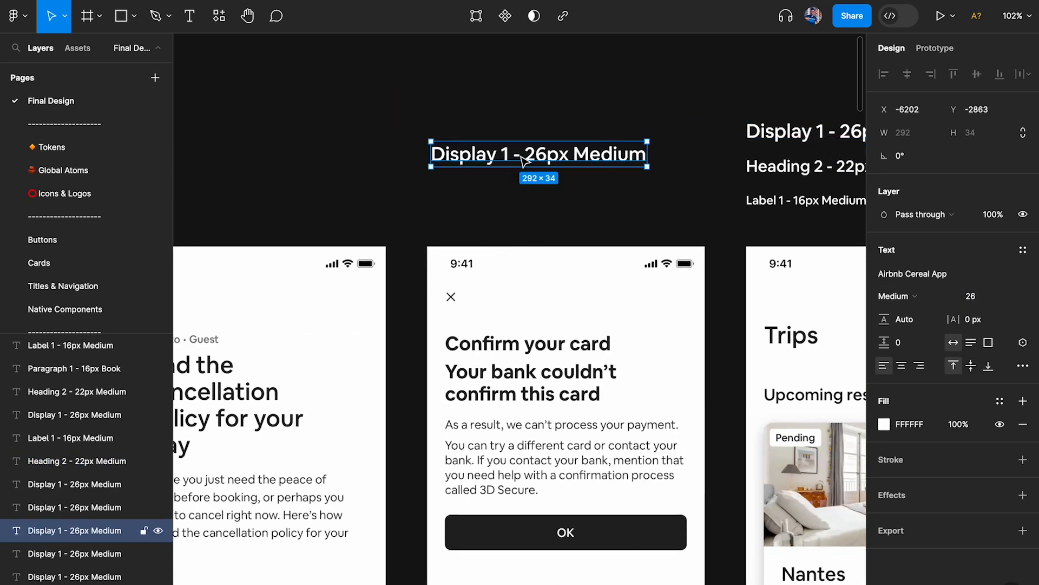
scroll(522, 162, down, 1)
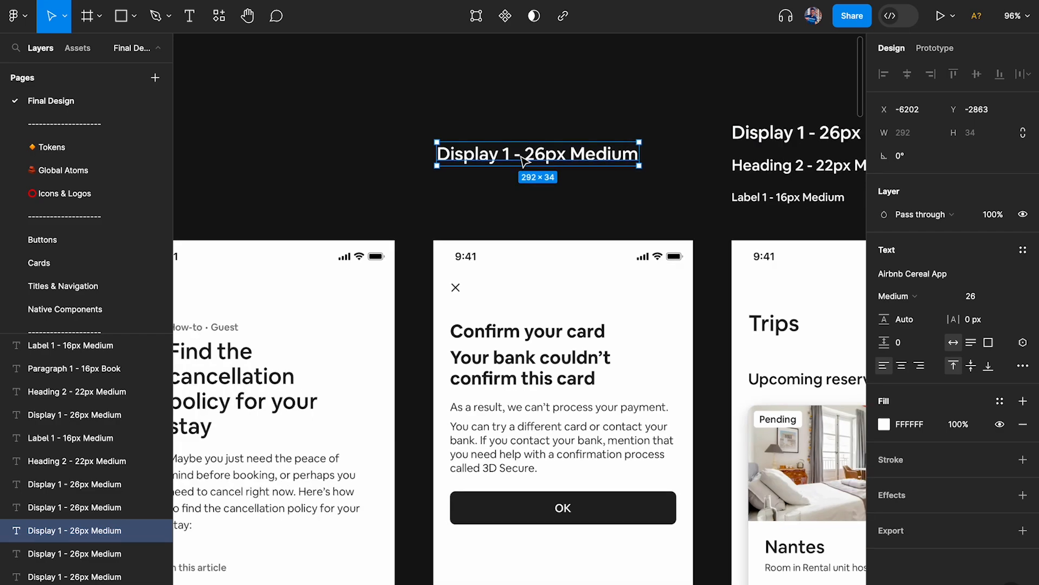
ctrl+scroll(524, 161, down, 5)
scroll(487, 244, right, 5)
ctrl+scroll(434, 235, up, 5)
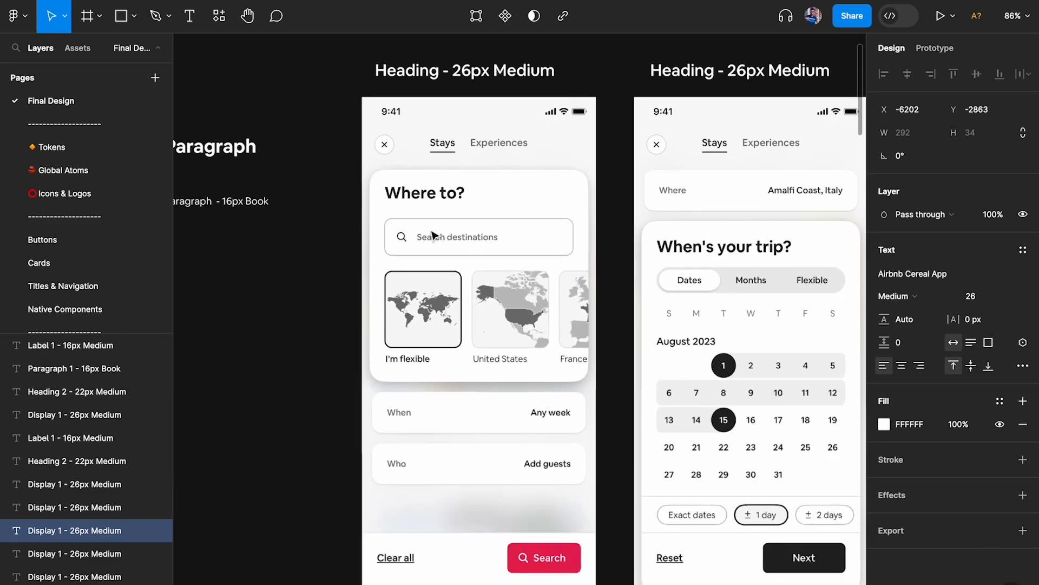
ctrl+scroll(433, 235, up, 5)
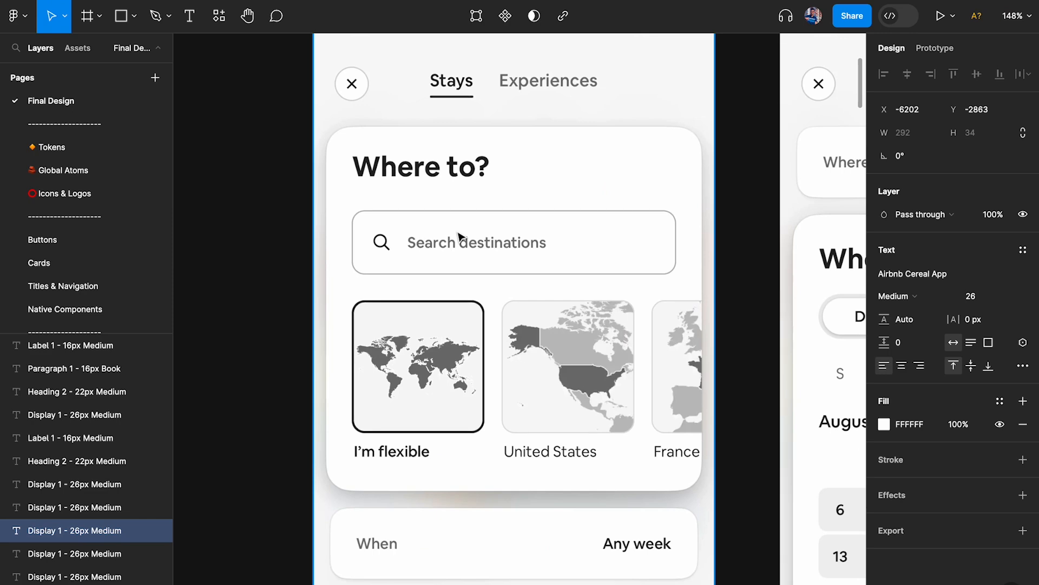
ctrl+scroll(459, 237, down, 5)
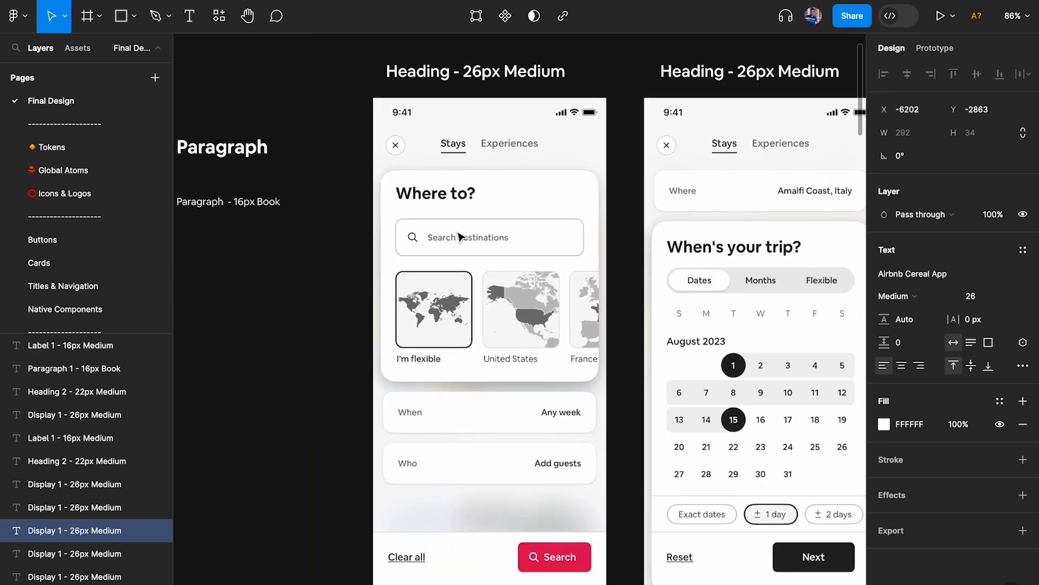
ctrl+scroll(414, 193, up, 3)
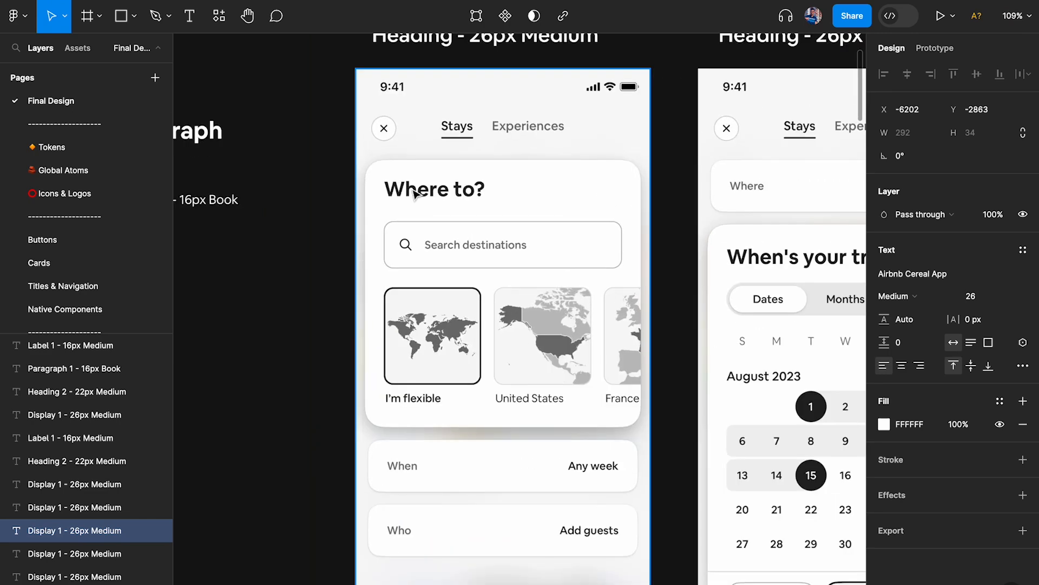
scroll(439, 190, up, 3)
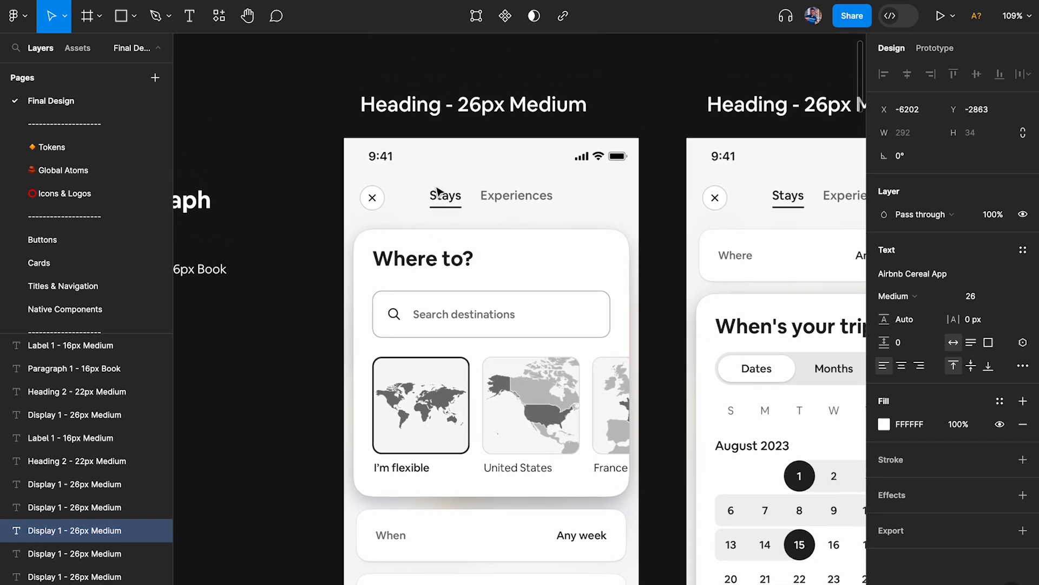
Step: Compare the captions and title sizes on the search, listing, amenities and reviews screens to judge which titles are display or heading text
scroll(485, 294, down, 2)
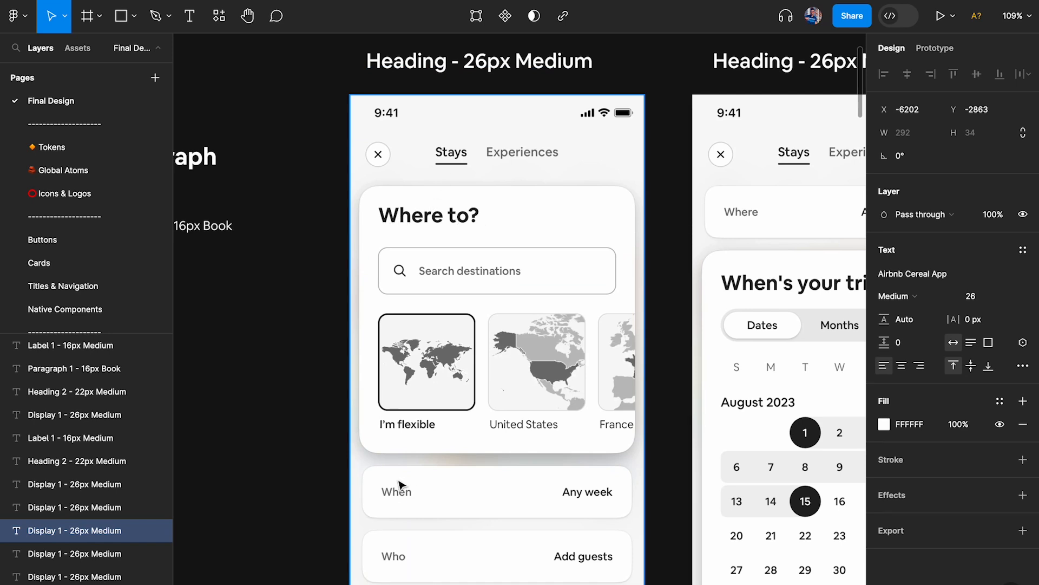
scroll(425, 500, down, 4)
scroll(425, 500, right, 3)
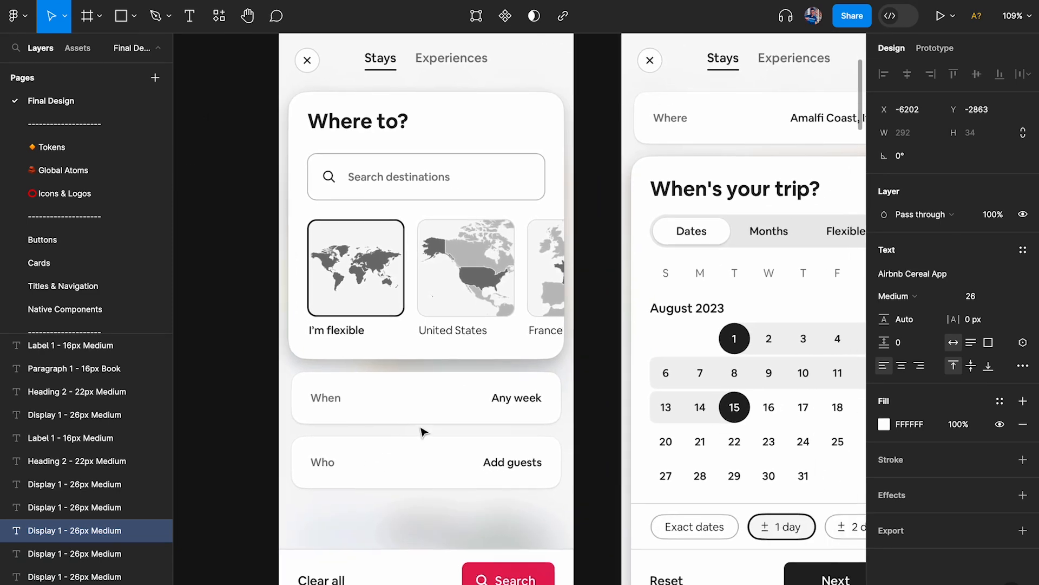
scroll(389, 460, down, 5)
scroll(389, 460, right, 5)
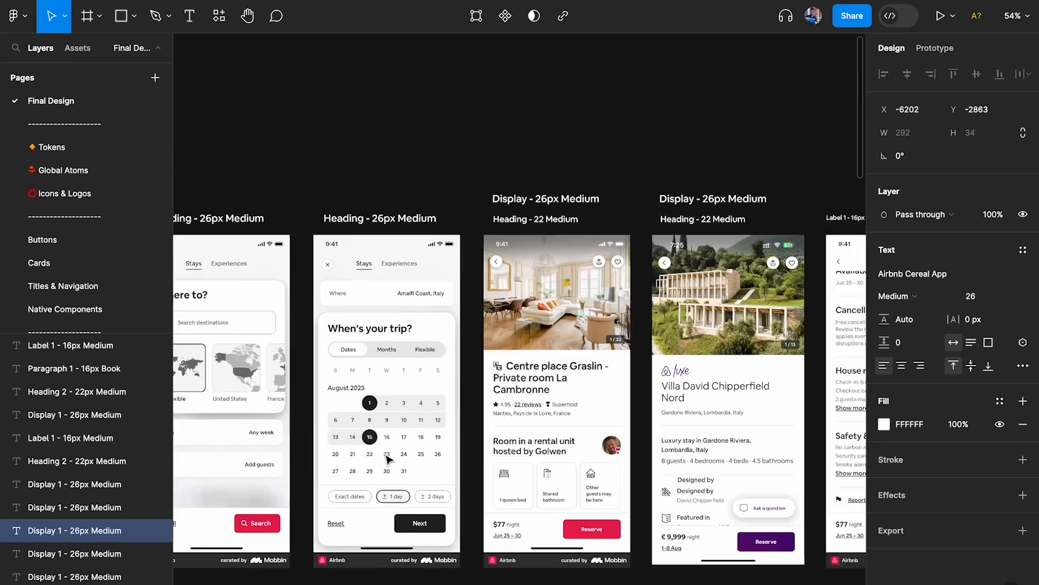
scroll(416, 343, up, 5)
scroll(419, 345, up, 2)
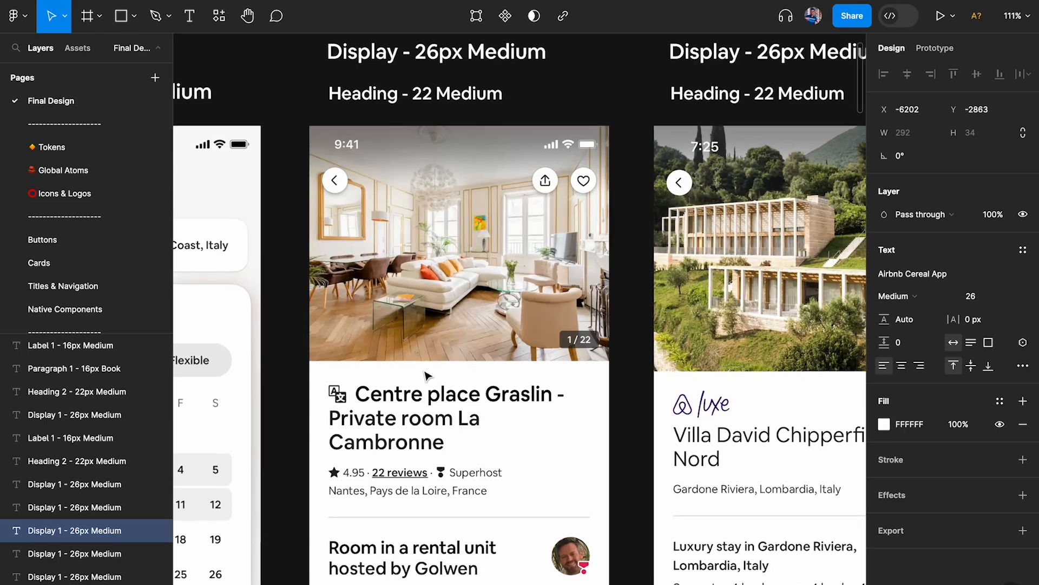
click(447, 404)
scroll(447, 403, right, 7)
scroll(448, 403, down, 2)
click(514, 385)
scroll(515, 385, right, 12)
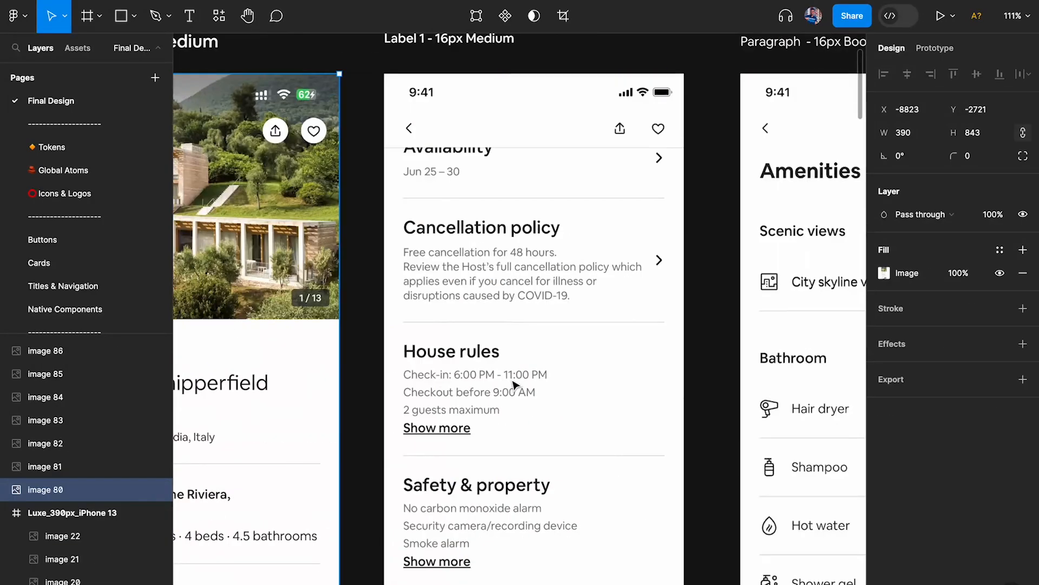
scroll(515, 385, right, 10)
scroll(515, 386, up, 1)
click(515, 388)
scroll(520, 205, right, 8)
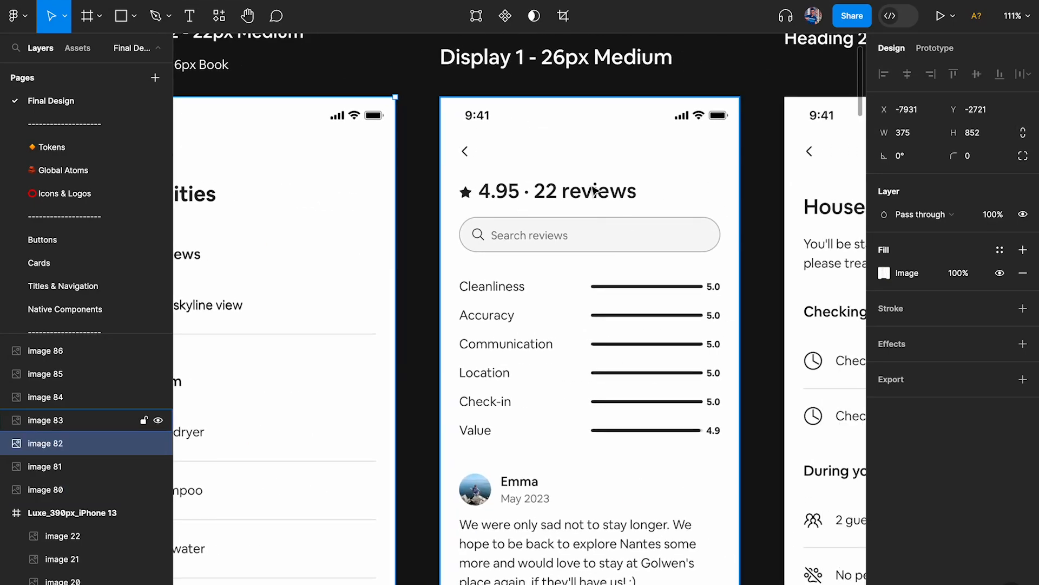
scroll(594, 191, down, 5)
scroll(594, 191, right, 10)
scroll(595, 189, up, 2)
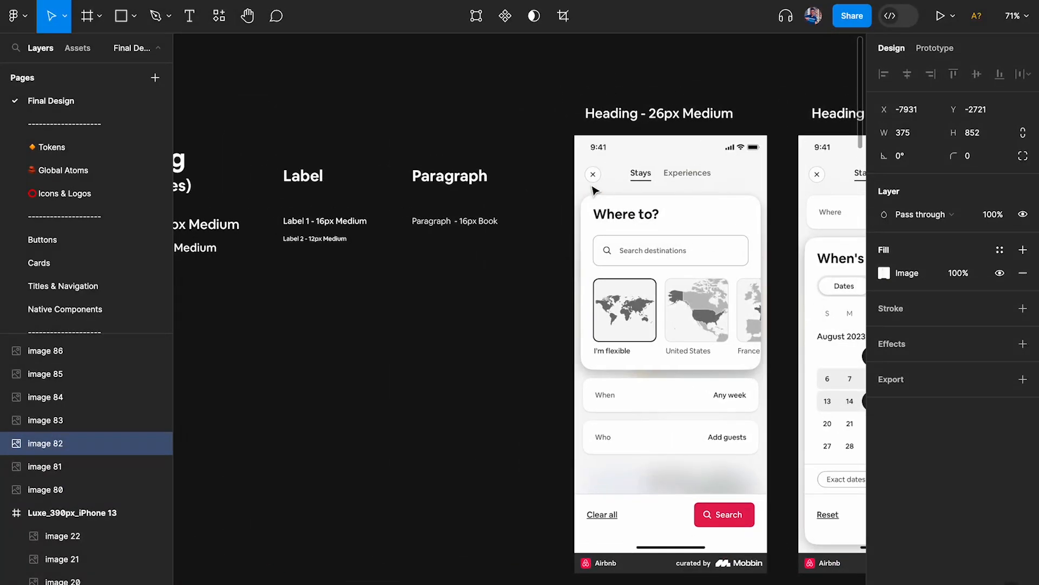
scroll(594, 190, up, 3)
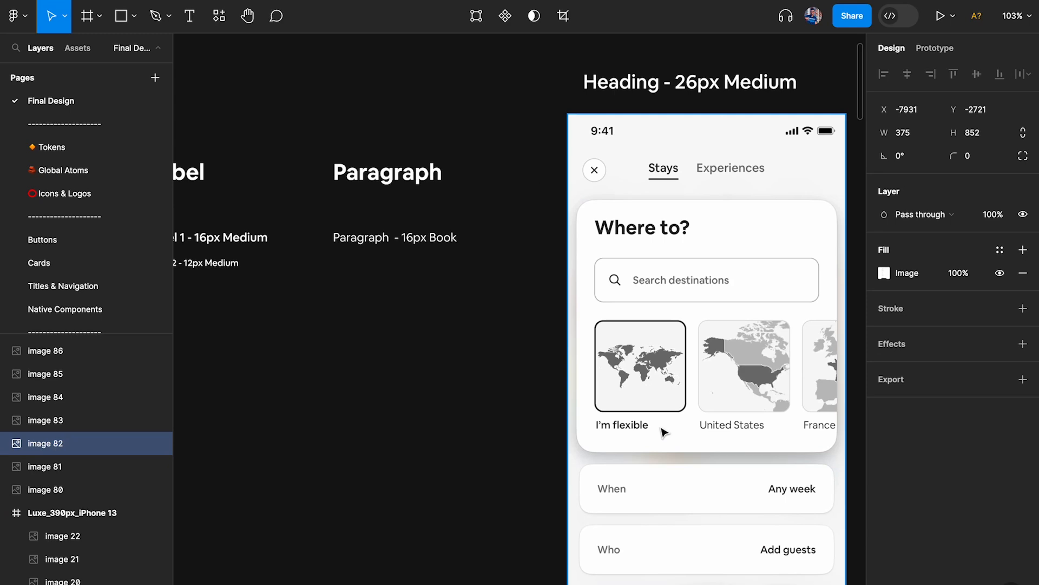
scroll(664, 431, down, 2)
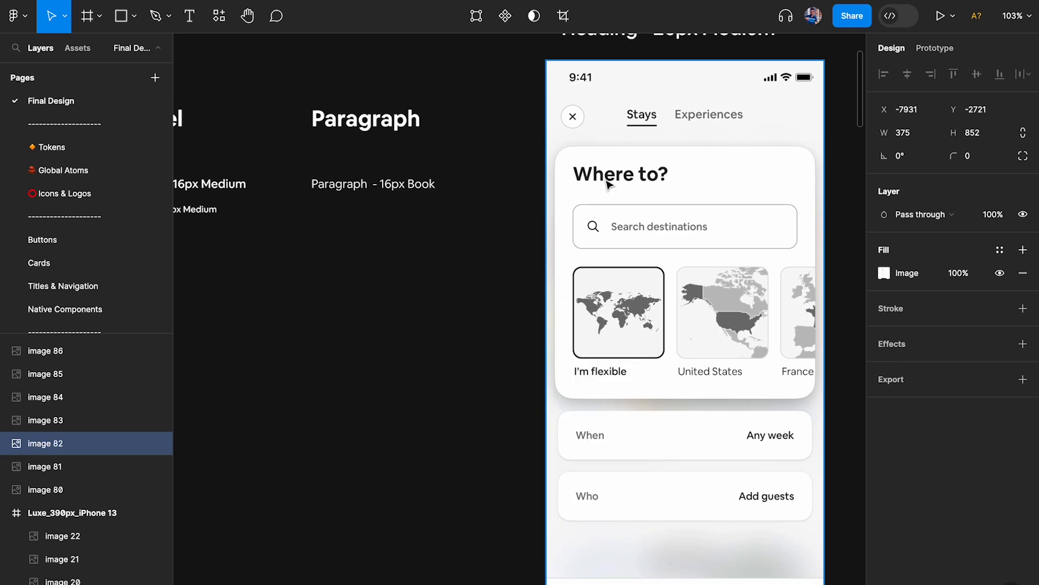
scroll(607, 184, left, 10)
scroll(609, 185, down, 3)
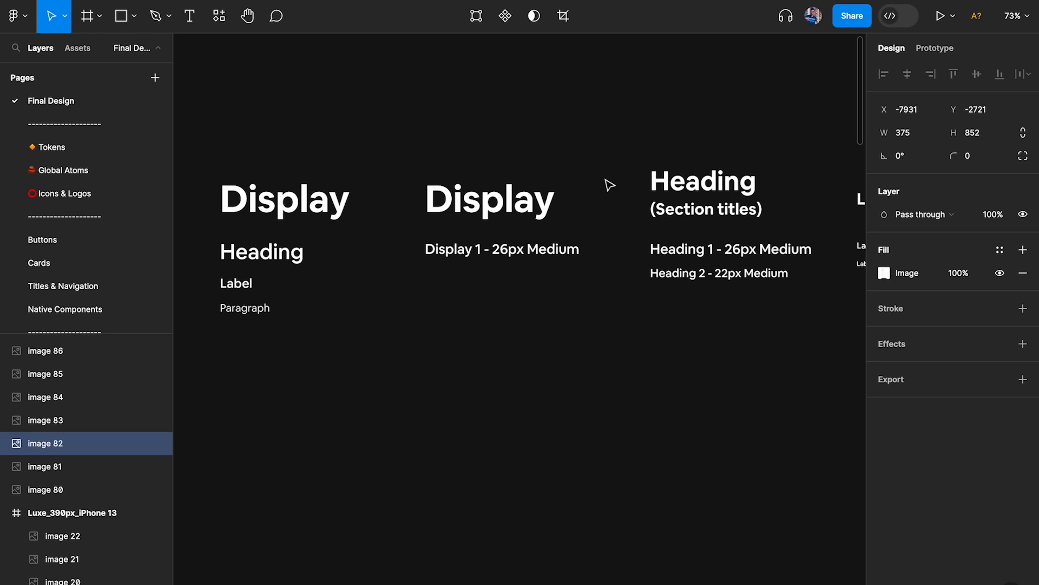
Step: Try removing the Display title and its Display 1 line from the typography overview, and undo the deletion
scroll(609, 185, right, 3)
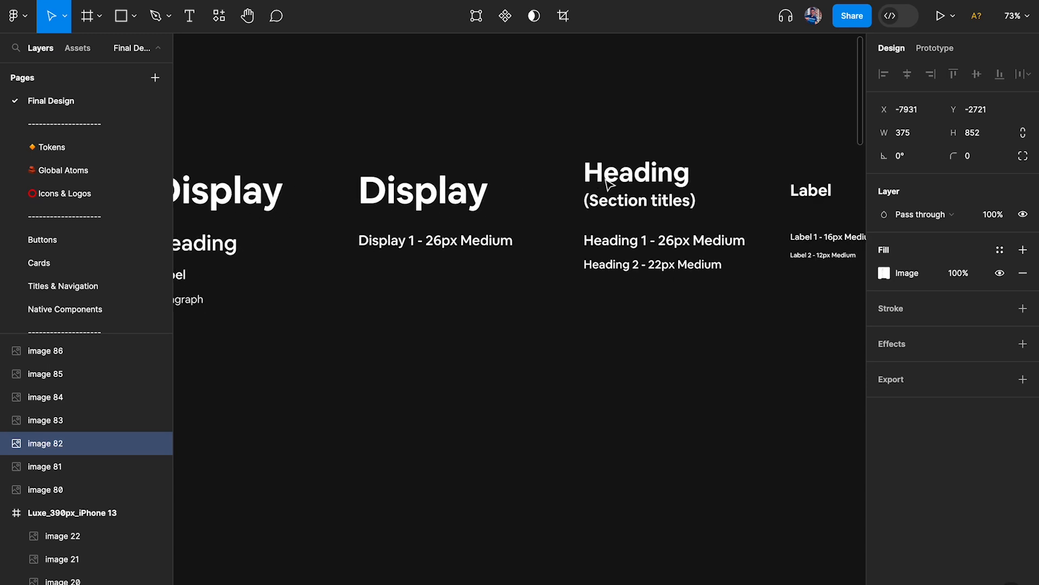
drag(377, 113, 479, 386)
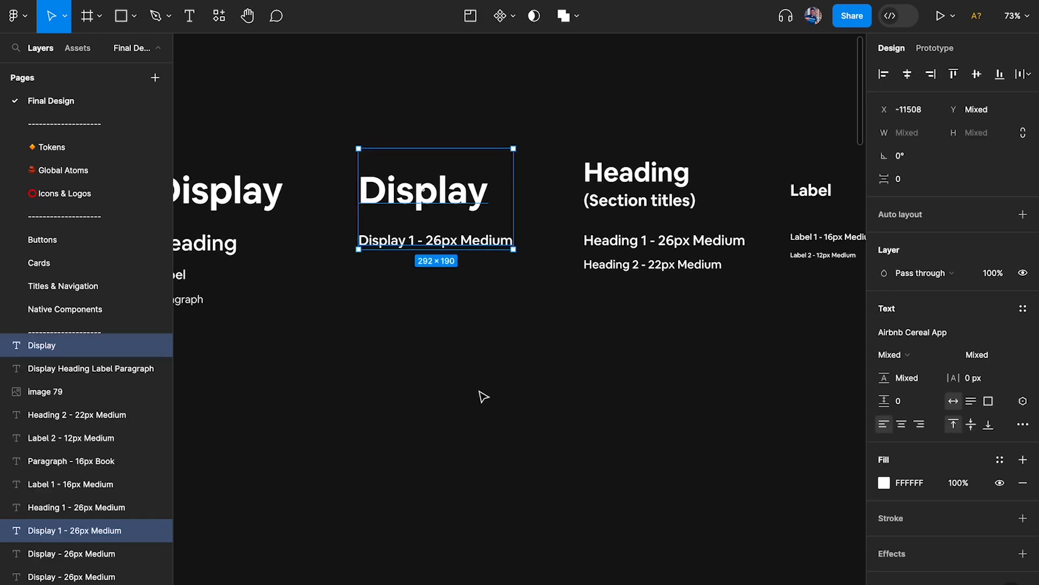
key(Delete)
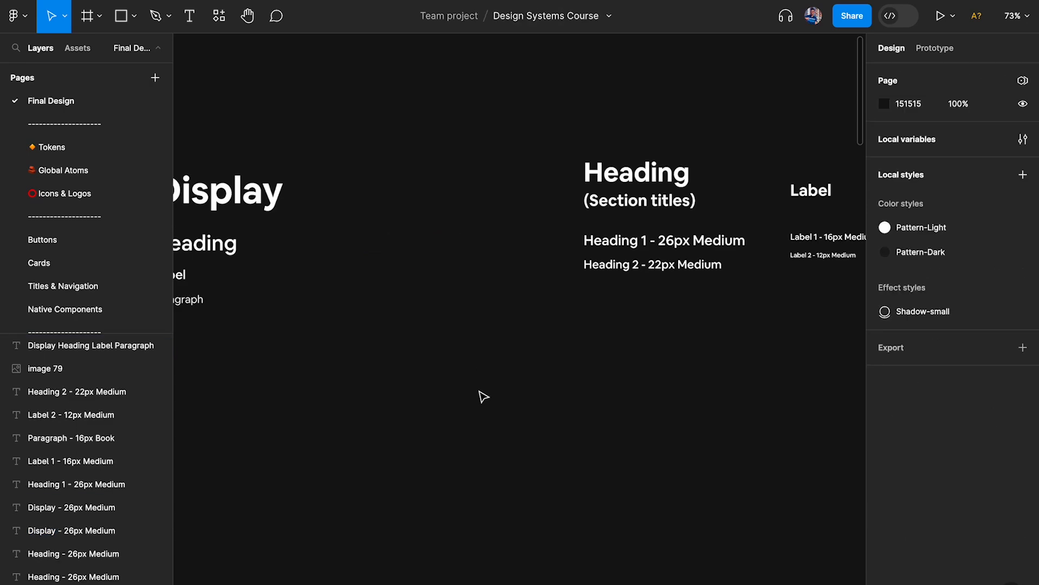
scroll(493, 378, right, 5)
scroll(487, 274, up, 5)
click(380, 214)
double_click(355, 218)
drag(302, 217, 542, 212)
scroll(619, 226, left, 5)
click(492, 328)
scroll(493, 328, left, 6)
scroll(493, 328, down, 5)
click(494, 328)
key(ctrl+z)
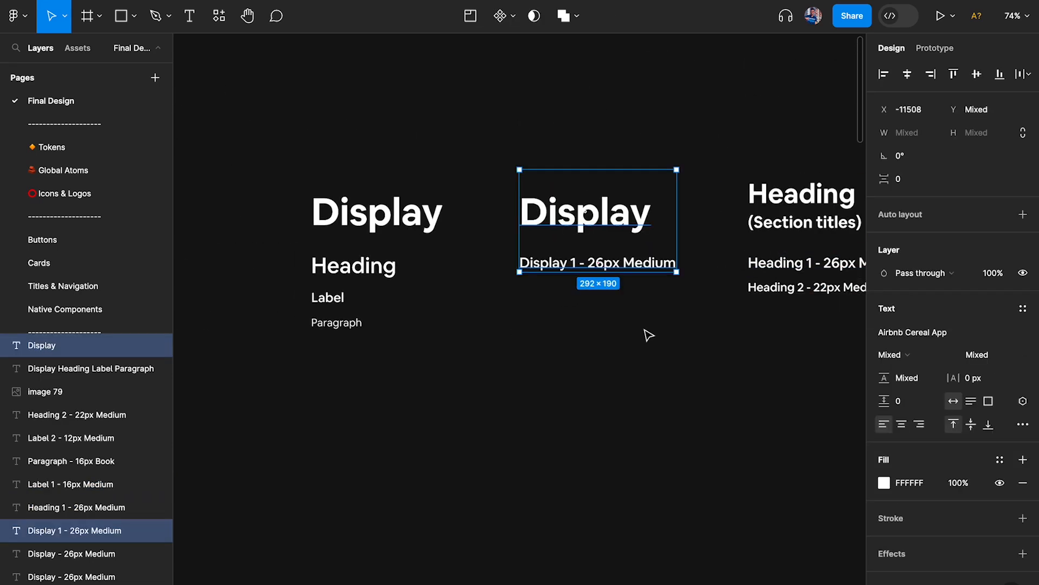
scroll(633, 331, up, 5)
scroll(545, 316, right, 3)
click(546, 317)
scroll(546, 318, right, 4)
scroll(545, 317, right, 1)
click(74, 531)
shift+click(77, 508)
click(413, 314)
scroll(414, 314, left, 3)
scroll(415, 315, left, 1)
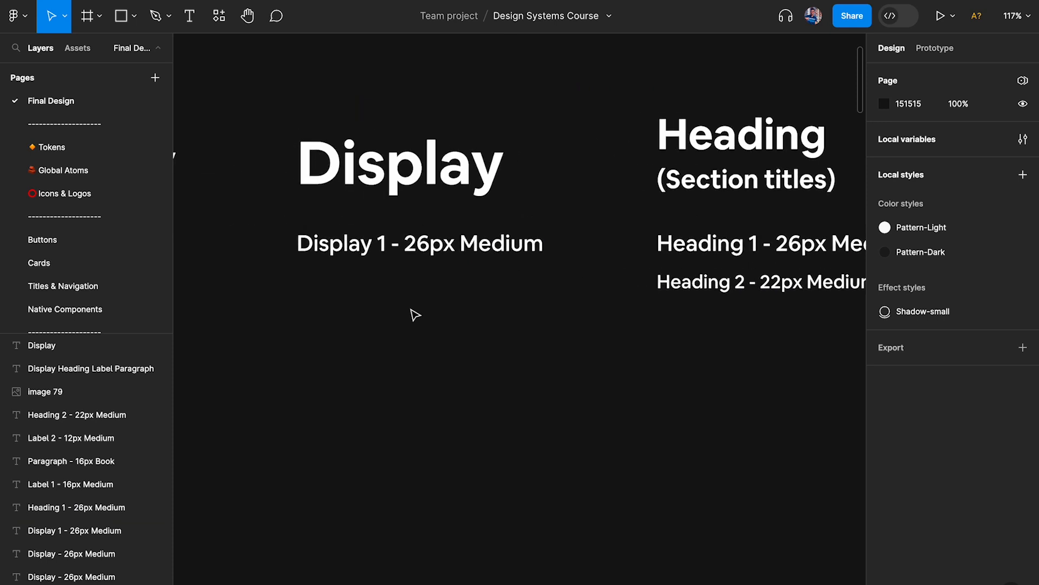
drag(404, 104, 449, 301)
key(ctrl+z)
drag(470, 382, 365, 91)
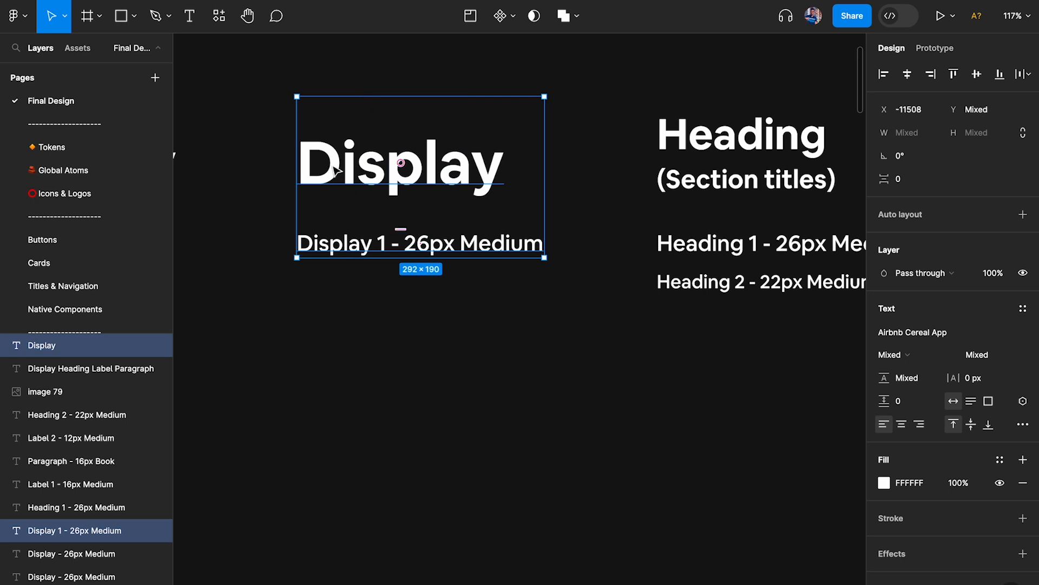
click(373, 254)
Step: Insert the word "Mostly" before "Section titles" in the subtitle under the Heading title
scroll(524, 249, right, 5)
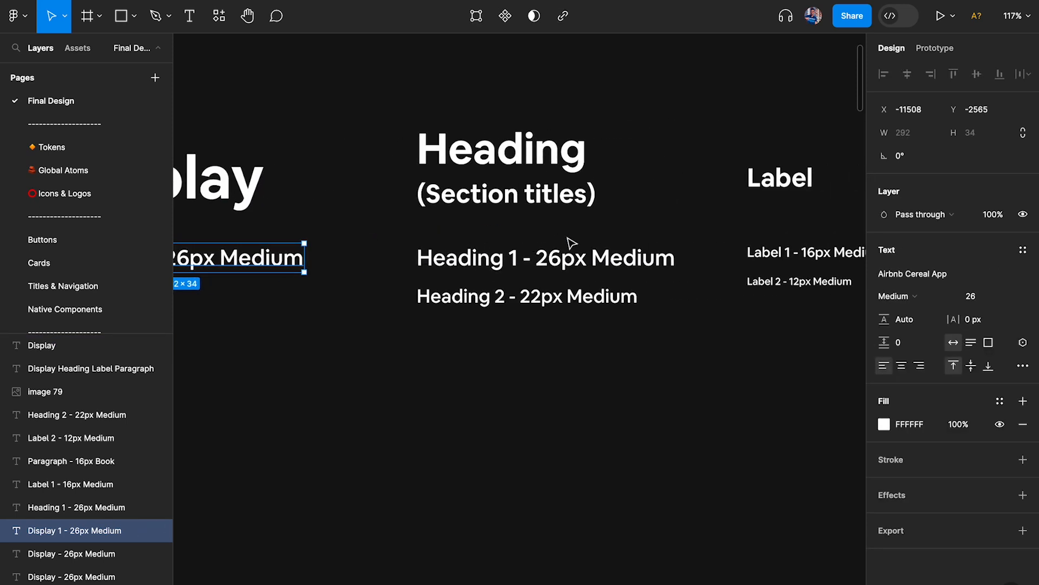
click(550, 251)
click(464, 197)
click(464, 197)
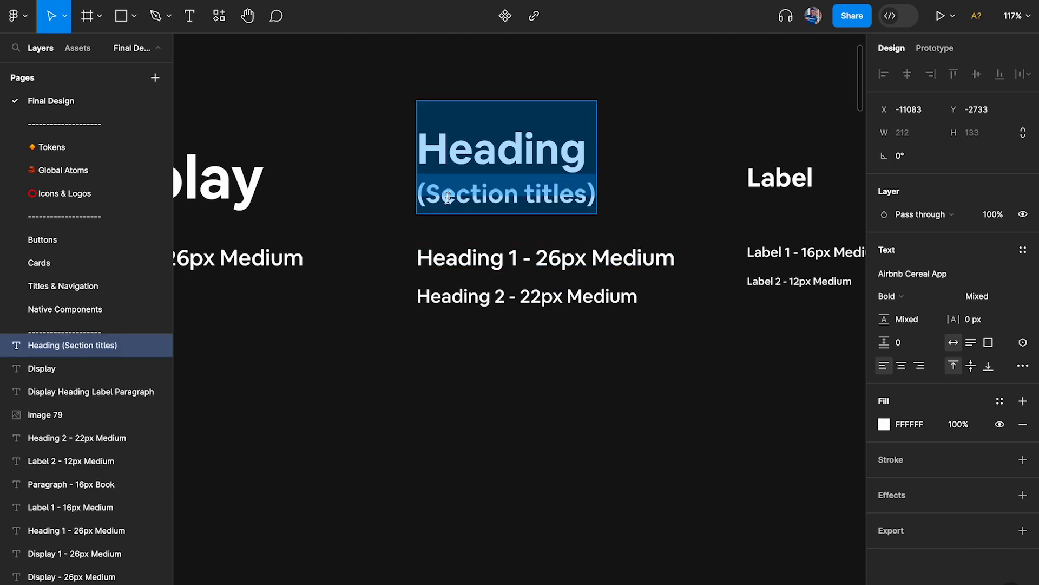
click(422, 196)
text(Mostly)
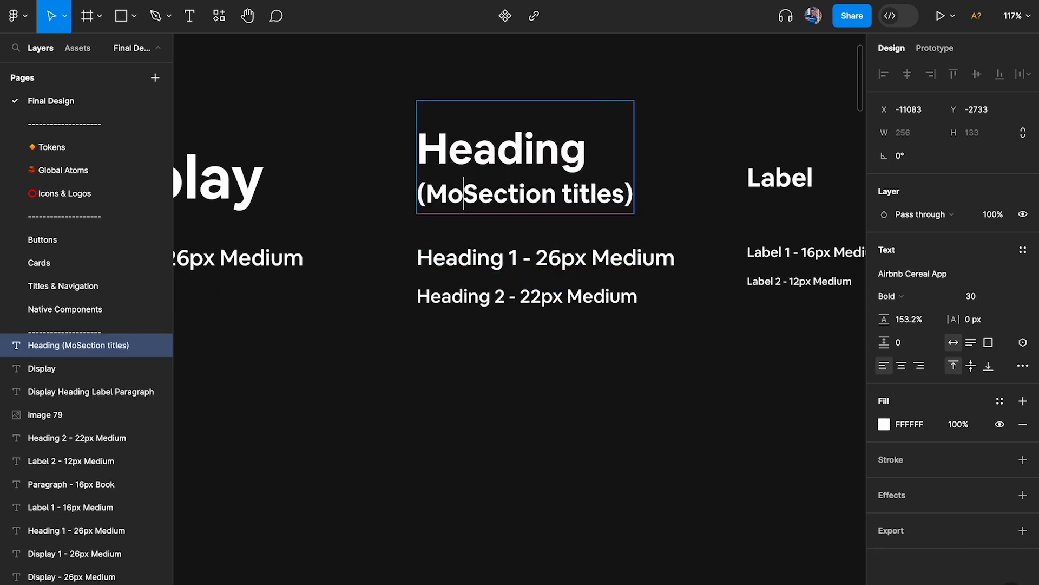
key(Escape)
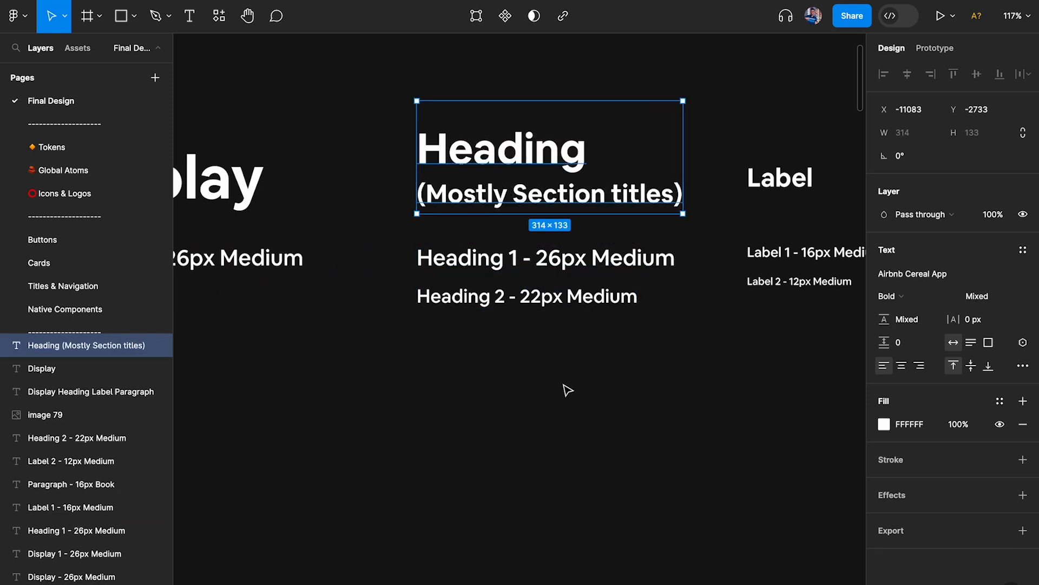
Step: Change the subtitle under the Heading title to "Page/Section titles)"
click(566, 390)
click(525, 210)
double_click(509, 196)
drag(509, 196, 293, 204)
text(Page)
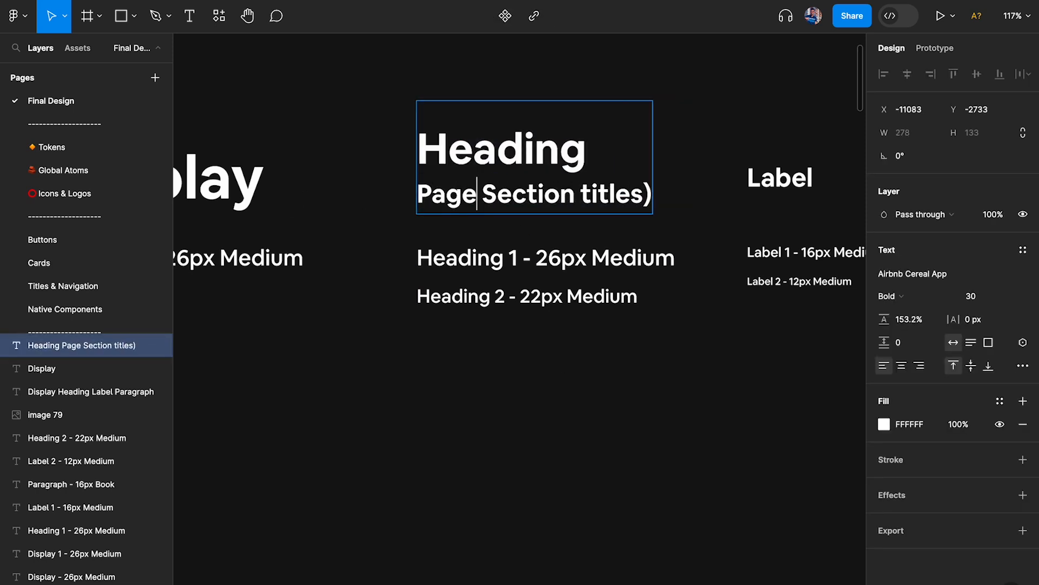
key(BackSpace)
text(/)
key(Escape)
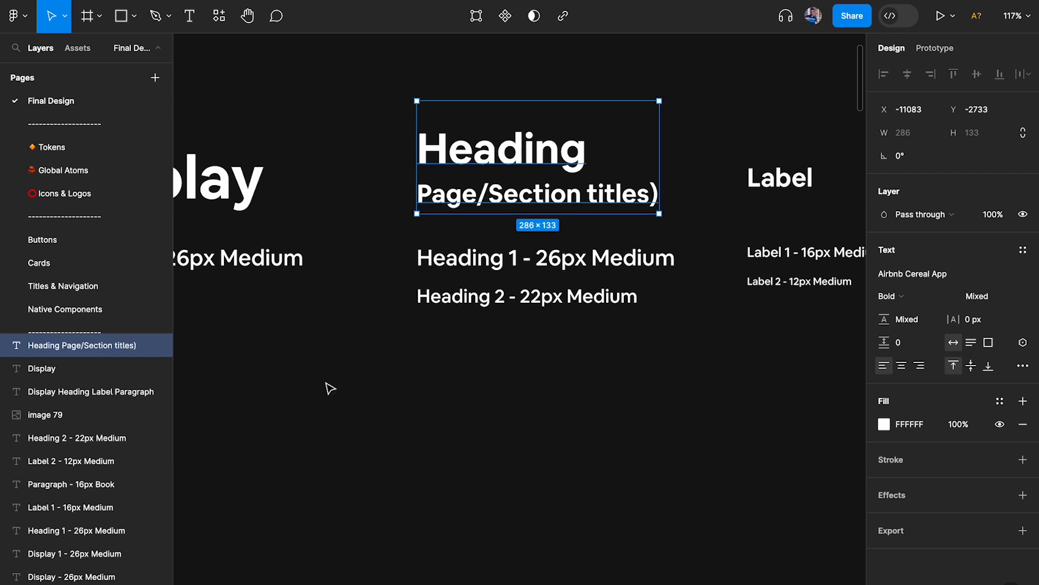
Step: Delete the "Display 1 - 26px Medium" line under the Display title in the typography overview
scroll(327, 384, left, 5)
scroll(327, 383, down, 3)
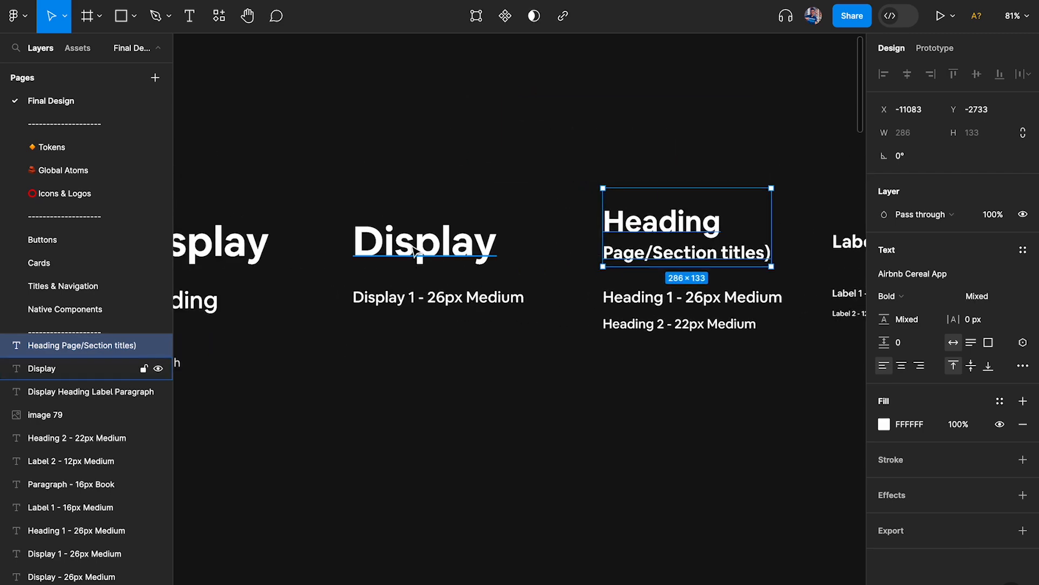
click(437, 296)
scroll(436, 294, up, 3)
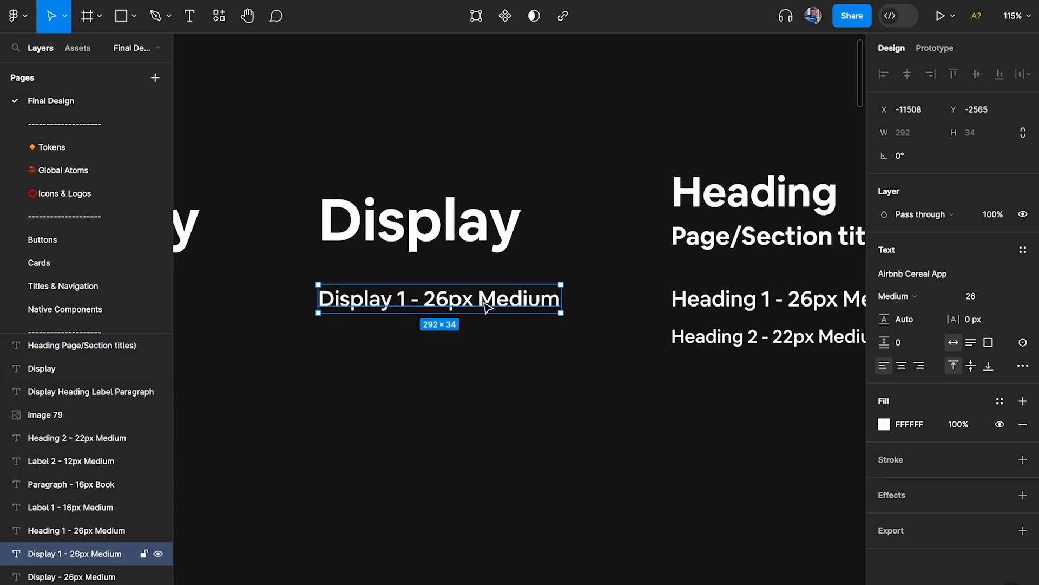
key(Delete)
scroll(488, 307, down, 3)
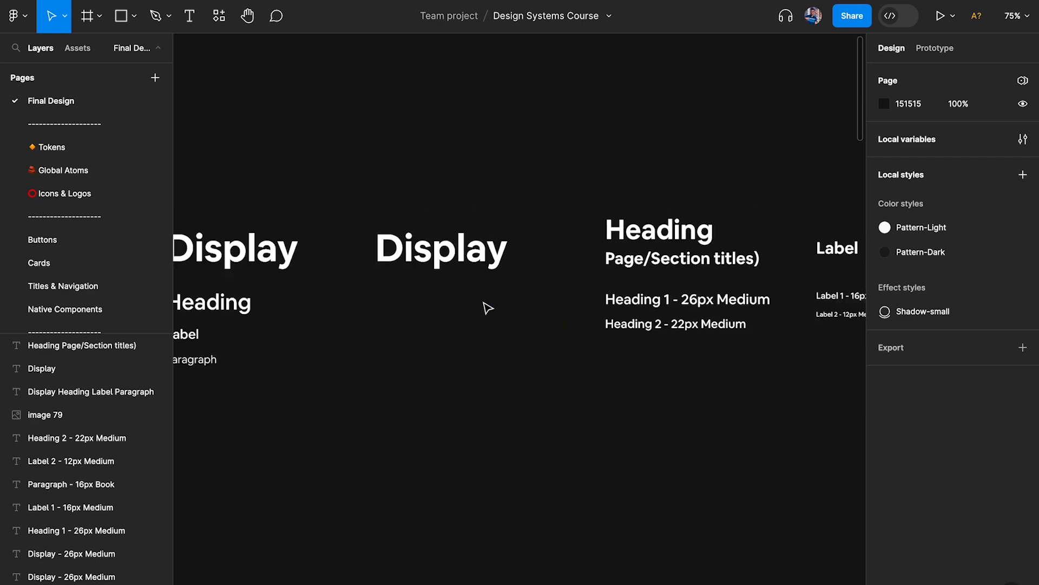
Step: Examine the large host name and numerals on the "Meet your Host" card as candidates for display text
click(443, 260)
scroll(443, 259, down, 2)
scroll(443, 260, down, 8)
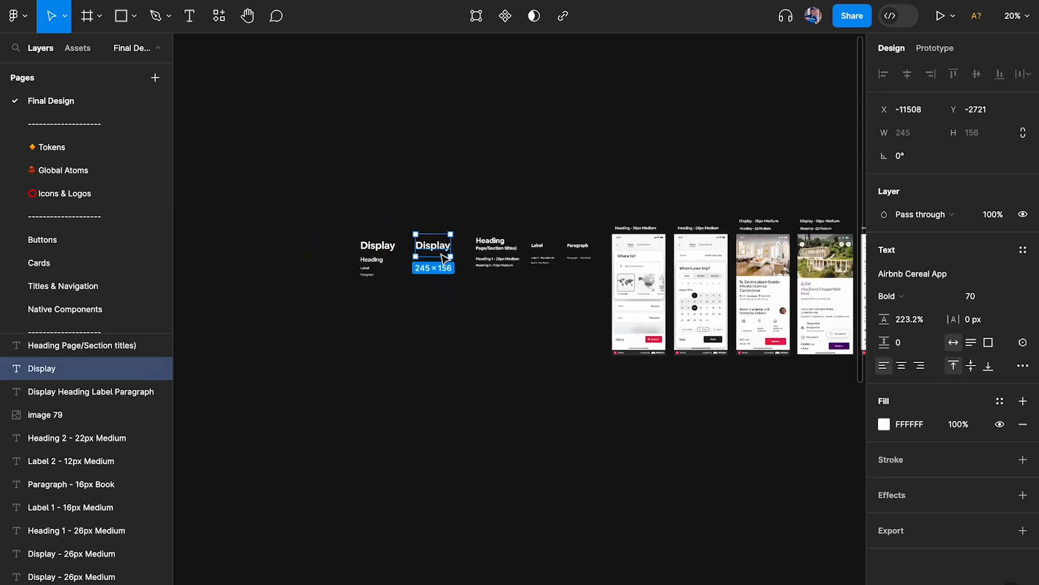
scroll(441, 258, down, 5)
scroll(327, 174, up, 3)
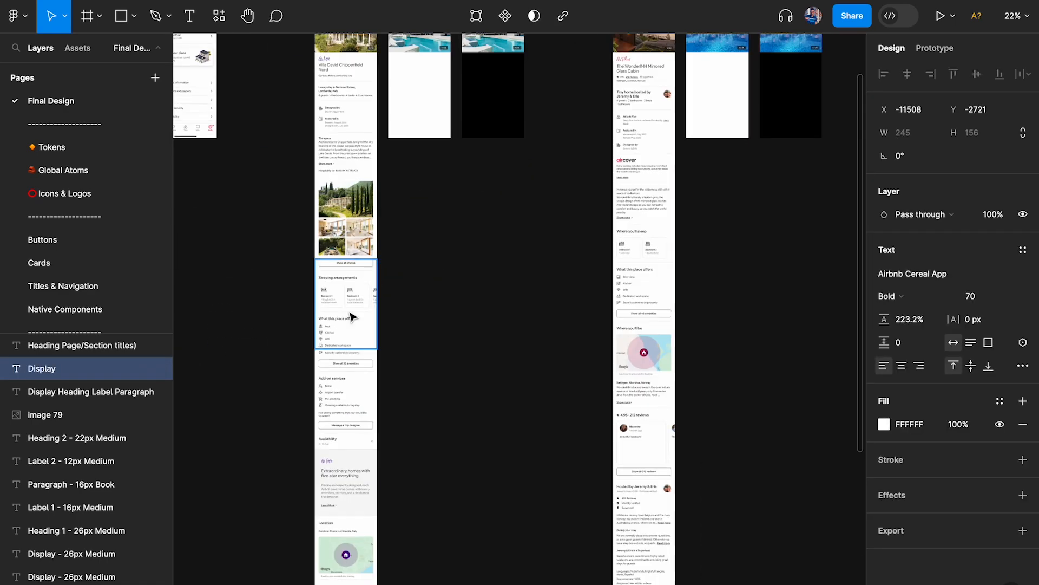
scroll(379, 301, down, 3)
scroll(494, 255, up, 5)
scroll(493, 255, right, 4)
scroll(494, 255, right, 6)
scroll(524, 271, up, 10)
scroll(427, 357, down, 2)
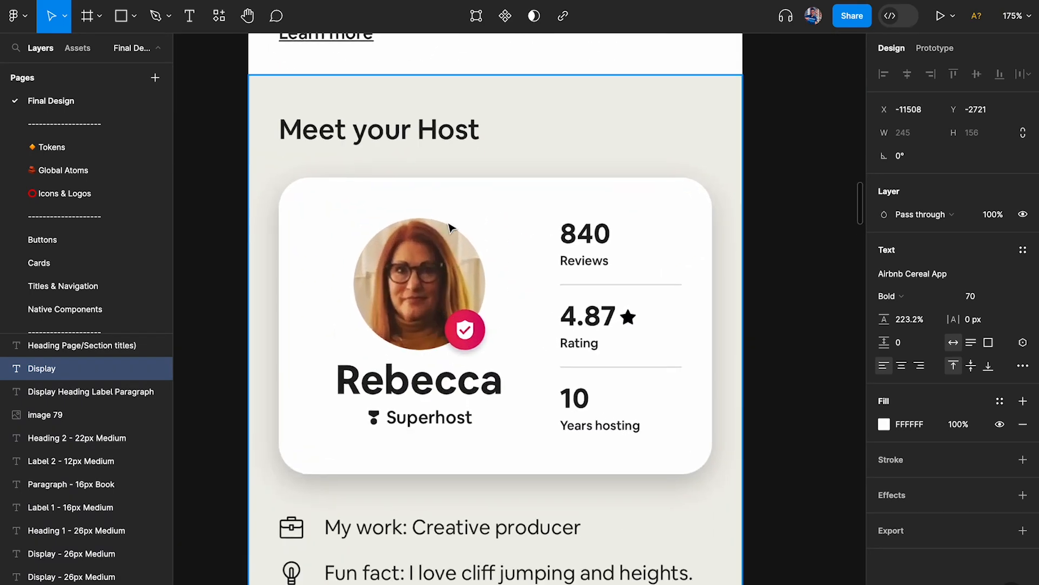
scroll(477, 287, down, 3)
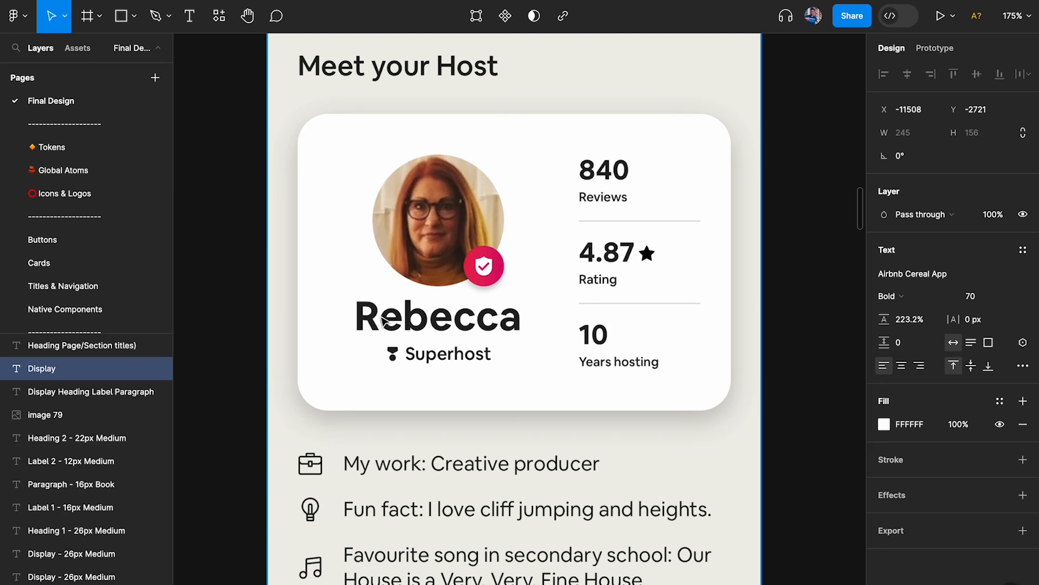
scroll(382, 321, up, 2)
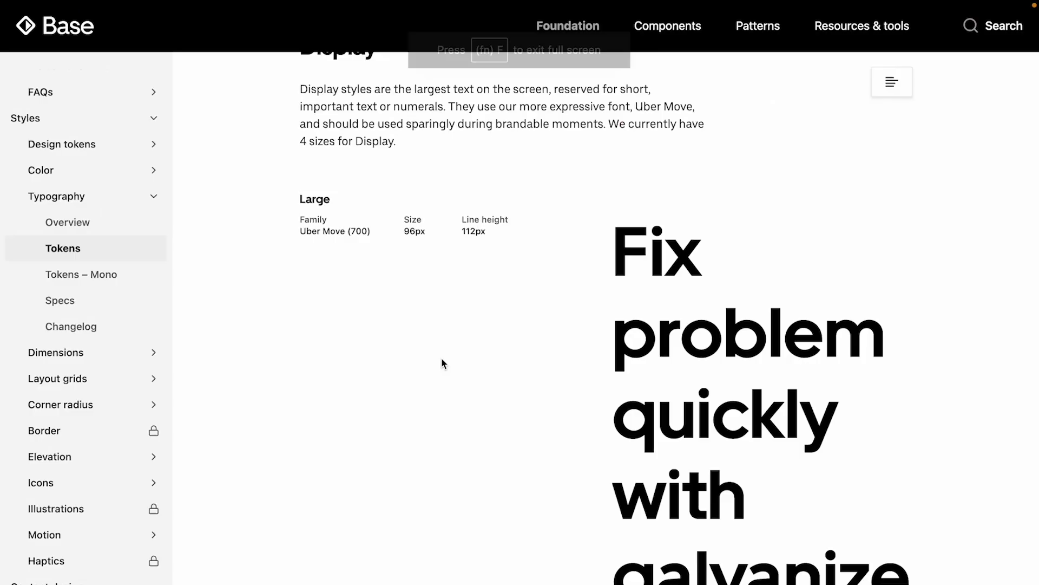
Step: Switch to the Base design system site and read the Display description in its typography overview
scroll(441, 359, up, 4)
click(316, 222)
scroll(529, 443, down, 15)
scroll(529, 445, up, 1)
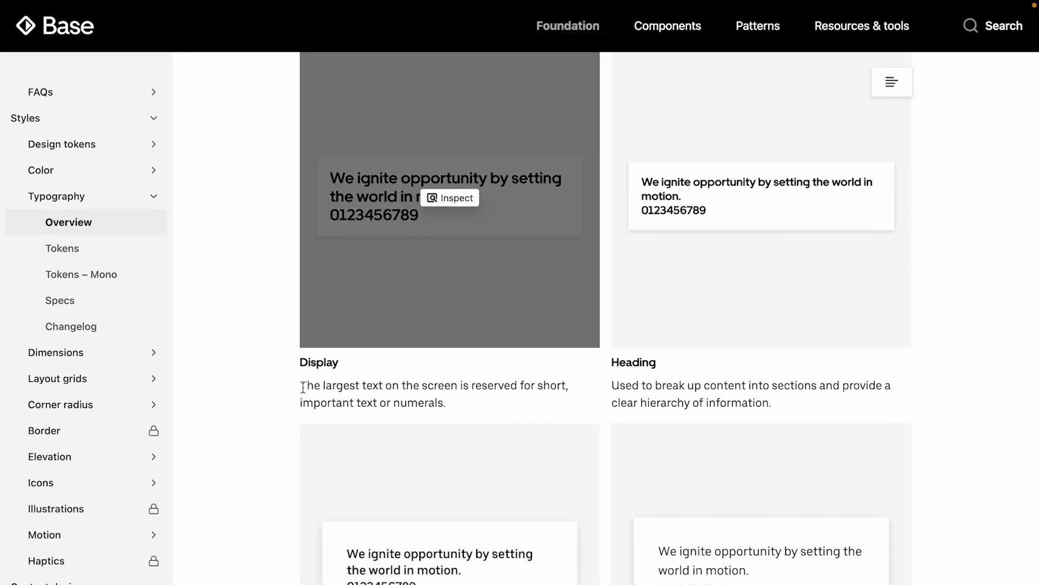
drag(301, 385, 592, 387)
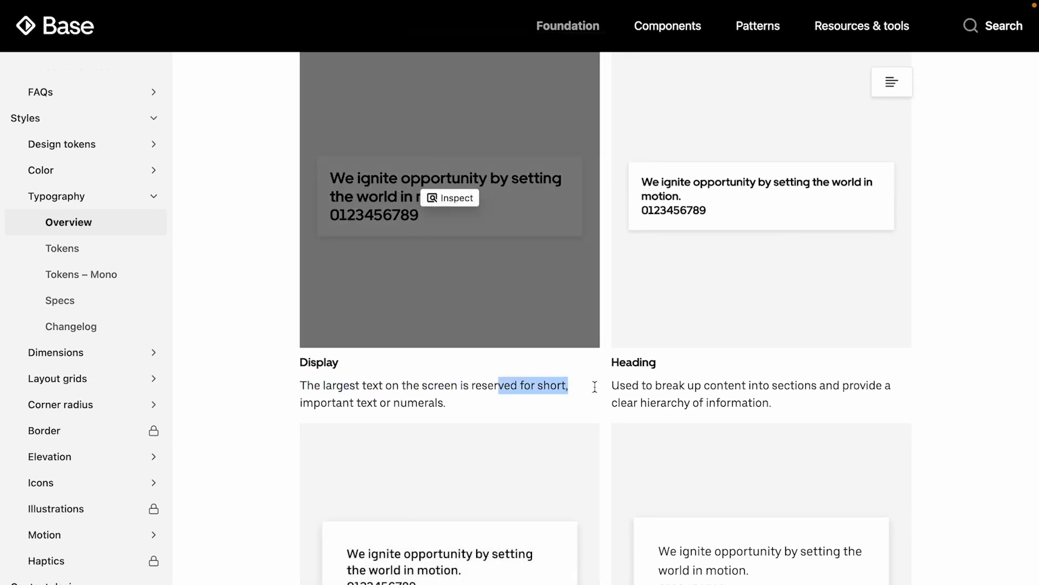
drag(301, 403, 387, 404)
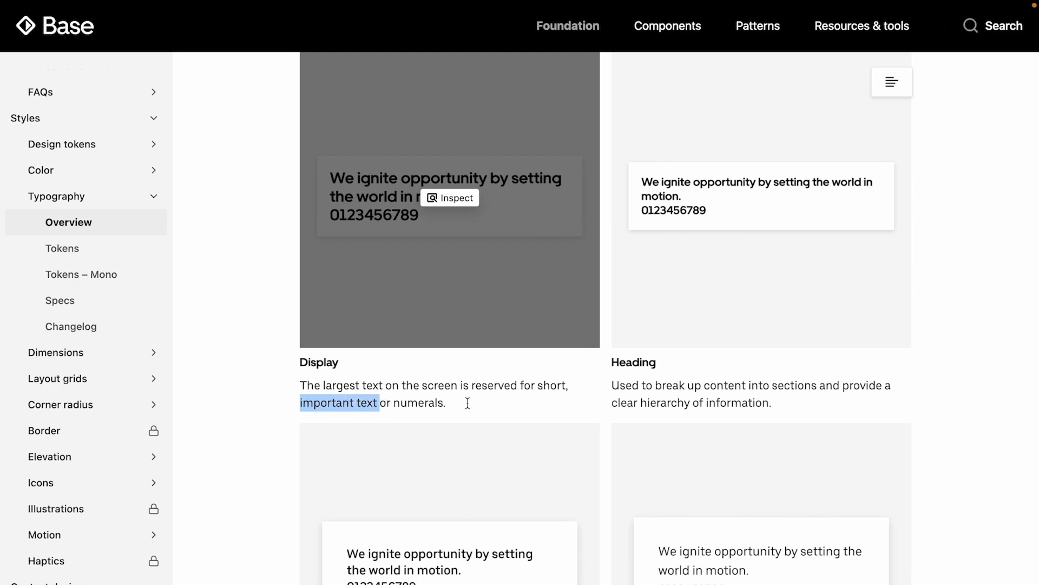
drag(453, 402, 343, 406)
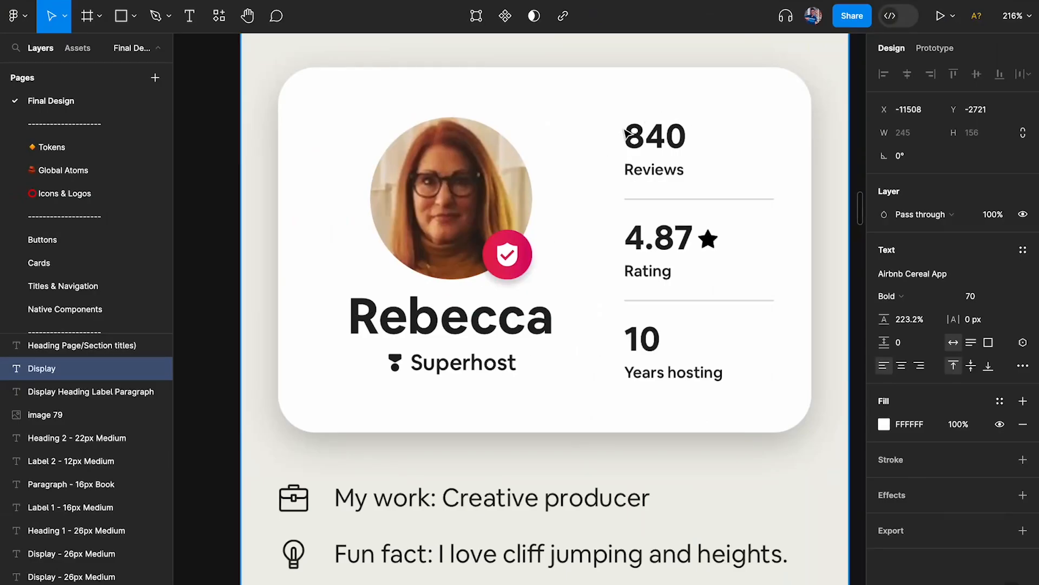
Step: Add a text layer with the host's first name below the profile card and set its line height to Auto
scroll(398, 377, up, 3)
key(t)
click(407, 416)
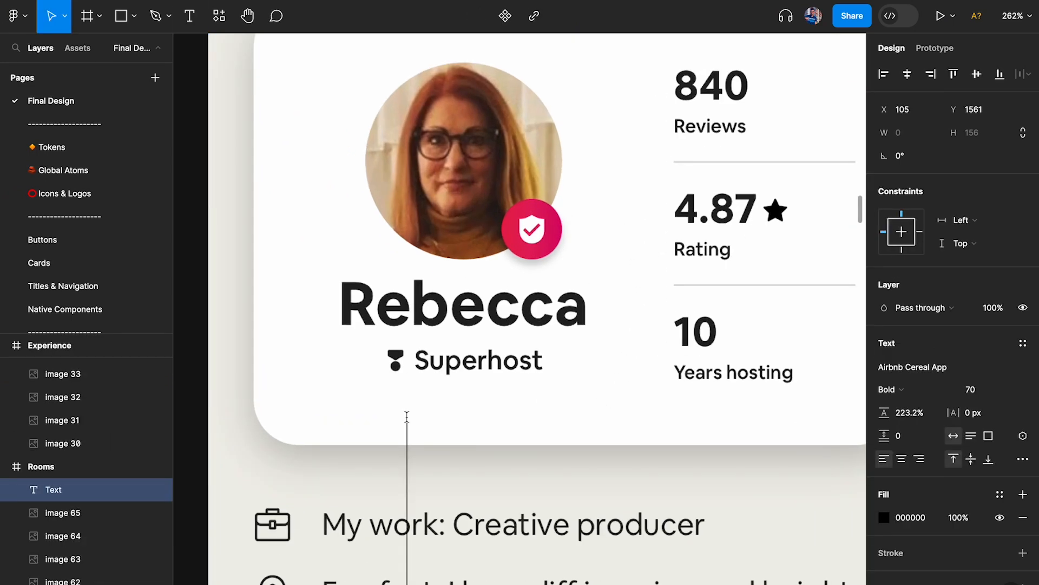
text(Reb)
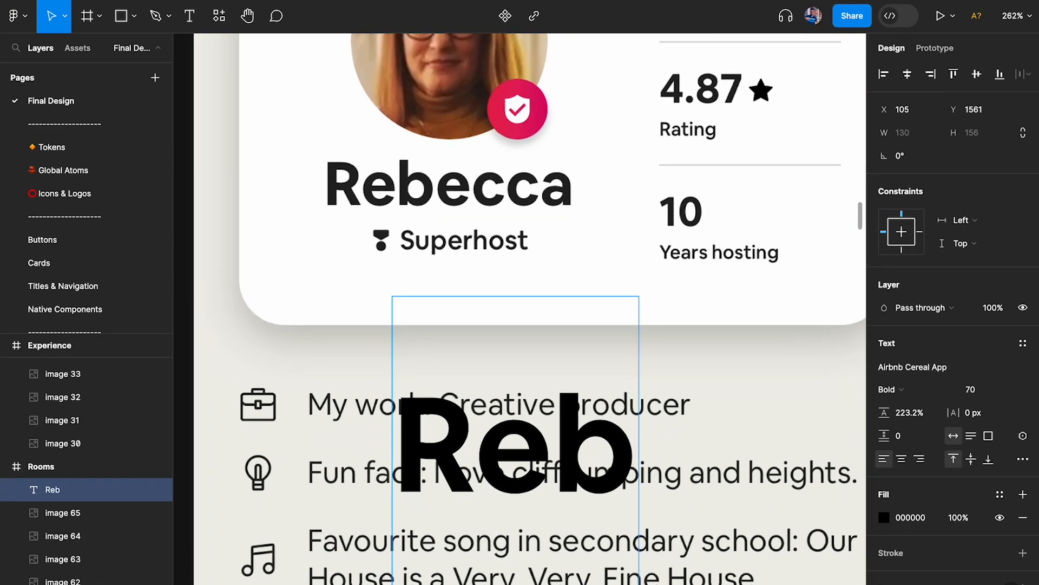
text(ecca)
key(Escape)
click(904, 413)
text(au%)
key(Return)
scroll(649, 332, down, 3)
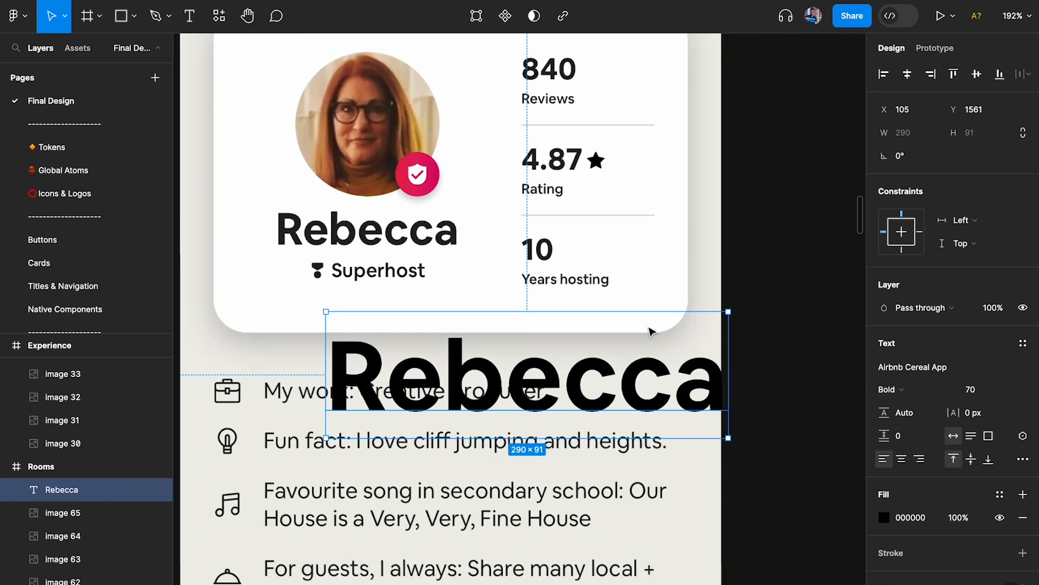
Step: Set the name text's size to 32 and overlay it on the host name in the card
click(974, 389)
text(4)
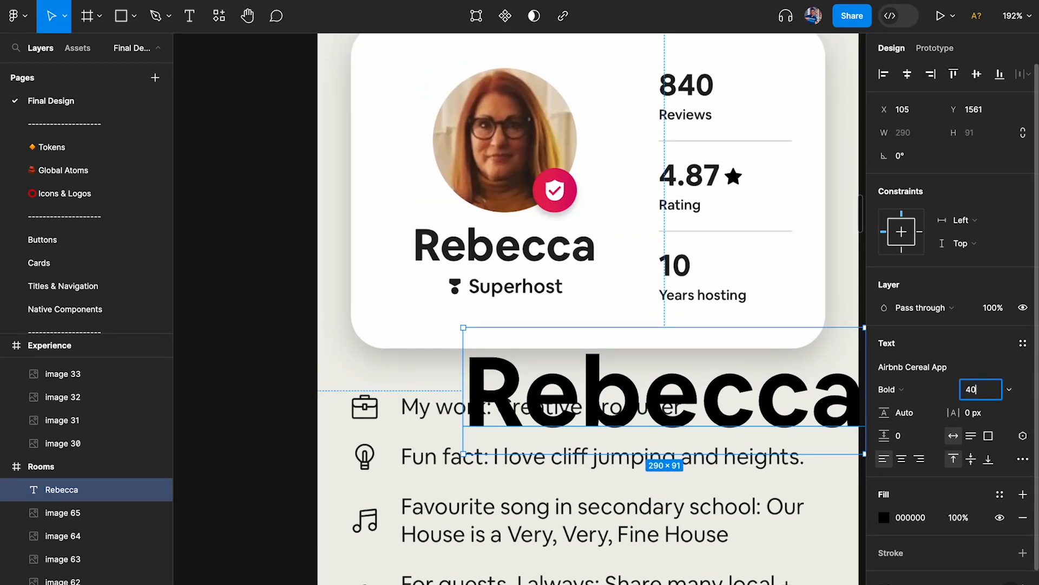
text(0)
key(Return)
scroll(538, 400, up, 5)
click(972, 389)
text(32)
key(Return)
drag(560, 205, 570, 186)
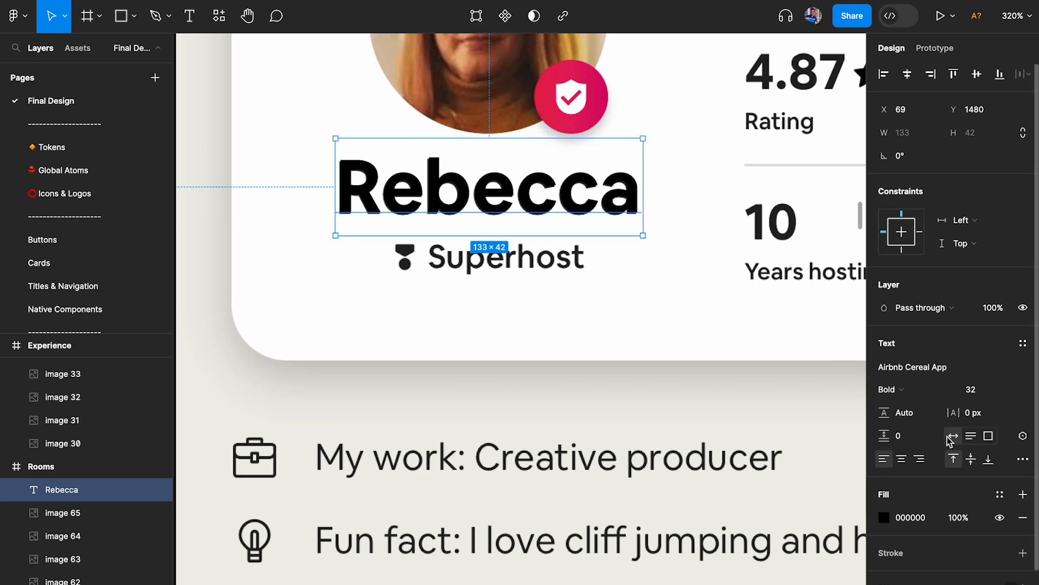
Step: Duplicate the name text onto the card's Reviews count and change its content to "840"
scroll(589, 348, down, 2)
scroll(589, 348, up, 2)
scroll(589, 349, right, 3)
alt+drag(407, 316, 704, 124)
key(Return)
text(840)
key(Escape)
drag(602, 131, 653, 89)
Step: Match the "840" copy to the card's Reviews numeral by setting its font size to 22
scroll(658, 124, up, 3)
scroll(728, 303, up, 3)
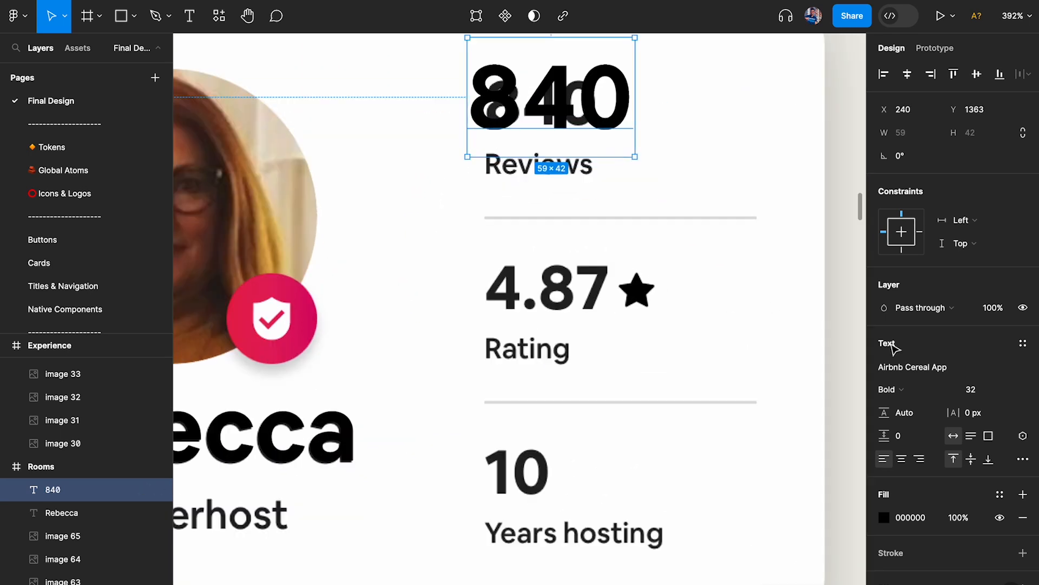
click(984, 395)
text(26)
key(Return)
click(979, 389)
text(22)
key(Return)
Step: Move the "840" copy below the Superhost label and compare its font settings with those of the name text
drag(544, 85, 353, 422)
scroll(561, 111, down, 3)
click(346, 343)
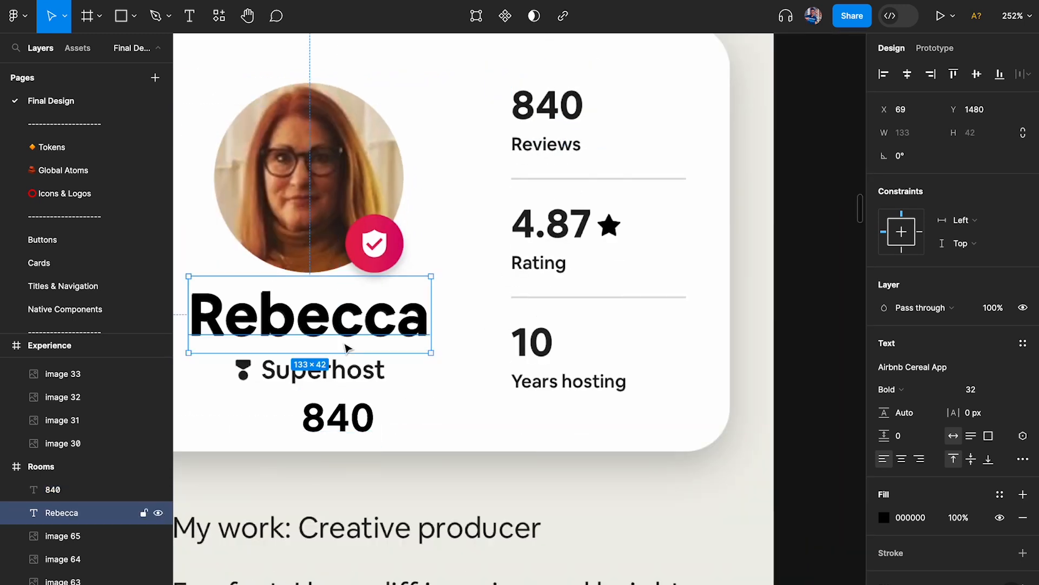
shift+click(334, 425)
click(333, 425)
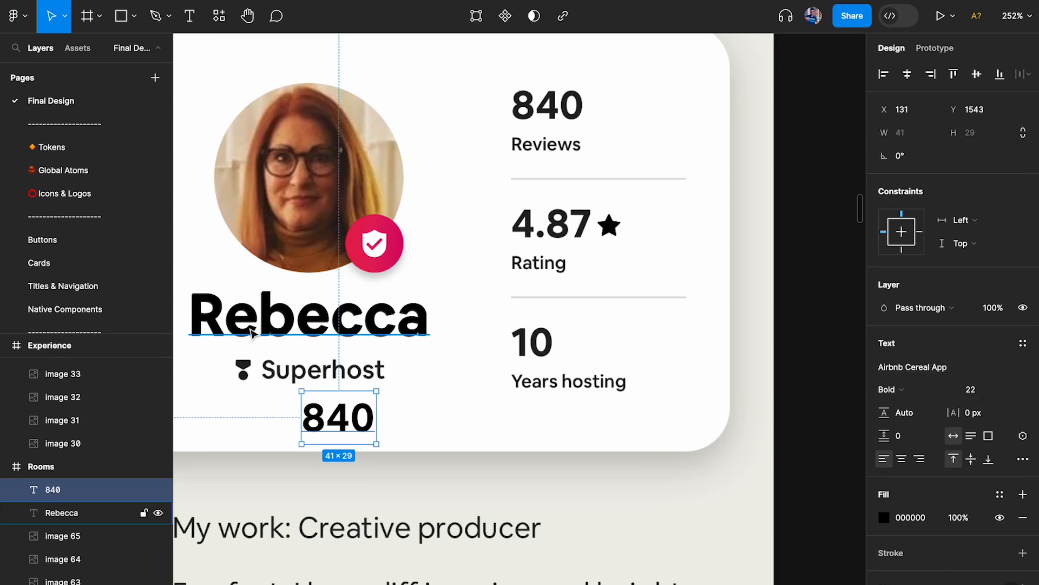
click(61, 512)
scroll(471, 328, down, 10)
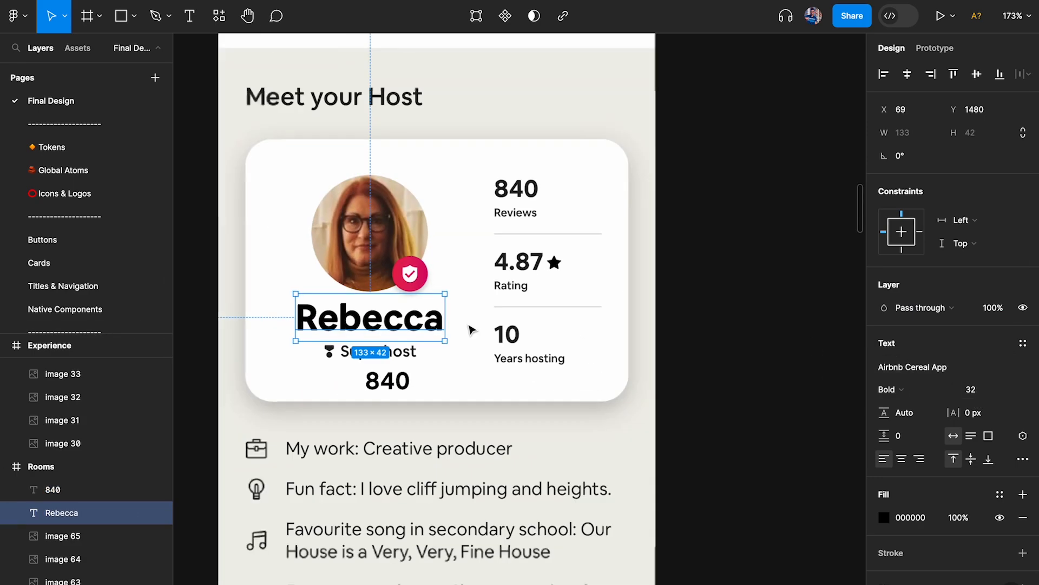
scroll(471, 328, down, 3)
scroll(471, 328, left, 15)
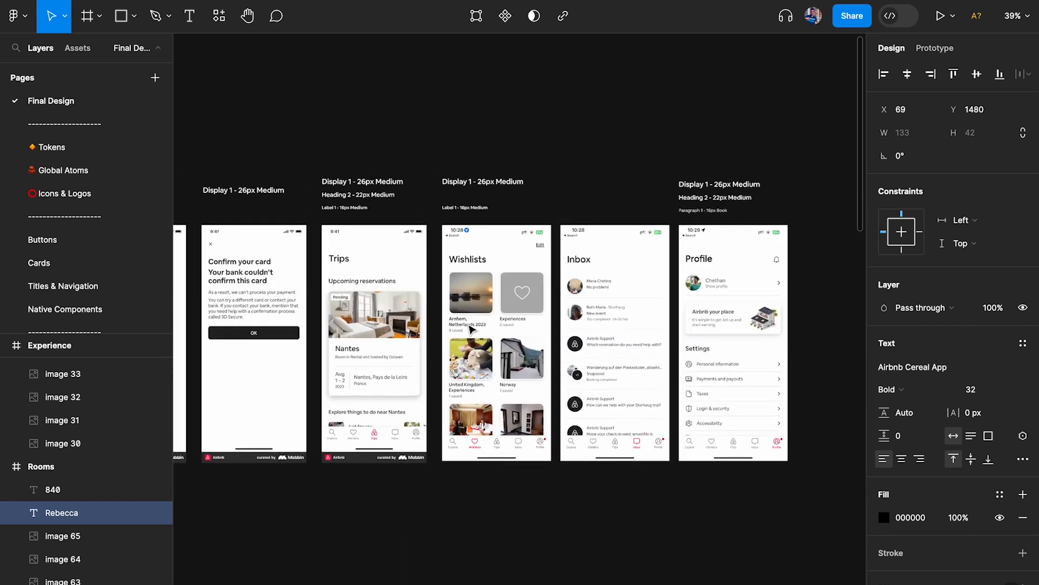
scroll(514, 274, right, 3)
scroll(515, 274, up, 6)
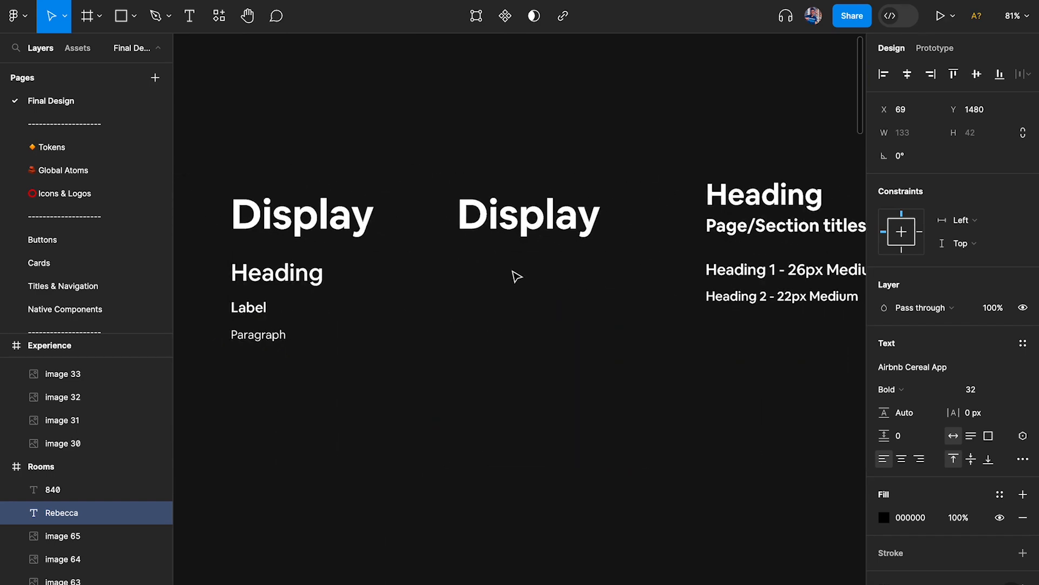
click(490, 267)
drag(490, 267, 490, 294)
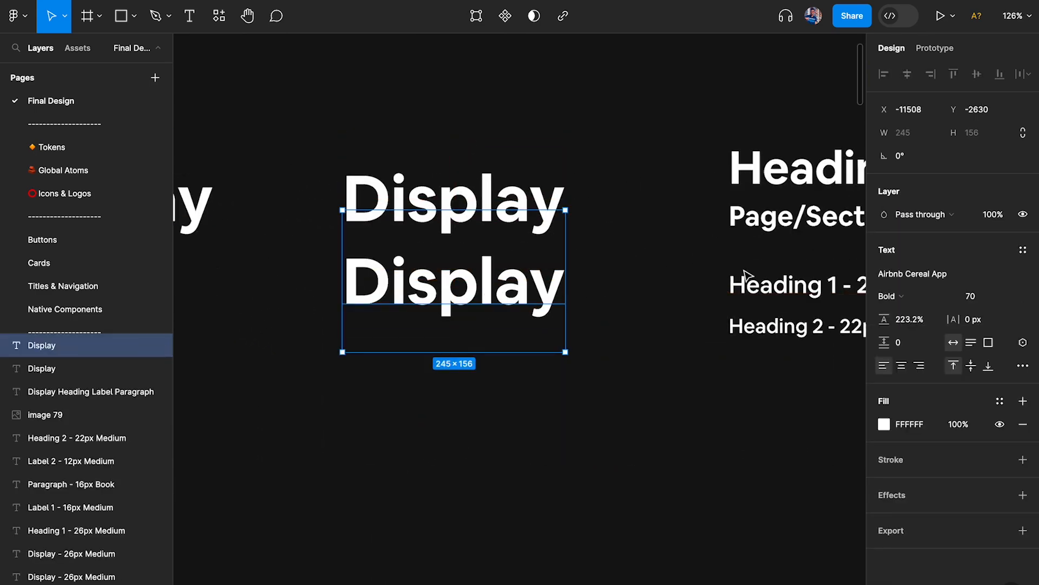
key(ctrl+z)
Step: Duplicate the Heading 1 and Heading 2 specification lines under the Display title
click(761, 270)
shift+click(763, 326)
drag(789, 308, 180, 290)
Step: Rewrite the copied Heading 1 line under the Display title as "Display 1 - 32px Bold"
double_click(444, 284)
text(Display 1 - 26px Medium)
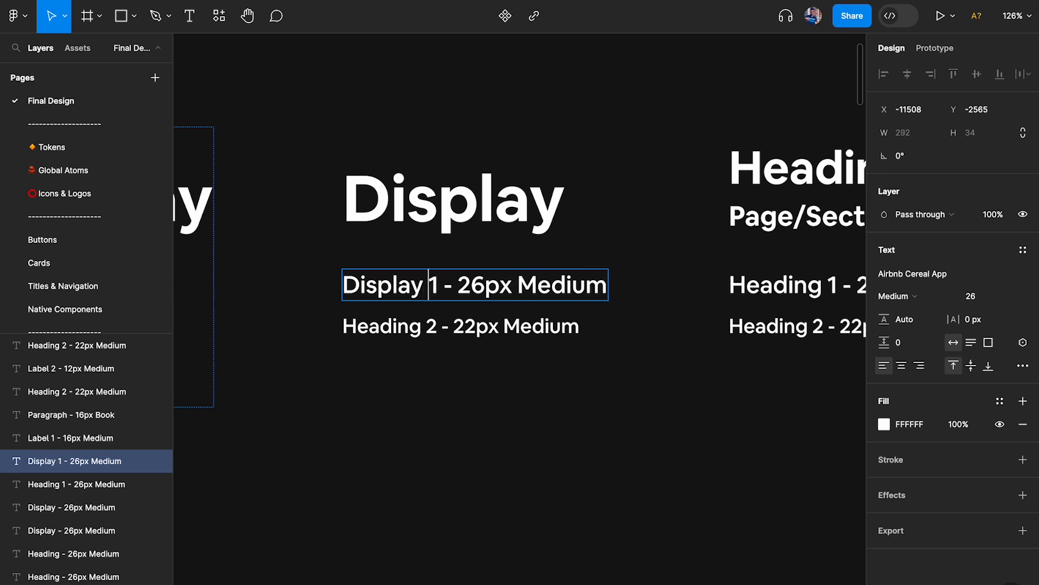
click(487, 285)
key(BackSpace)
key(BackSpace)
text(32)
double_click(518, 285)
text(Bol)
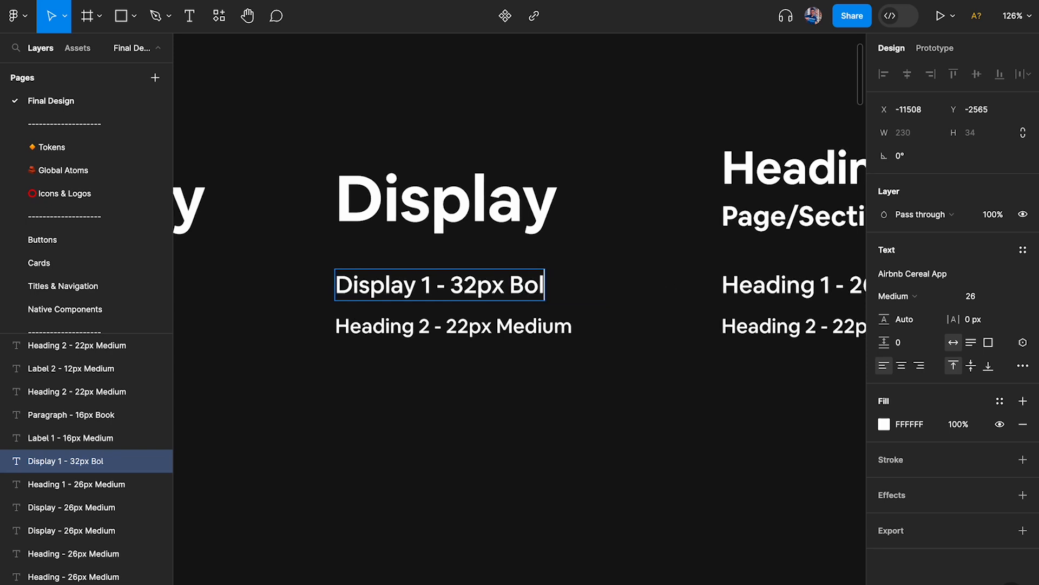
text(d)
key(Escape)
Step: Delete the copied Heading 2 line under Display and set the Display 1 line's weight to Bold
click(435, 333)
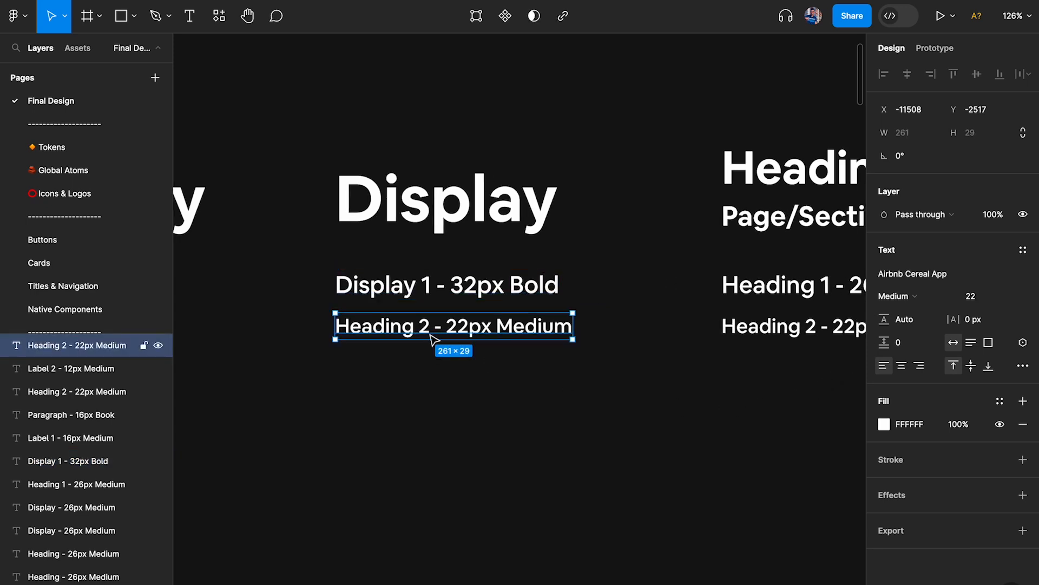
key(Delete)
click(437, 287)
click(922, 295)
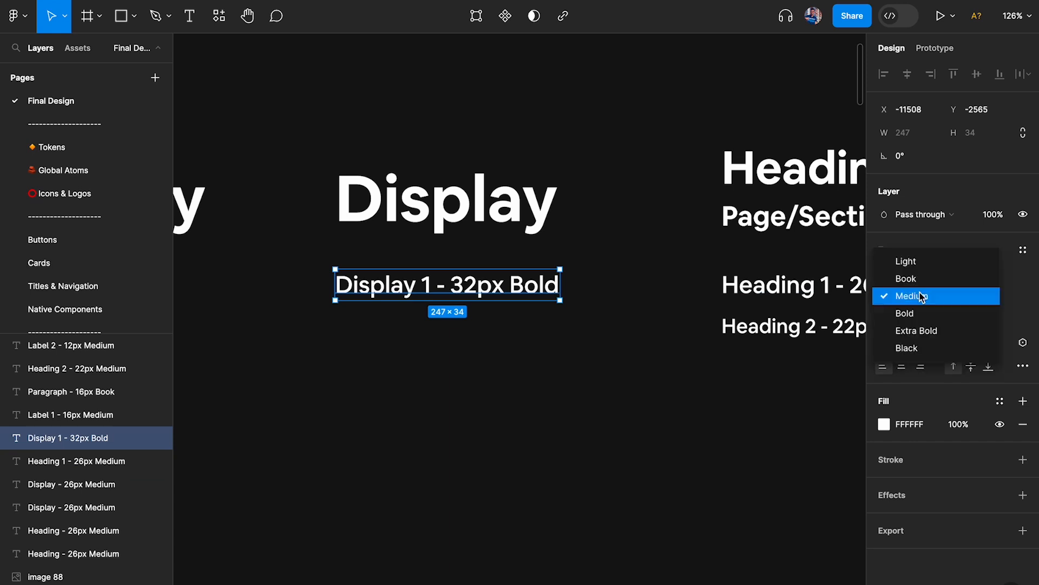
click(905, 313)
click(584, 350)
Step: Duplicate the Display 1 line directly beneath itself and change the copy to "Display 2 - 22px Bold"
click(489, 286)
drag(489, 286, 496, 325)
double_click(498, 322)
click(439, 321)
key(BackSpace)
text(2)
click(481, 324)
key(BackSpace)
key(BackSpace)
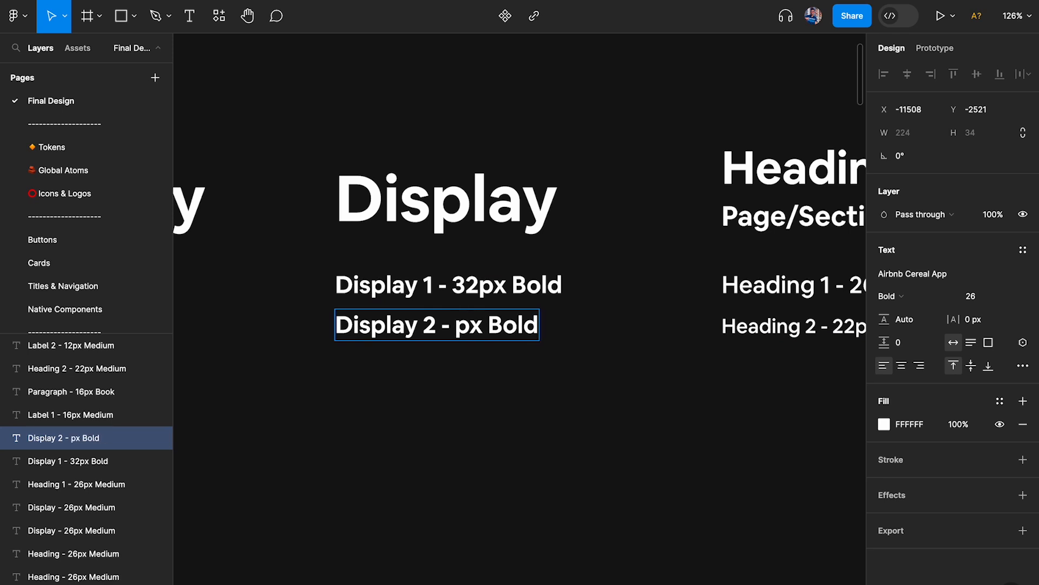
text(22)
key(Escape)
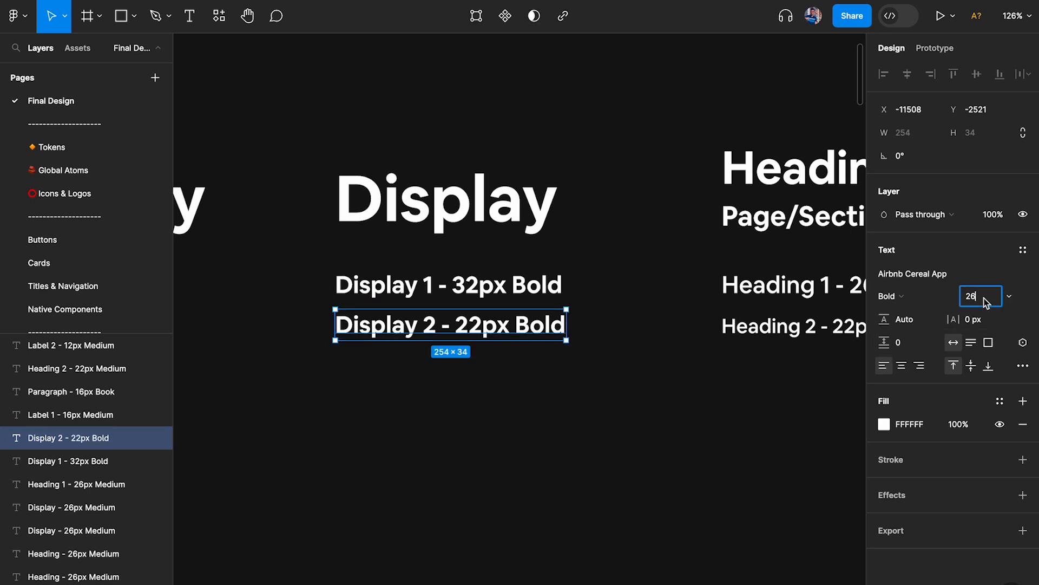
Step: Set the Display 2 line's font size to 22 and the Display 1 line's to 32, keeping the lines spaced apart
click(974, 296)
text(22)
key(Return)
click(535, 282)
click(974, 296)
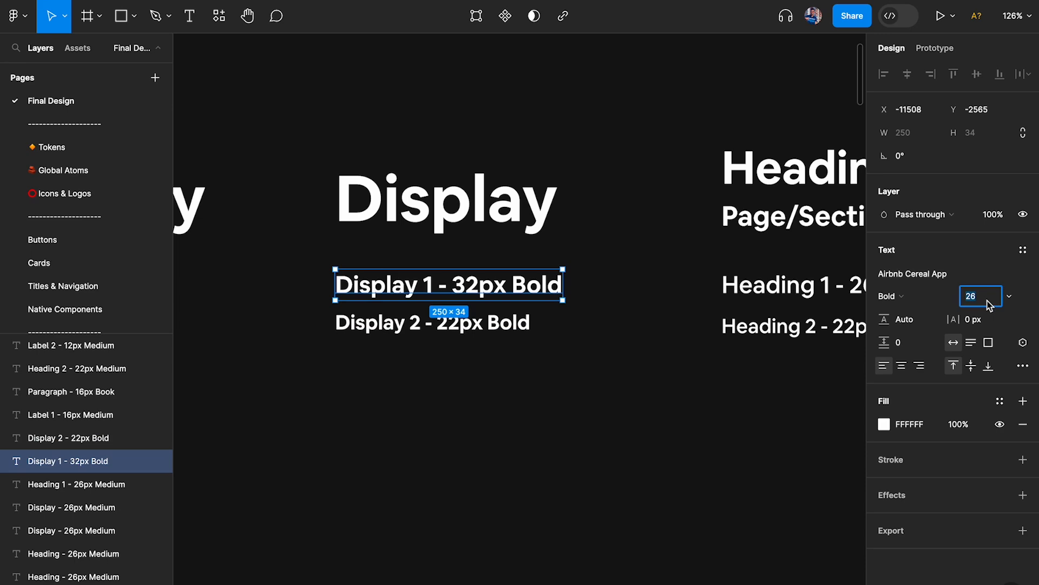
text(32)
key(Return)
click(510, 336)
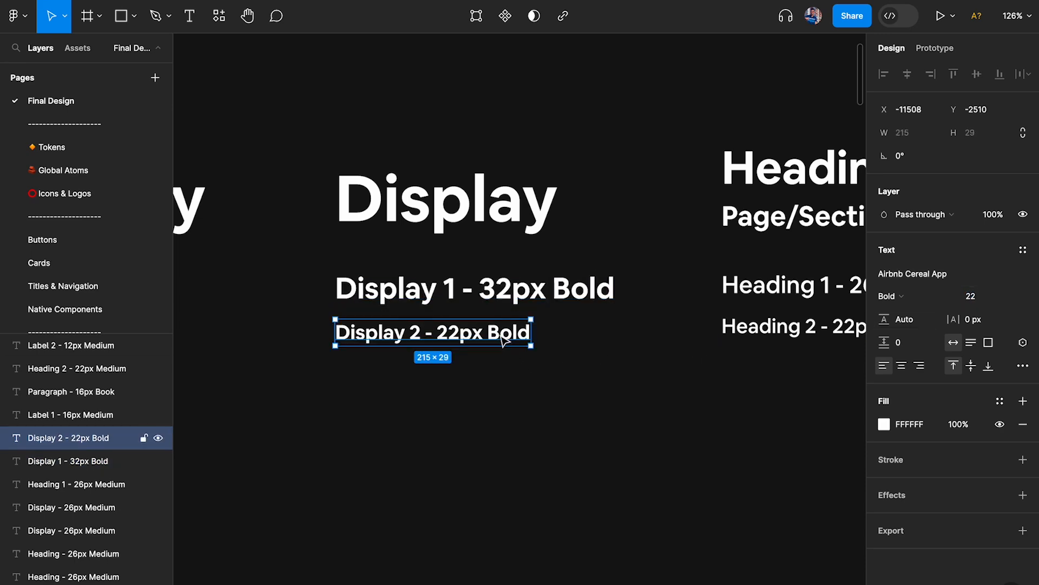
Step: Review the Display, Heading, Label and Paragraph groups one after another in the typography overview
scroll(494, 333, down, 4)
drag(431, 190, 478, 413)
scroll(476, 413, right, 5)
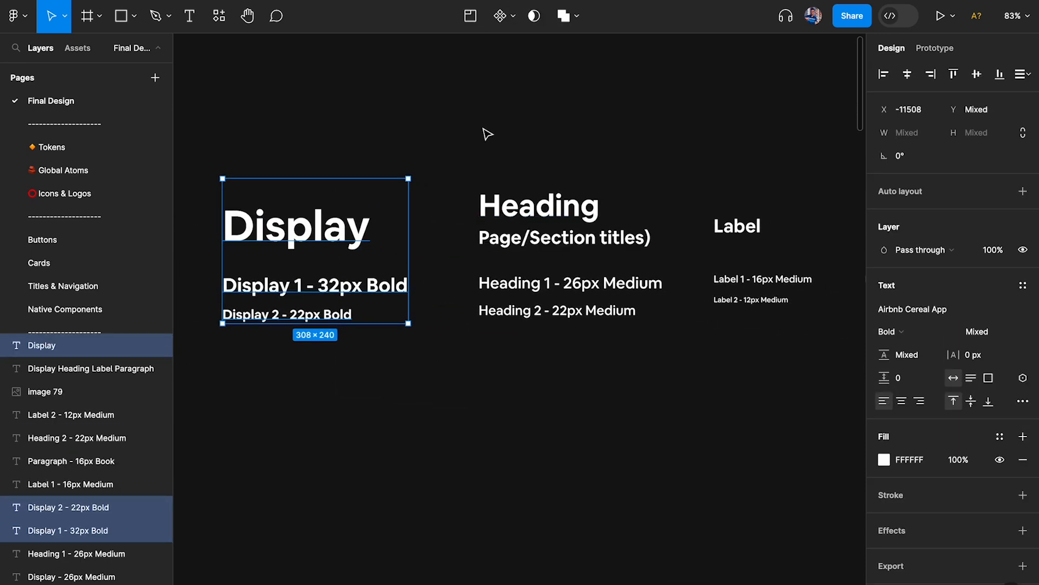
drag(481, 128, 582, 381)
drag(475, 140, 608, 371)
scroll(608, 372, right, 5)
scroll(601, 245, up, 2)
drag(569, 202, 620, 337)
drag(720, 185, 770, 336)
scroll(771, 336, down, 5)
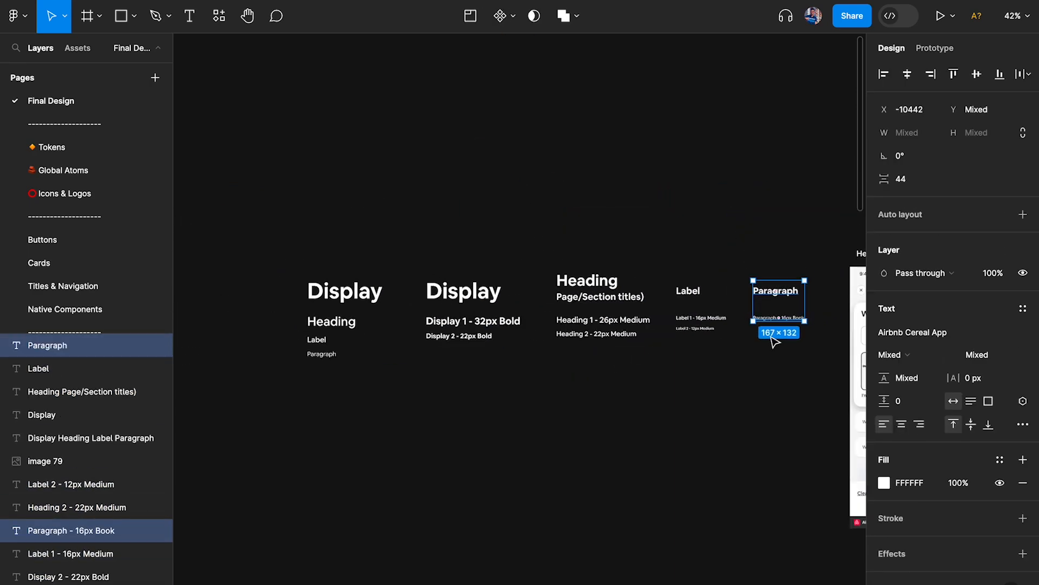
scroll(776, 341, up, 2)
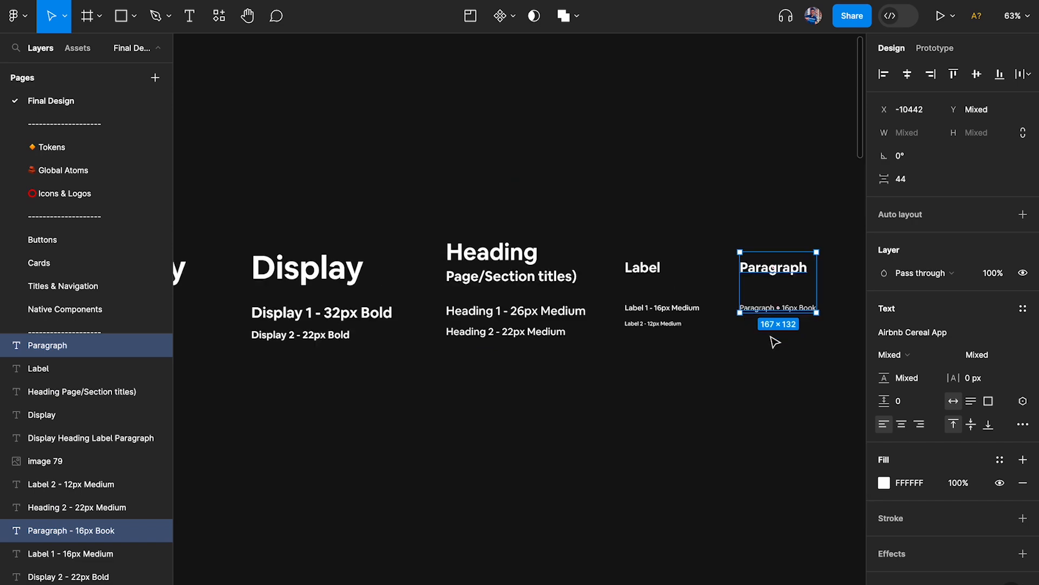
Step: Compare the size and weight lines listed under the Display, Heading, Label and Paragraph titles
scroll(579, 401, up, 2)
scroll(388, 360, up, 5)
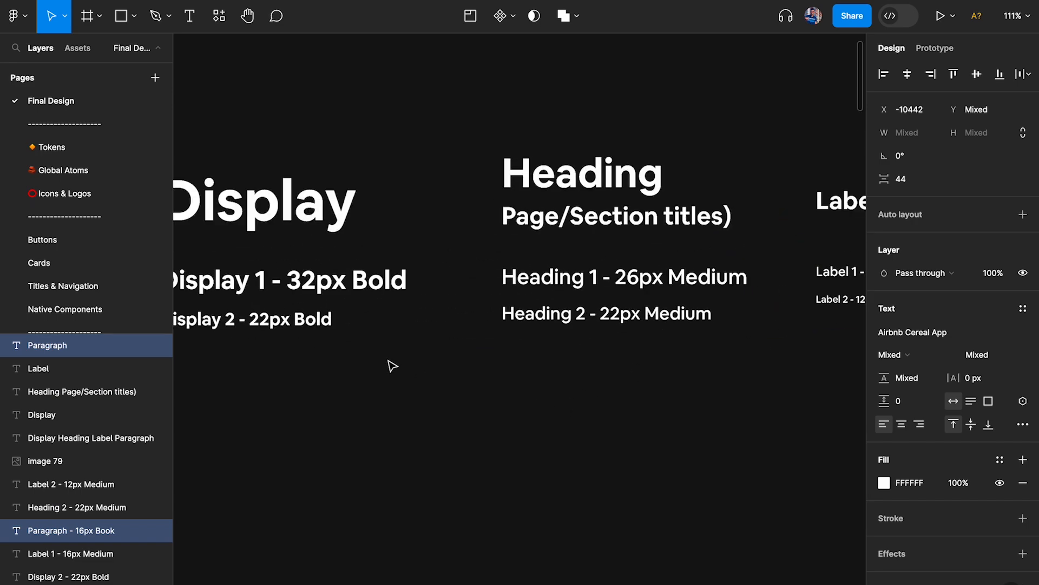
scroll(388, 361, left, 2)
drag(391, 373, 326, 290)
scroll(544, 428, right, 1)
scroll(595, 401, right, 1)
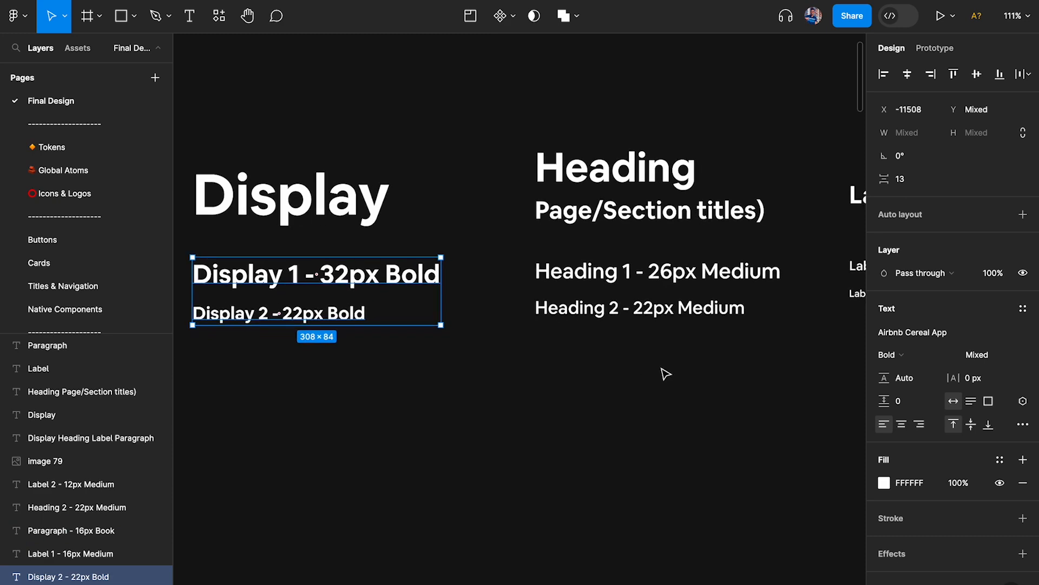
drag(661, 371, 587, 248)
scroll(587, 251, down, 4)
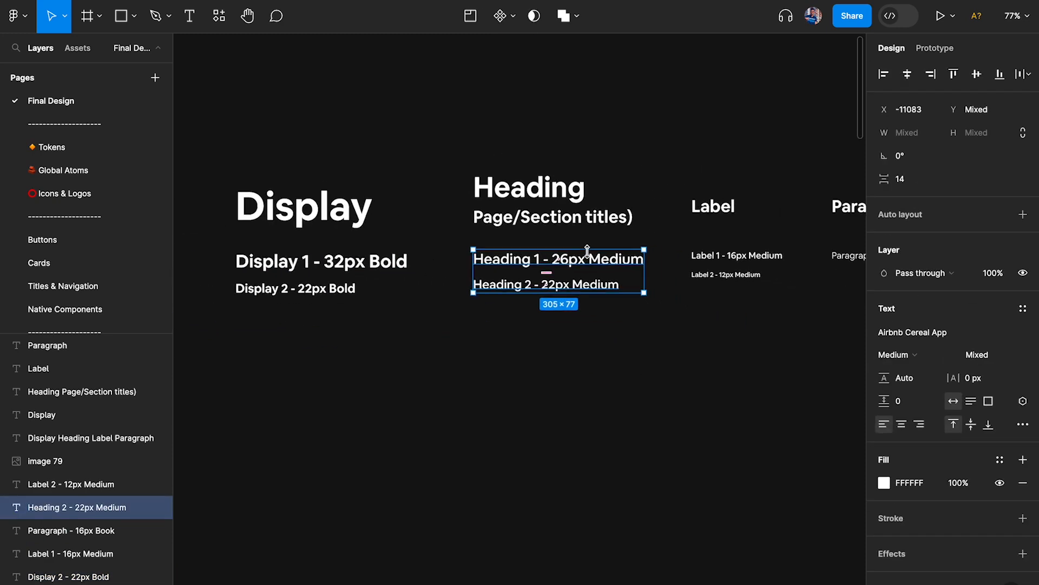
scroll(648, 300, right, 5)
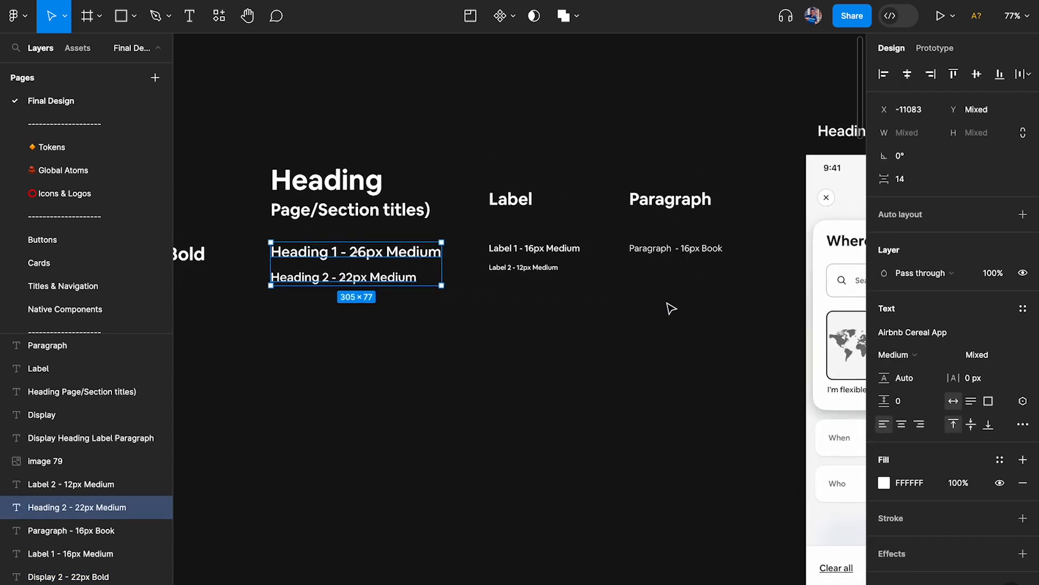
drag(499, 238, 677, 304)
click(495, 323)
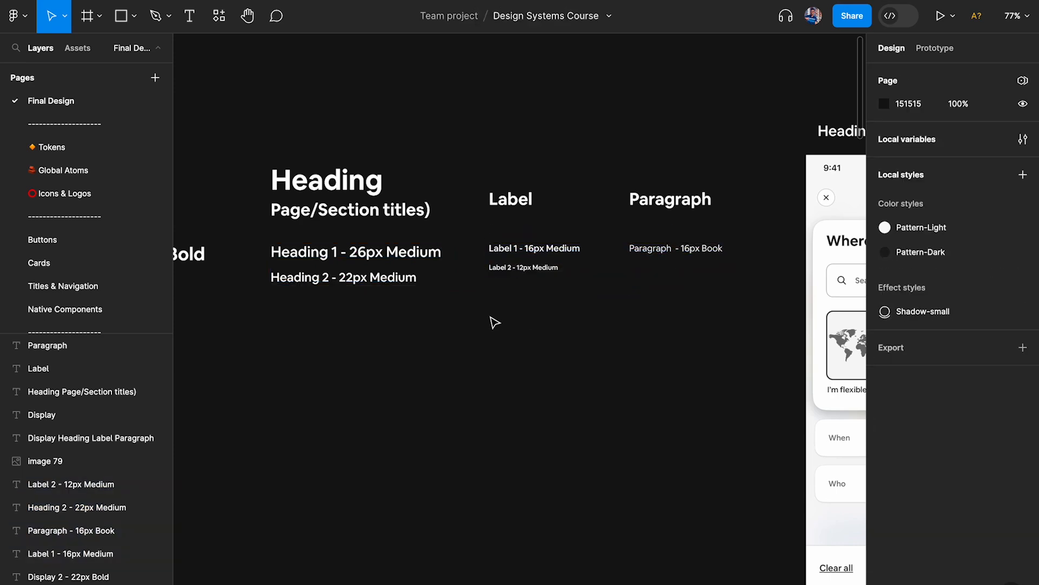
Step: Duplicate the Display 1 and Display 2 lines into the empty space below the Display group
scroll(495, 323, down, 3)
scroll(395, 260, up, 2)
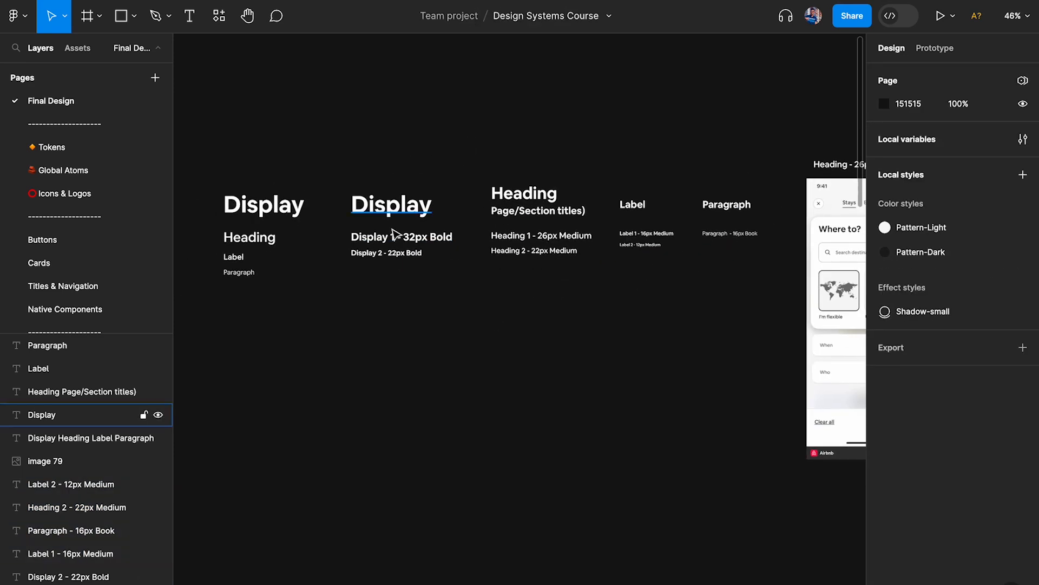
drag(408, 247, 404, 368)
drag(392, 266, 390, 399)
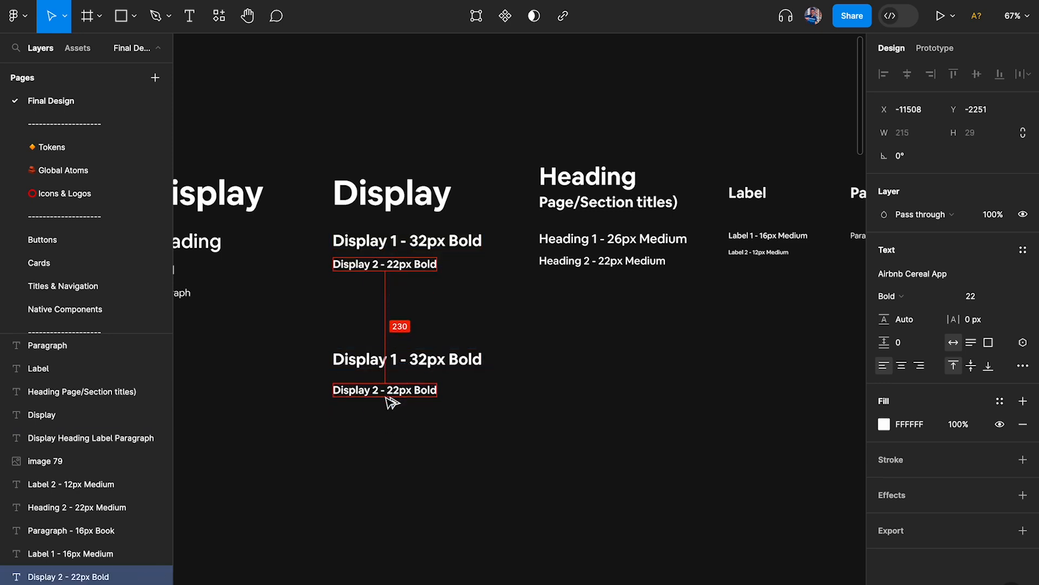
Step: Duplicate the Heading, Label and Paragraph specification lines into a vertical list beneath the copied Display lines
scroll(515, 294, down, 2)
click(529, 179)
shift+click(601, 204)
drag(600, 217, 409, 391)
scroll(409, 391, down, 2)
drag(650, 215, 395, 420)
drag(805, 225, 389, 464)
Step: Wrap the copied typography lines in a vertical auto layout frame with 32 spacing and nudge the frame slightly
drag(281, 309, 430, 547)
key(shift+a)
scroll(411, 473, up, 5)
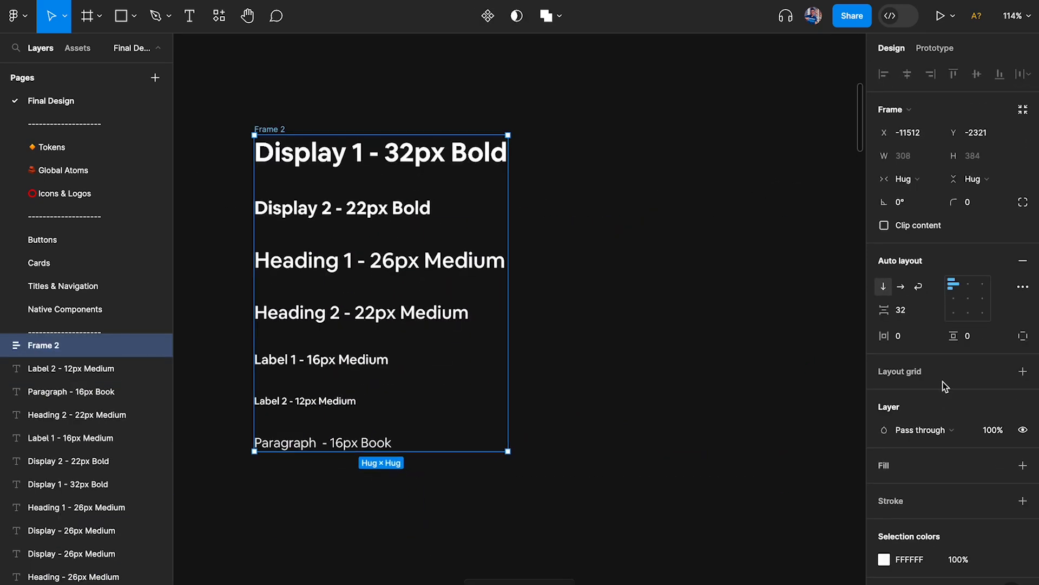
scroll(754, 346, left, 4)
click(755, 346)
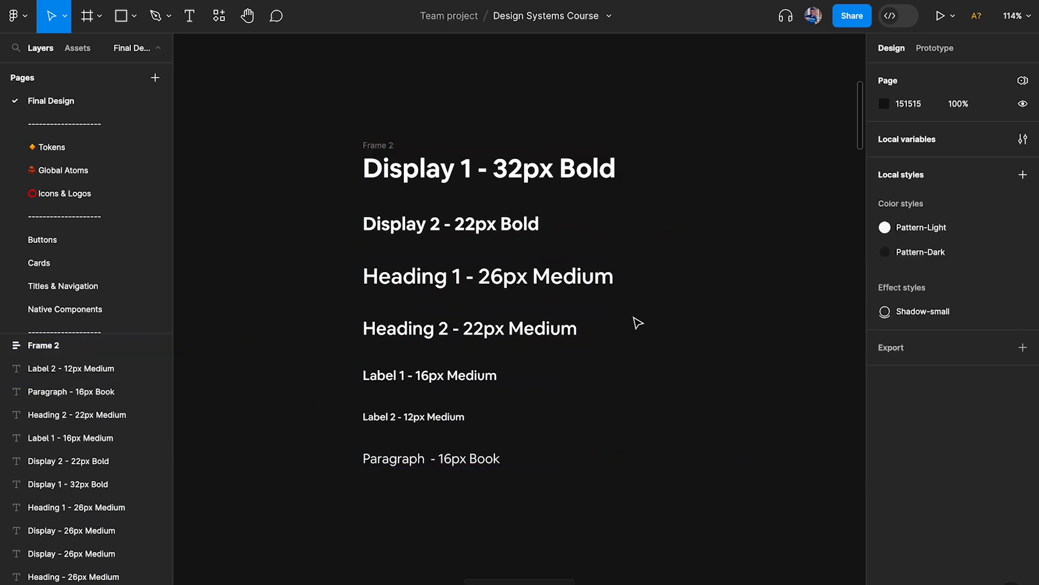
click(372, 147)
drag(384, 148, 380, 144)
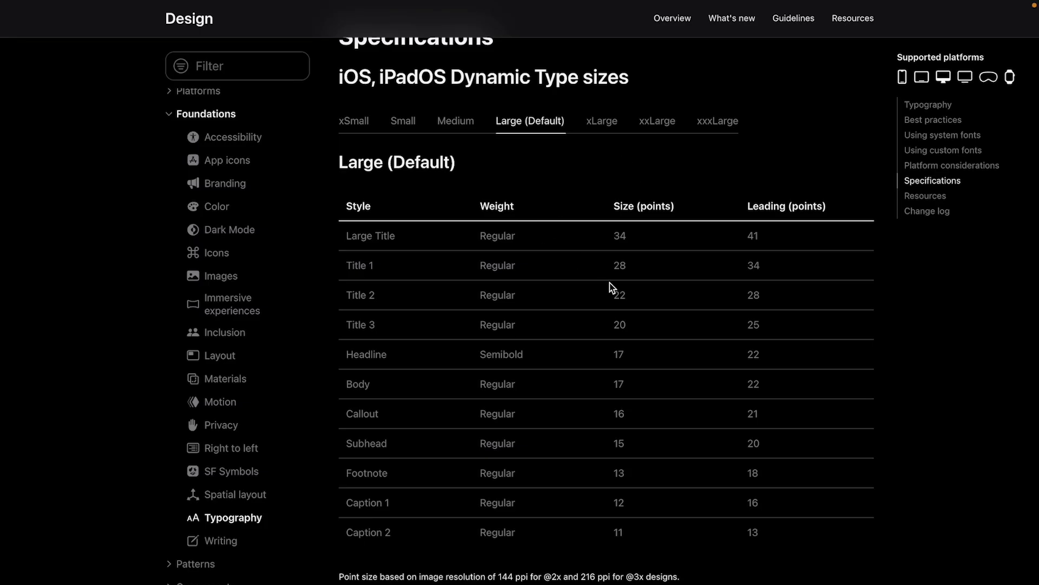
Step: Switch to Apple's Typography guidelines page and capture a screenshot of the Large (Default) Dynamic Type sizes table
key(super+shift+5)
drag(609, 283, 389, 372)
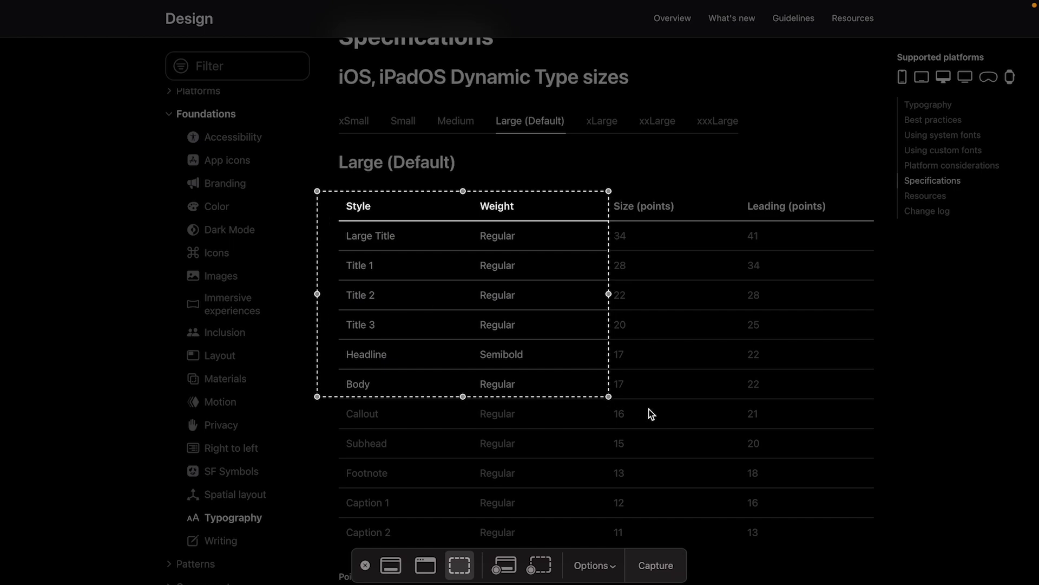
drag(609, 396, 901, 569)
key(Return)
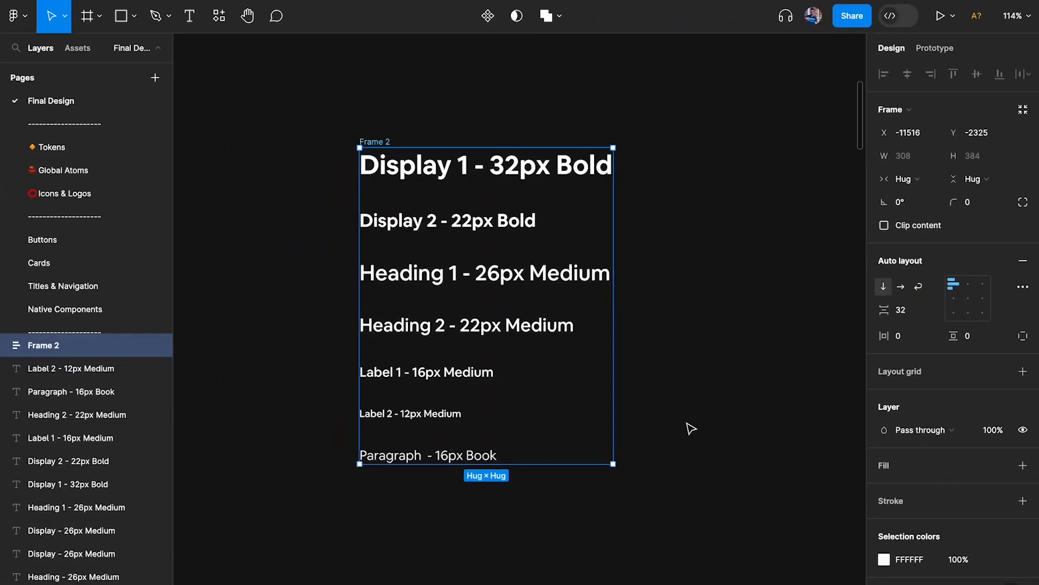
Step: Paste the Apple type sizes table screenshot into the typography canvas and place it to the right of the typography list frame
ctrl+scroll(563, 237, down, 5)
click(675, 260)
scroll(675, 260, right, 5)
key(super+v)
drag(535, 307, 649, 317)
ctrl+scroll(650, 314, up, 3)
scroll(467, 209, left, 3)
ctrl+scroll(467, 208, up, 3)
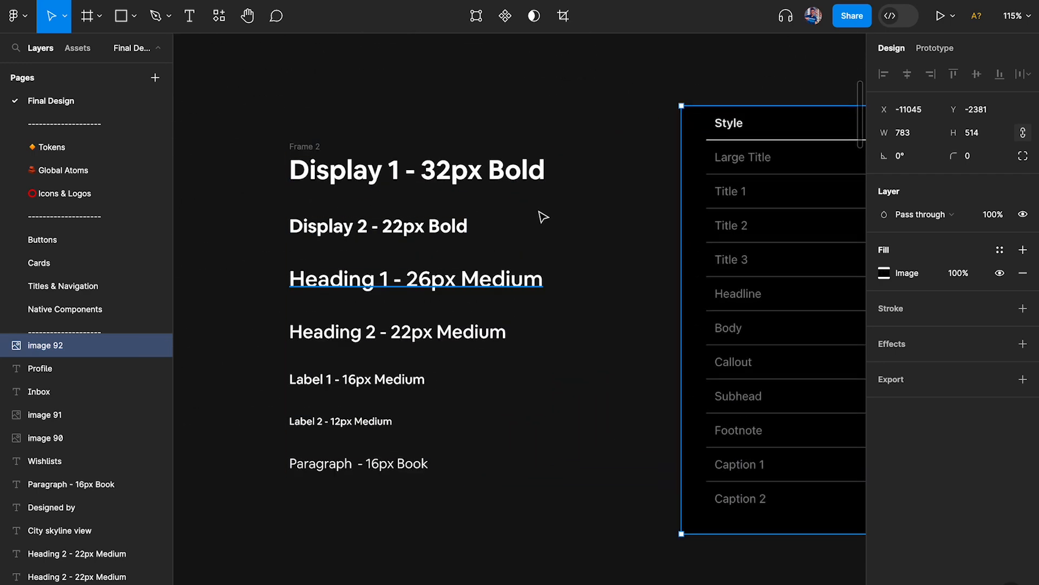
ctrl+scroll(434, 327, down, 2)
scroll(459, 370, right, 2)
scroll(459, 370, up, 1)
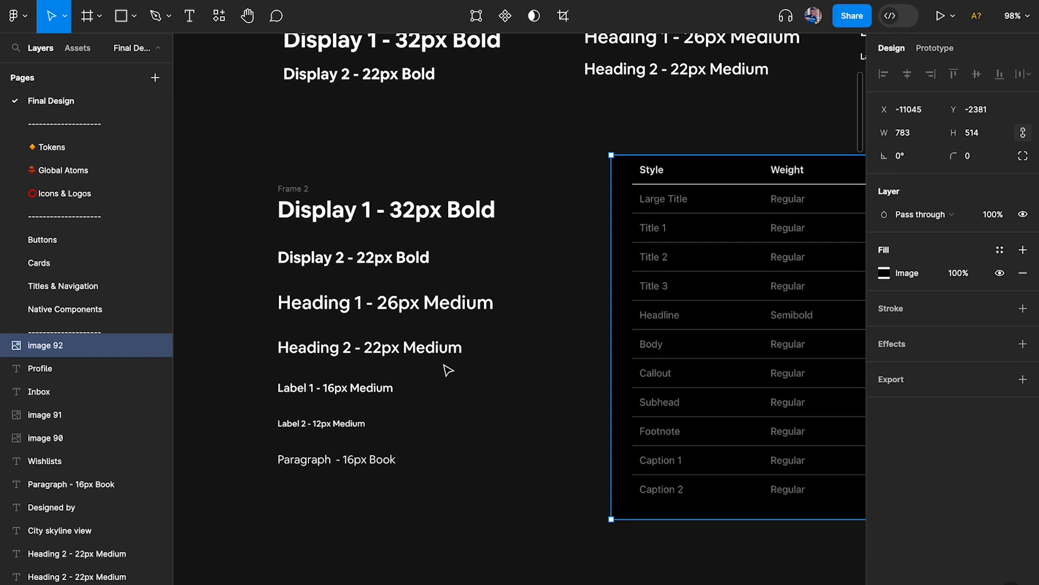
ctrl+scroll(449, 370, up, 2)
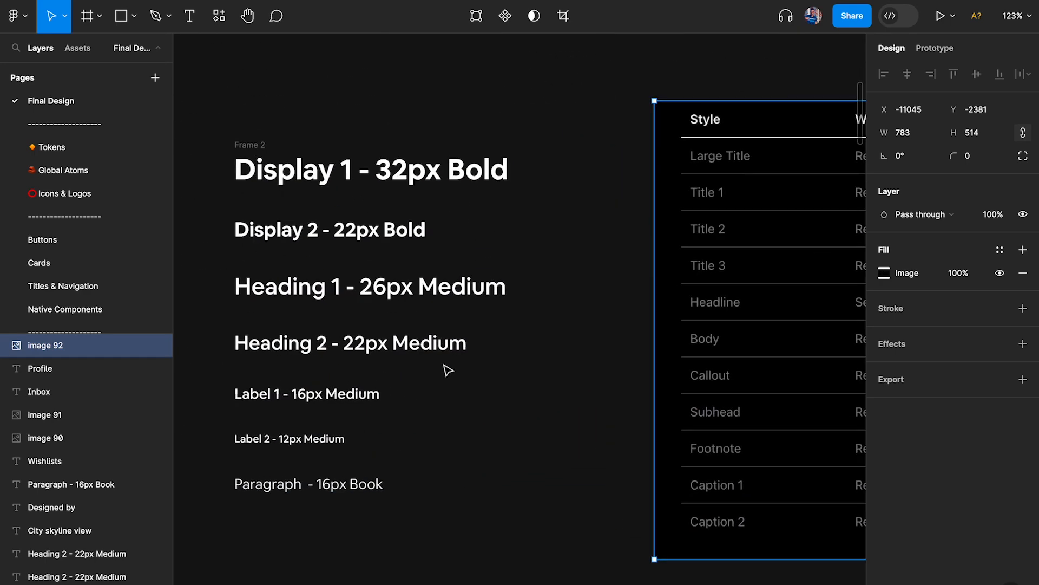
double_click(341, 169)
drag(334, 169, 124, 176)
key(Escape)
Step: Duplicate the typography list frame to the left, shift the original frame closer to the Apple table, and hide the interface panels
ctrl+scroll(441, 120, down, 3)
scroll(411, 124, left, 2)
click(391, 126)
alt+drag(390, 125, 199, 138)
click(424, 130)
drag(424, 130, 463, 128)
click(189, 129)
key(ctrl+backslash)
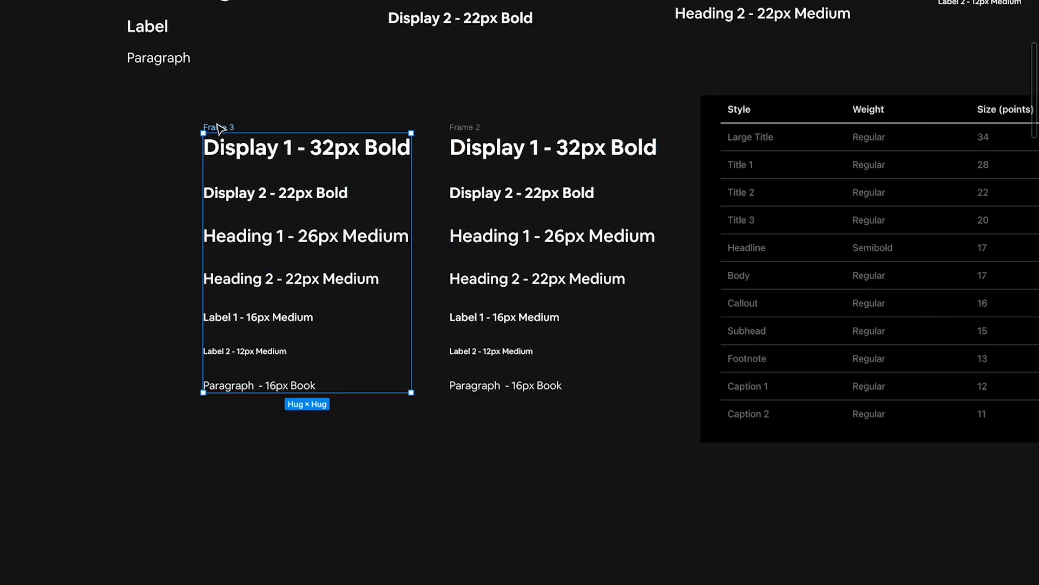
Step: In the list frame beside the Apple table, rename the Display 1 and Display 2 lines to Large Title 1 and Large Title 2
ctrl+scroll(467, 117, up, 3)
double_click(470, 130)
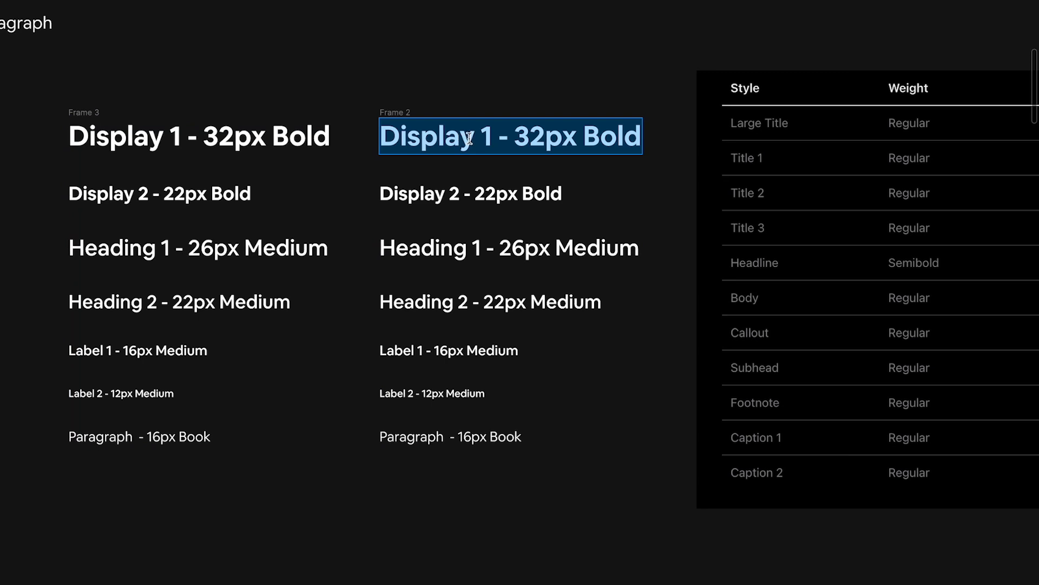
double_click(467, 138)
text(Large Ti)
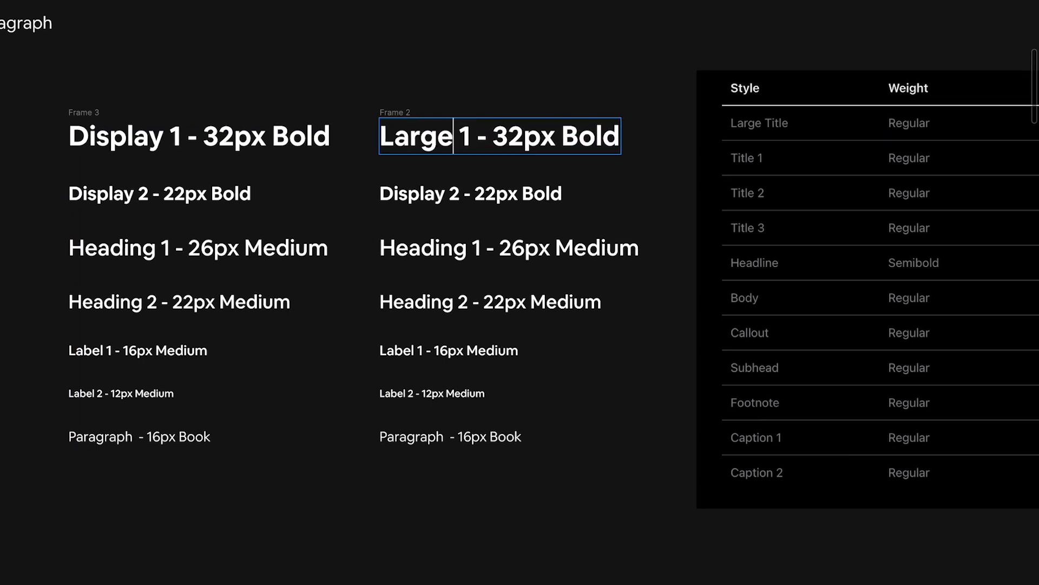
text(tle)
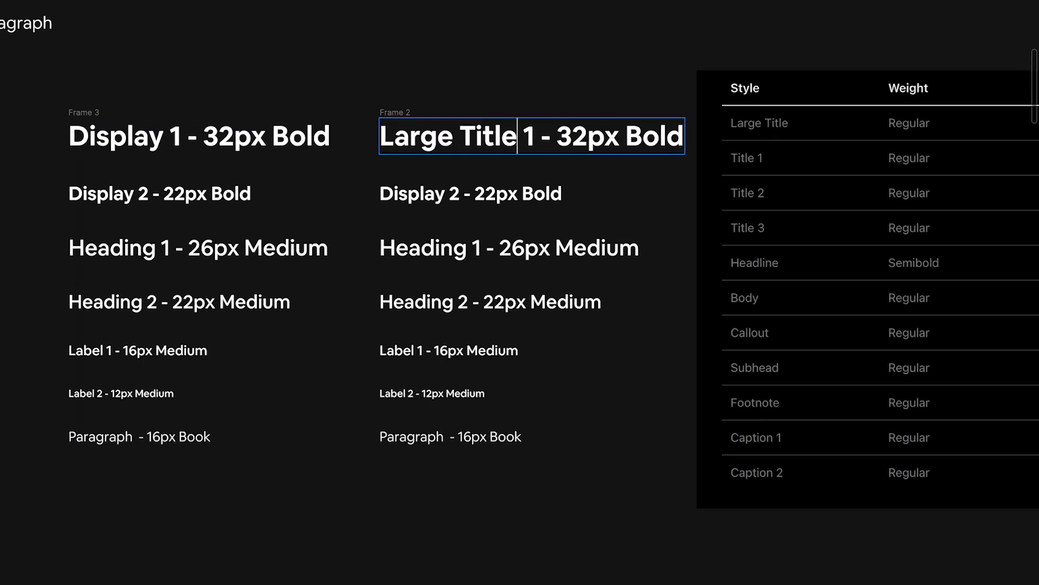
double_click(460, 194)
drag(460, 193, 298, 197)
text(Lar)
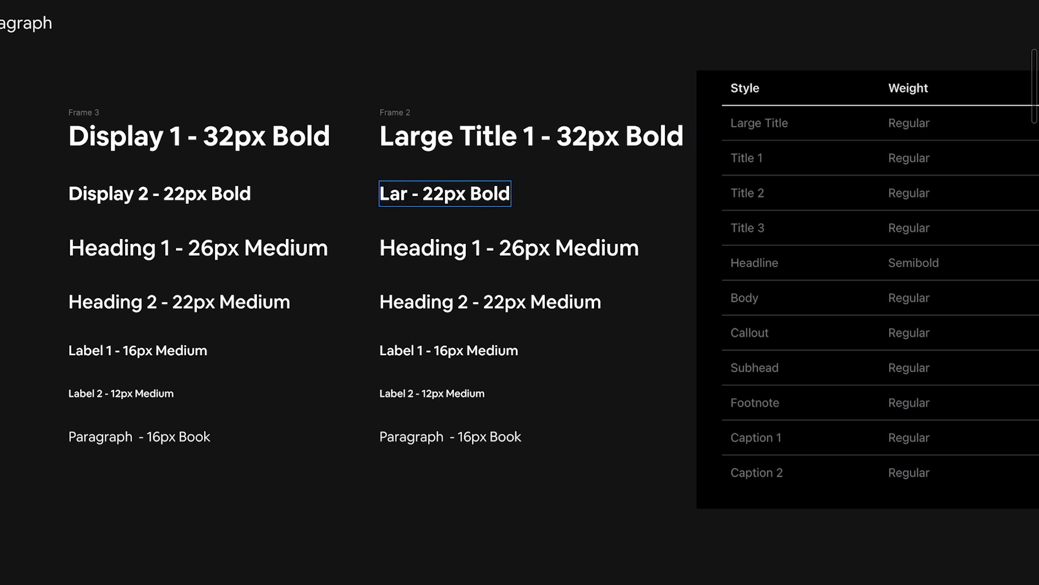
text(ge Title 2)
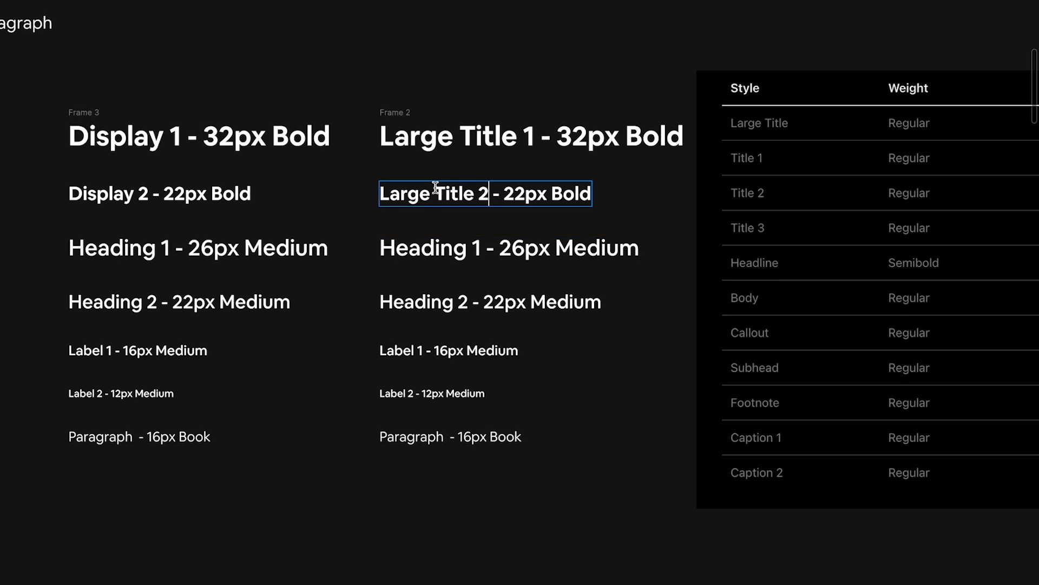
Step: Rename the Heading 1 and Heading 2 lines in the same frame to Title 1 and Title 2, keeping their sizes and weights
double_click(461, 251)
text(TItle)
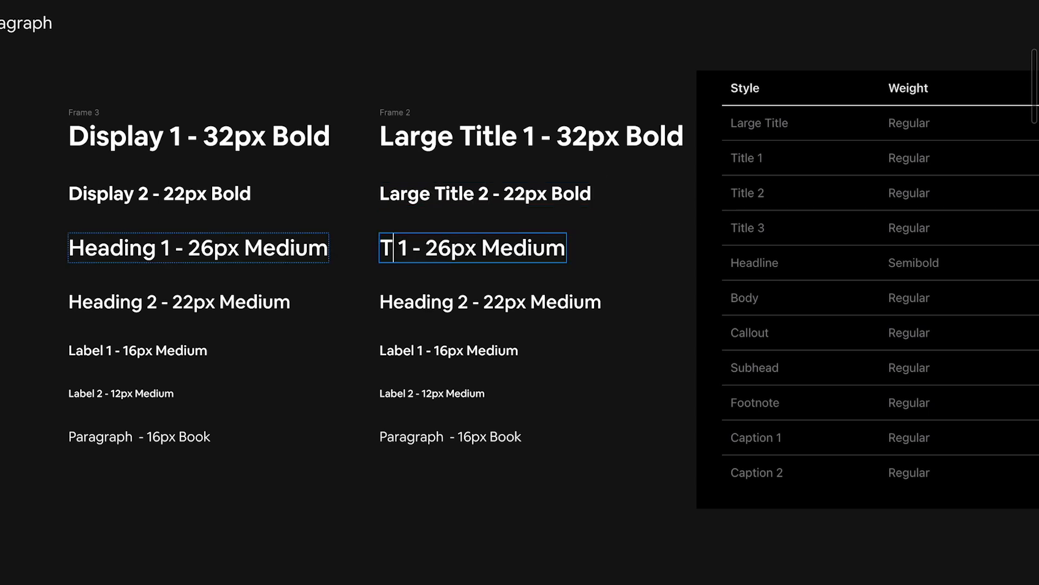
key(alt+shift+Left)
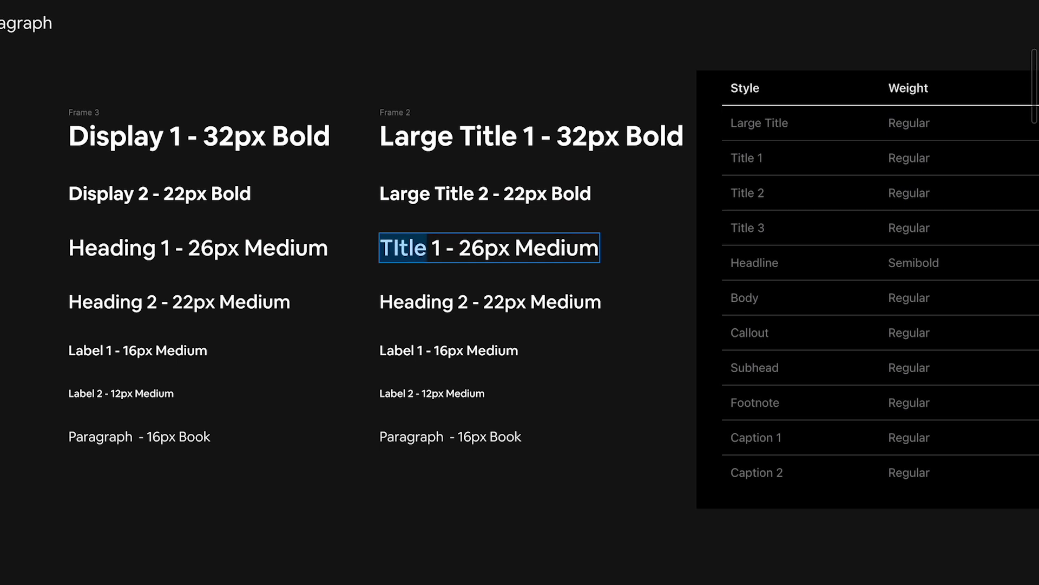
text(Title)
double_click(460, 307)
text(Title)
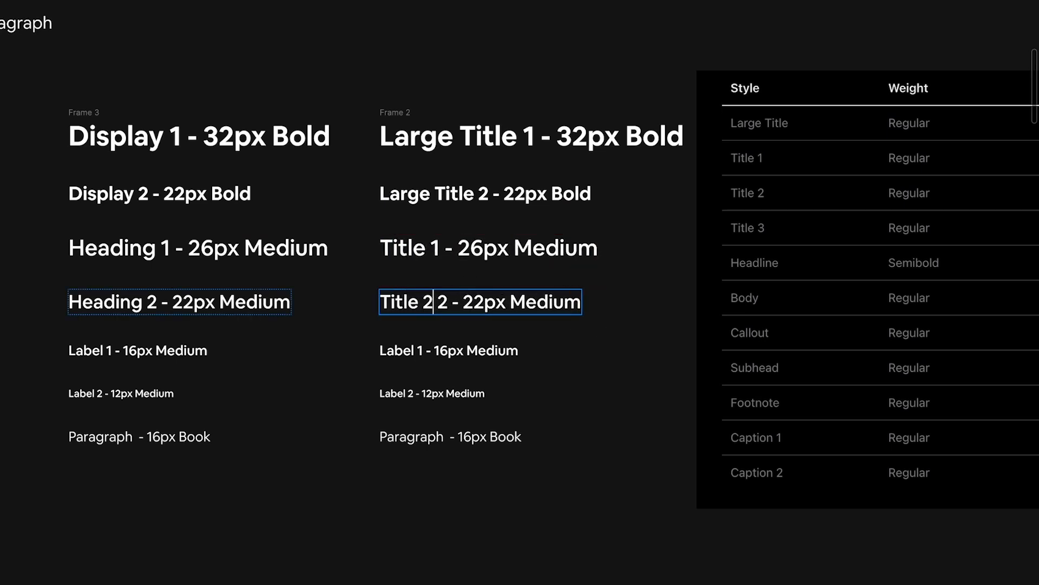
key(Escape)
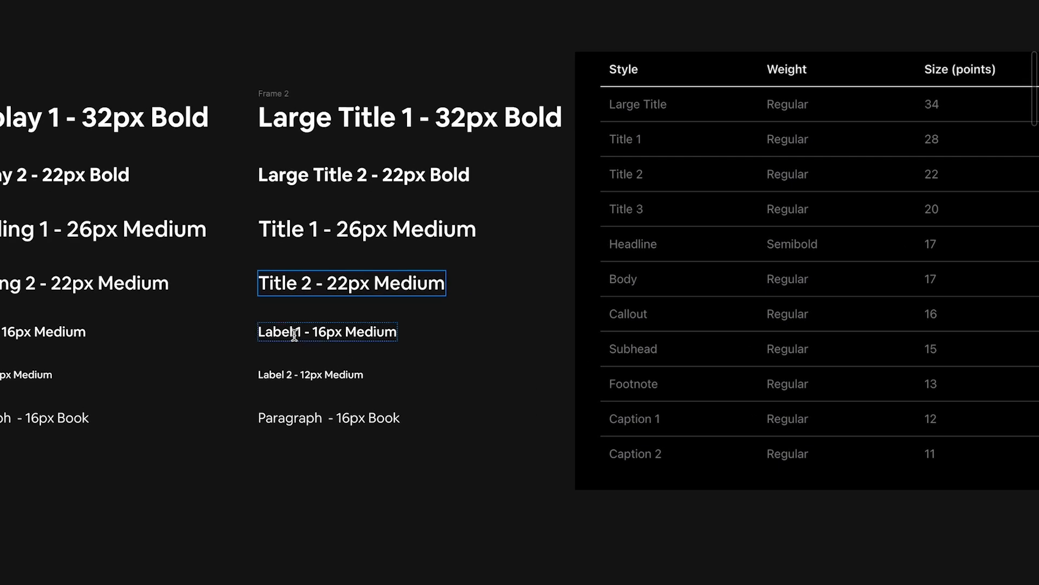
Step: Rename the Label 1, Paragraph and Label 2 lines in the same frame to Headline, Body and Caption
drag(301, 332, 216, 340)
text(Headline)
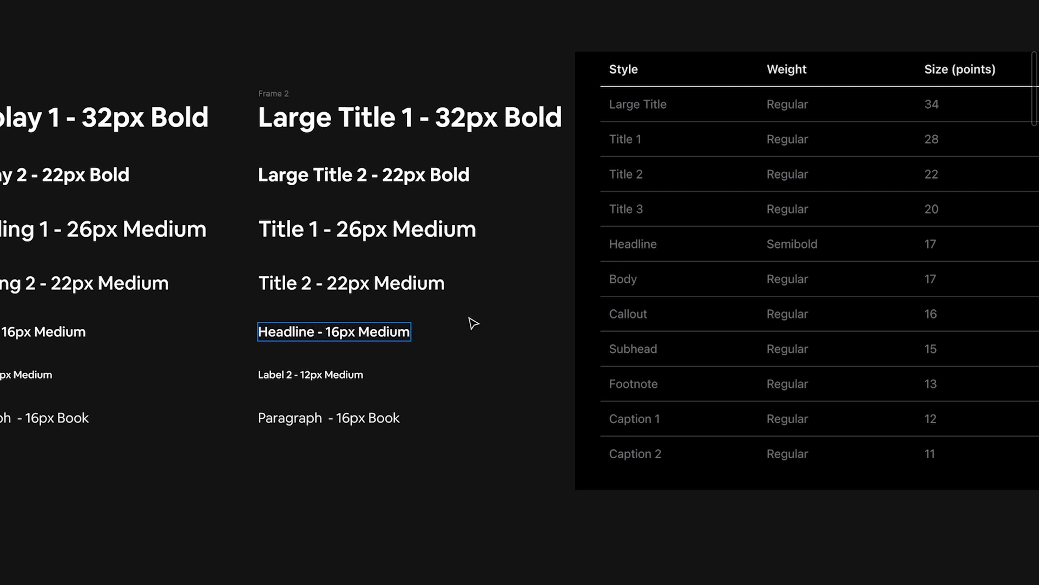
double_click(319, 419)
text(Body)
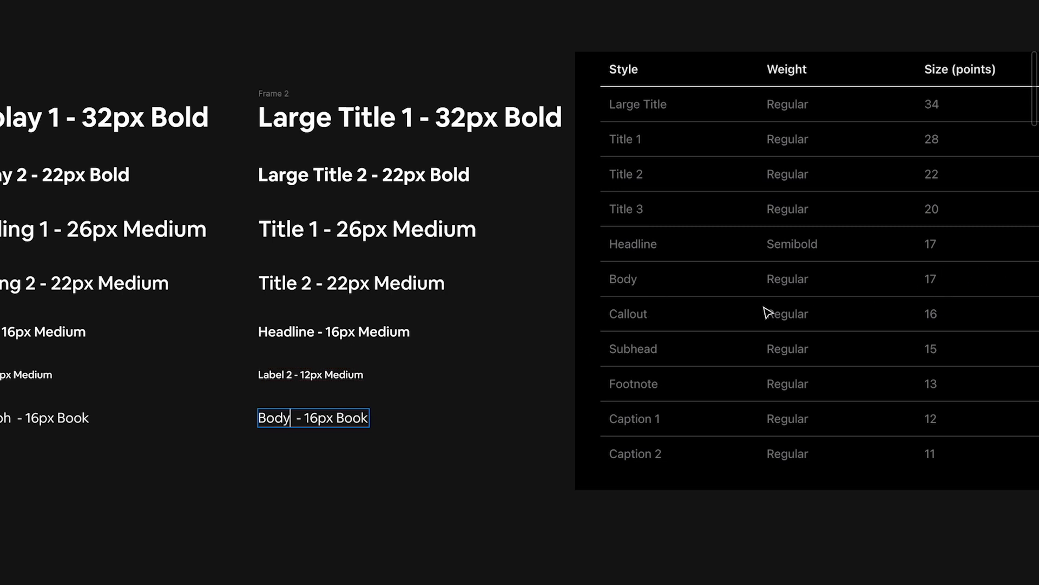
double_click(268, 373)
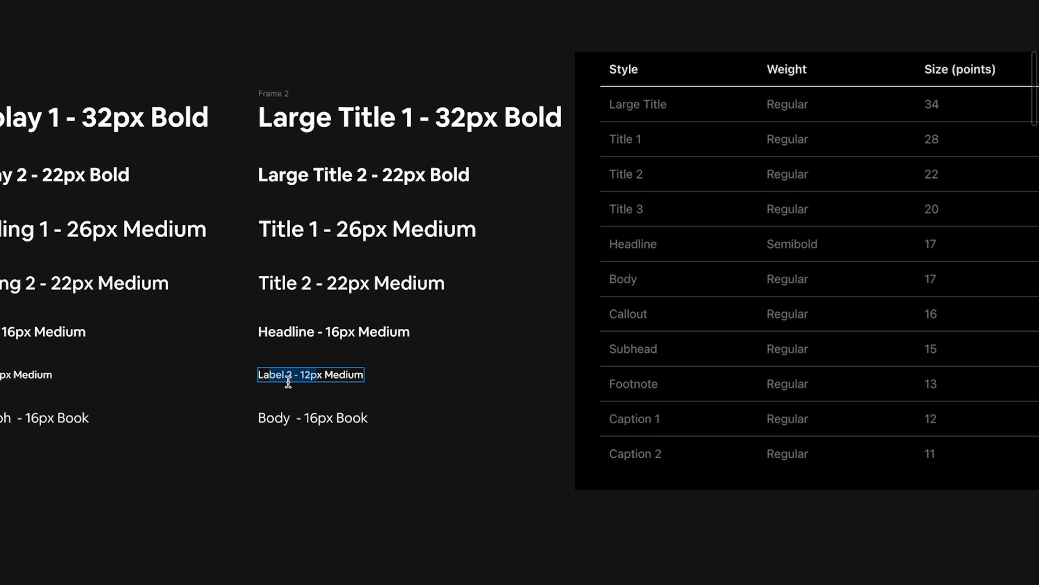
drag(297, 375, 228, 376)
text(Caption)
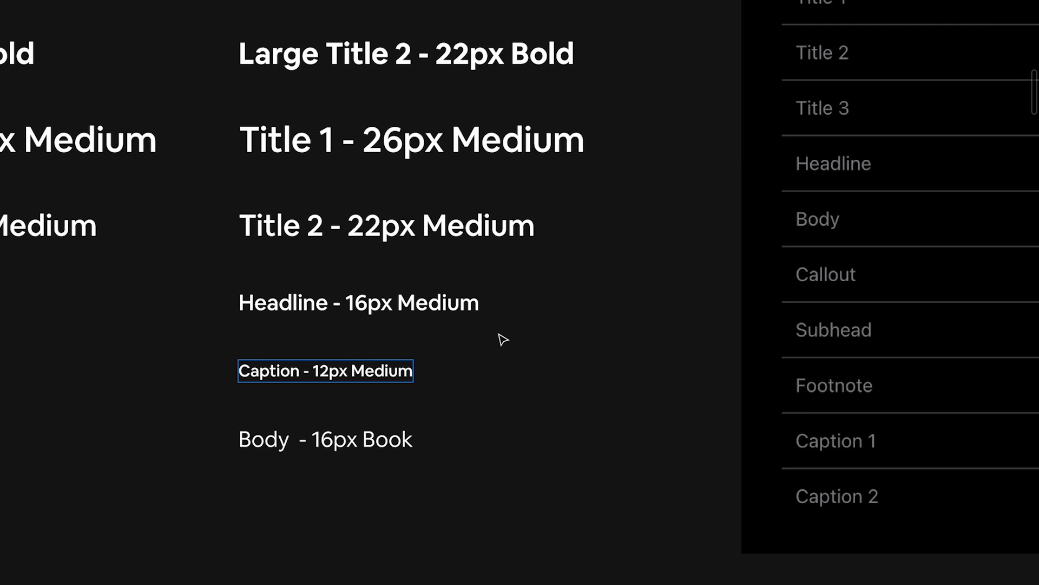
Step: Compare the original naming list, the Apple-style naming list and Apple's type sizes table side by side
click(486, 144)
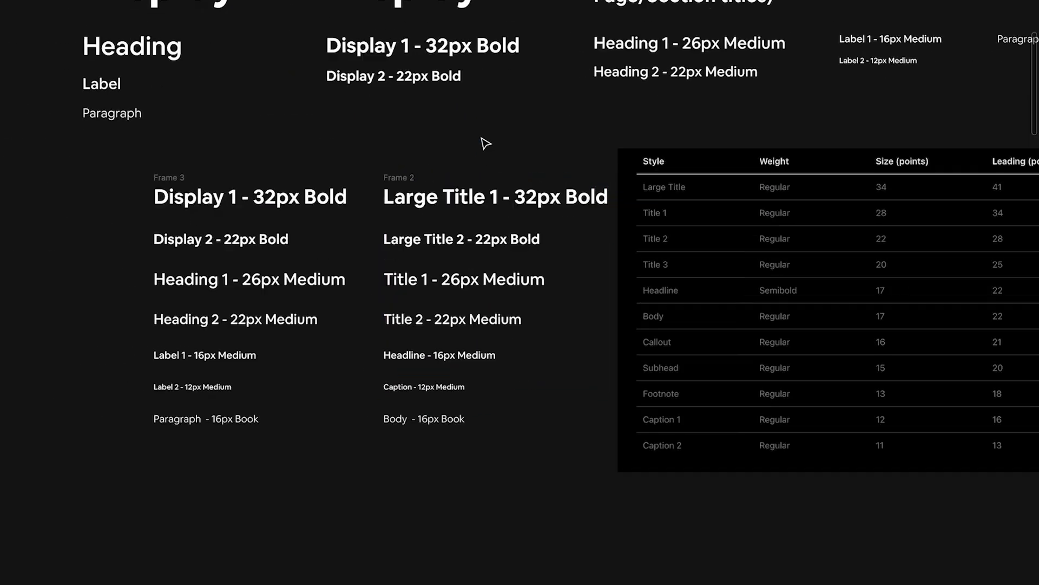
scroll(481, 138, up, 2)
click(386, 190)
shift+click(791, 202)
click(664, 136)
click(95, 189)
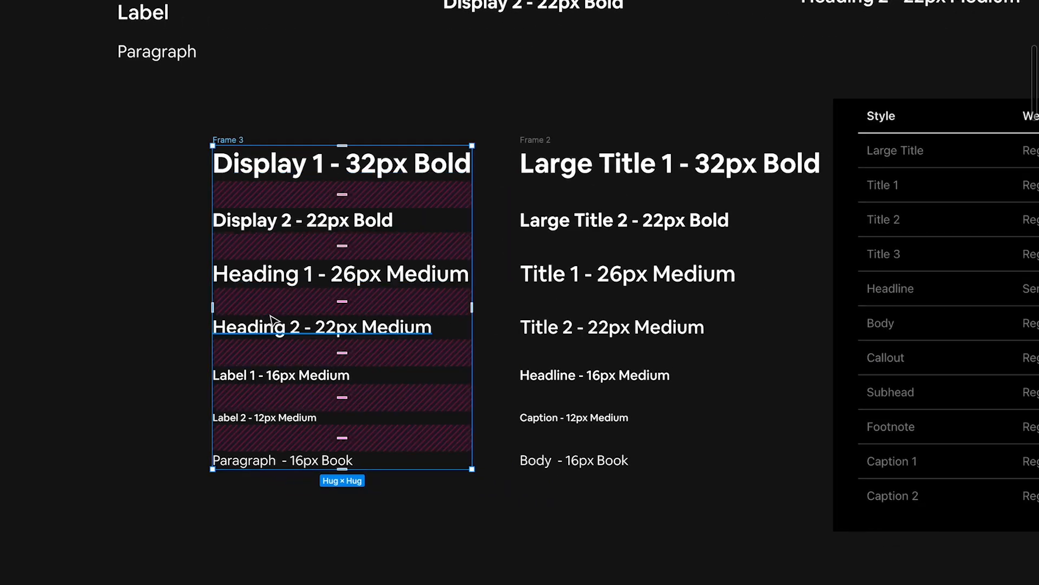
scroll(265, 487, right, 2)
click(413, 135)
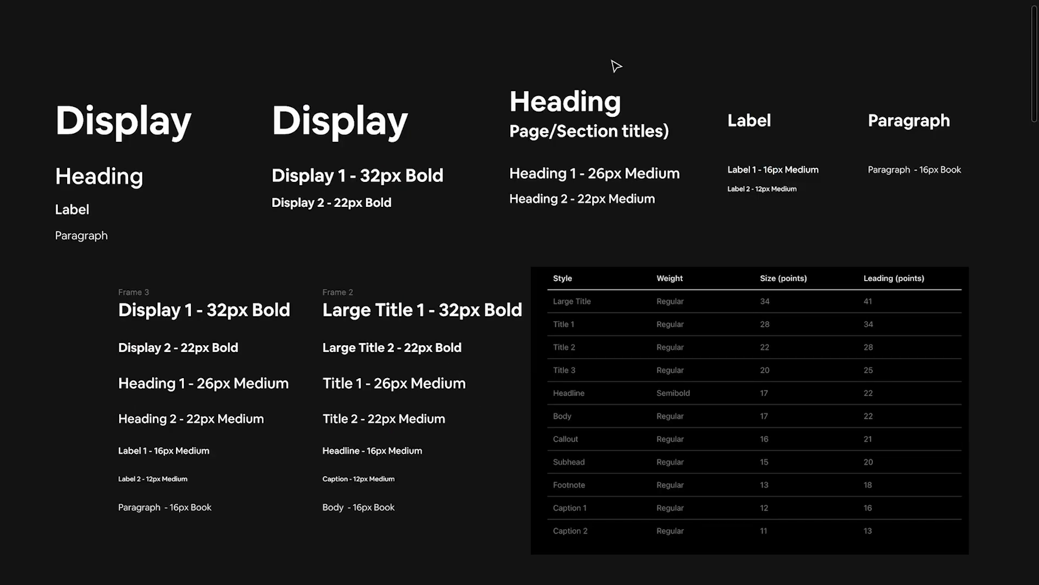
Step: Restore the interface panels, open the Tokens page and review the Radius Tokens and Spacing Tokens frames
key(ctrl+backslash)
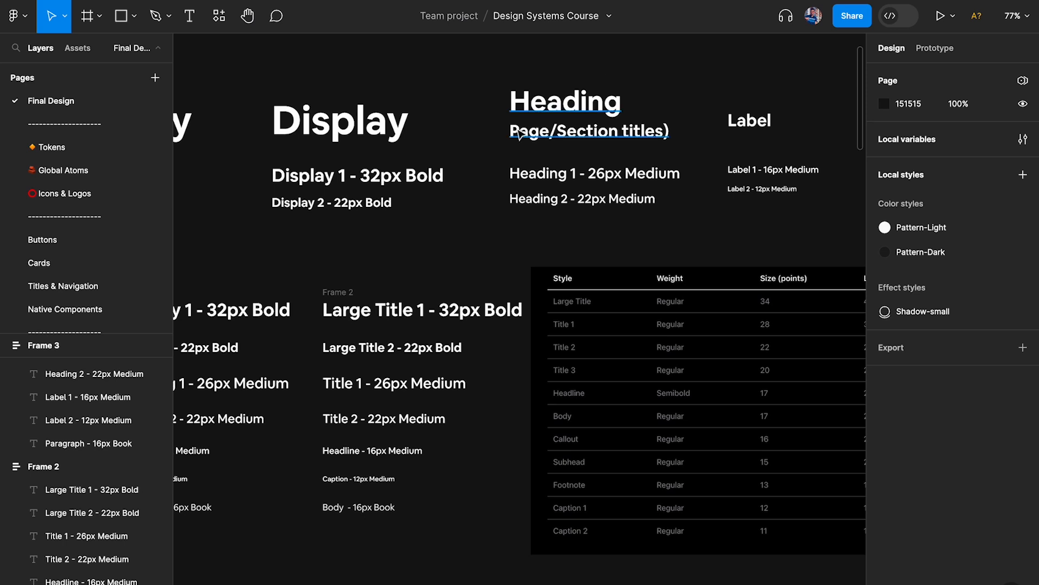
click(46, 149)
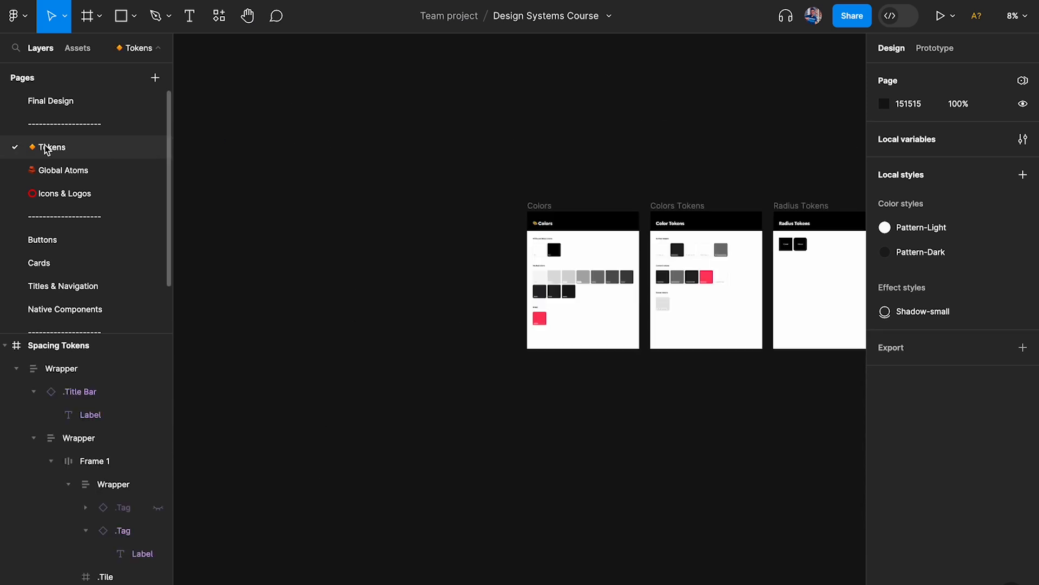
scroll(299, 171, down, 3)
scroll(422, 232, up, 3)
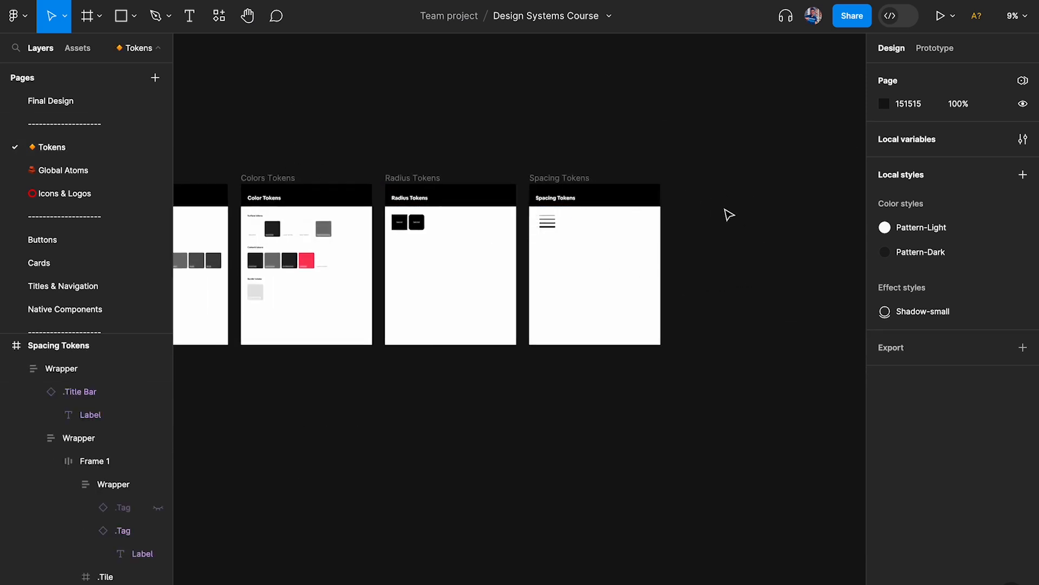
scroll(727, 214, right, 2)
scroll(727, 214, up, 2)
scroll(587, 198, left, 4)
scroll(471, 186, up, 5)
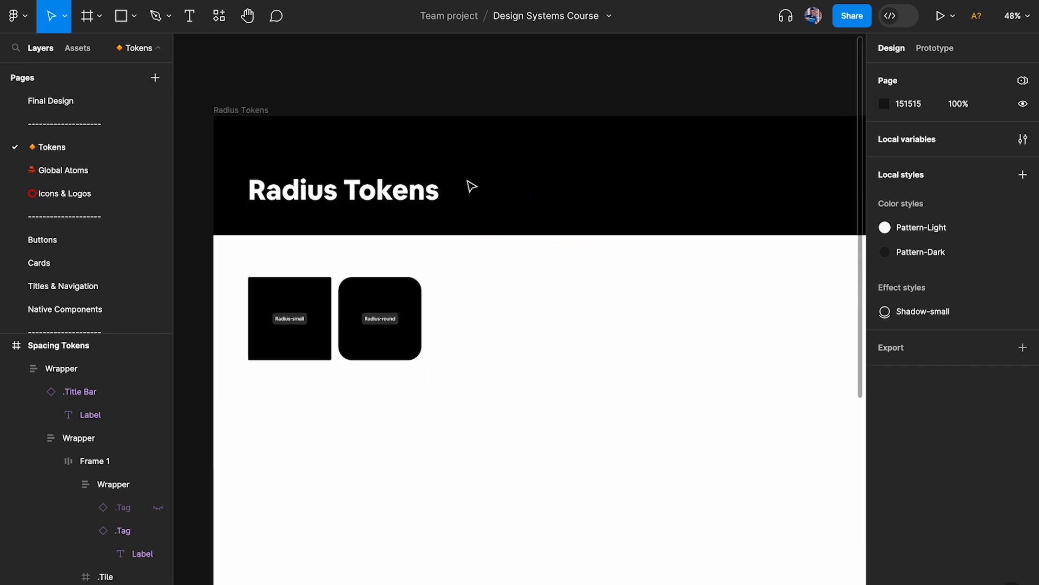
scroll(401, 333, right, 5)
scroll(401, 333, right, 4)
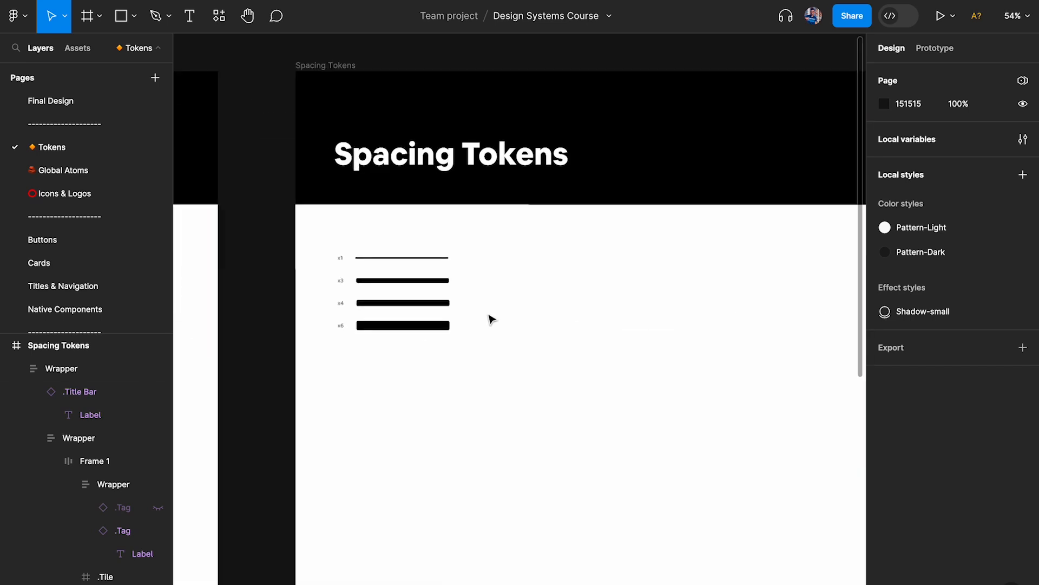
scroll(339, 322, down, 5)
scroll(379, 270, down, 2)
scroll(379, 271, right, 2)
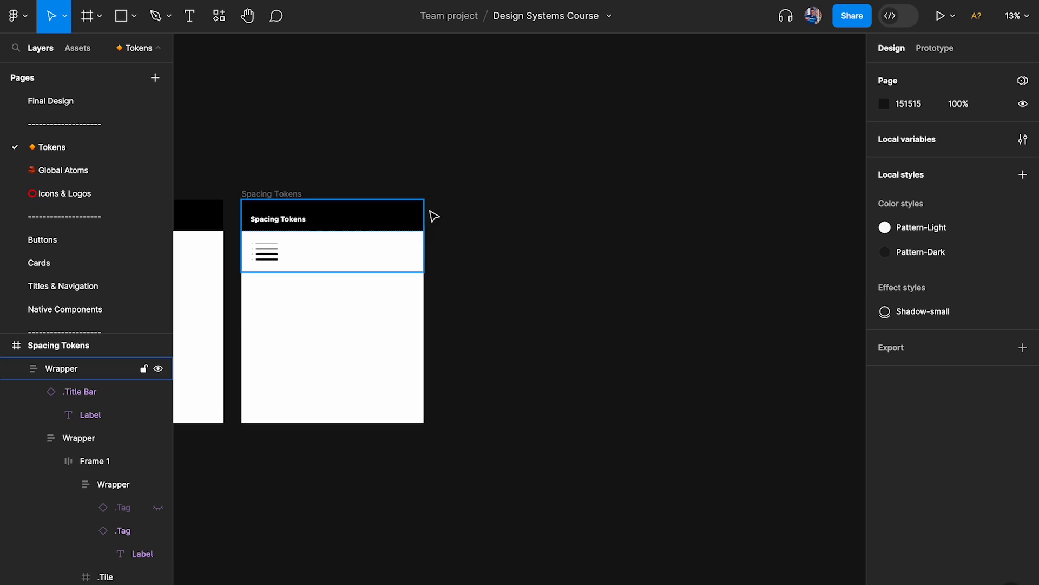
Step: Review the Colors collection in the file's local variables and close the variables window
mouse_move(437, 168)
mouse_down()
mouse_move(729, 472)
mouse_move(763, 470)
mouse_move(536, 269)
mouse_move(445, 157)
mouse_up()
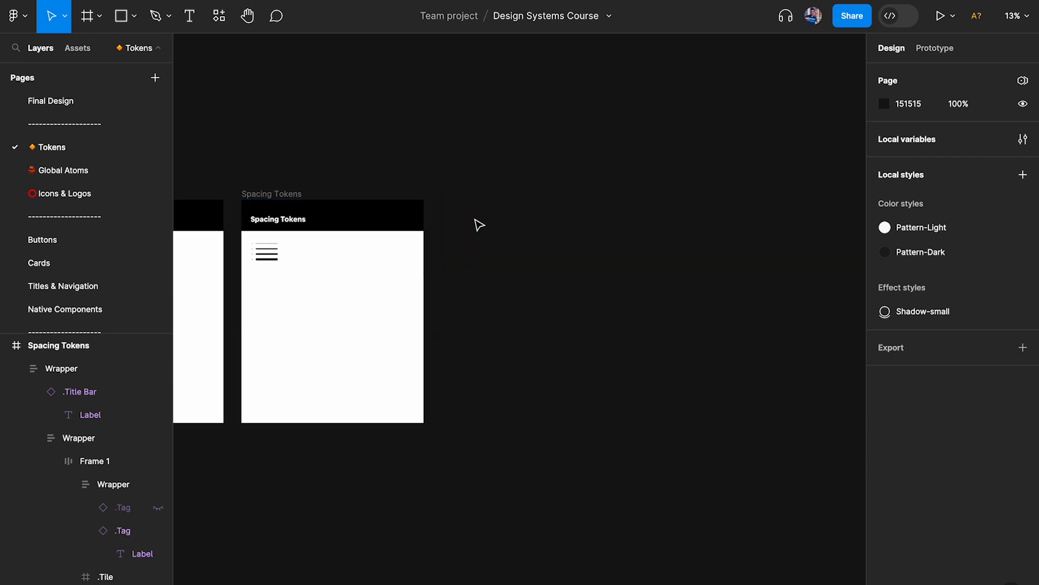
scroll(479, 225, up, 2)
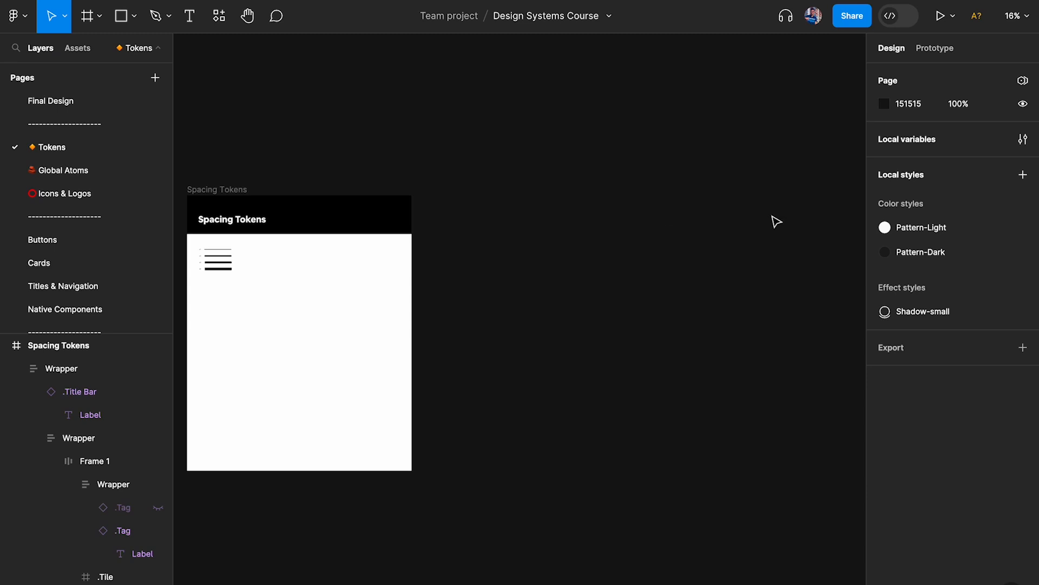
click(1022, 140)
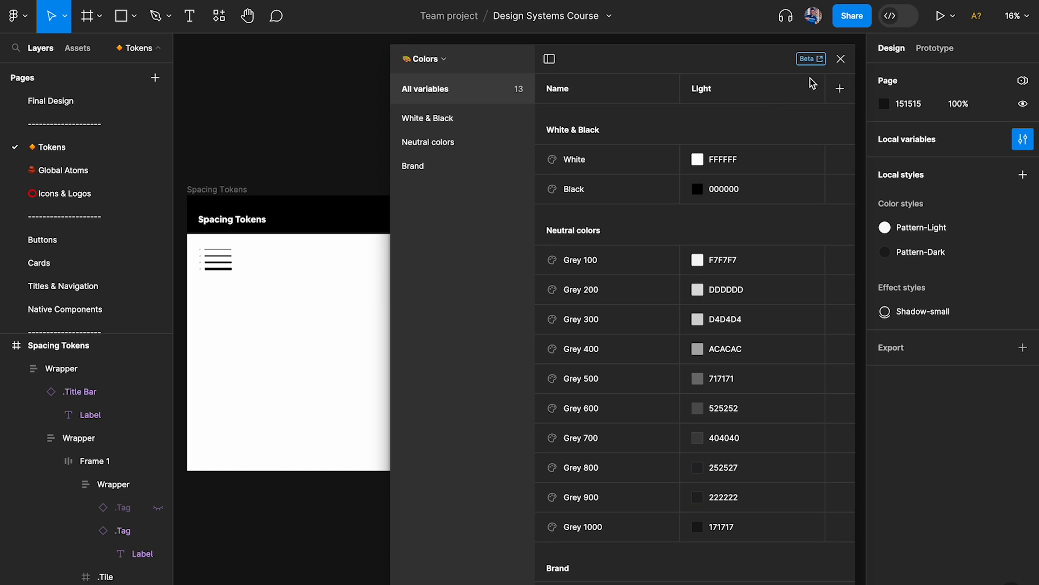
click(842, 60)
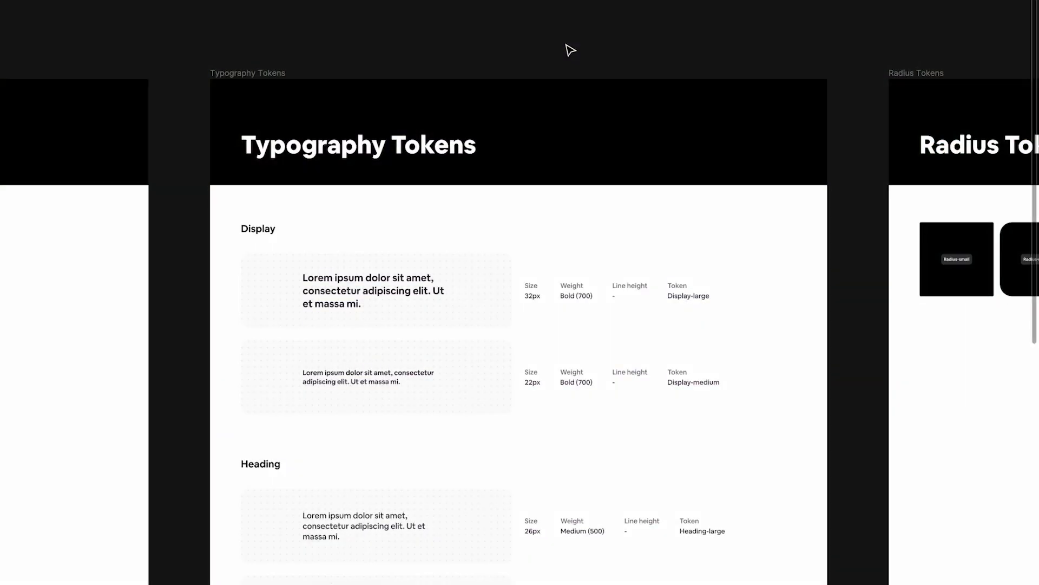
Step: Review the Typography Tokens sheet from Display to Paragraph and check it against the type list on the Final Design page
scroll(547, 278, down, 3)
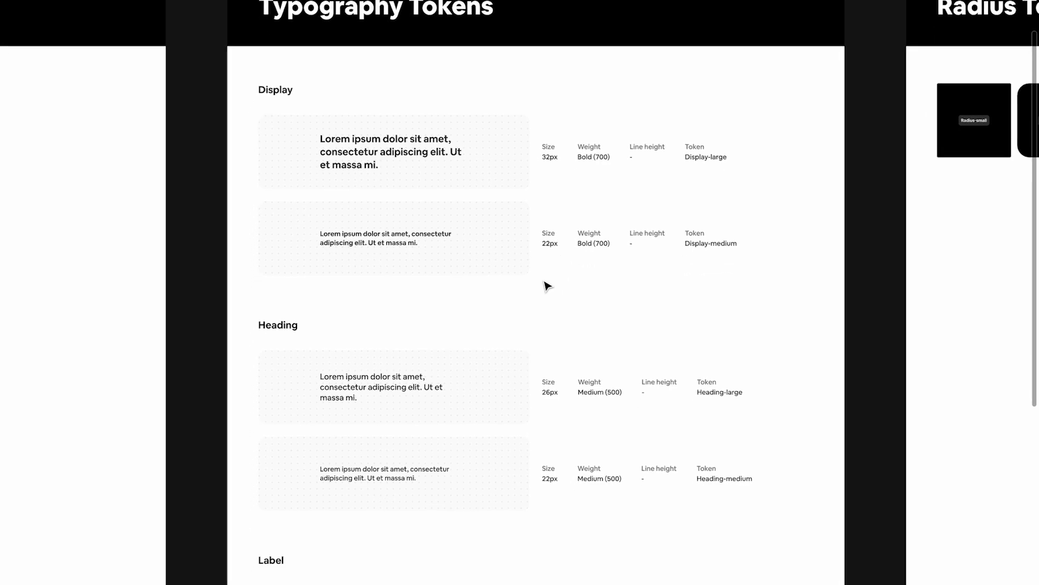
key(ctrl+backslash)
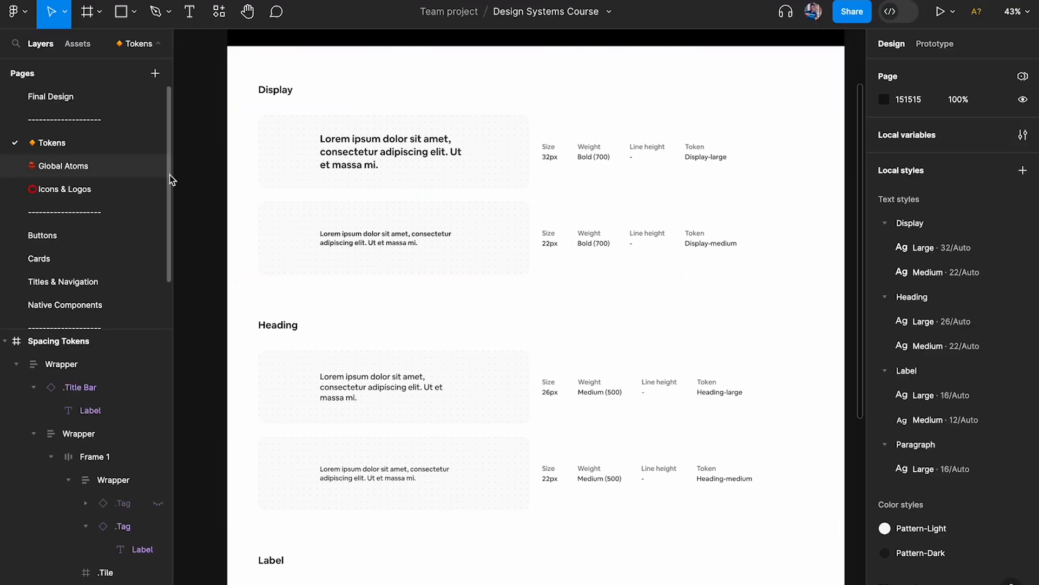
click(81, 96)
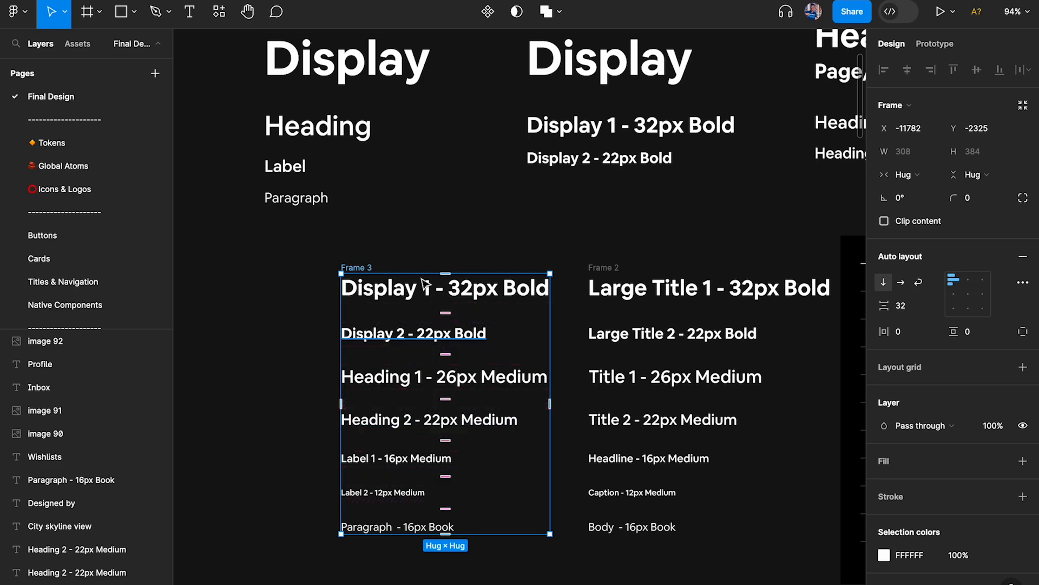
click(82, 143)
scroll(519, 179, up, 2)
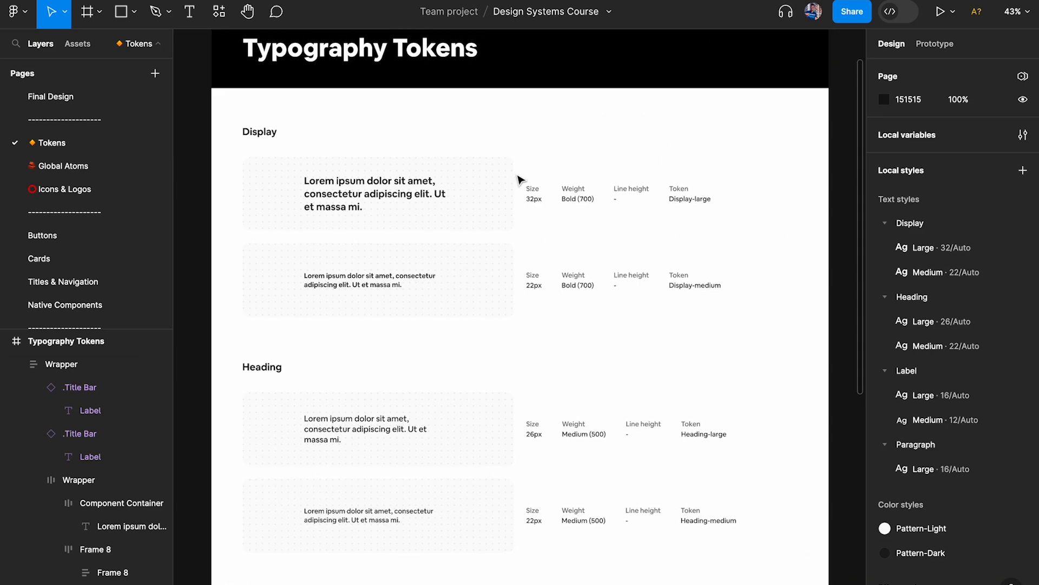
scroll(388, 214, down, 5)
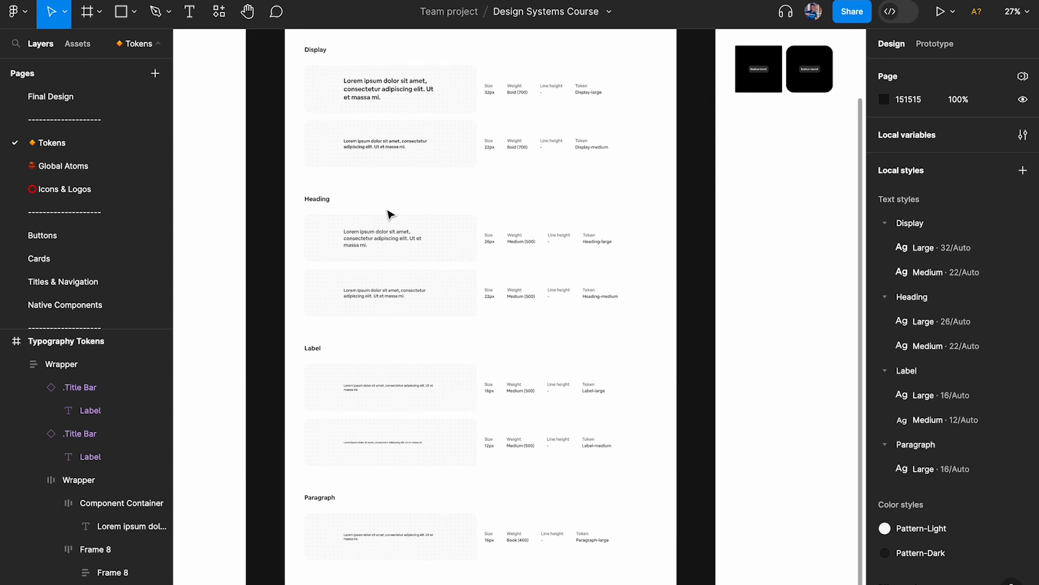
Step: Review the sample text blocks on the Typography Tokens sheet from the Display section down to Paragraph
scroll(389, 215, up, 5)
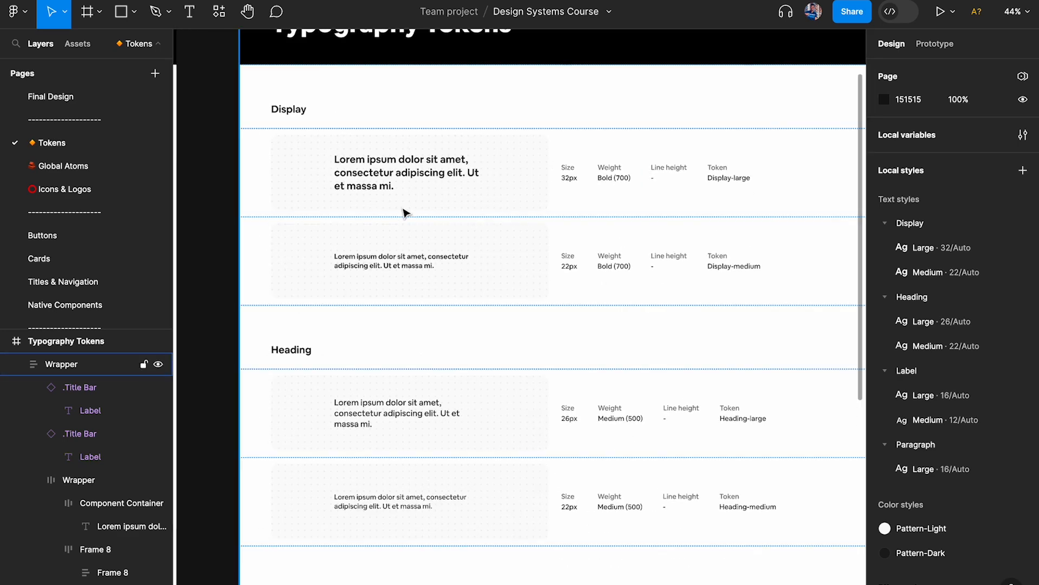
scroll(405, 212, down, 8)
scroll(404, 212, down, 3)
scroll(405, 212, up, 8)
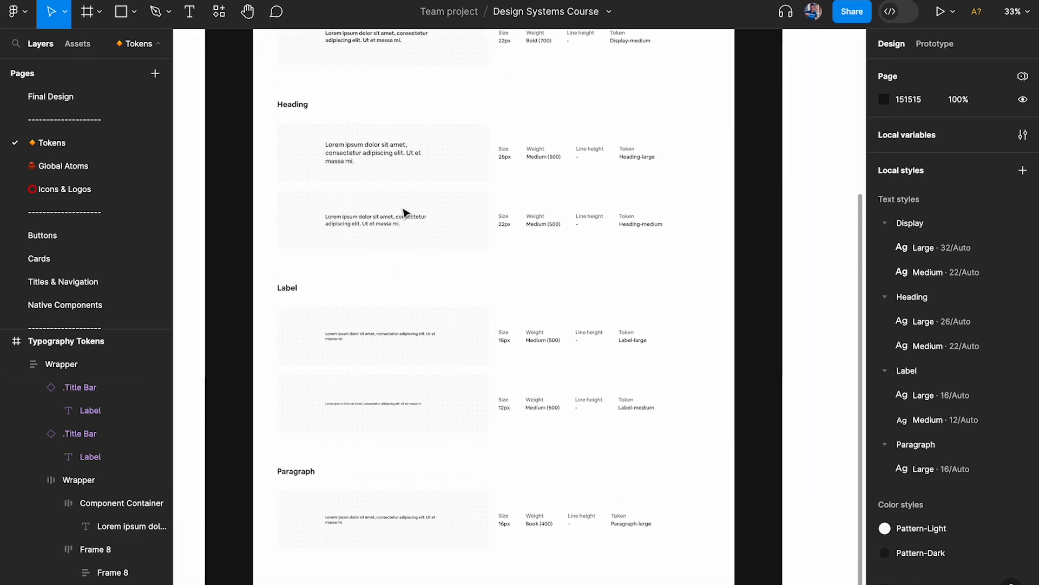
scroll(469, 209, up, 4)
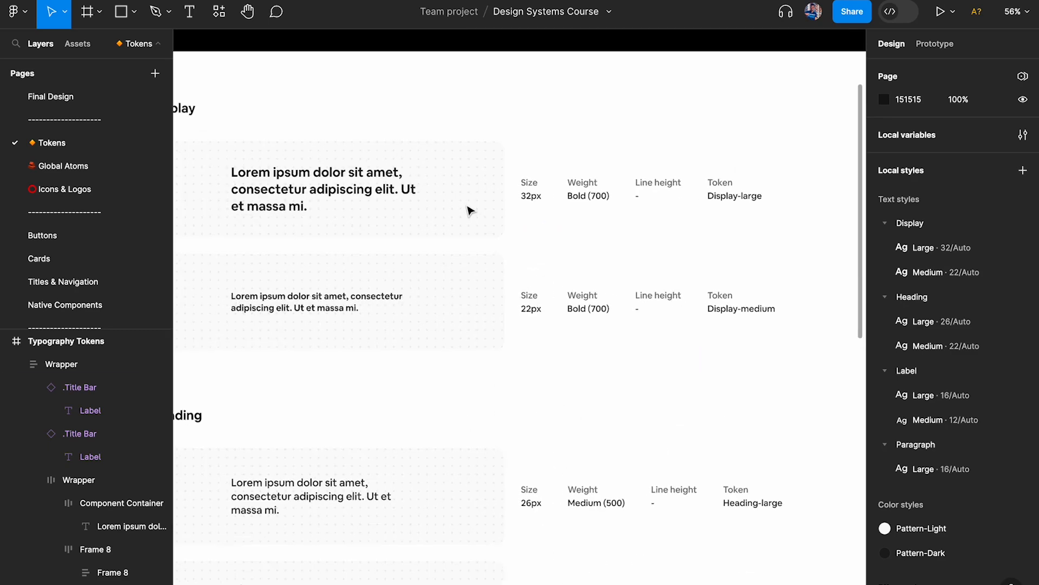
scroll(468, 207, left, 1)
Step: Hide the interface panels and examine the Display, Heading, Label and Paragraph groups of the typography sheet without distractions
key(super+backslash)
scroll(417, 186, up, 2)
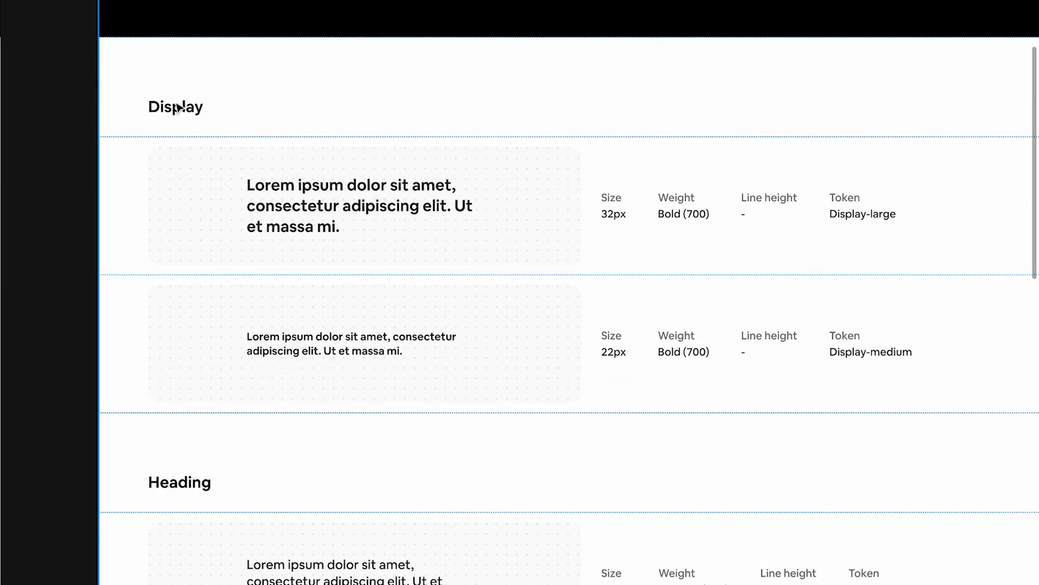
scroll(177, 127, down, 15)
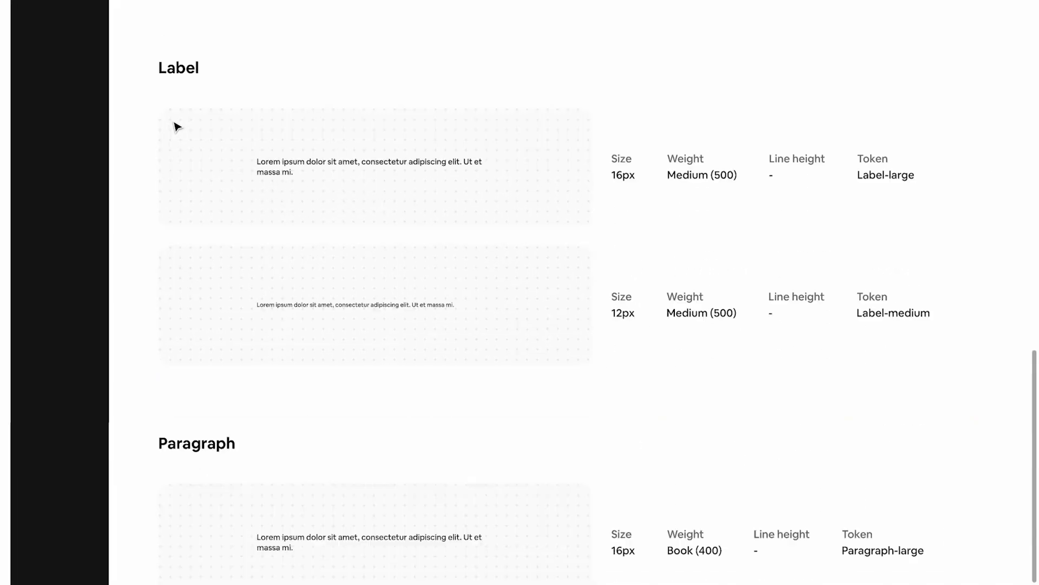
scroll(177, 126, up, 3)
scroll(176, 126, down, 4)
scroll(195, 309, down, 1)
scroll(195, 309, up, 15)
scroll(196, 310, down, 3)
scroll(304, 271, up, 5)
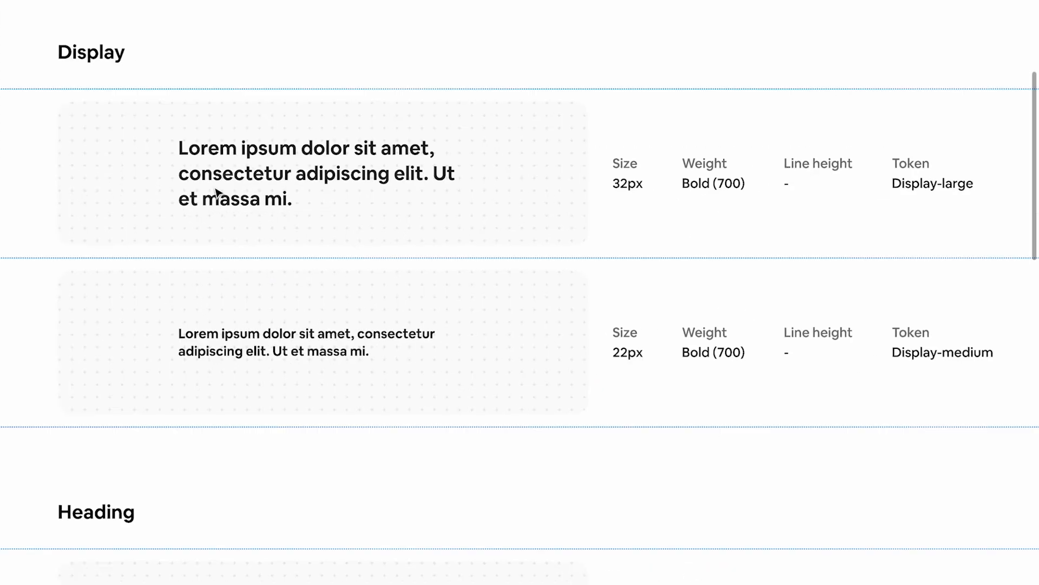
scroll(318, 353, down, 5)
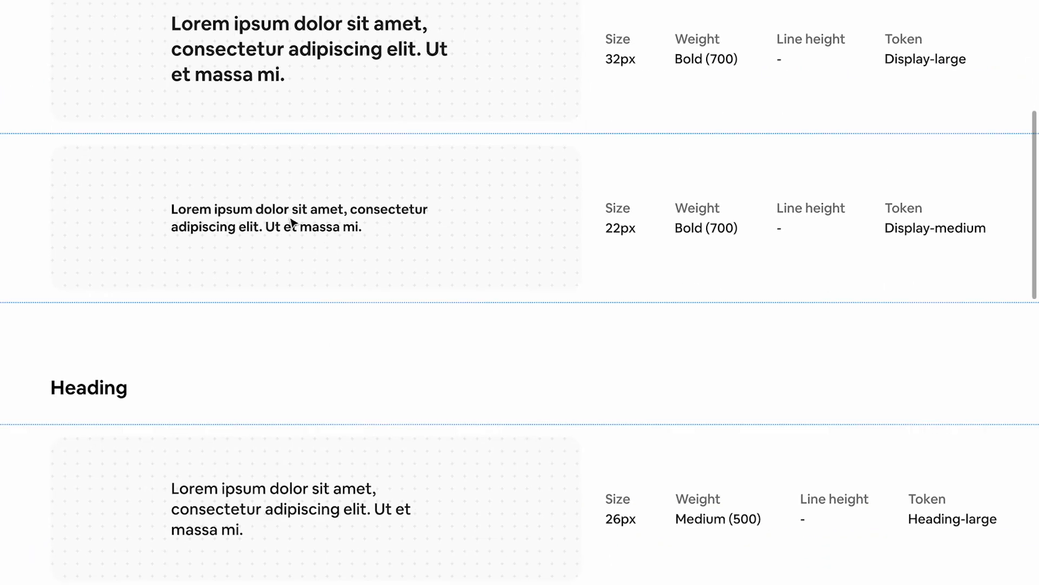
Step: Restore the interface panels and examine the size, weight, line height and token name columns of the two Display rows
scroll(361, 339, up, 3)
scroll(361, 339, right, 2)
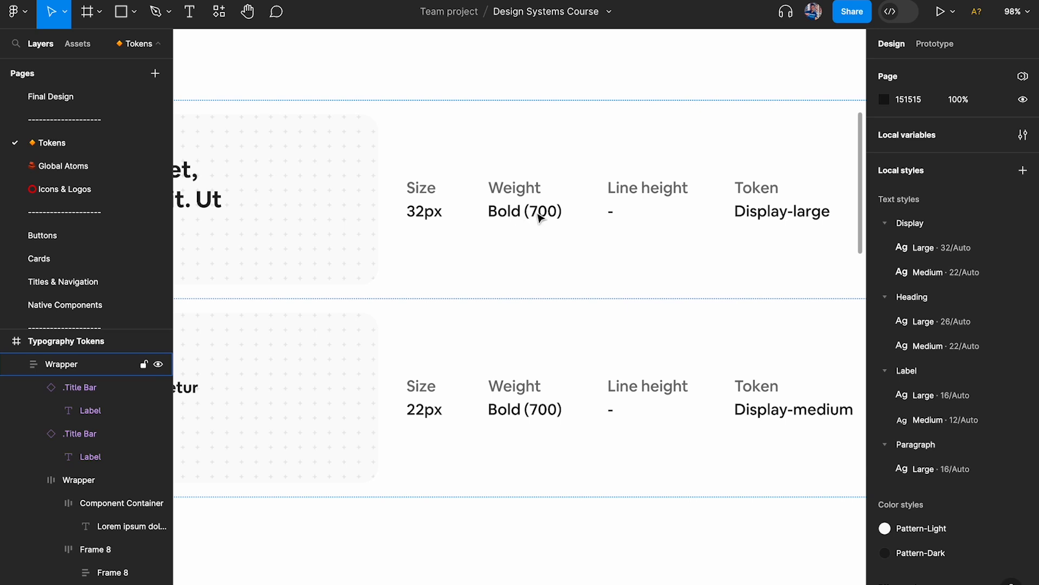
scroll(539, 217, right, 3)
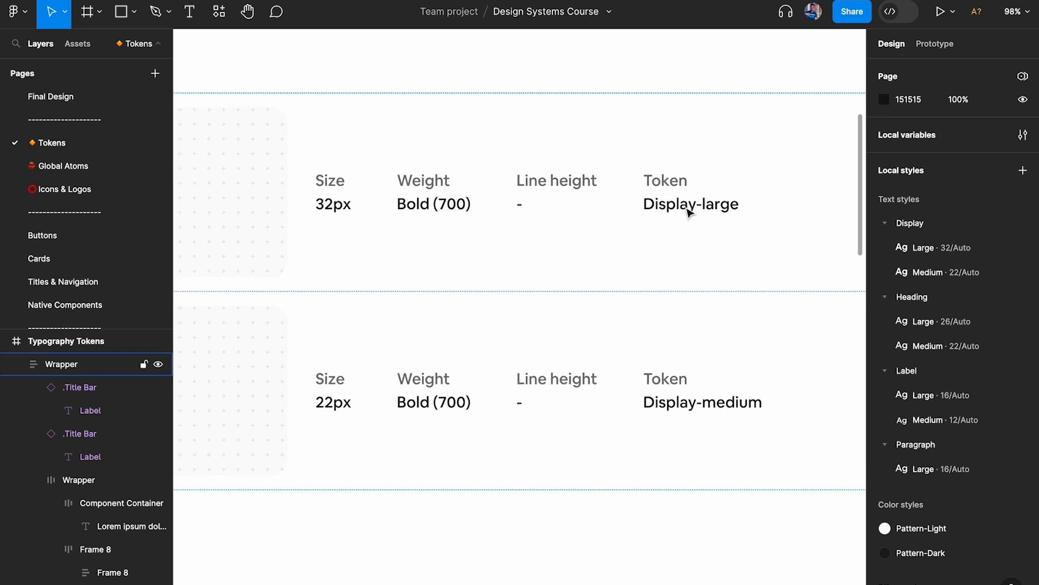
scroll(705, 206, down, 2)
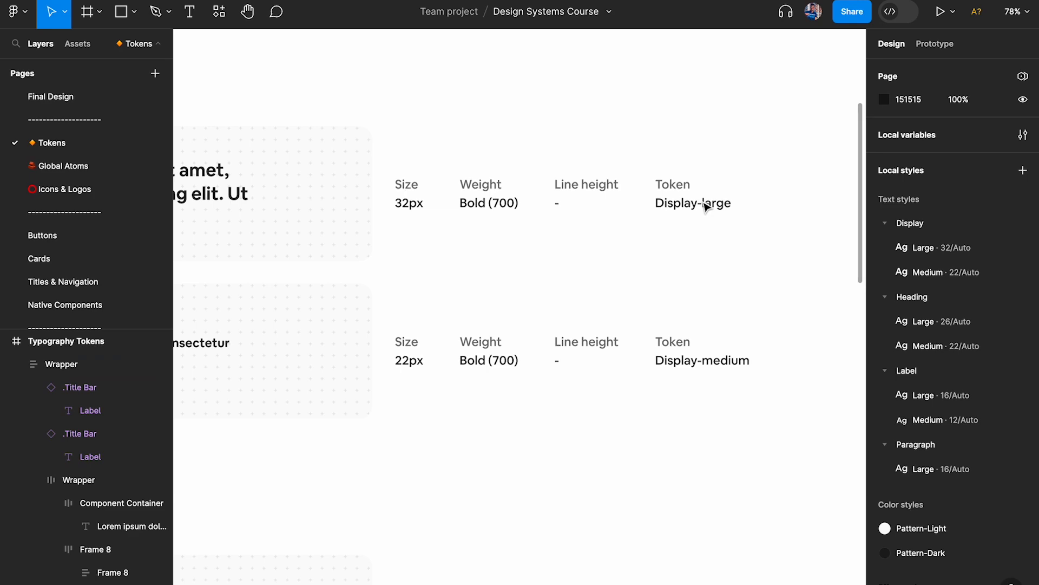
scroll(706, 206, down, 5)
scroll(580, 217, up, 4)
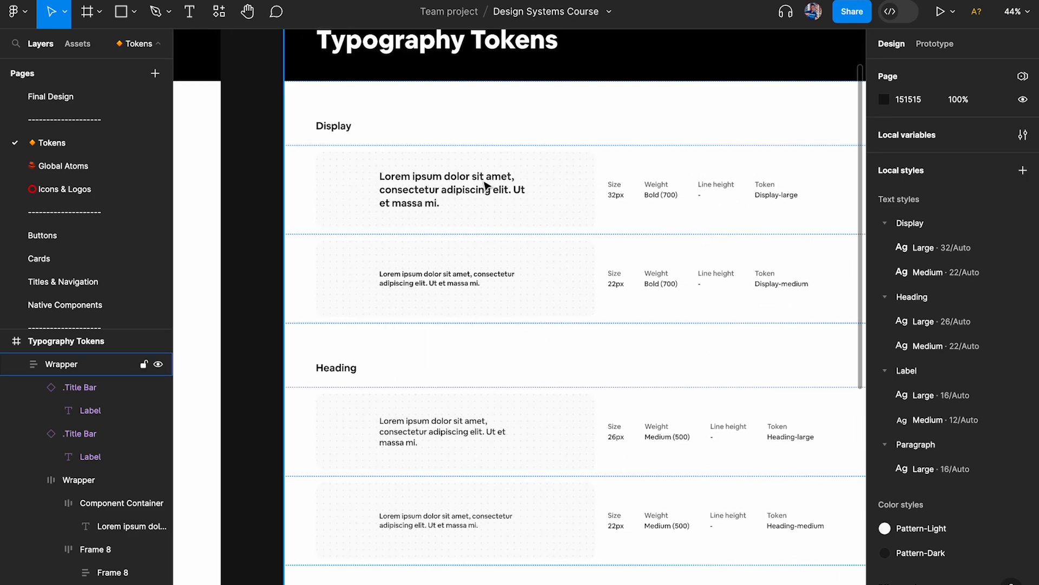
scroll(579, 216, up, 3)
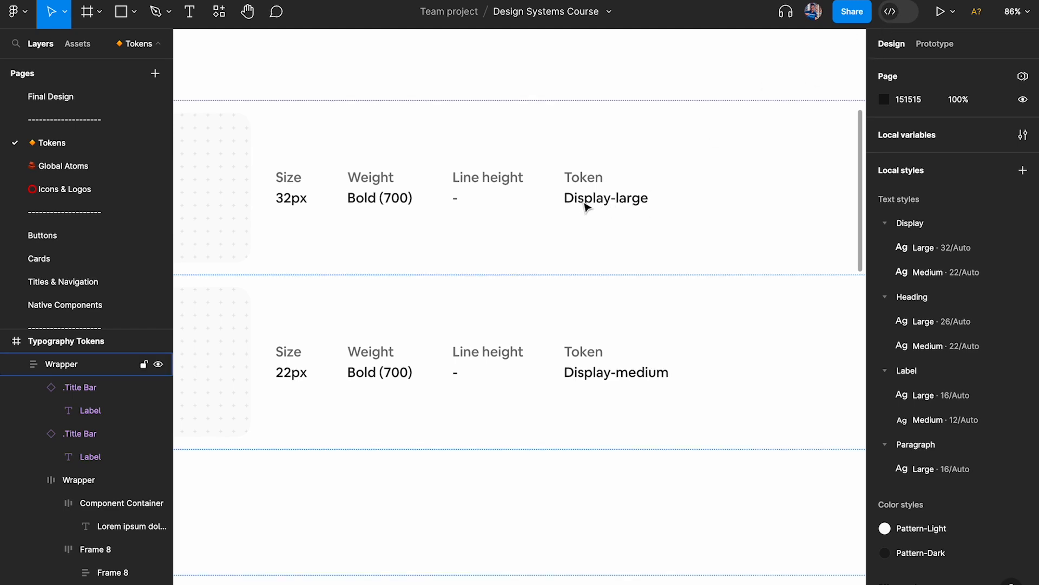
scroll(599, 206, down, 3)
scroll(605, 204, left, 5)
scroll(767, 172, right, 2)
scroll(768, 172, left, 5)
Step: Switch to Dev Mode, select the large Display sample text and highlight the font weight in its CSS typography code
click(898, 11)
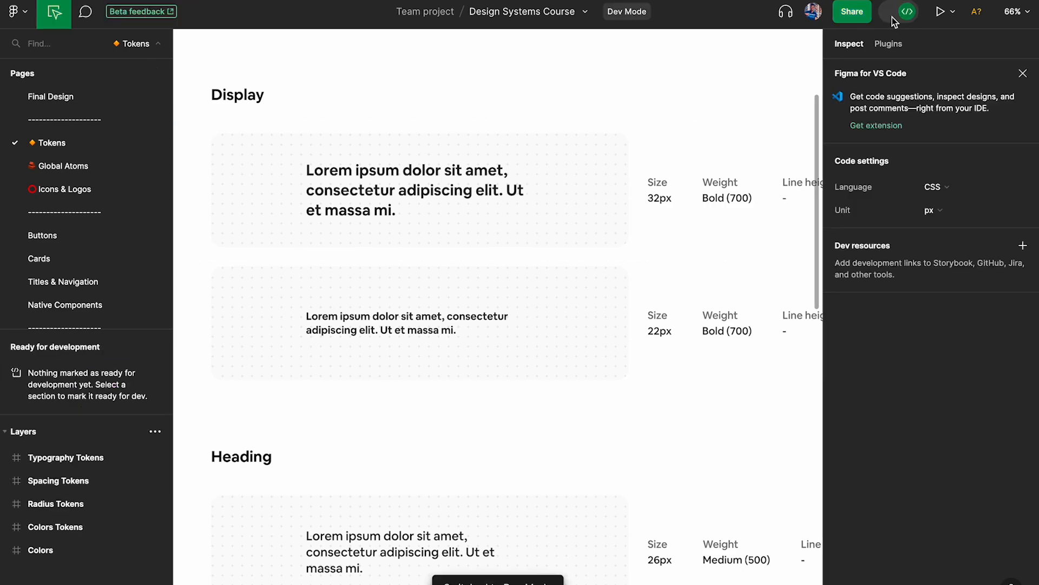
click(381, 194)
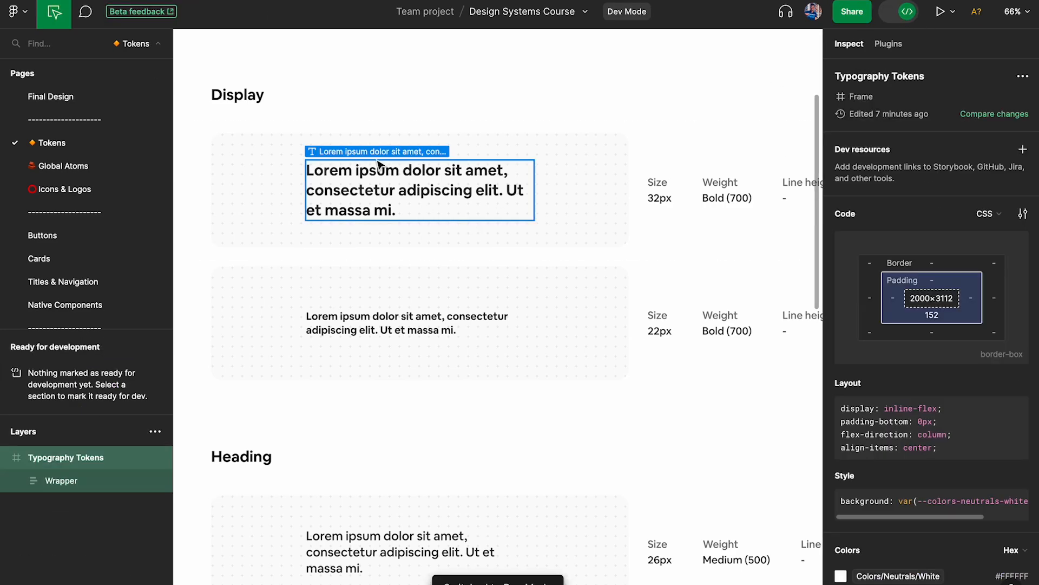
click(373, 194)
scroll(931, 274, down, 3)
scroll(931, 275, down, 1)
scroll(945, 271, down, 1)
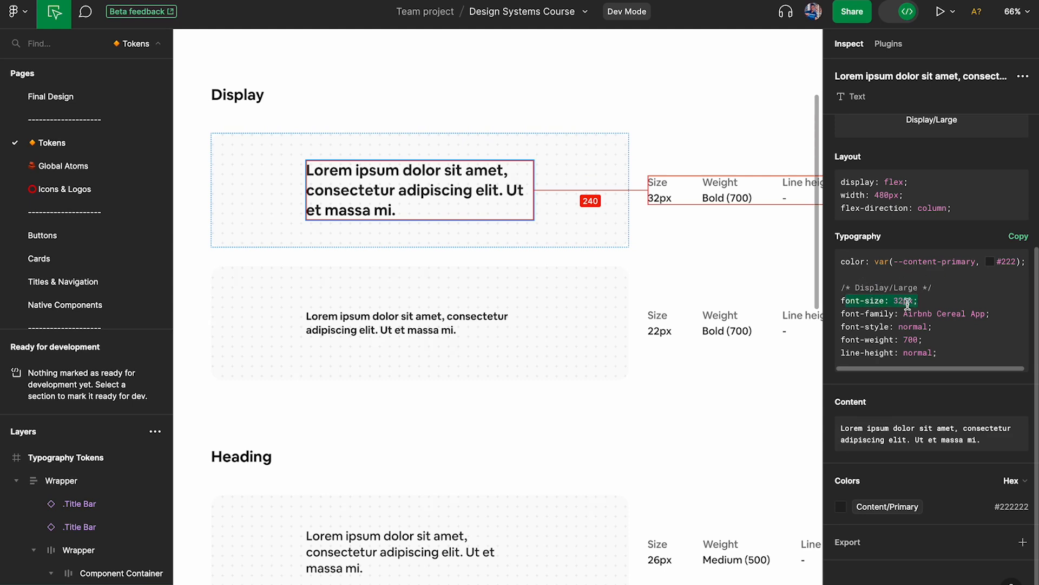
mouse_move(849, 353)
mouse_down()
mouse_move(939, 353)
mouse_move(857, 337)
mouse_up()
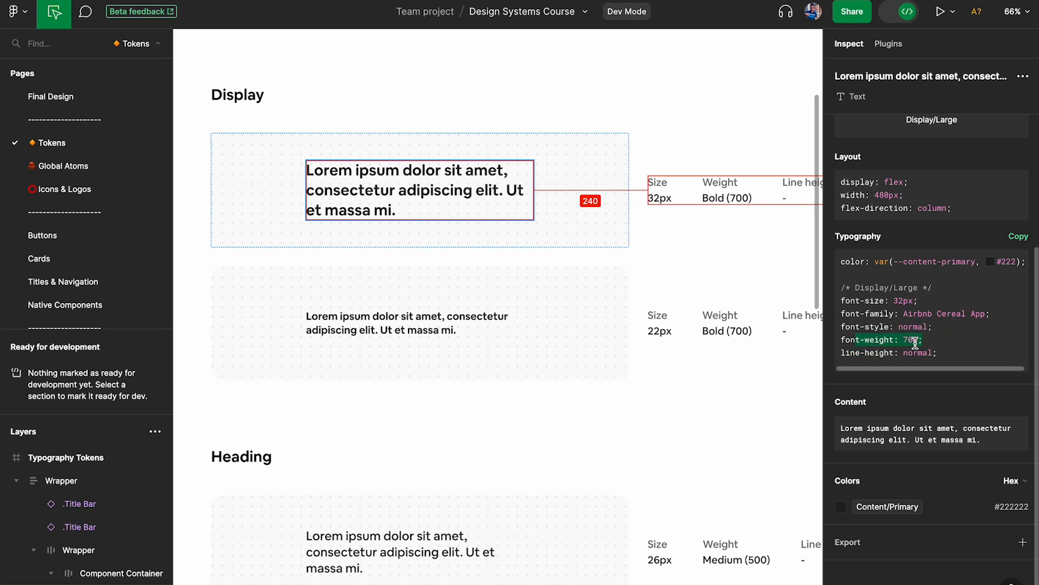
Step: Compare the selected sample's CSS code and style name with the documented weight and token name of the Display-large row
scroll(714, 233, right, 2)
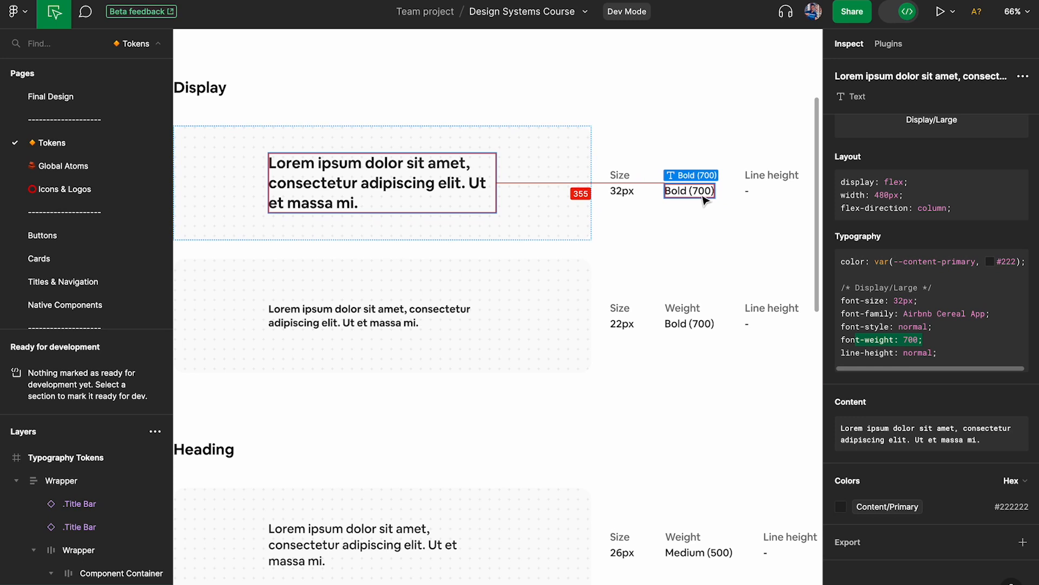
scroll(912, 292, up, 3)
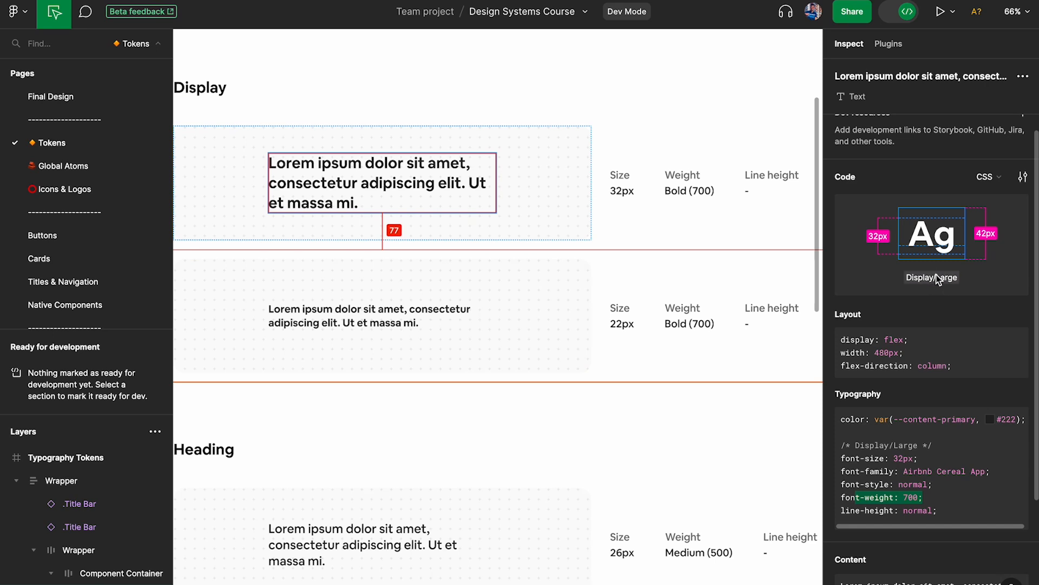
scroll(608, 227, right, 5)
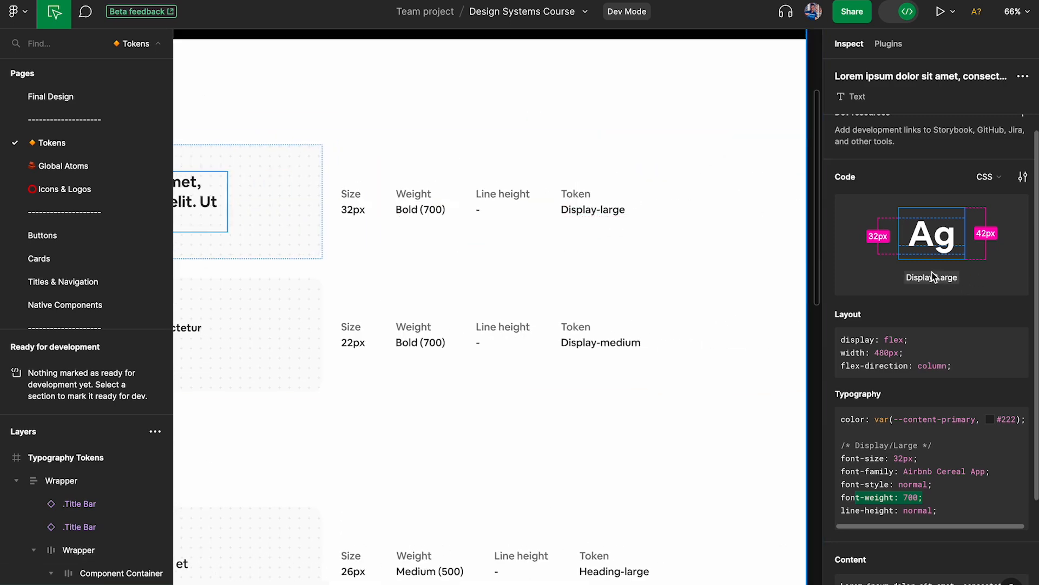
scroll(928, 386, down, 3)
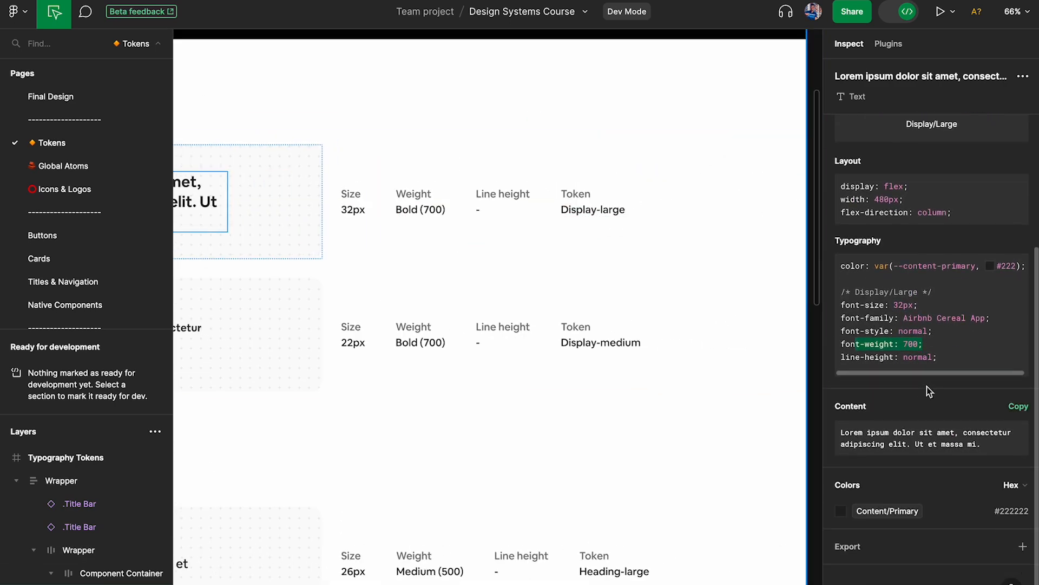
scroll(999, 97, up, 4)
Step: Return to design mode and review the line height and token columns from the Display rows down to Paragraph-large
click(907, 12)
click(763, 179)
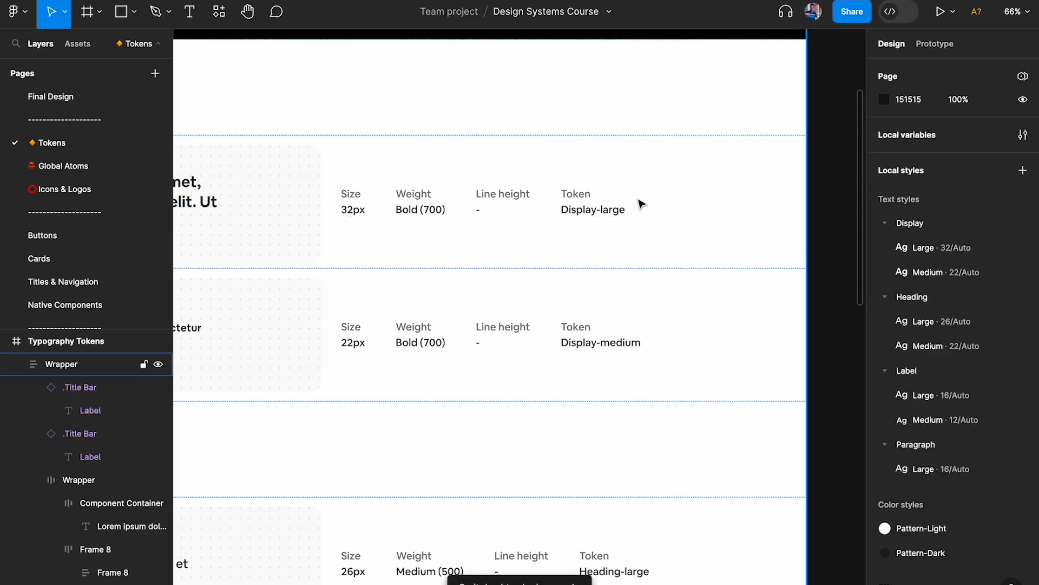
scroll(544, 196, left, 3)
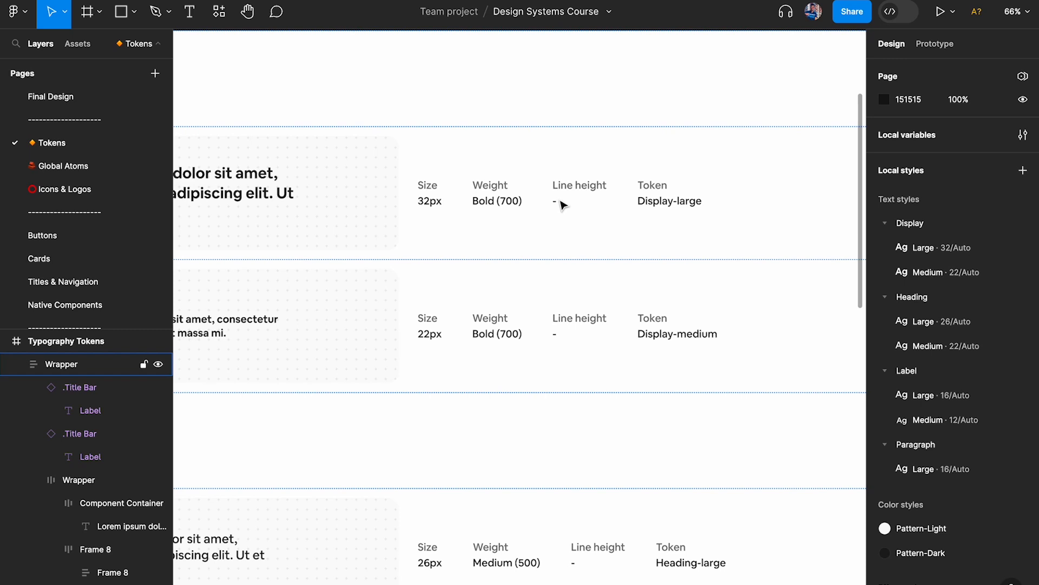
scroll(562, 204, down, 2)
scroll(562, 205, left, 2)
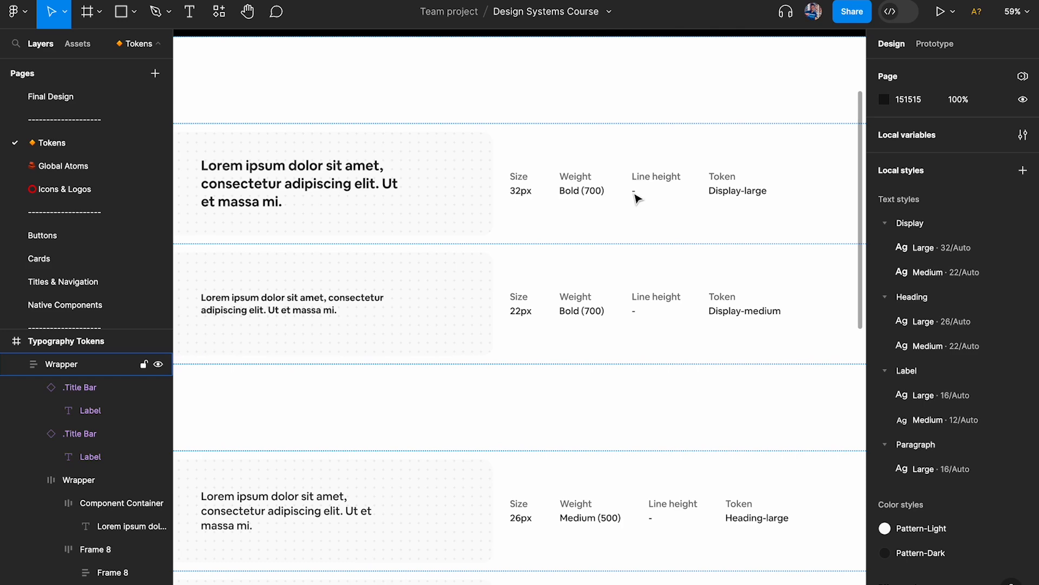
scroll(651, 359, down, 15)
scroll(651, 359, right, 2)
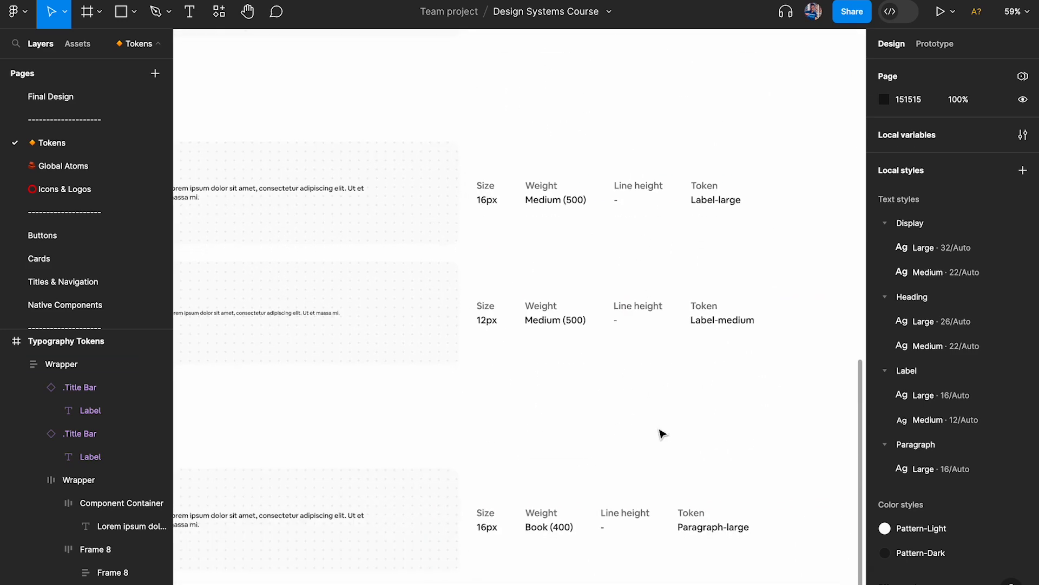
scroll(661, 433, up, 3)
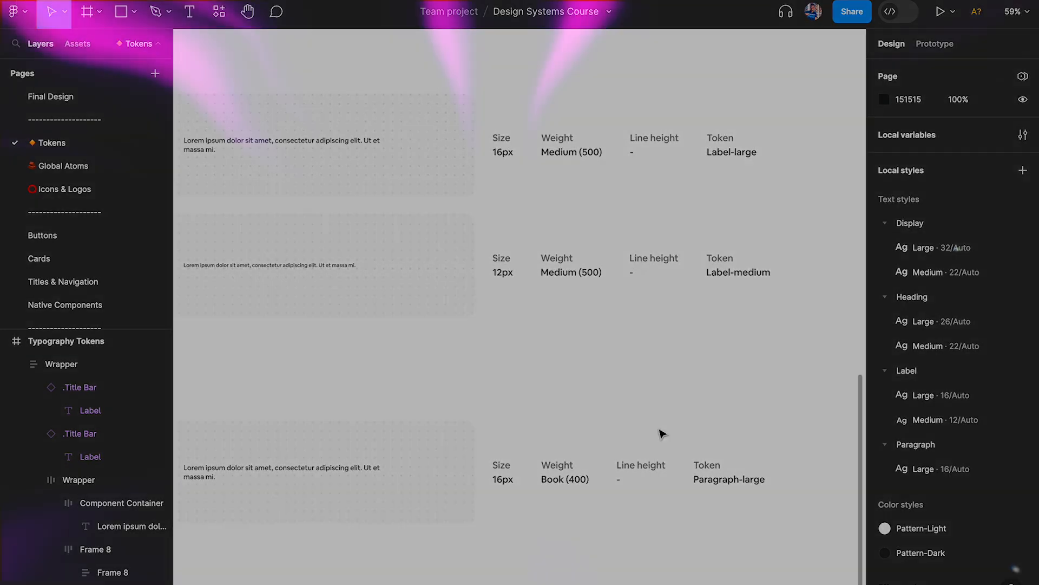